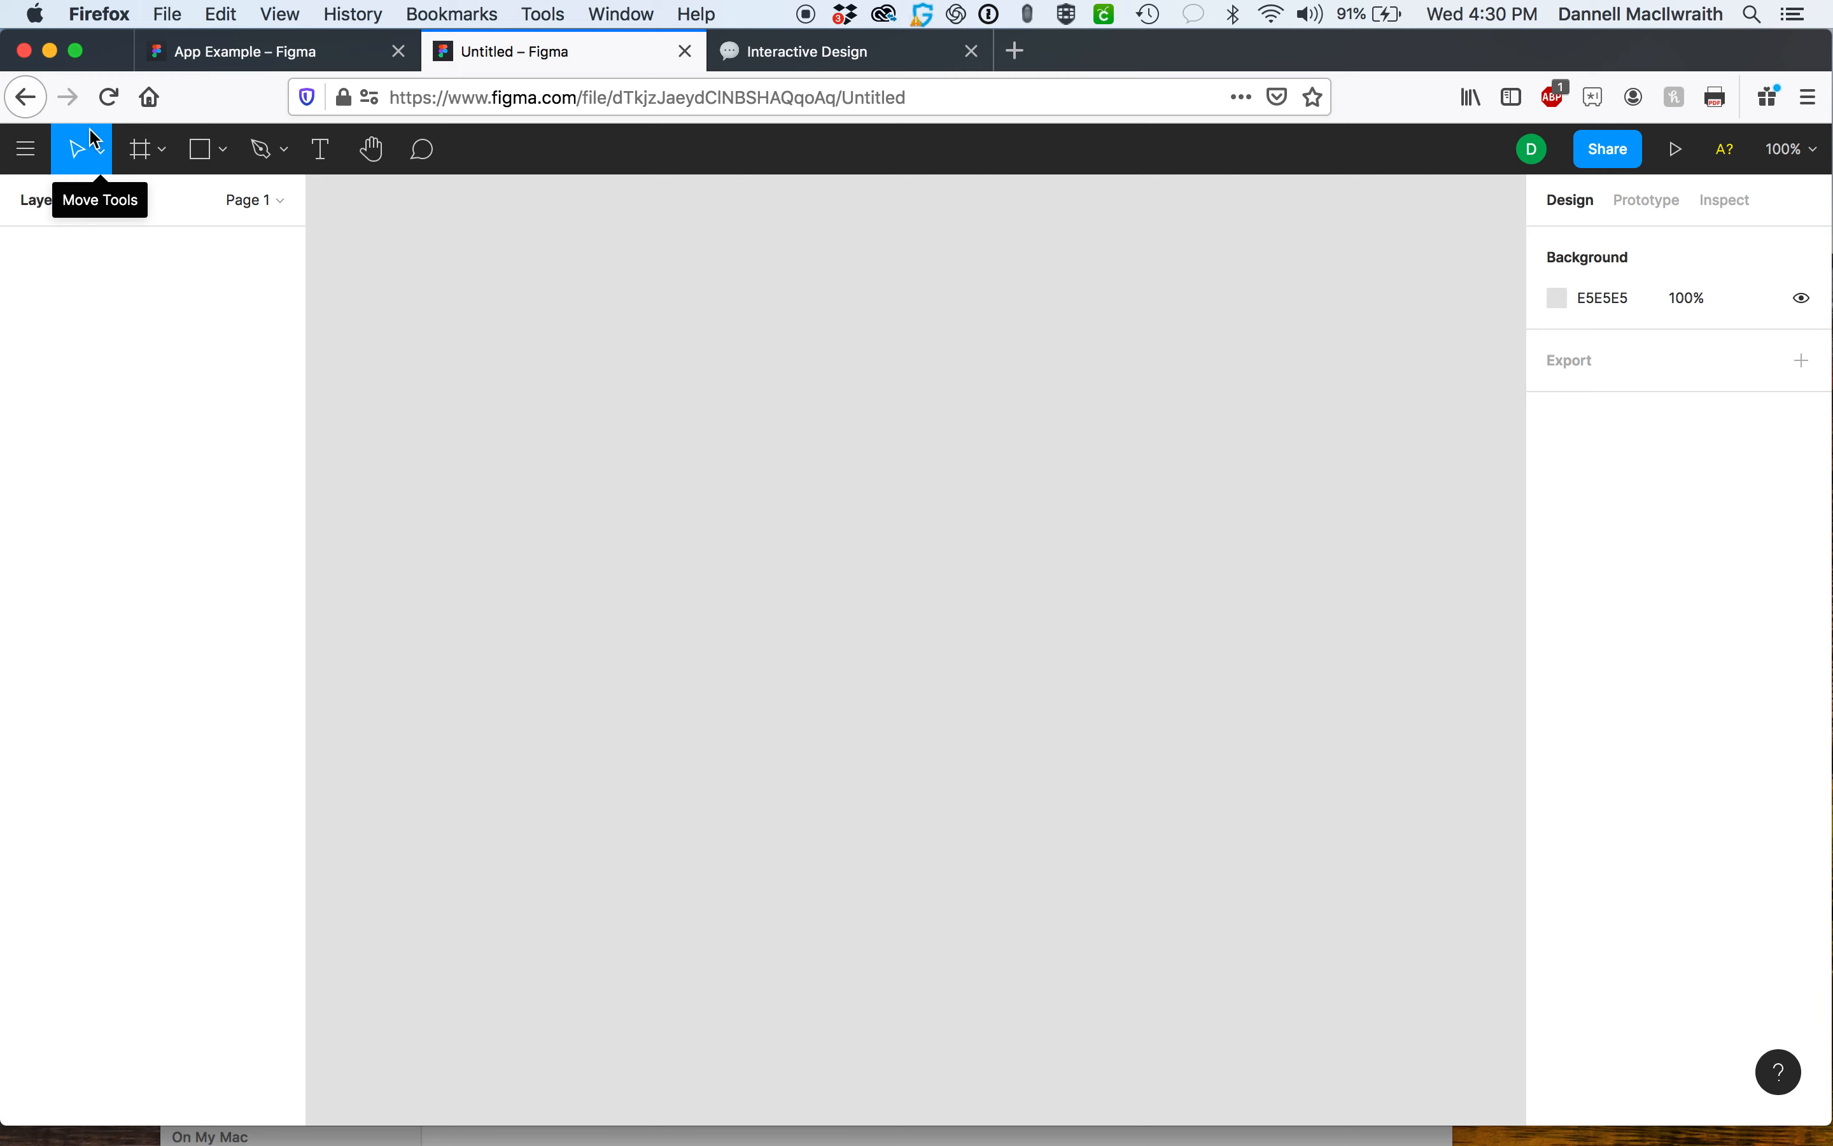
{"action": "left_click", "coordinate": [41, 154]}
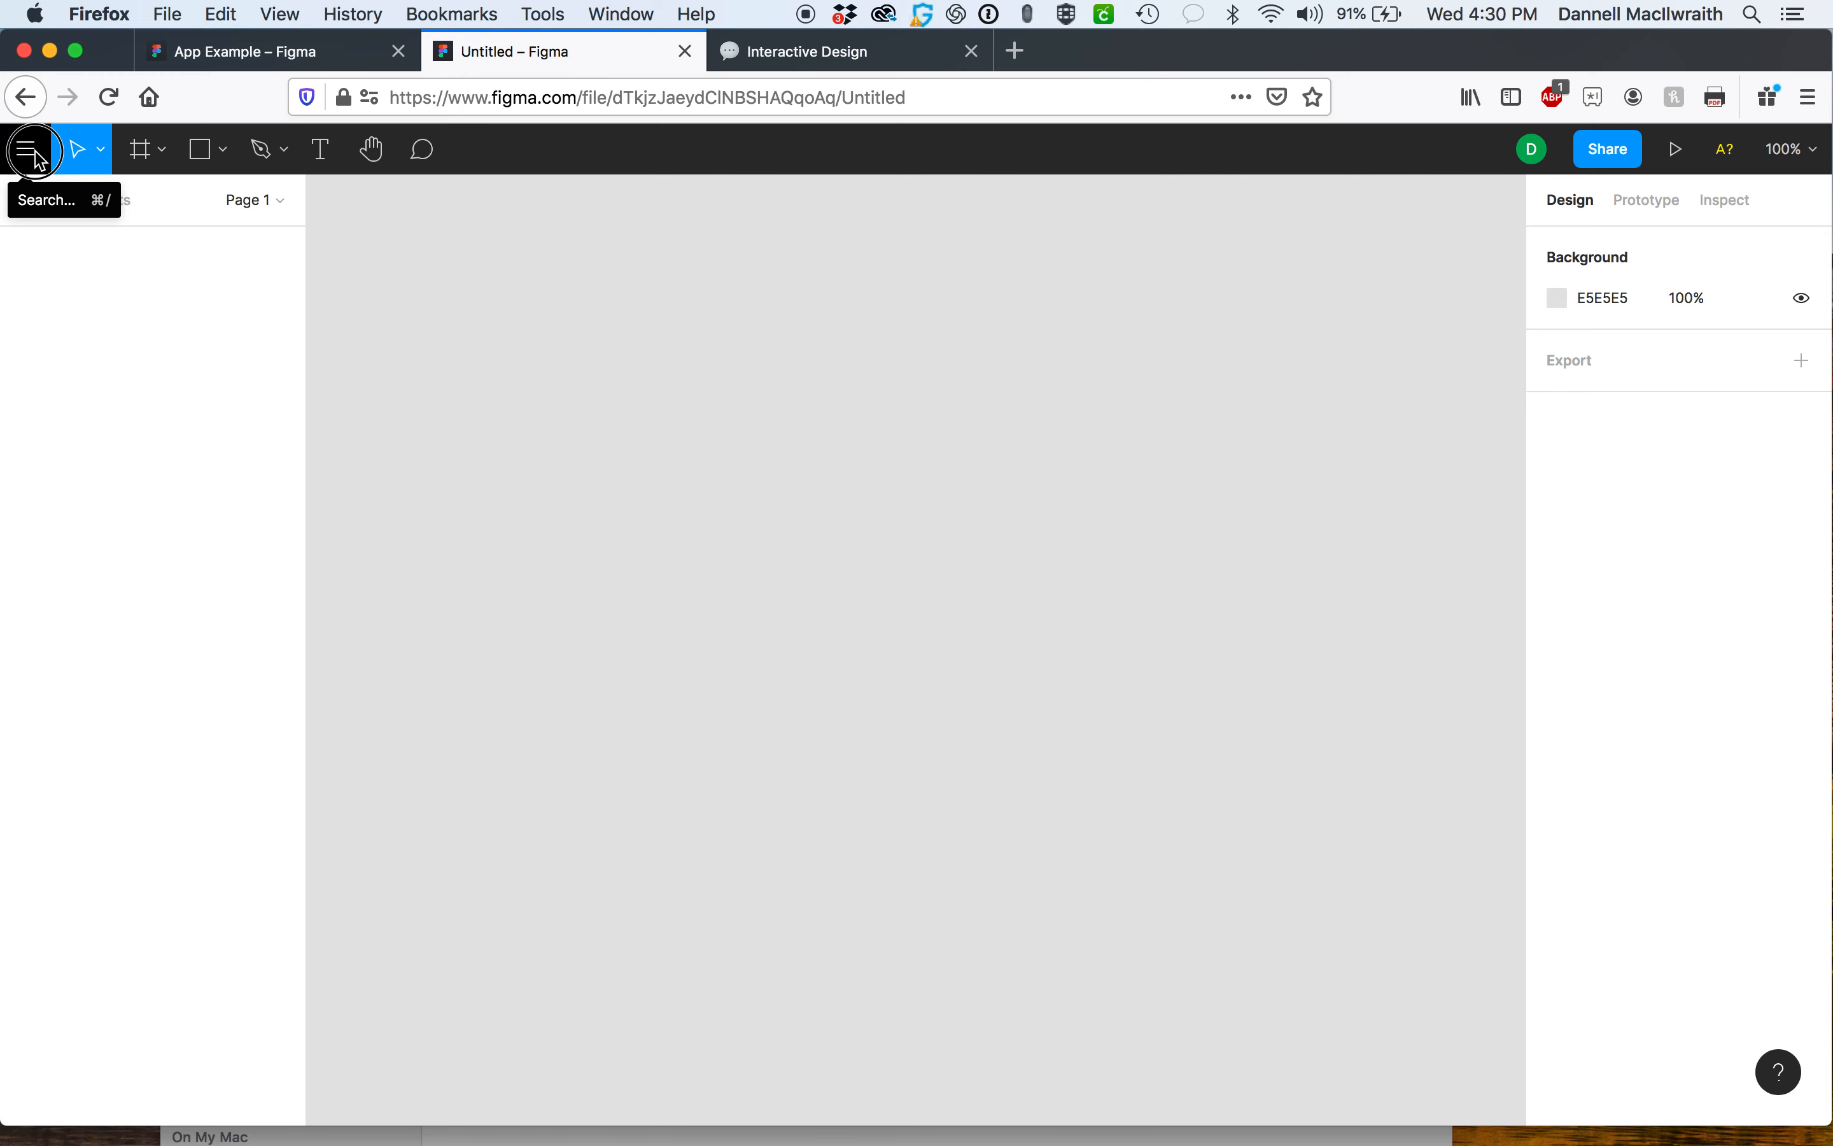
{"action": "mouse_move", "coordinate": [100, 327]}
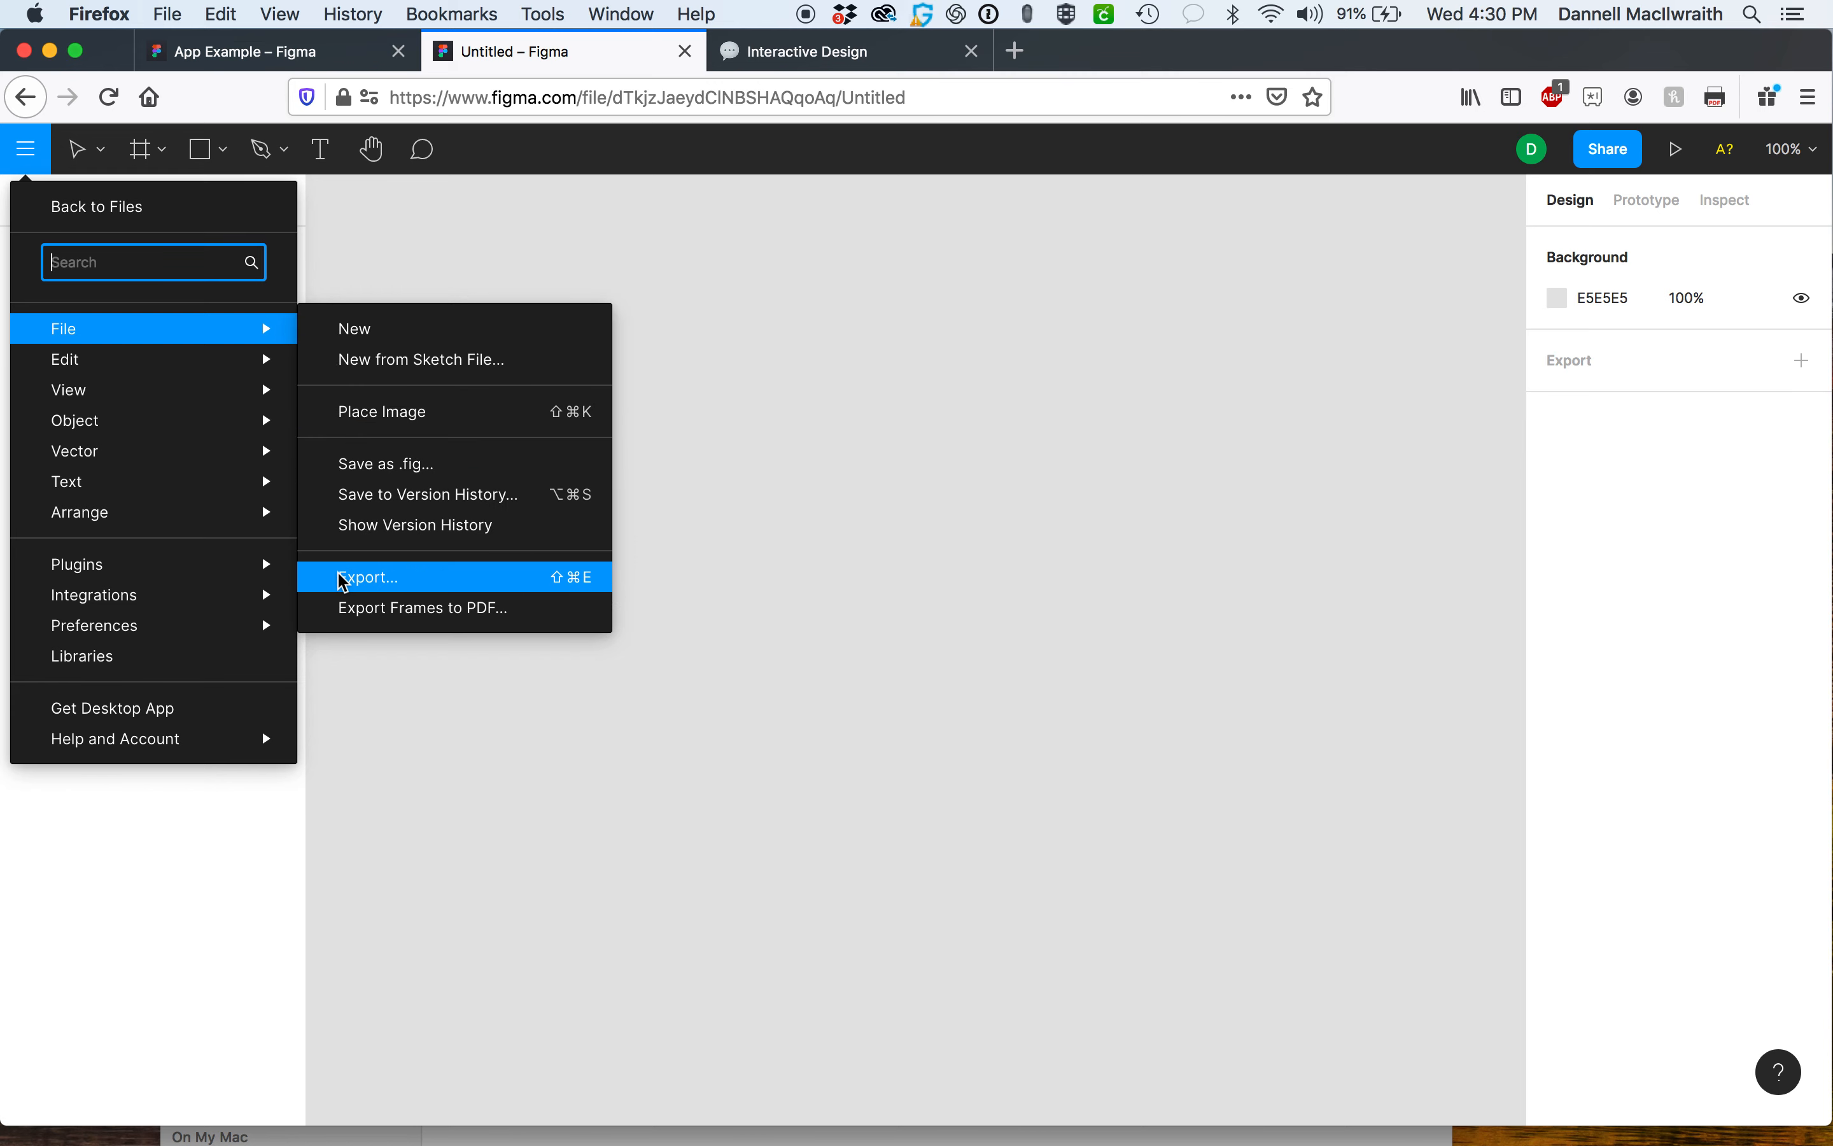
{"action": "mouse_move", "coordinate": [173, 364]}
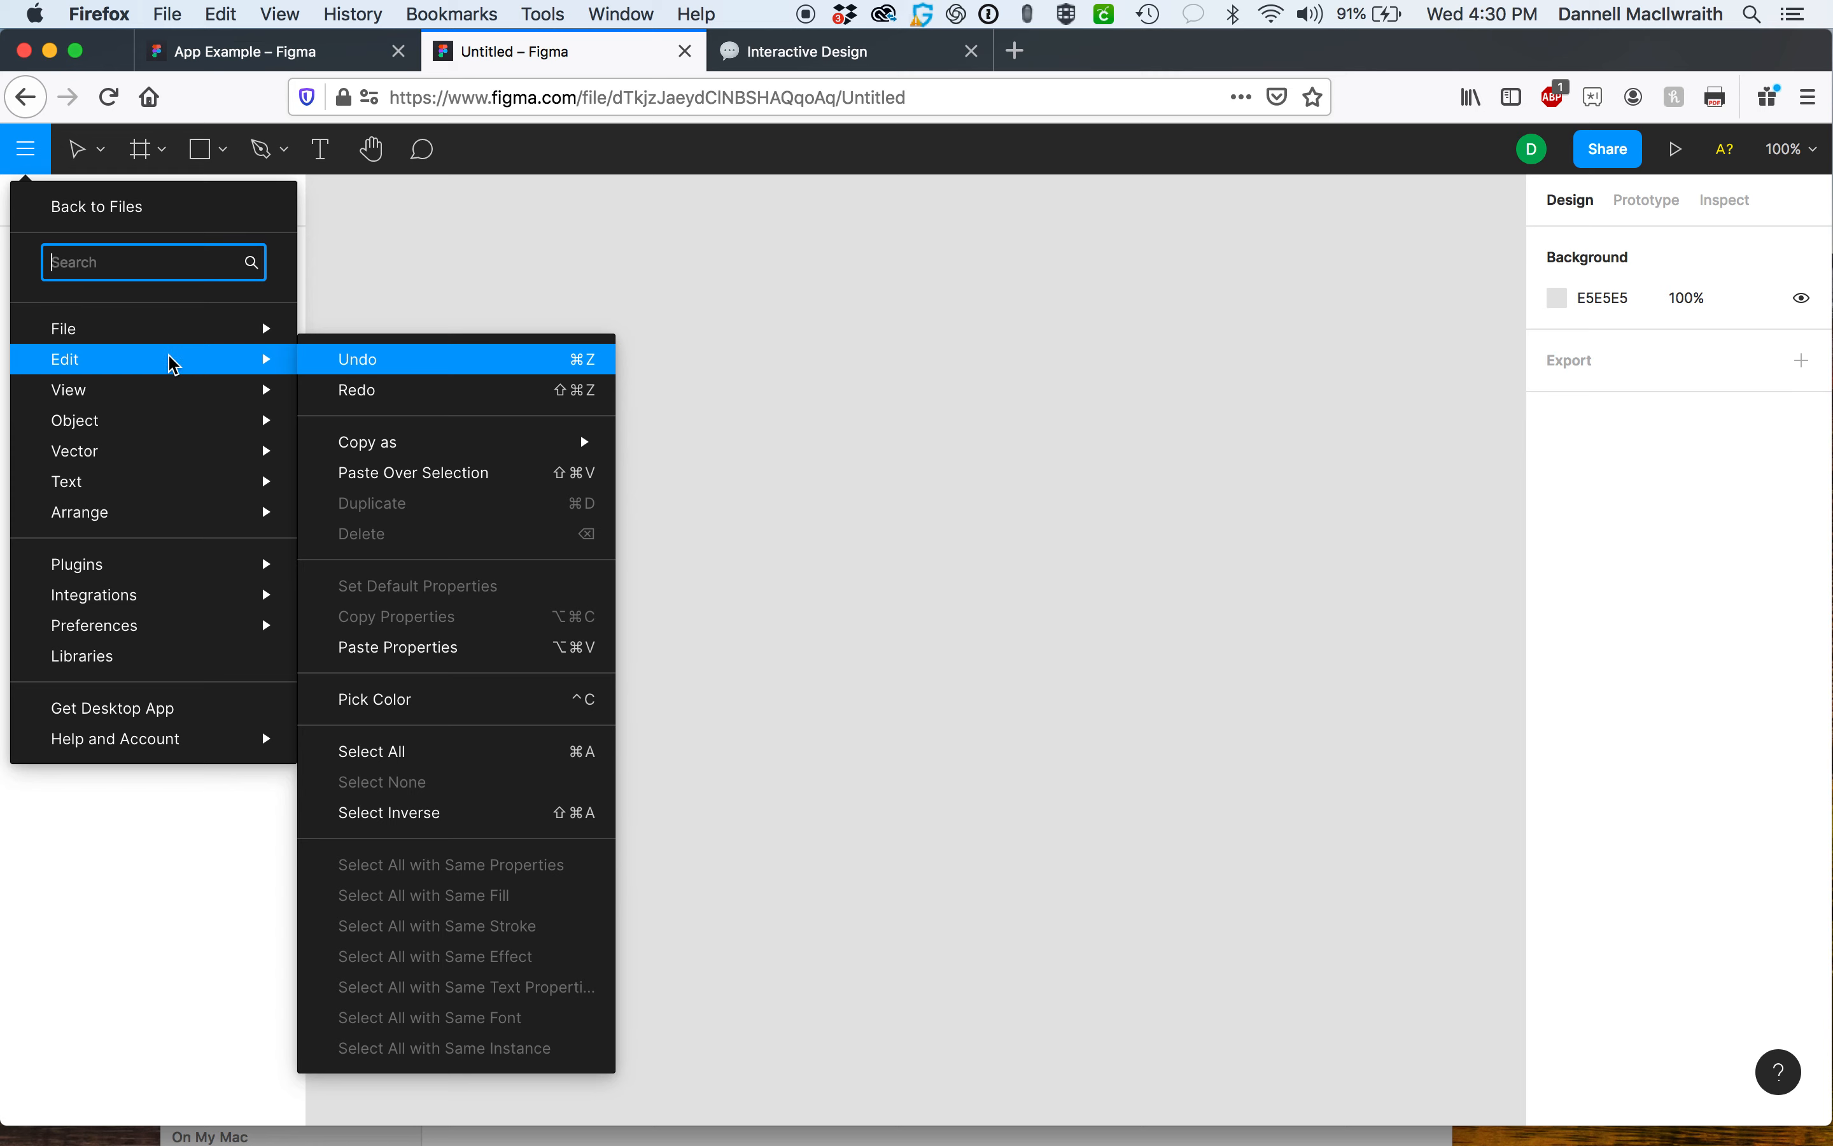
{"action": "mouse_move", "coordinate": [168, 441]}
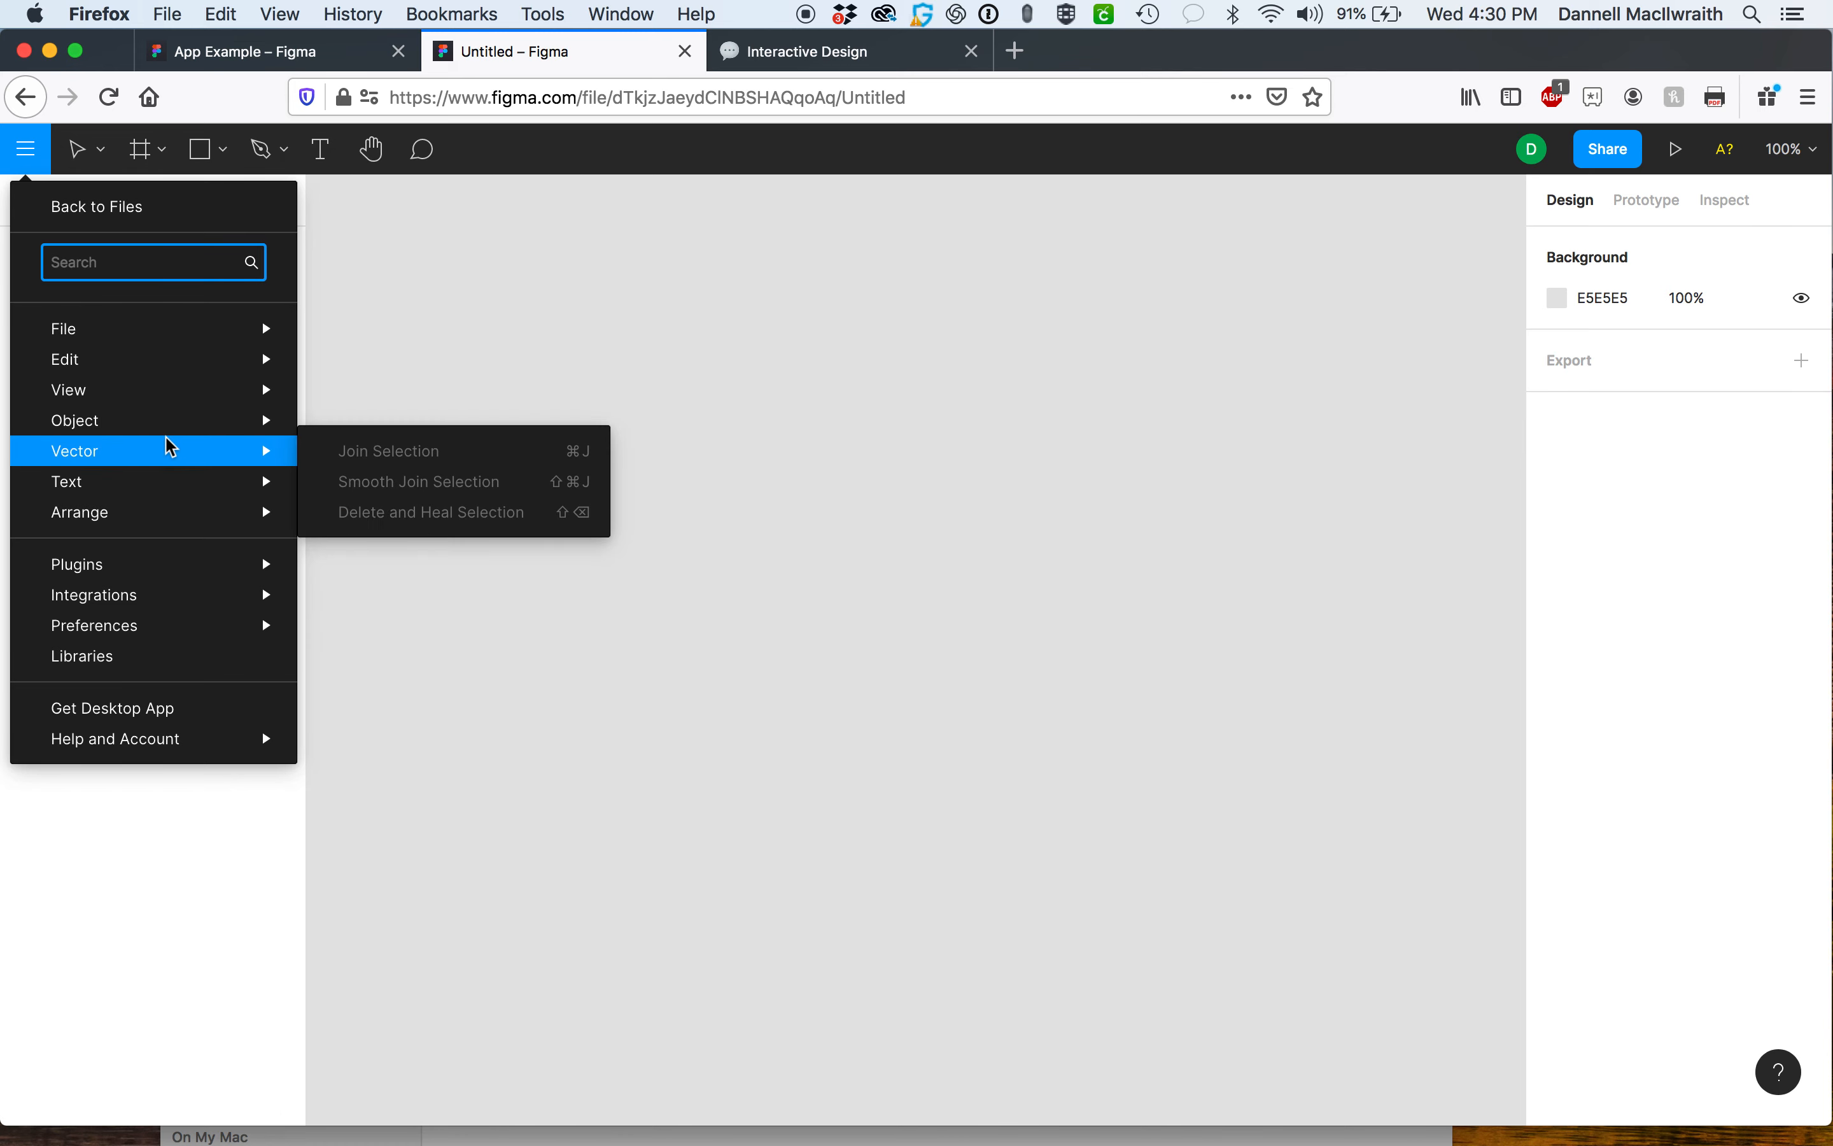
{"action": "mouse_move", "coordinate": [169, 489]}
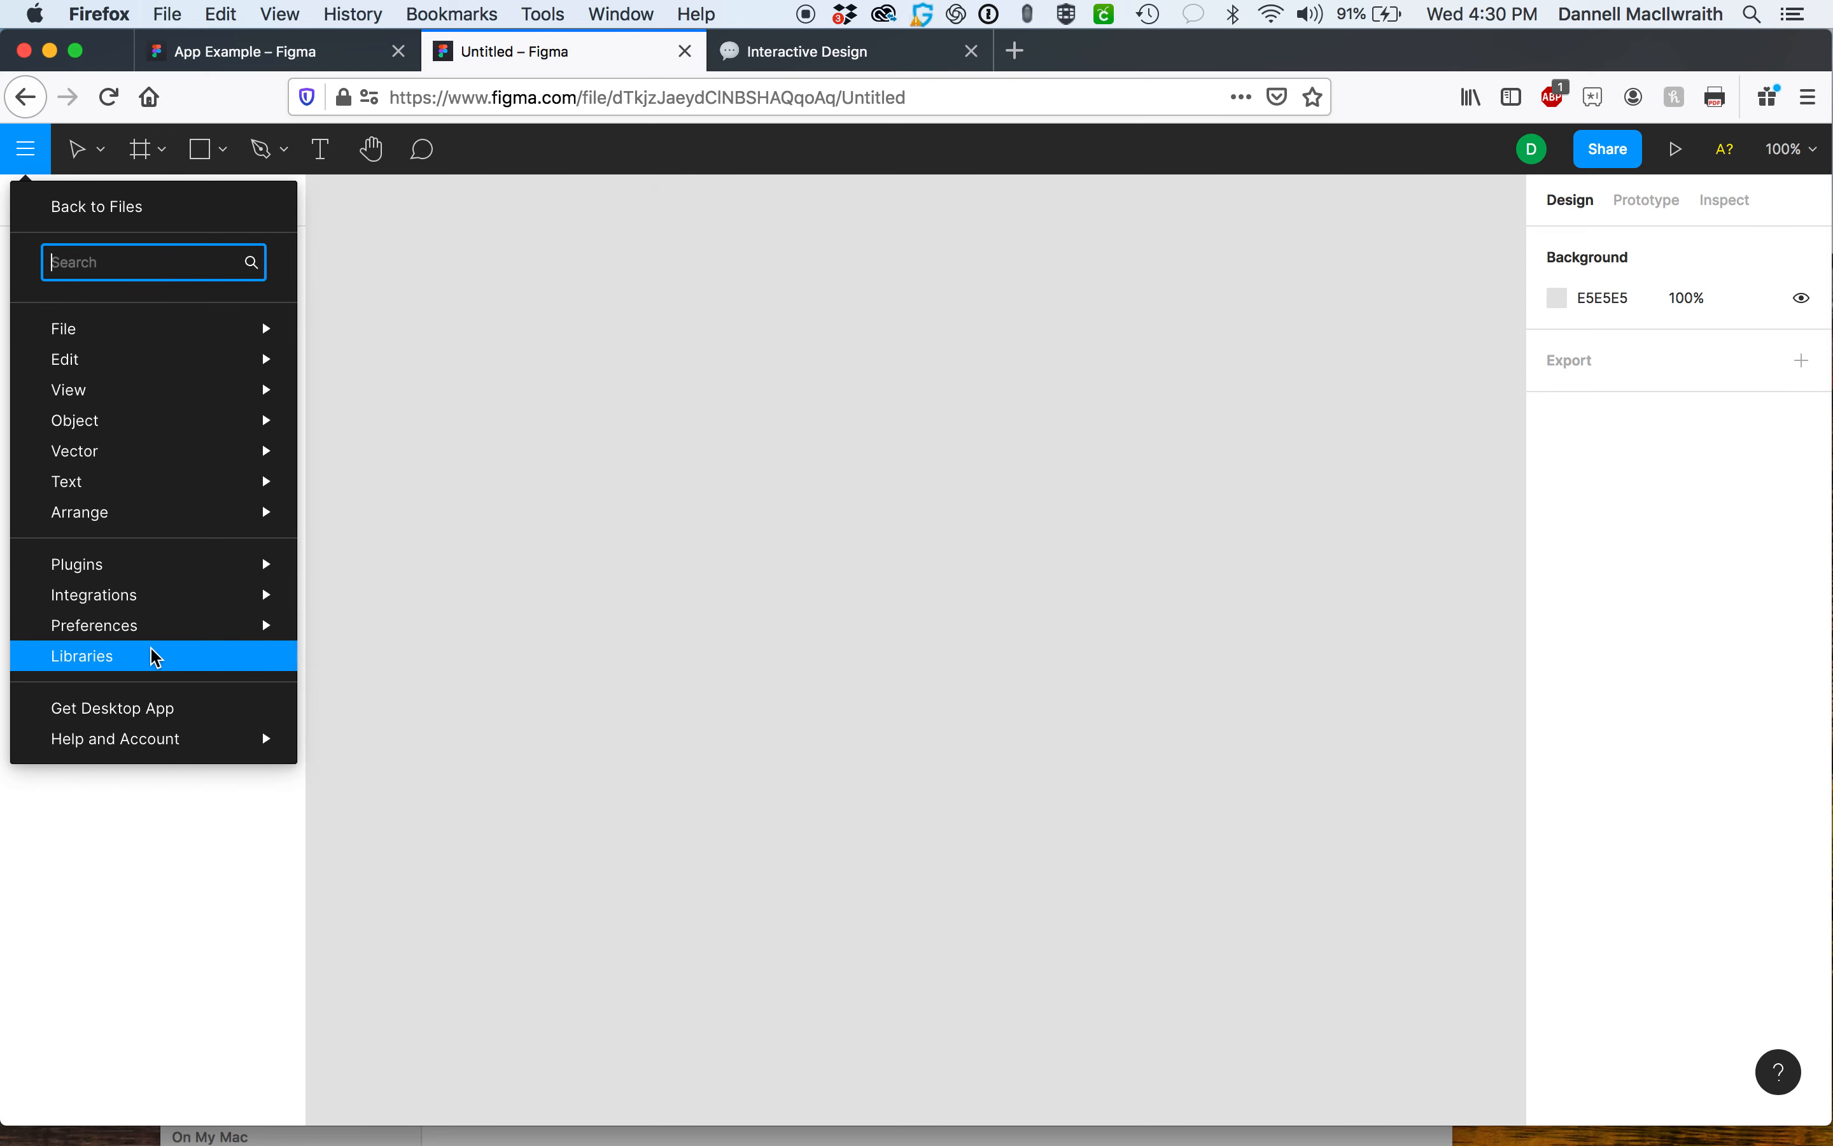
{"action": "mouse_move", "coordinate": [155, 617]}
{"action": "mouse_move", "coordinate": [156, 578]}
{"action": "left_click", "coordinate": [511, 465]}
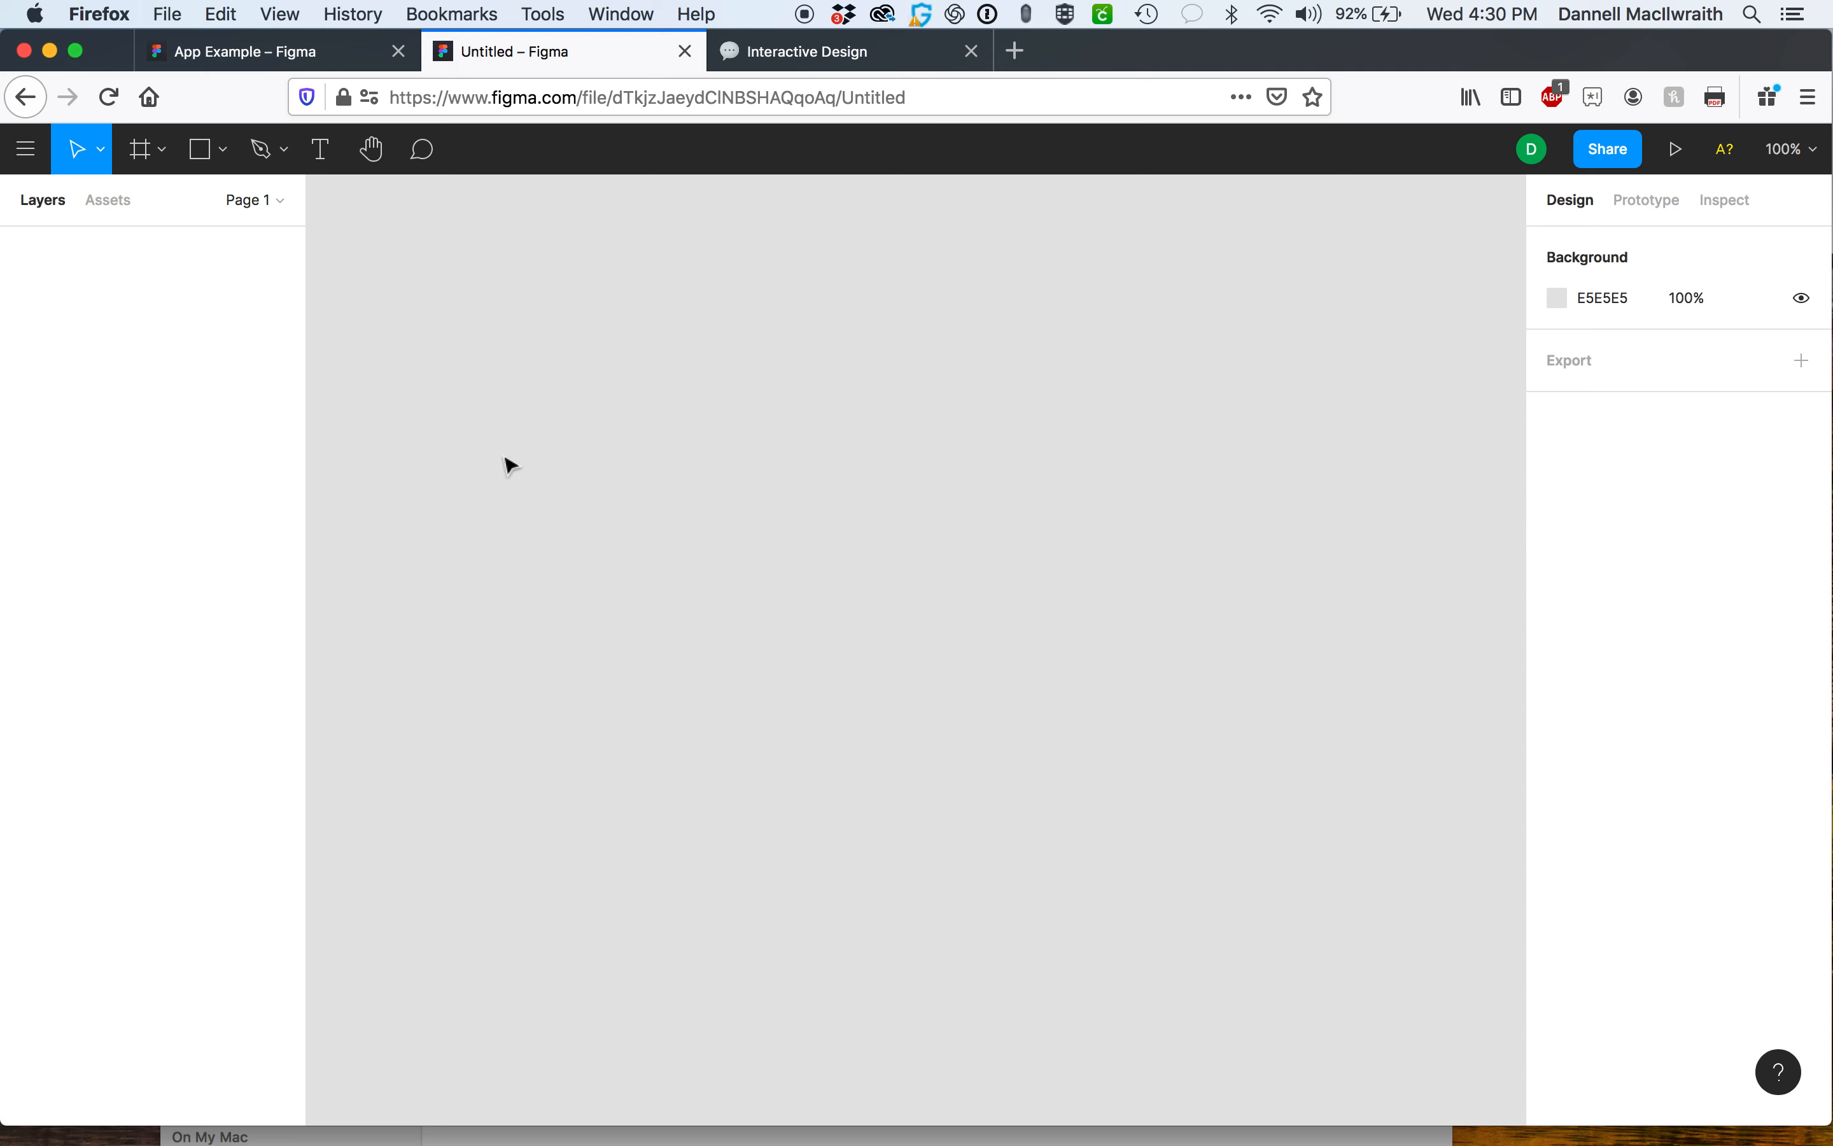
Create a new iPhone 11 Pro / X frame (375×812) on the canvas.
{"action": "left_click", "coordinate": [141, 151]}
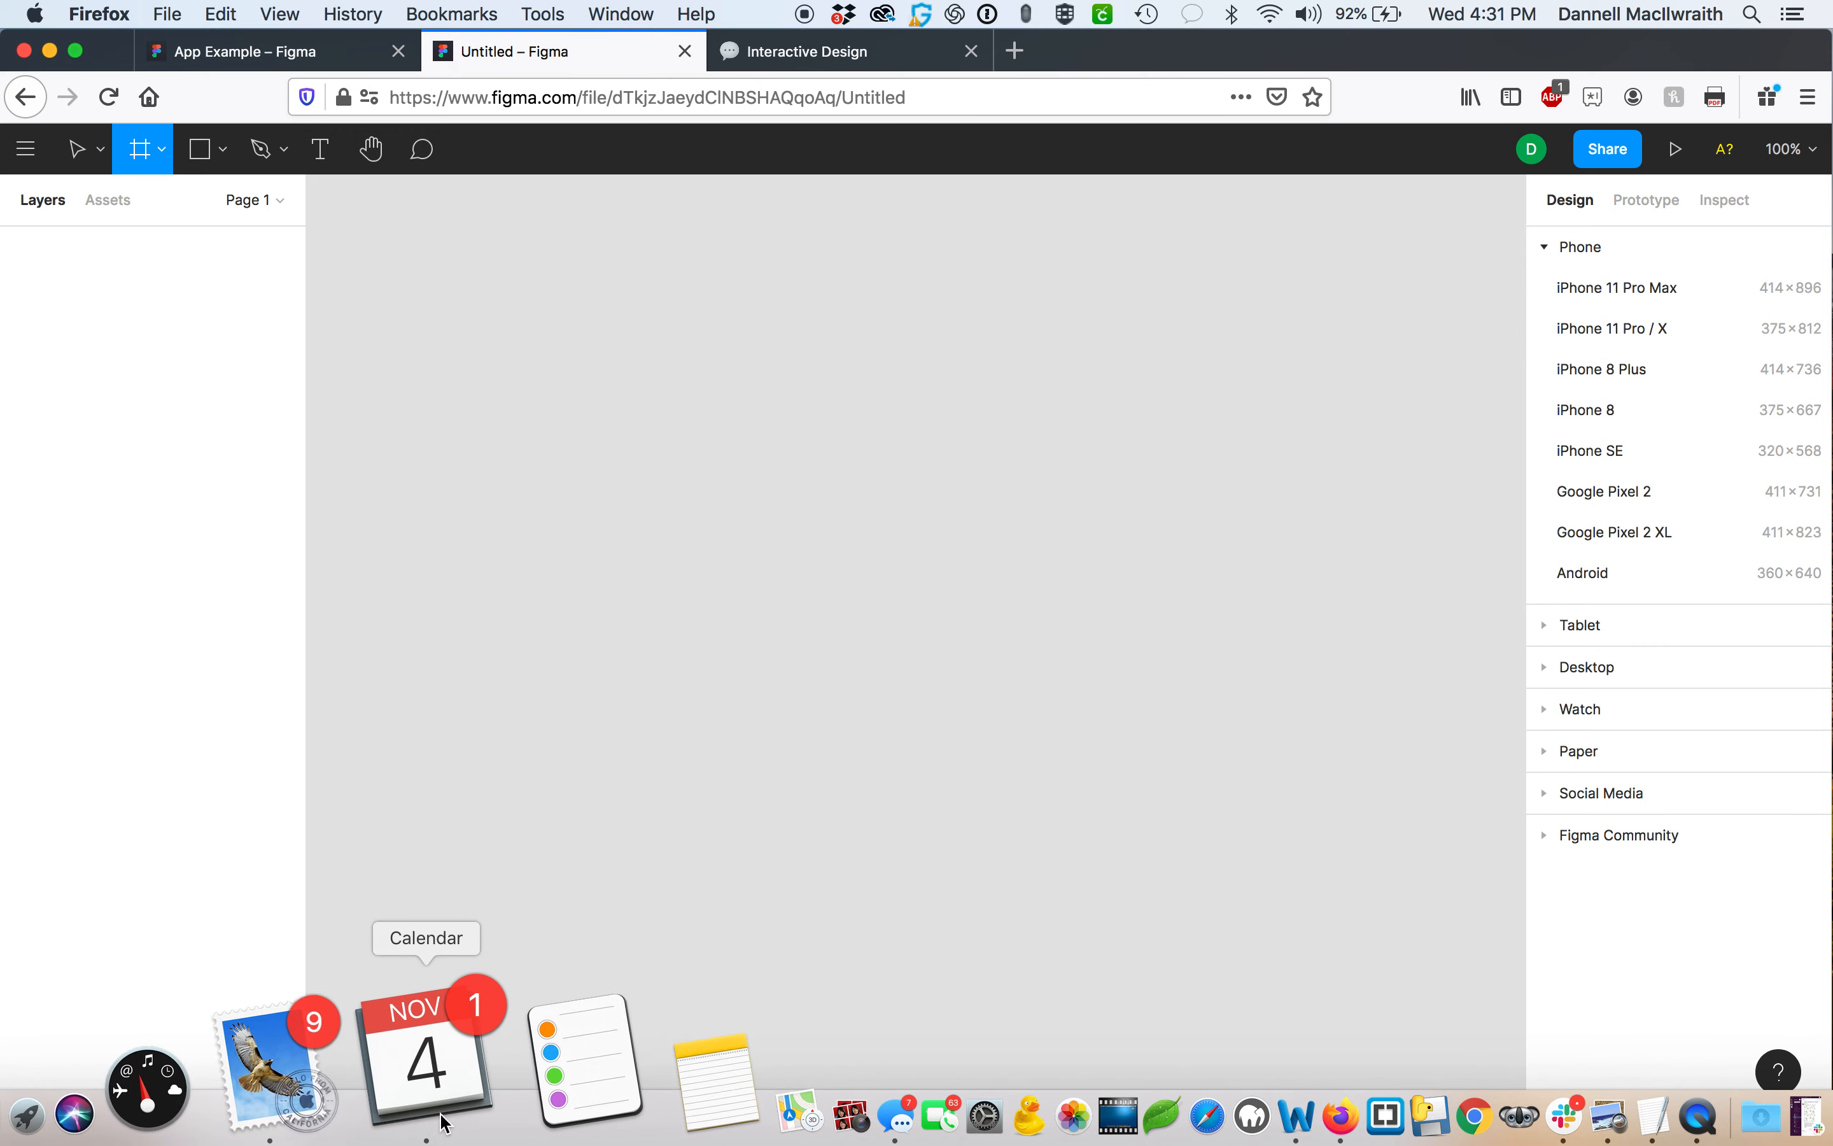
{"action": "right_click", "coordinate": [409, 1089]}
{"action": "left_click", "coordinate": [433, 927]}
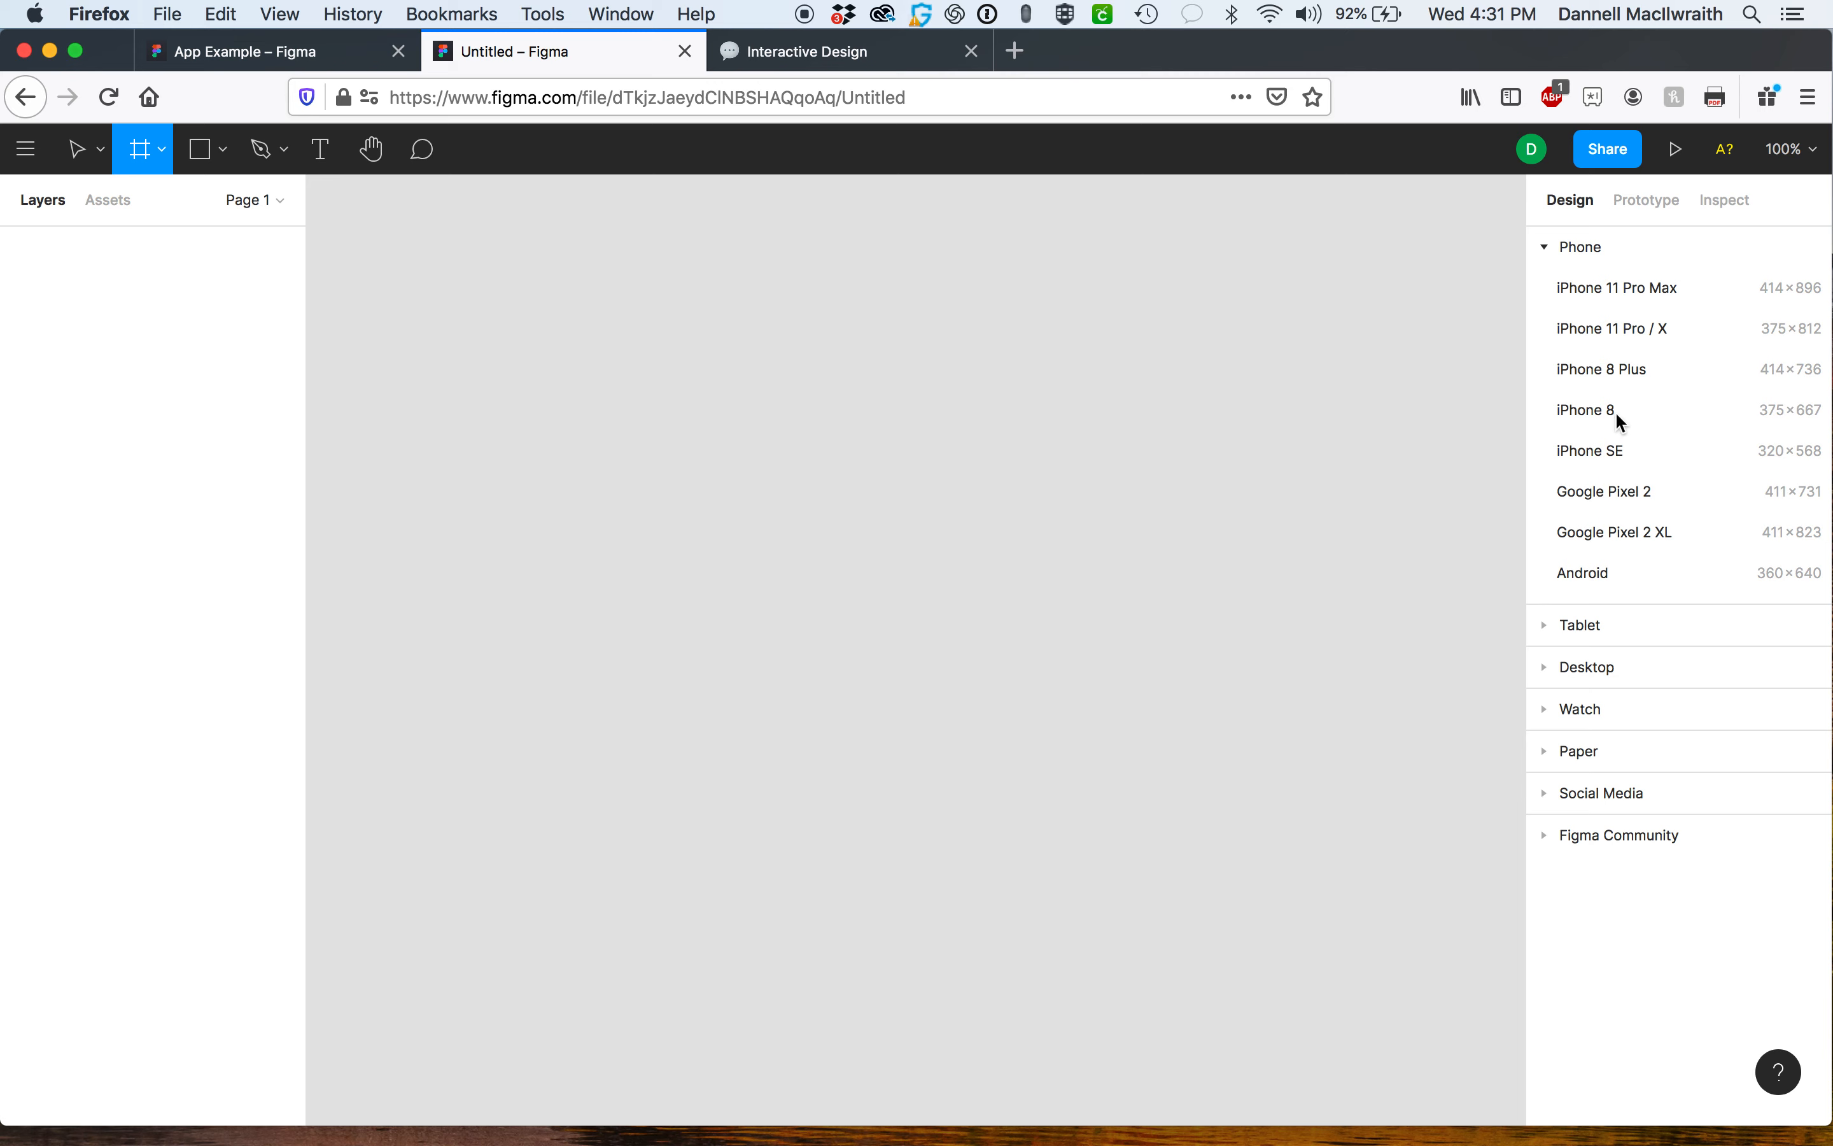
{"action": "left_click", "coordinate": [1623, 330]}
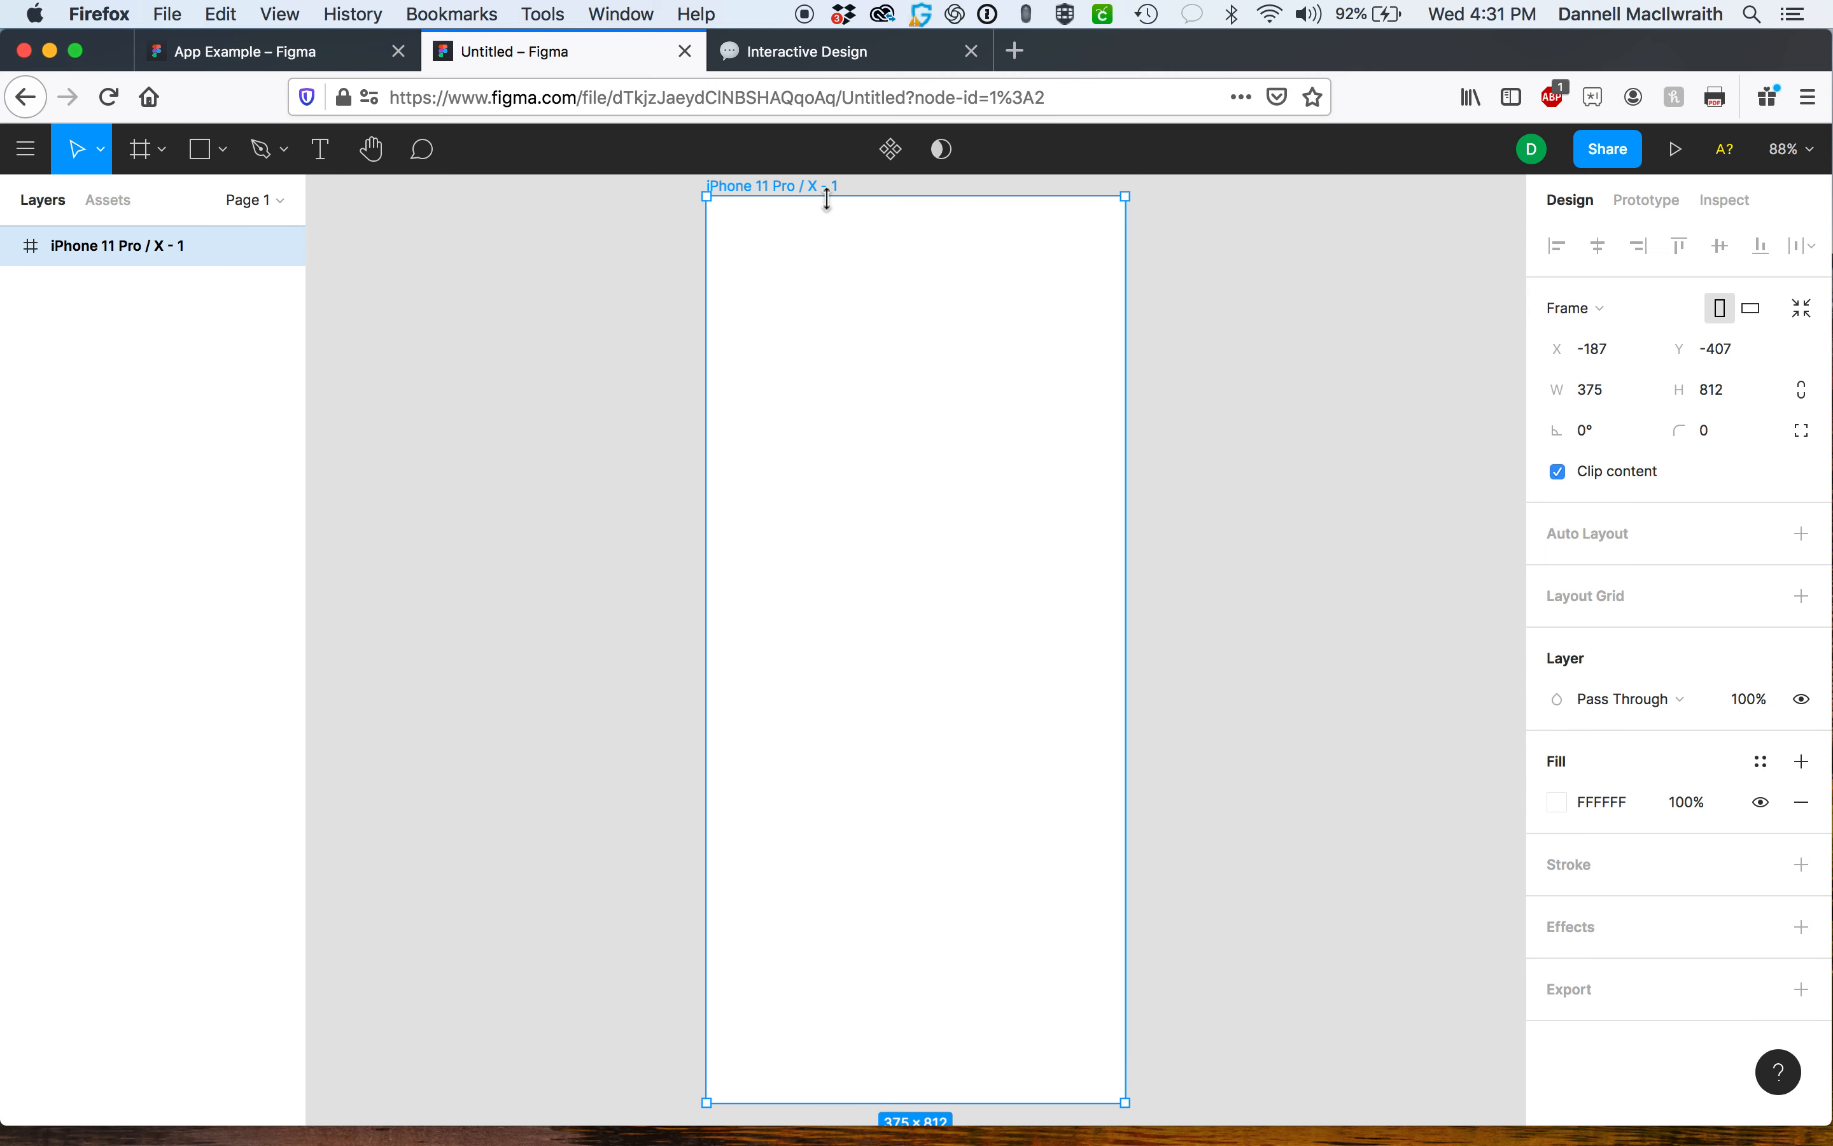
{"action": "scroll", "coordinate": [828, 210], "scroll_direction": "up", "scroll_amount": 2}
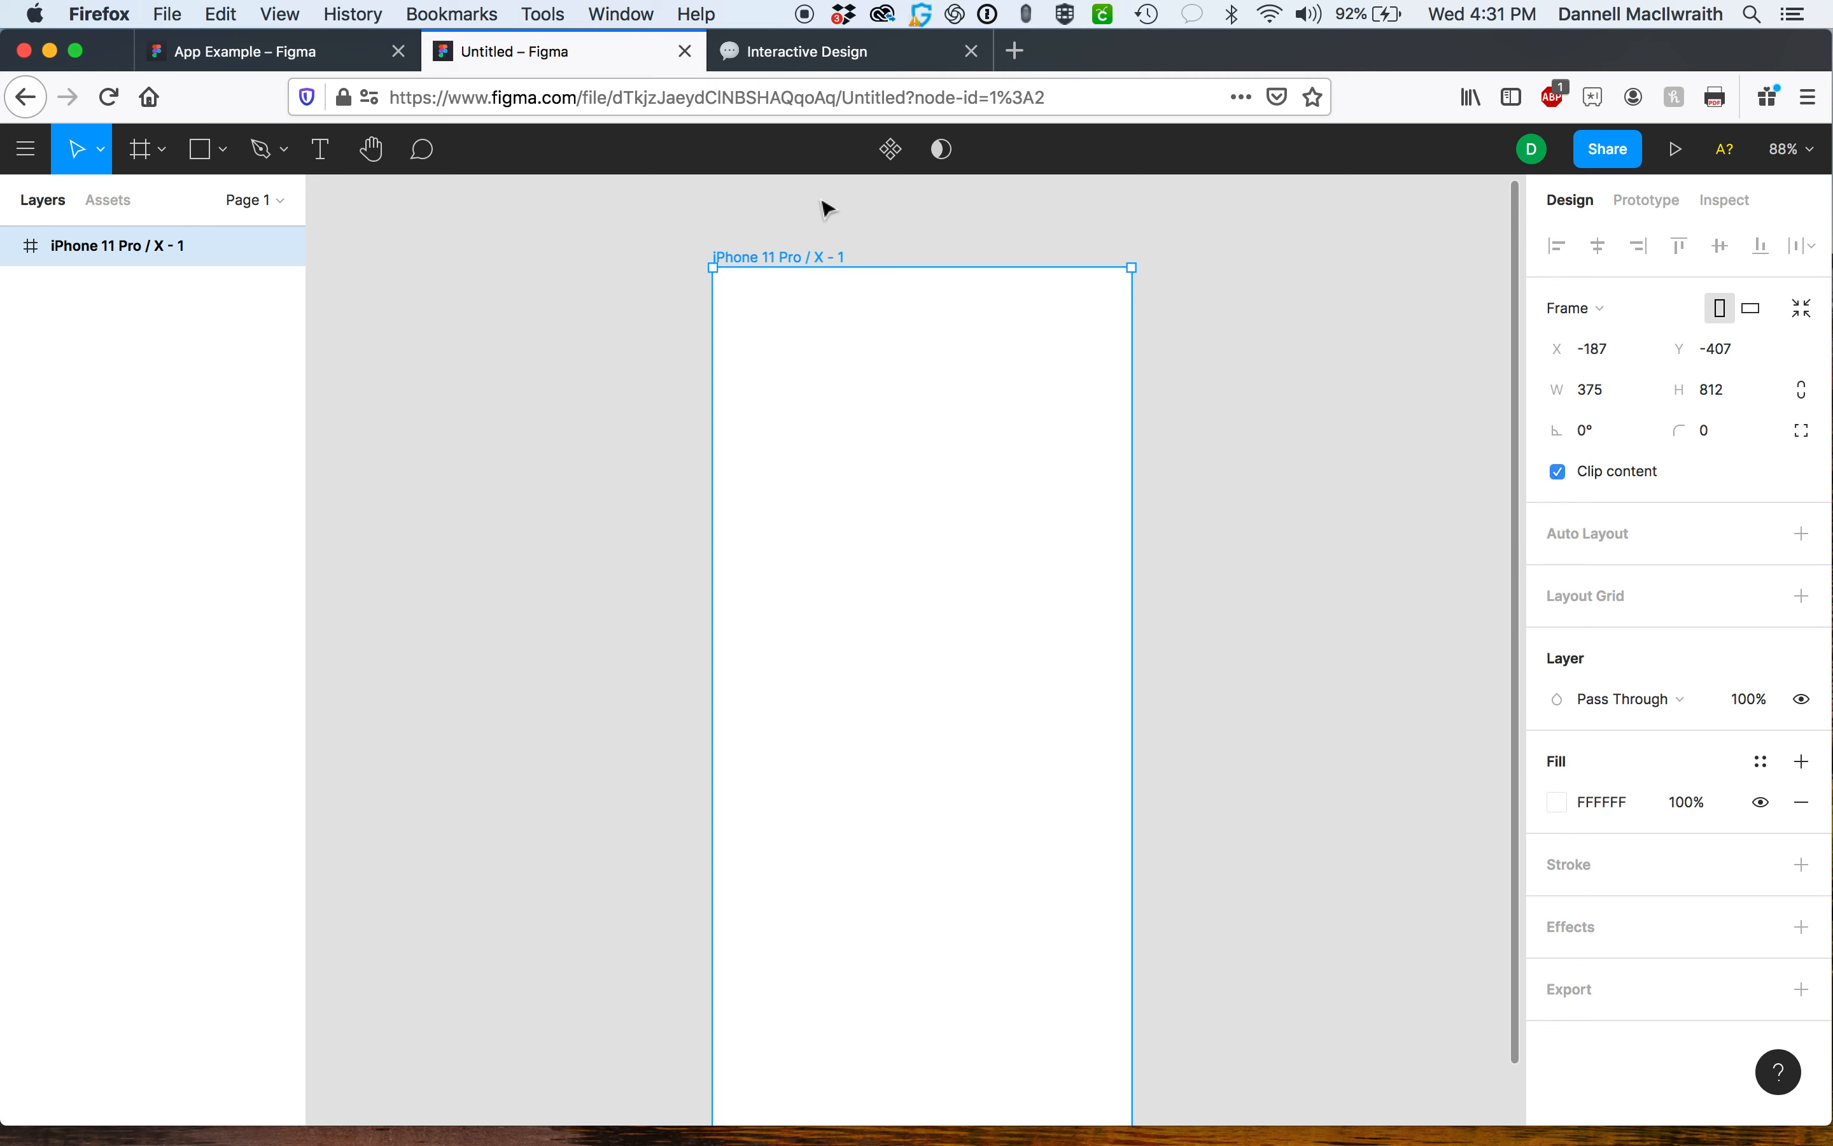
{"action": "key", "text": "minus"}
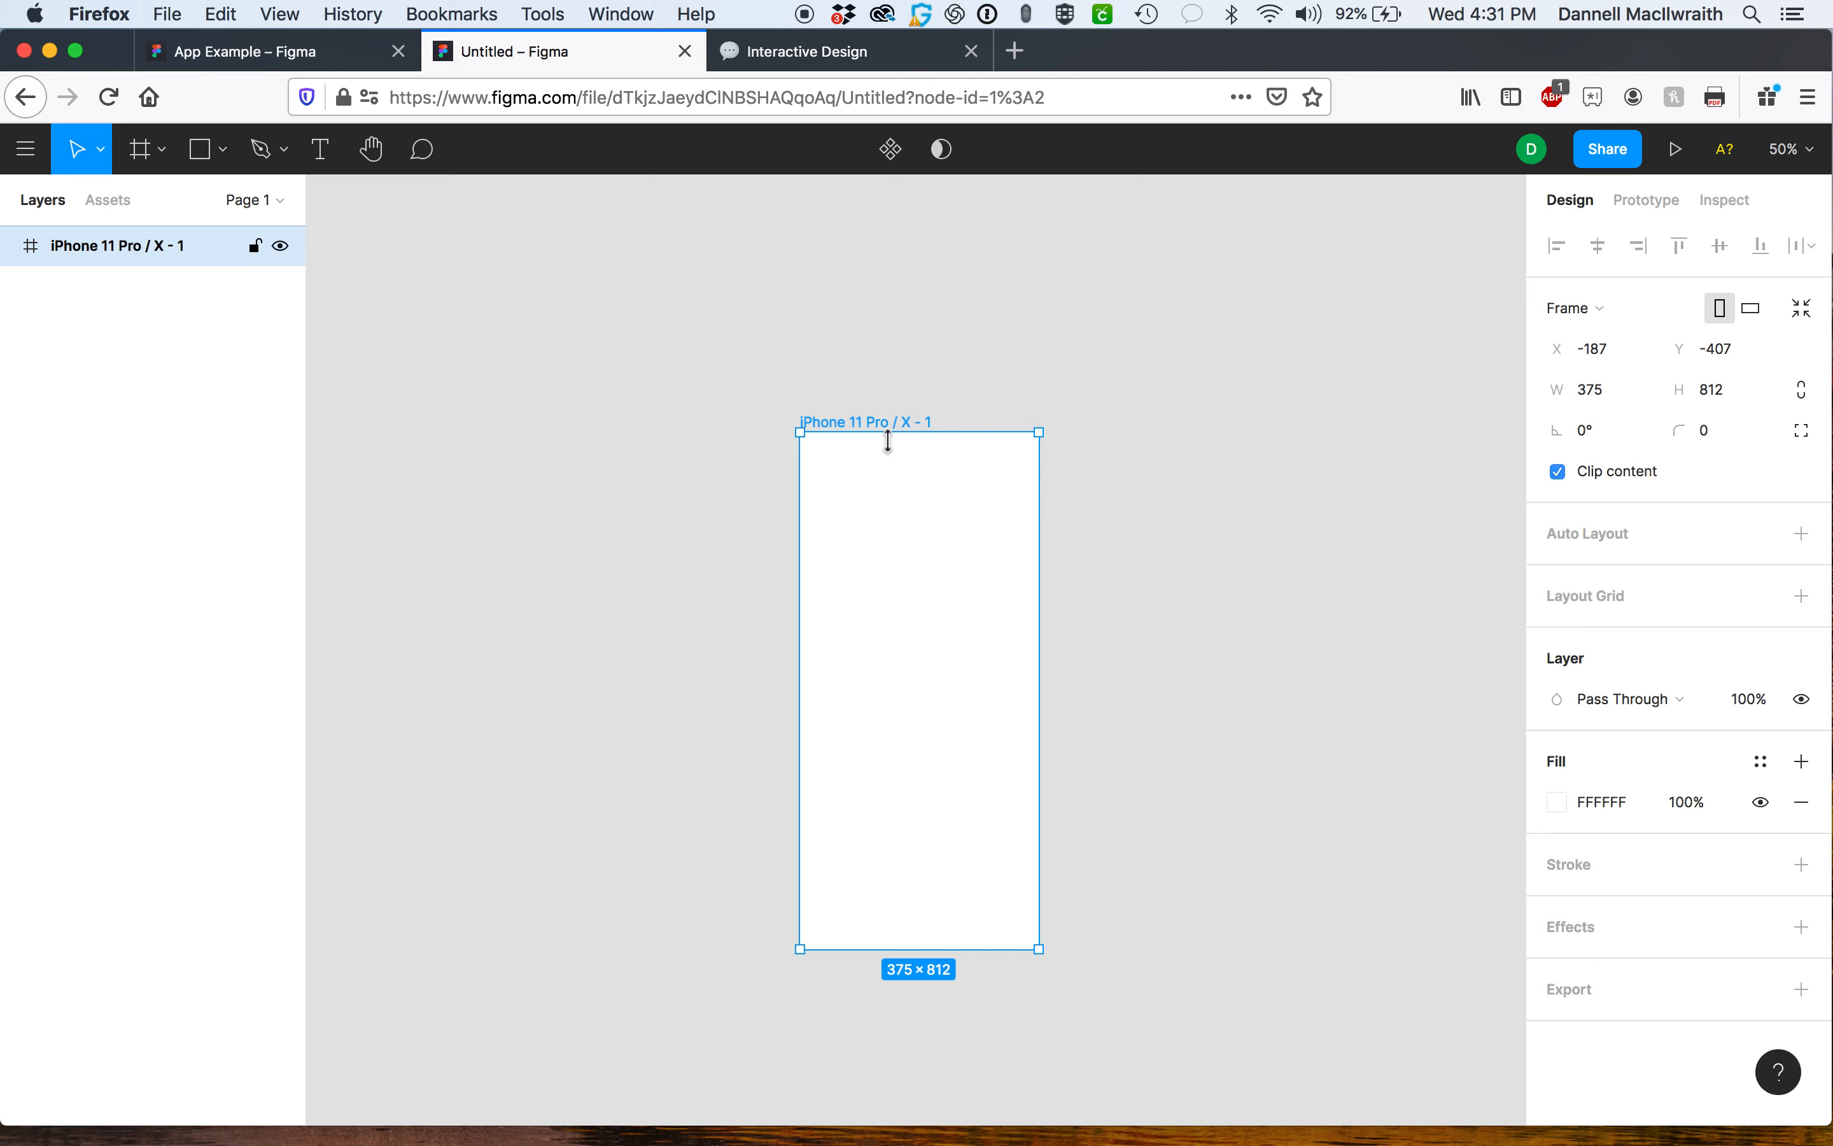
{"action": "scroll", "coordinate": [878, 439], "scroll_direction": "right", "scroll_amount": 5}
{"action": "scroll", "coordinate": [878, 439], "scroll_direction": "down", "scroll_amount": 2}
{"action": "scroll", "coordinate": [881, 447], "scroll_direction": "left", "scroll_amount": 4}
{"action": "scroll", "coordinate": [881, 447], "scroll_direction": "right", "scroll_amount": 3}
{"action": "scroll", "coordinate": [881, 447], "scroll_direction": "up", "scroll_amount": 3}
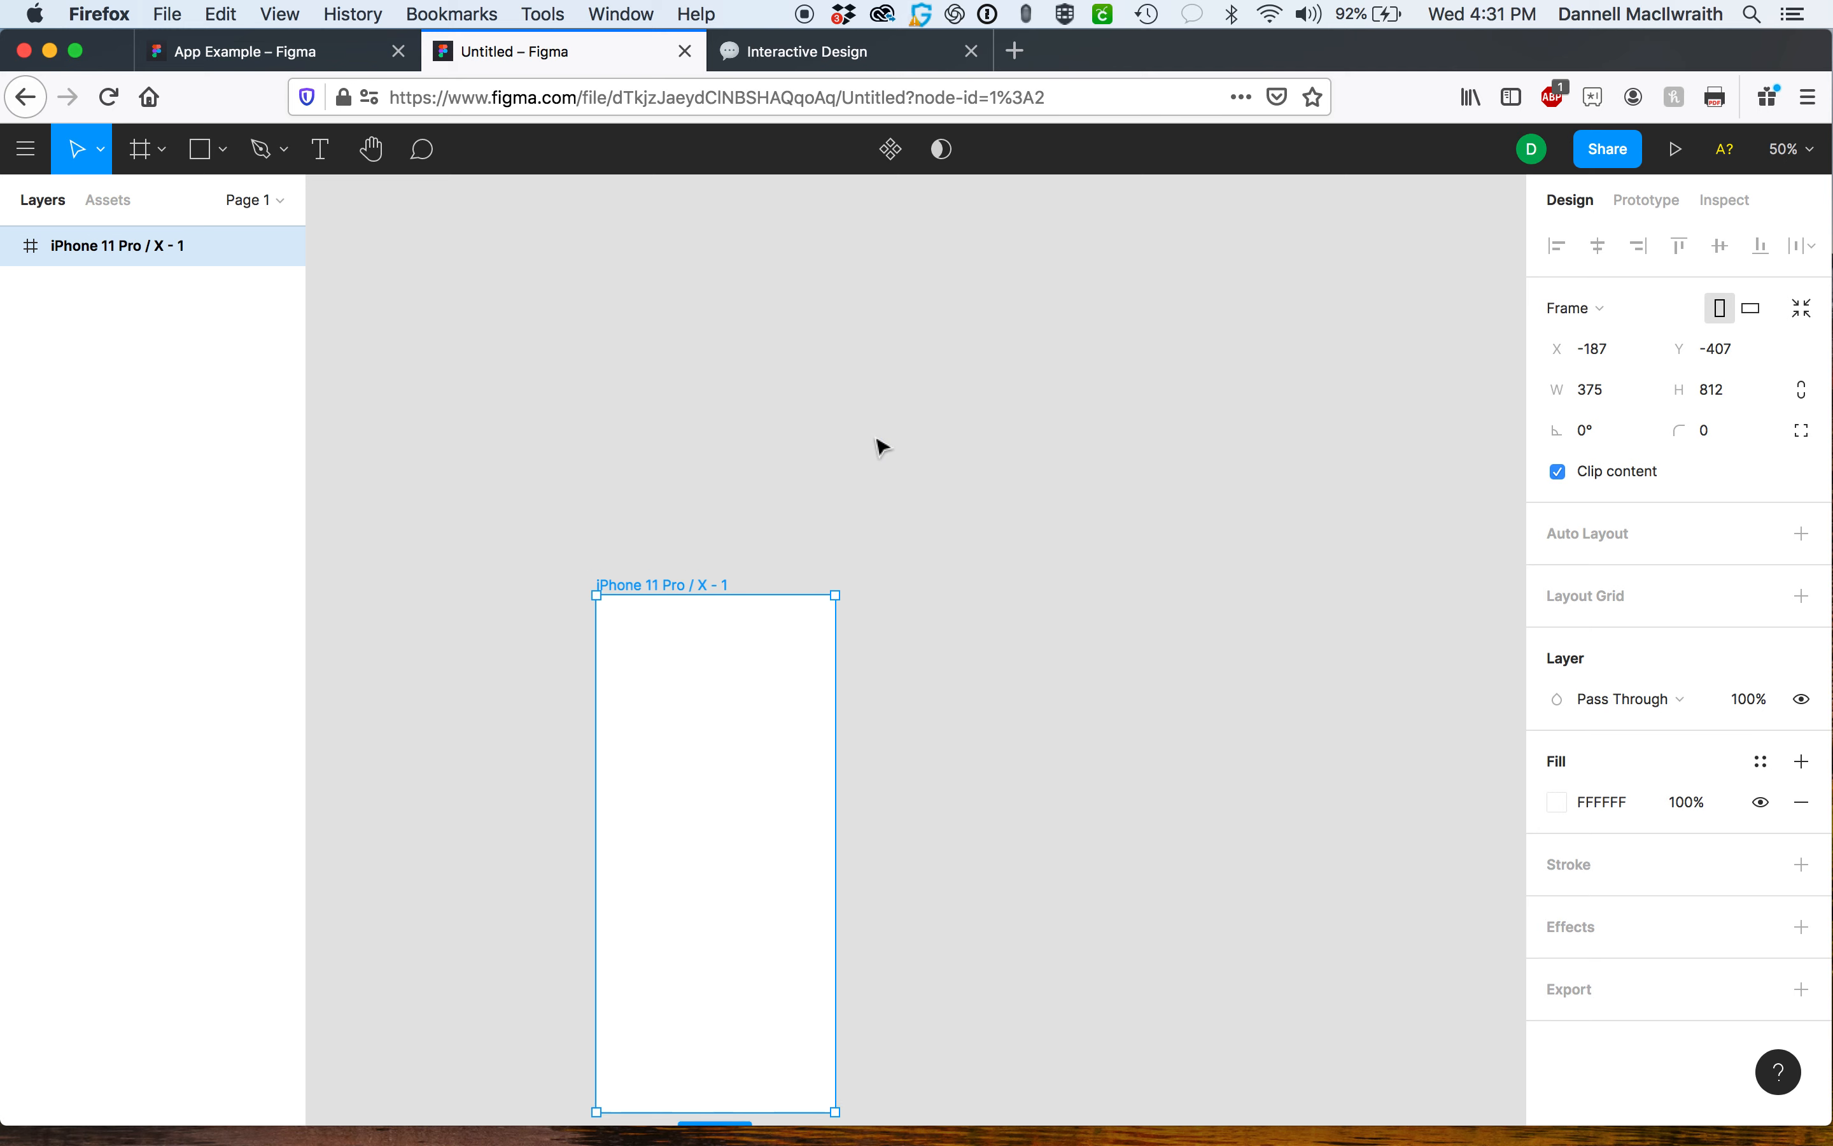
{"action": "scroll", "coordinate": [881, 447], "scroll_direction": "down", "scroll_amount": 3}
{"action": "scroll", "coordinate": [881, 447], "scroll_direction": "up", "scroll_amount": 3}
{"action": "scroll", "coordinate": [881, 447], "scroll_direction": "down", "scroll_amount": 5}
{"action": "scroll", "coordinate": [881, 447], "scroll_direction": "right", "scroll_amount": 2}
{"action": "scroll", "coordinate": [881, 447], "scroll_direction": "up", "scroll_amount": 2}
{"action": "scroll", "coordinate": [881, 447], "scroll_direction": "left", "scroll_amount": 1}
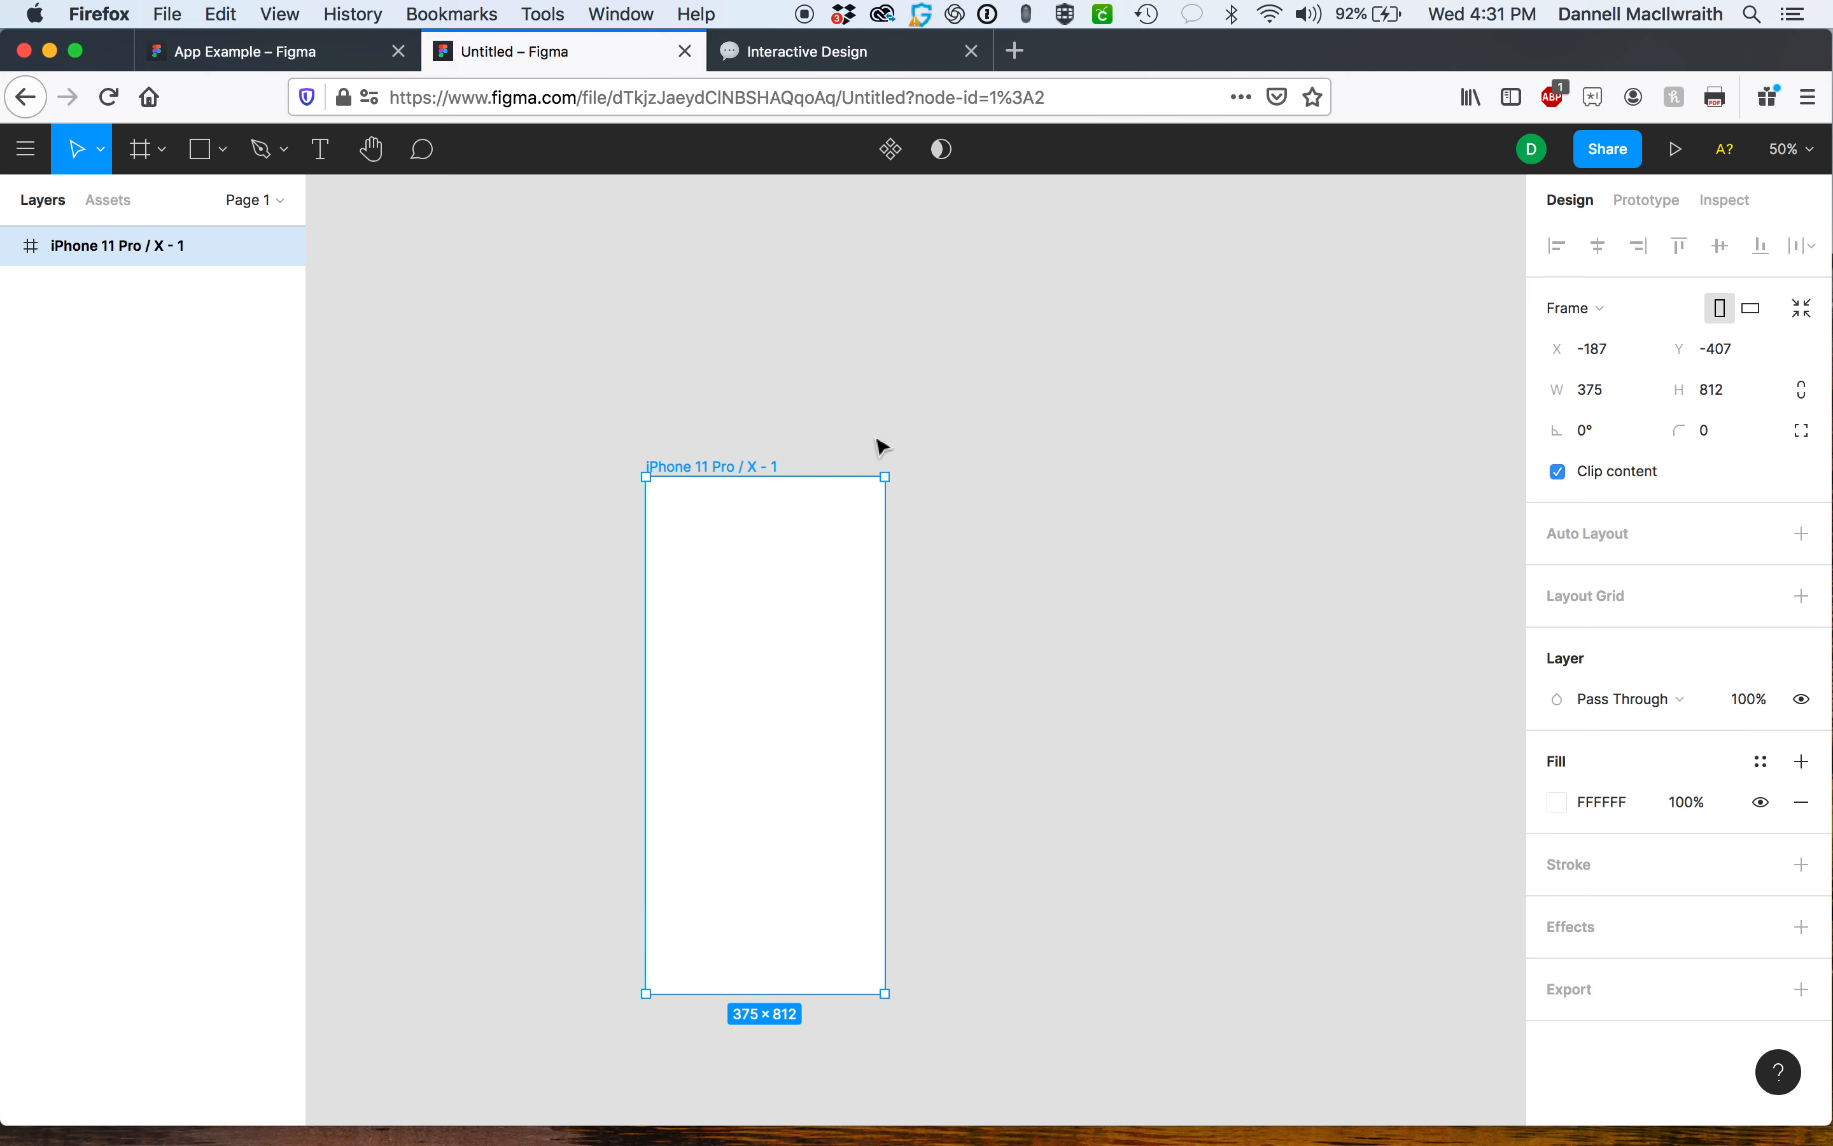
{"action": "scroll", "coordinate": [881, 447], "scroll_direction": "down", "scroll_amount": 1}
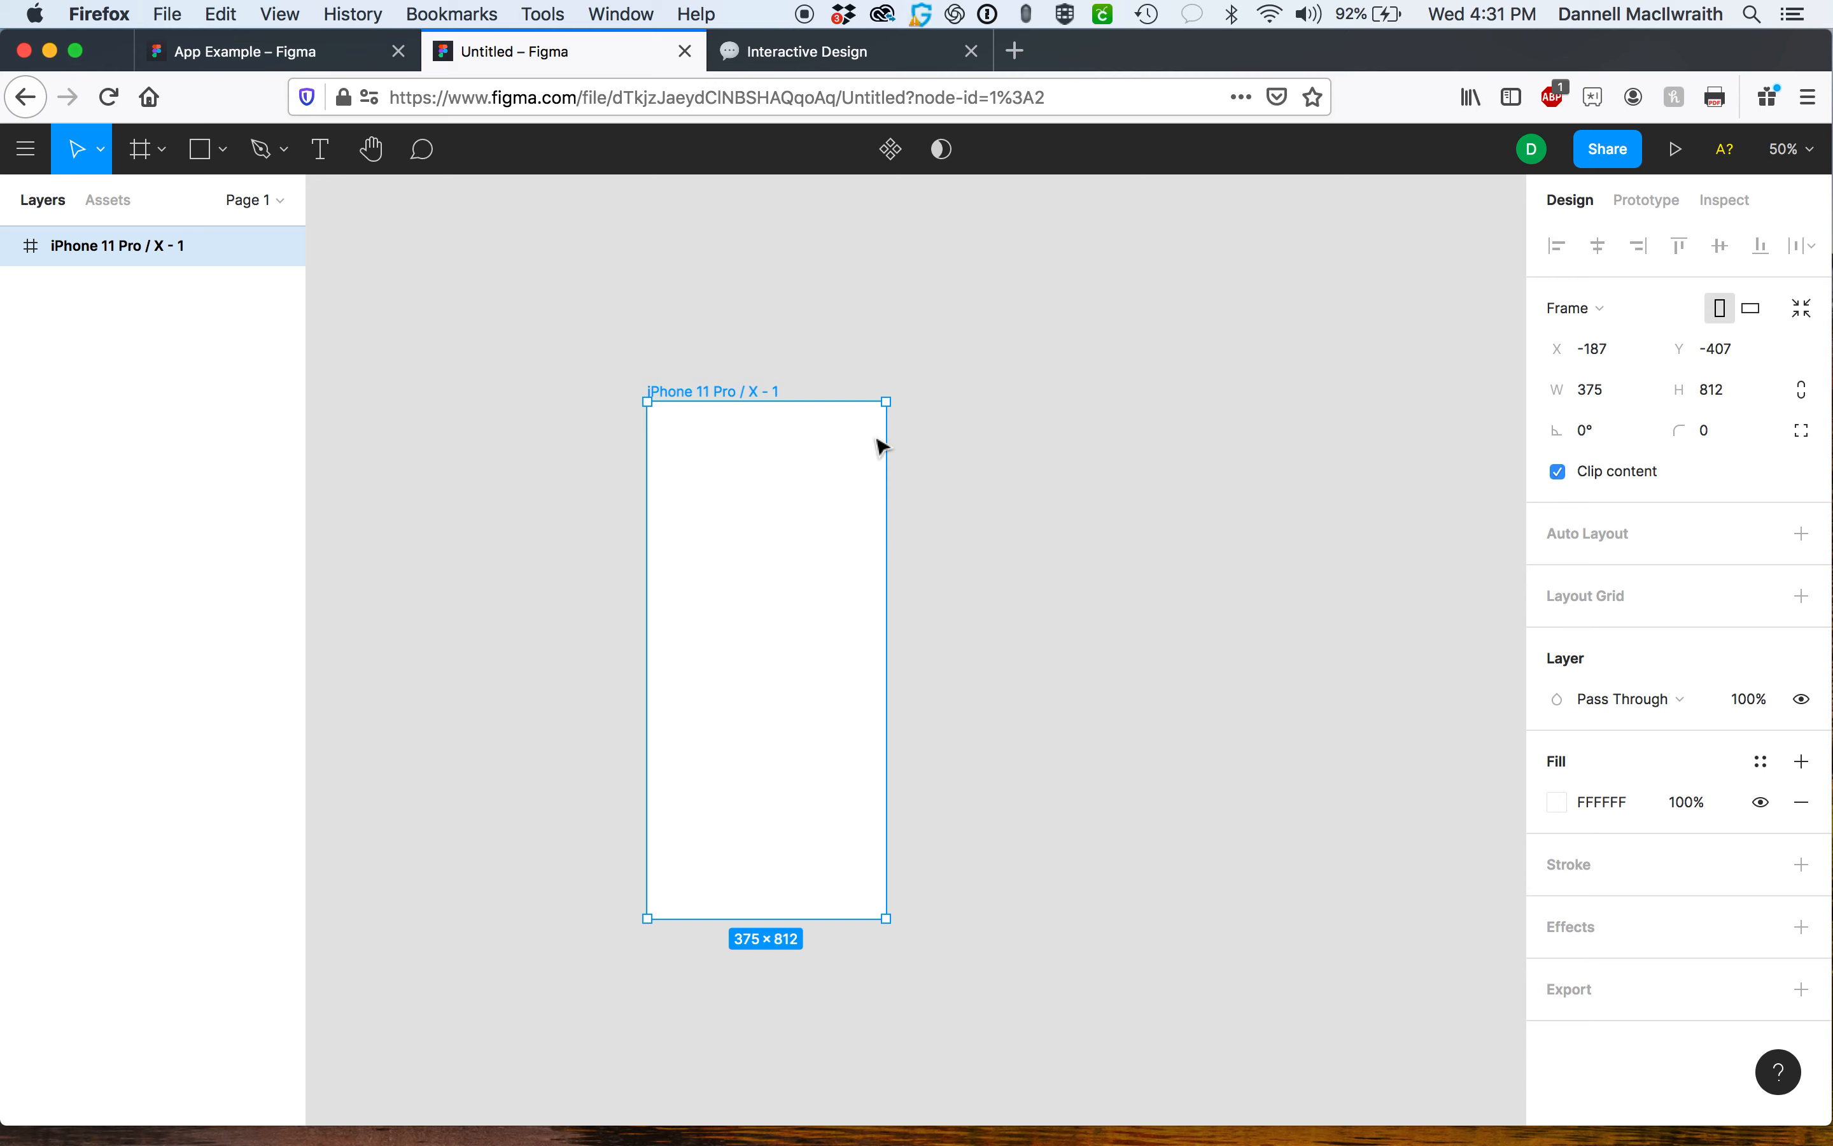
{"action": "scroll", "coordinate": [881, 447], "scroll_direction": "right", "scroll_amount": 4}
{"action": "scroll", "coordinate": [881, 447], "scroll_direction": "down", "scroll_amount": 3}
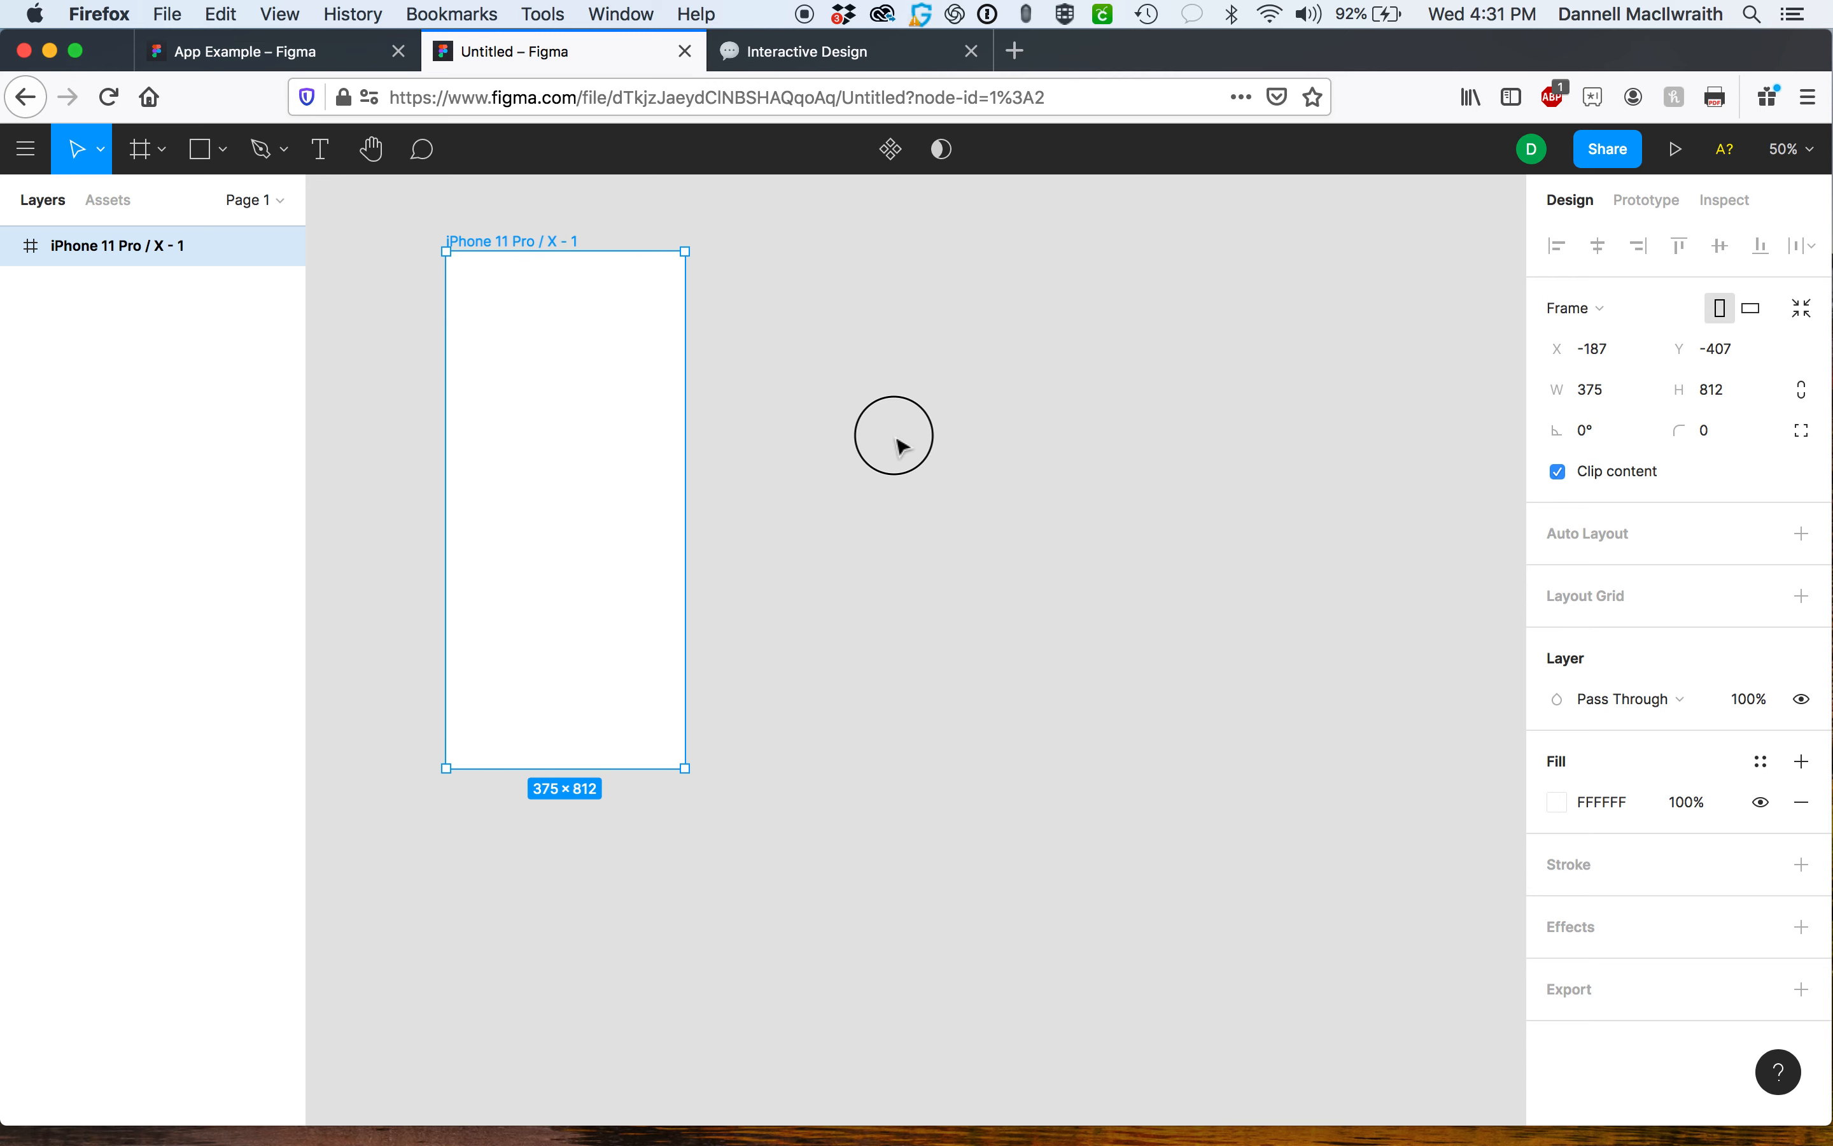
{"action": "left_click", "coordinate": [898, 443]}
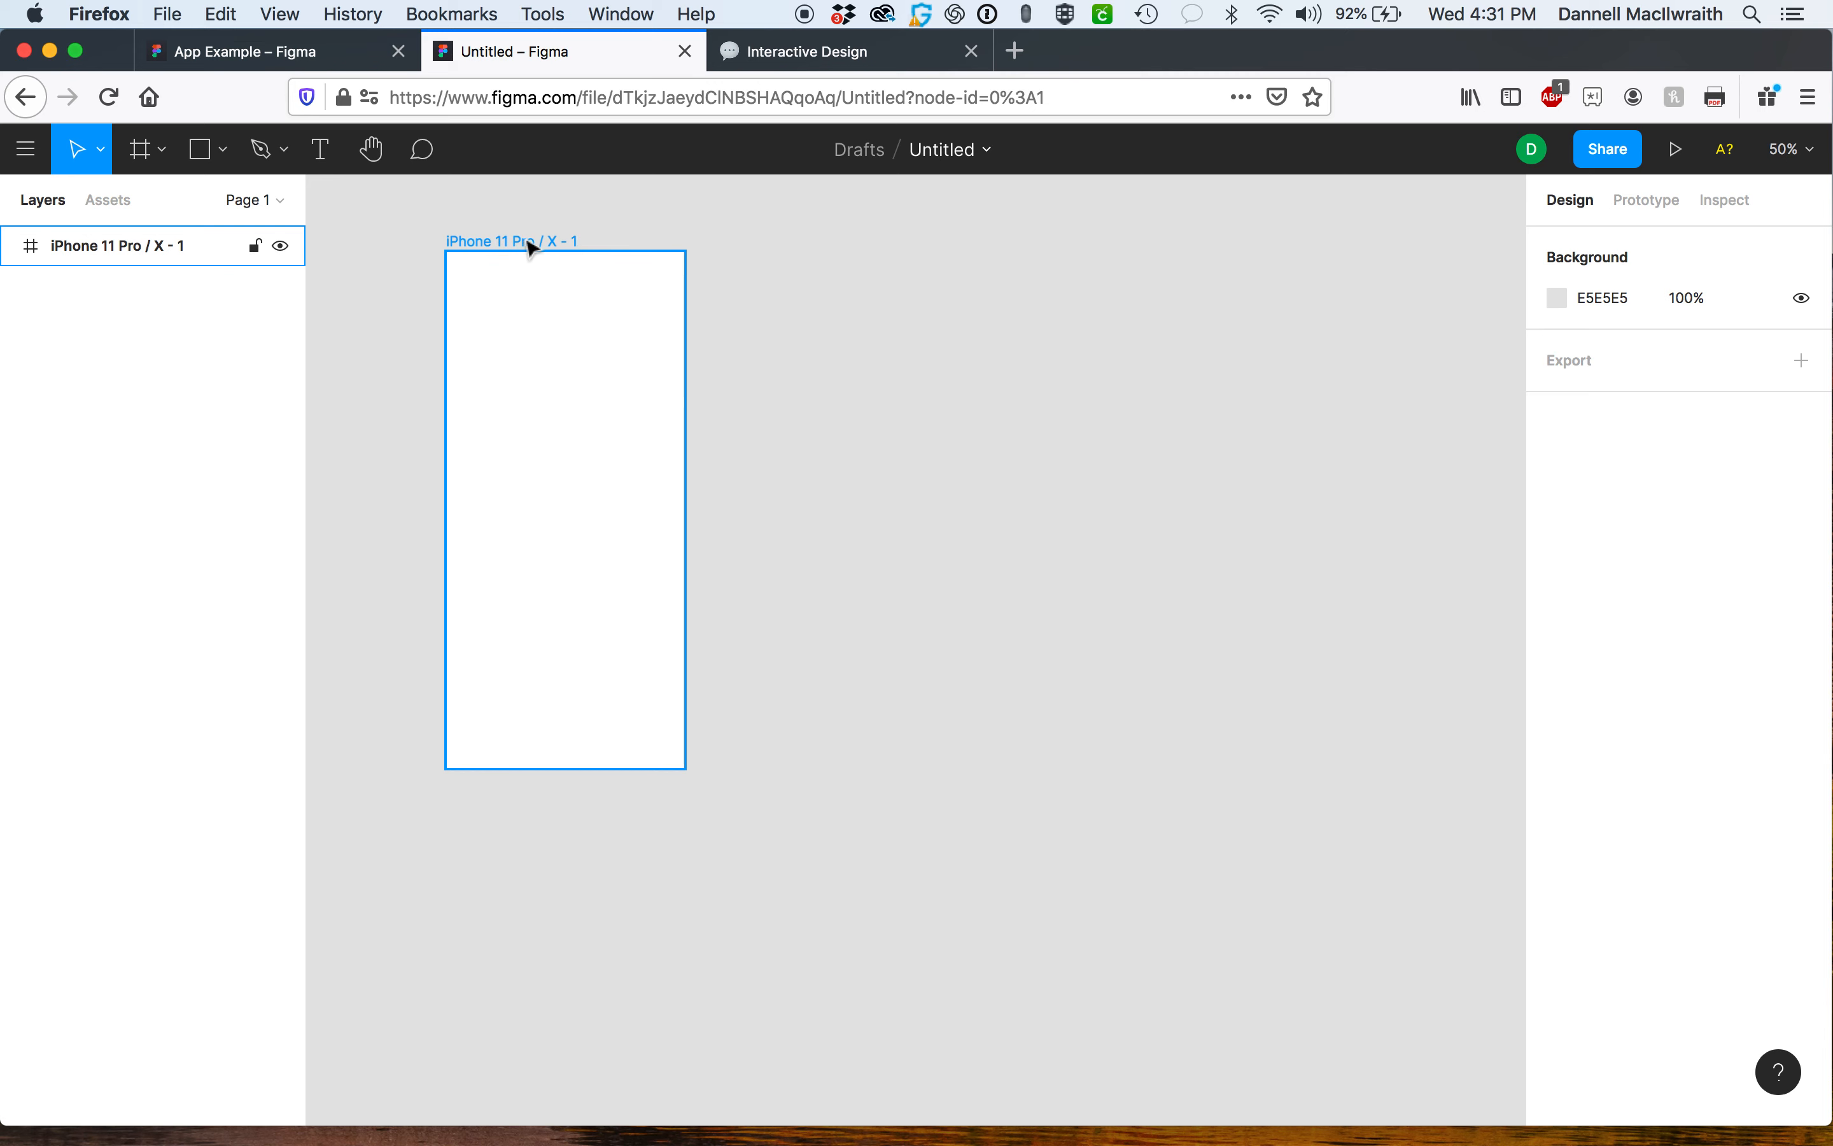
{"action": "left_click", "coordinate": [559, 242]}
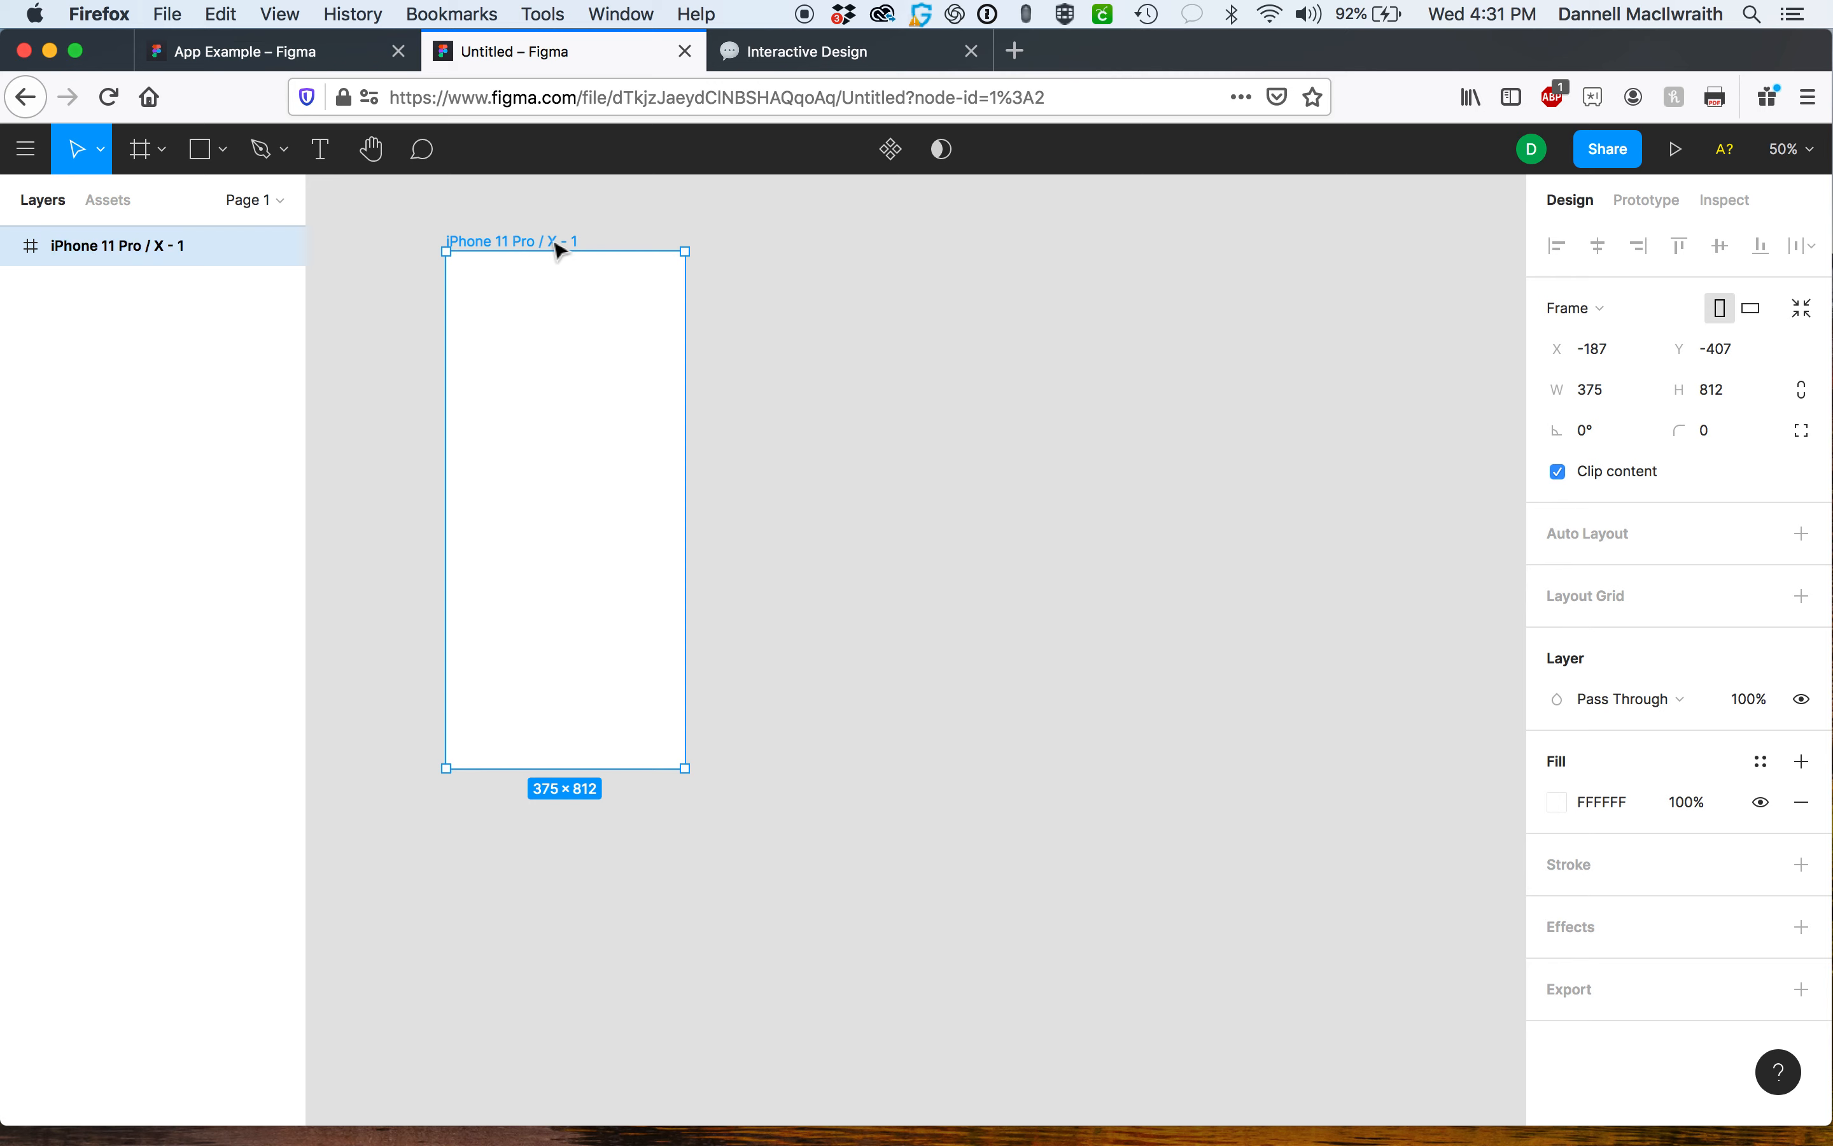
{"action": "key", "text": "f"}
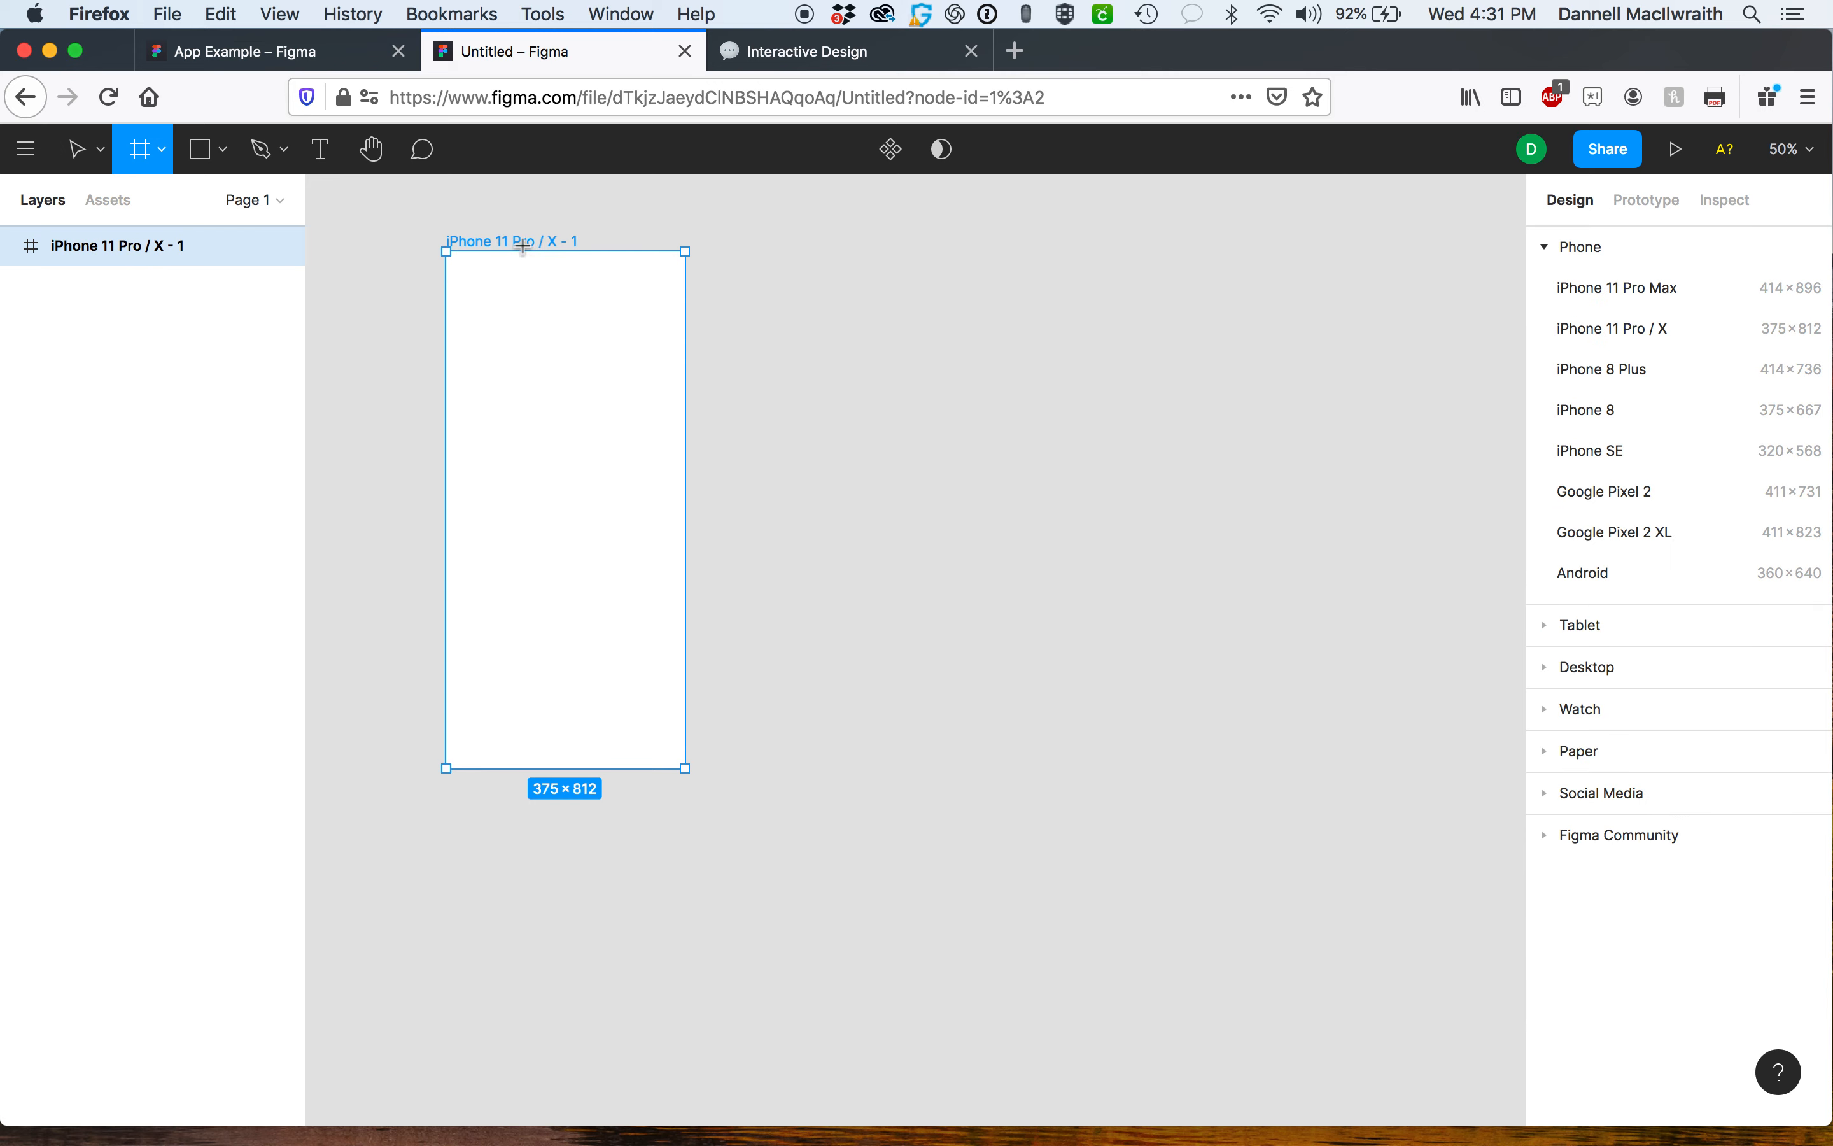
{"action": "left_click", "coordinate": [522, 246]}
{"action": "key", "text": "super+z"}
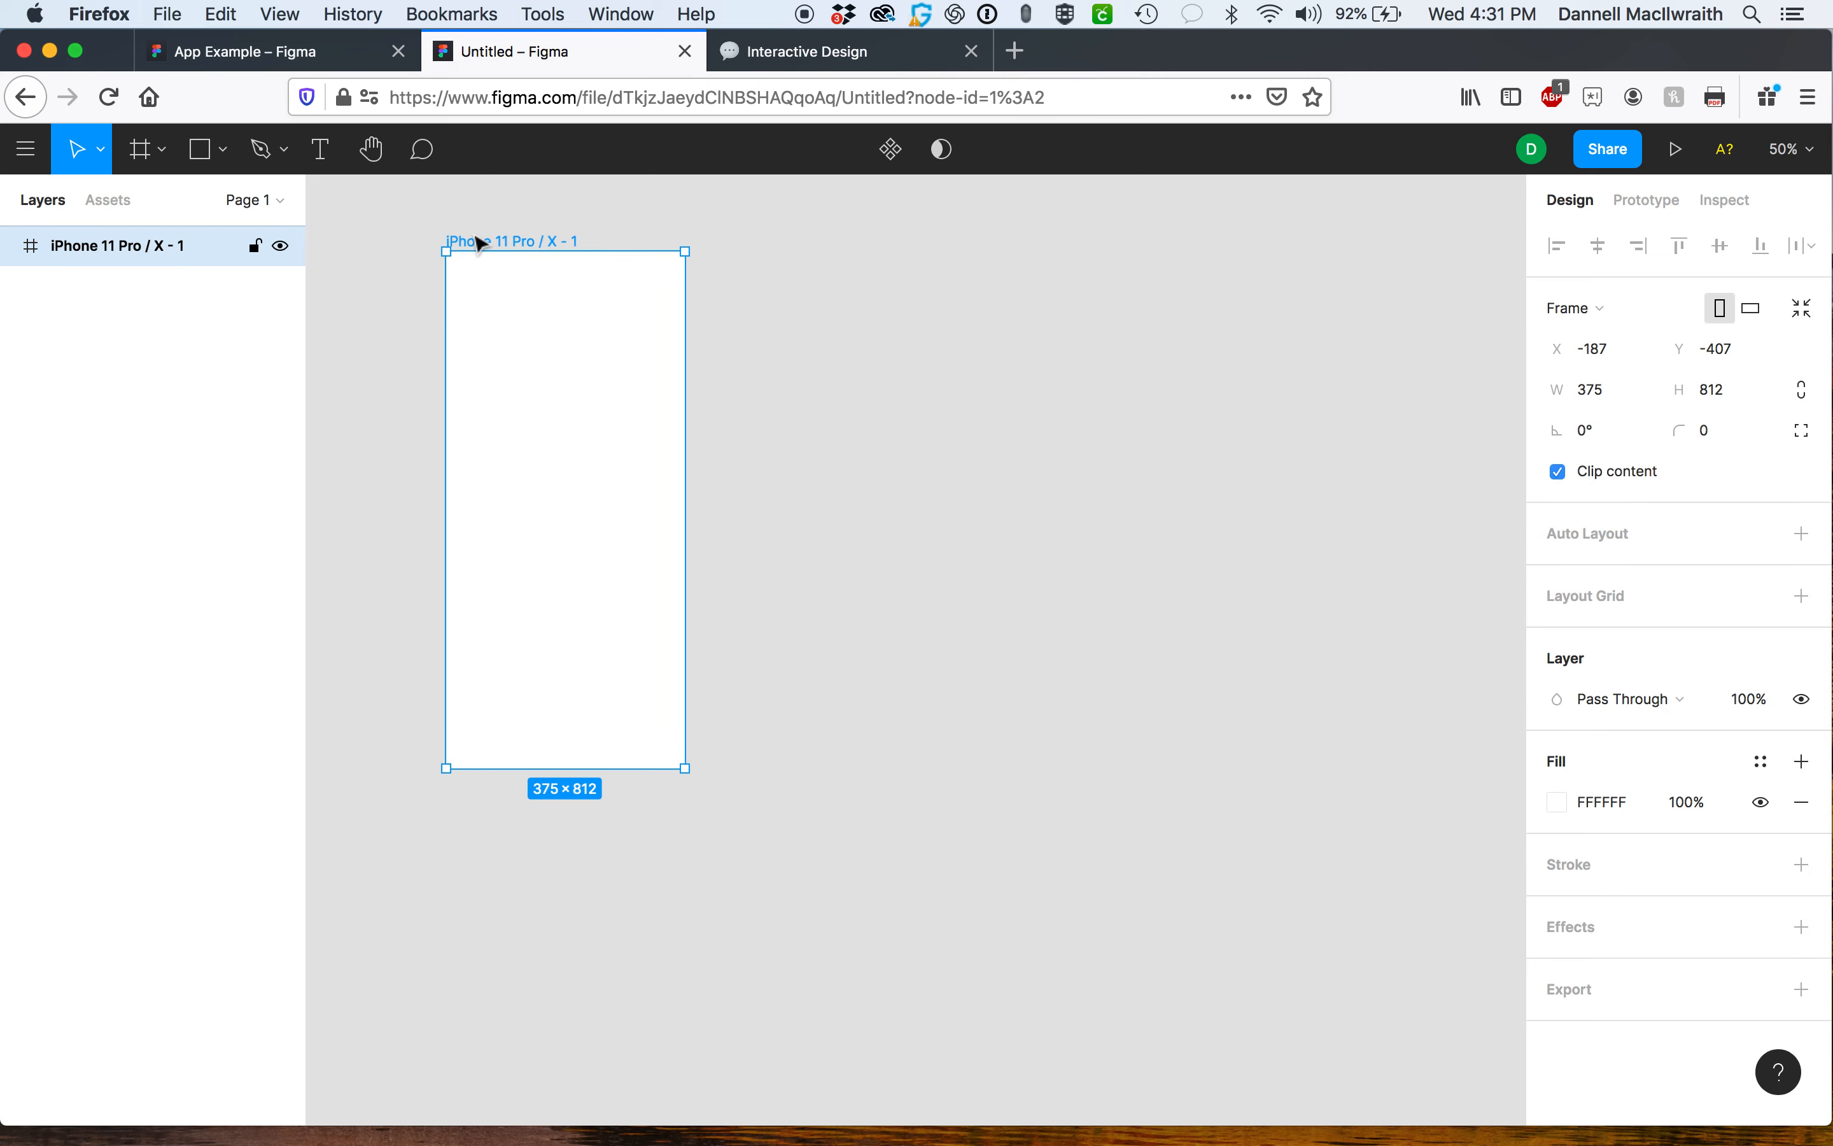
Rename the frame as Splash Page.
{"action": "double_click", "coordinate": [479, 239]}
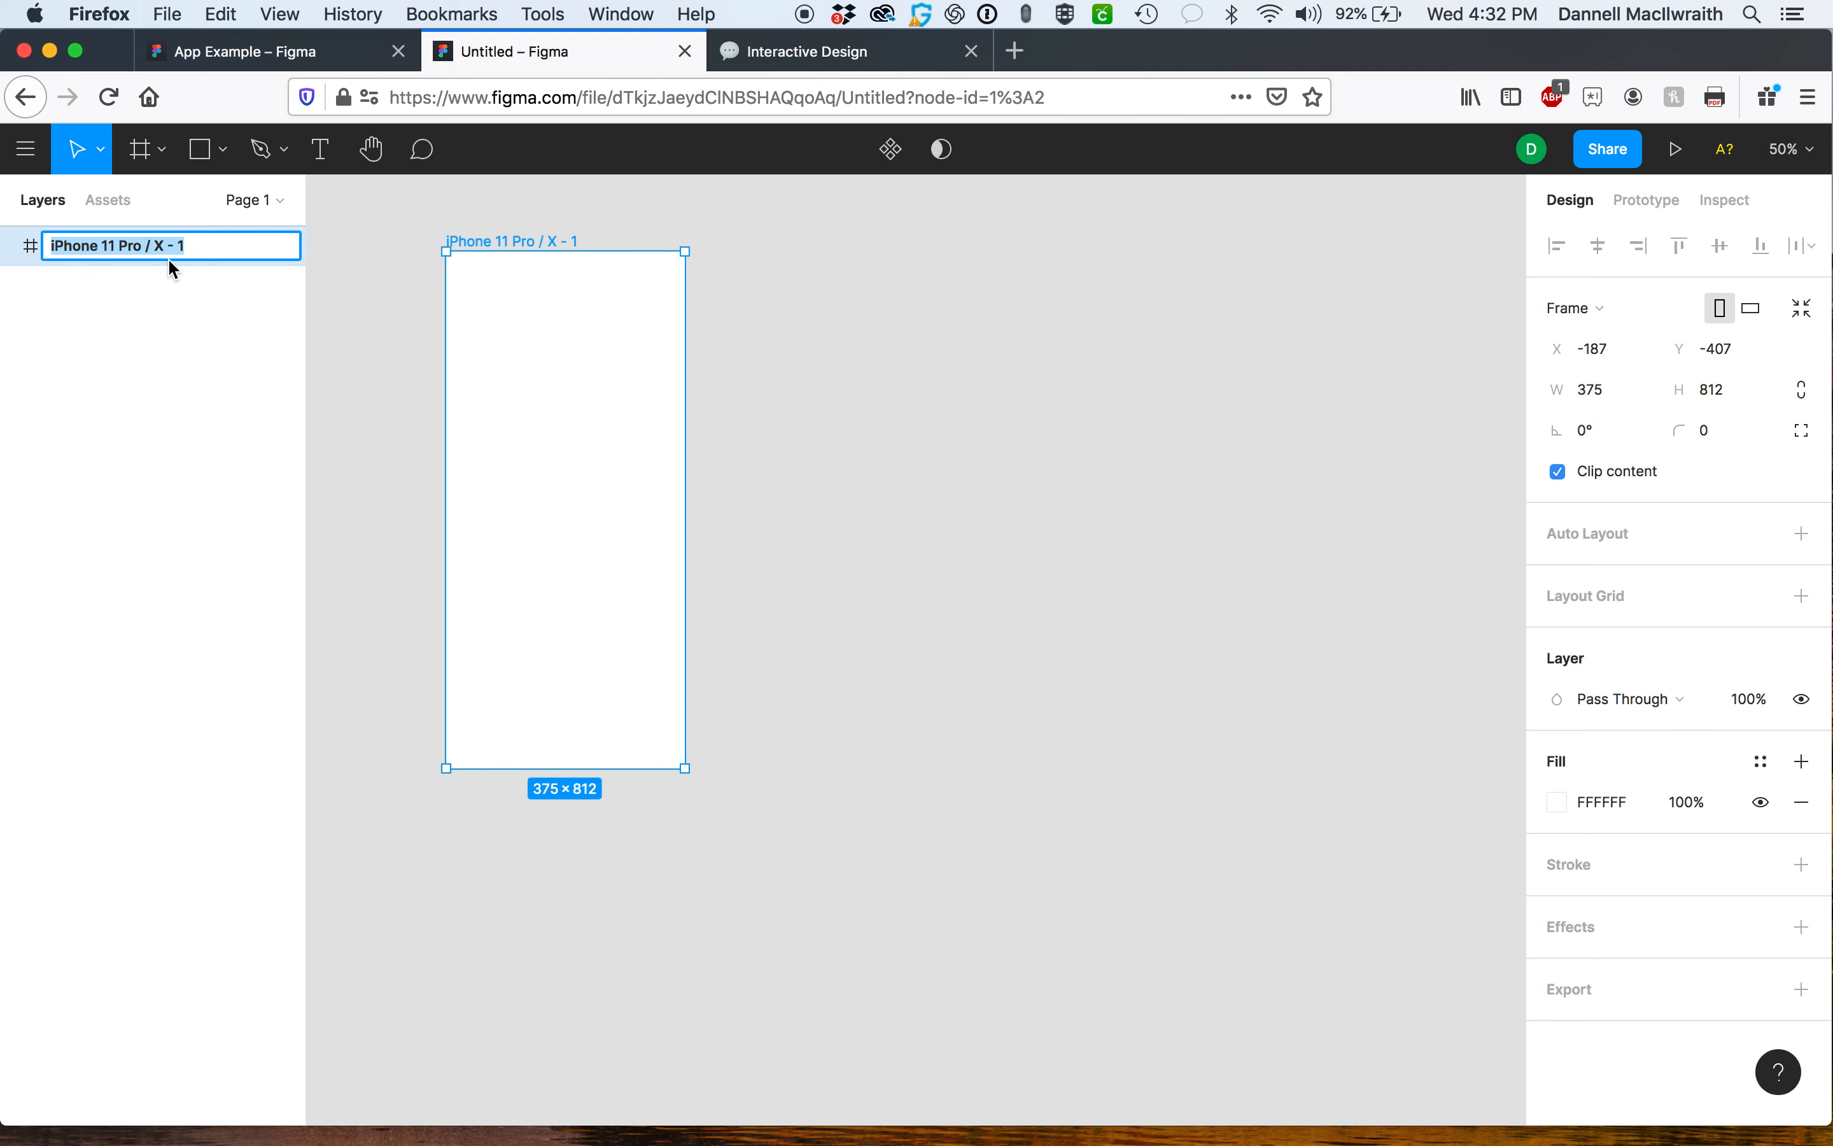
{"action": "type", "text": "Splash Page"}
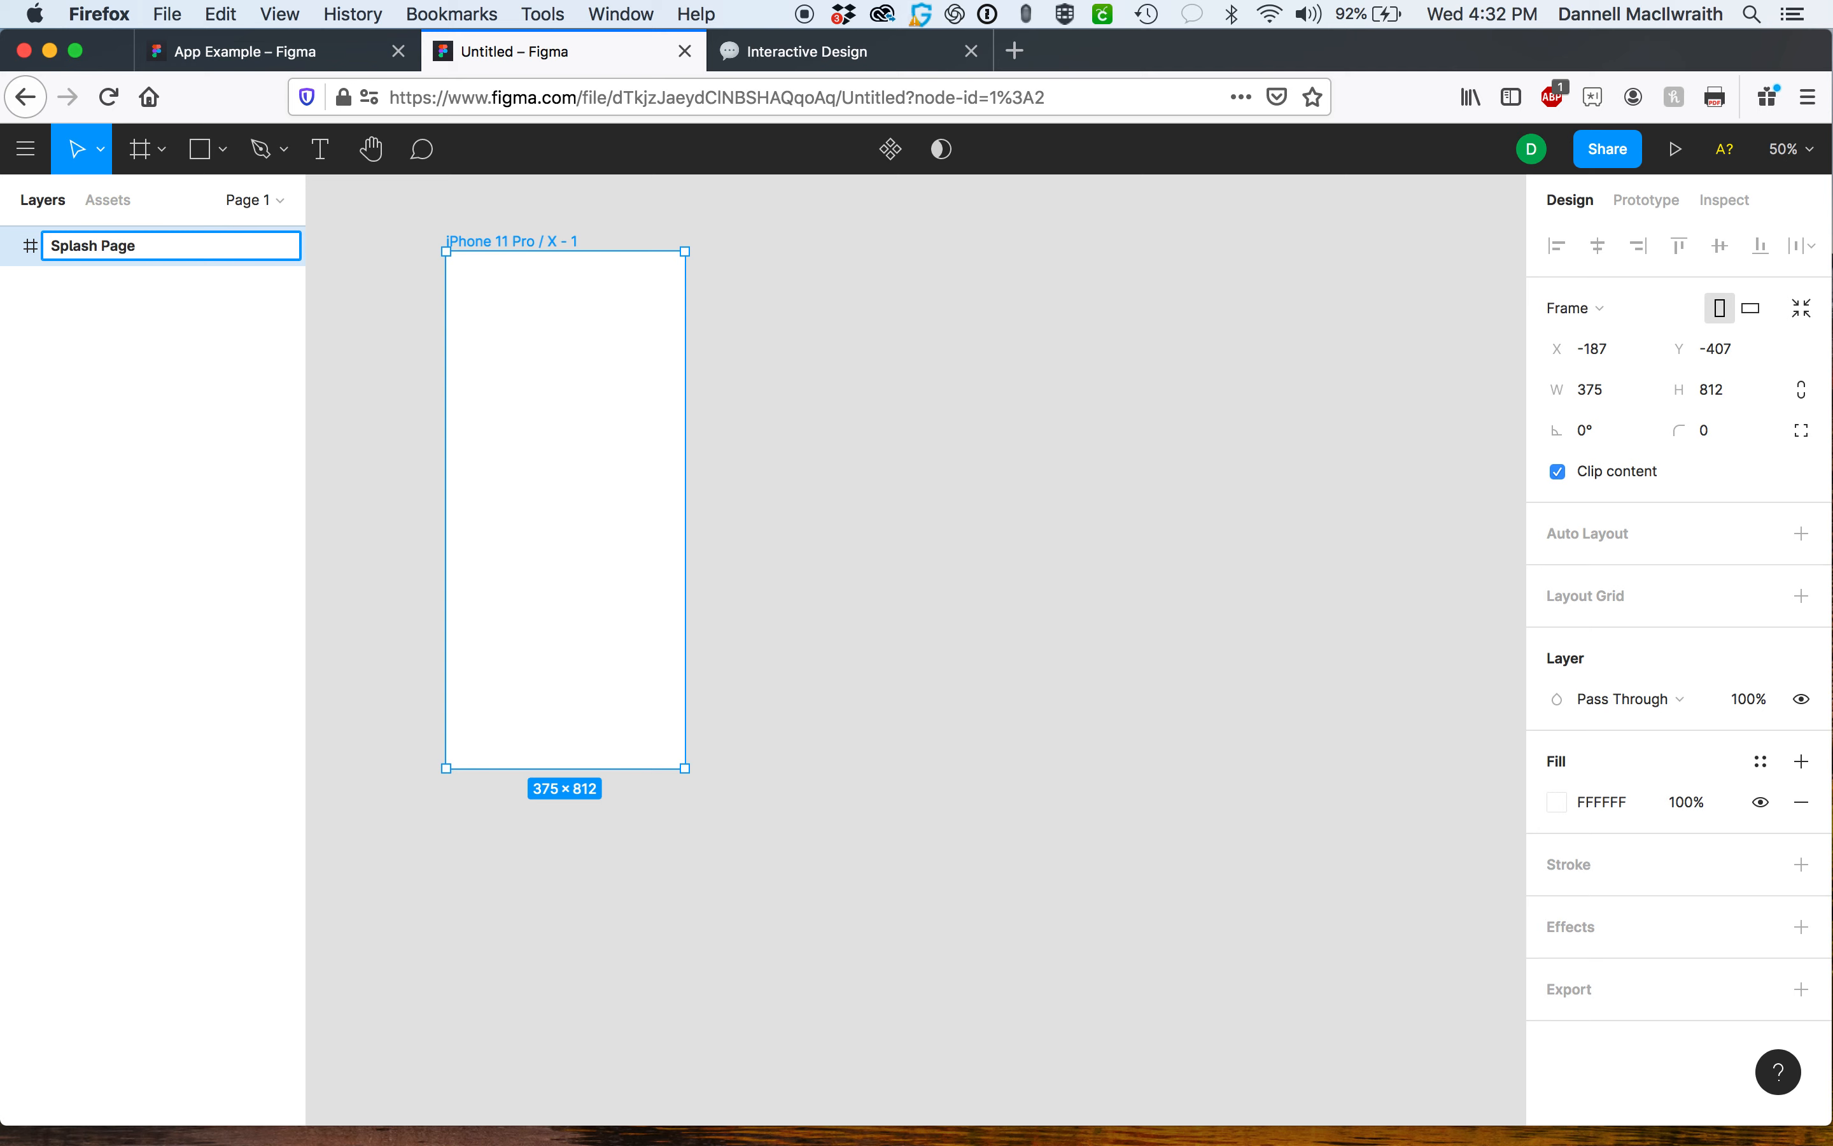
{"action": "key", "text": "Return"}
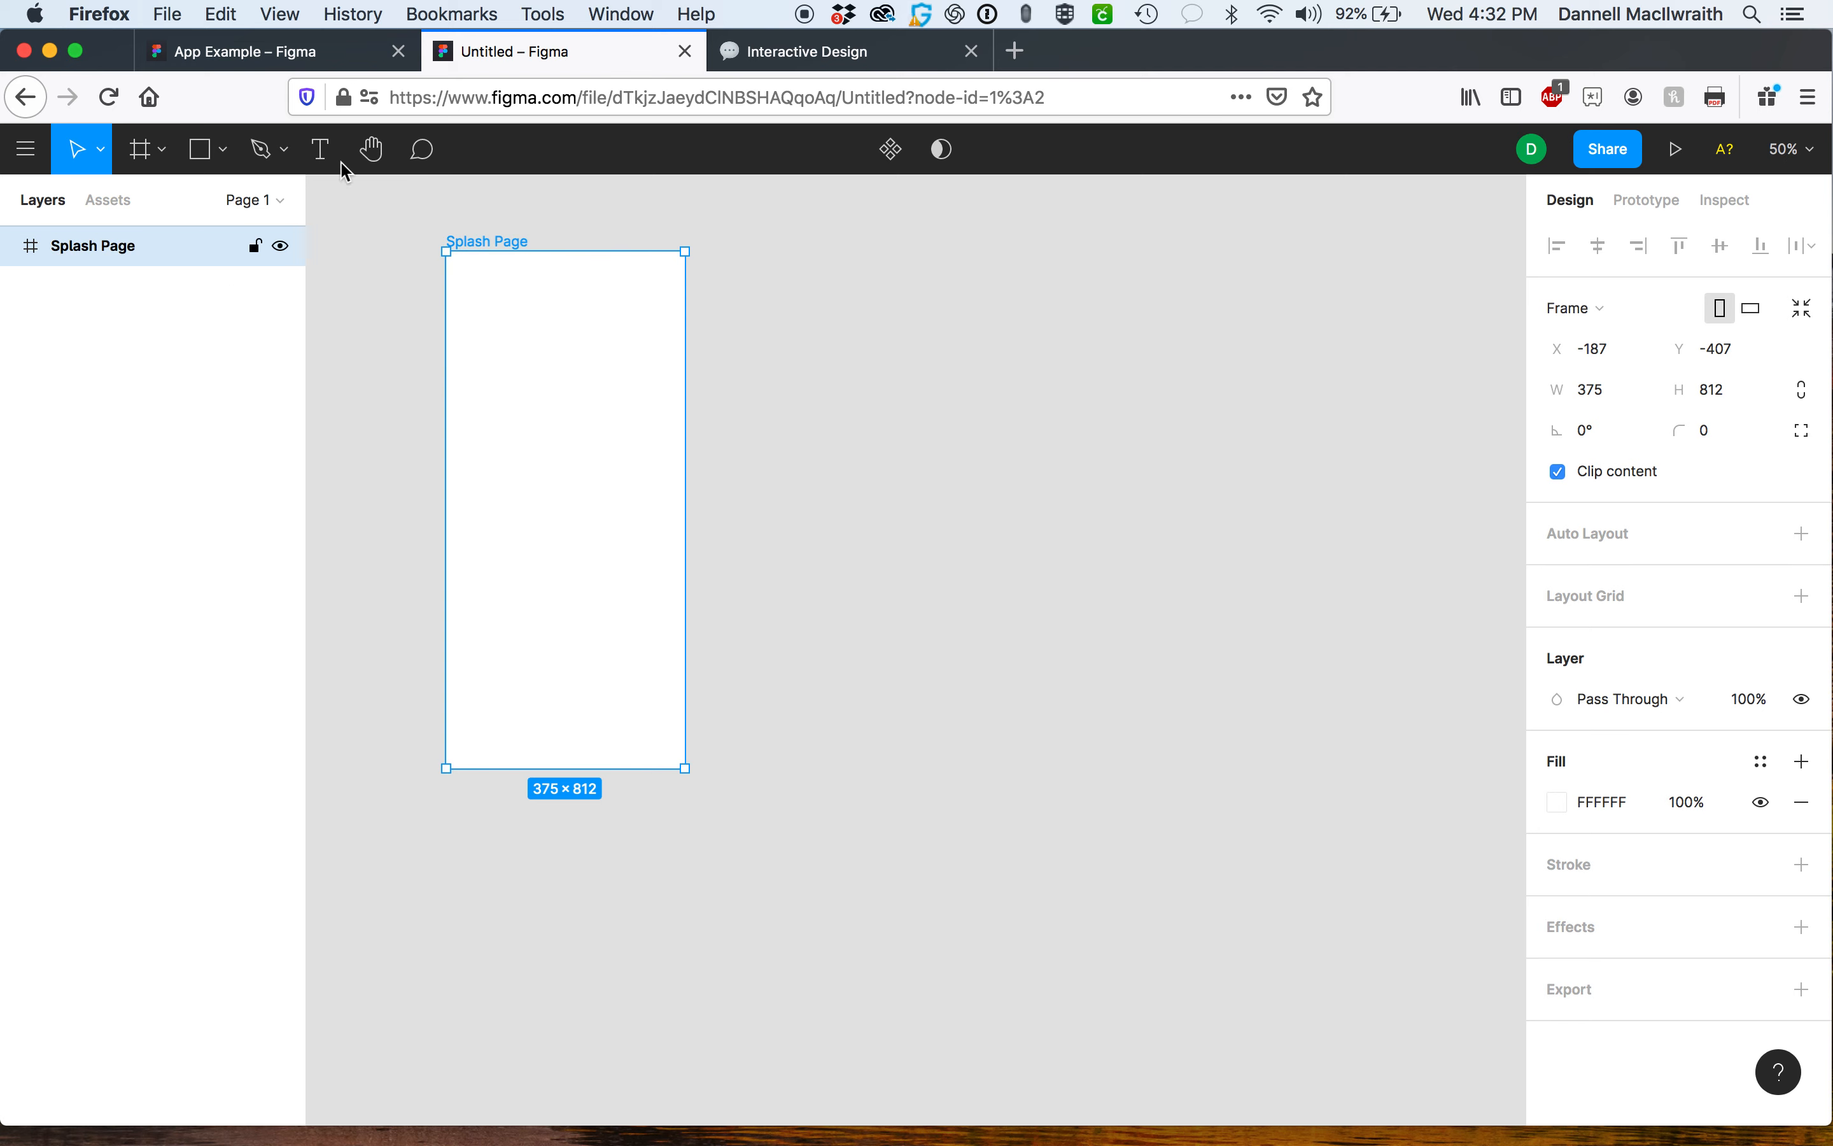
Draw a square placeholder rectangle in the middle of the Splash Page frame.
{"action": "left_click", "coordinate": [201, 150]}
{"action": "mouse_move", "coordinate": [489, 393]}
{"action": "left_mouse_down"}
{"action": "mouse_move", "coordinate": [565, 501]}
{"action": "mouse_move", "coordinate": [652, 540]}
{"action": "mouse_move", "coordinate": [602, 508]}
{"action": "mouse_move", "coordinate": [602, 532]}
{"action": "mouse_move", "coordinate": [602, 506]}
{"action": "left_mouse_up"}
{"action": "left_click", "coordinate": [668, 524]}
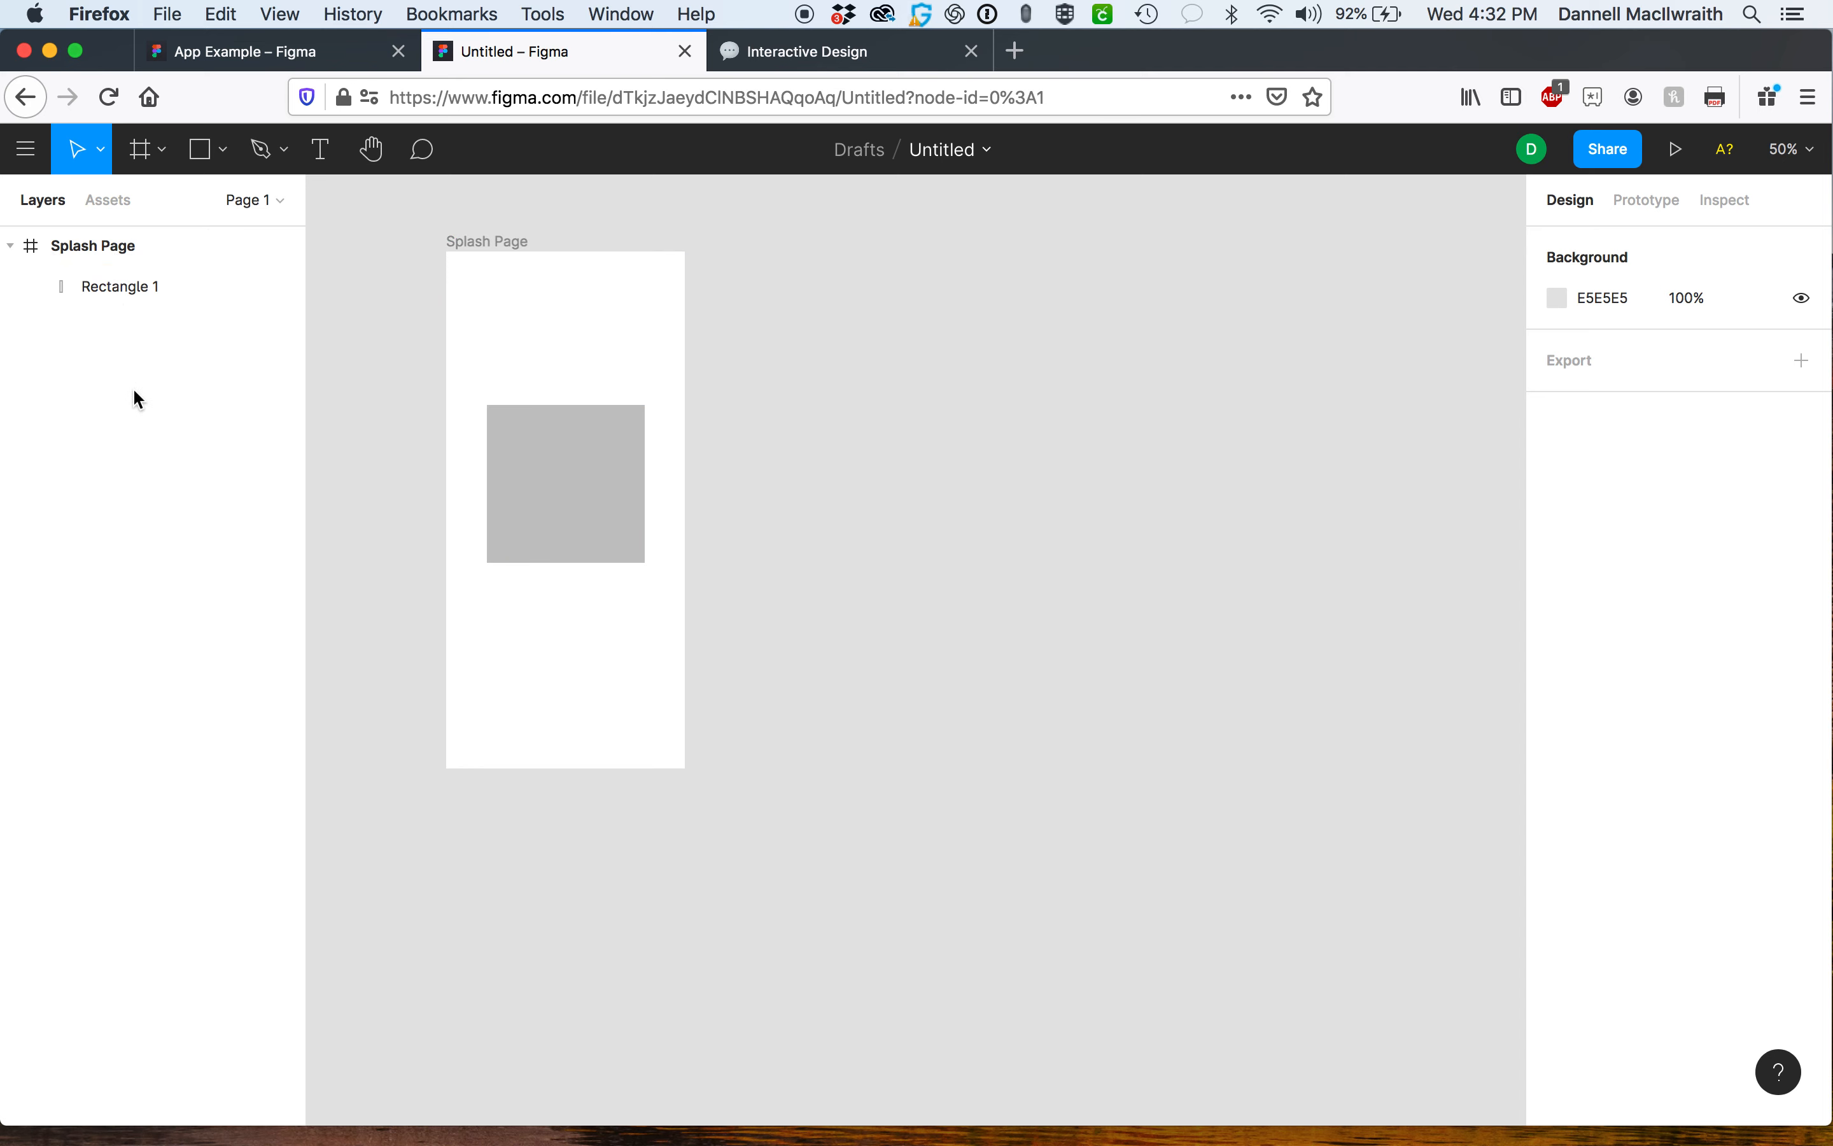
Lock the Splash Page frame in the layers list.
{"action": "left_click", "coordinate": [8, 249]}
{"action": "left_click", "coordinate": [9, 248]}
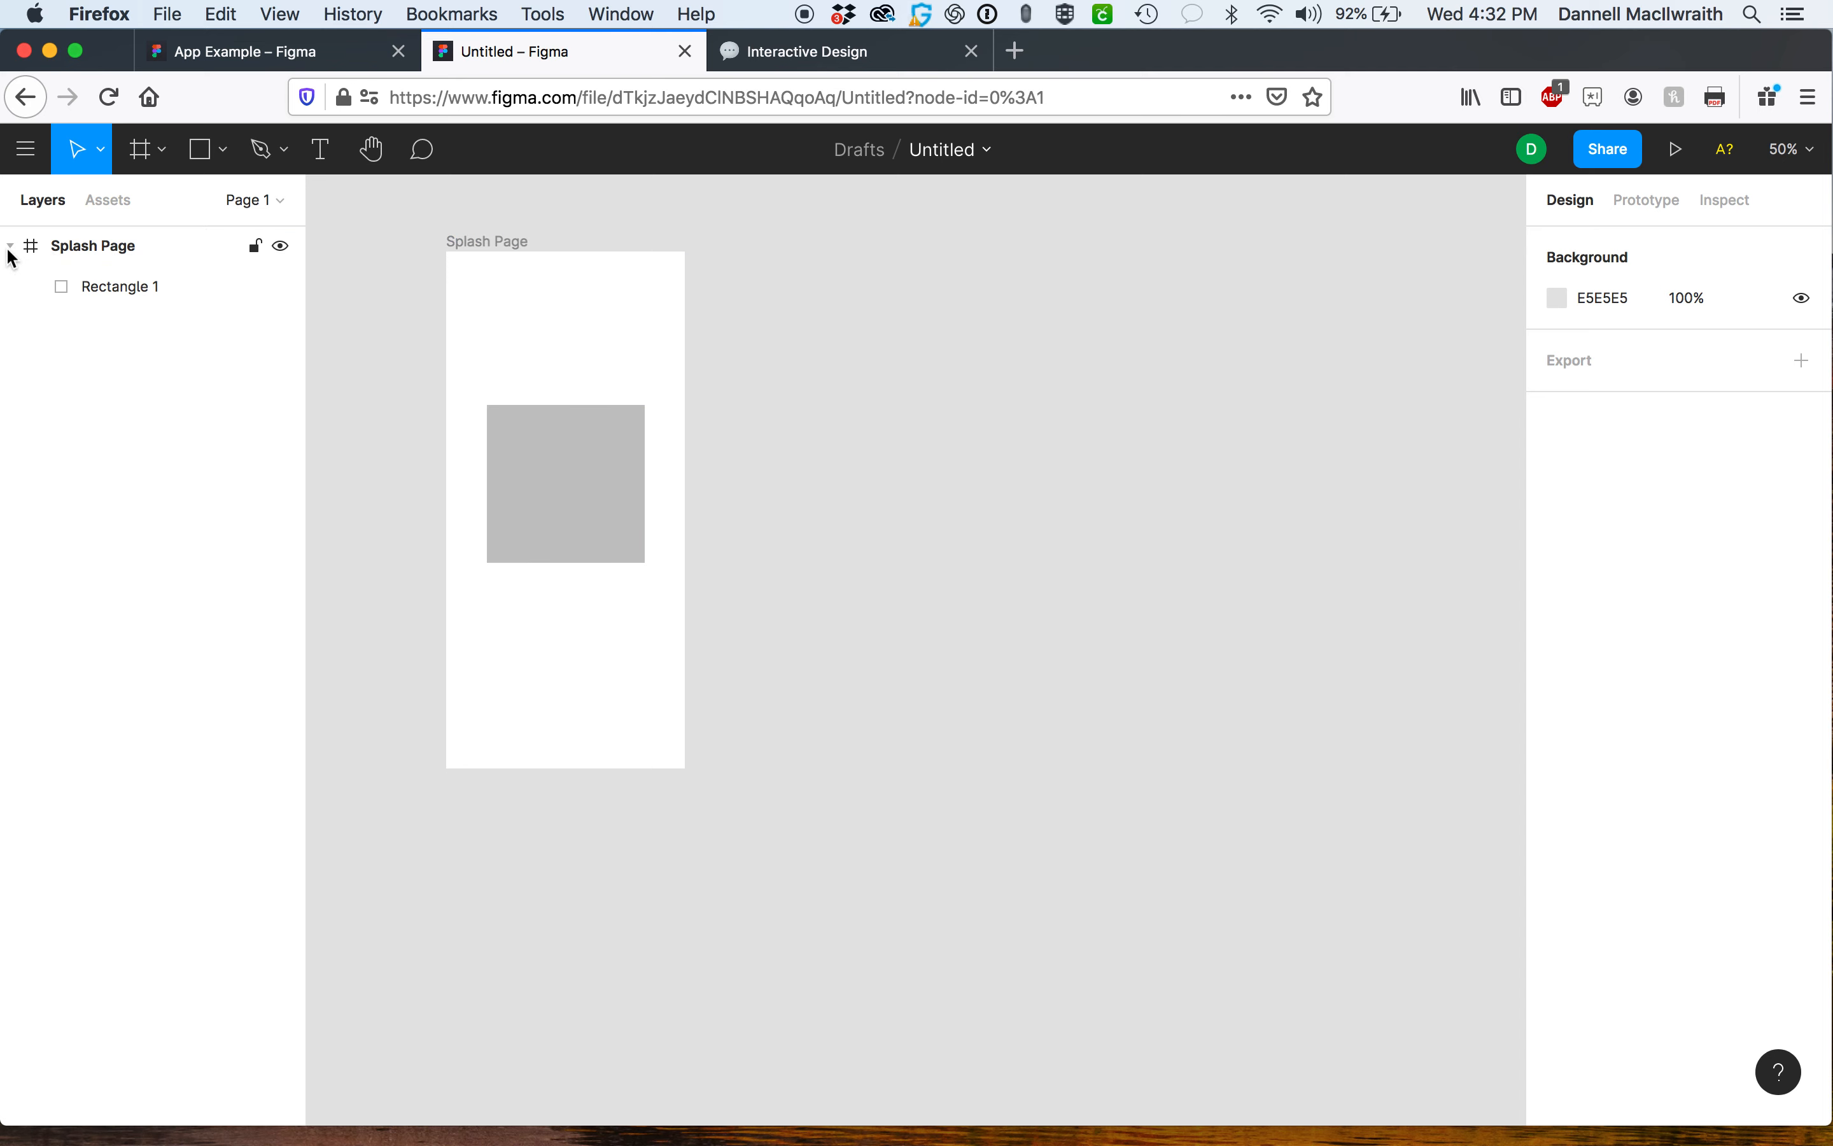
{"action": "left_click", "coordinate": [255, 249]}
{"action": "left_click", "coordinate": [284, 249]}
{"action": "left_click", "coordinate": [282, 246]}
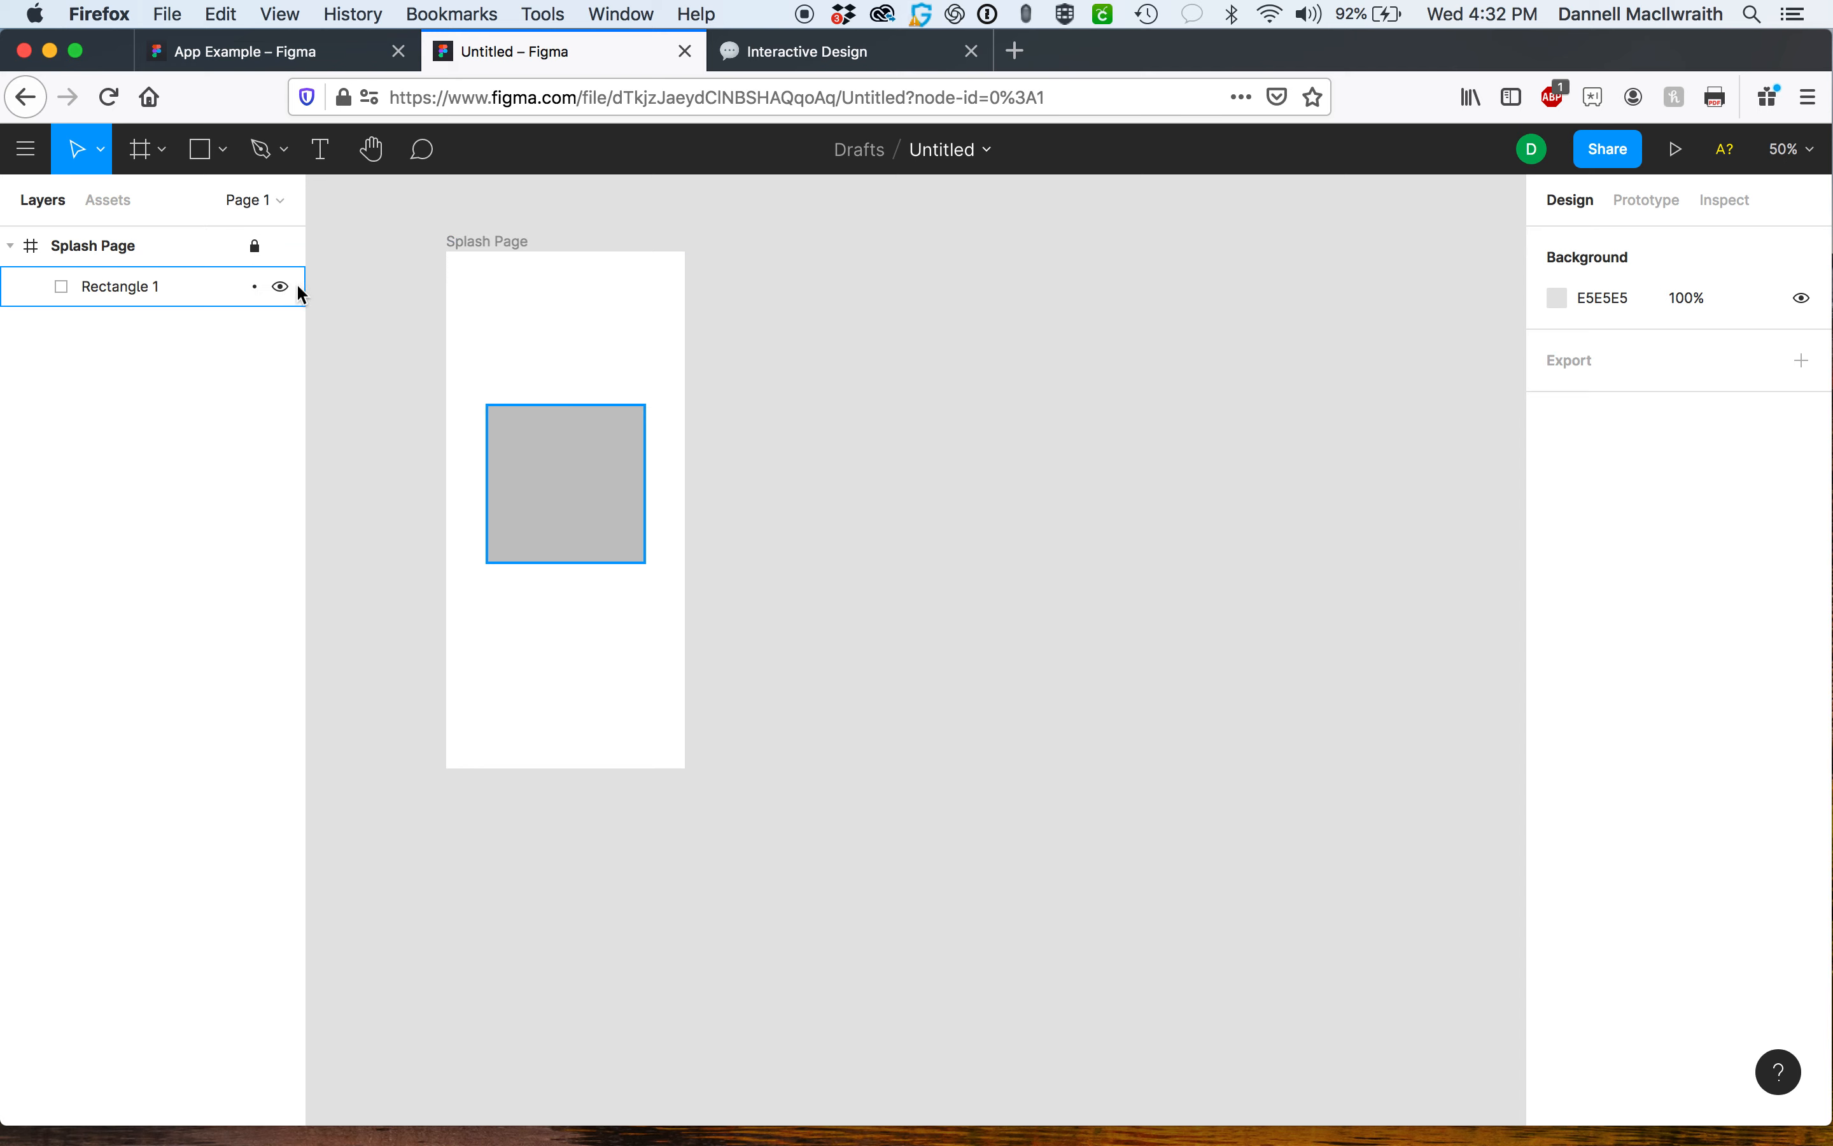
Add a second iPhone 11 Pro / X frame and move it beside the Splash Page frame.
{"action": "left_click", "coordinate": [144, 162]}
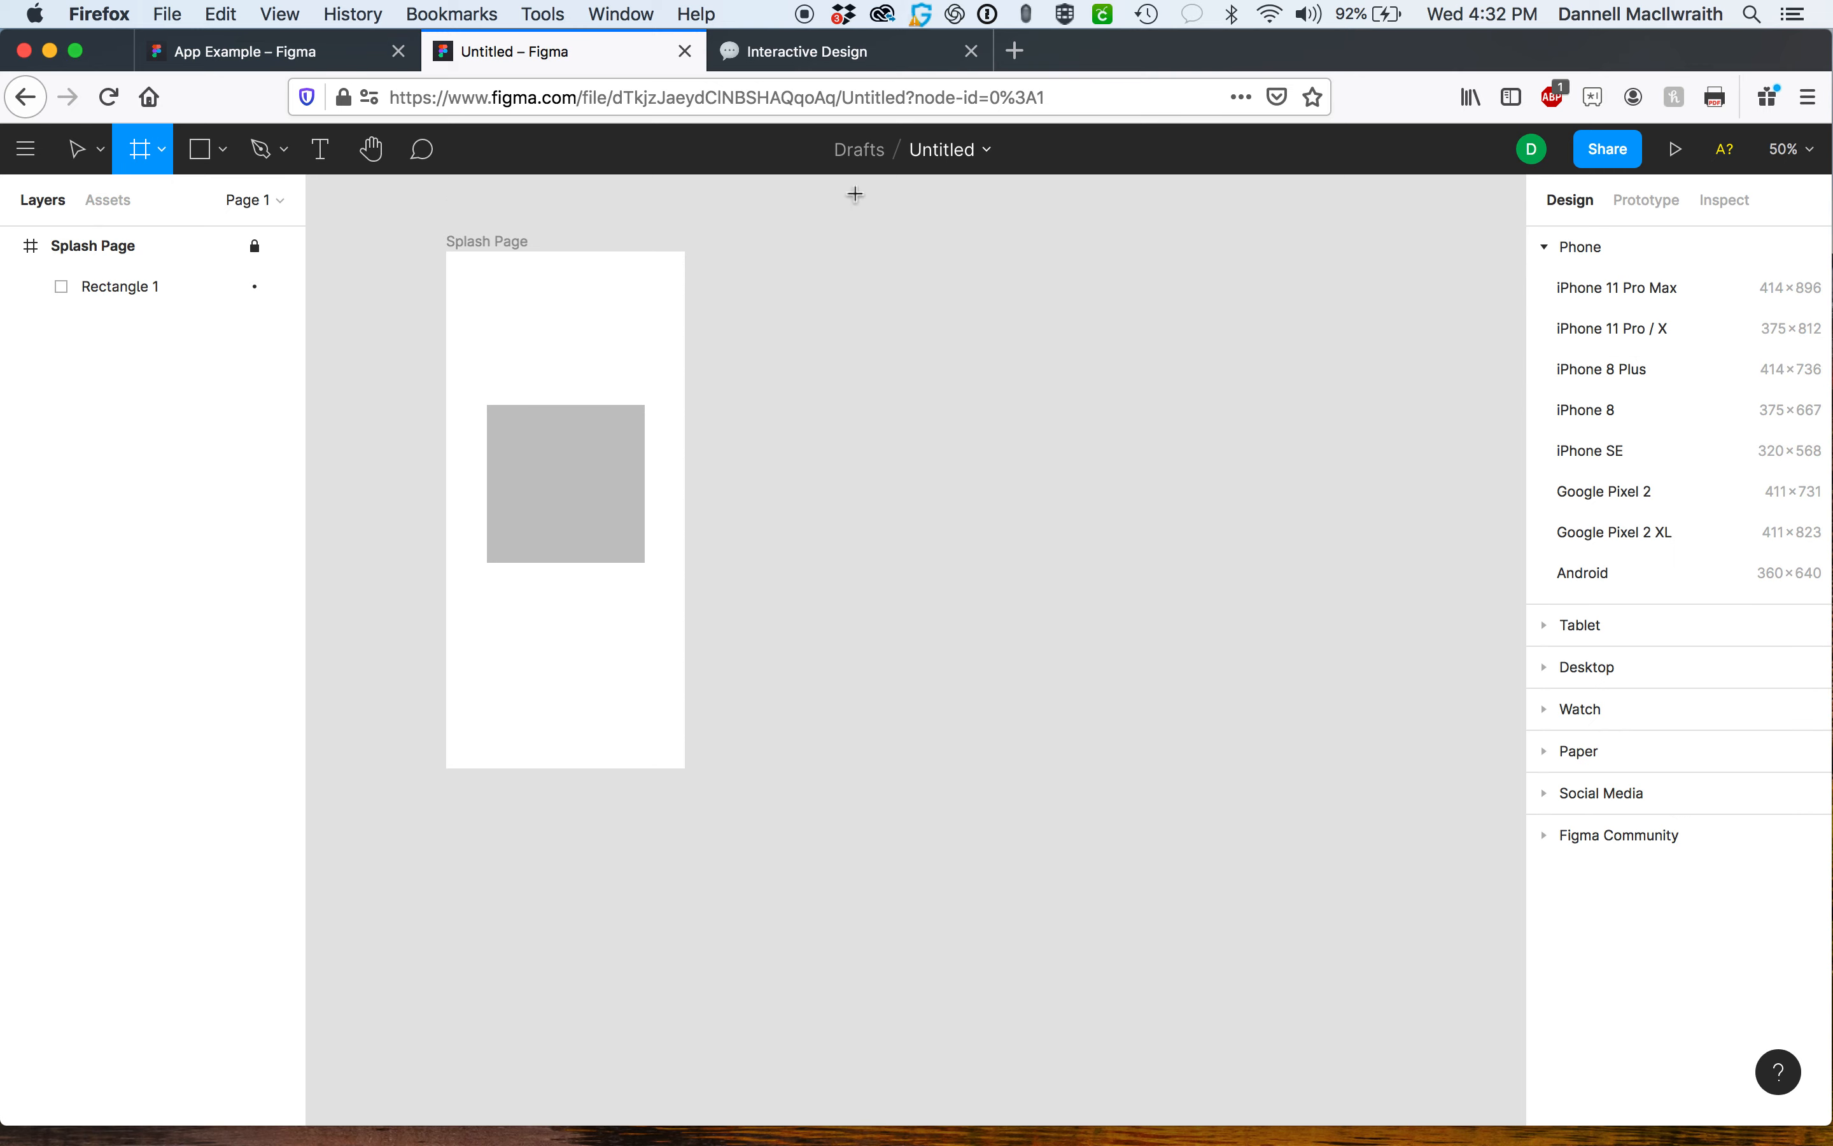
{"action": "left_click", "coordinate": [1652, 326]}
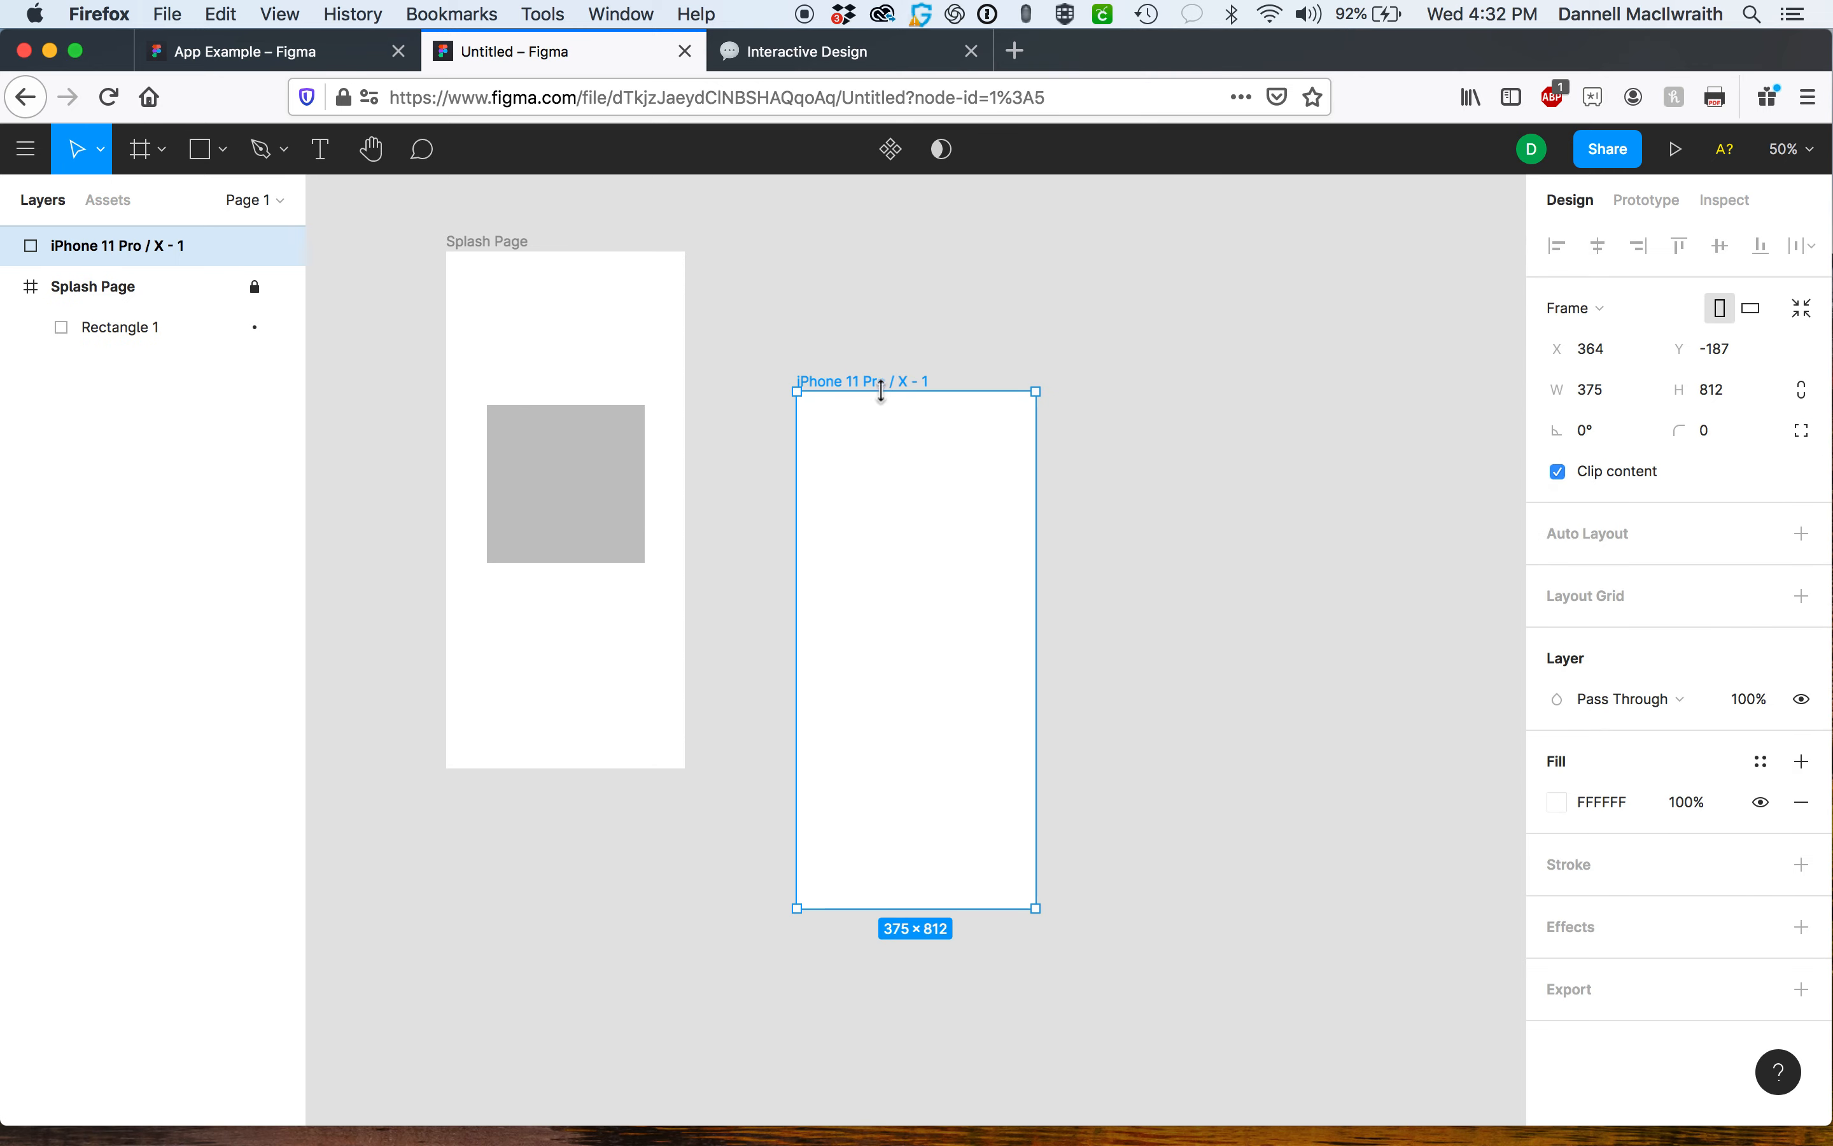
{"action": "left_click_drag", "start_coordinate": [854, 390], "coordinate": [765, 244]}
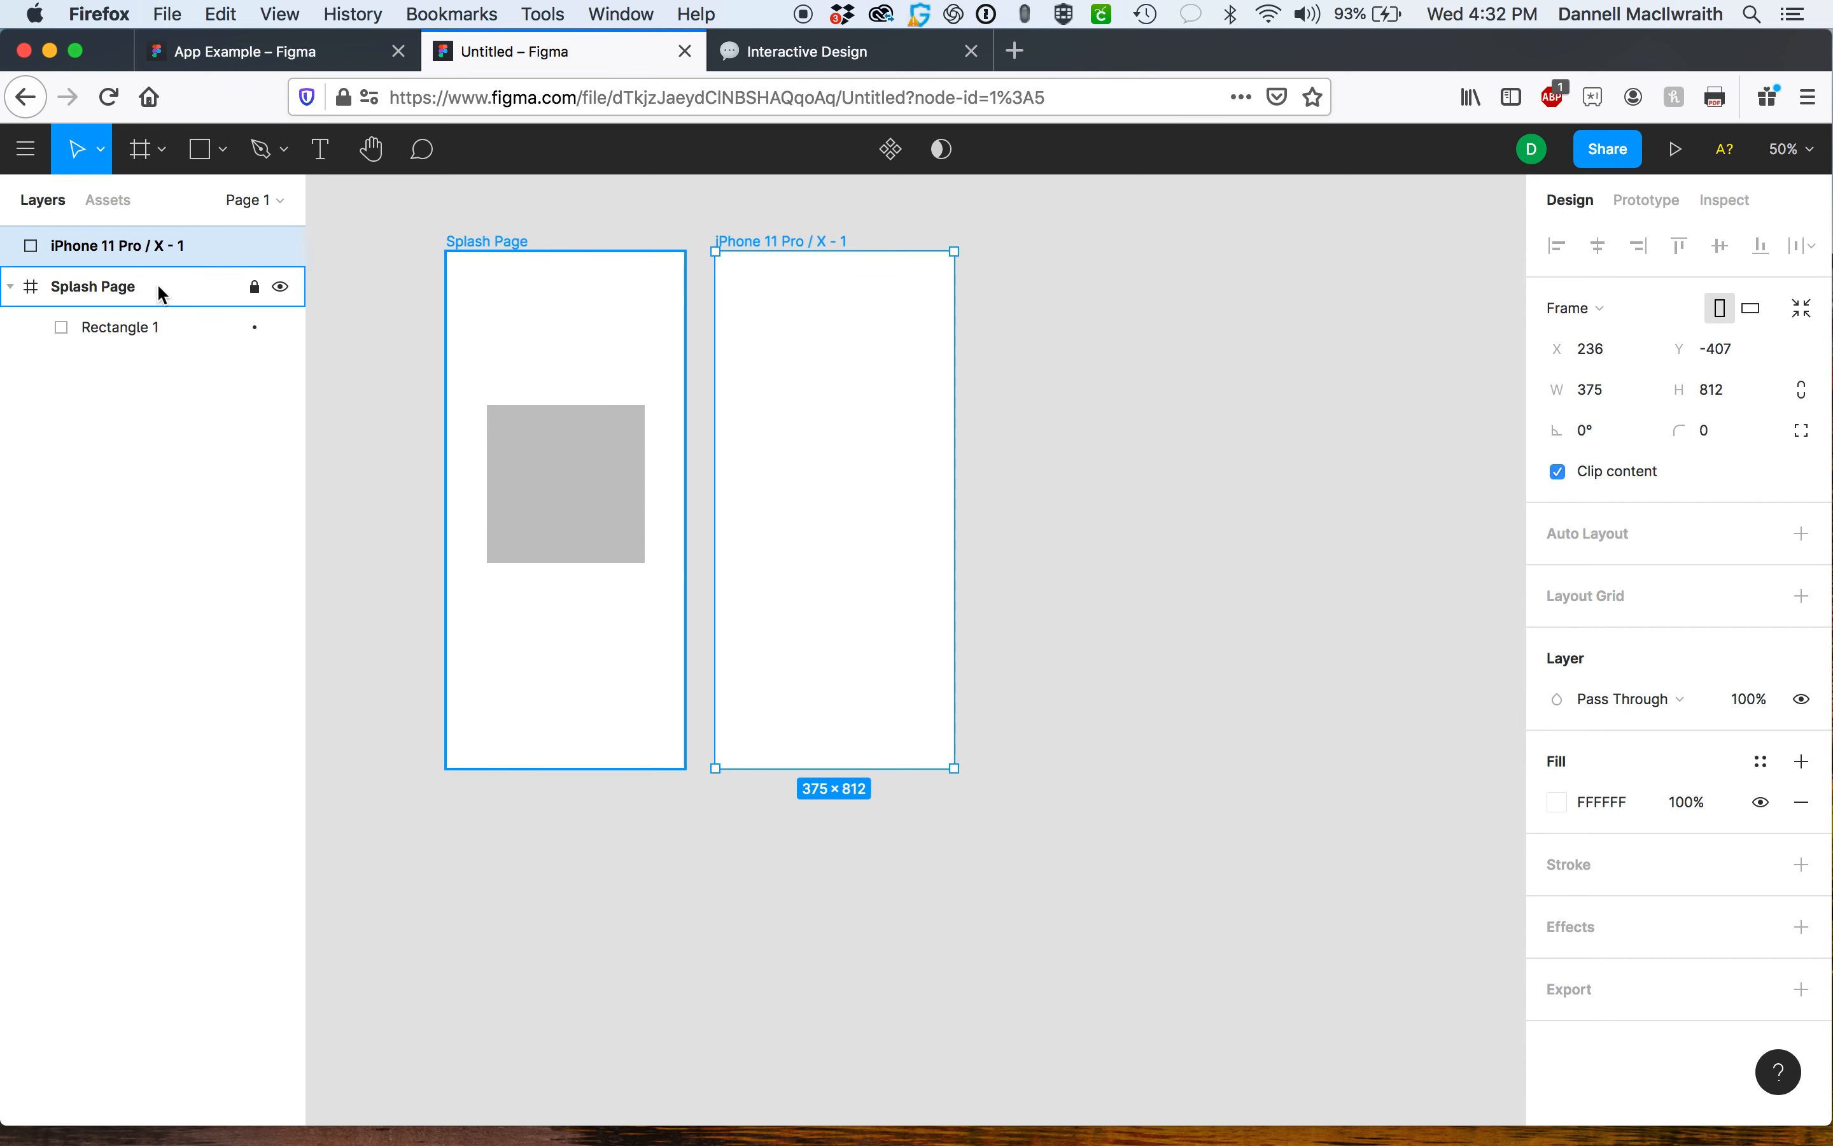
Rename the second frame as Login Screen.
{"action": "double_click", "coordinate": [820, 241]}
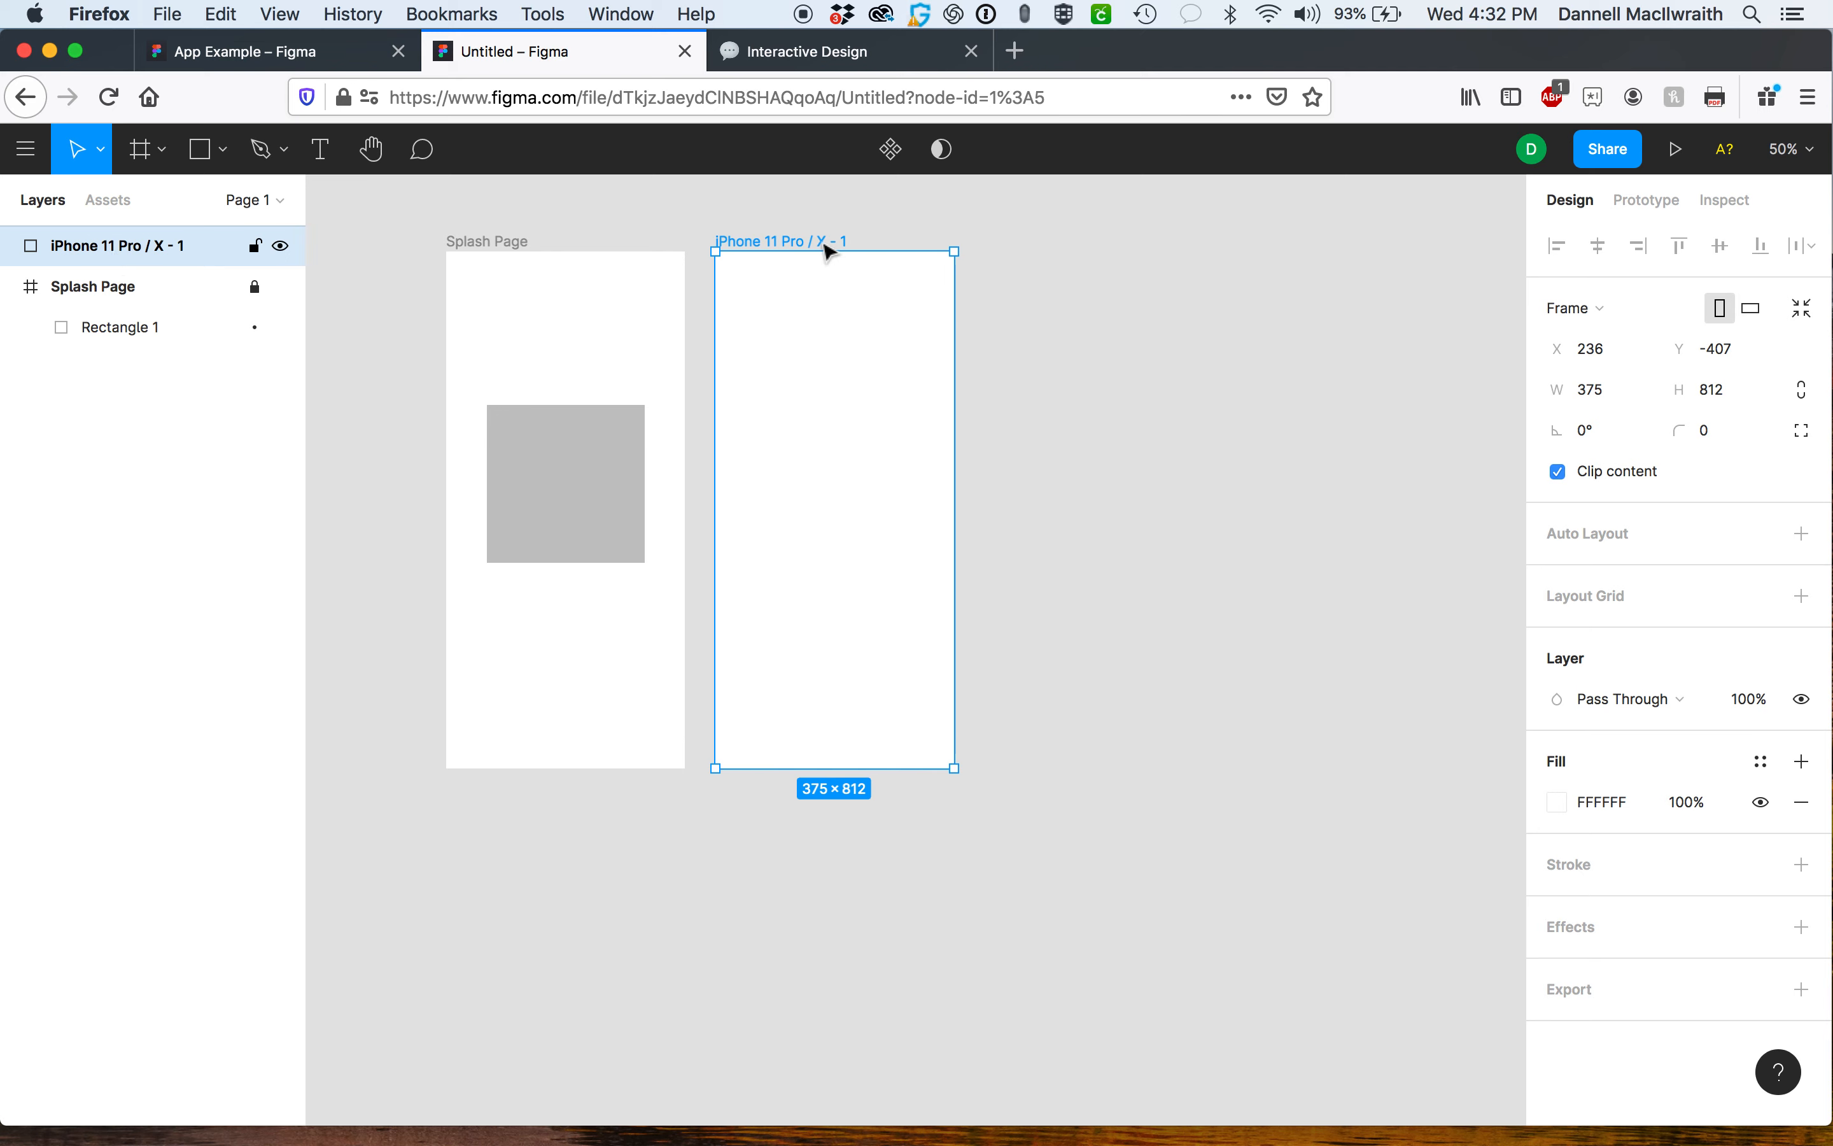
{"action": "left_click", "coordinate": [823, 249]}
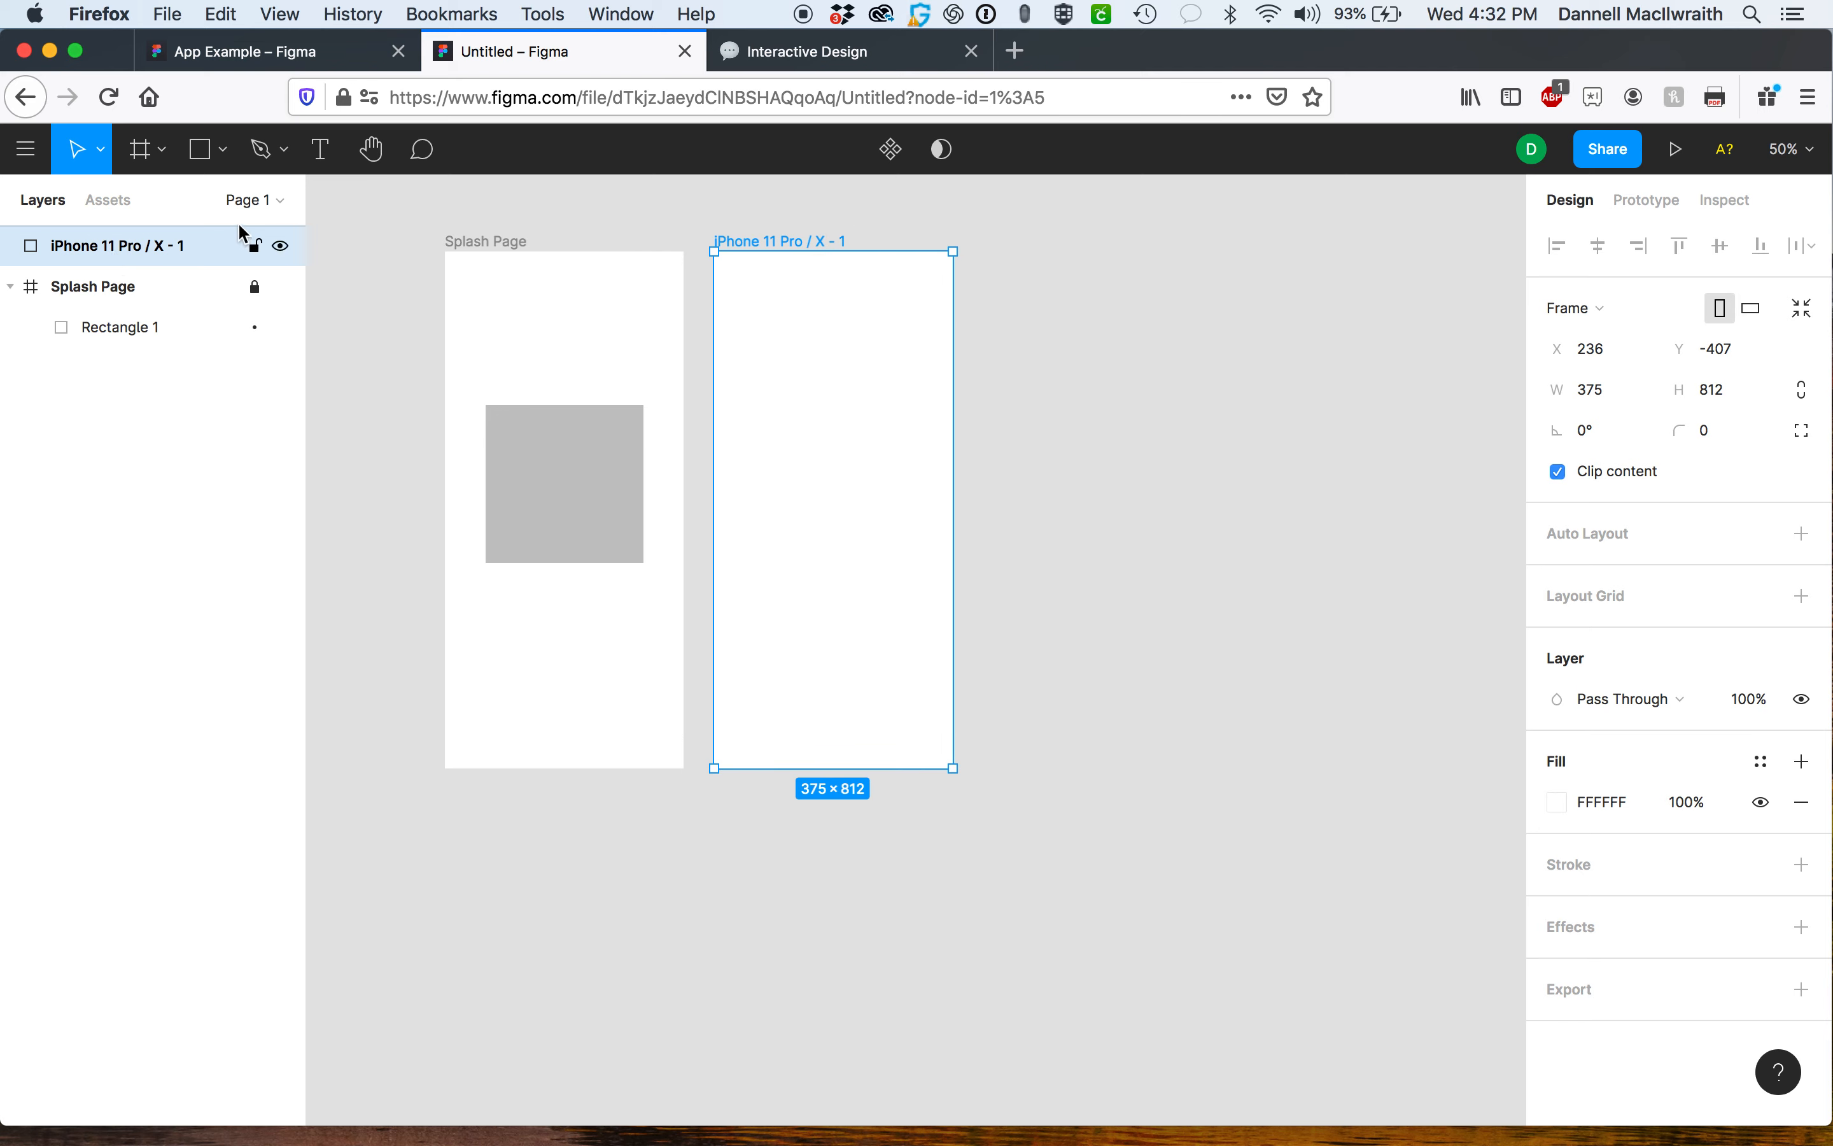
{"action": "double_click", "coordinate": [818, 242]}
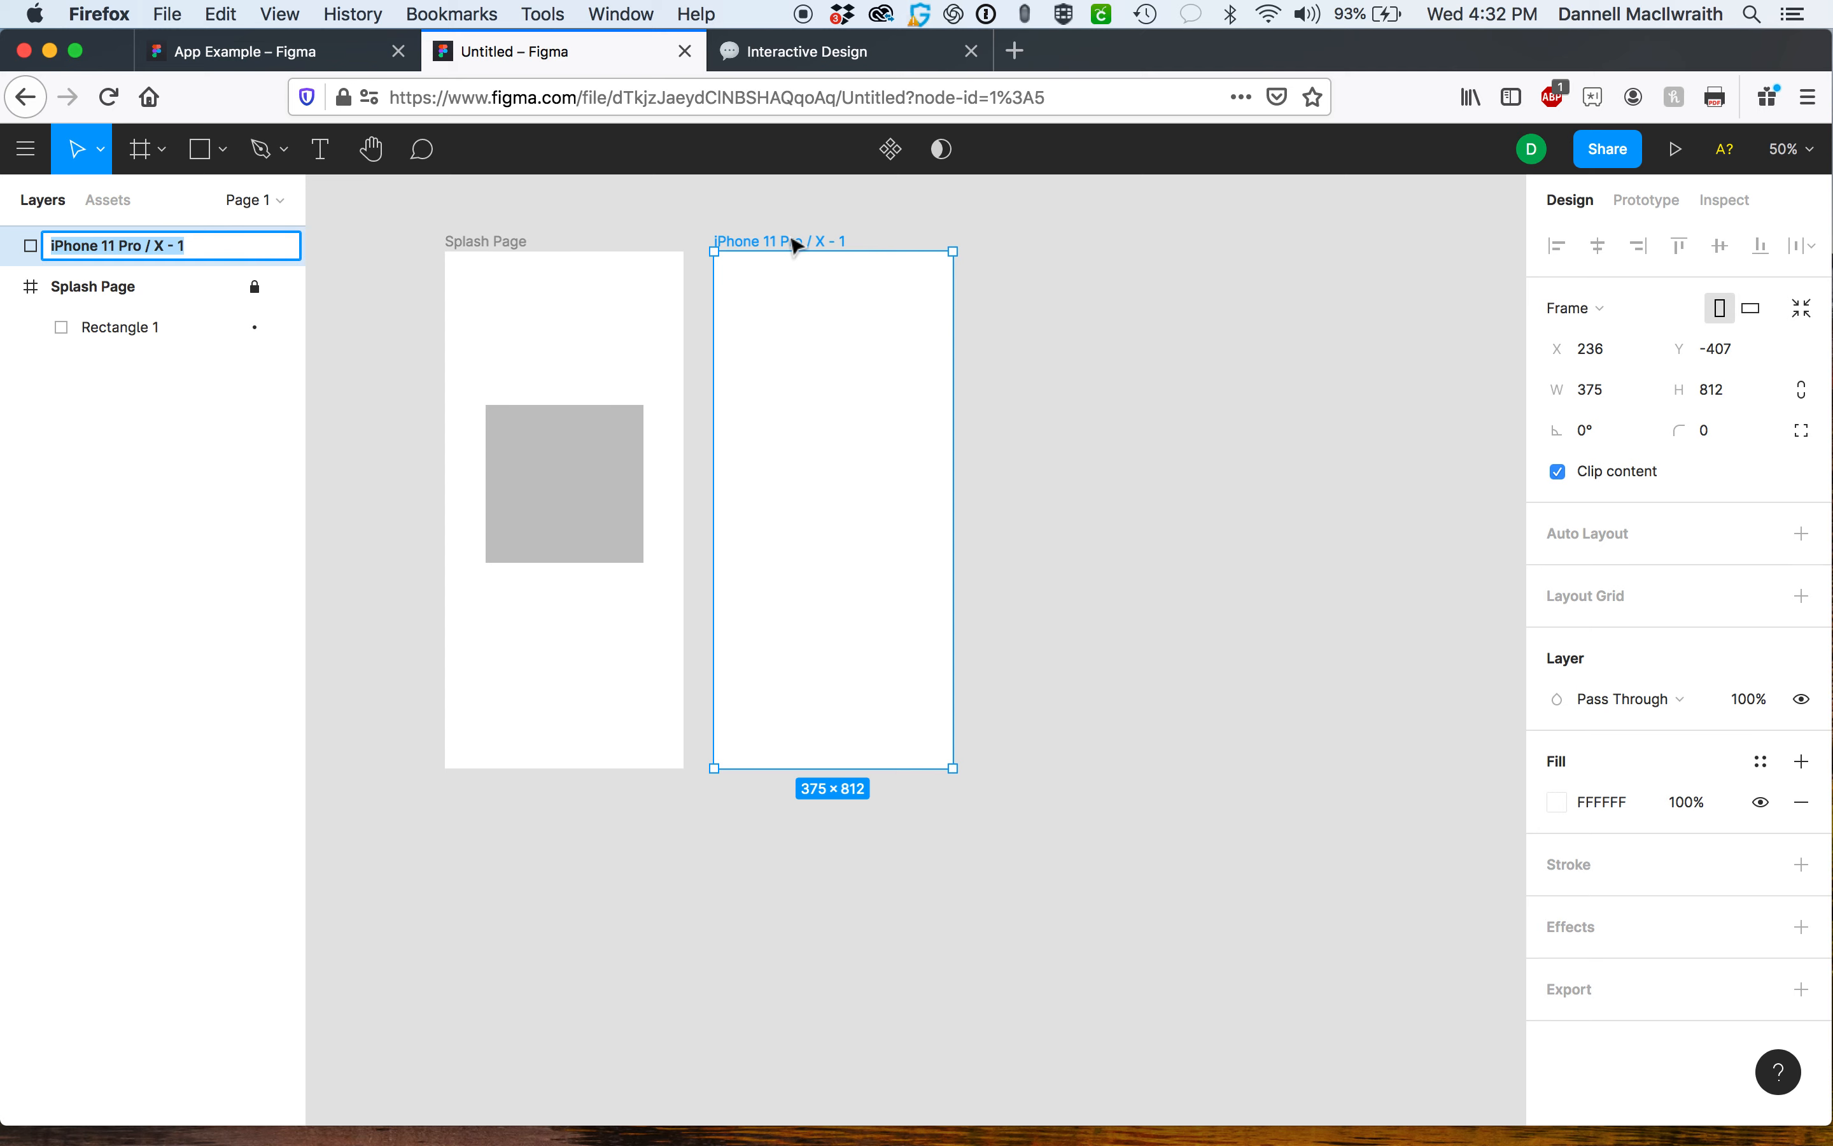
{"action": "type", "text": "L"}
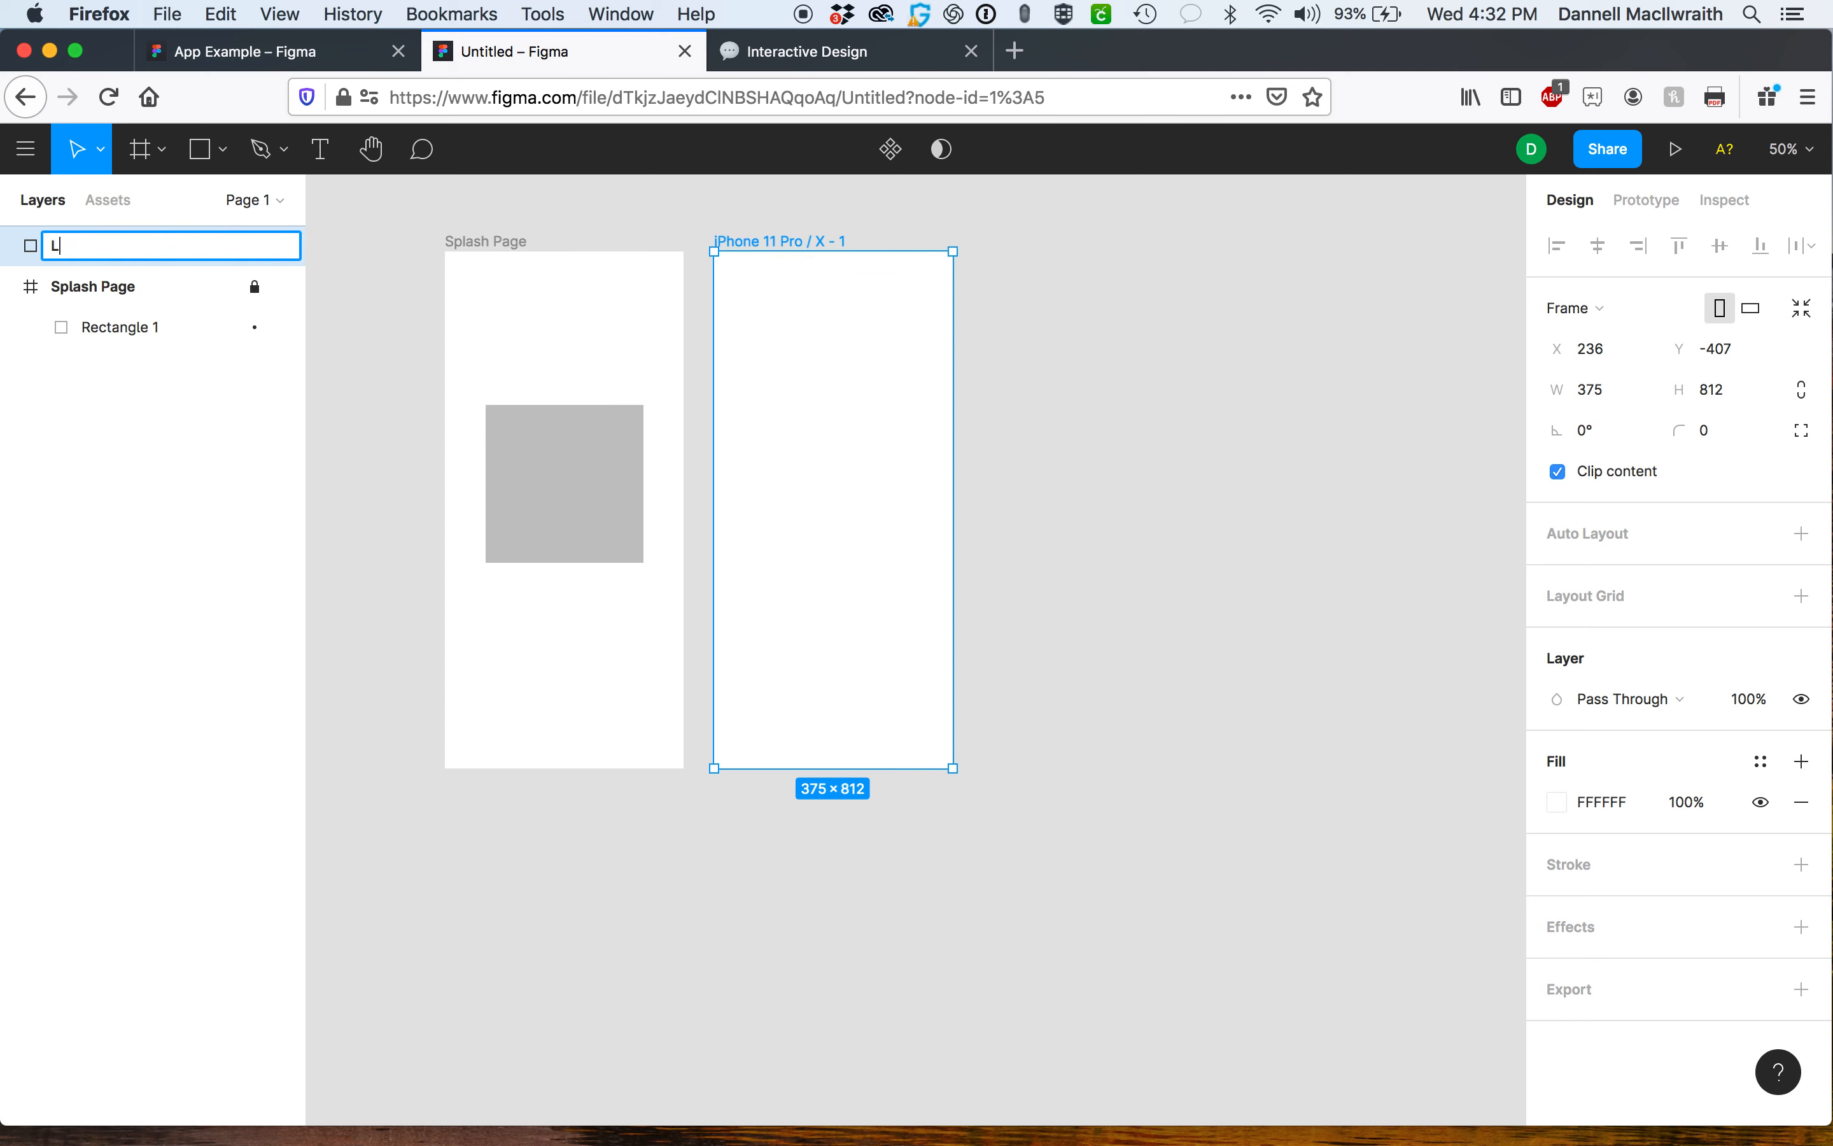
{"action": "type", "text": "ogin Screen"}
{"action": "key", "text": "Return"}
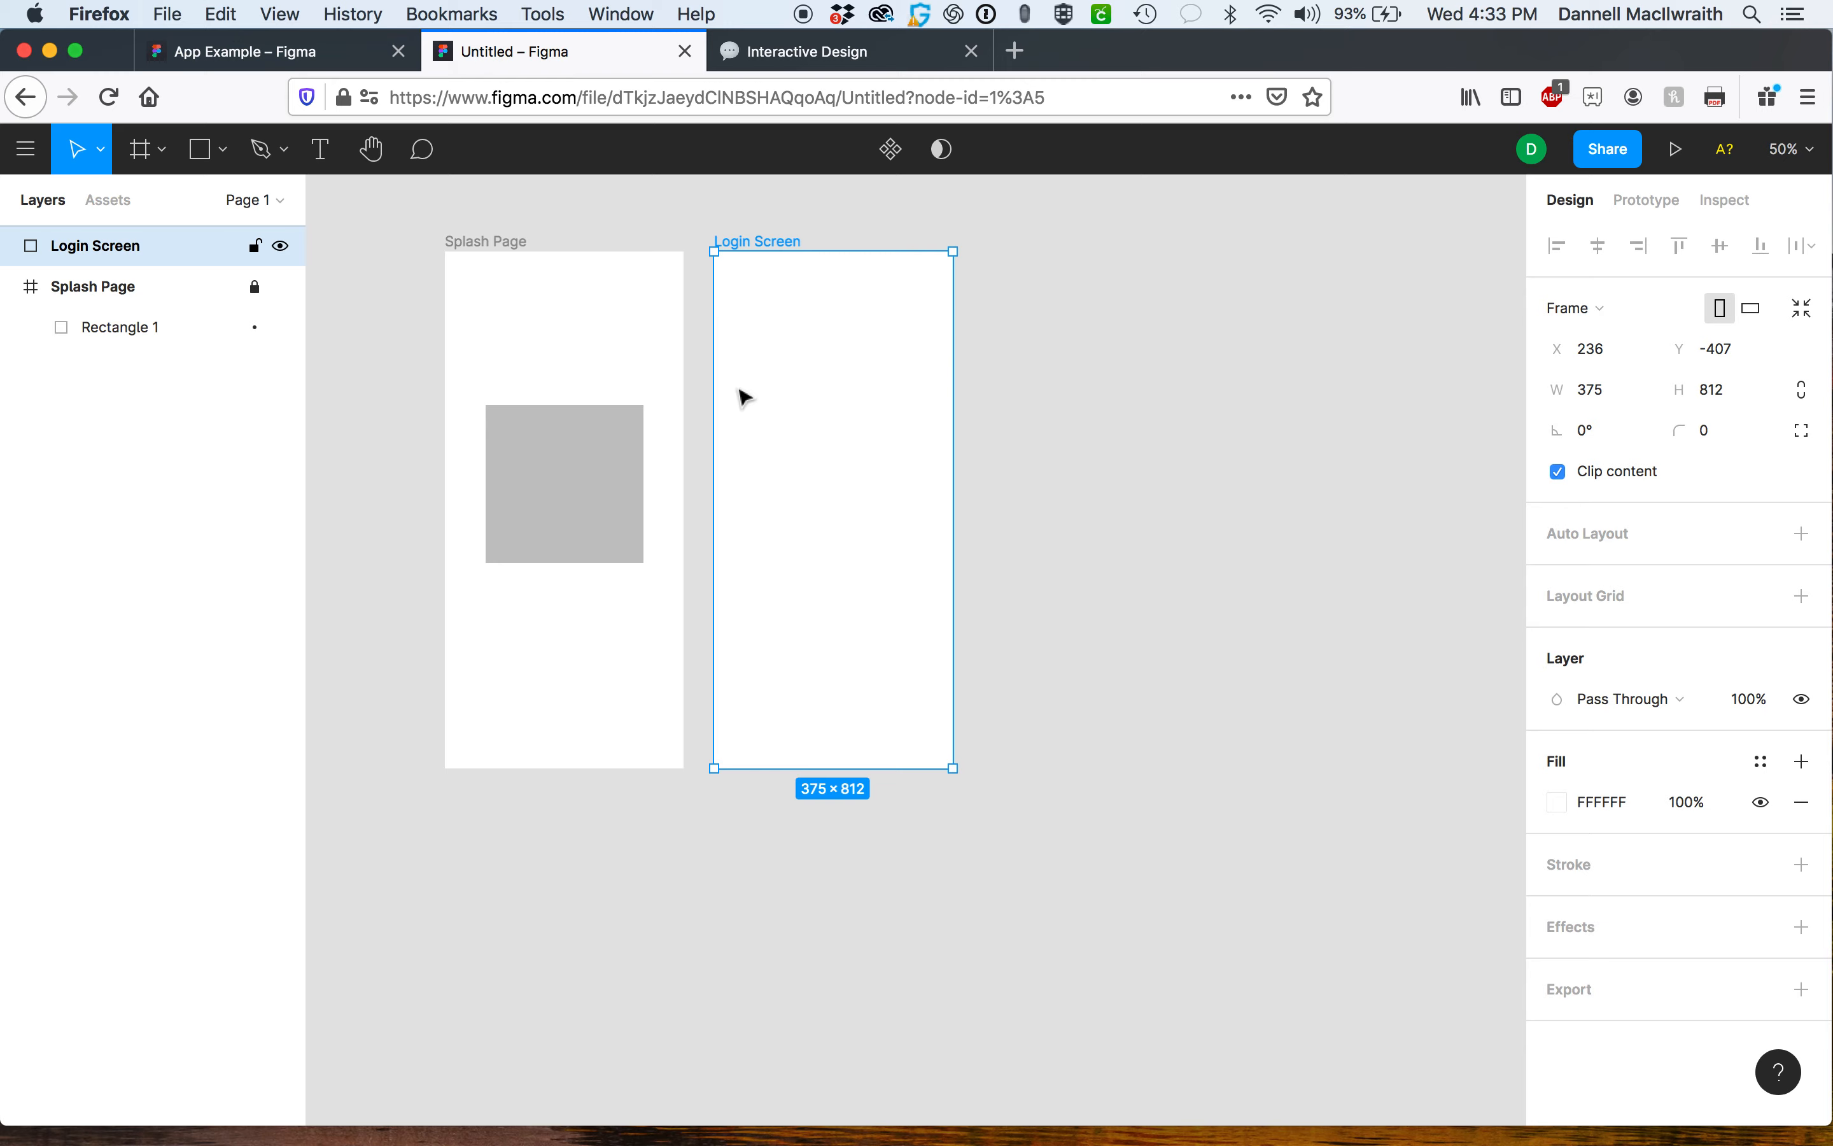
Switch to the App Example file and examine its splash, login and home screen frames.
{"action": "left_click", "coordinate": [303, 51]}
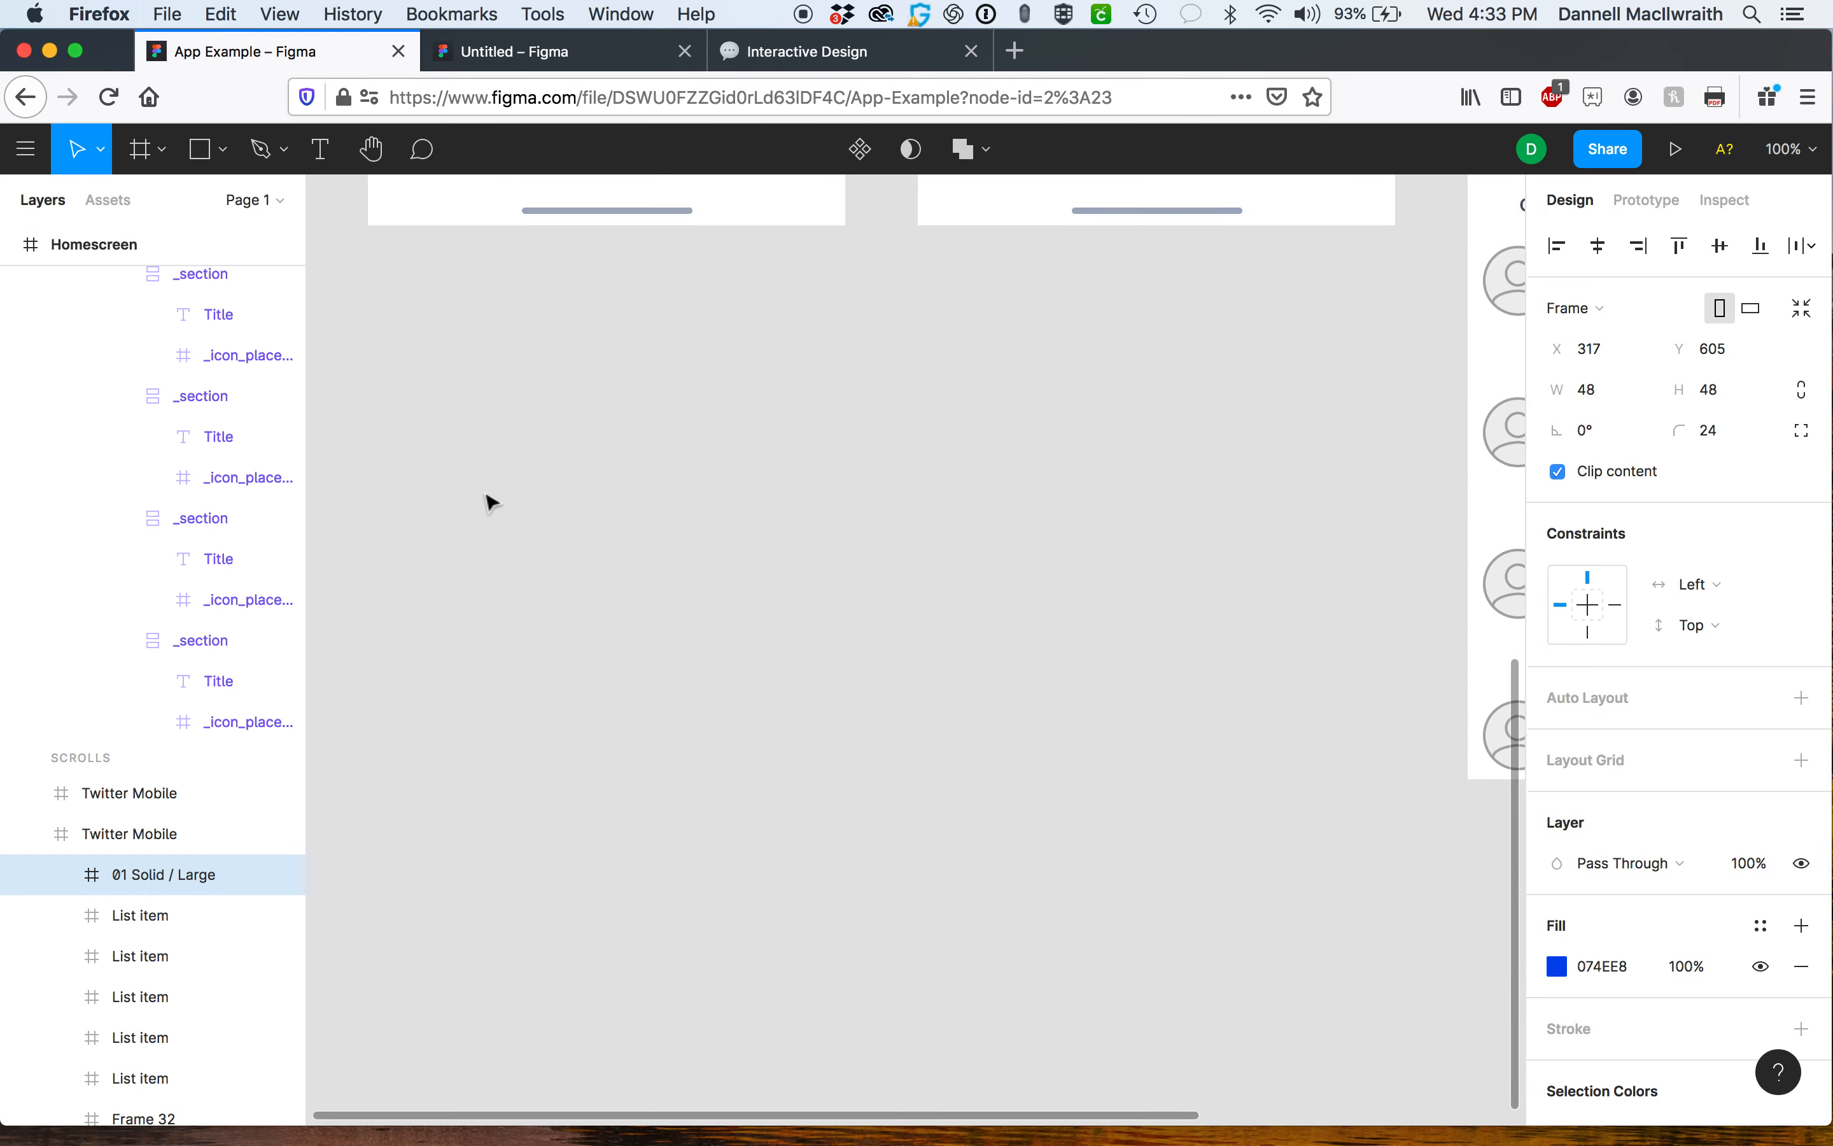
{"action": "scroll", "coordinate": [491, 503], "scroll_direction": "up", "scroll_amount": 12}
{"action": "scroll", "coordinate": [491, 503], "scroll_direction": "right", "scroll_amount": 3}
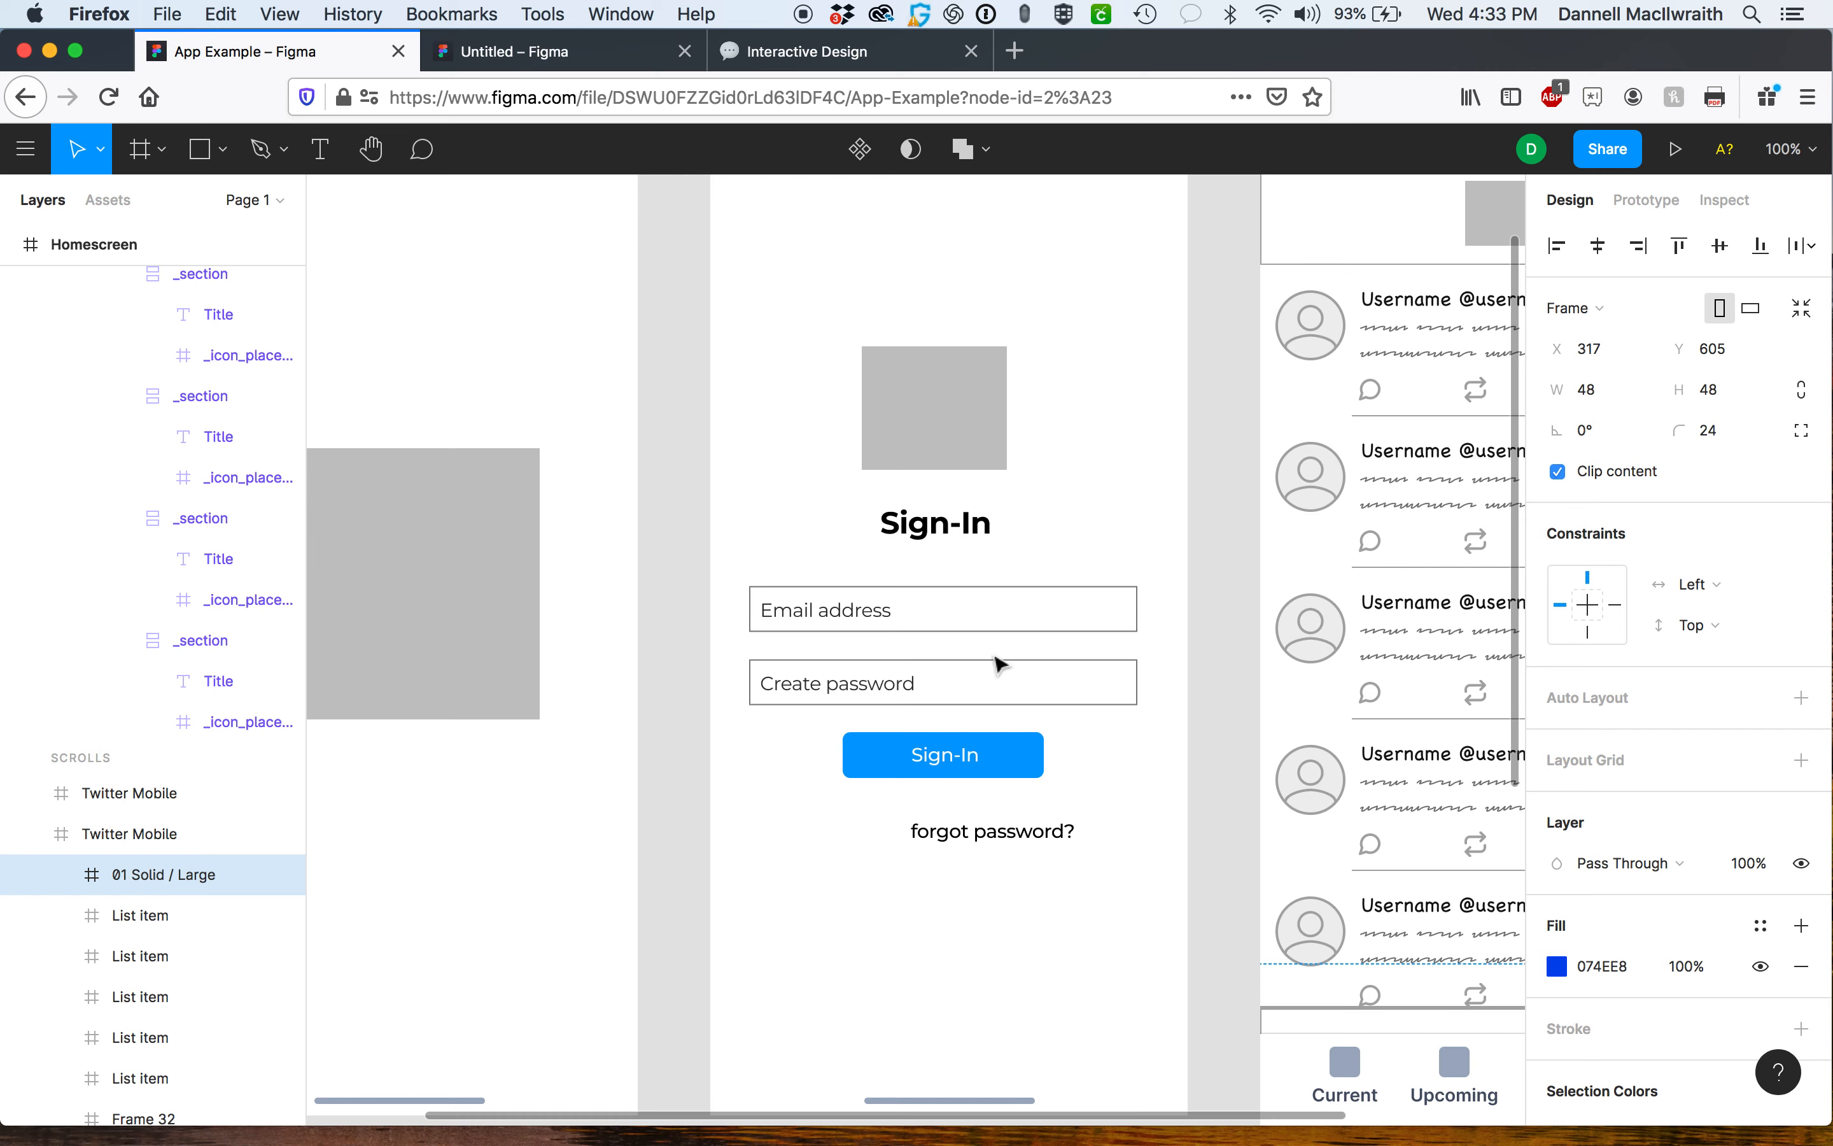
{"action": "key", "text": "minus"}
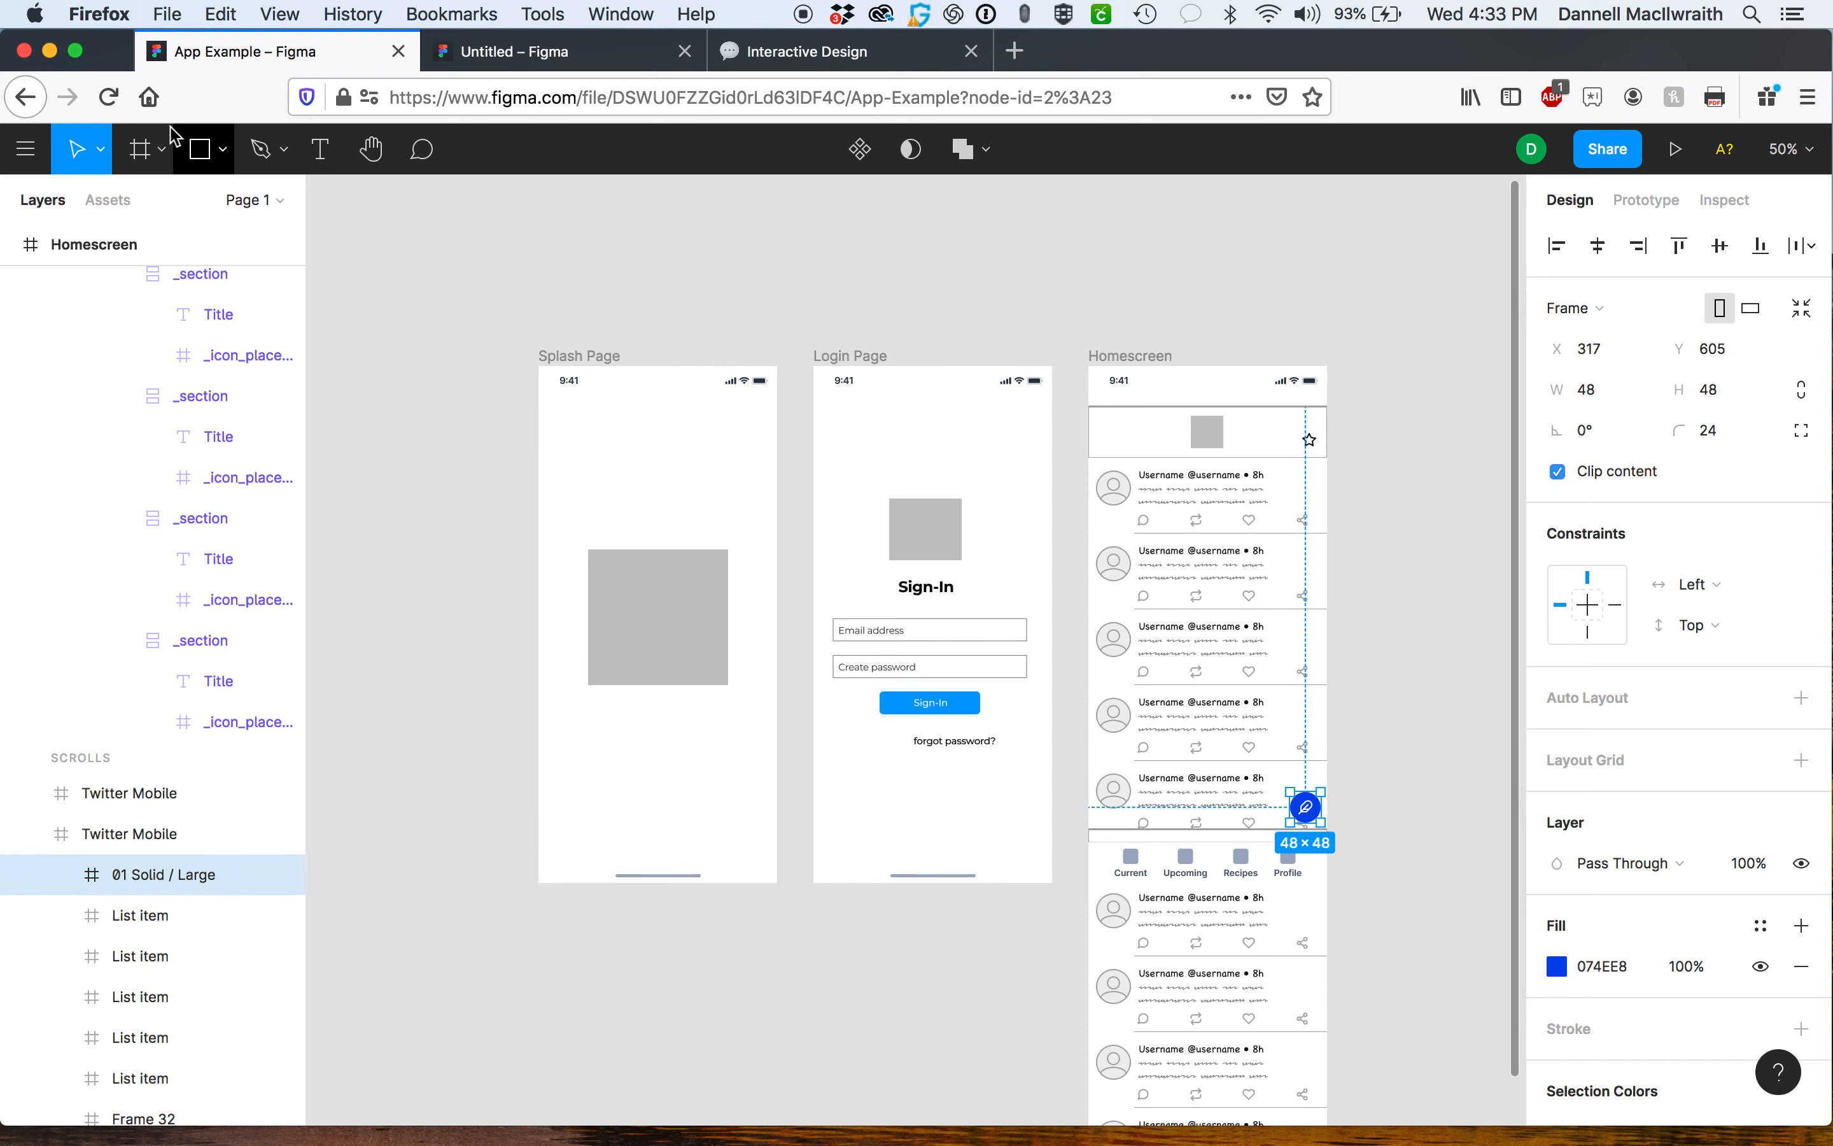
In the Untitled file, enable the team colour styles library from the Libraries dialog and close it.
{"action": "left_click", "coordinate": [501, 53]}
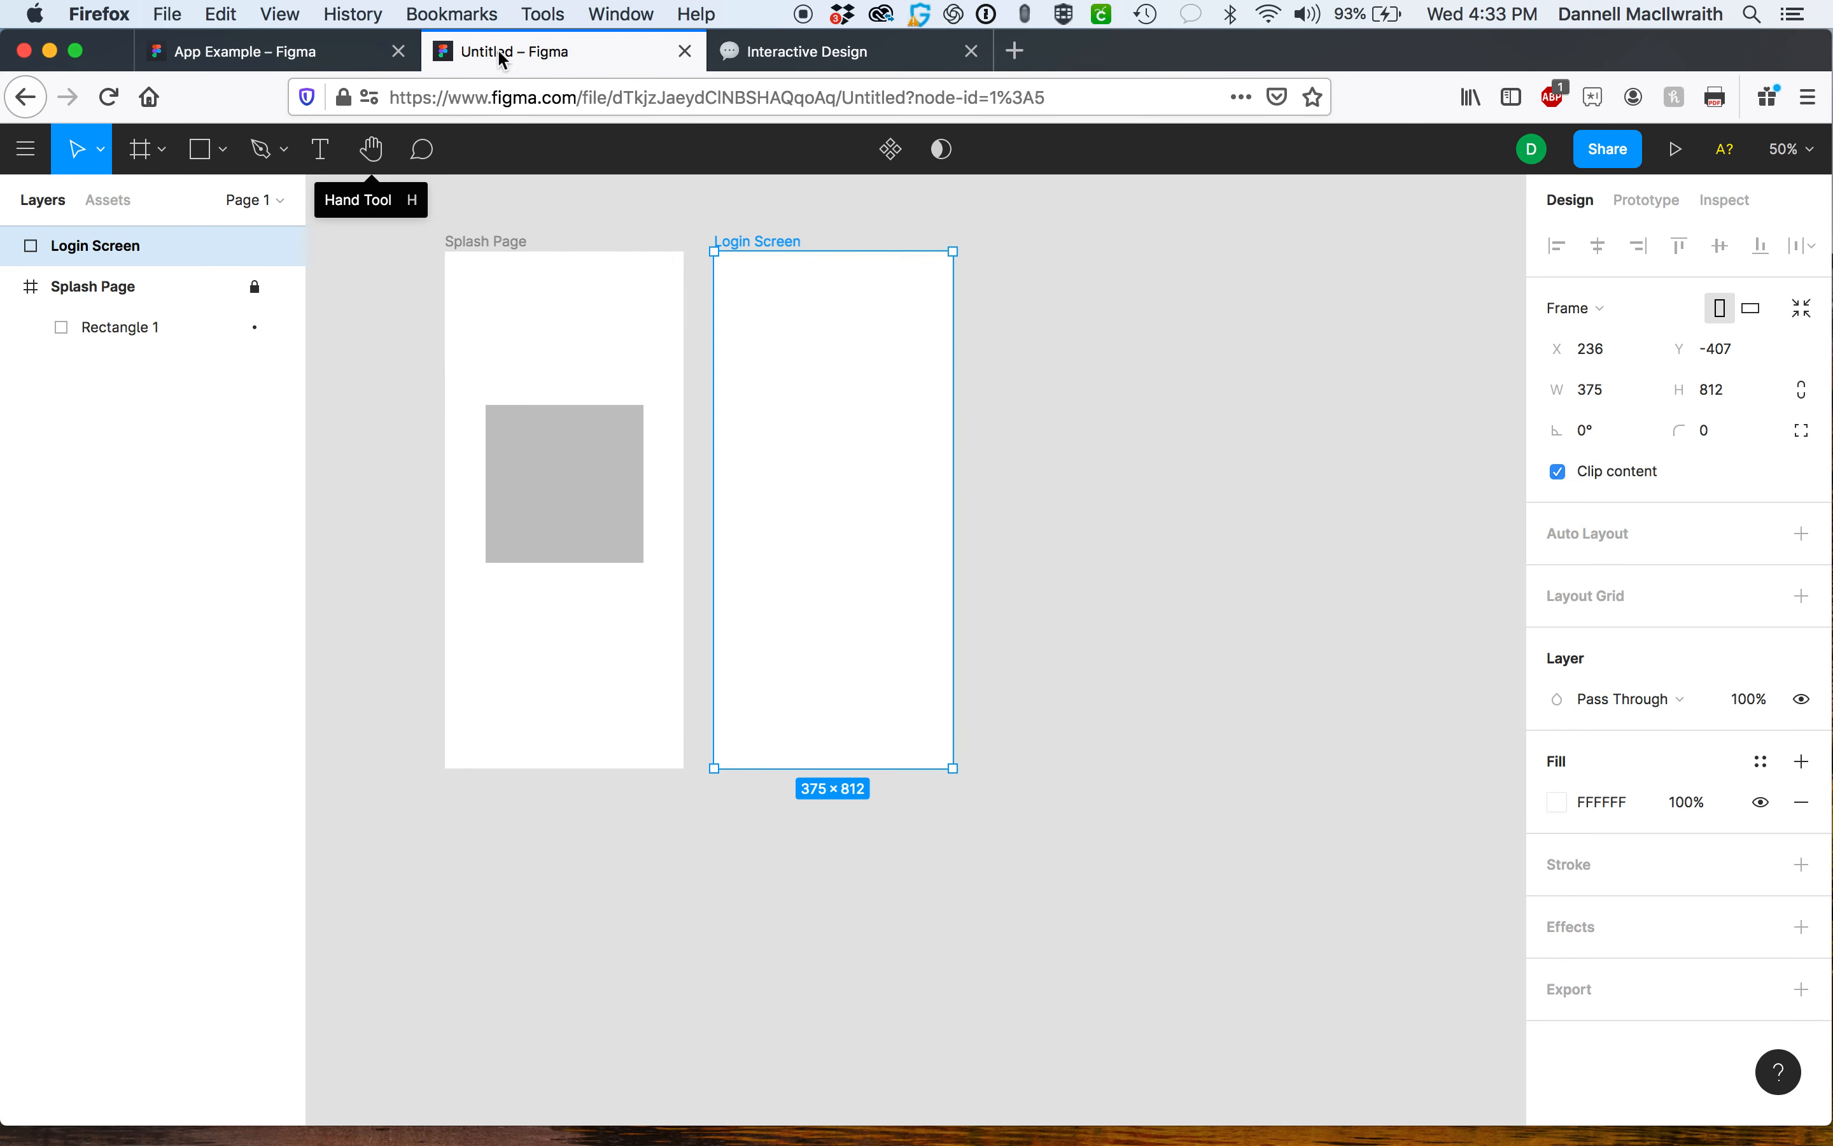
{"action": "left_click", "coordinate": [25, 155]}
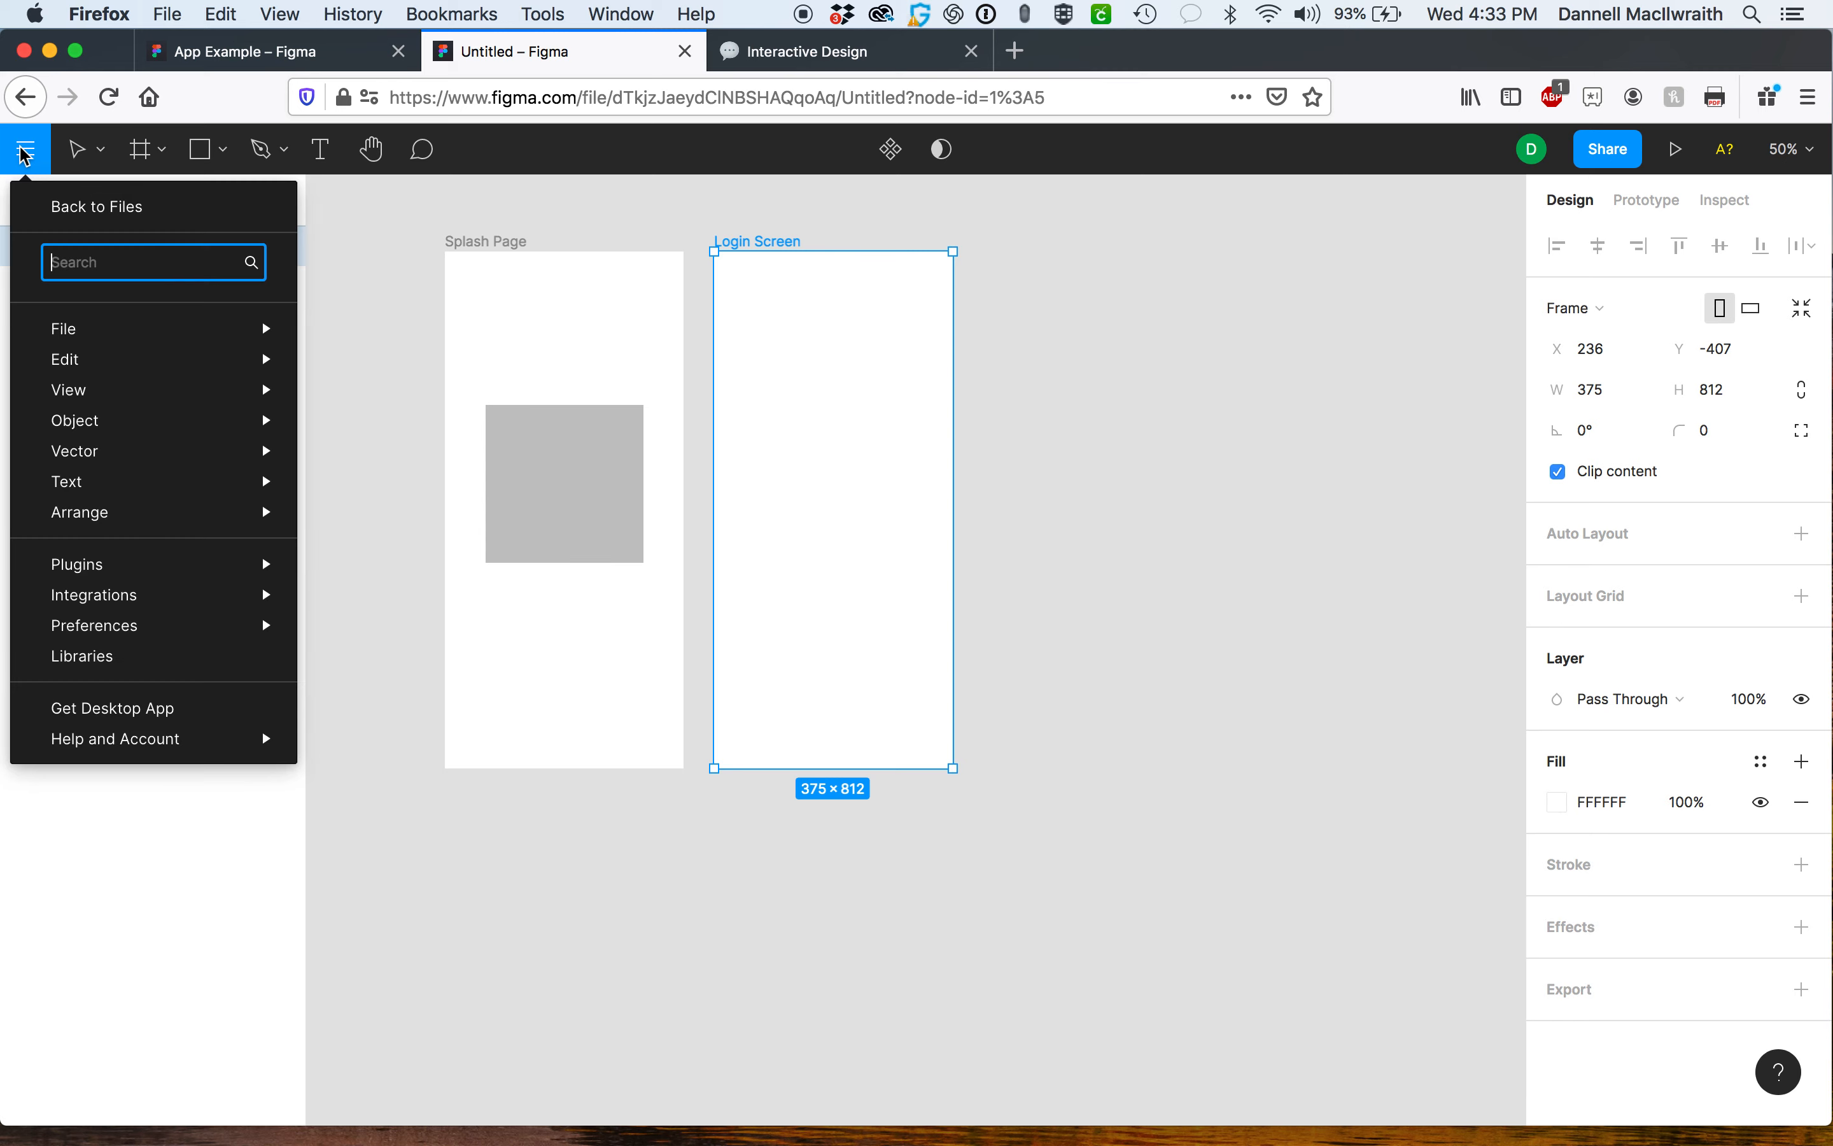
{"action": "left_click", "coordinate": [157, 657]}
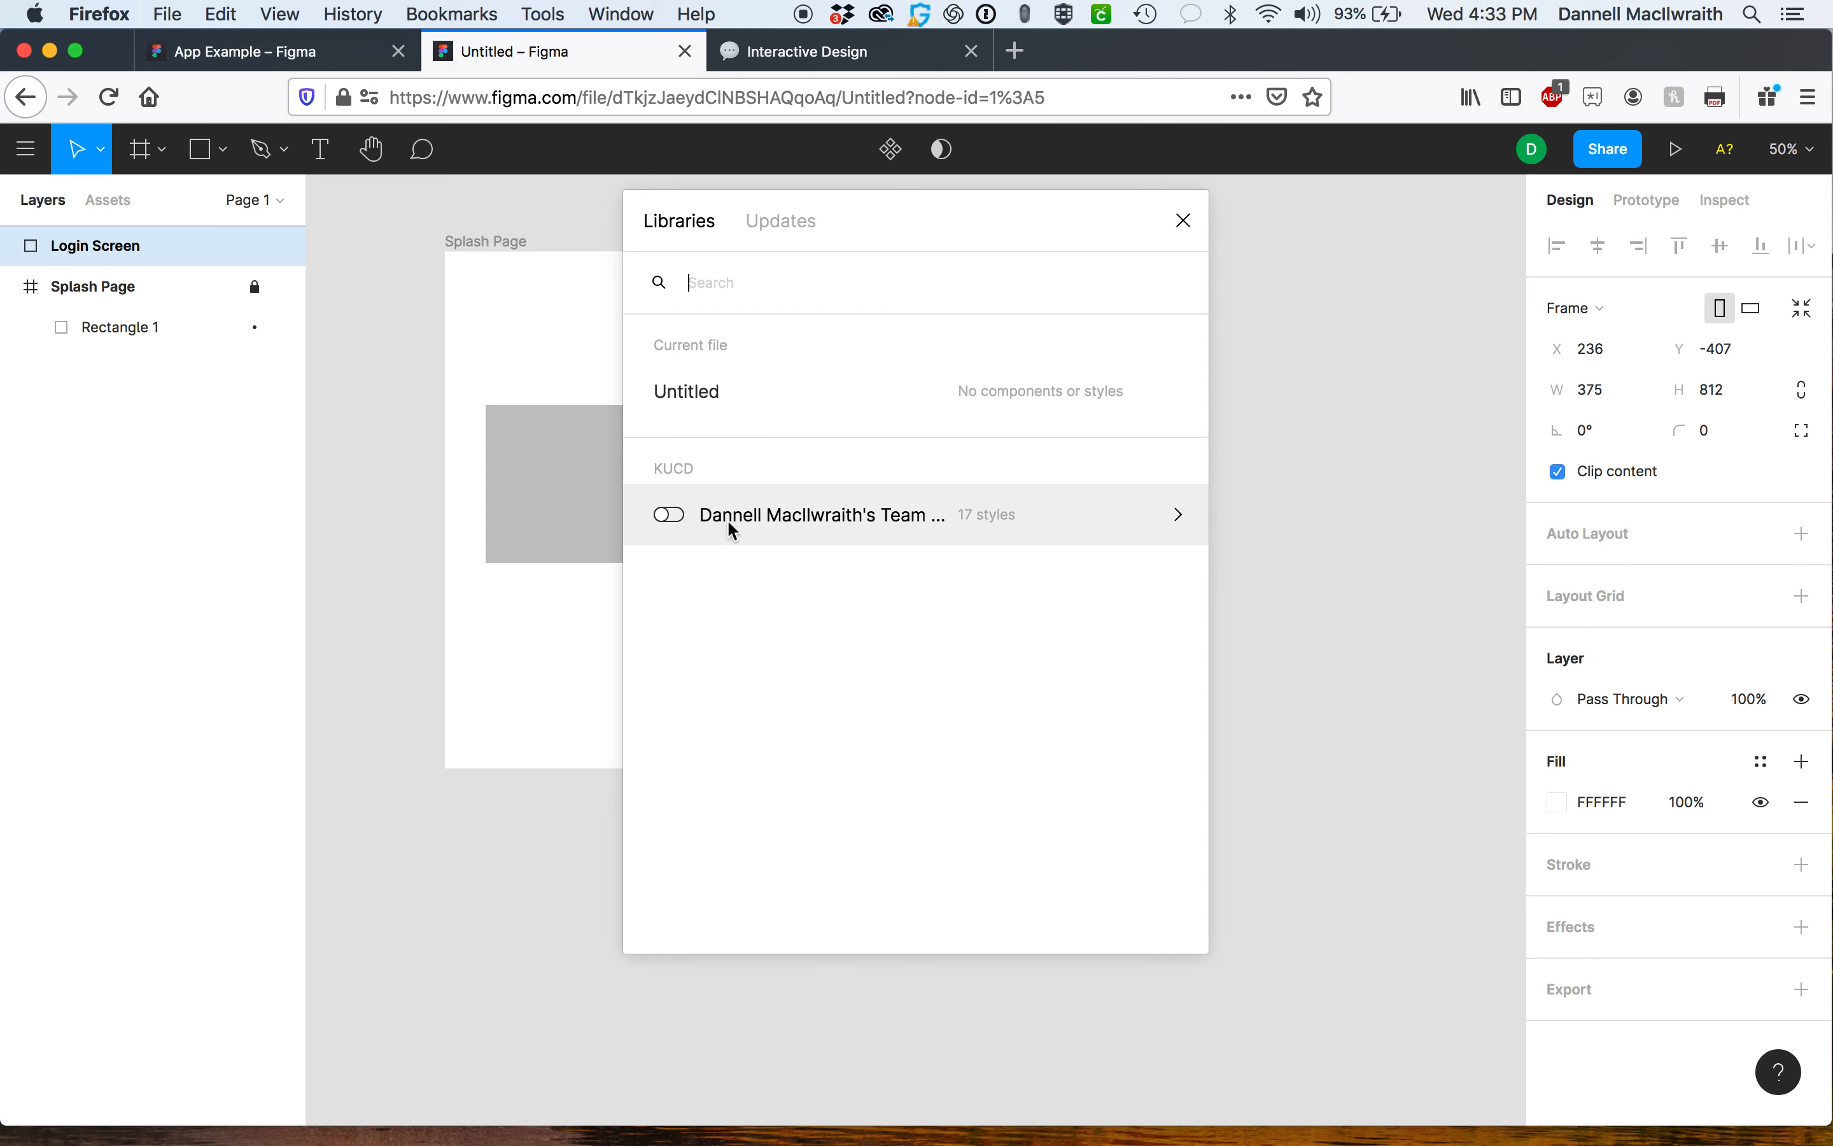
{"action": "left_click", "coordinate": [769, 226]}
{"action": "left_click", "coordinate": [686, 228]}
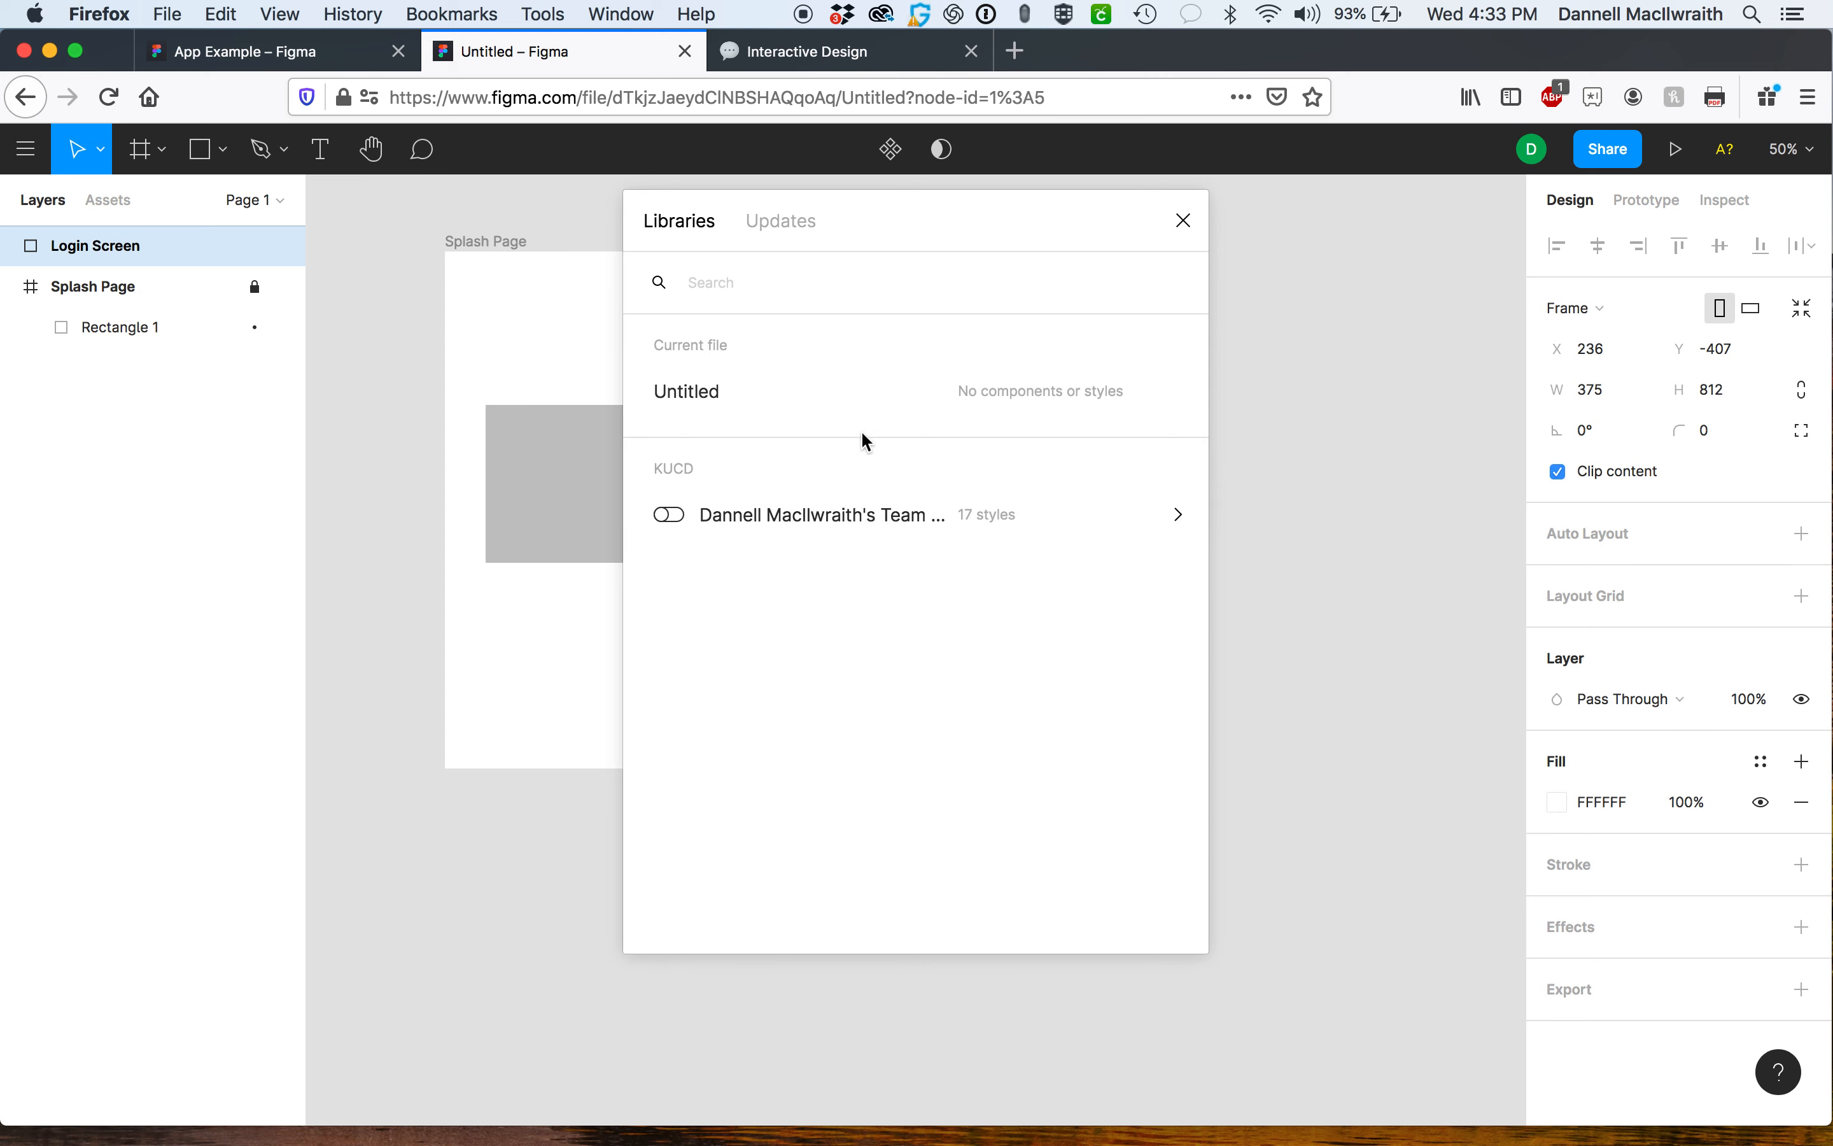
{"action": "left_click", "coordinate": [1135, 520]}
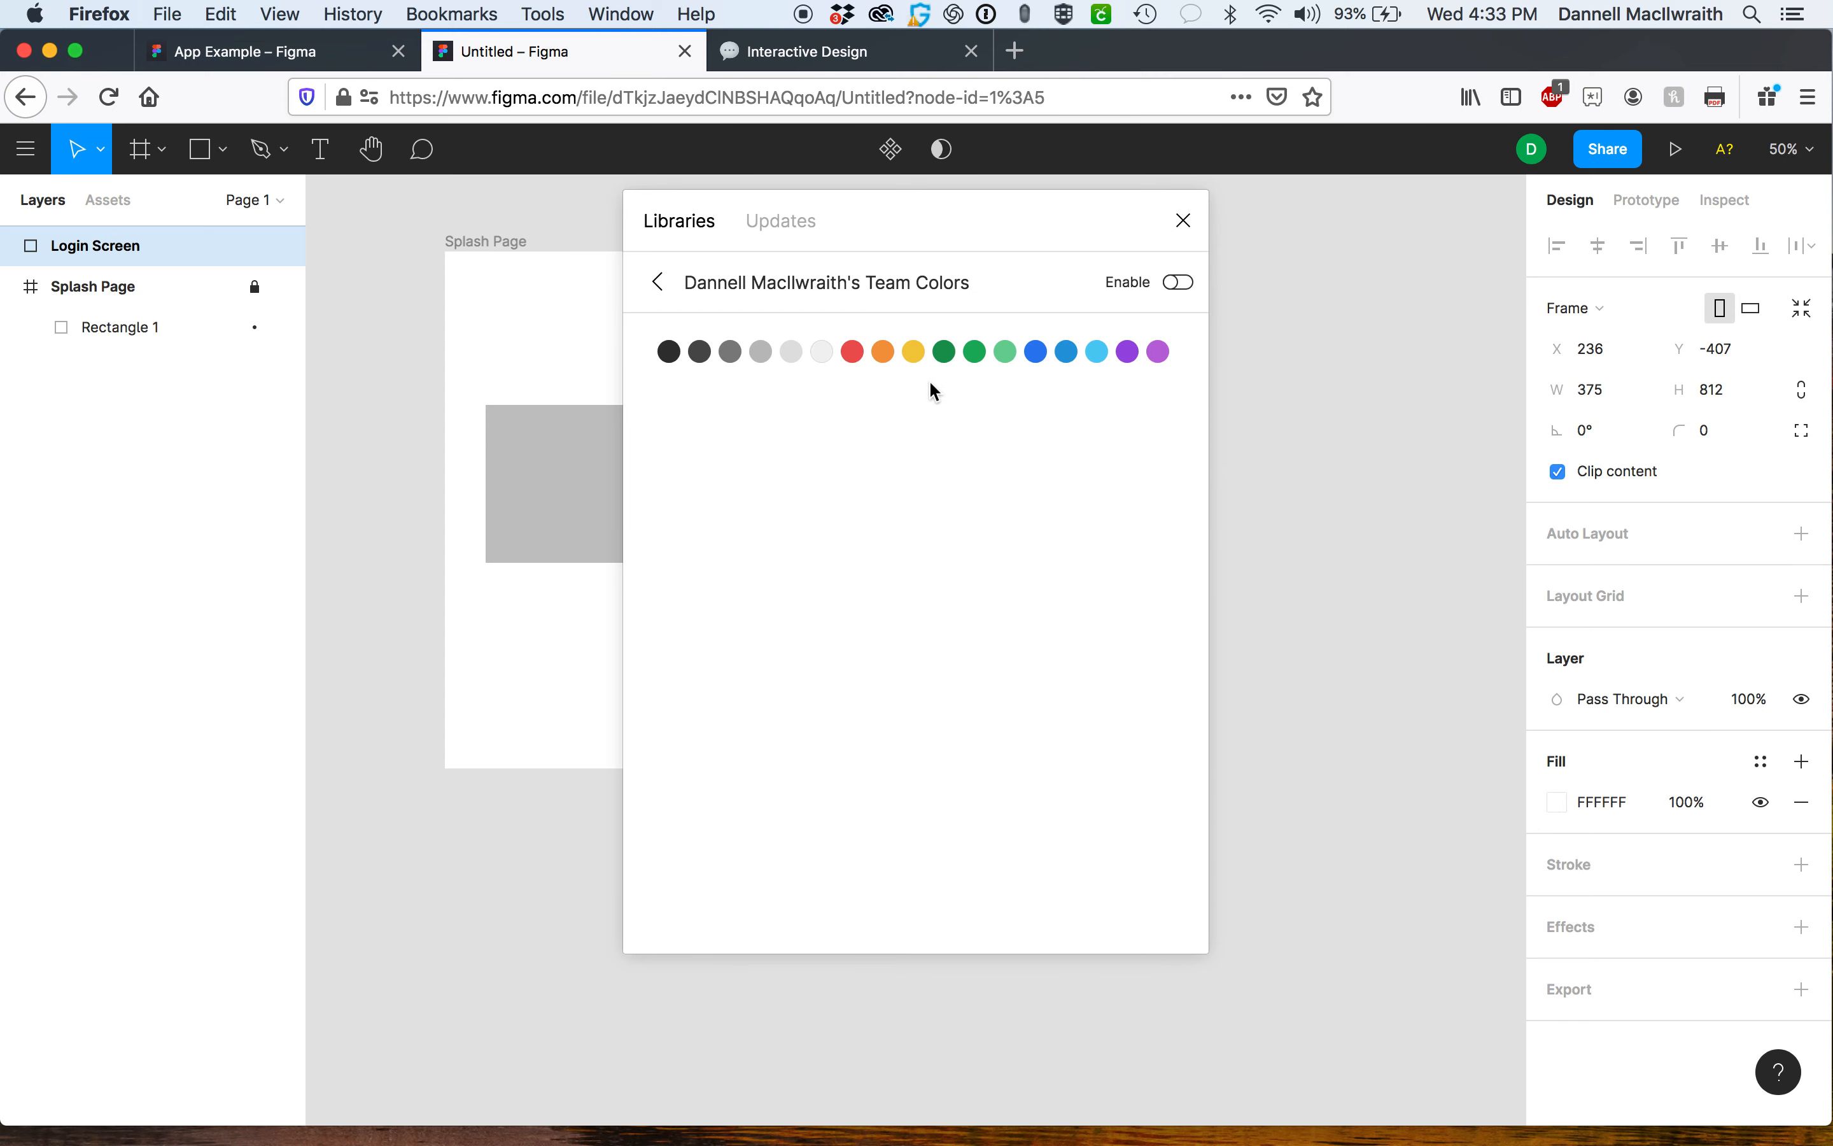
{"action": "left_click", "coordinate": [1185, 282]}
{"action": "left_click", "coordinate": [659, 282]}
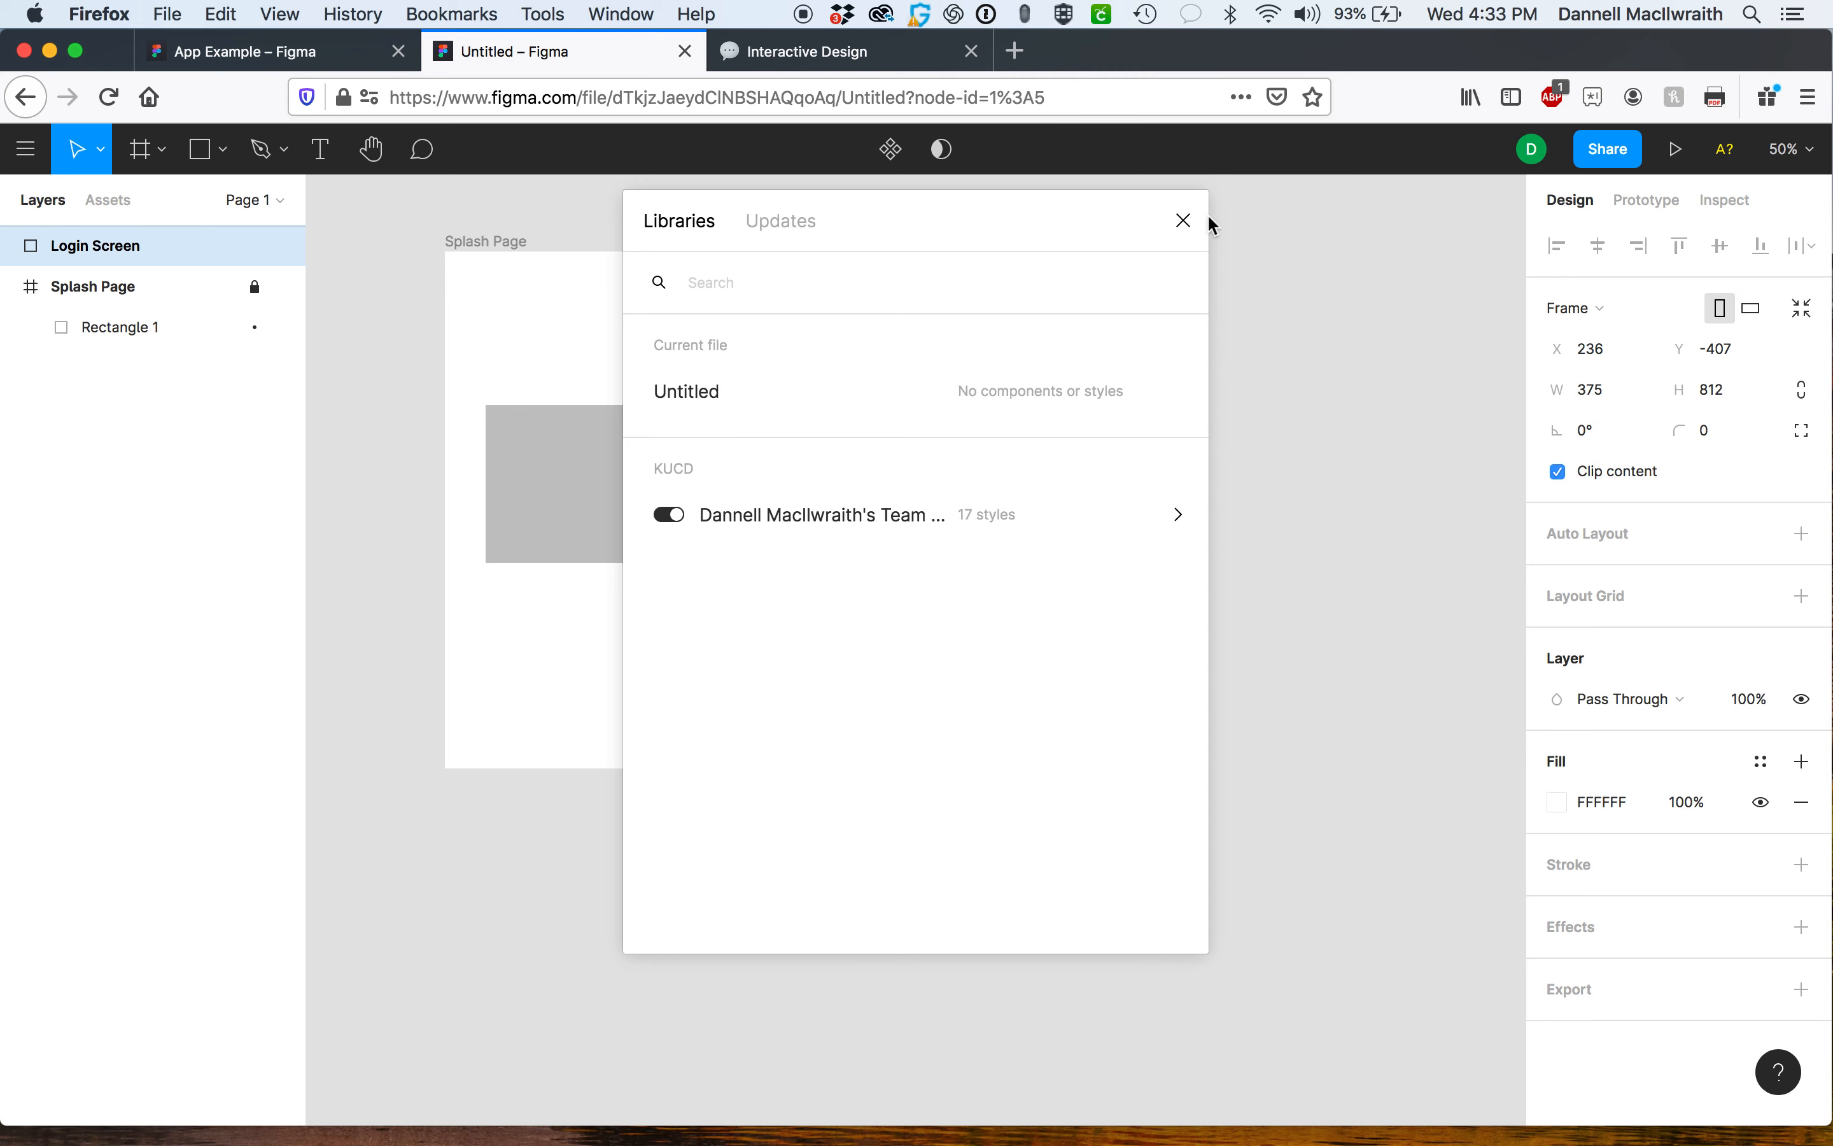
{"action": "left_click", "coordinate": [1183, 222]}
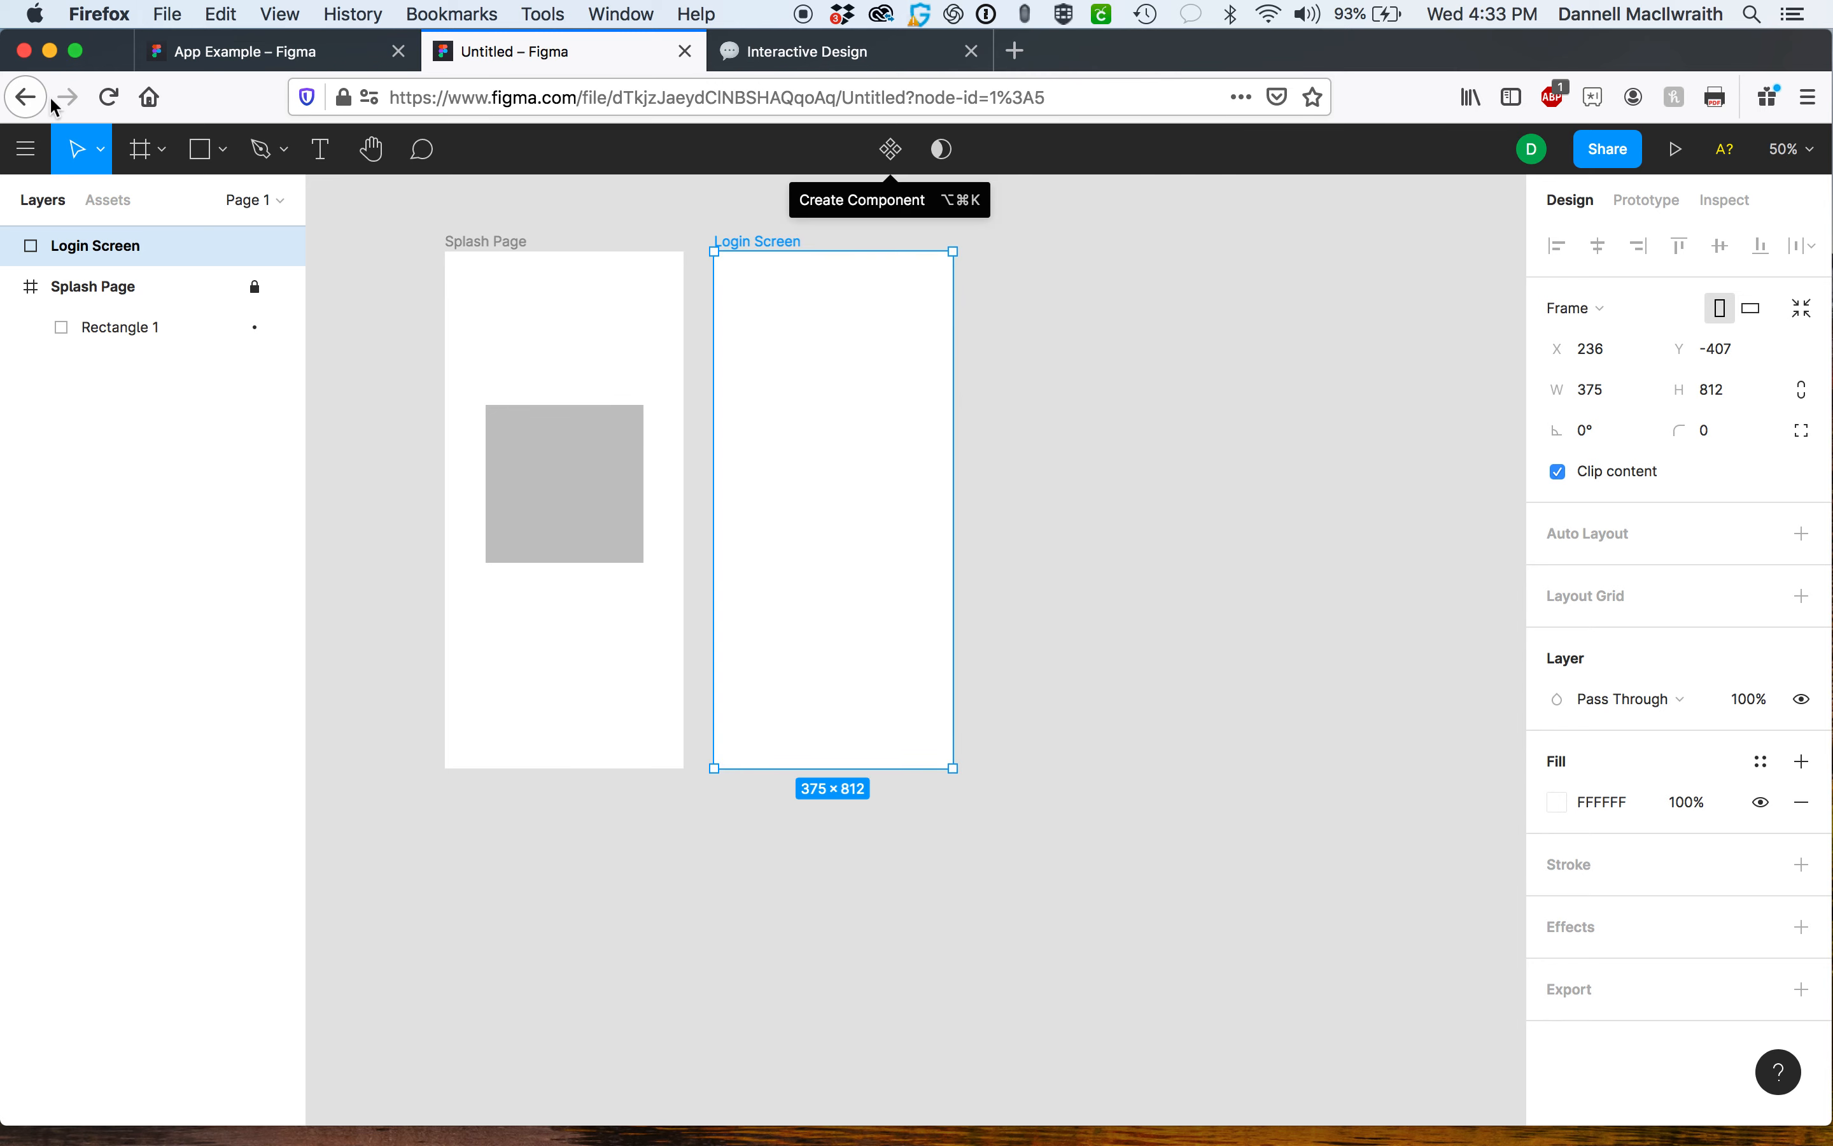
Open the plugin management page from the main menu.
{"action": "left_click", "coordinate": [25, 150]}
{"action": "mouse_move", "coordinate": [95, 570]}
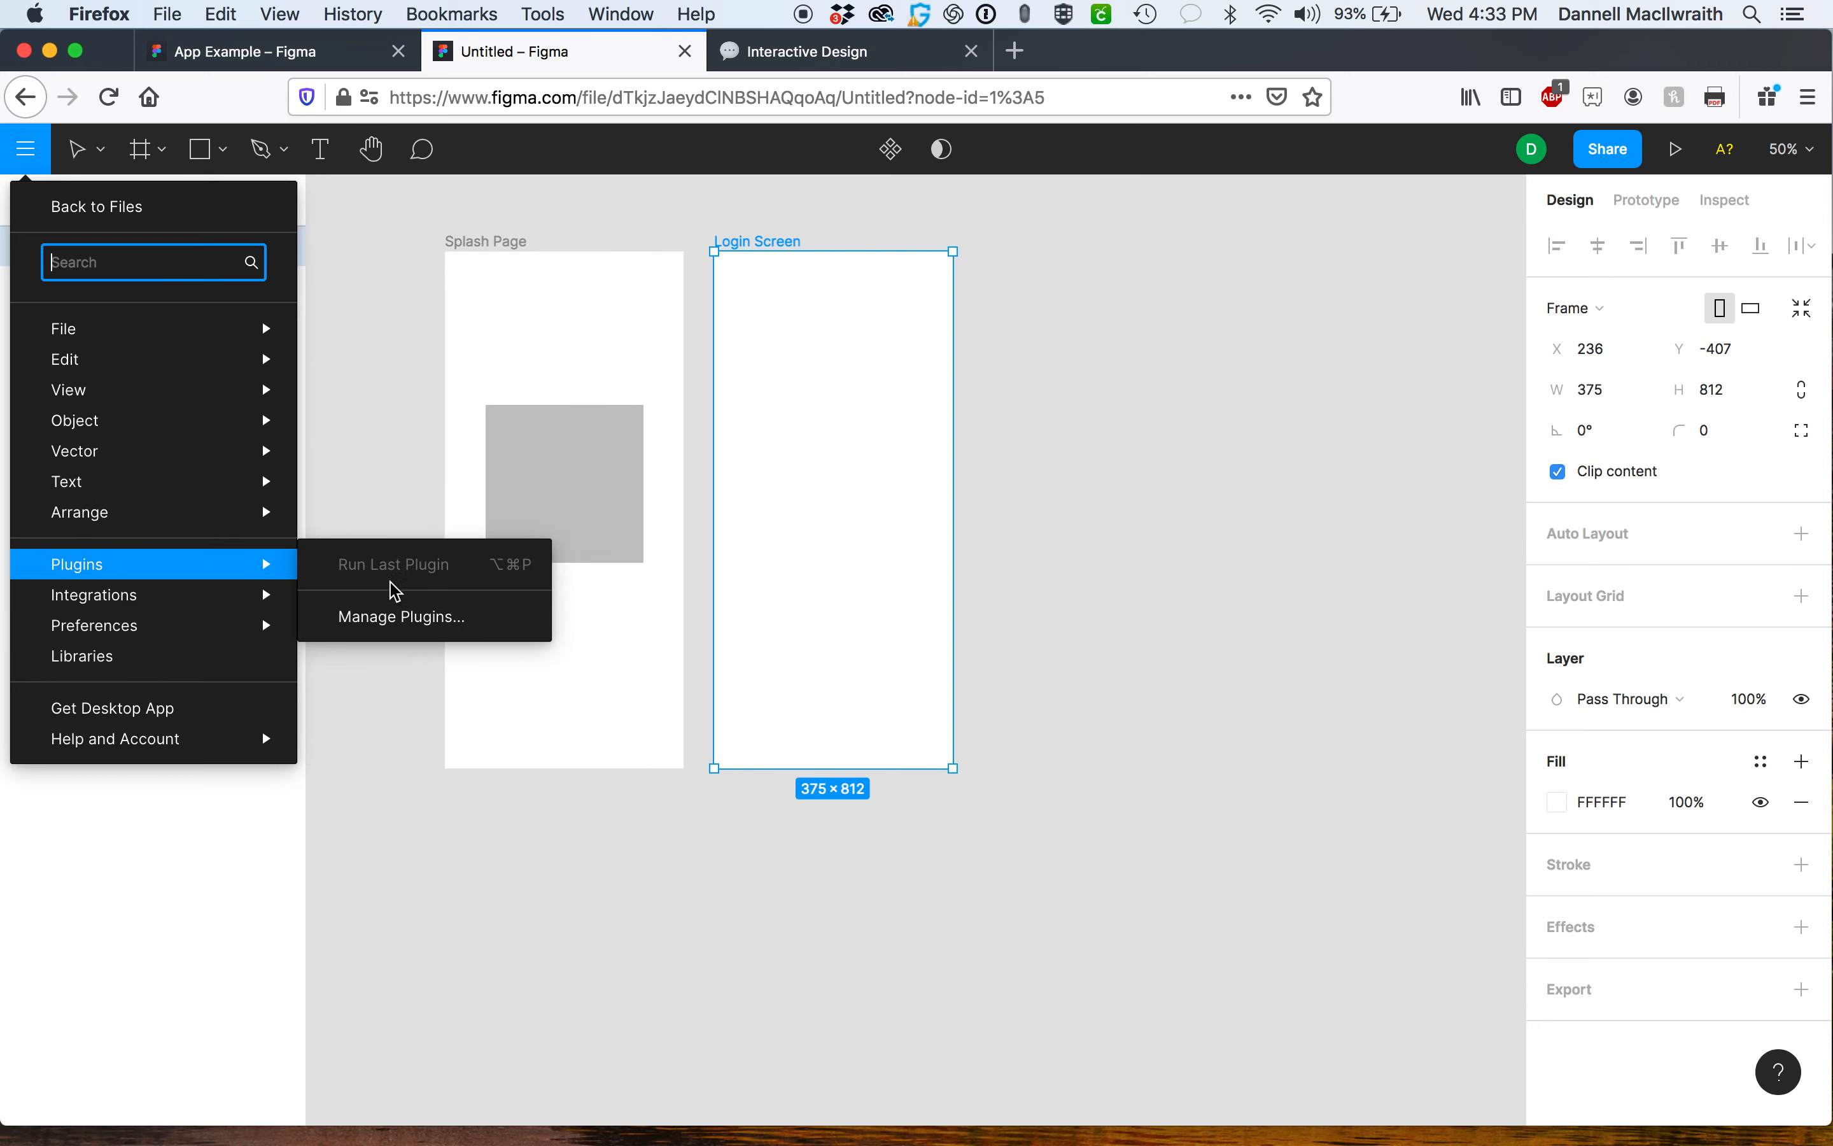
{"action": "left_click", "coordinate": [392, 618]}
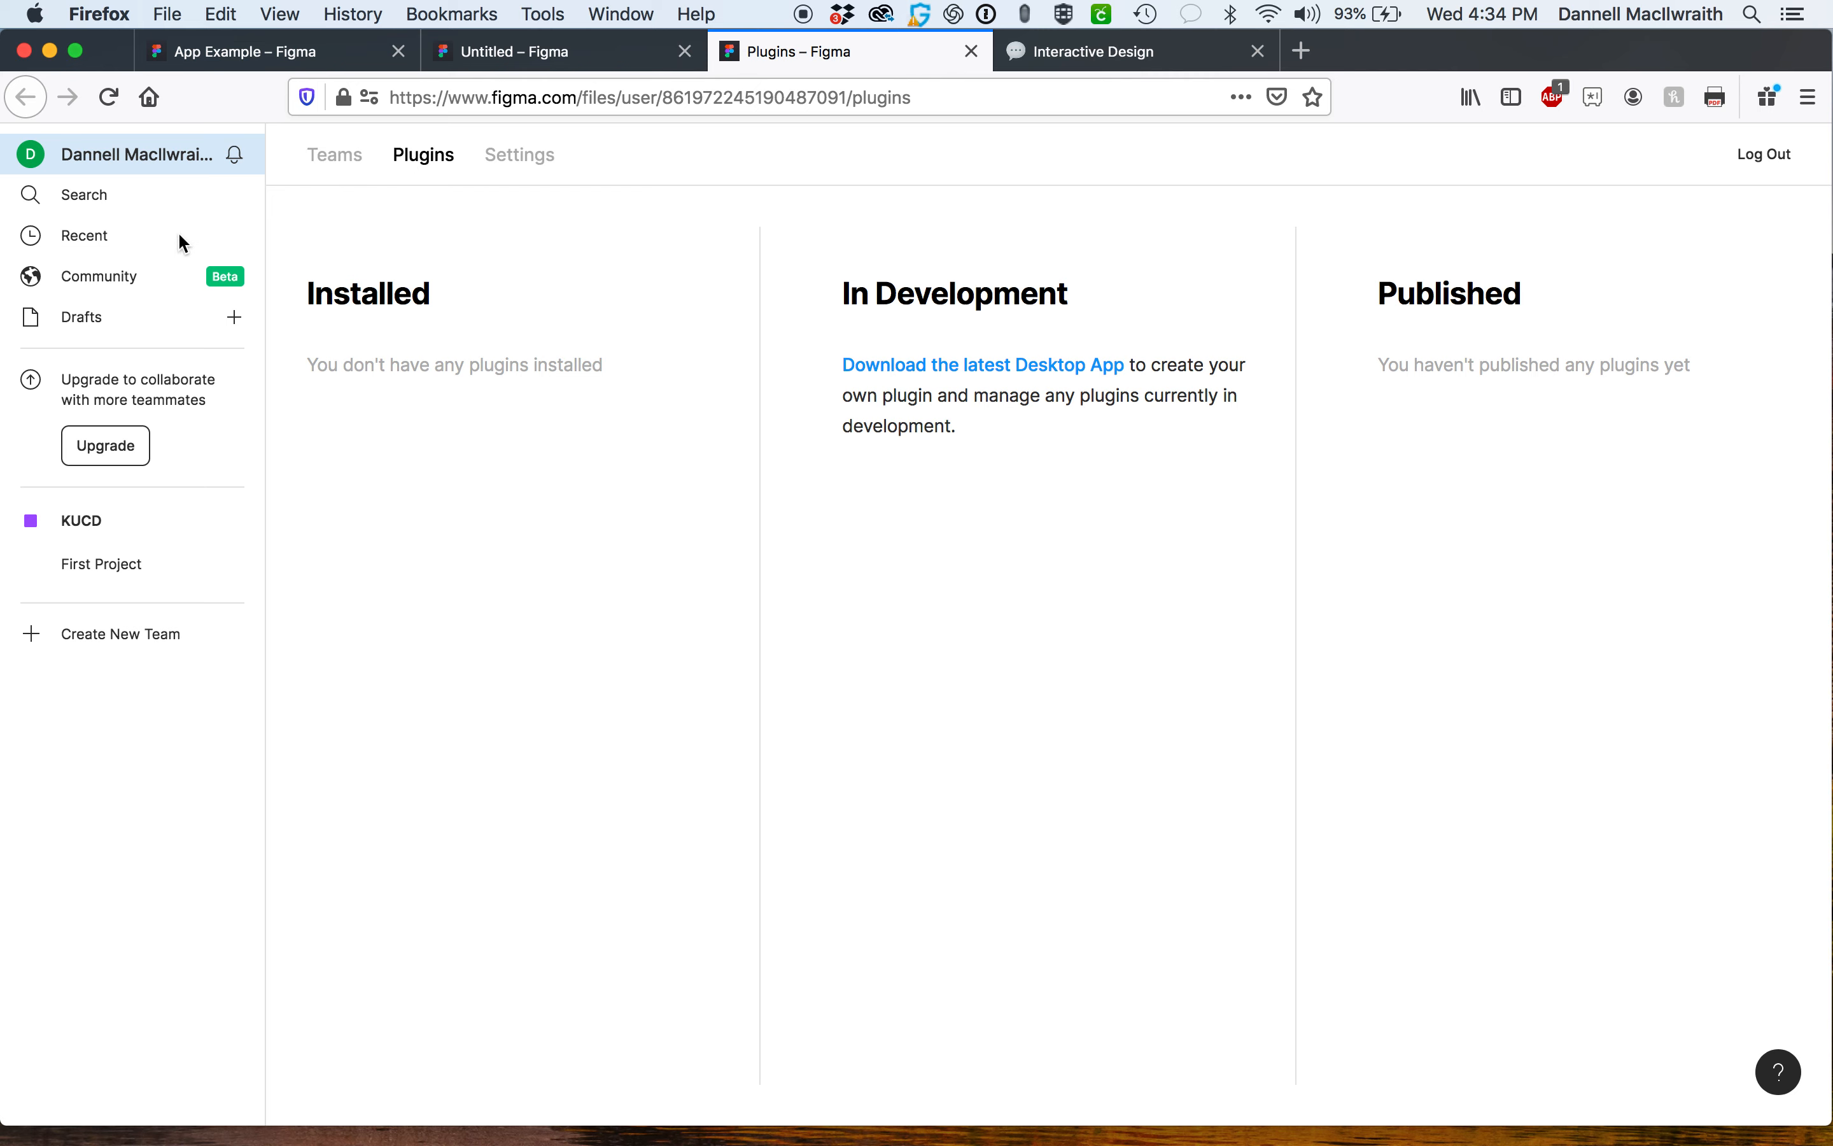
Browse the Community's Wireframes category for wireframe kits and files.
{"action": "left_click", "coordinate": [105, 283]}
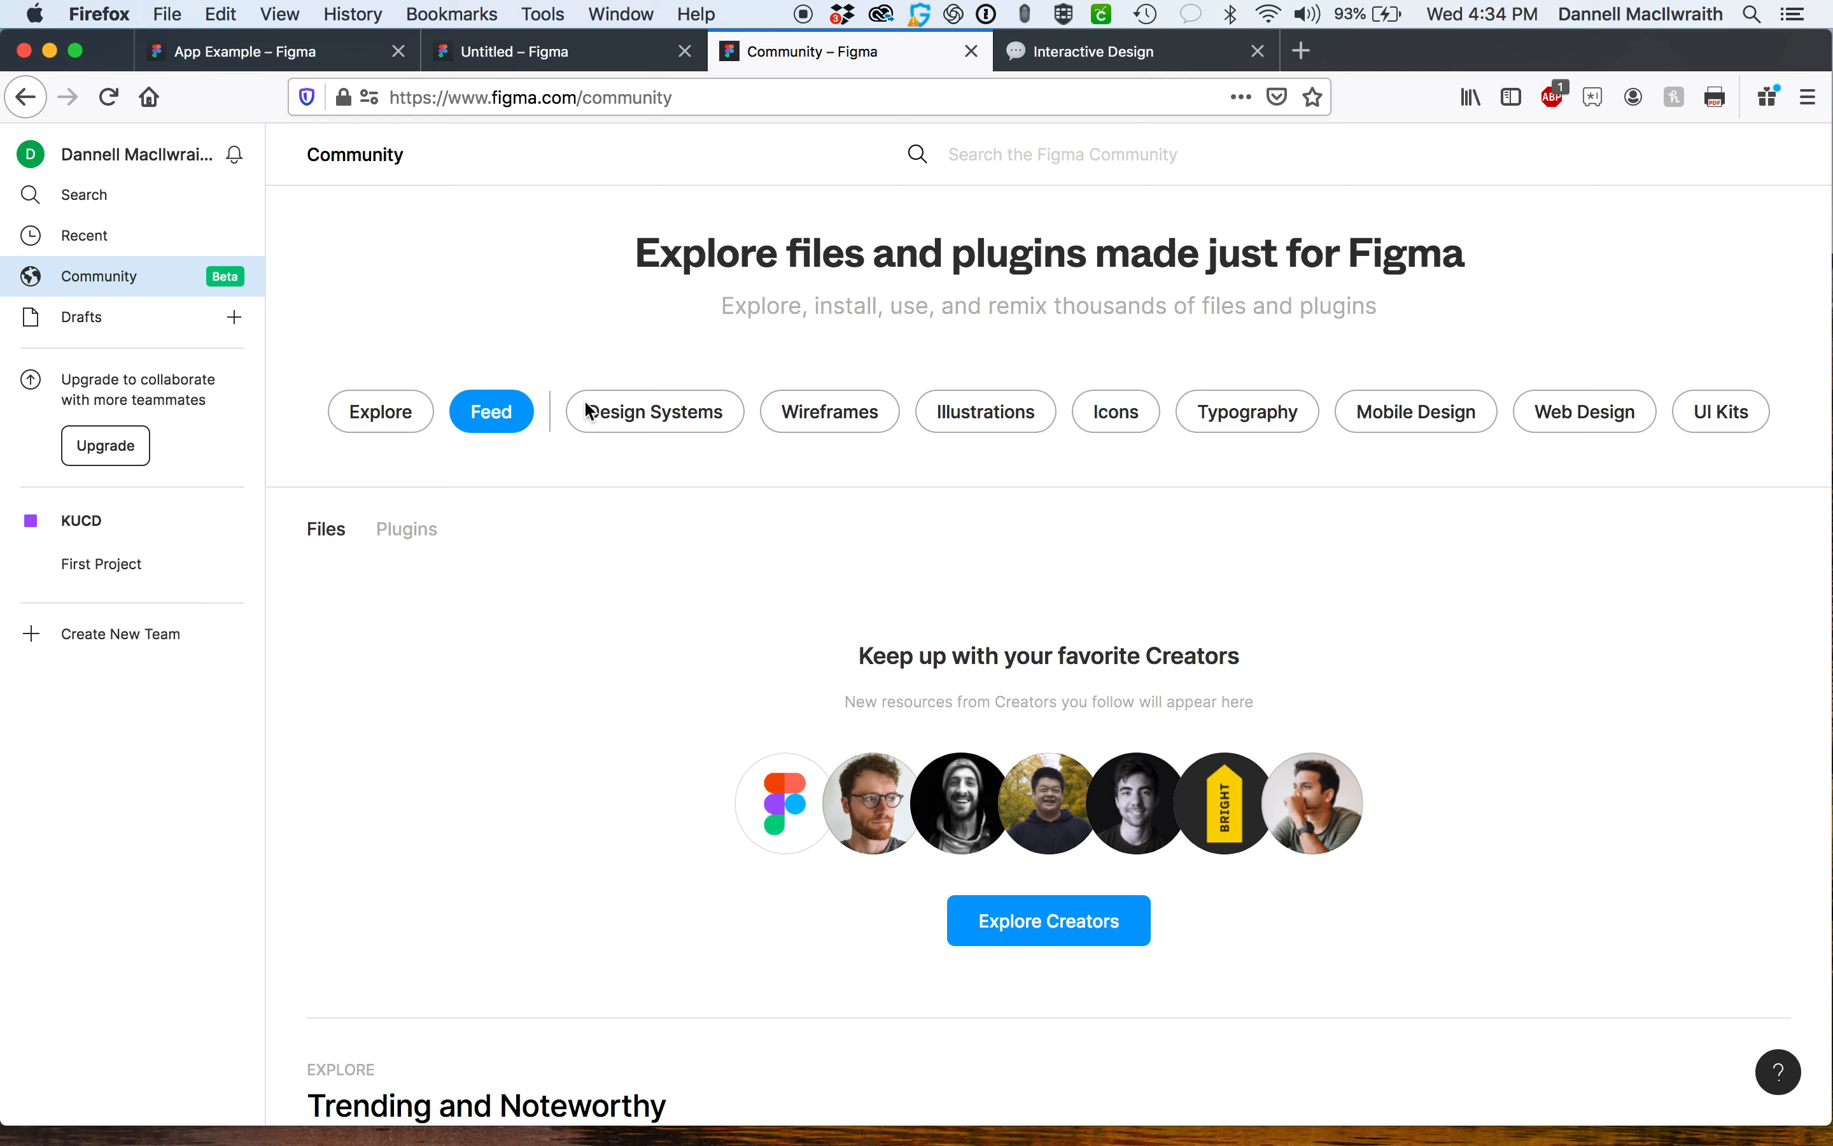
{"action": "left_click", "coordinate": [820, 411]}
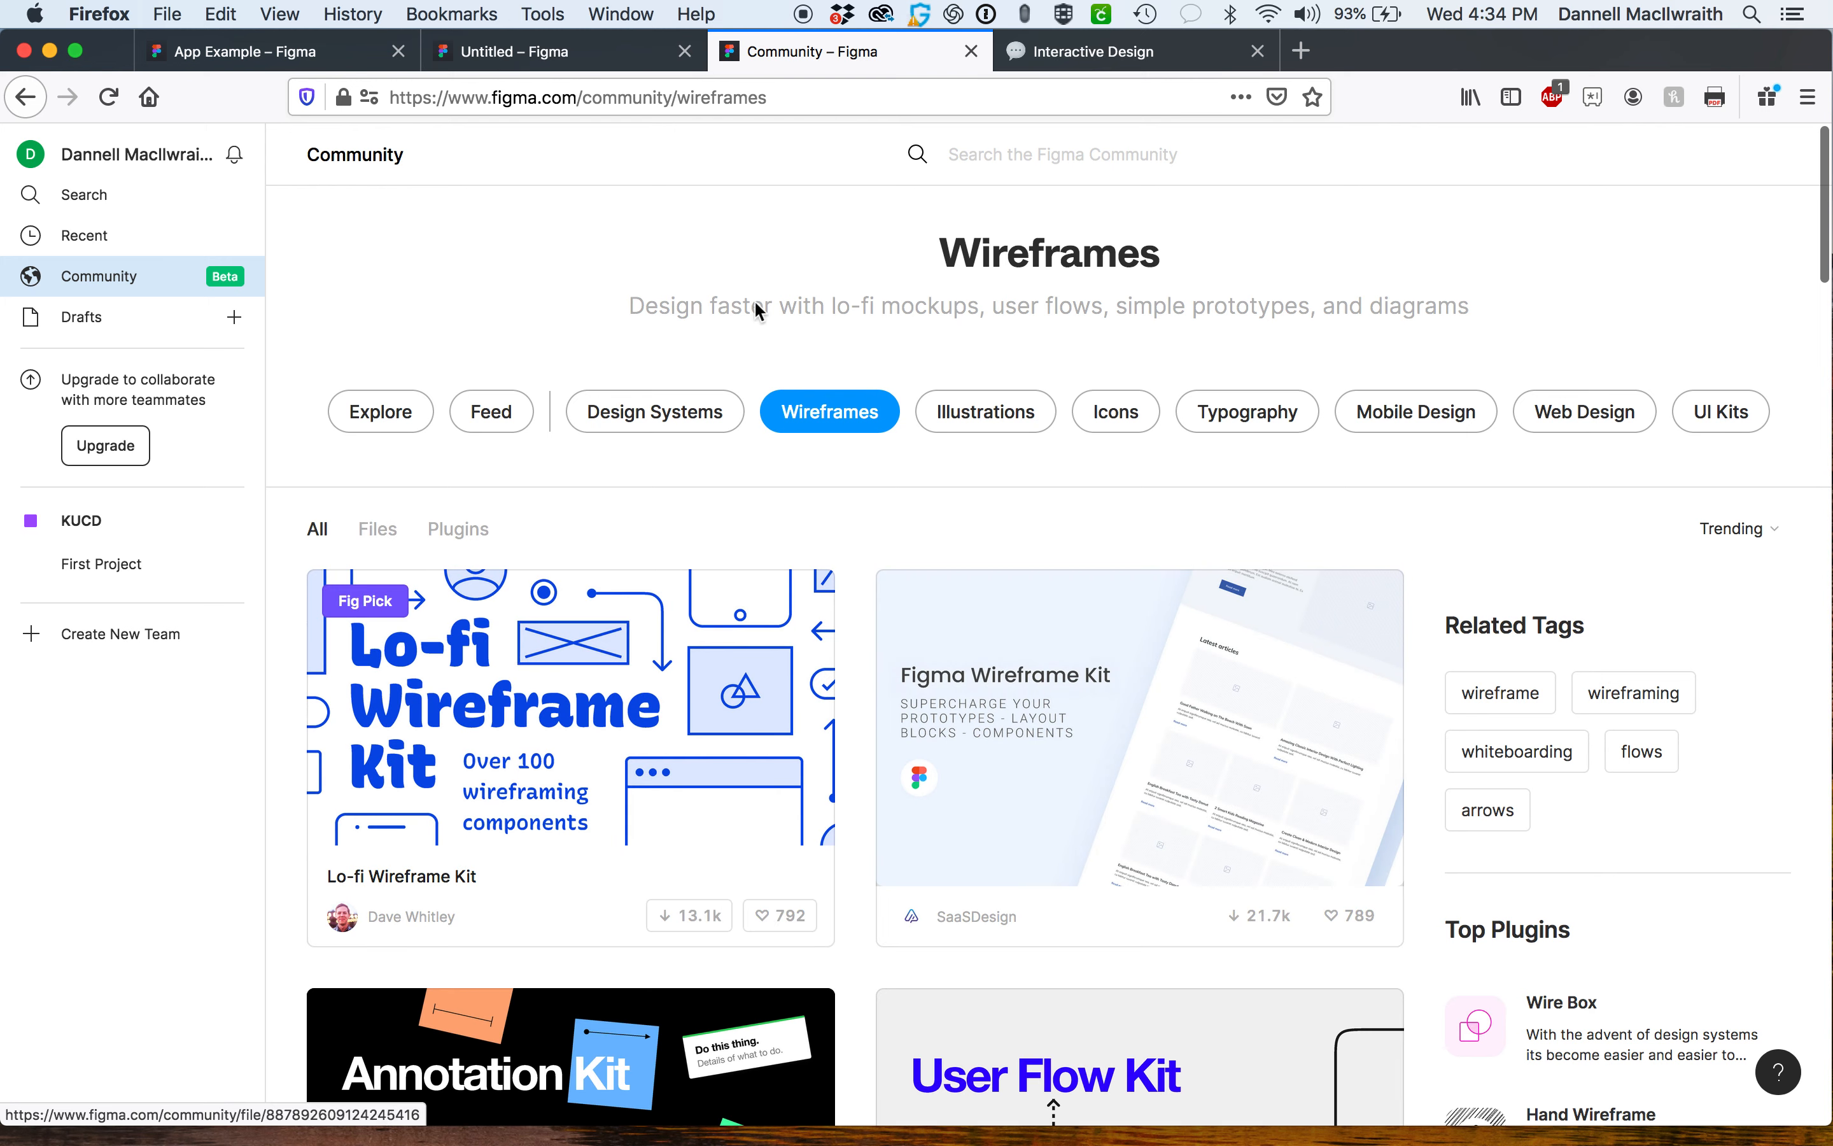
{"action": "scroll", "coordinate": [745, 686], "scroll_direction": "down", "scroll_amount": 3}
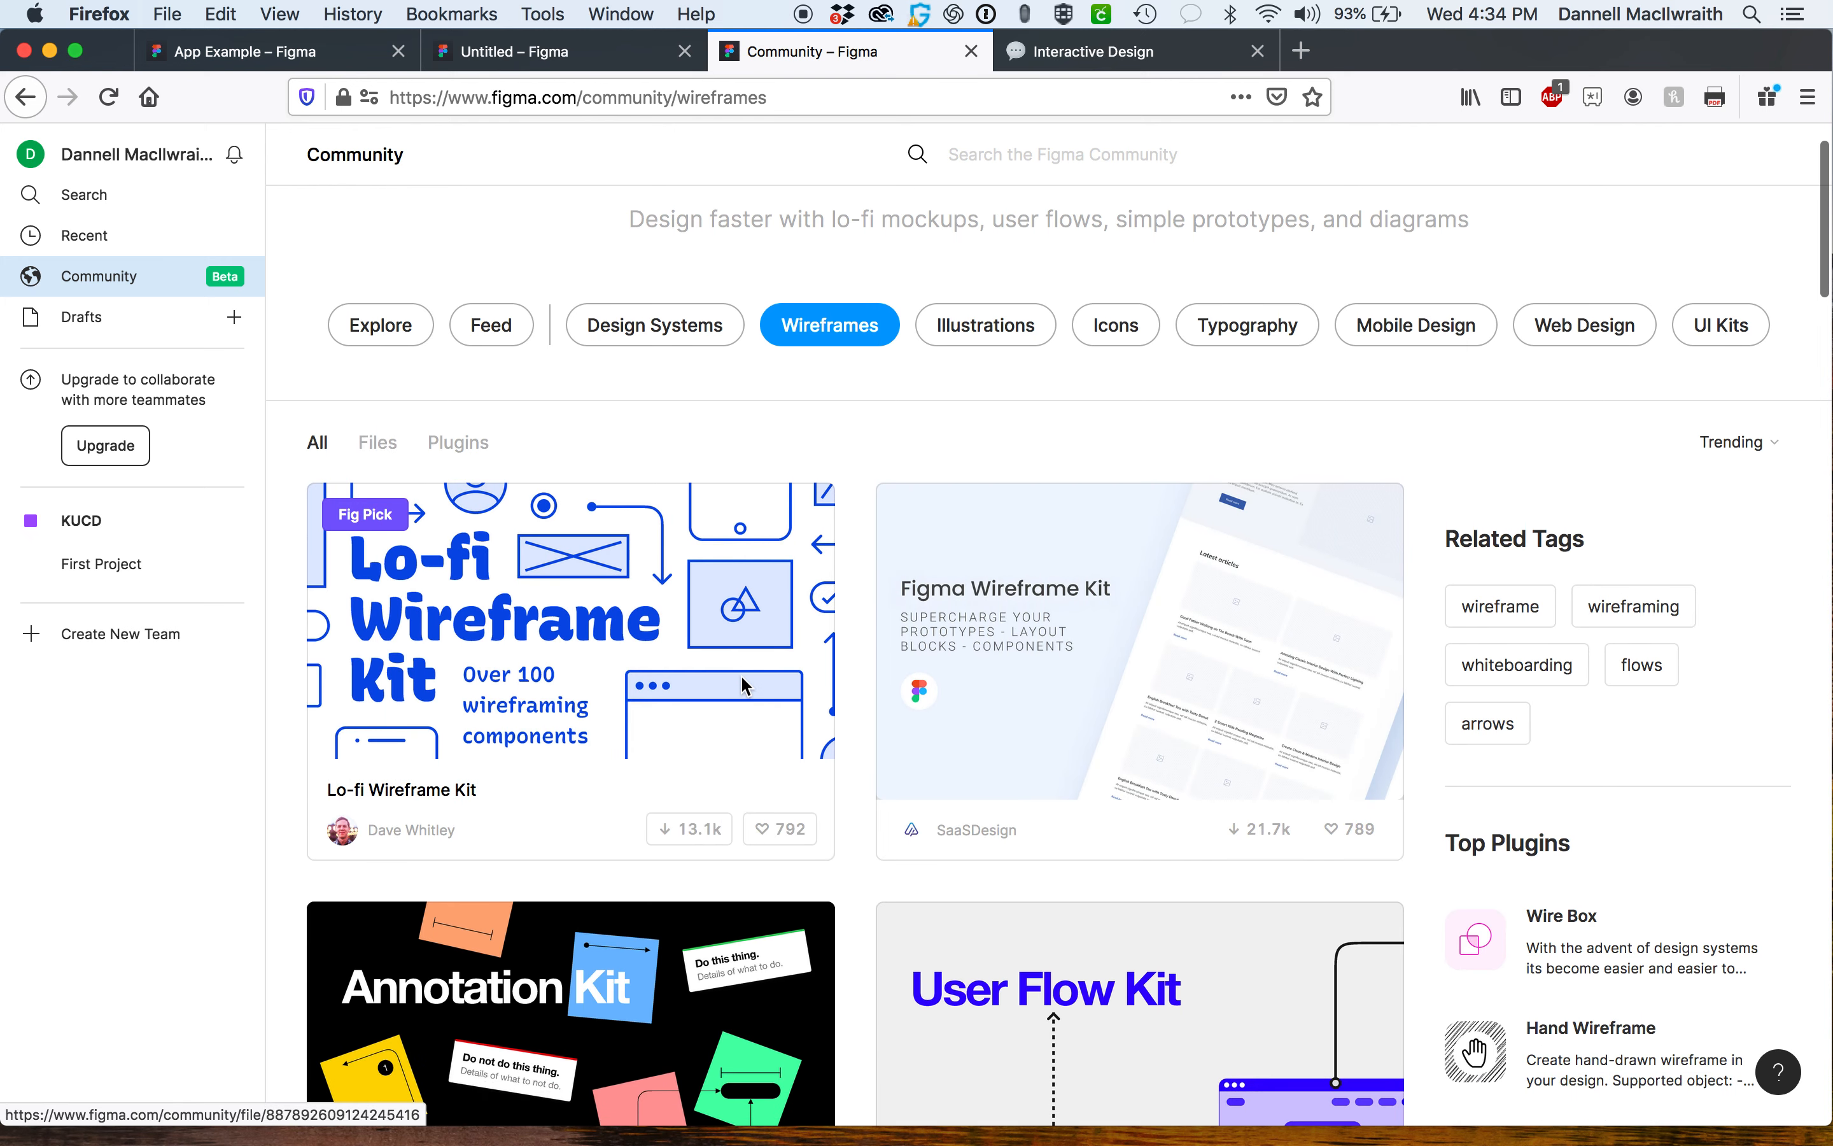
{"action": "scroll", "coordinate": [742, 682], "scroll_direction": "down", "scroll_amount": 1}
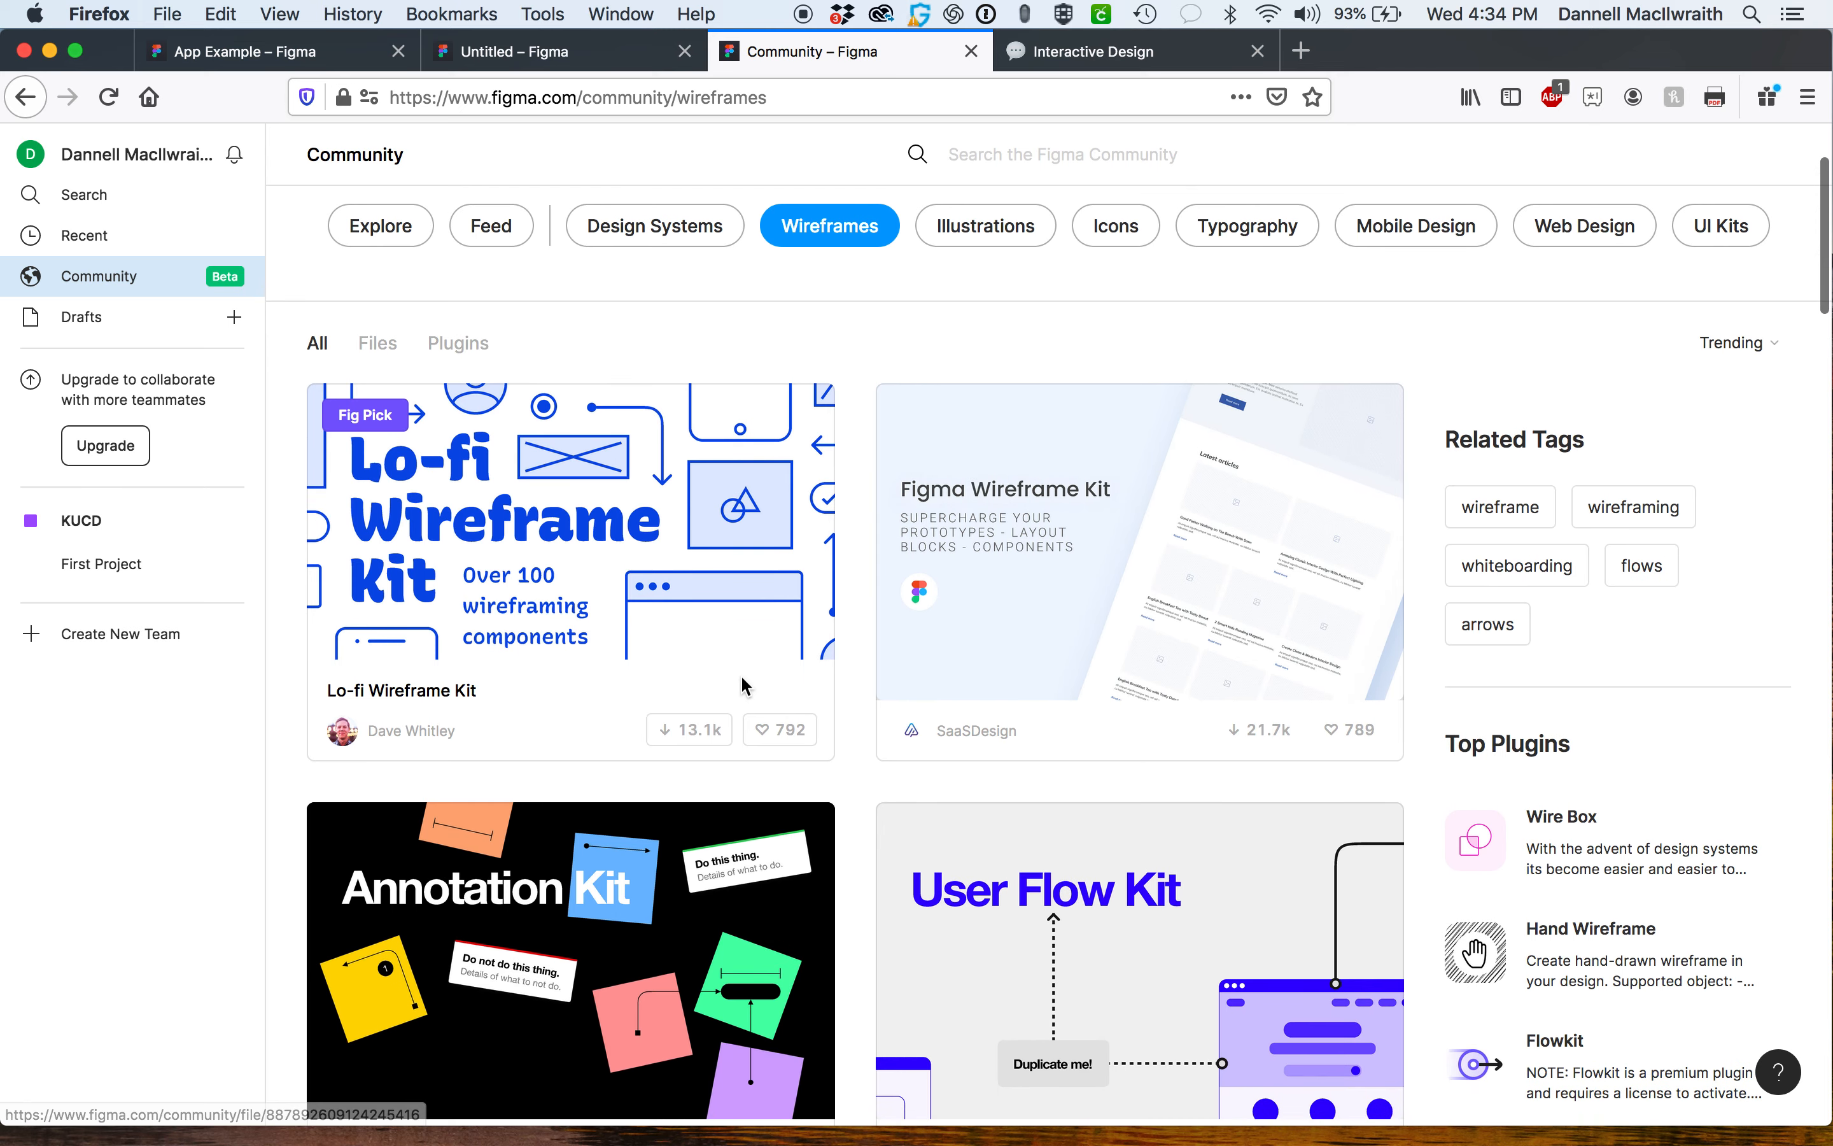
{"action": "scroll", "coordinate": [741, 677], "scroll_direction": "down", "scroll_amount": 2}
{"action": "scroll", "coordinate": [741, 677], "scroll_direction": "down", "scroll_amount": 1}
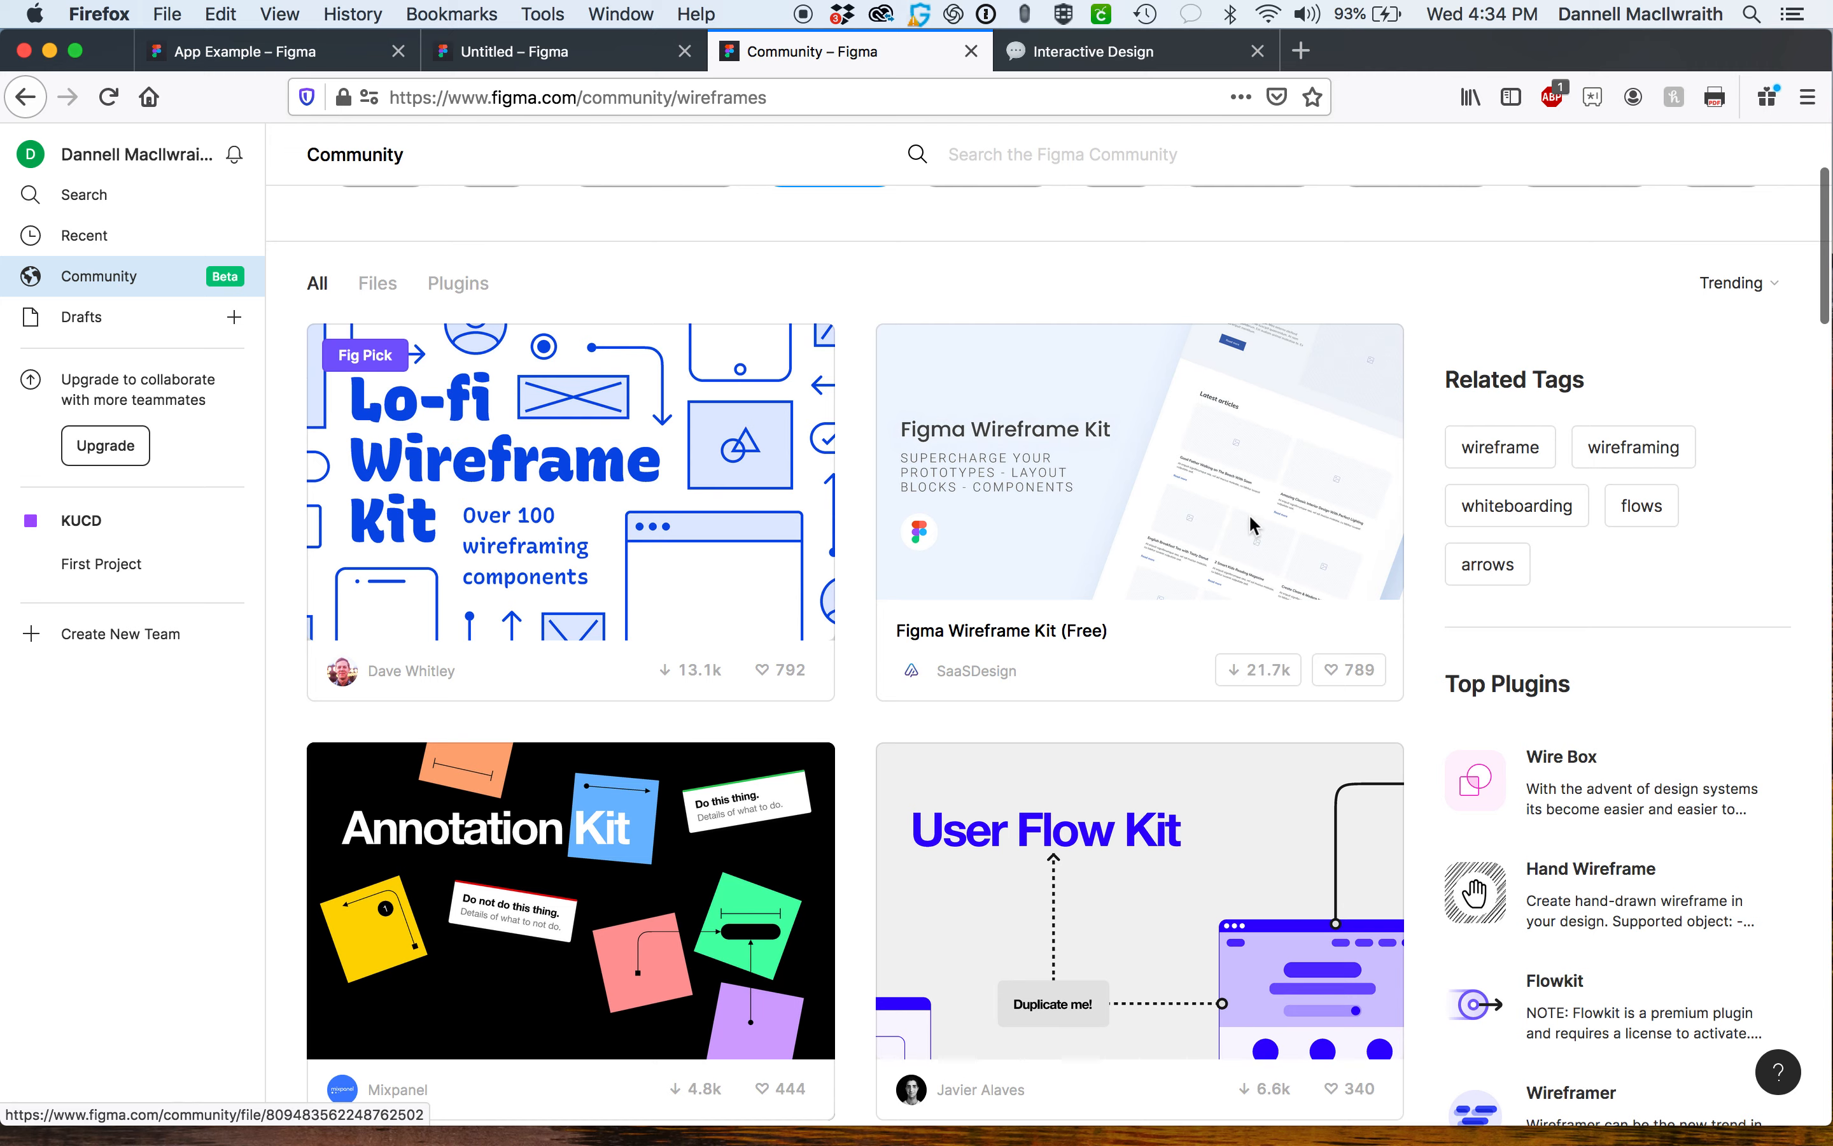
{"action": "scroll", "coordinate": [1145, 606], "scroll_direction": "down", "scroll_amount": 10}
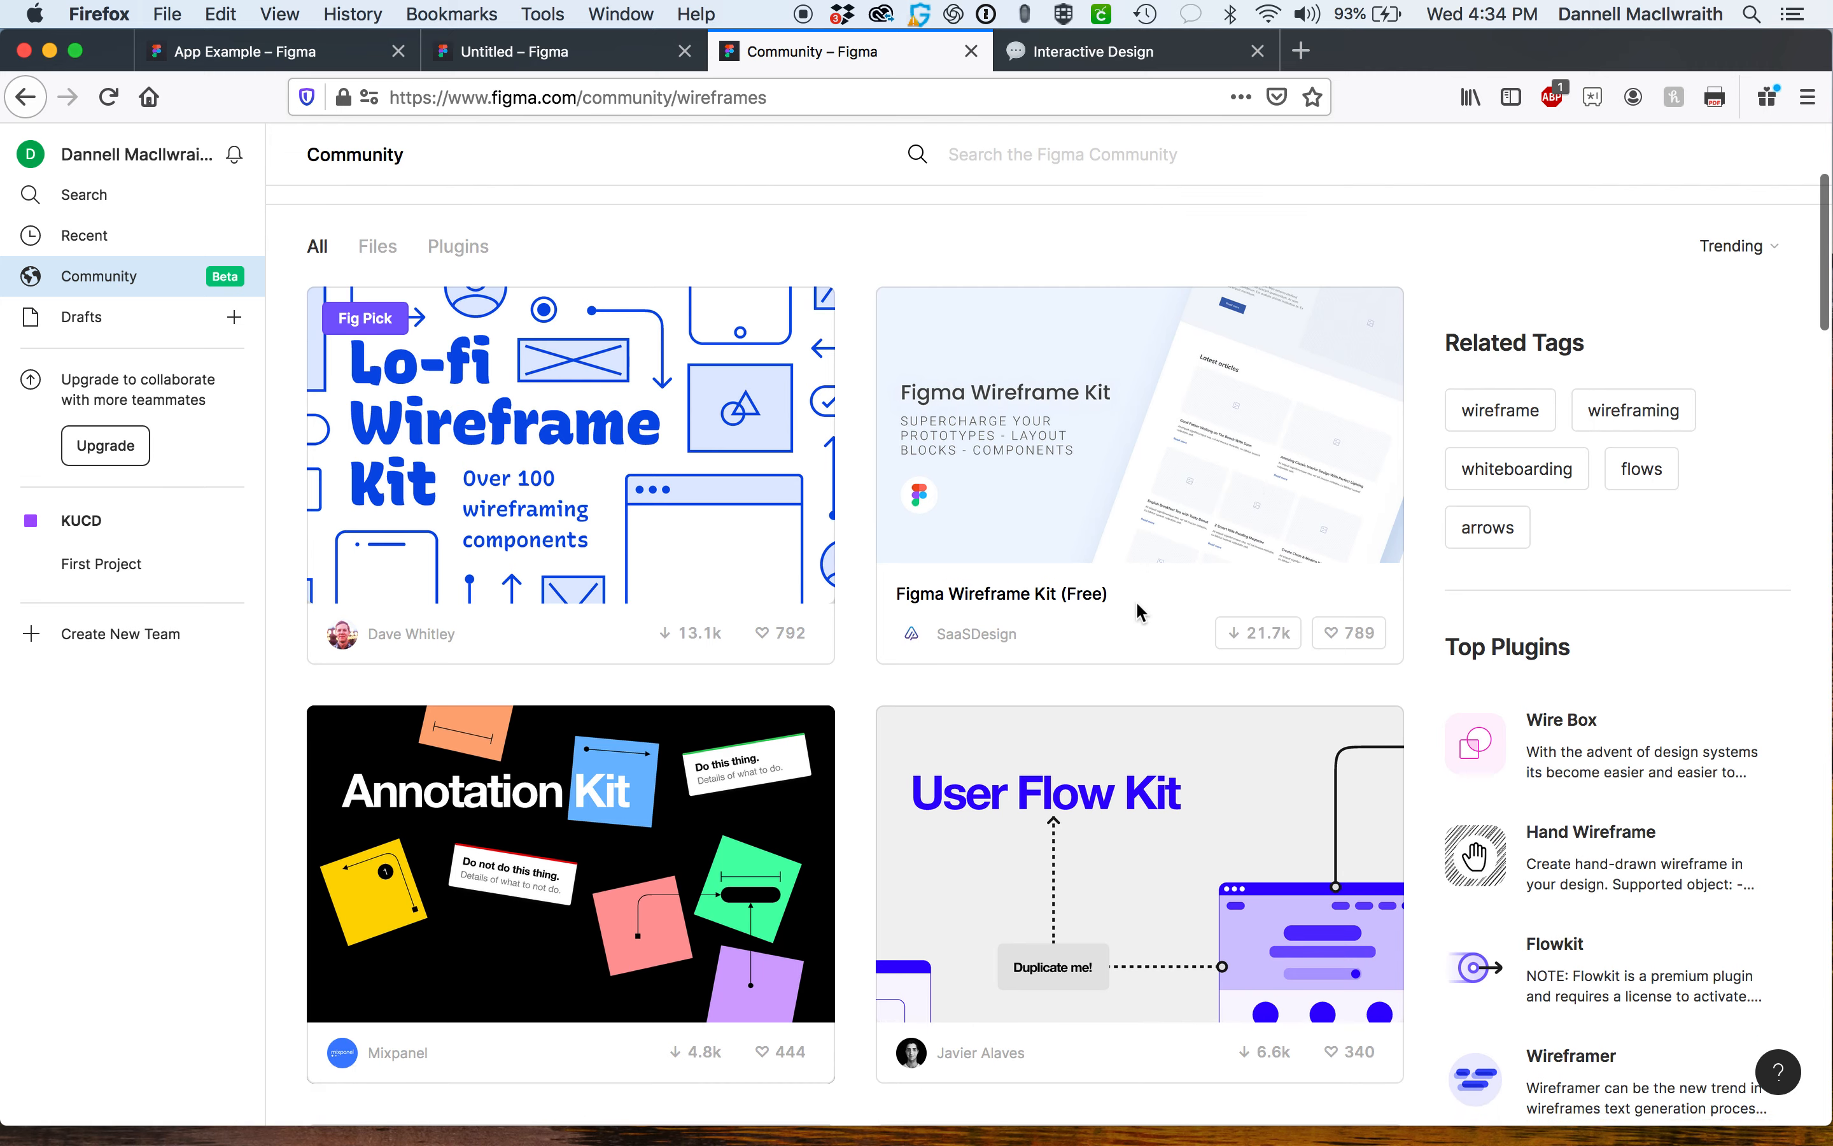
{"action": "scroll", "coordinate": [1139, 610], "scroll_direction": "down", "scroll_amount": 12}
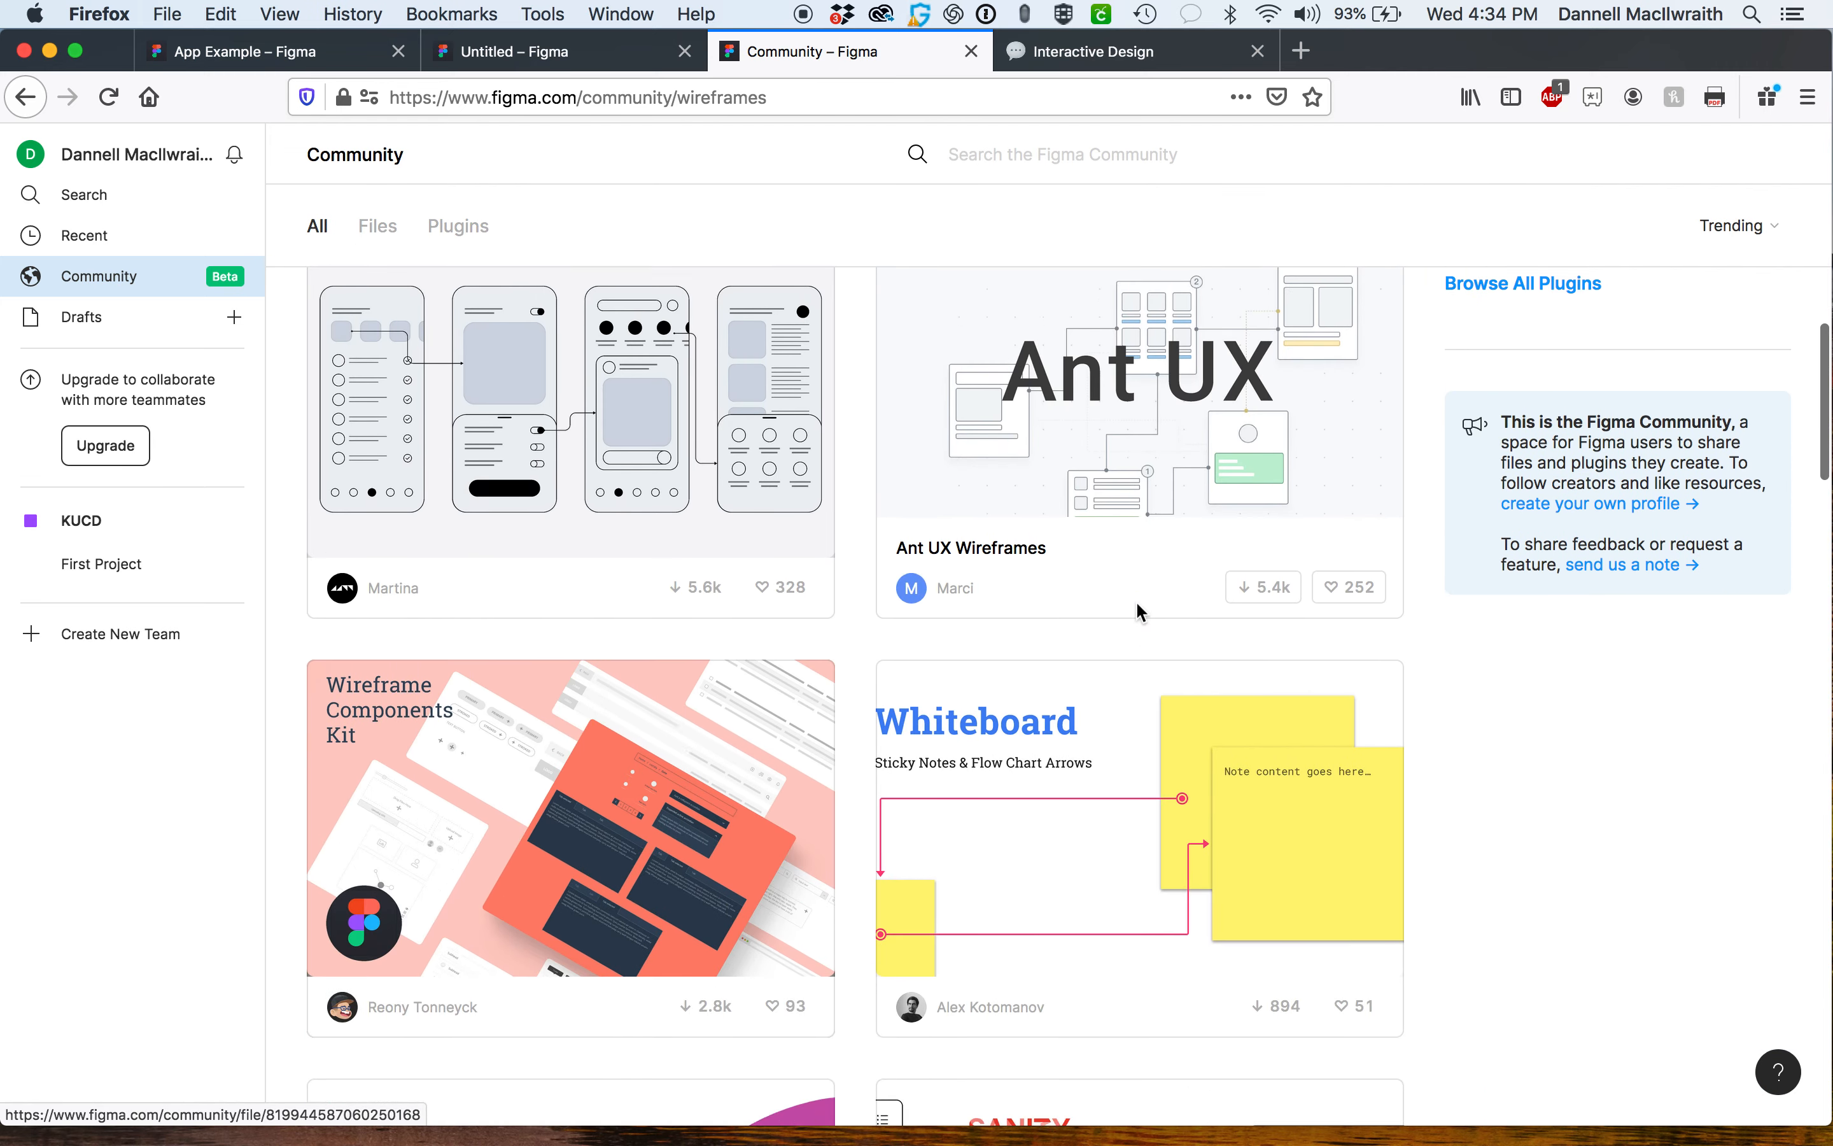
{"action": "scroll", "coordinate": [1139, 610], "scroll_direction": "down", "scroll_amount": 6}
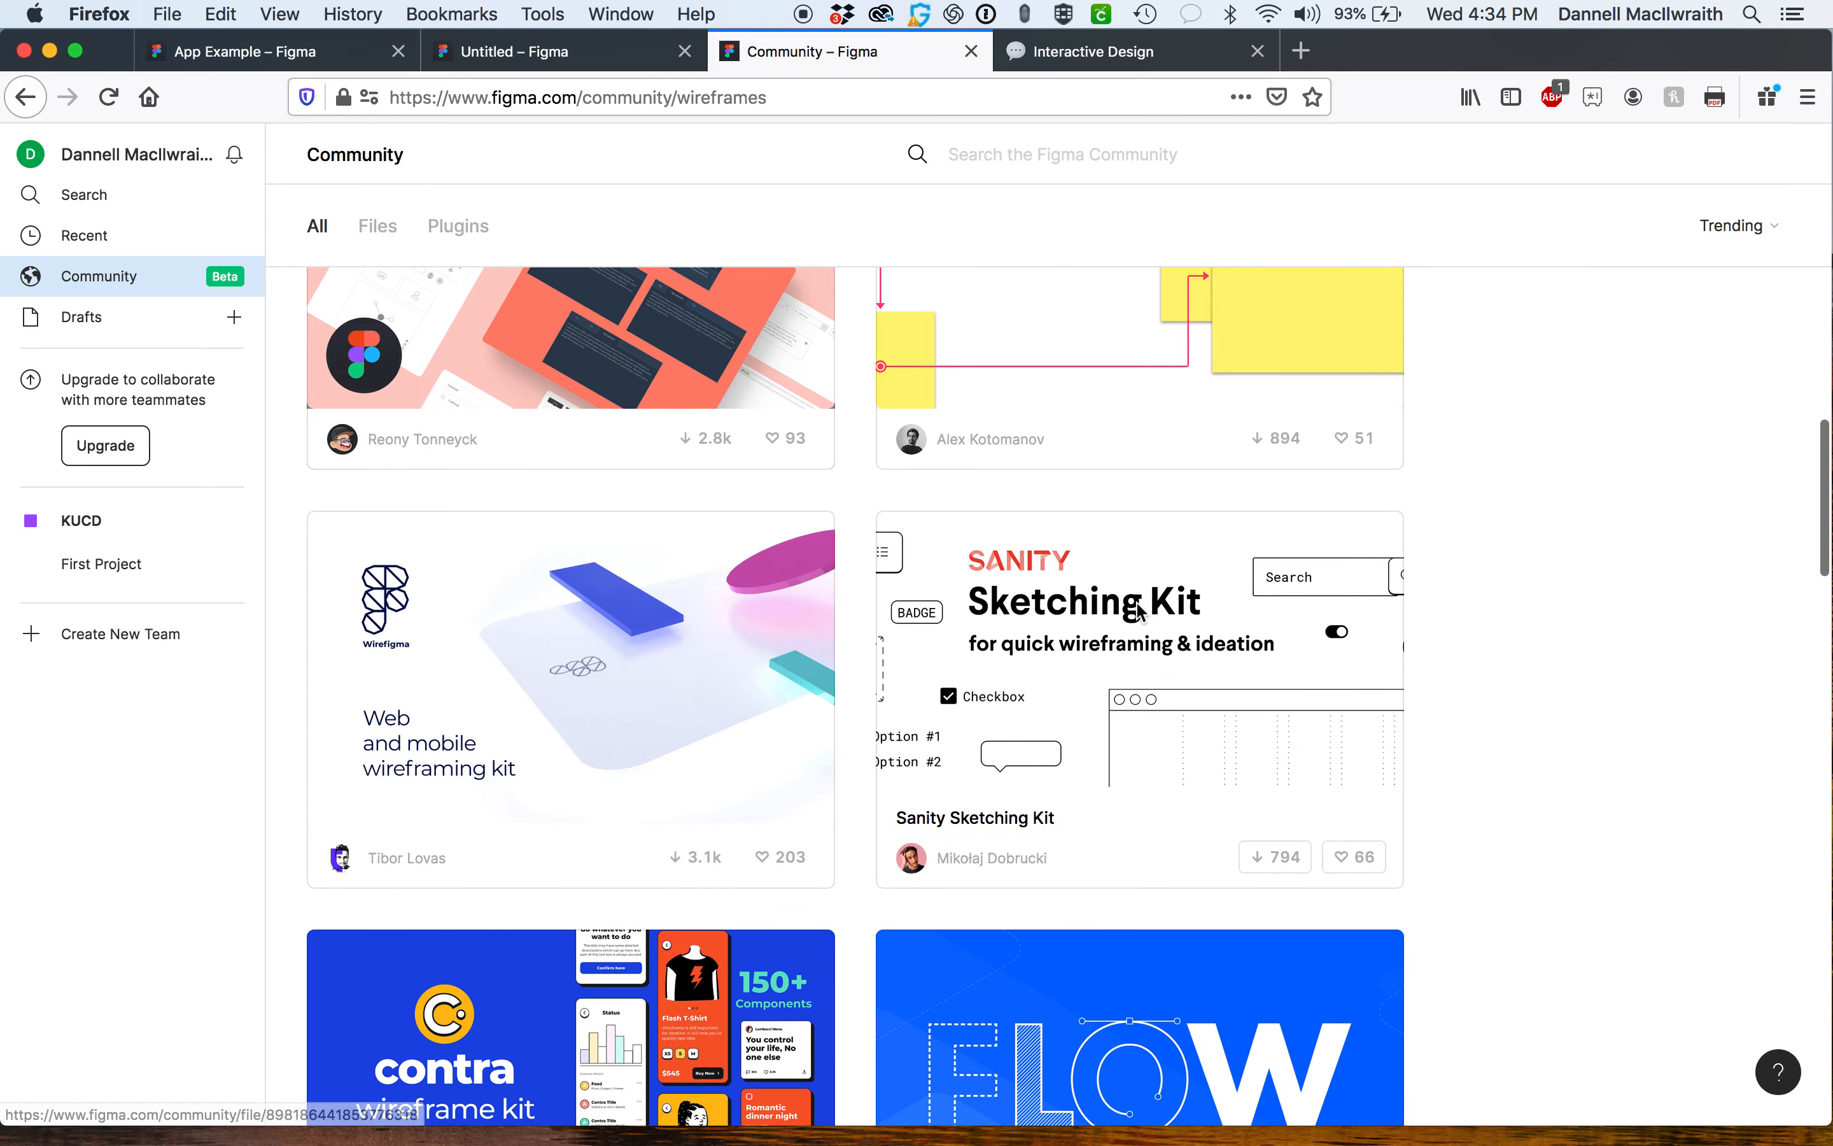
{"action": "scroll", "coordinate": [1140, 613], "scroll_direction": "down", "scroll_amount": 10}
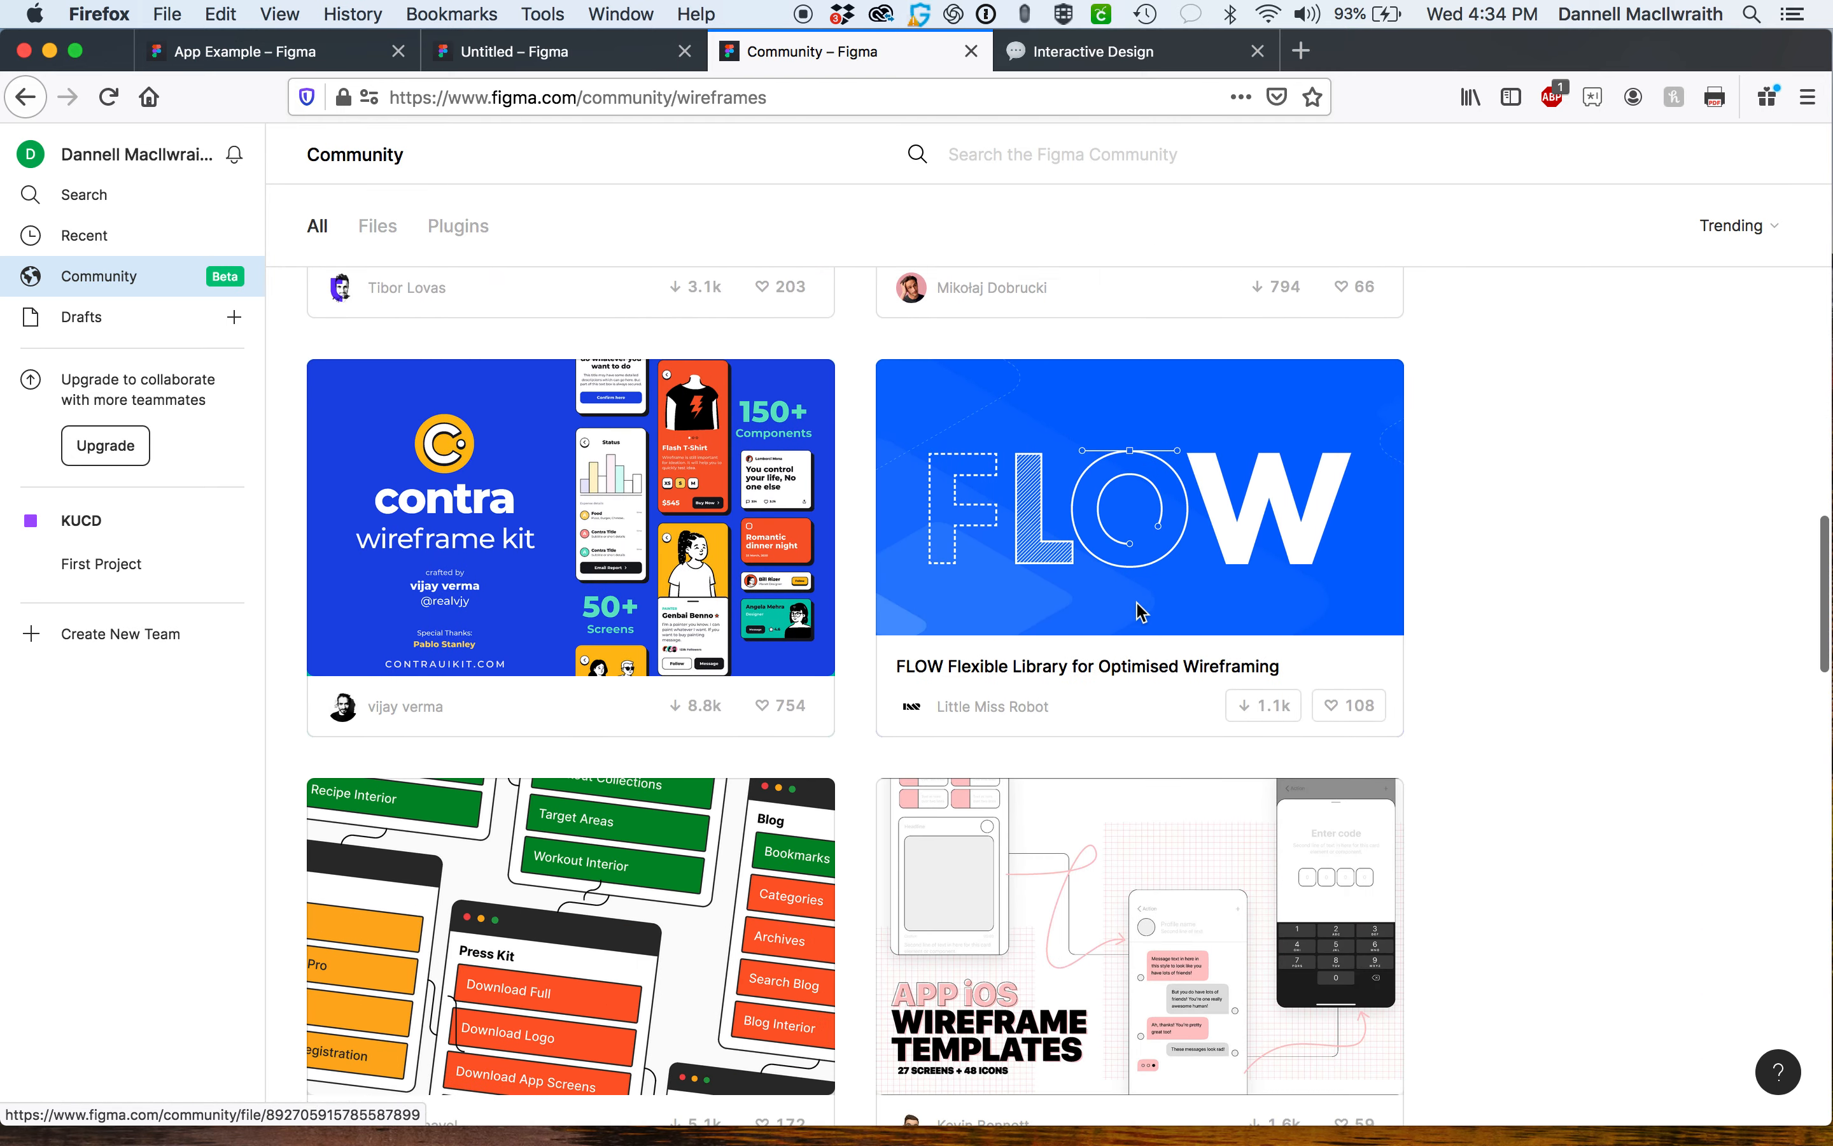
{"action": "scroll", "coordinate": [1139, 612], "scroll_direction": "down", "scroll_amount": 4}
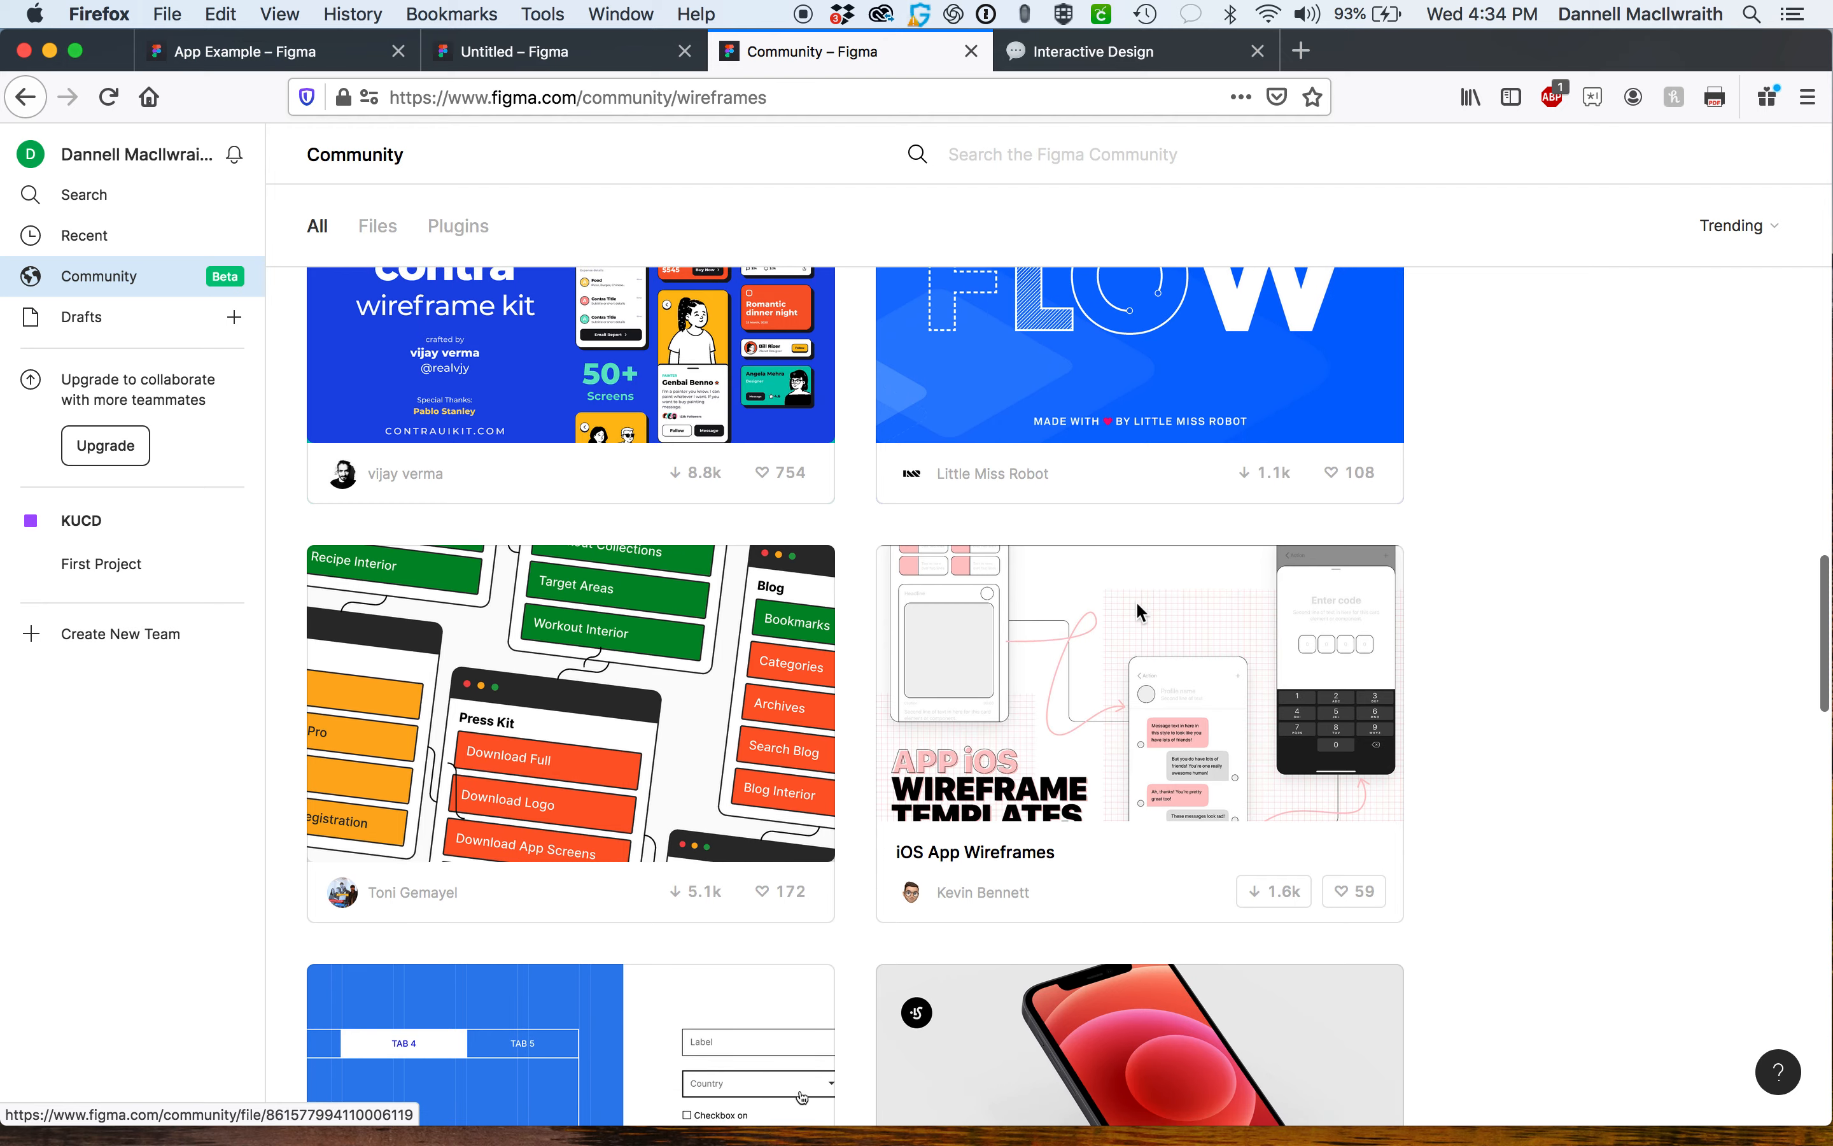
{"action": "scroll", "coordinate": [1139, 611], "scroll_direction": "down", "scroll_amount": 8}
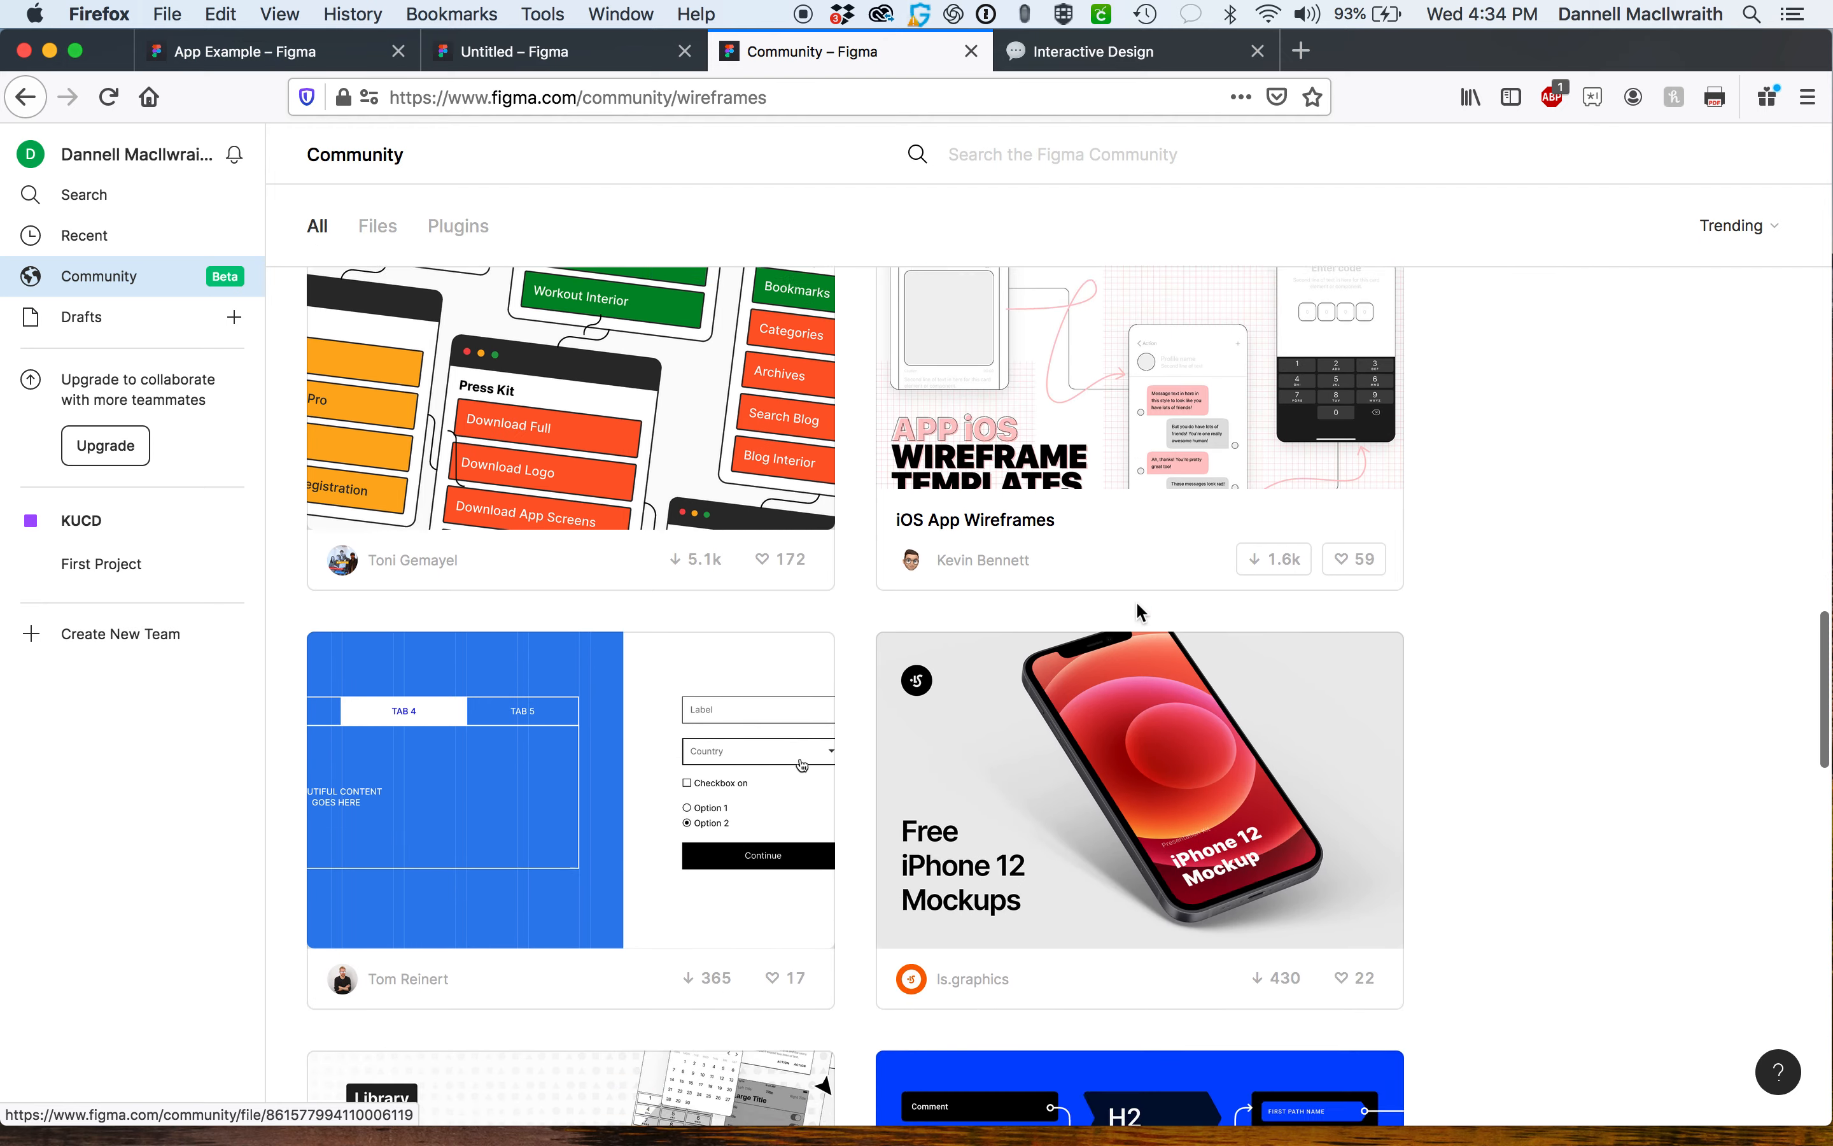
{"action": "scroll", "coordinate": [1139, 612], "scroll_direction": "up", "scroll_amount": 20}
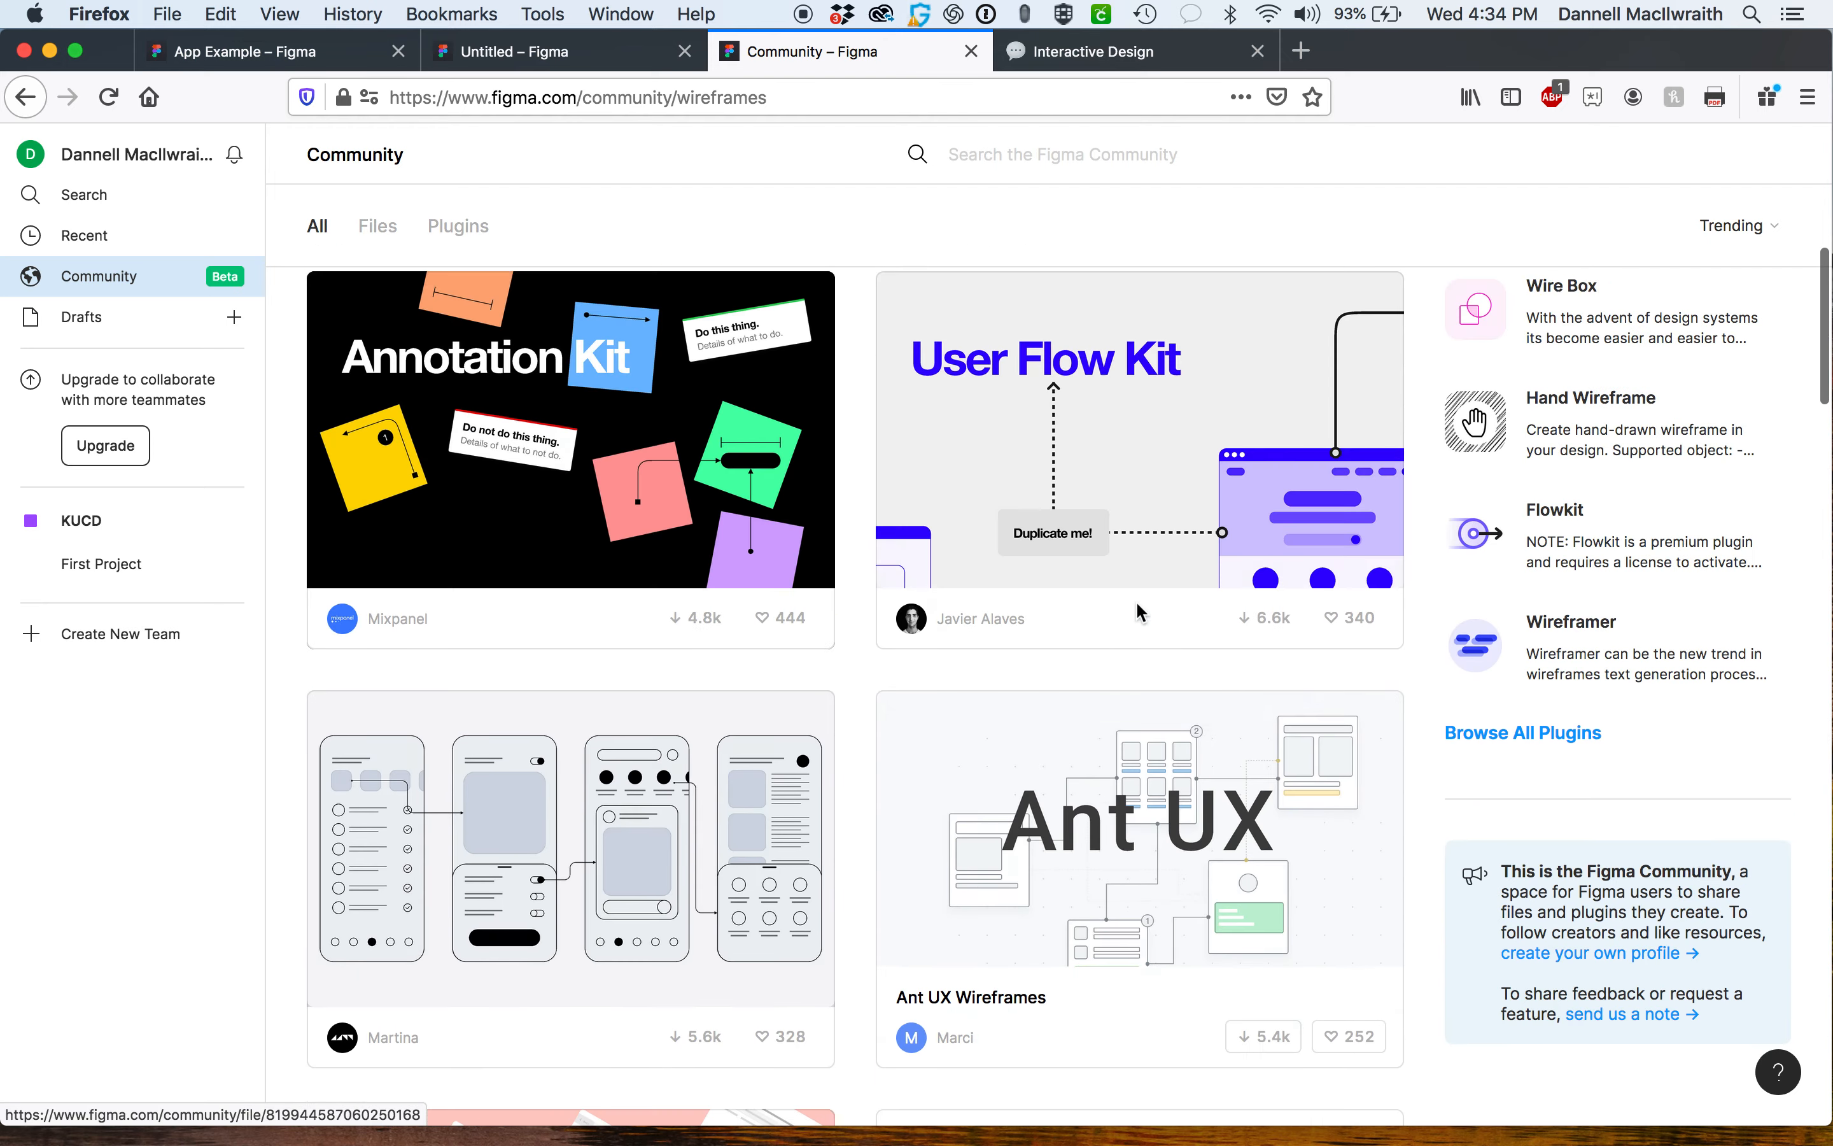
{"action": "scroll", "coordinate": [1137, 610], "scroll_direction": "up", "scroll_amount": 4}
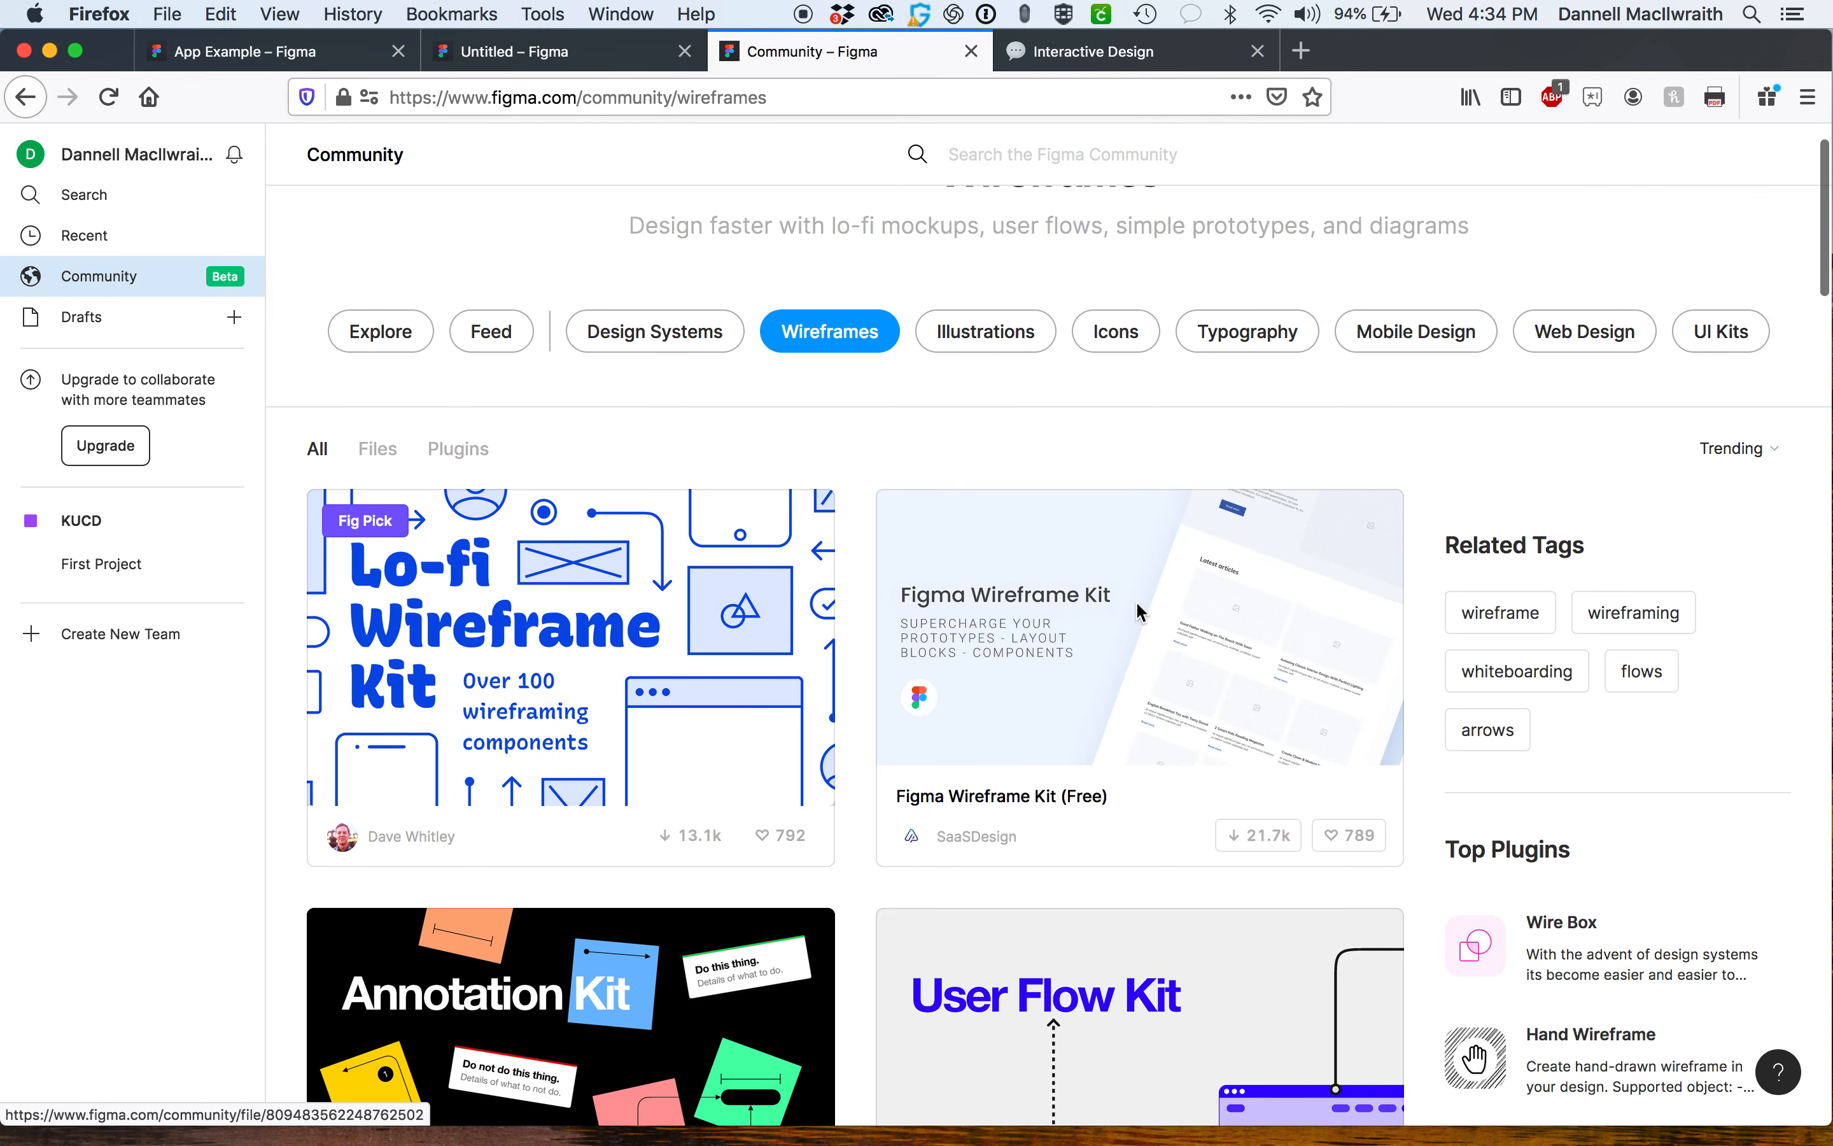
Open the Wireframing in Figma file from recent files and examine its wireframe sections across the canvas.
{"action": "left_click", "coordinate": [107, 235]}
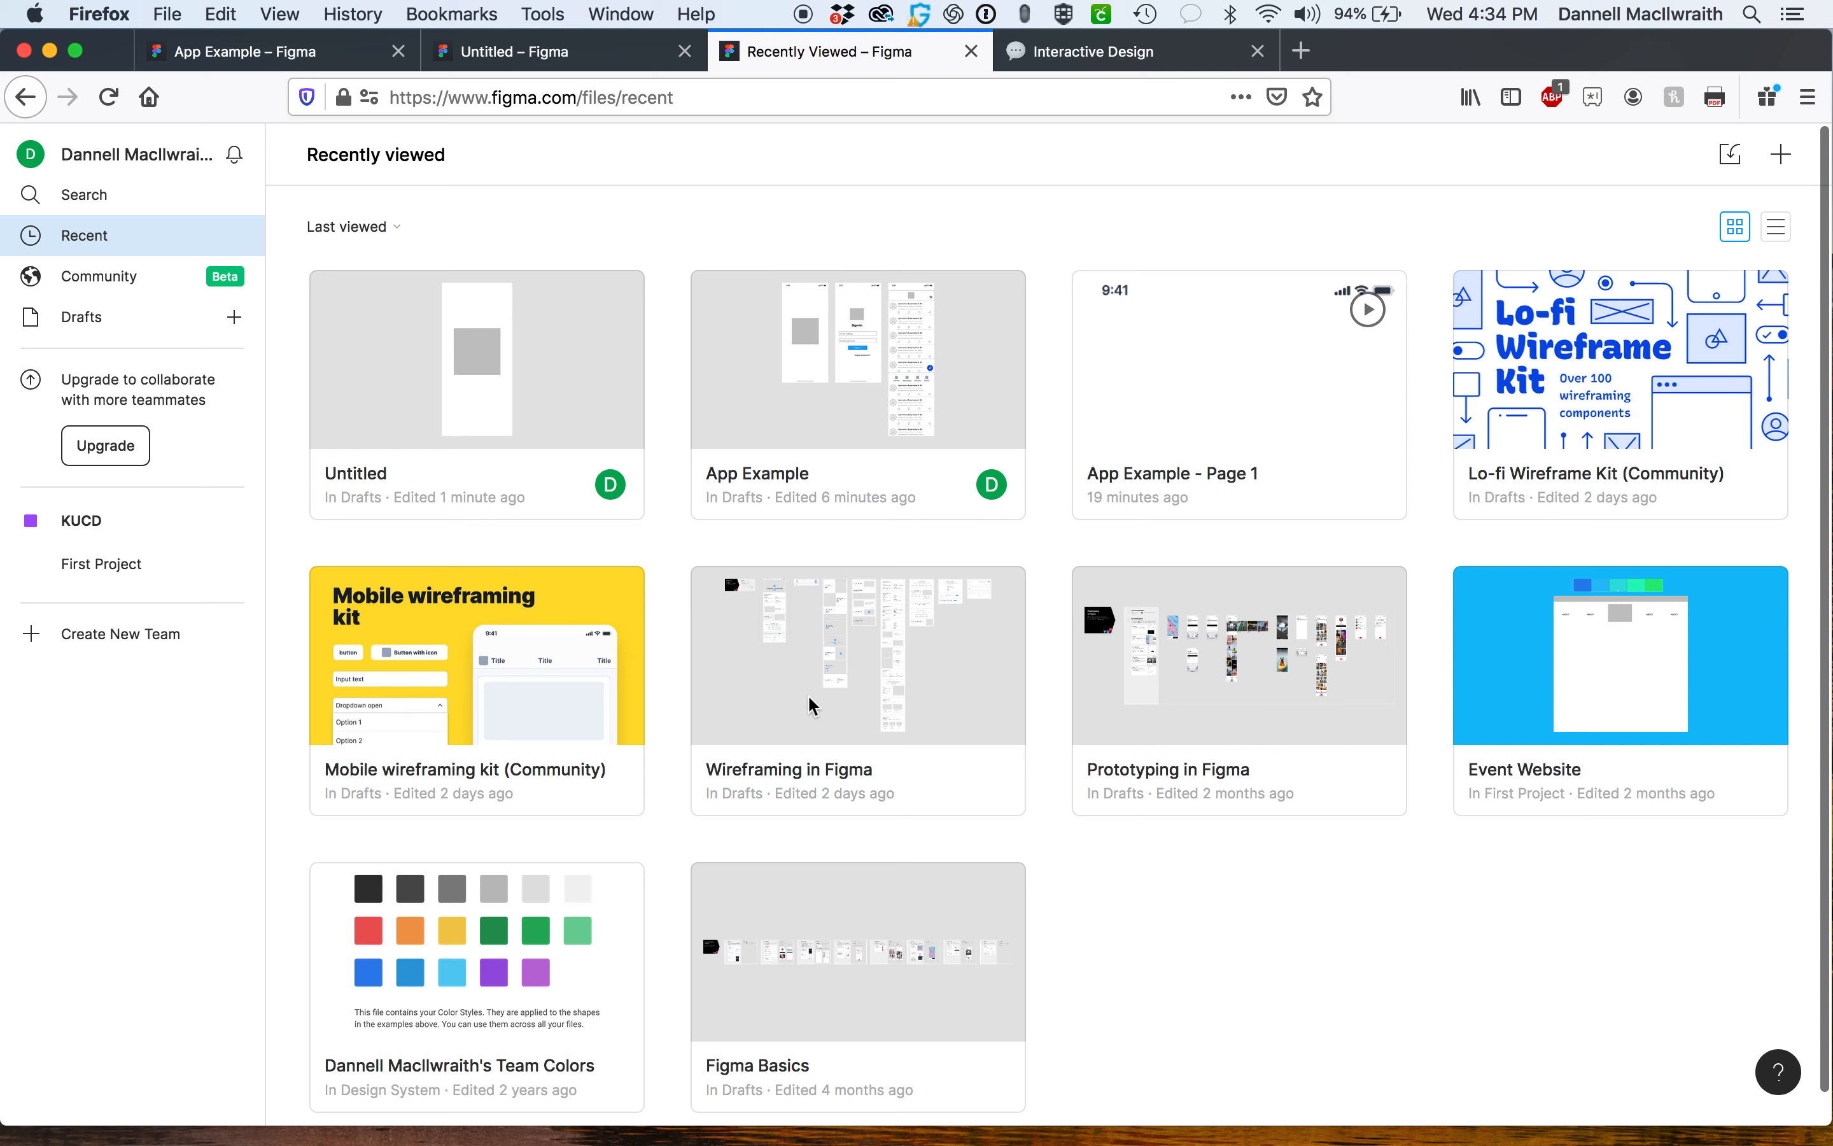
{"action": "double_click", "coordinate": [849, 663]}
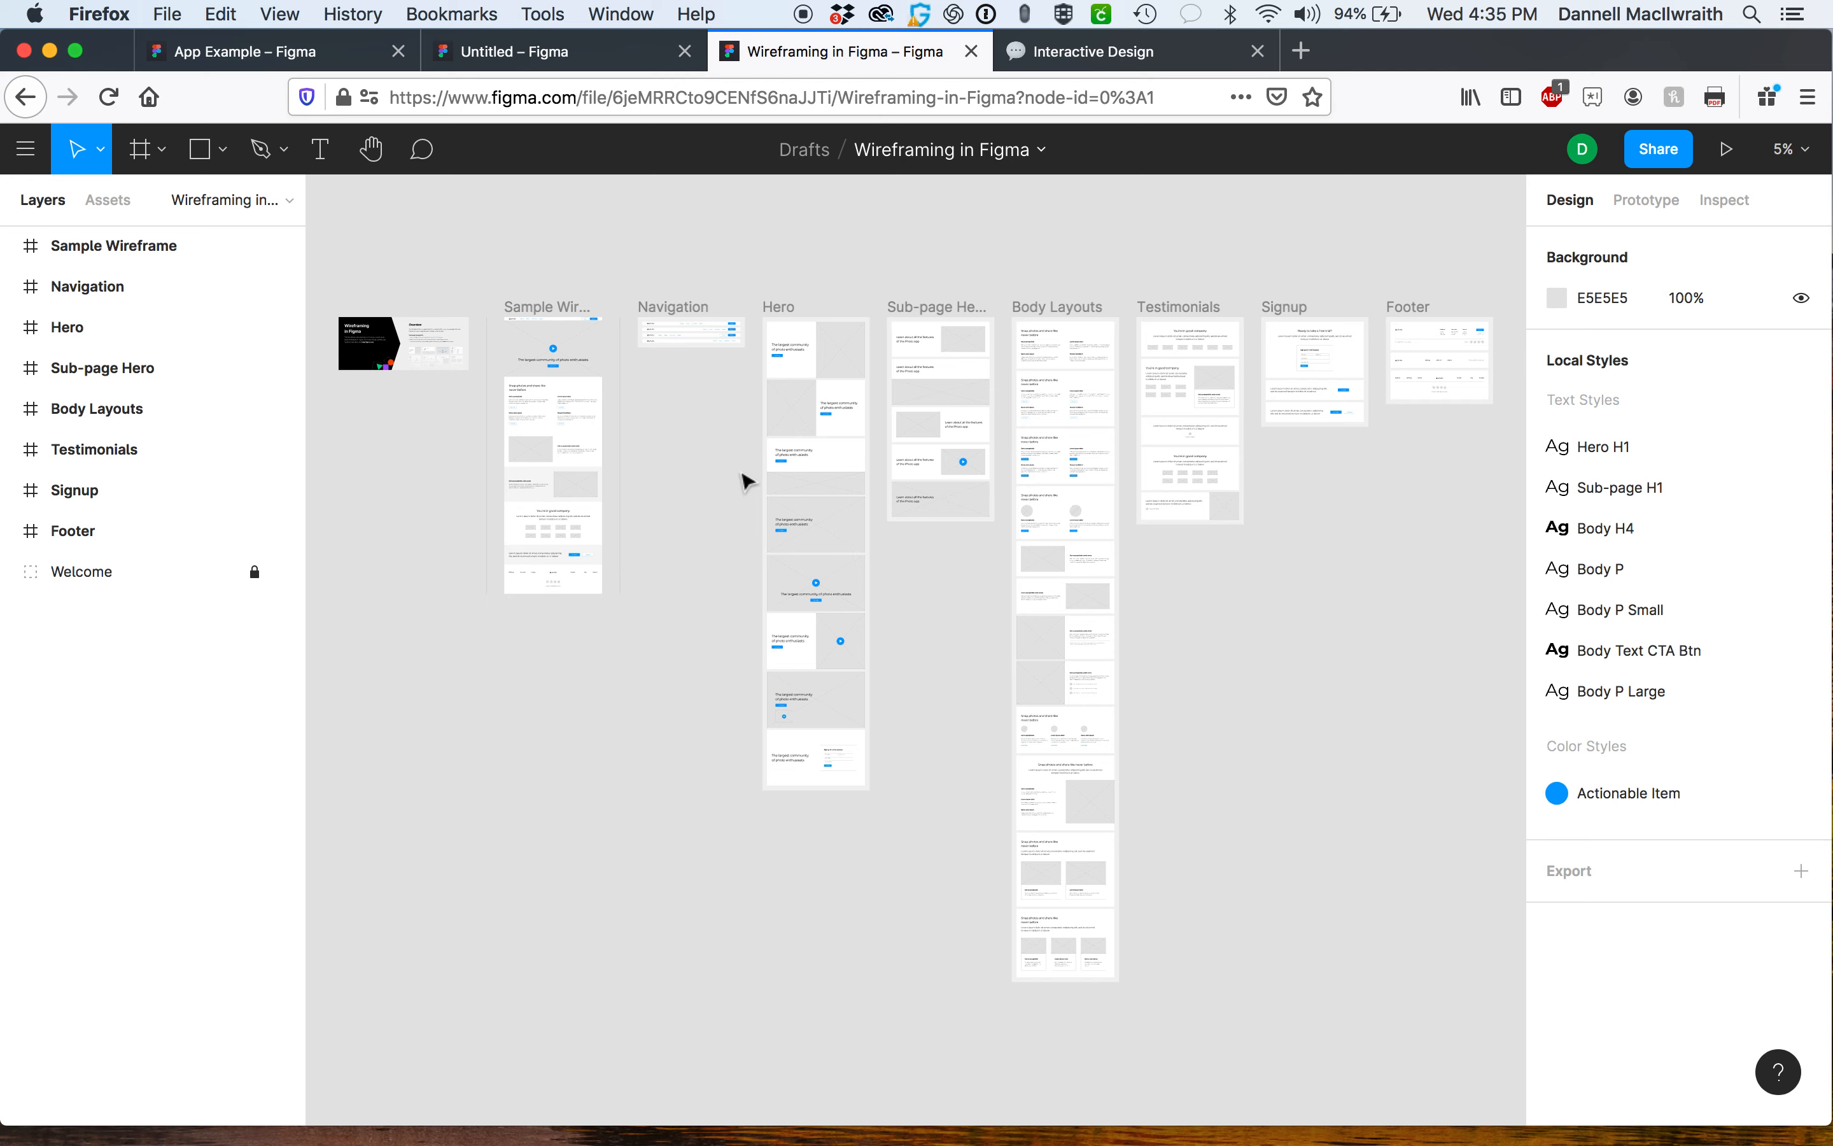
{"action": "scroll", "coordinate": [743, 479], "scroll_direction": "up", "scroll_amount": 5}
{"action": "scroll", "coordinate": [742, 479], "scroll_direction": "right", "scroll_amount": 10}
{"action": "scroll", "coordinate": [743, 479], "scroll_direction": "up", "scroll_amount": 5}
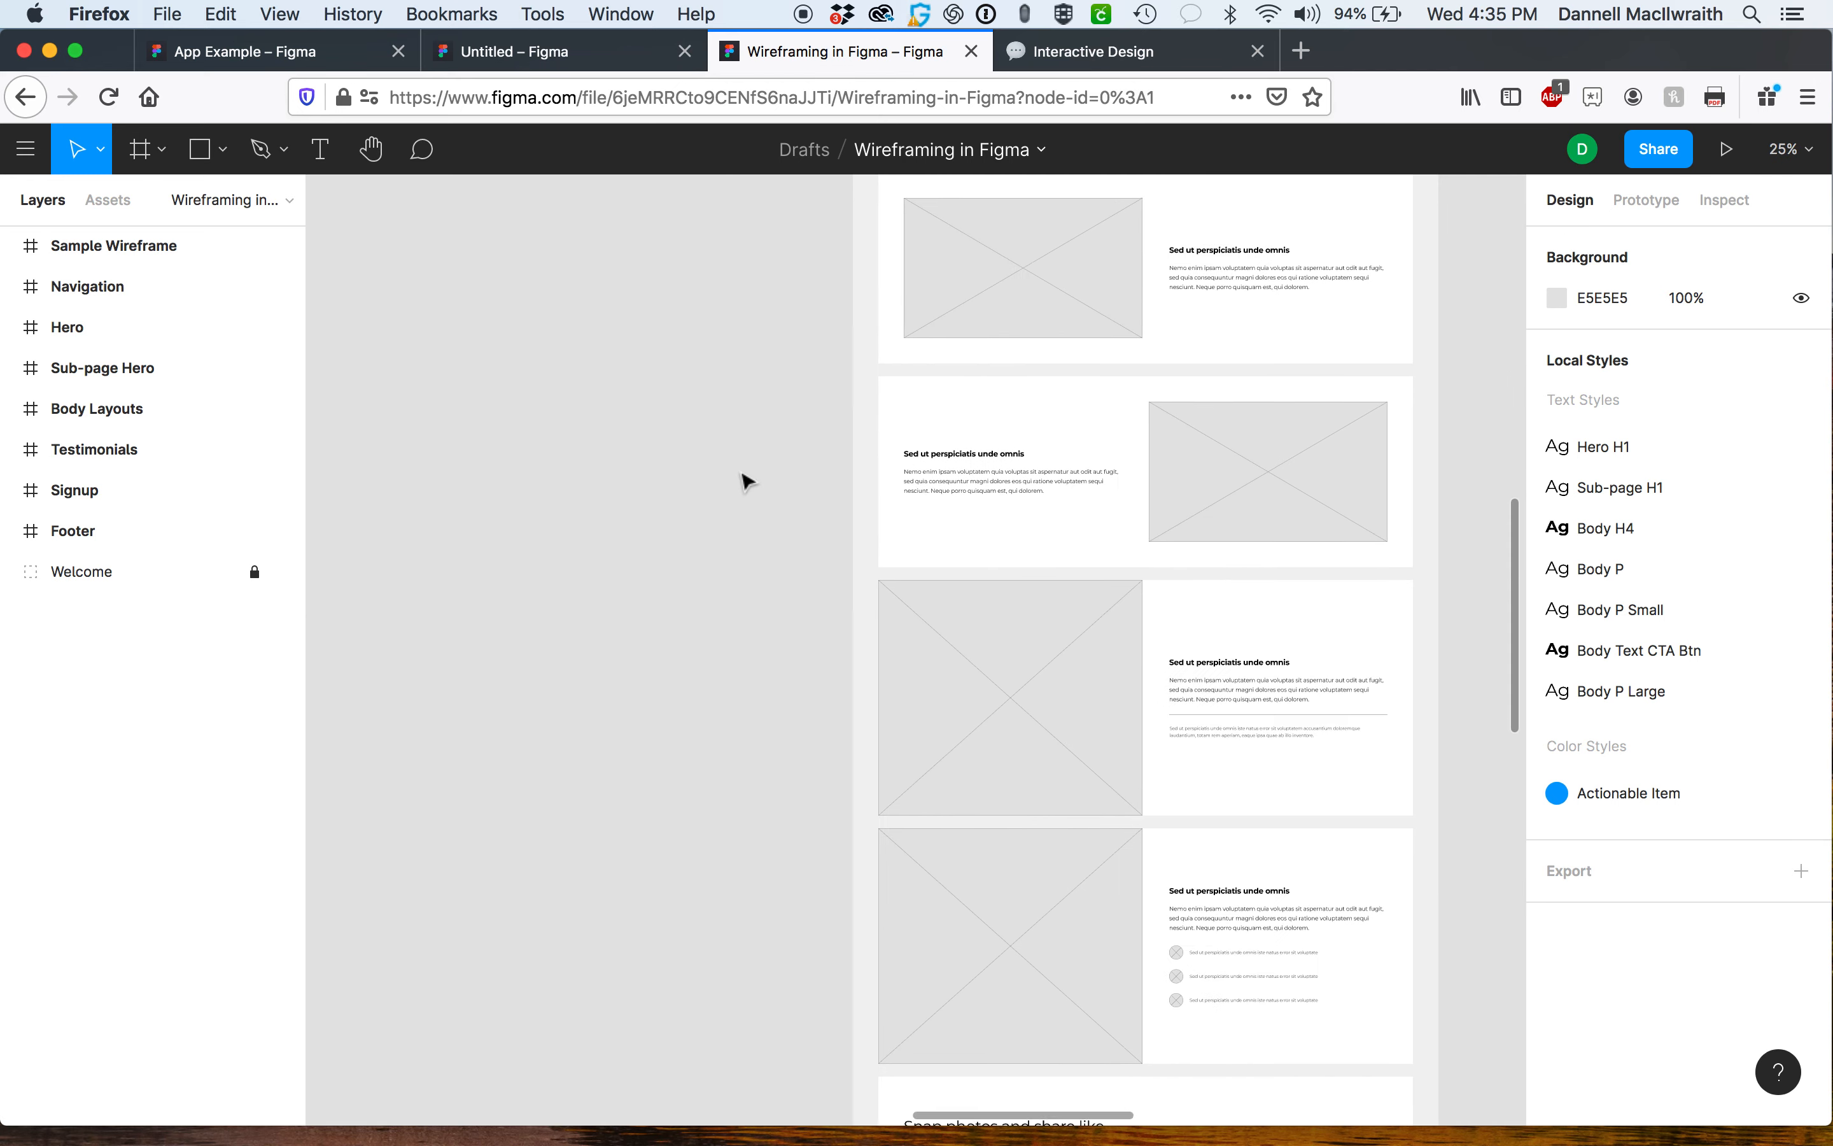
{"action": "scroll", "coordinate": [741, 473], "scroll_direction": "up", "scroll_amount": 3}
{"action": "scroll", "coordinate": [740, 473], "scroll_direction": "right", "scroll_amount": 2}
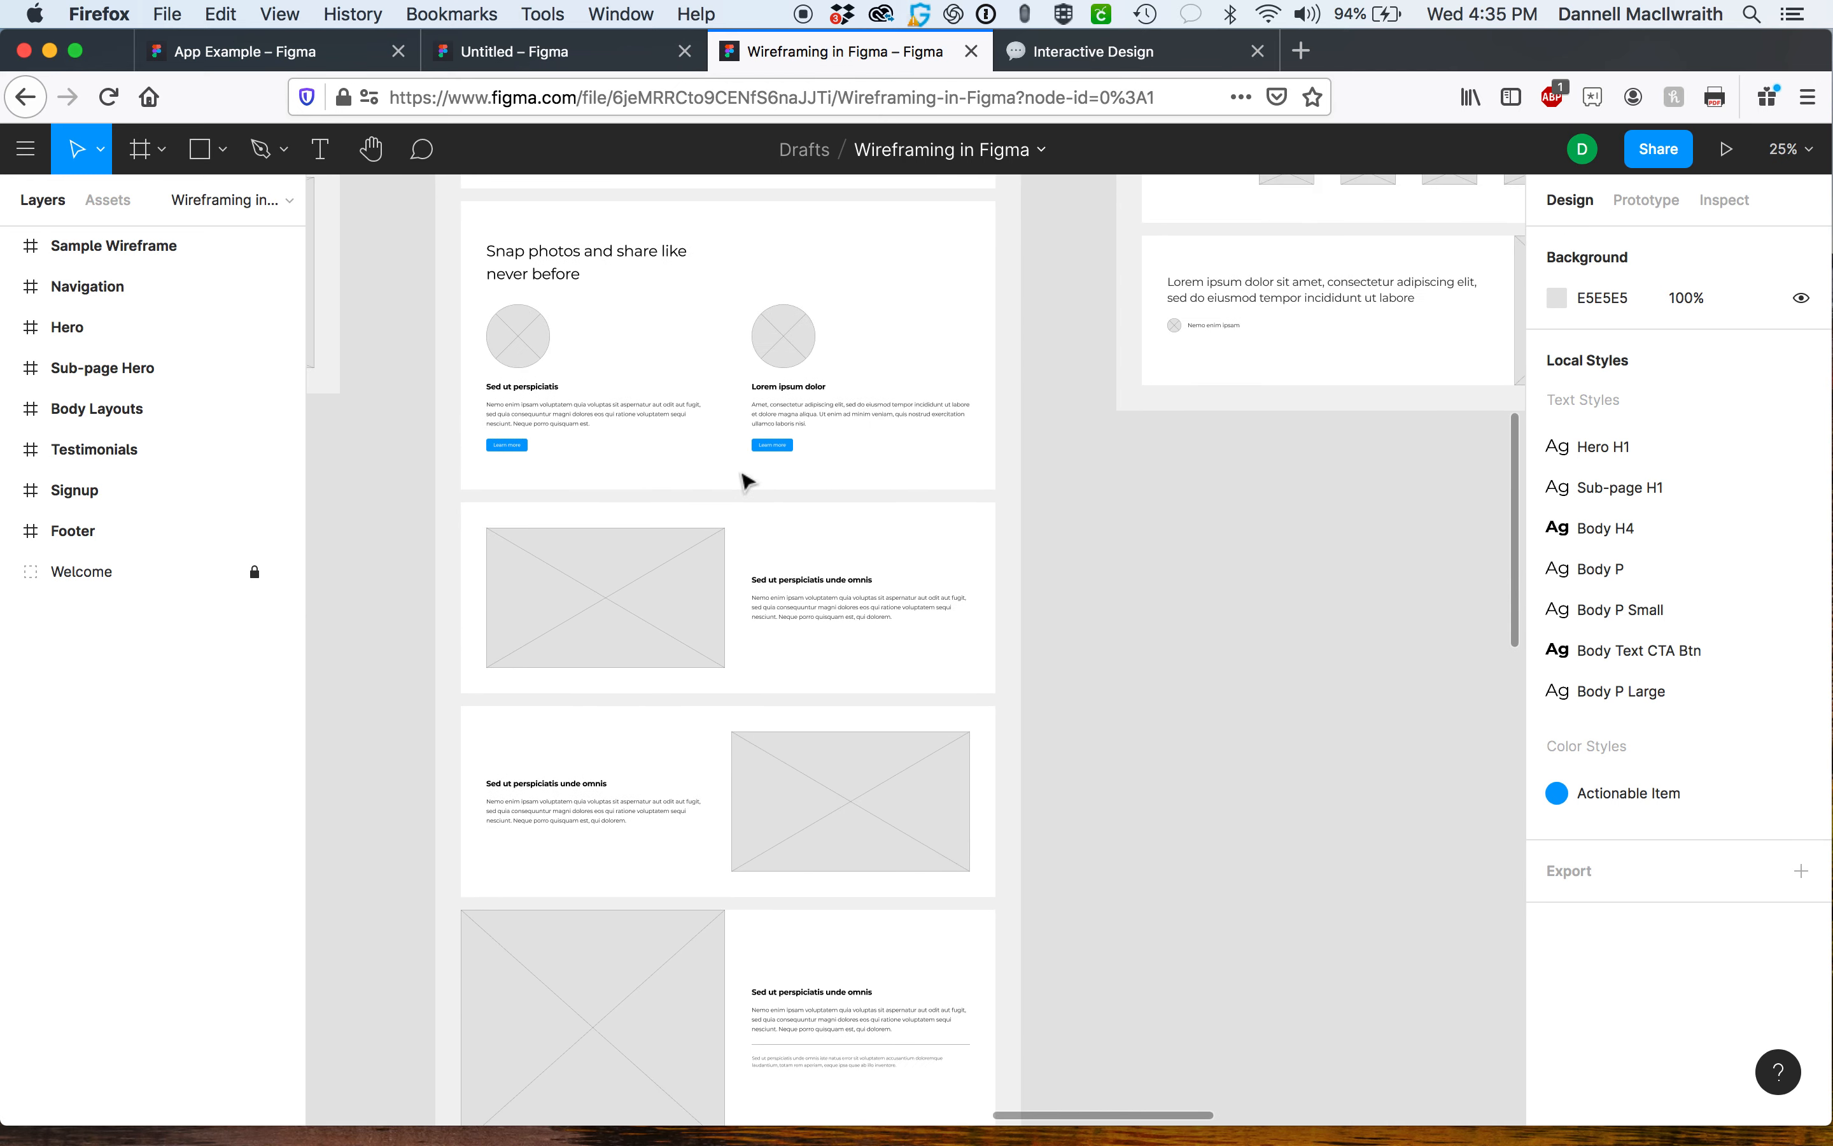
{"action": "scroll", "coordinate": [773, 450], "scroll_direction": "right", "scroll_amount": 15}
{"action": "scroll", "coordinate": [773, 451], "scroll_direction": "up", "scroll_amount": 6}
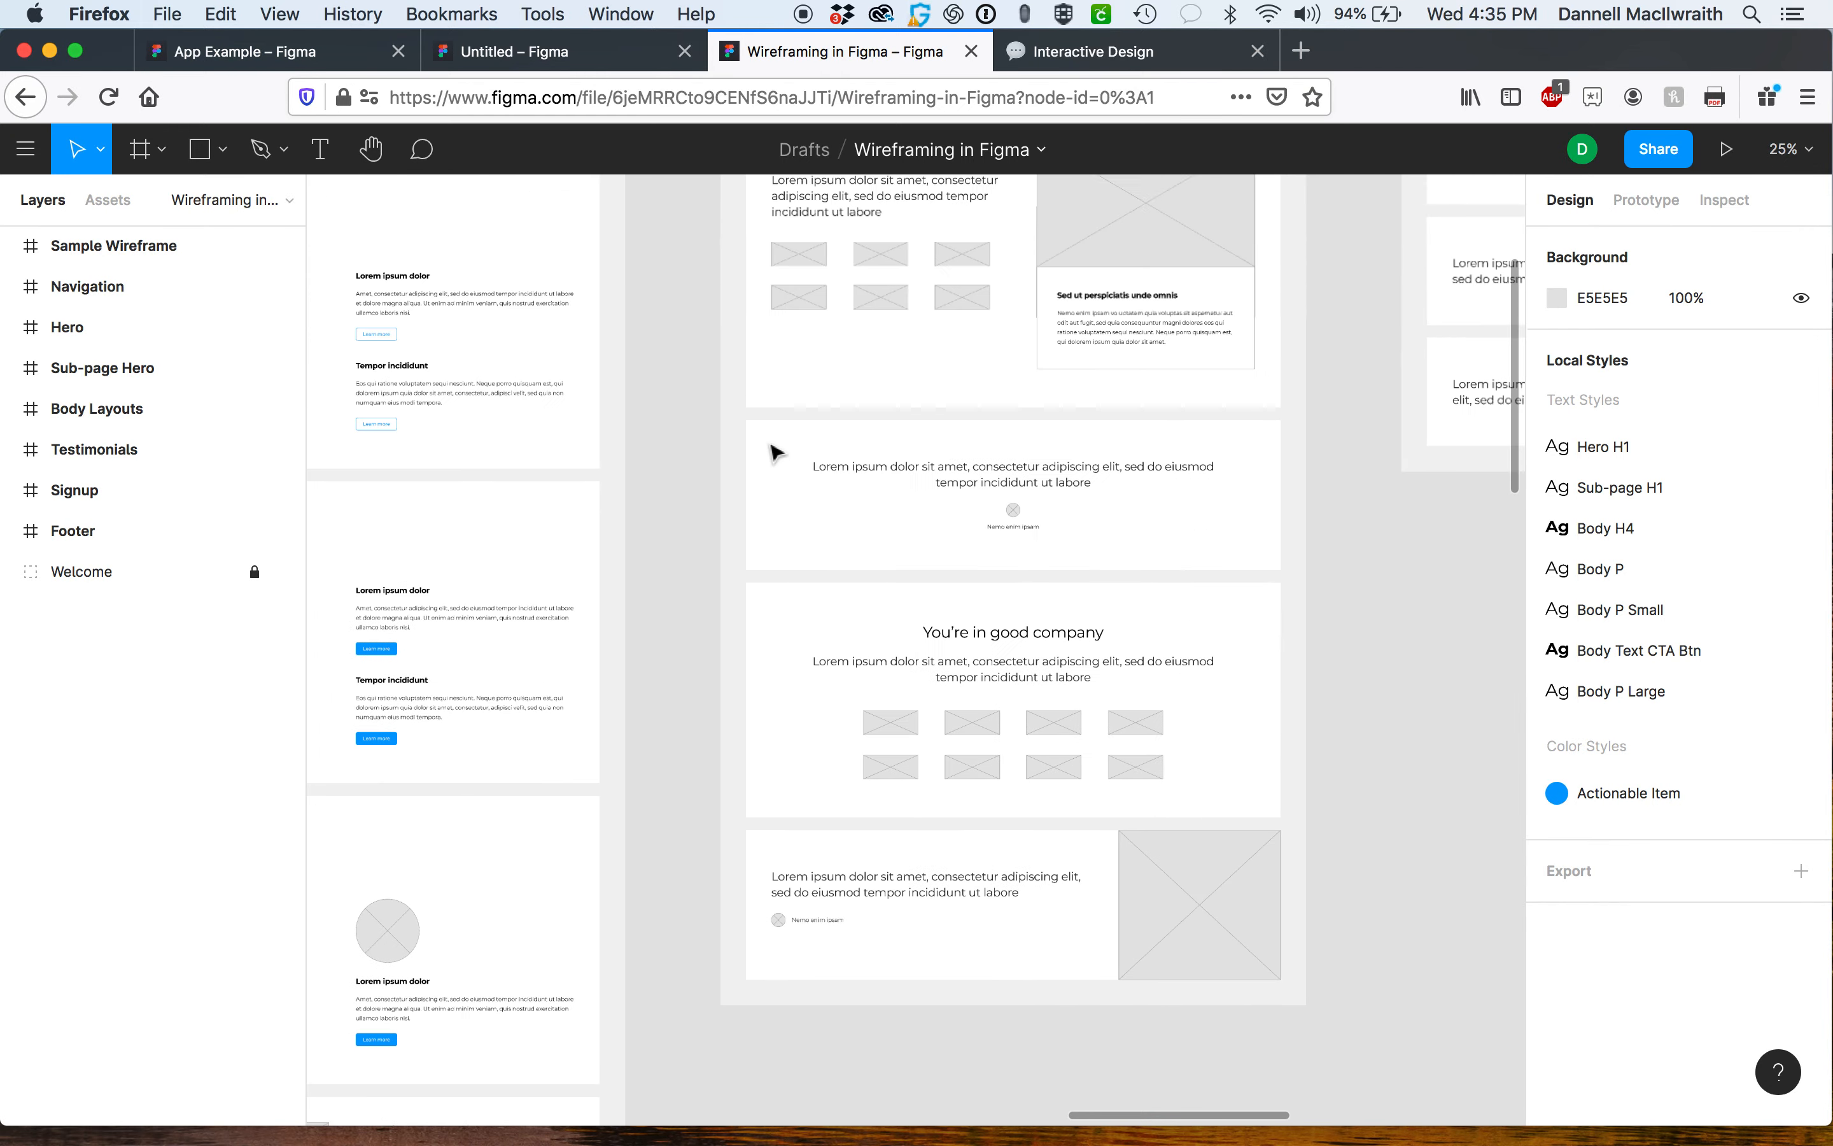
{"action": "scroll", "coordinate": [773, 453], "scroll_direction": "right", "scroll_amount": 5}
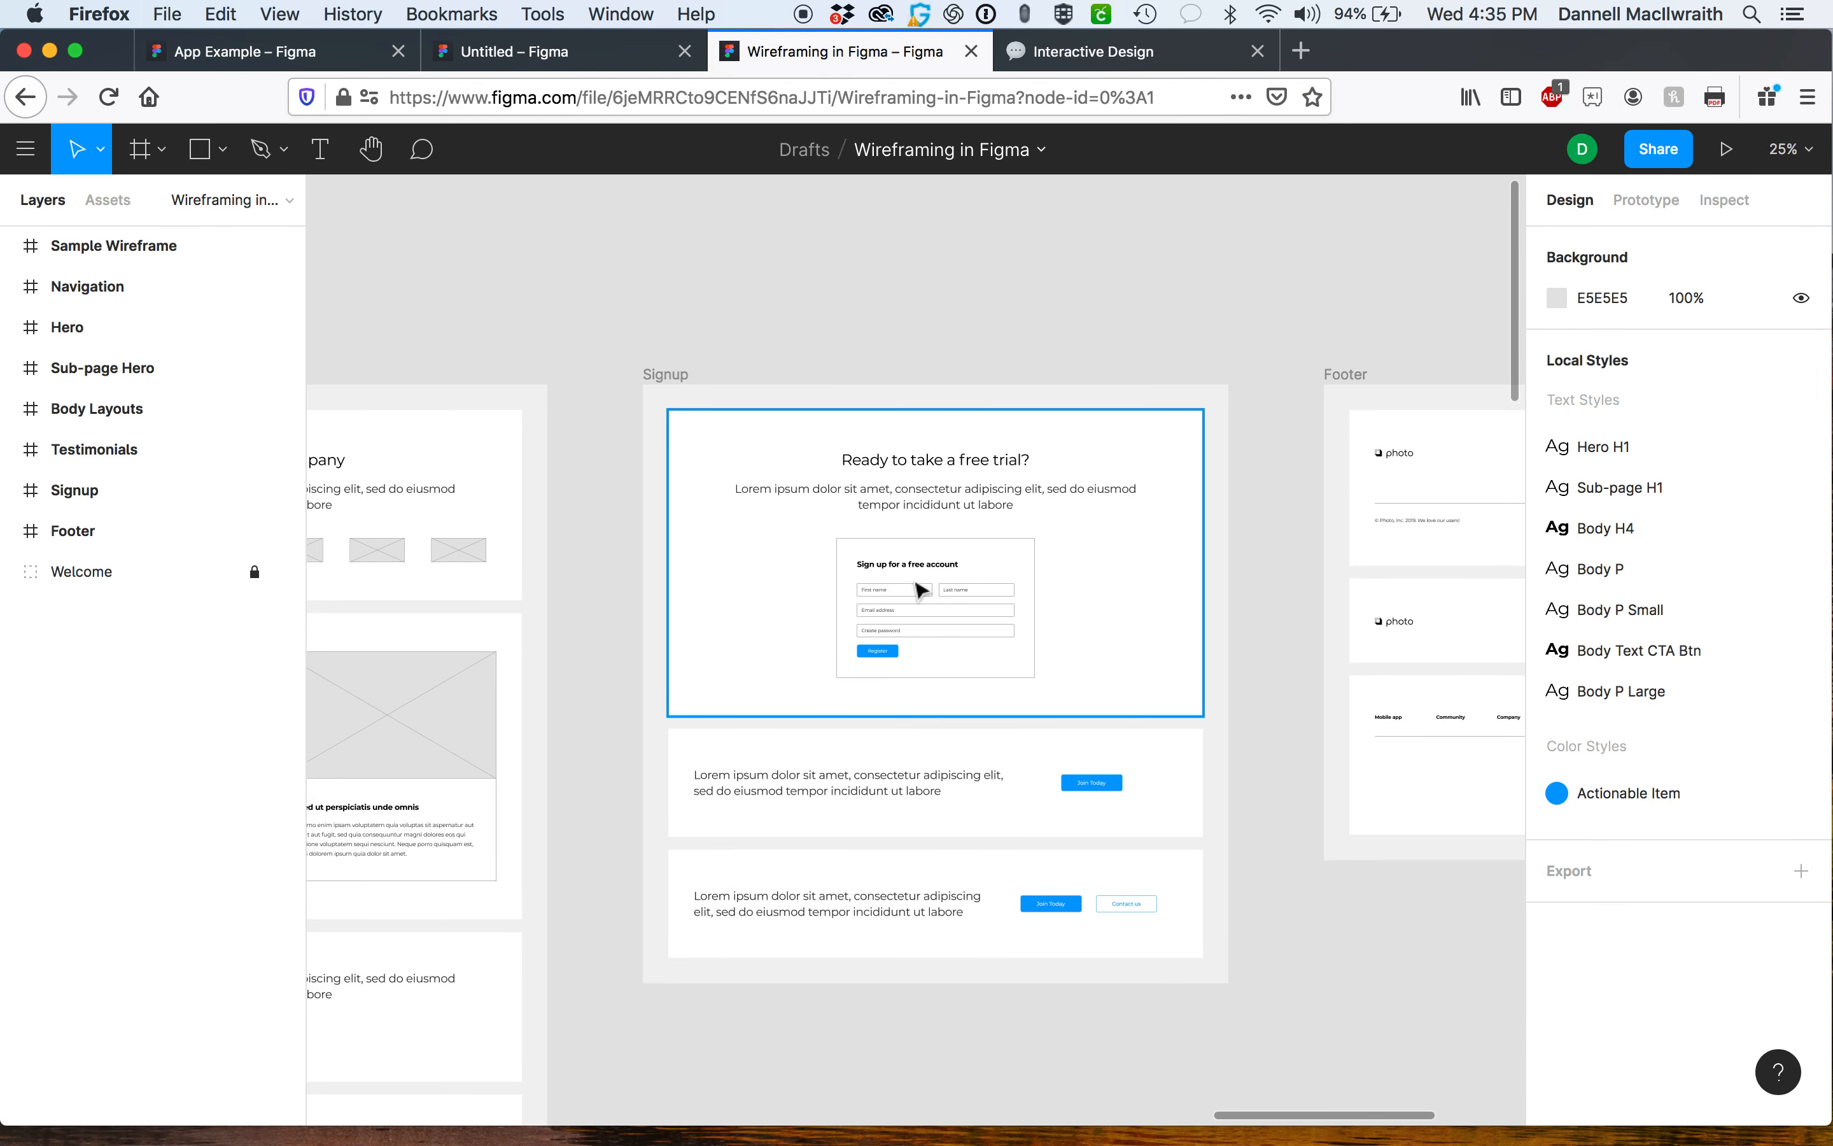
{"action": "scroll", "coordinate": [988, 624], "scroll_direction": "right", "scroll_amount": 12}
{"action": "scroll", "coordinate": [988, 624], "scroll_direction": "down", "scroll_amount": 2}
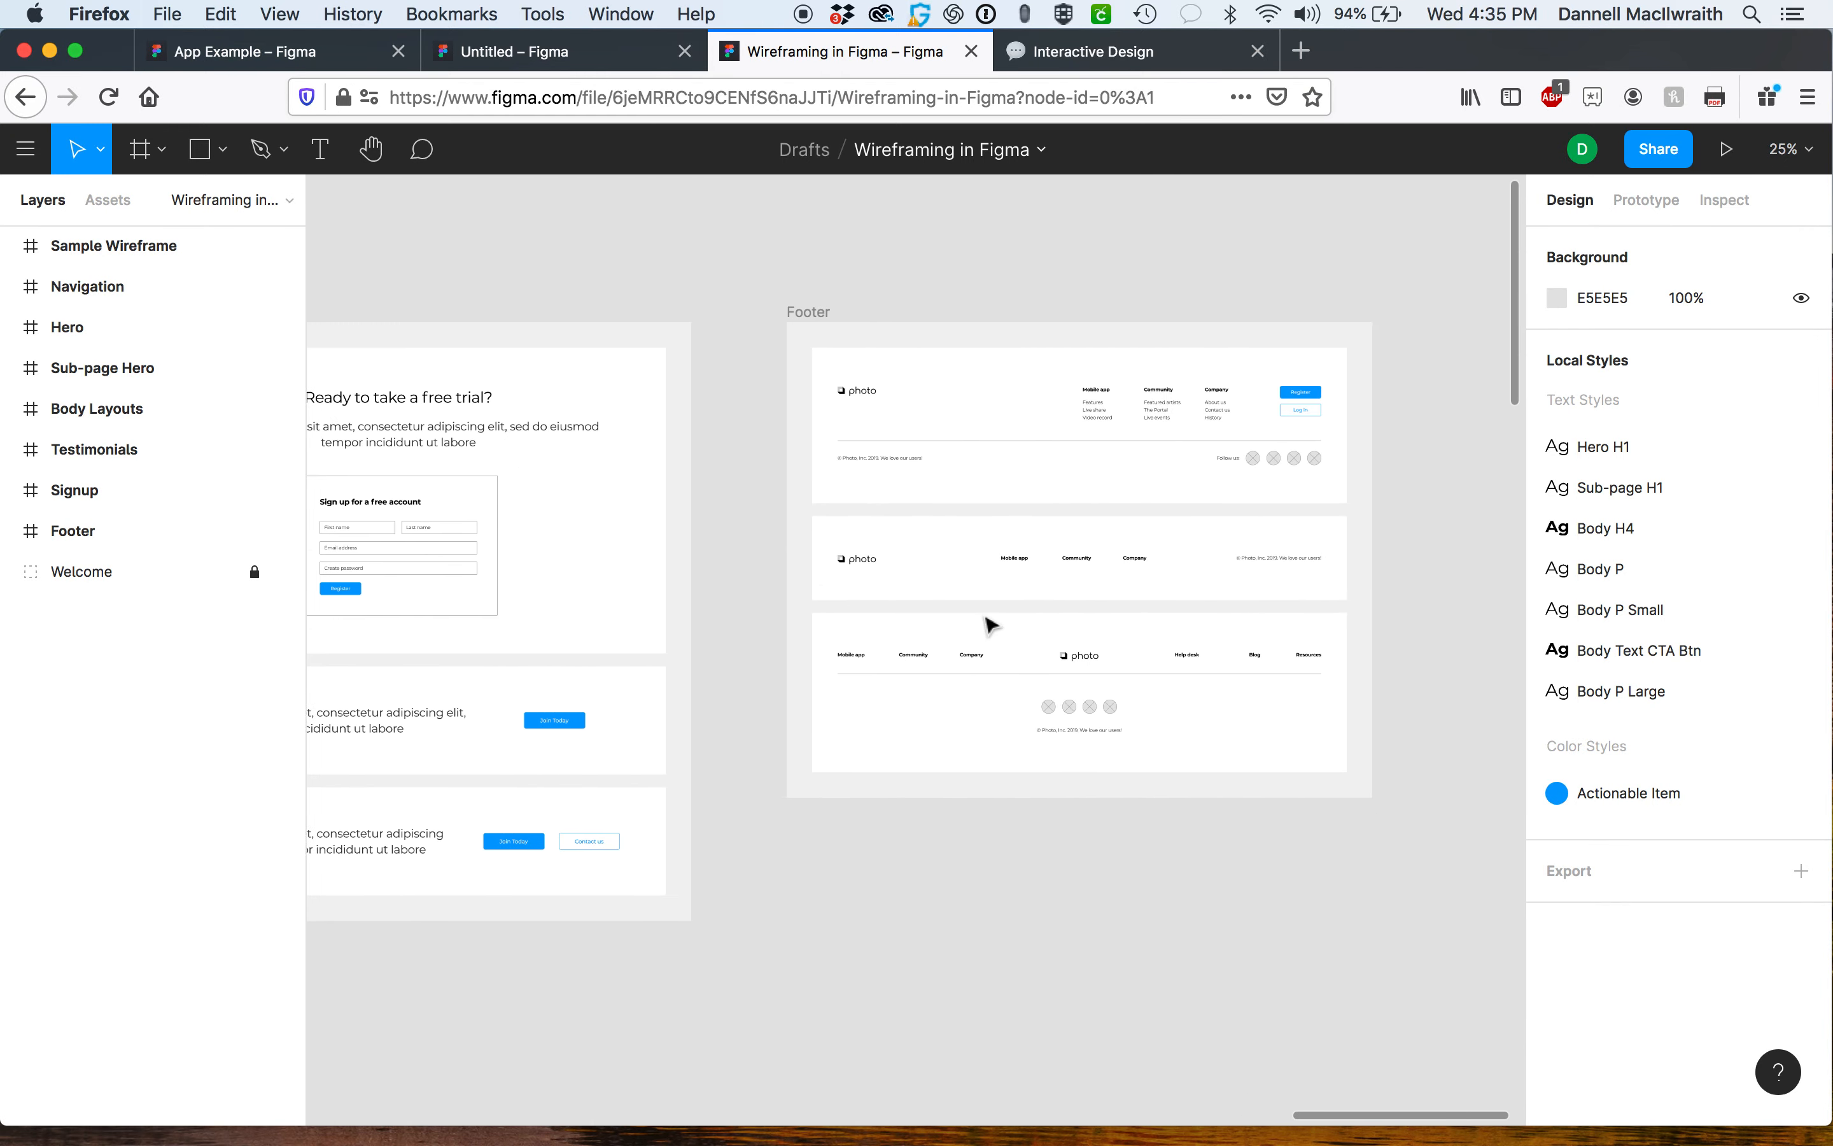
{"action": "scroll", "coordinate": [1250, 479], "scroll_direction": "right", "scroll_amount": 10}
{"action": "scroll", "coordinate": [1250, 478], "scroll_direction": "up", "scroll_amount": 4}
{"action": "scroll", "coordinate": [1250, 478], "scroll_direction": "left", "scroll_amount": 3}
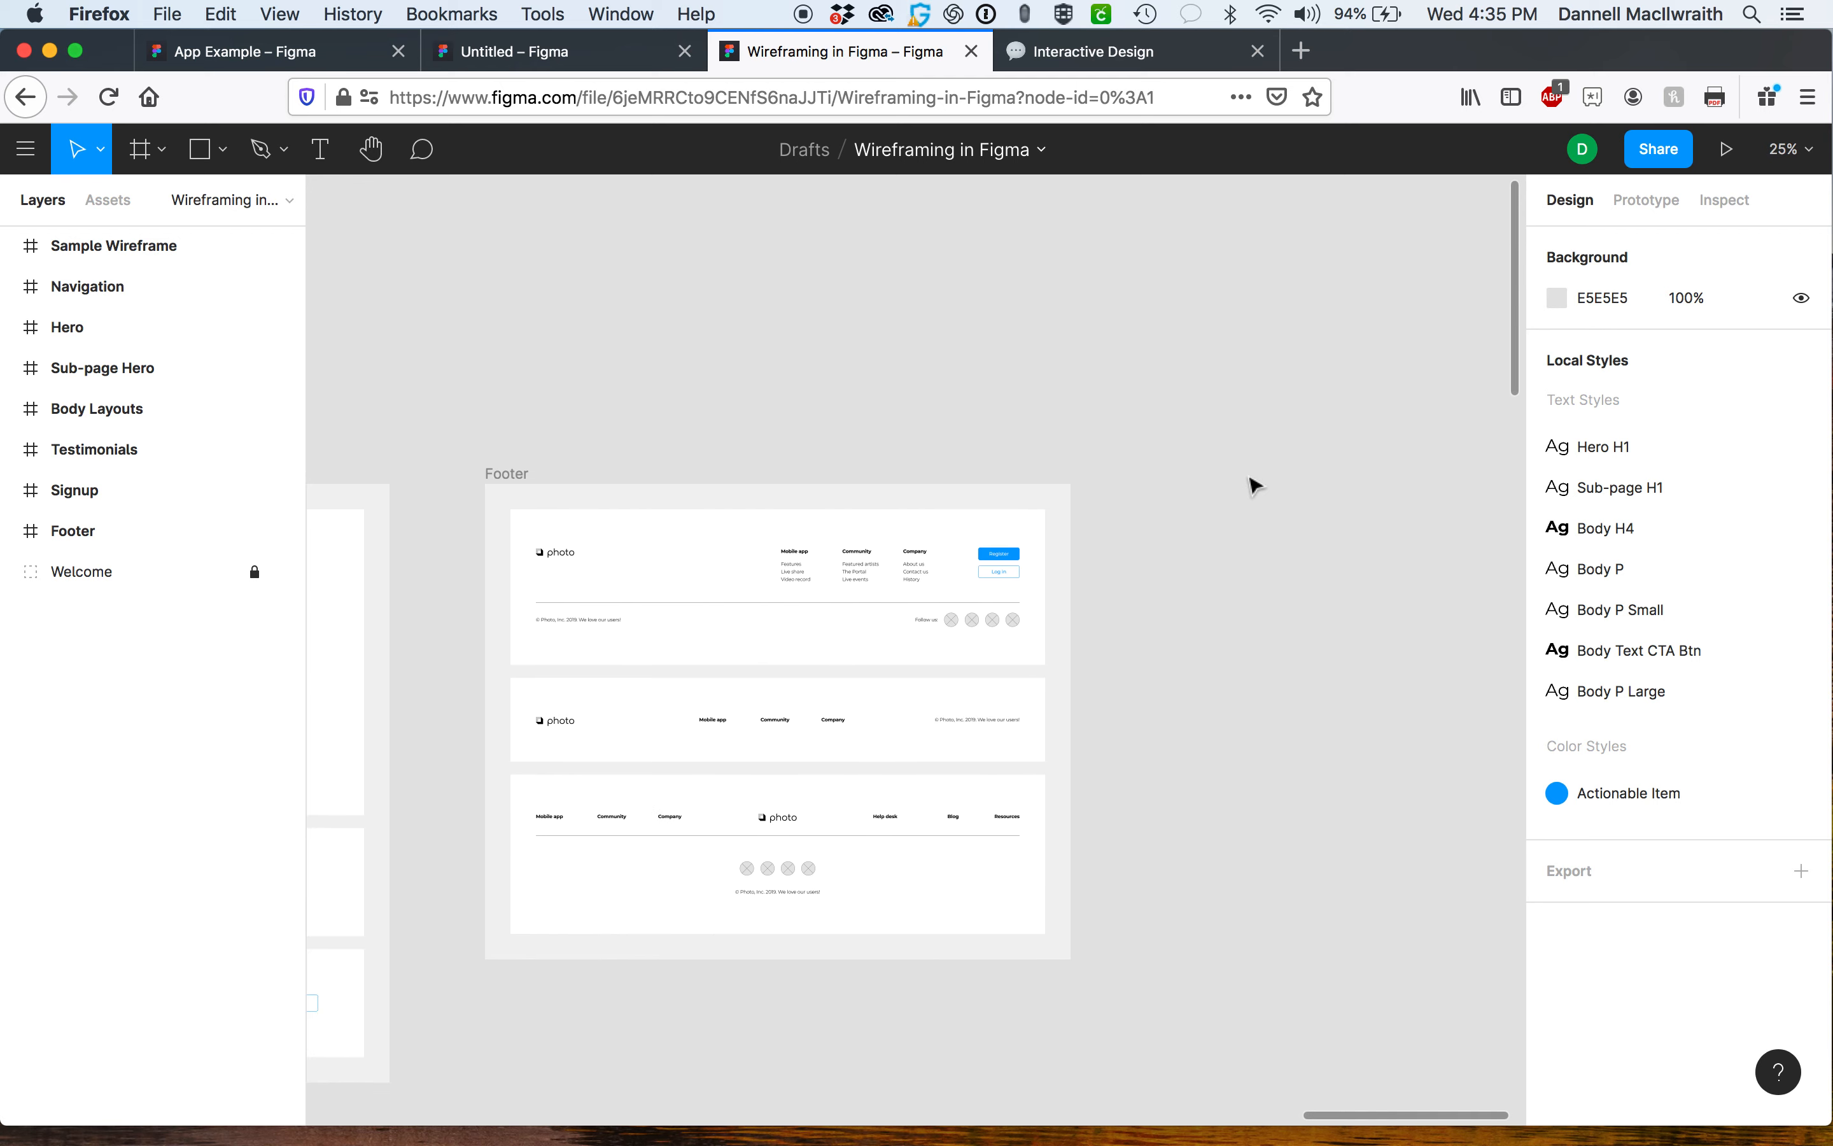
{"action": "scroll", "coordinate": [936, 577], "scroll_direction": "left", "scroll_amount": 10}
{"action": "scroll", "coordinate": [936, 577], "scroll_direction": "down", "scroll_amount": 4}
{"action": "scroll", "coordinate": [935, 577], "scroll_direction": "left", "scroll_amount": 20}
{"action": "scroll", "coordinate": [936, 577], "scroll_direction": "down", "scroll_amount": 2}
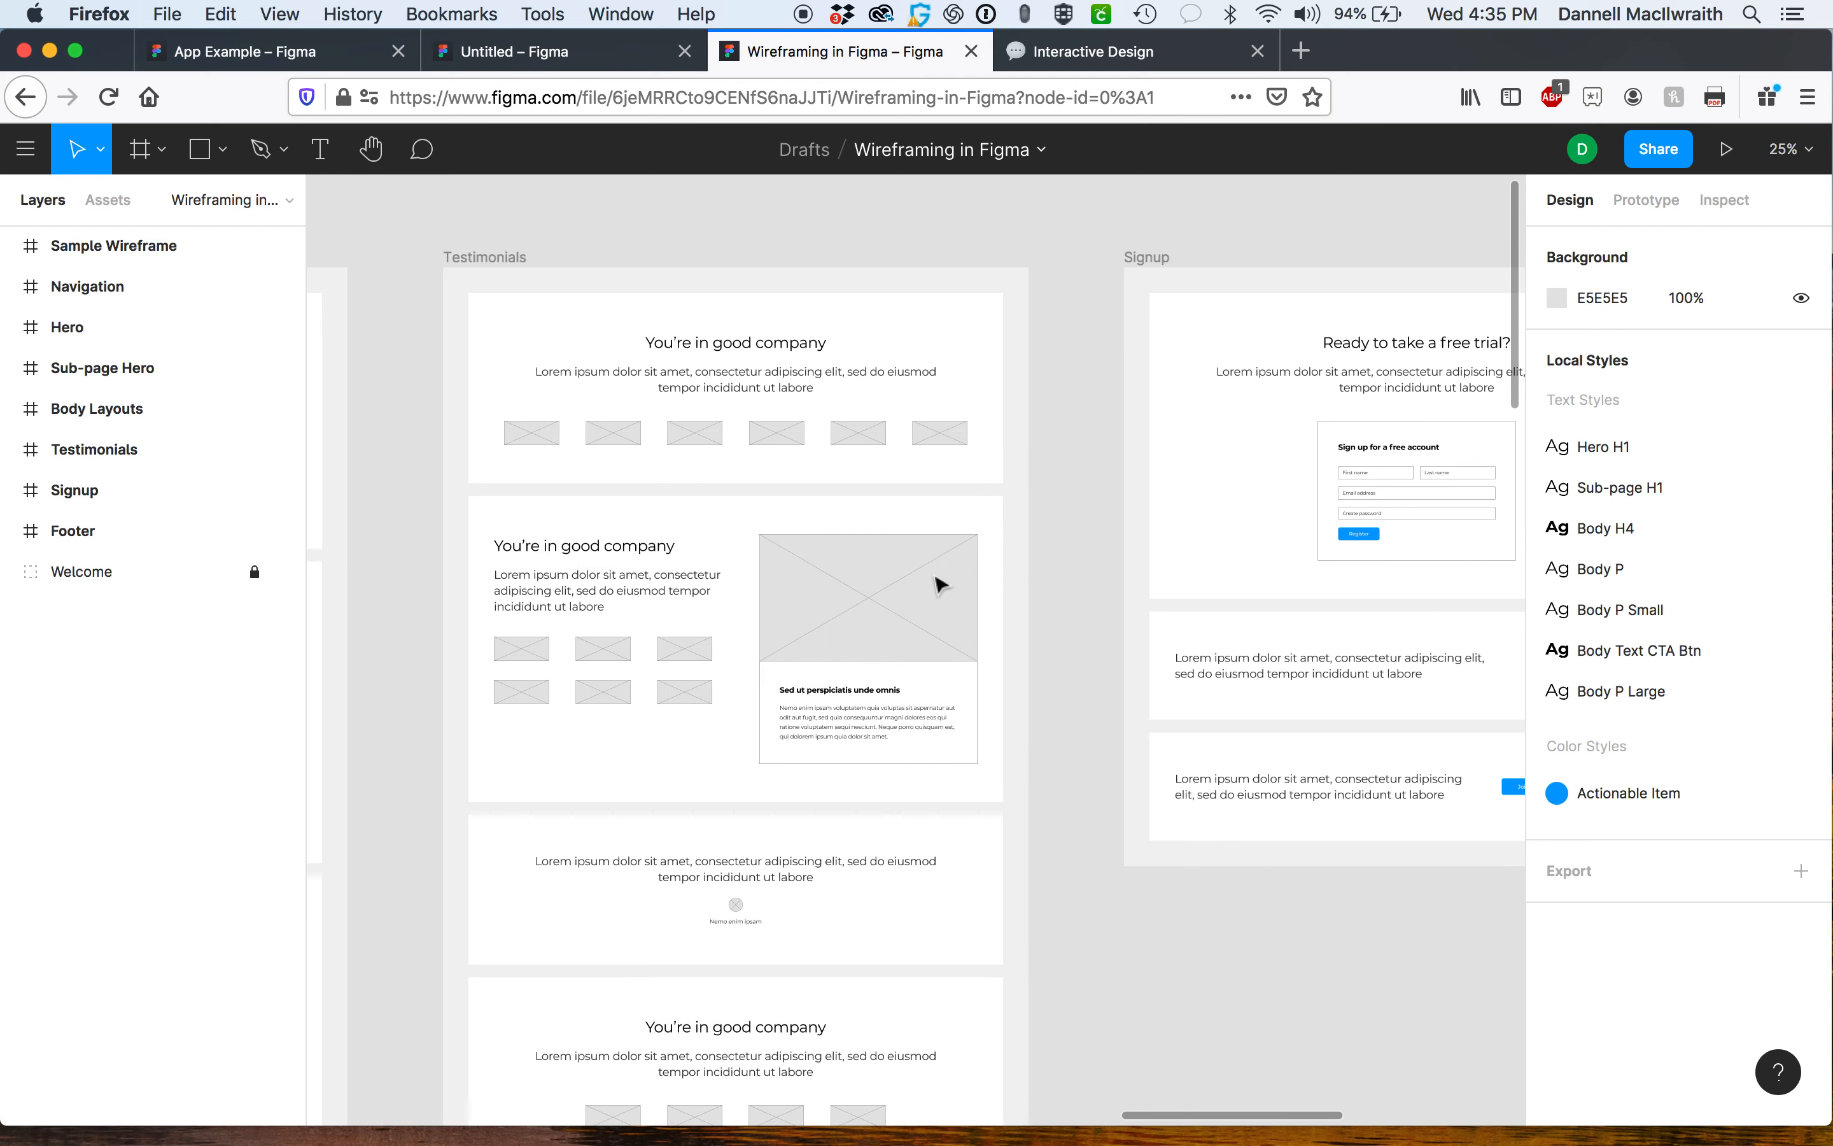
{"action": "scroll", "coordinate": [875, 462], "scroll_direction": "left", "scroll_amount": 20}
{"action": "scroll", "coordinate": [875, 462], "scroll_direction": "down", "scroll_amount": 2}
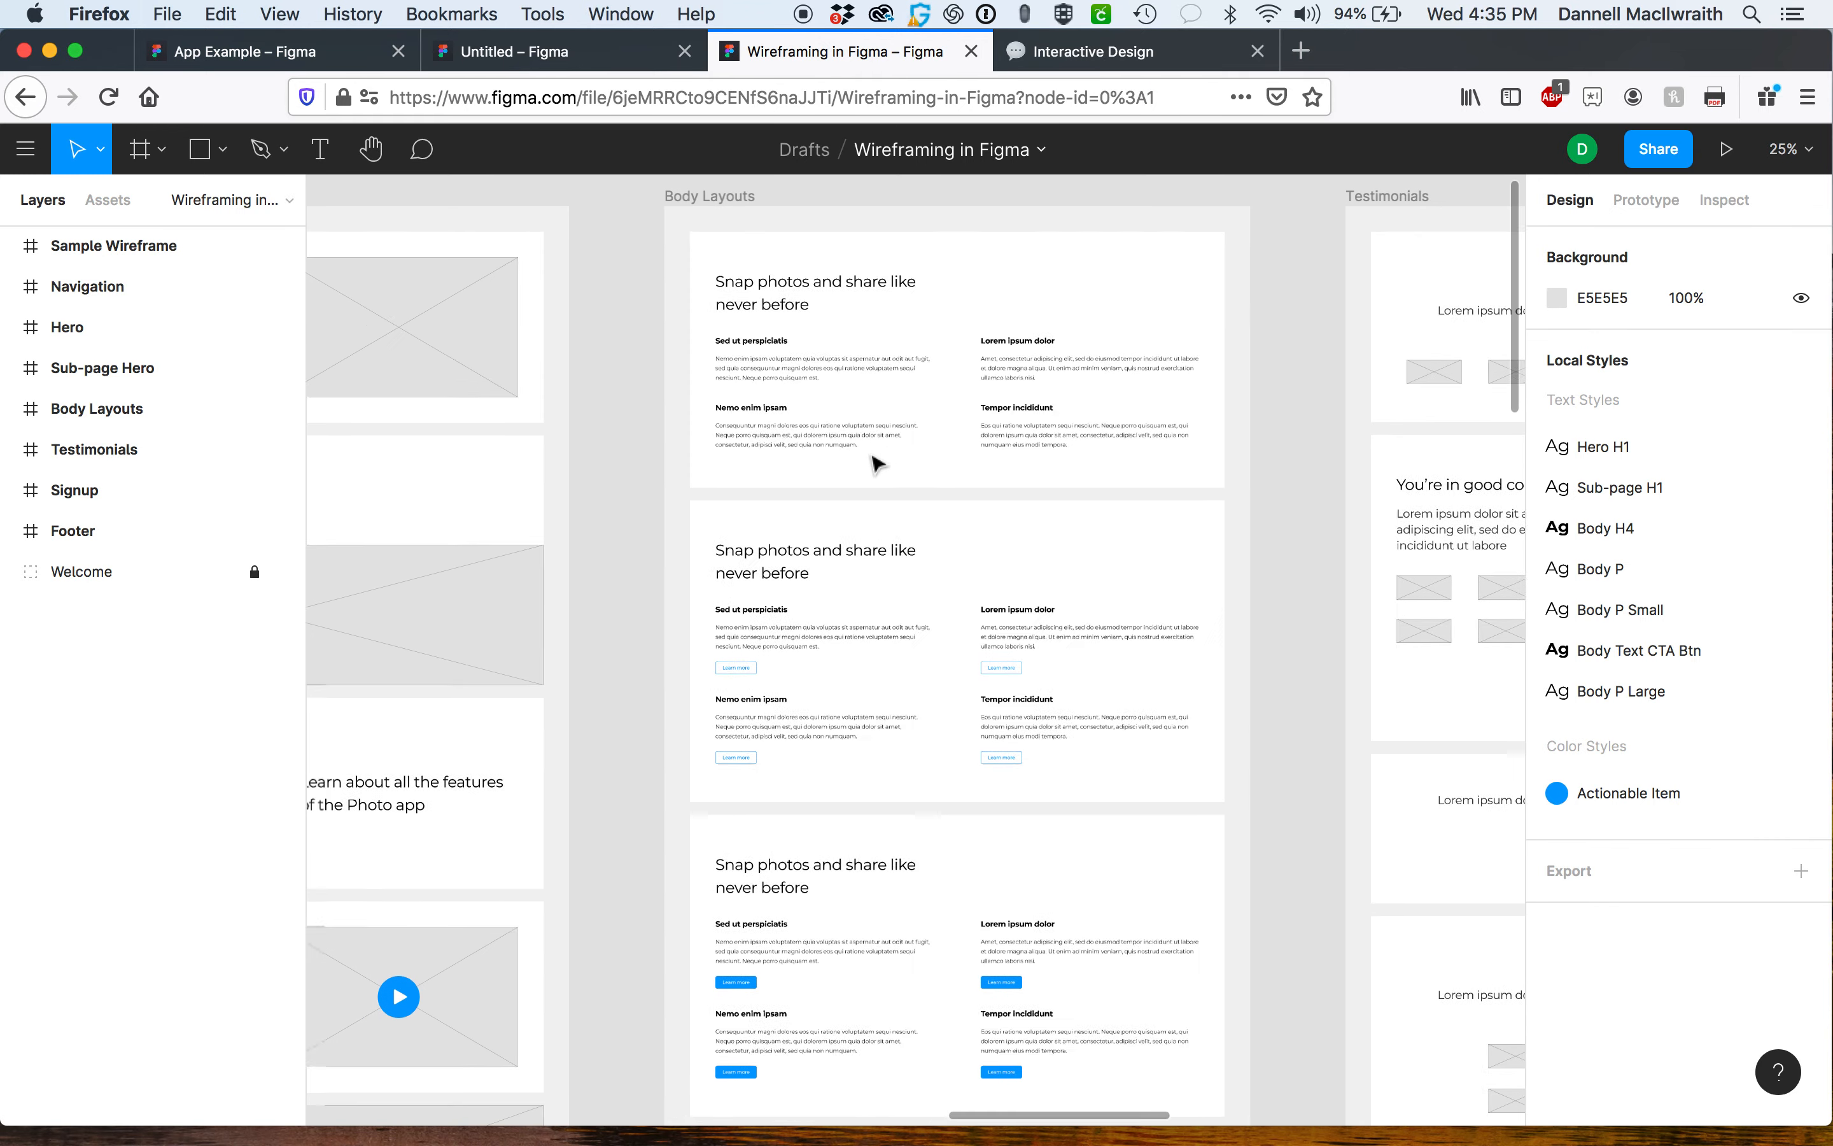
{"action": "scroll", "coordinate": [875, 463], "scroll_direction": "left", "scroll_amount": 20}
{"action": "scroll", "coordinate": [875, 462], "scroll_direction": "up", "scroll_amount": 3}
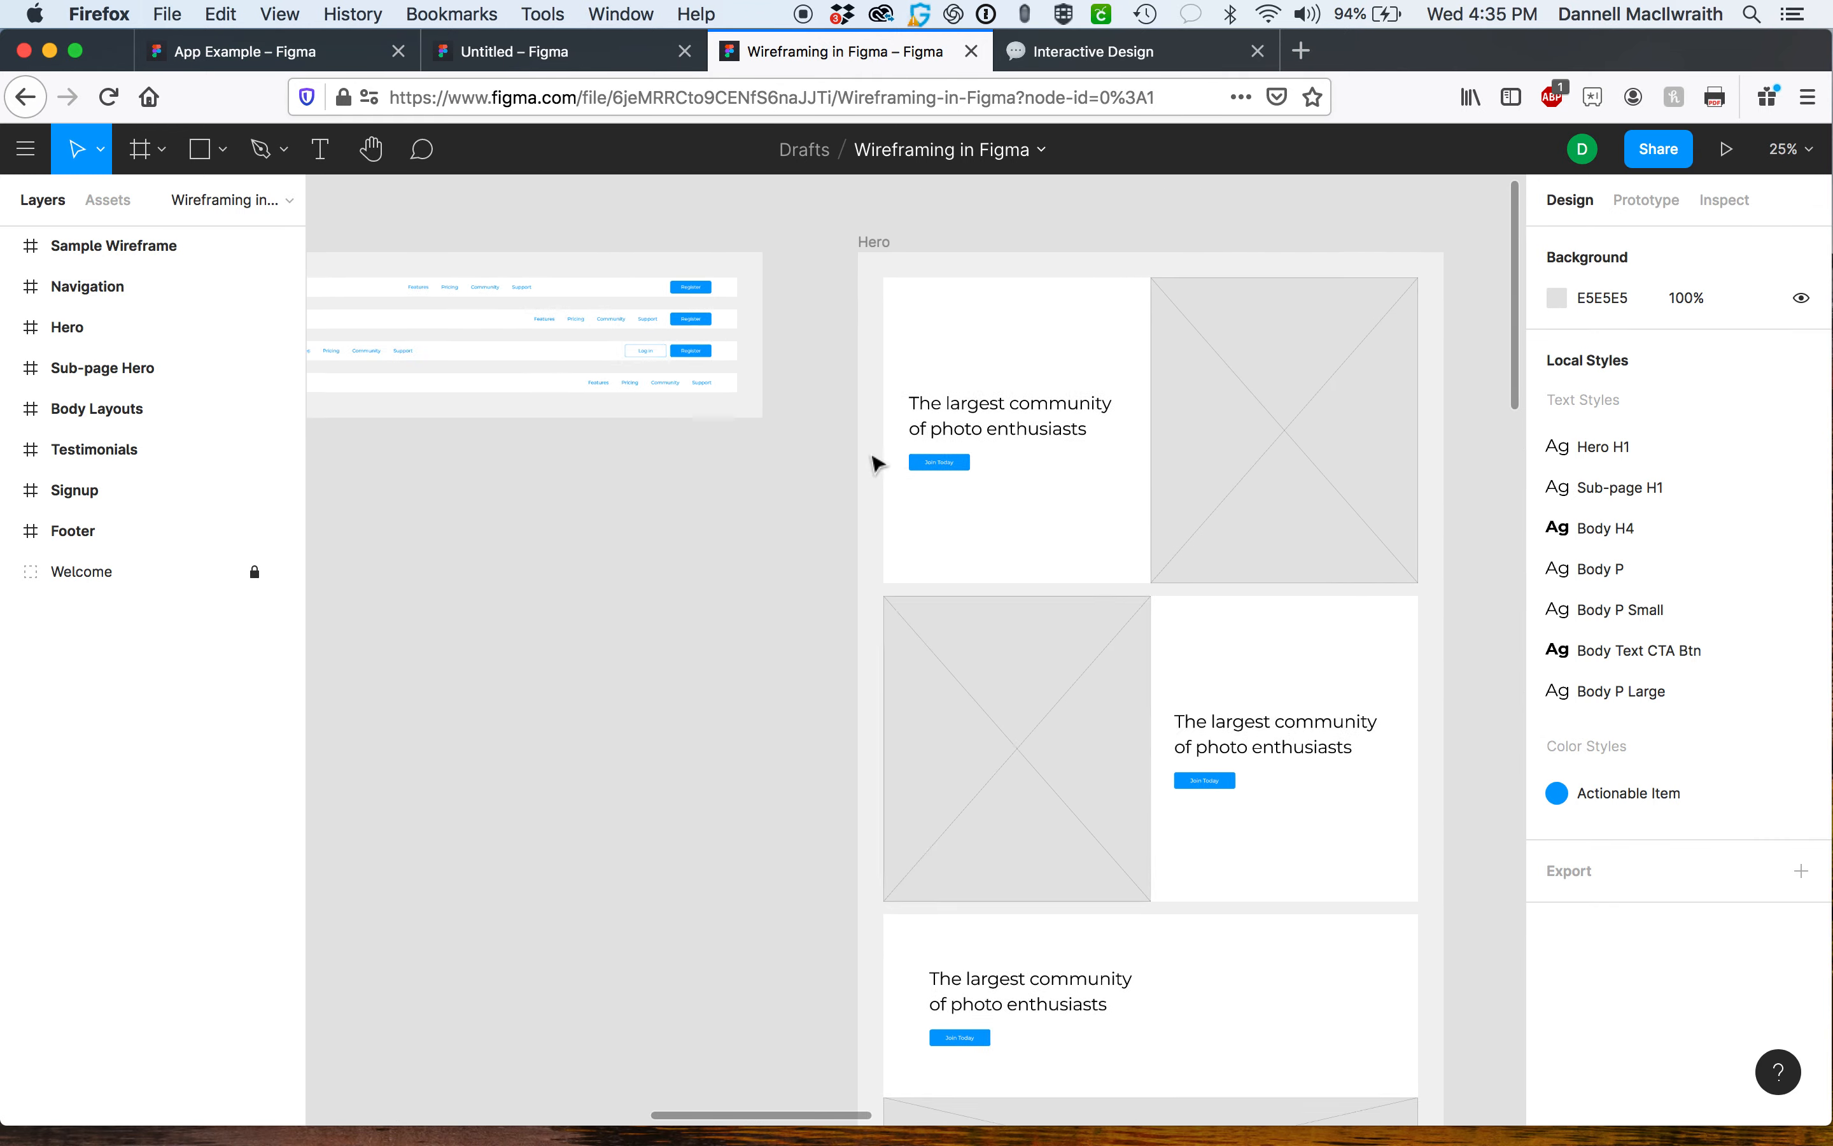
{"action": "scroll", "coordinate": [877, 462], "scroll_direction": "left", "scroll_amount": 20}
{"action": "scroll", "coordinate": [877, 462], "scroll_direction": "down", "scroll_amount": 2}
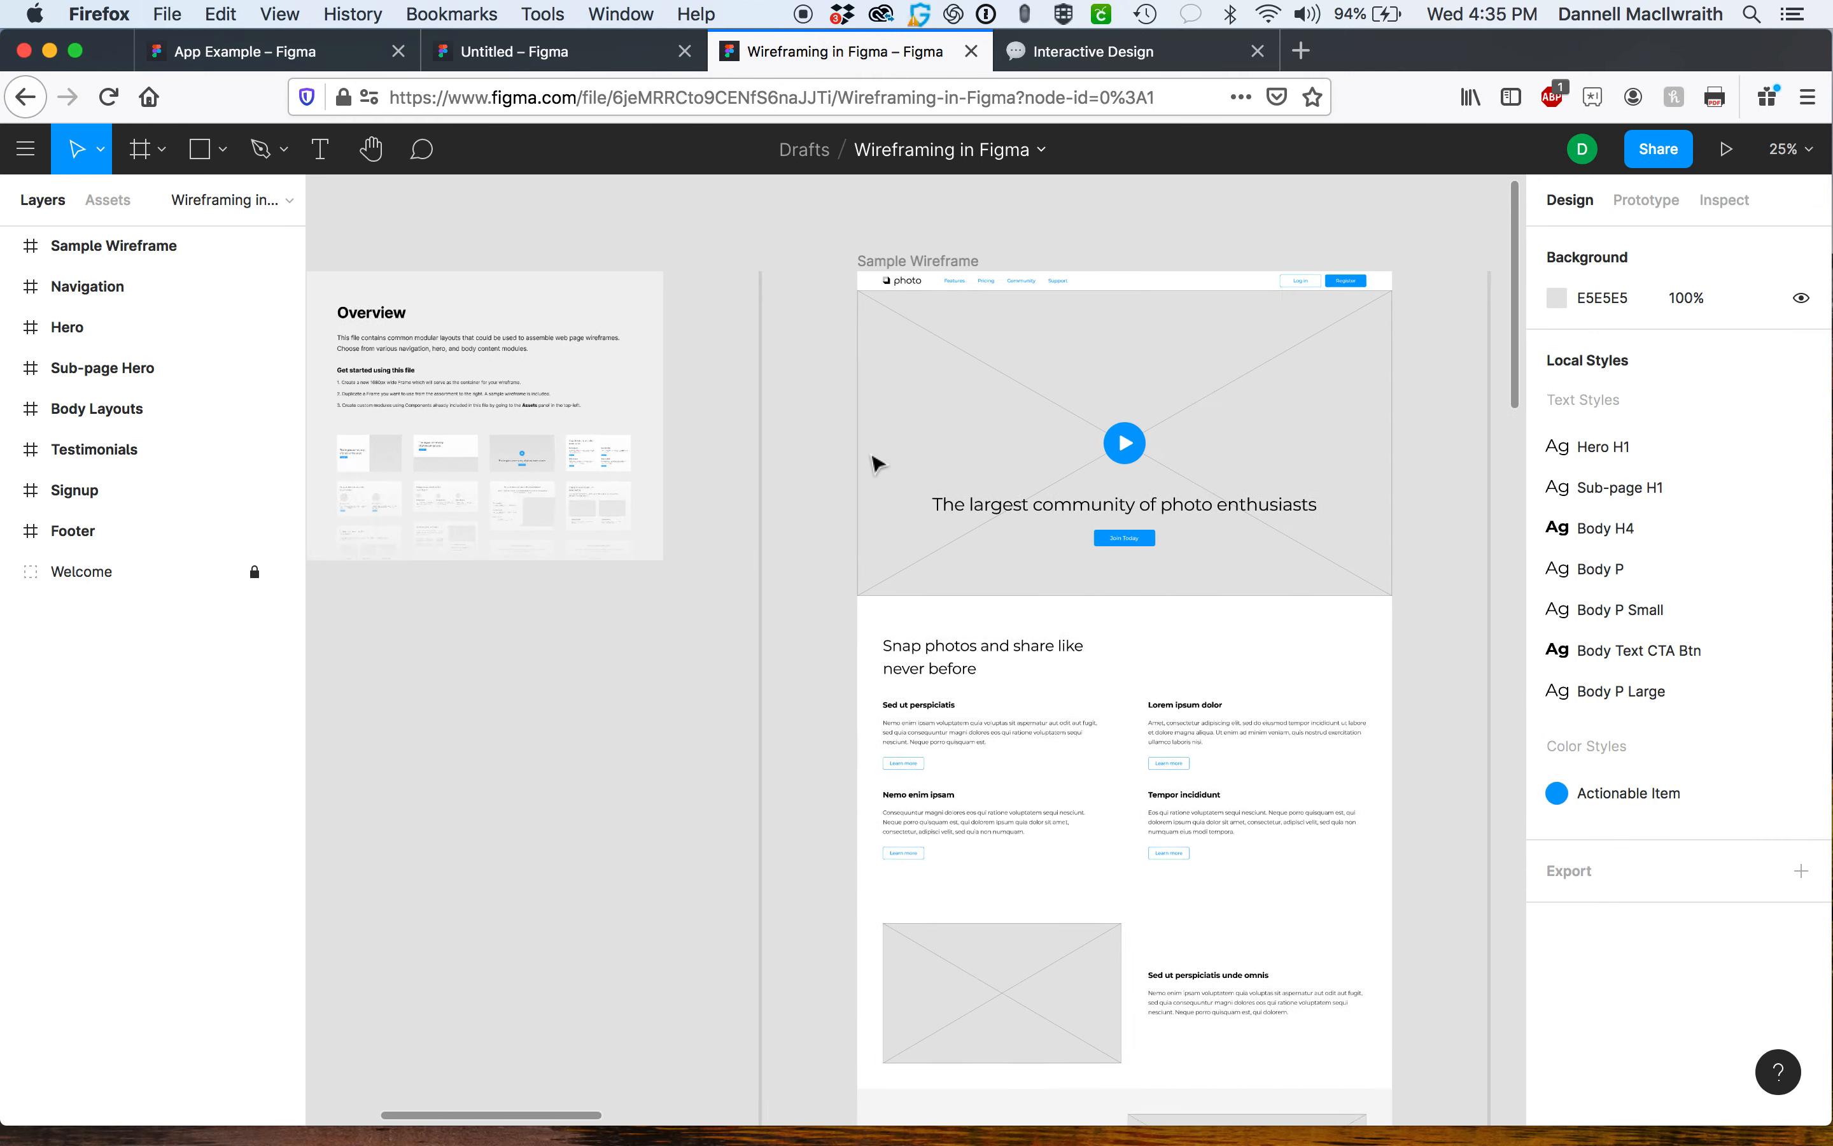
{"action": "scroll", "coordinate": [878, 465], "scroll_direction": "down", "scroll_amount": 1}
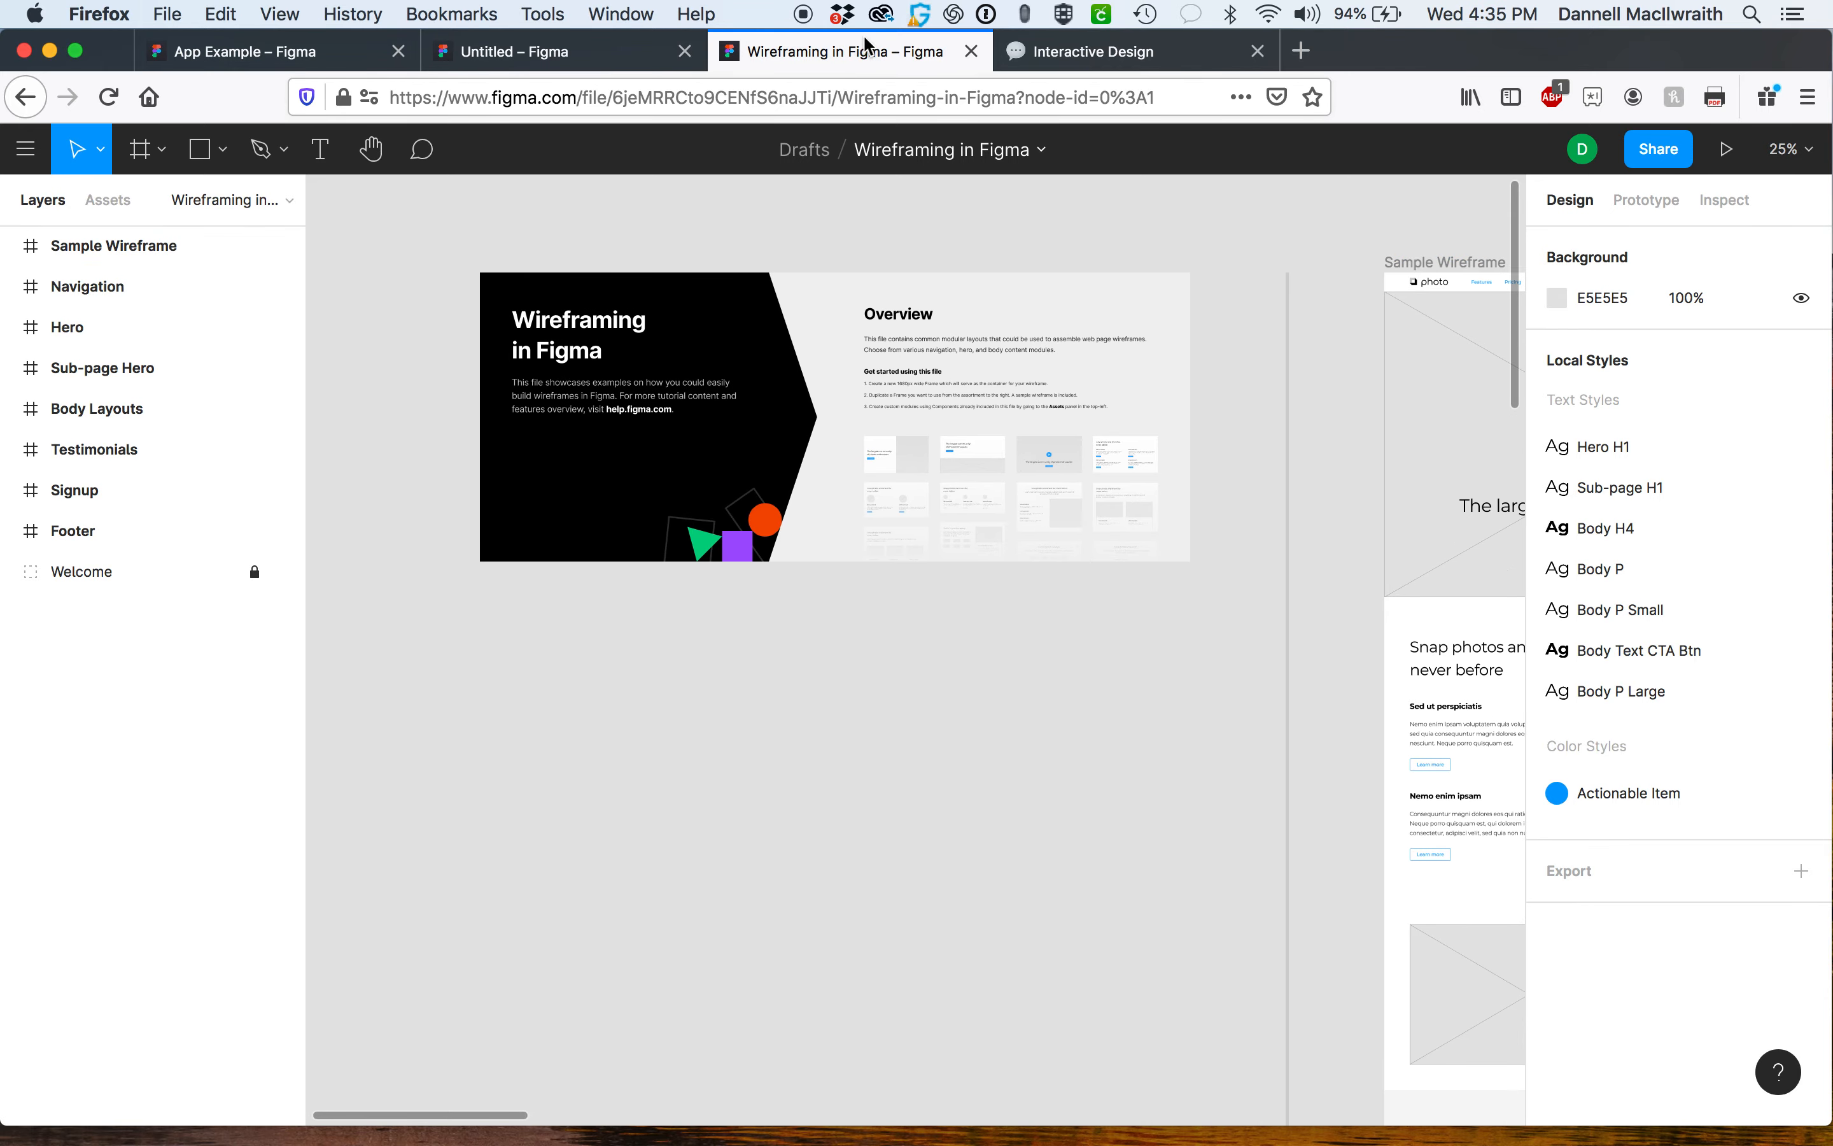
Close the Wireframing in Figma file and return to the file browser from the App Example file.
{"action": "left_click", "coordinate": [972, 59]}
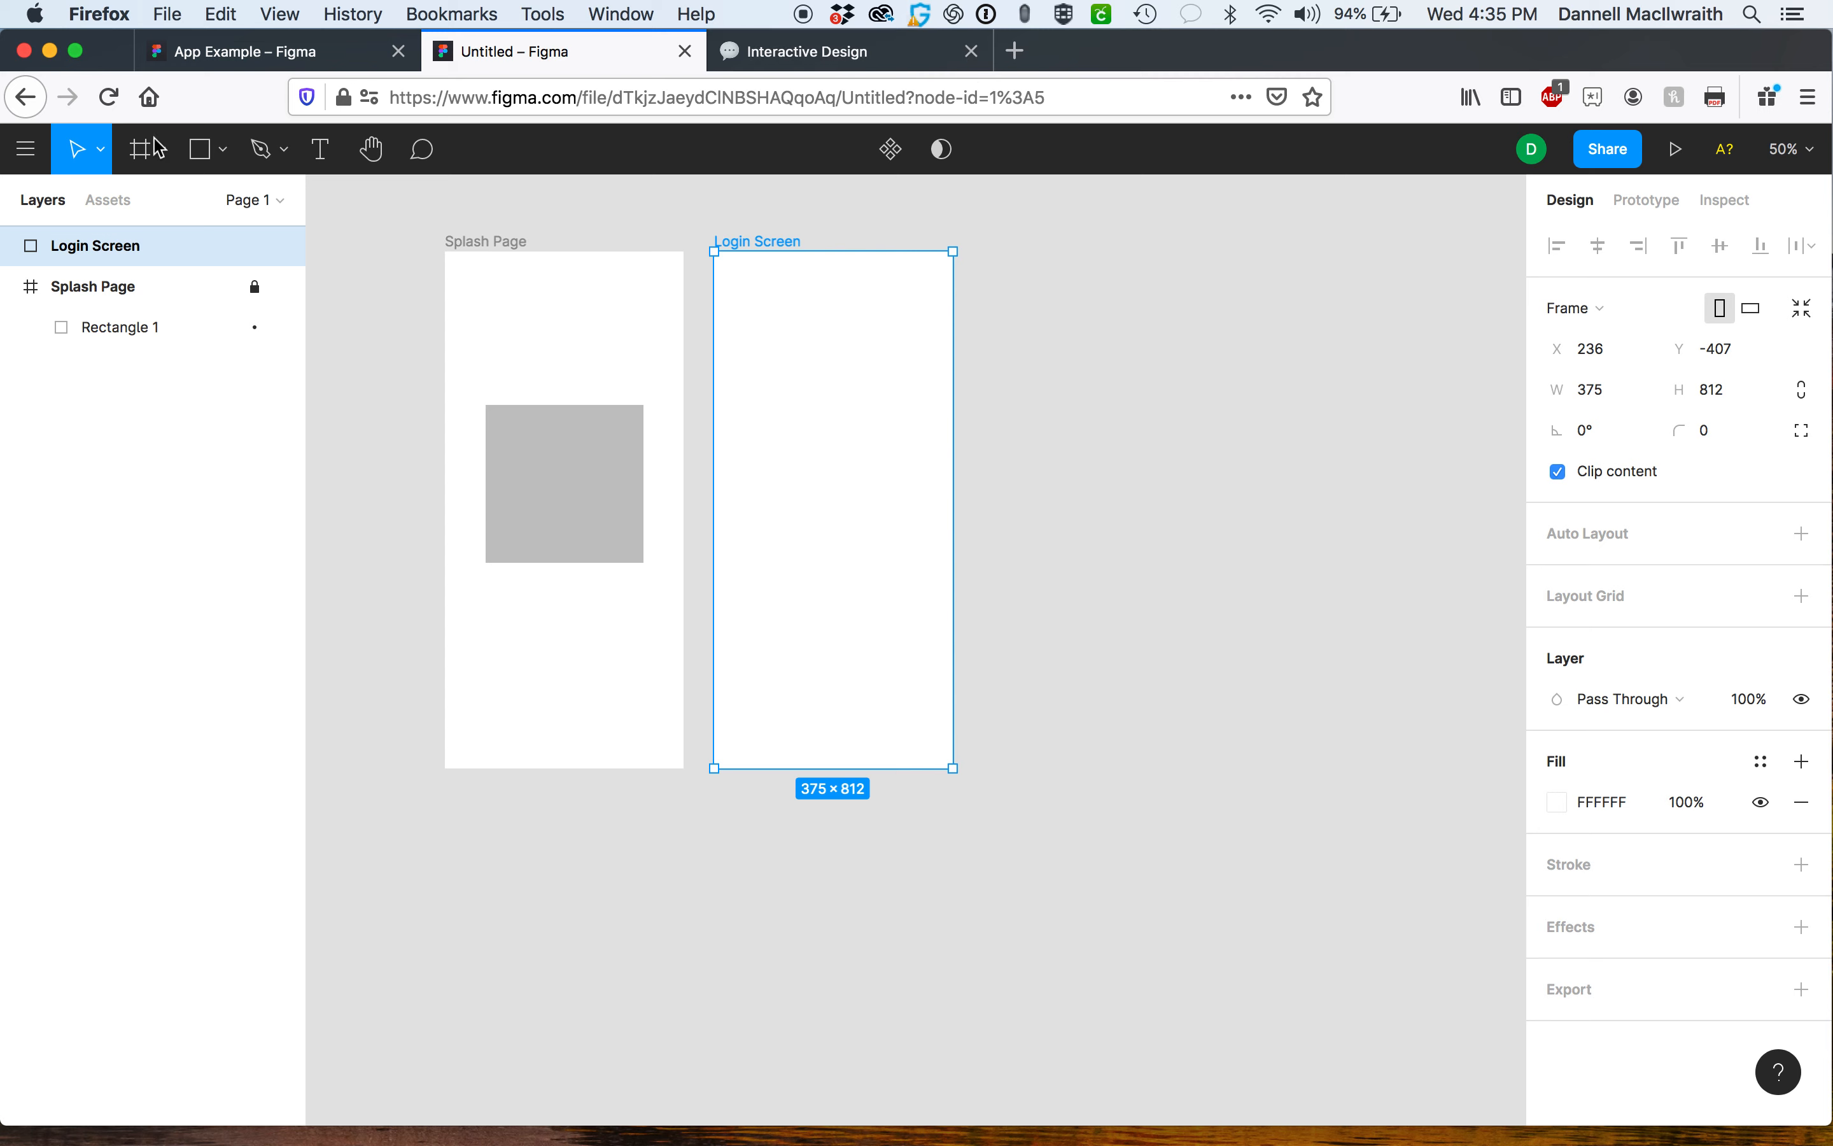
{"action": "left_click", "coordinate": [232, 53]}
{"action": "left_click", "coordinate": [24, 149]}
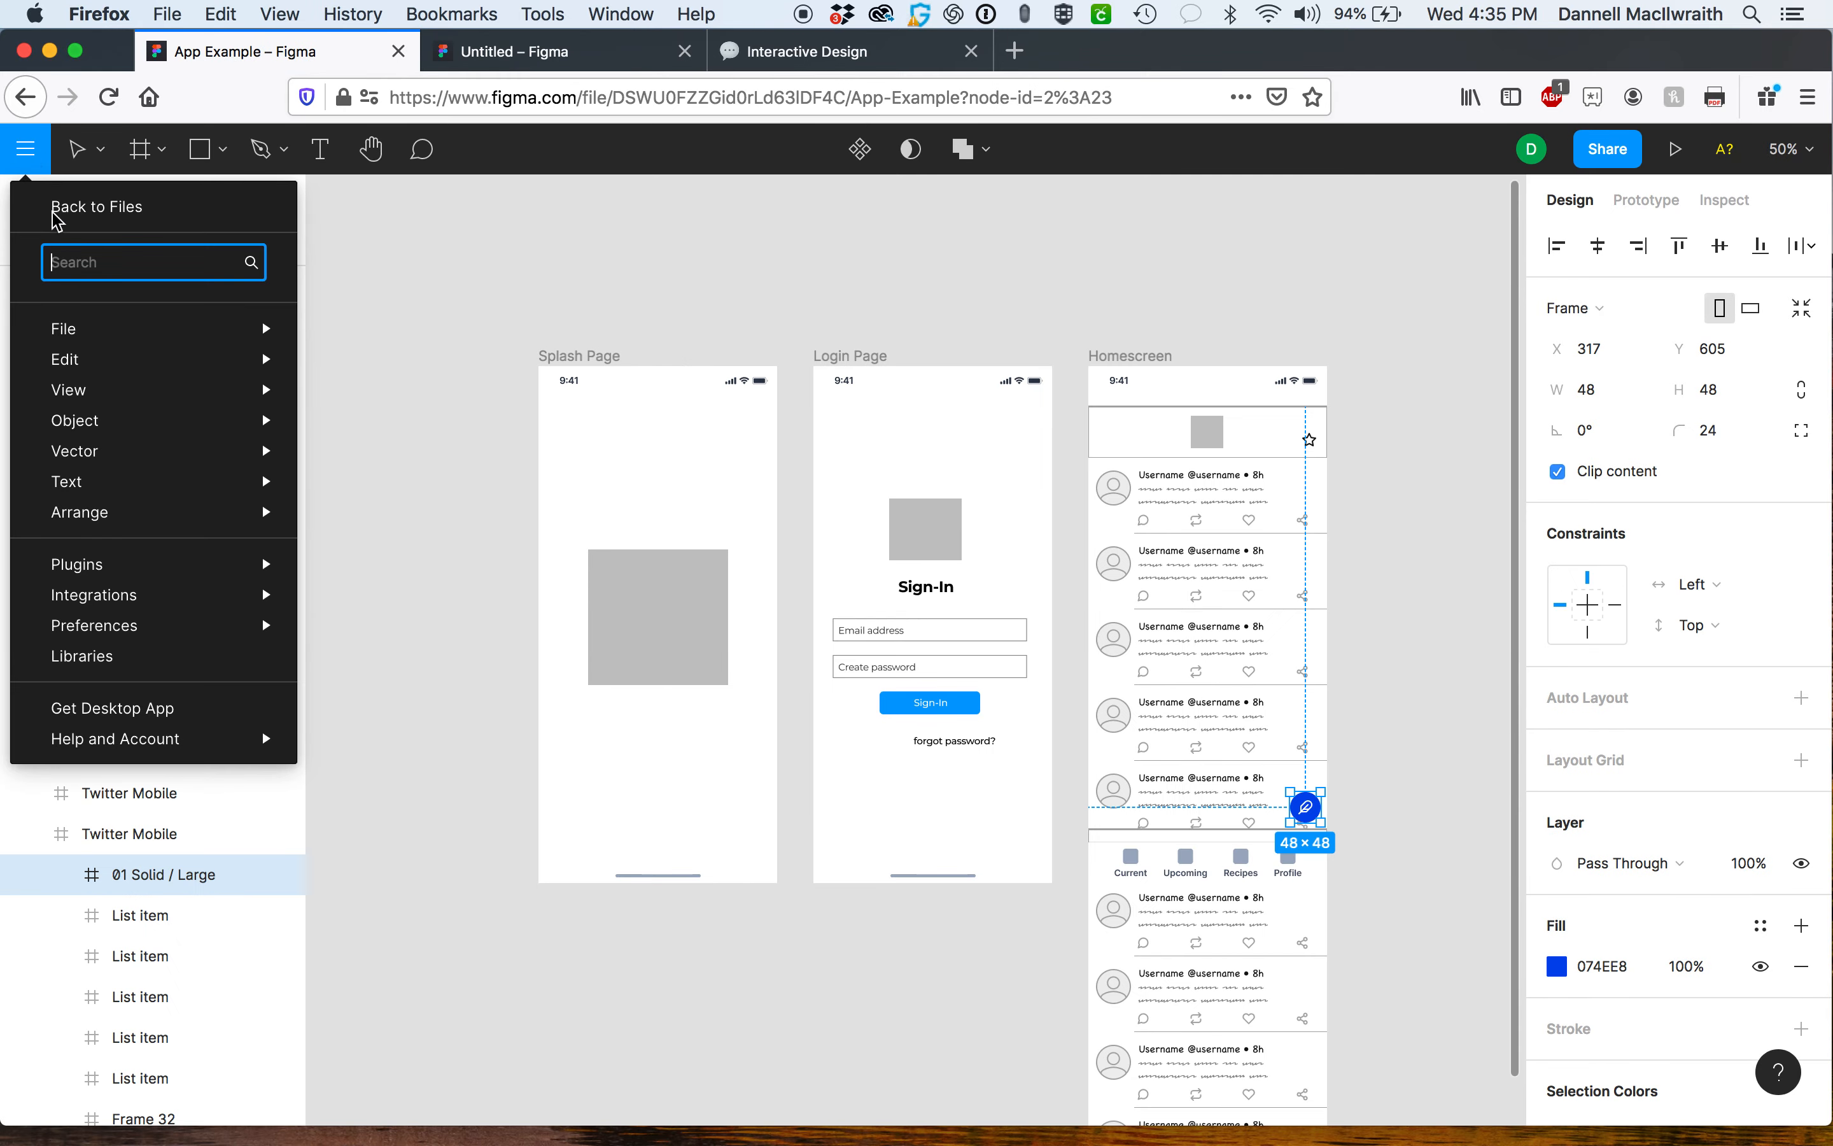
{"action": "left_click", "coordinate": [65, 212]}
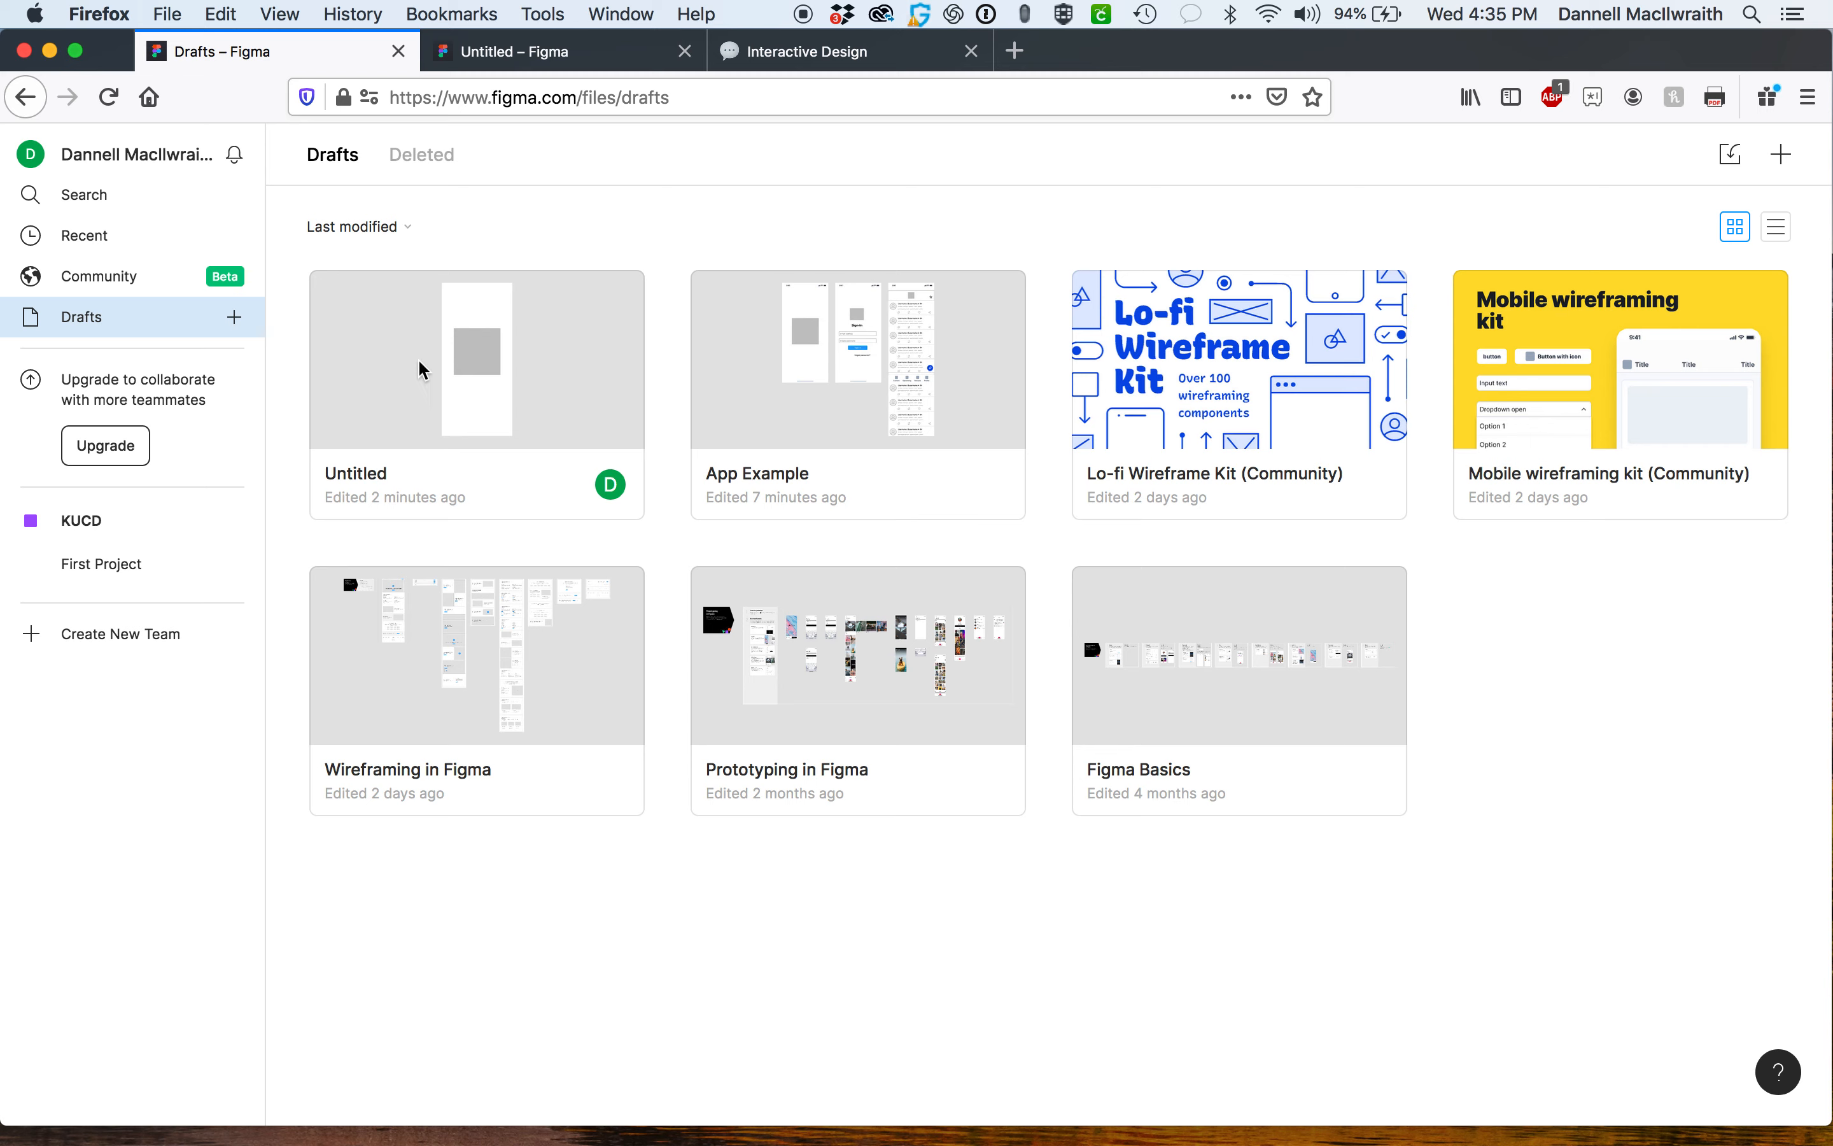
Browse the Community's Wireframes category for mobile wireframe kits.
{"action": "left_click", "coordinate": [110, 275]}
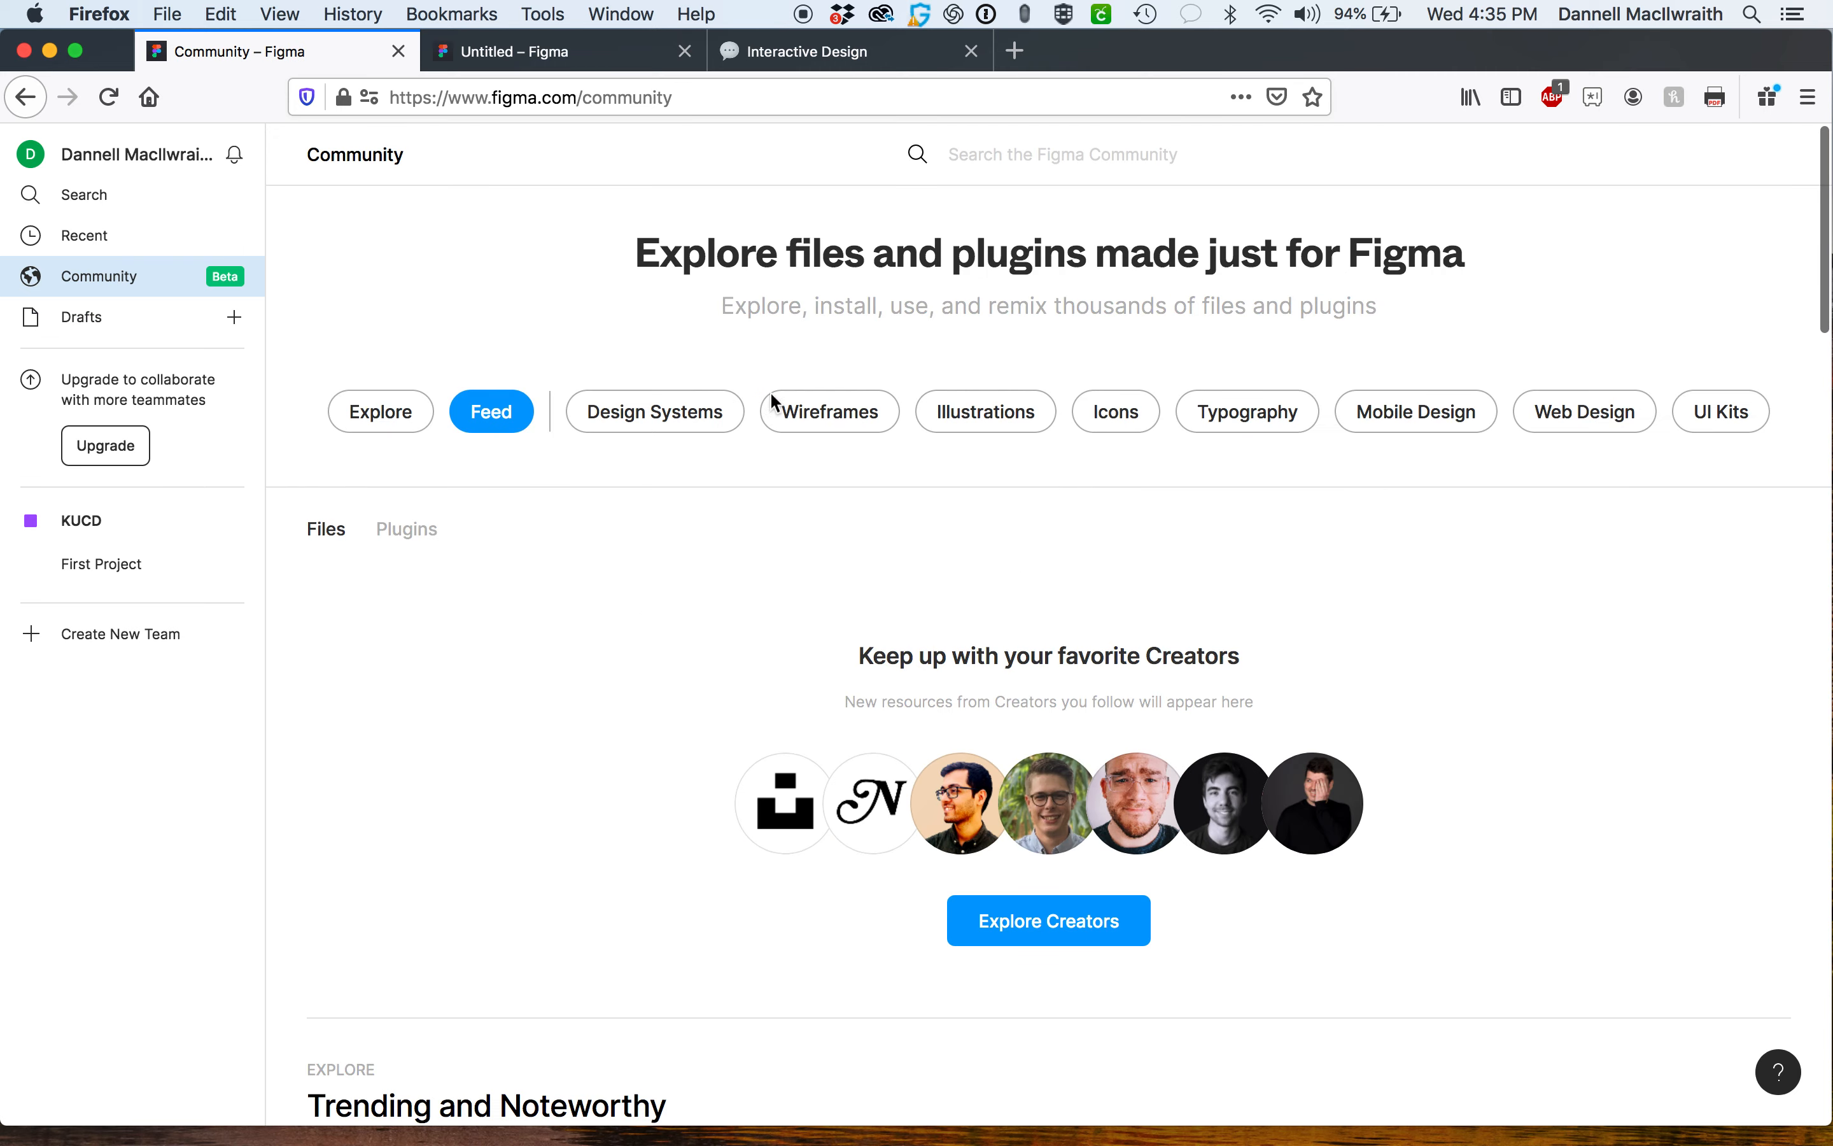
{"action": "left_click", "coordinate": [870, 417]}
{"action": "scroll", "coordinate": [934, 706], "scroll_direction": "down", "scroll_amount": 1}
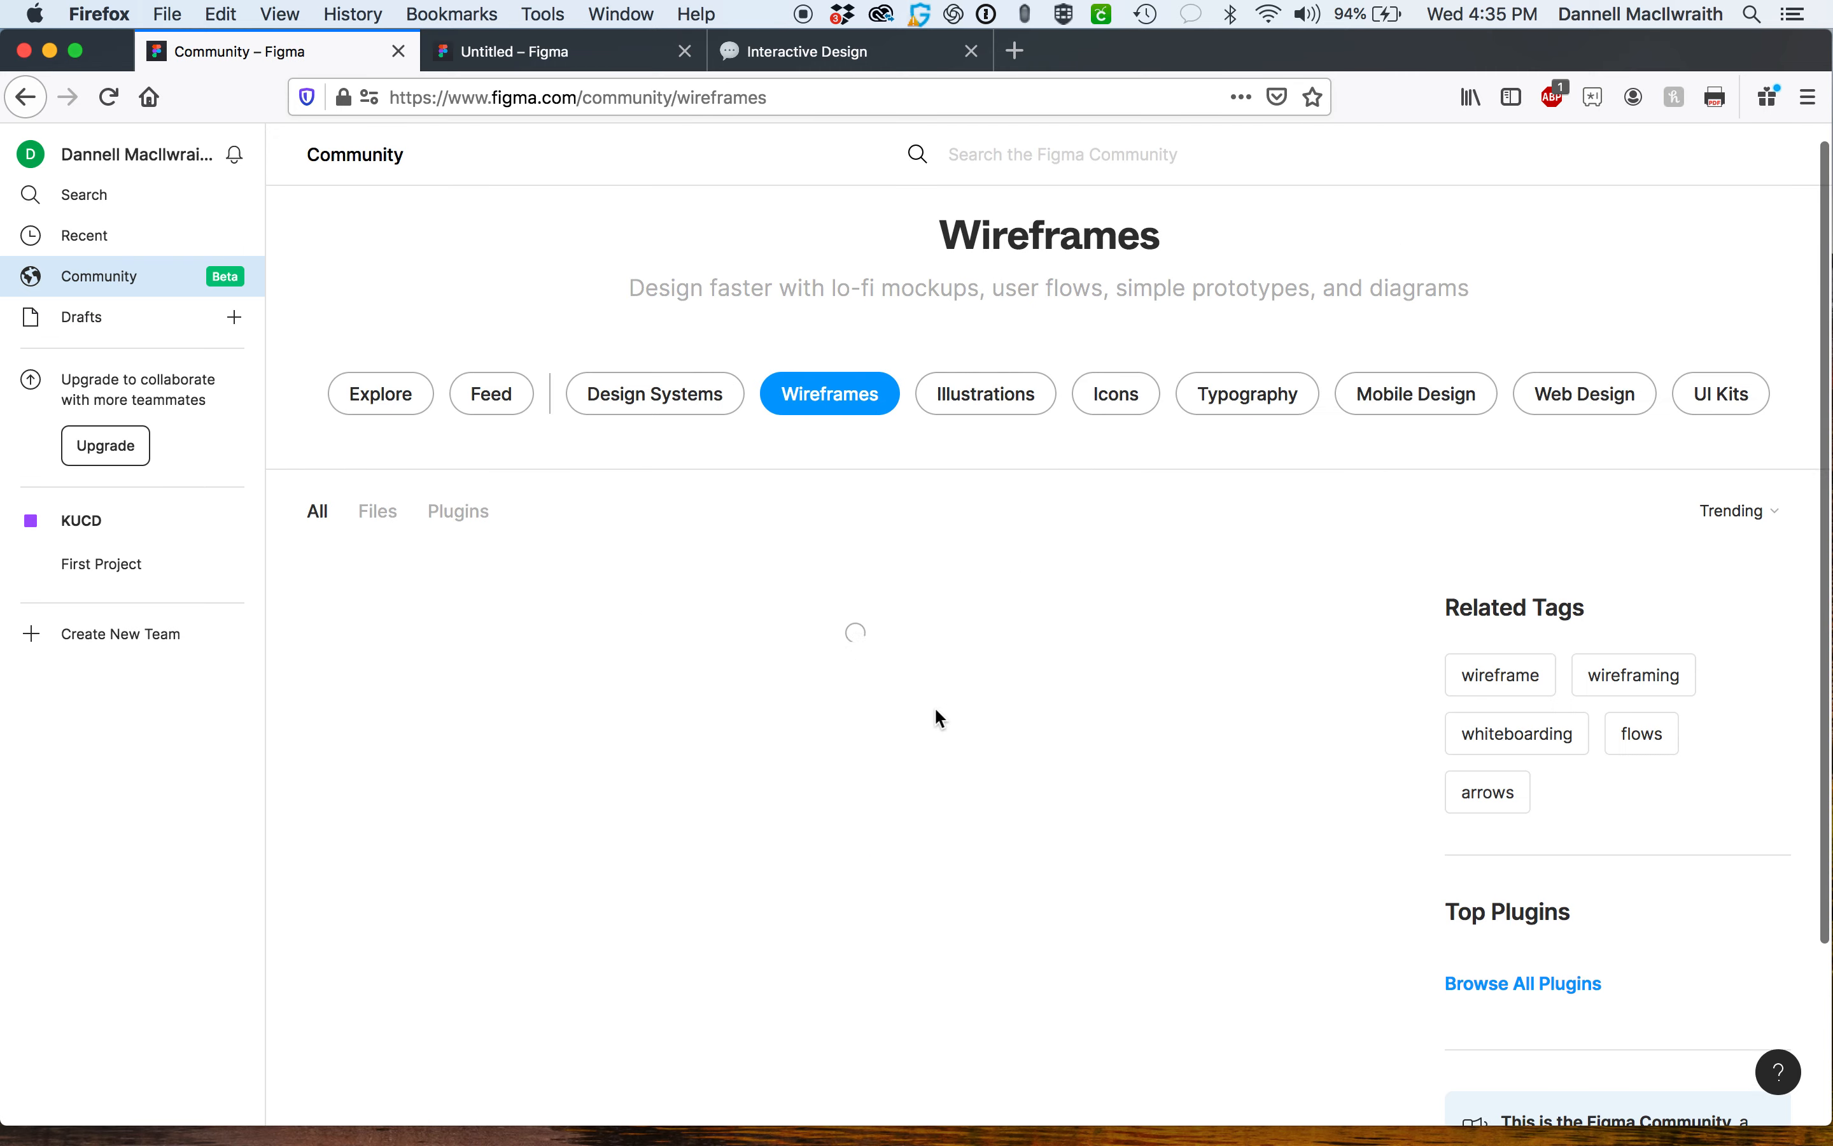
{"action": "scroll", "coordinate": [936, 710], "scroll_direction": "down", "scroll_amount": 1}
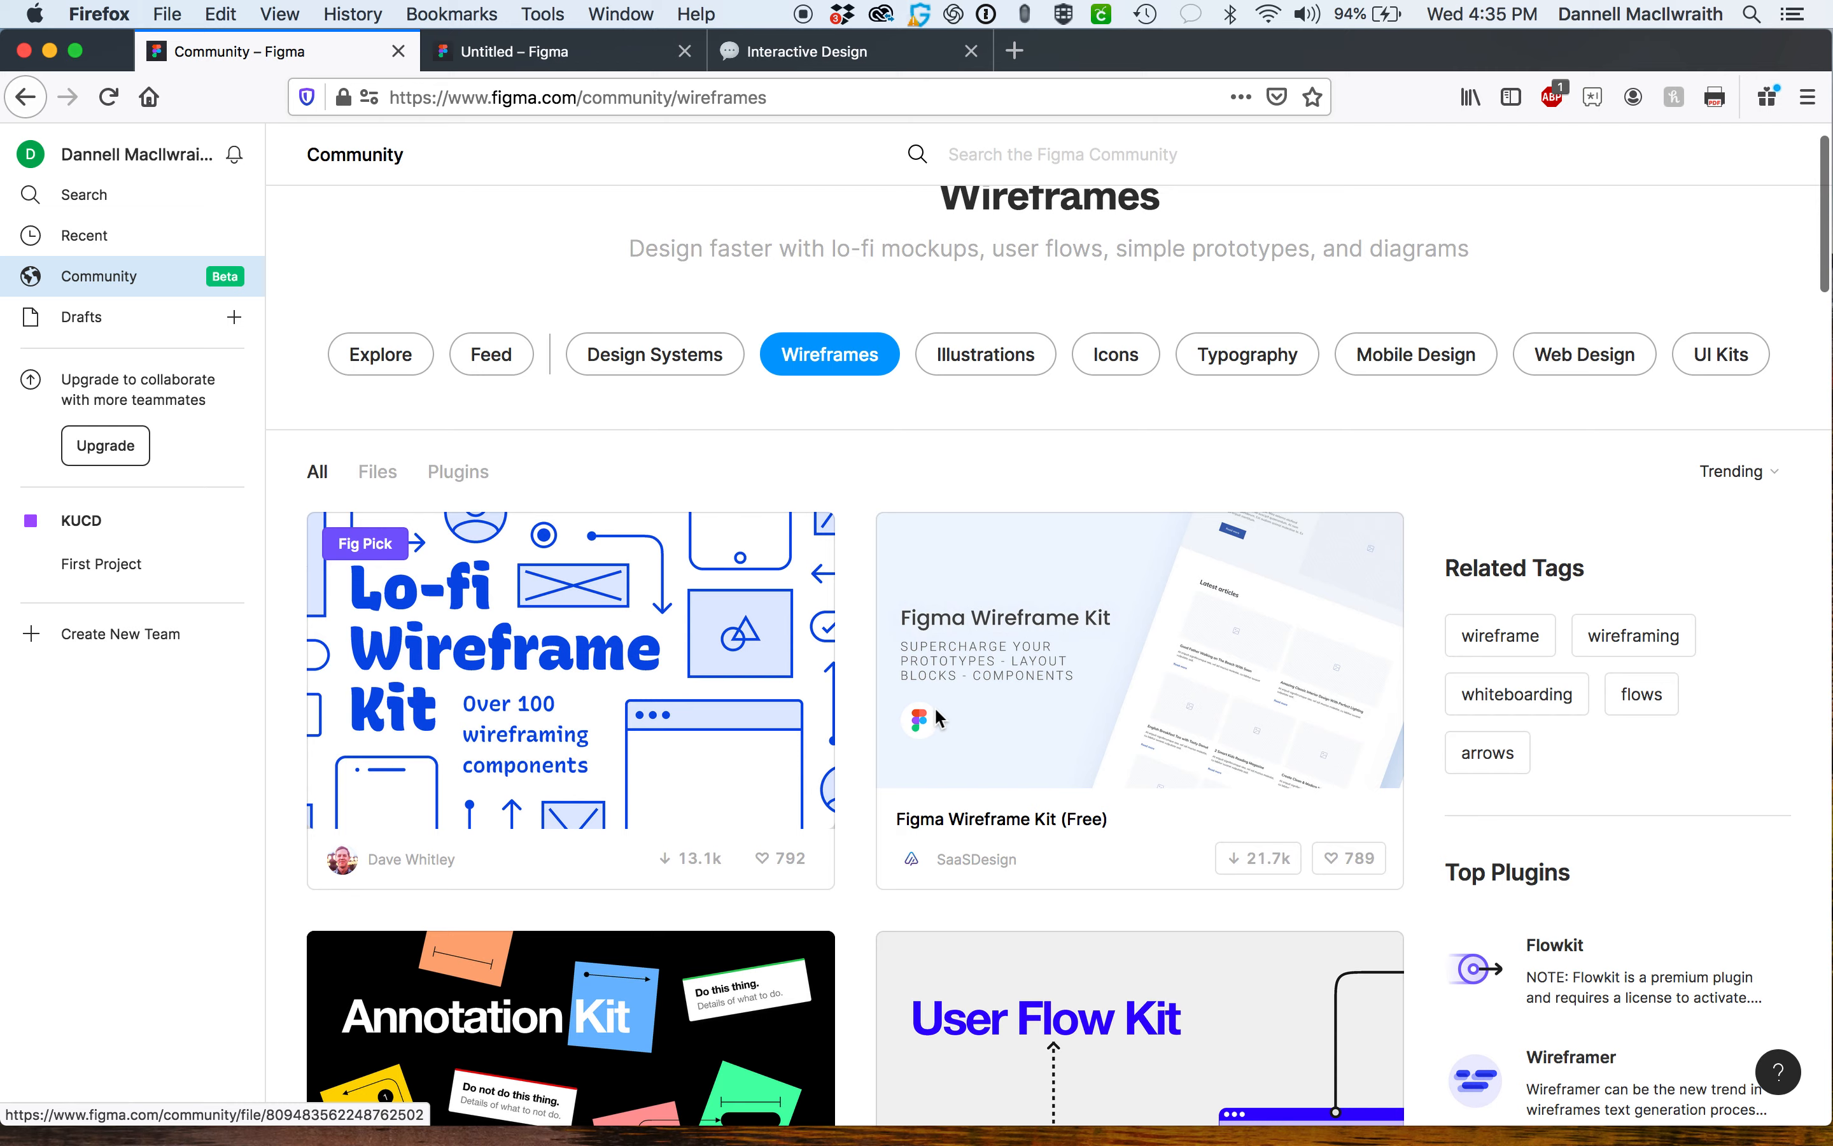
{"action": "scroll", "coordinate": [872, 728], "scroll_direction": "down", "scroll_amount": 6}
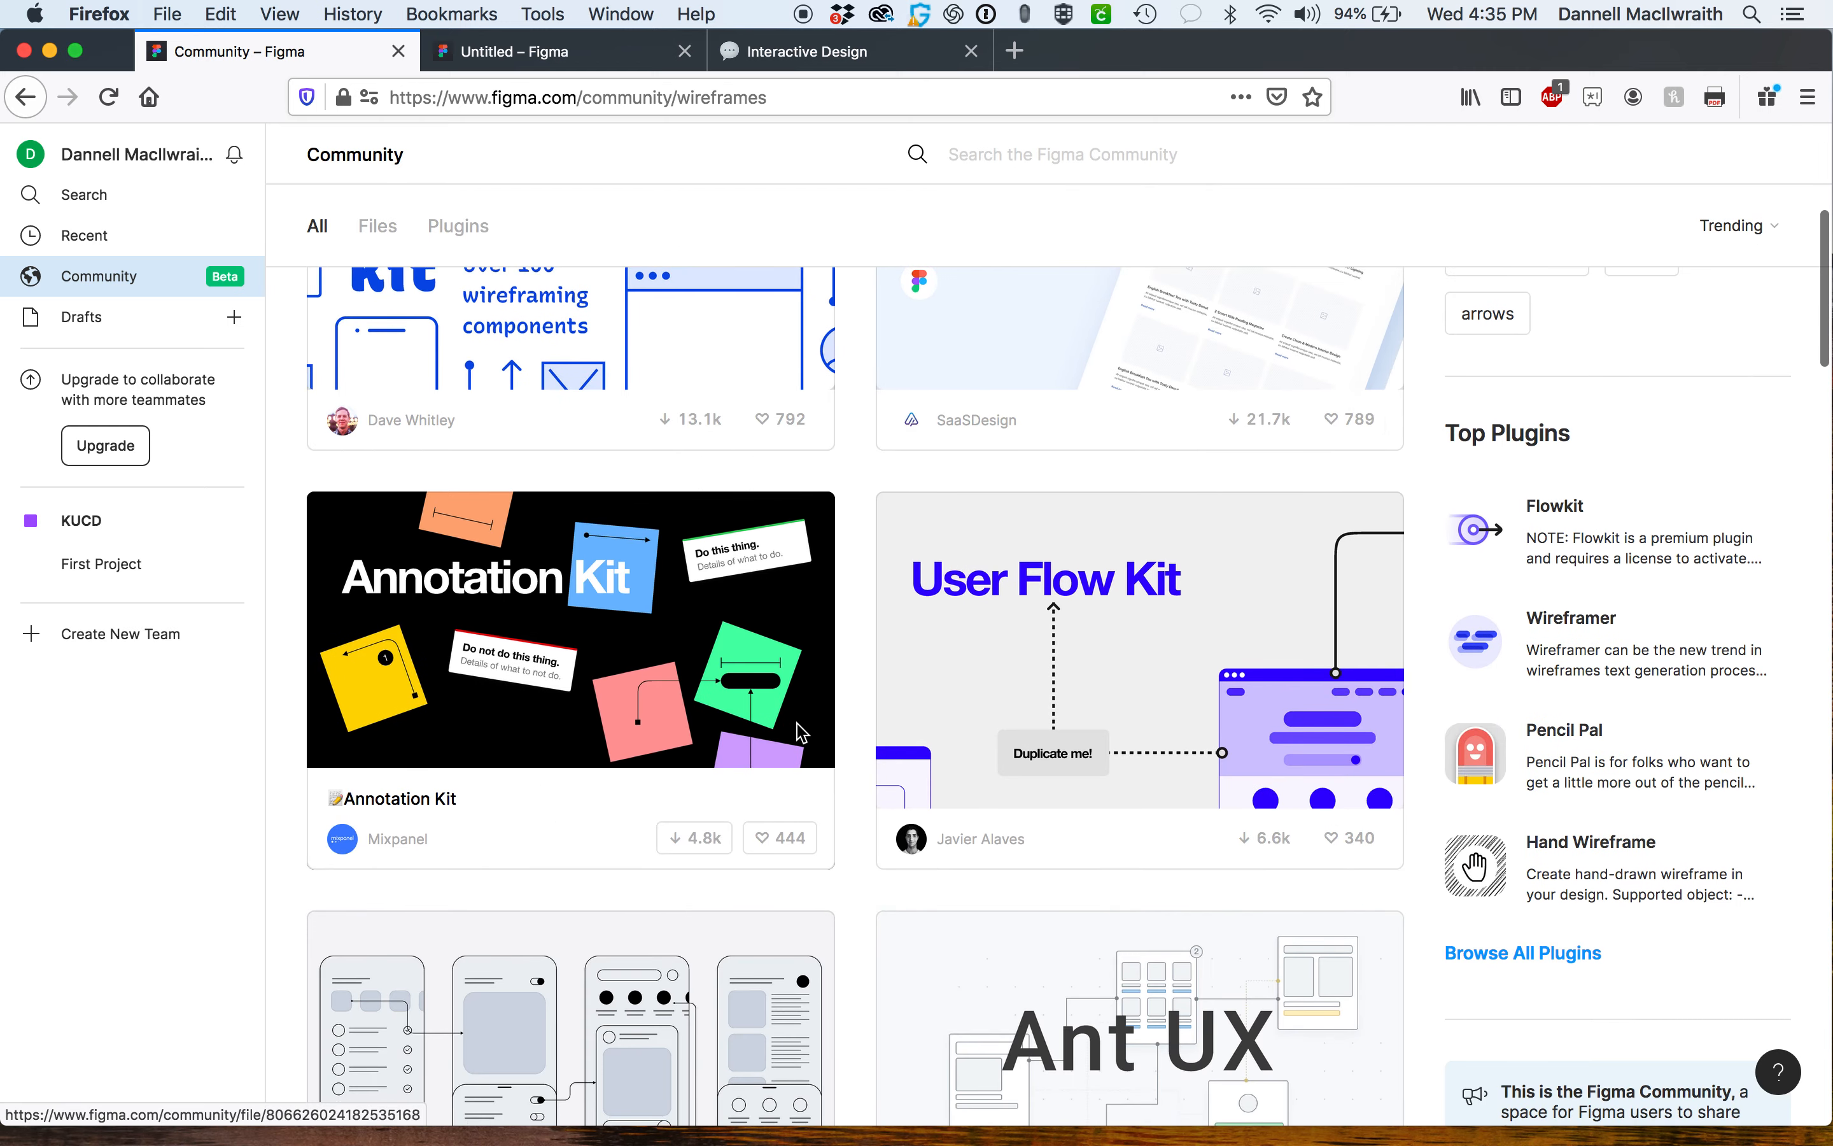
{"action": "scroll", "coordinate": [797, 724], "scroll_direction": "down", "scroll_amount": 15}
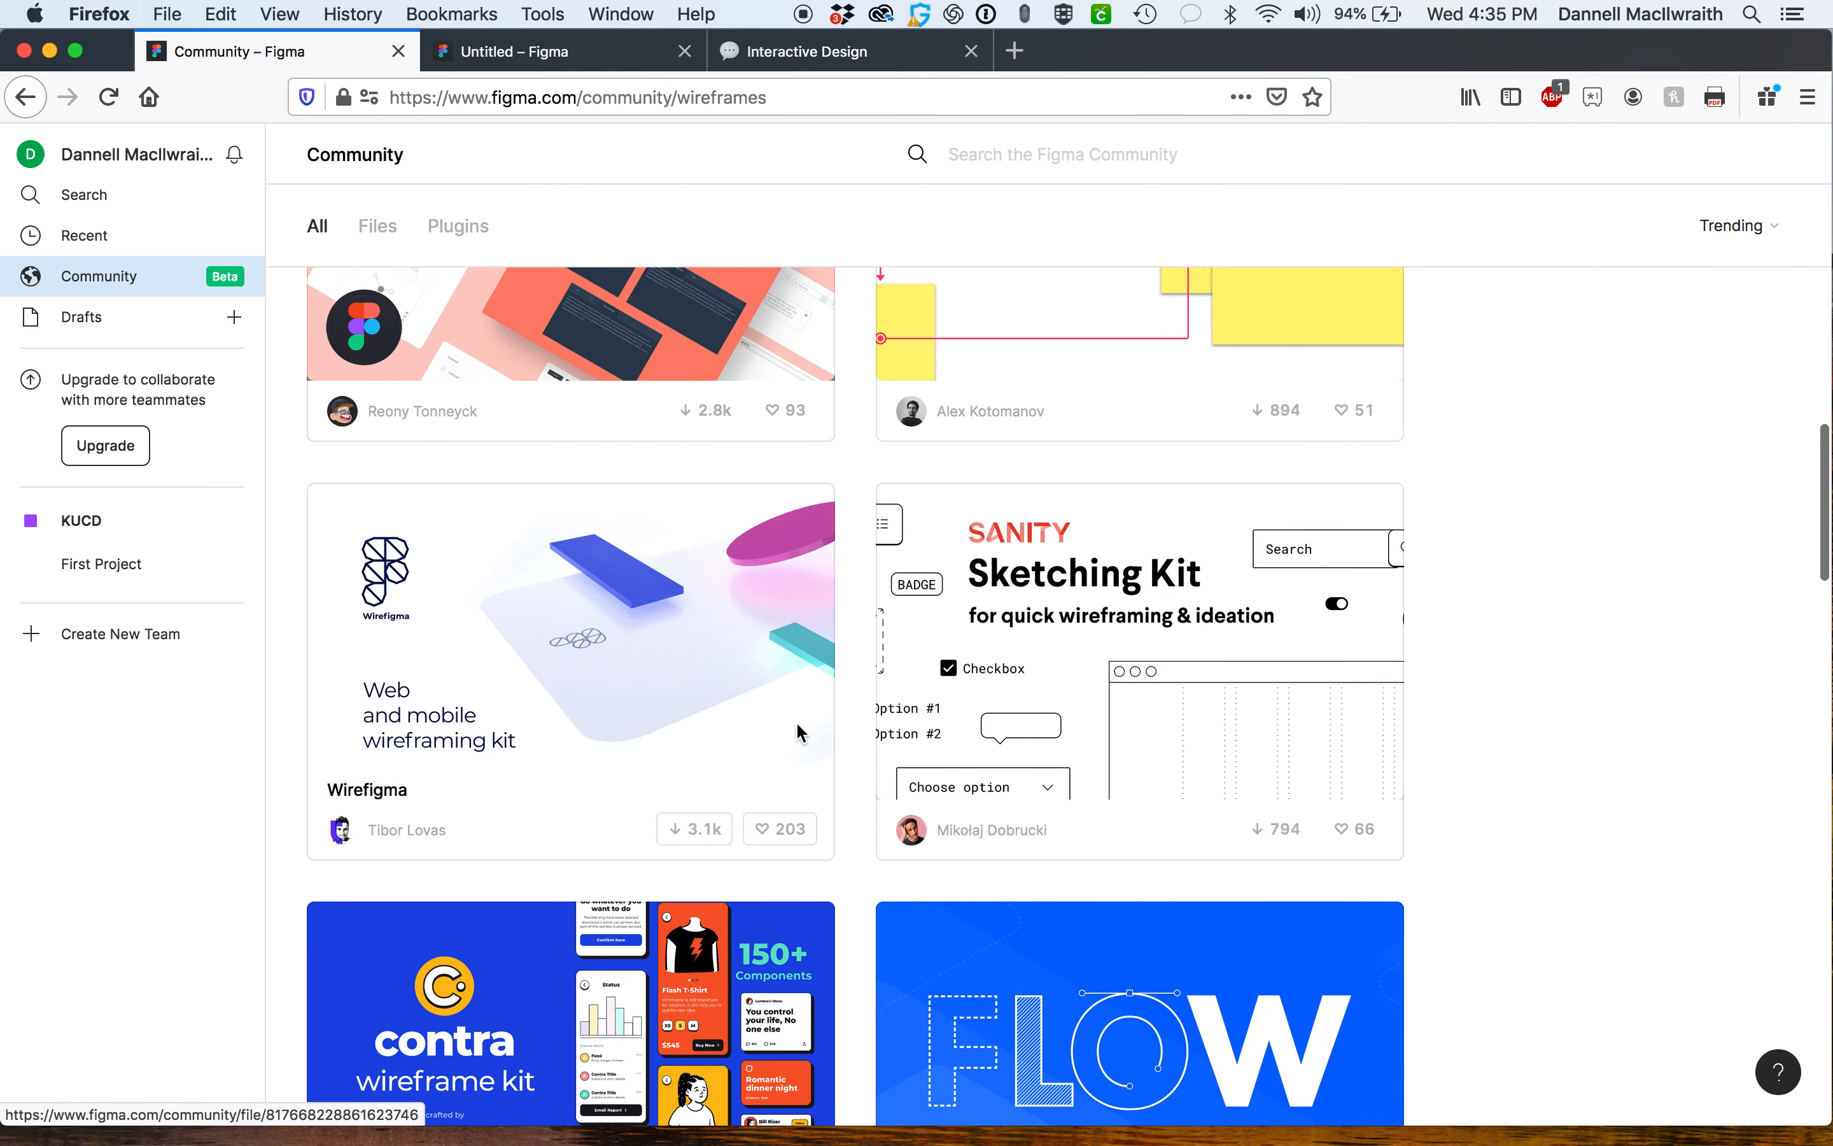
{"action": "scroll", "coordinate": [796, 721], "scroll_direction": "down", "scroll_amount": 8}
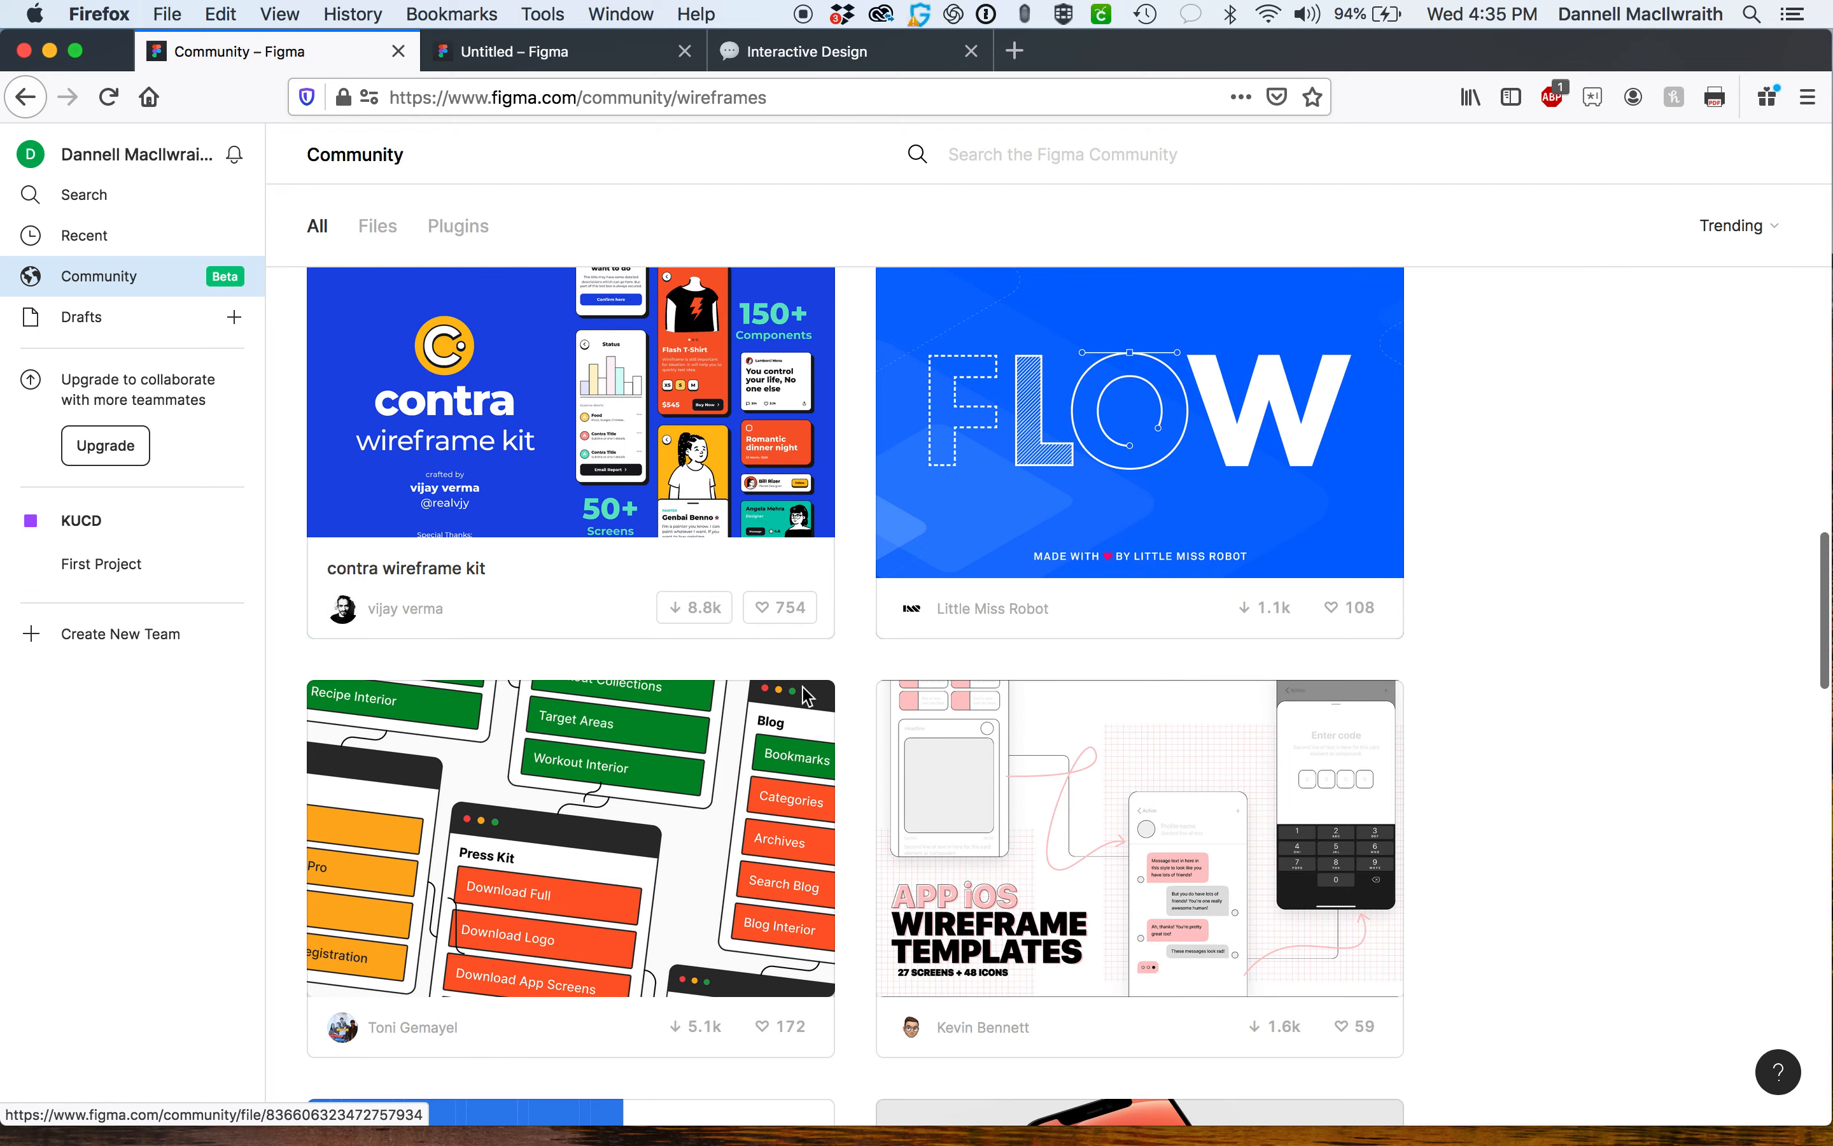
{"action": "scroll", "coordinate": [805, 693], "scroll_direction": "down", "scroll_amount": 6}
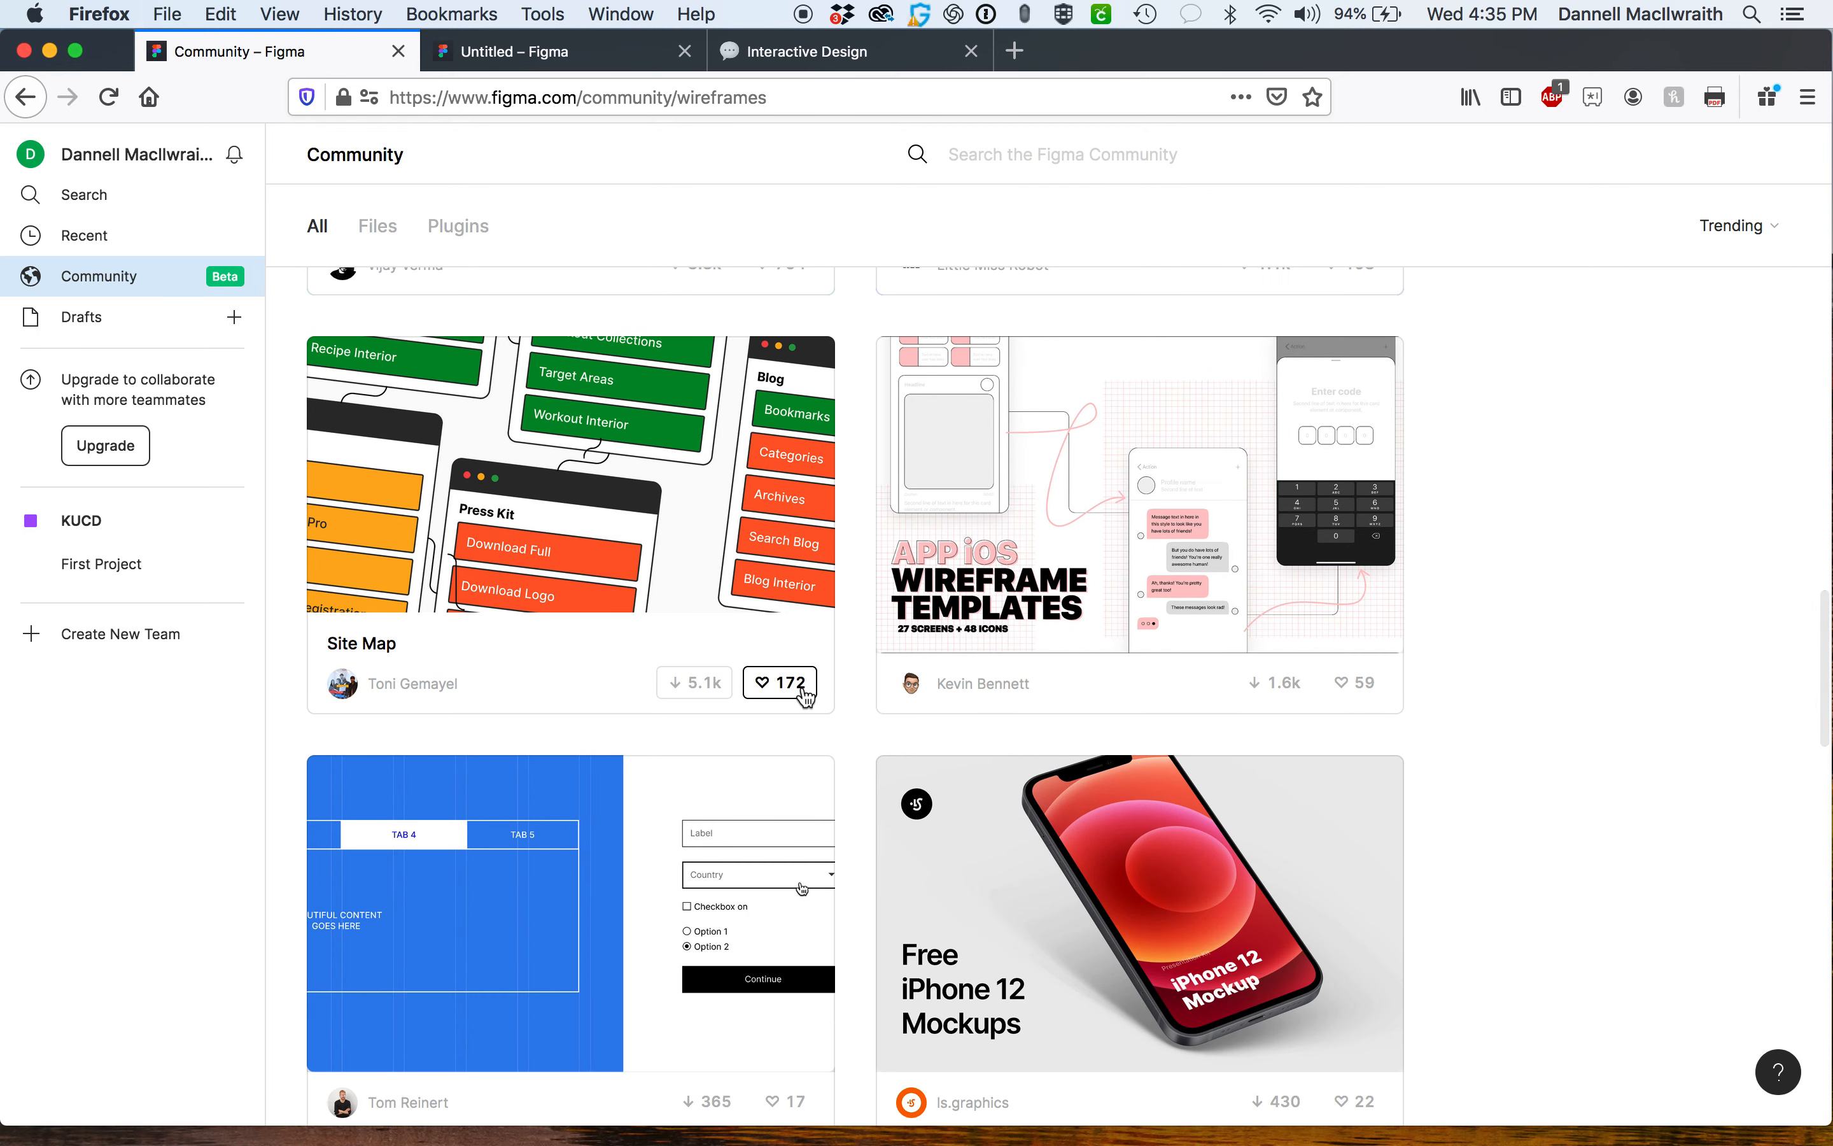
{"action": "scroll", "coordinate": [805, 696], "scroll_direction": "down", "scroll_amount": 2}
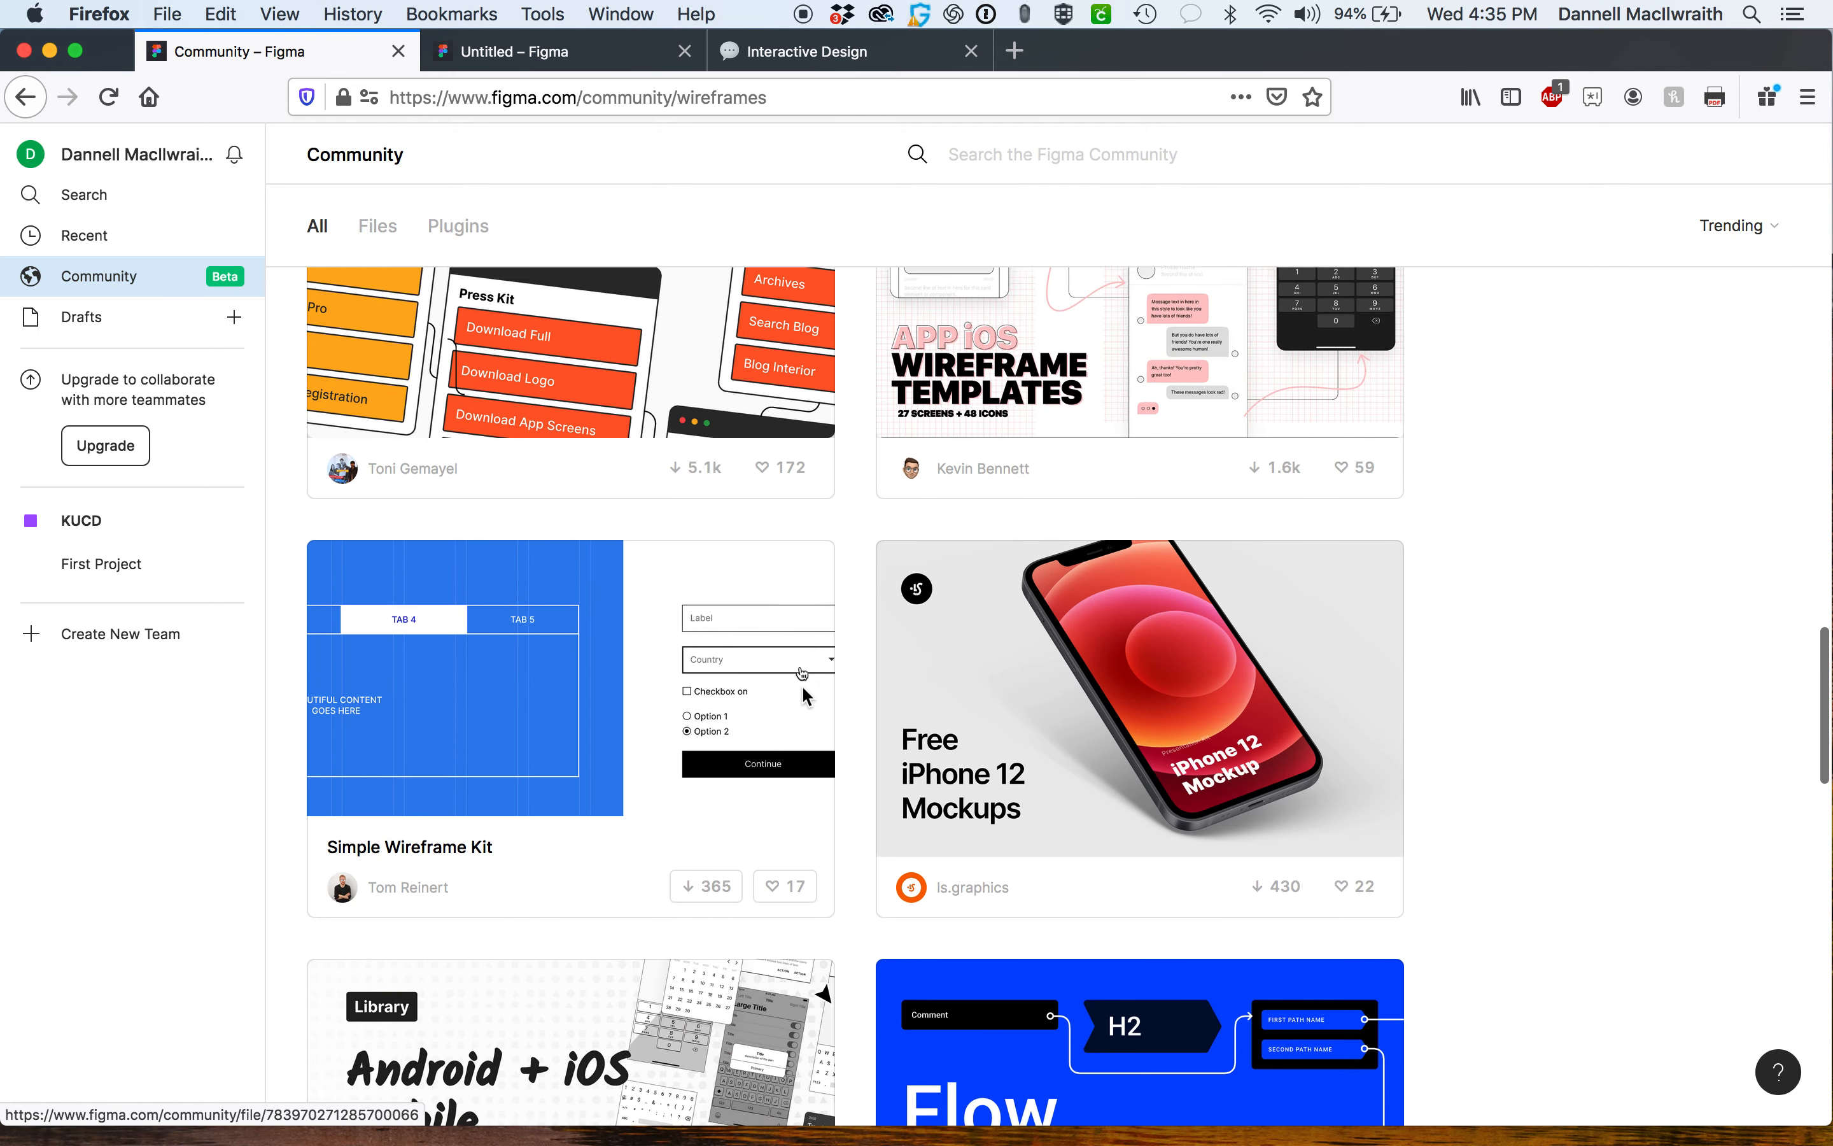
{"action": "scroll", "coordinate": [804, 693], "scroll_direction": "down", "scroll_amount": 4}
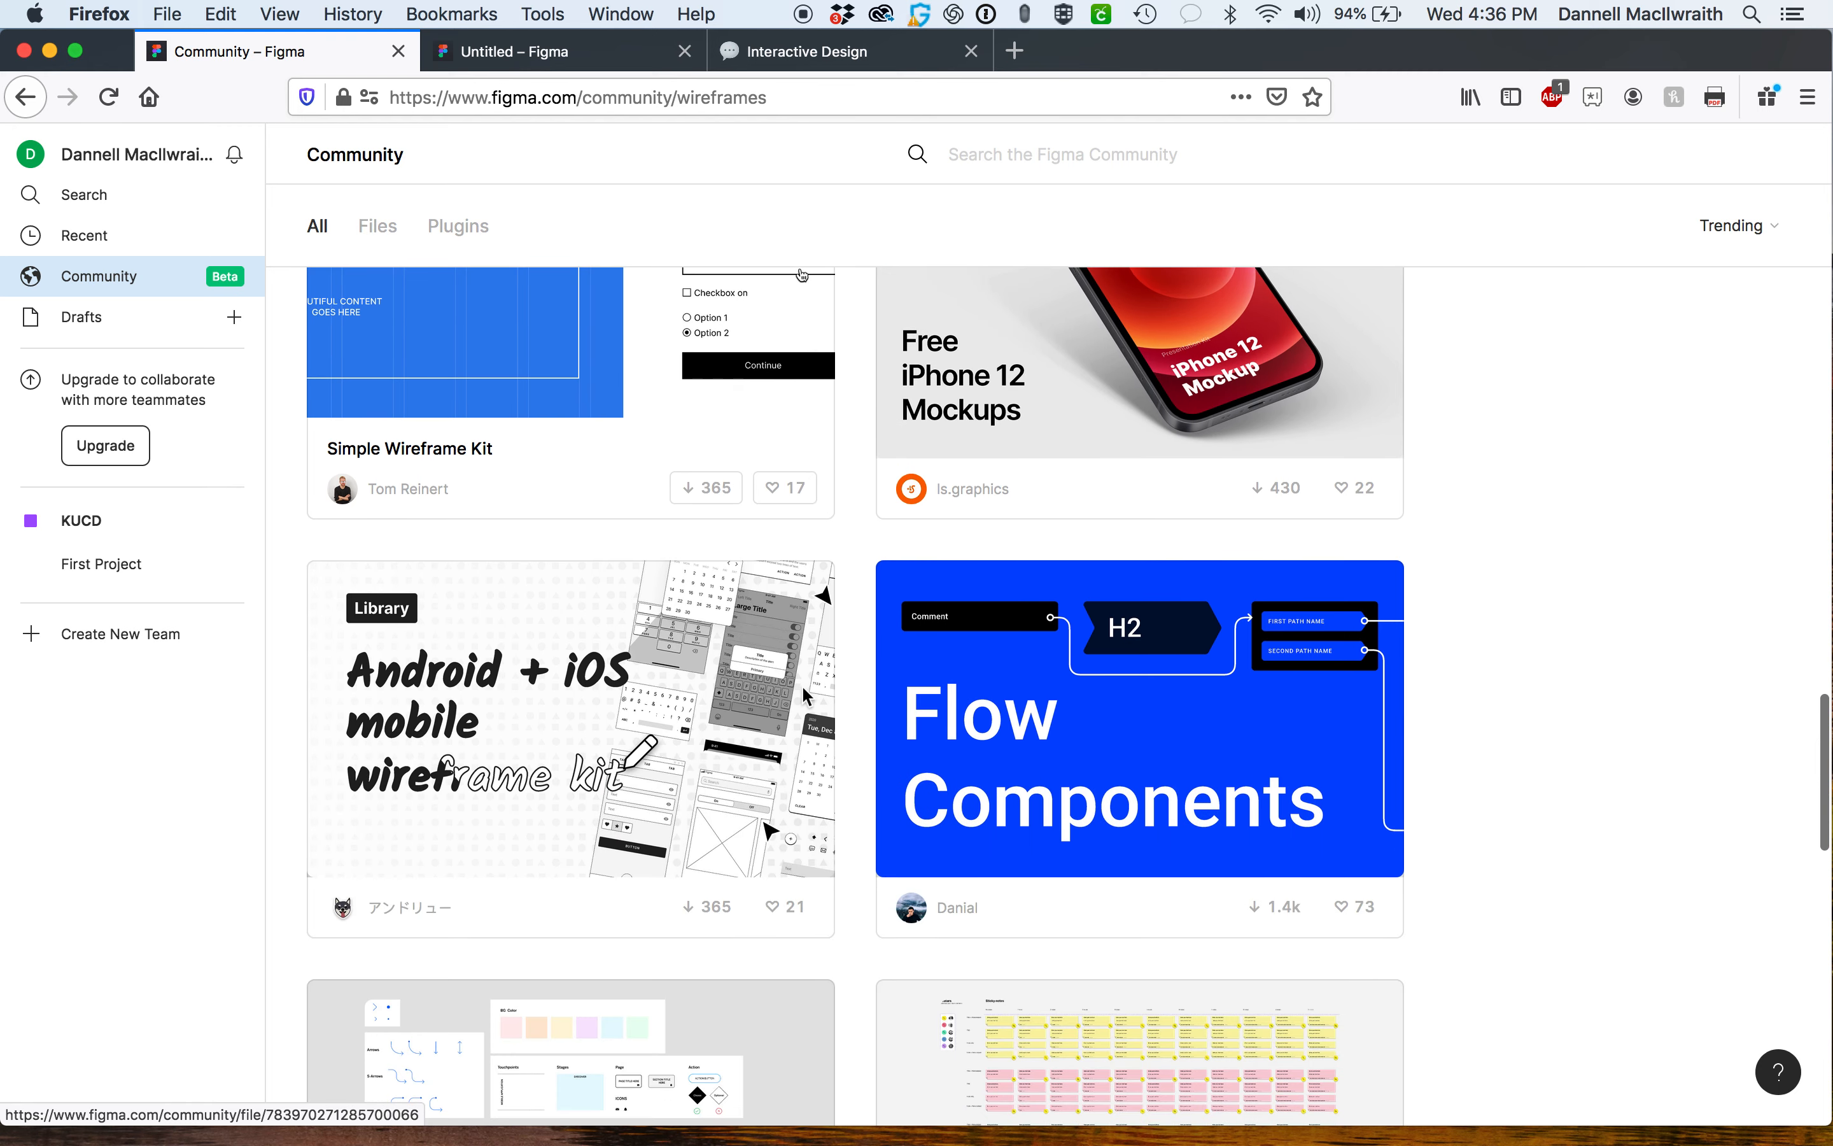
{"action": "scroll", "coordinate": [943, 731], "scroll_direction": "down", "scroll_amount": 1}
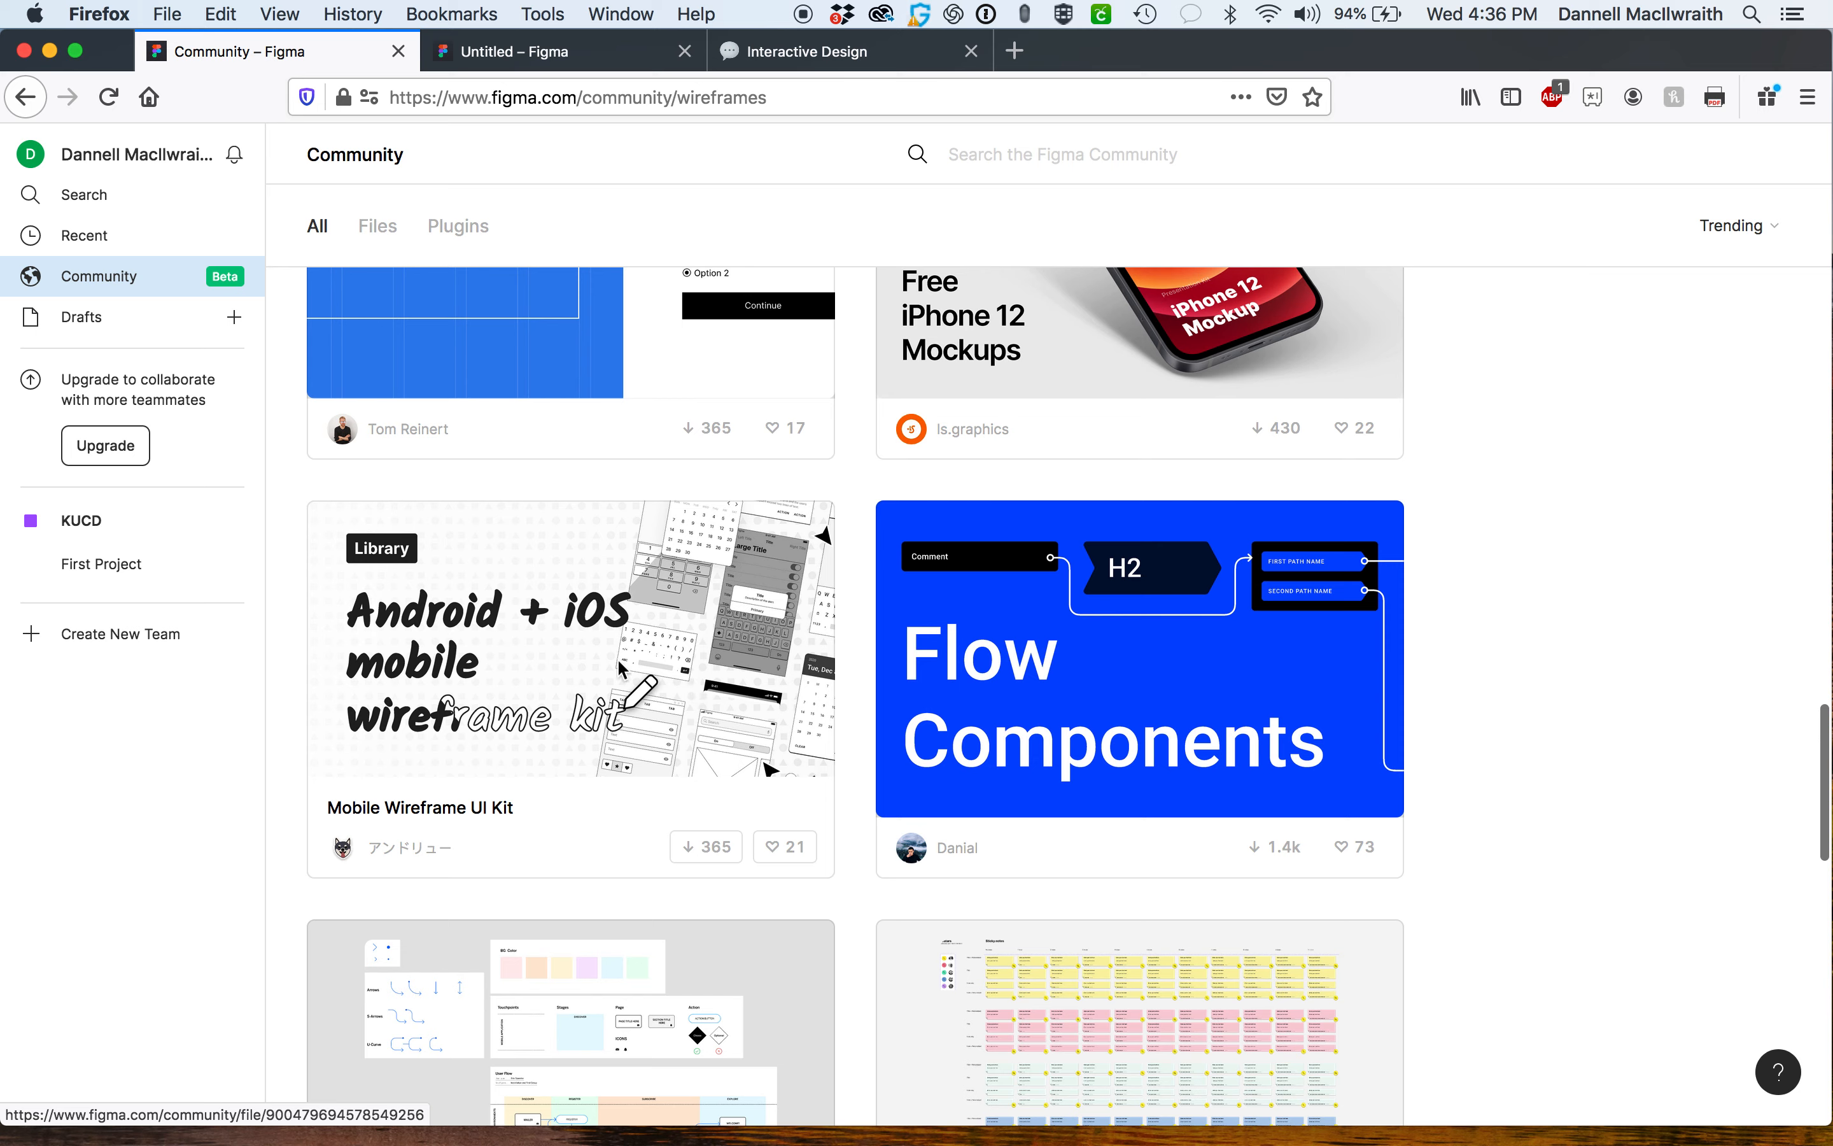
Duplicate the Mobile Wireframe UI Kit into drafts and open it.
{"action": "left_click", "coordinate": [720, 852]}
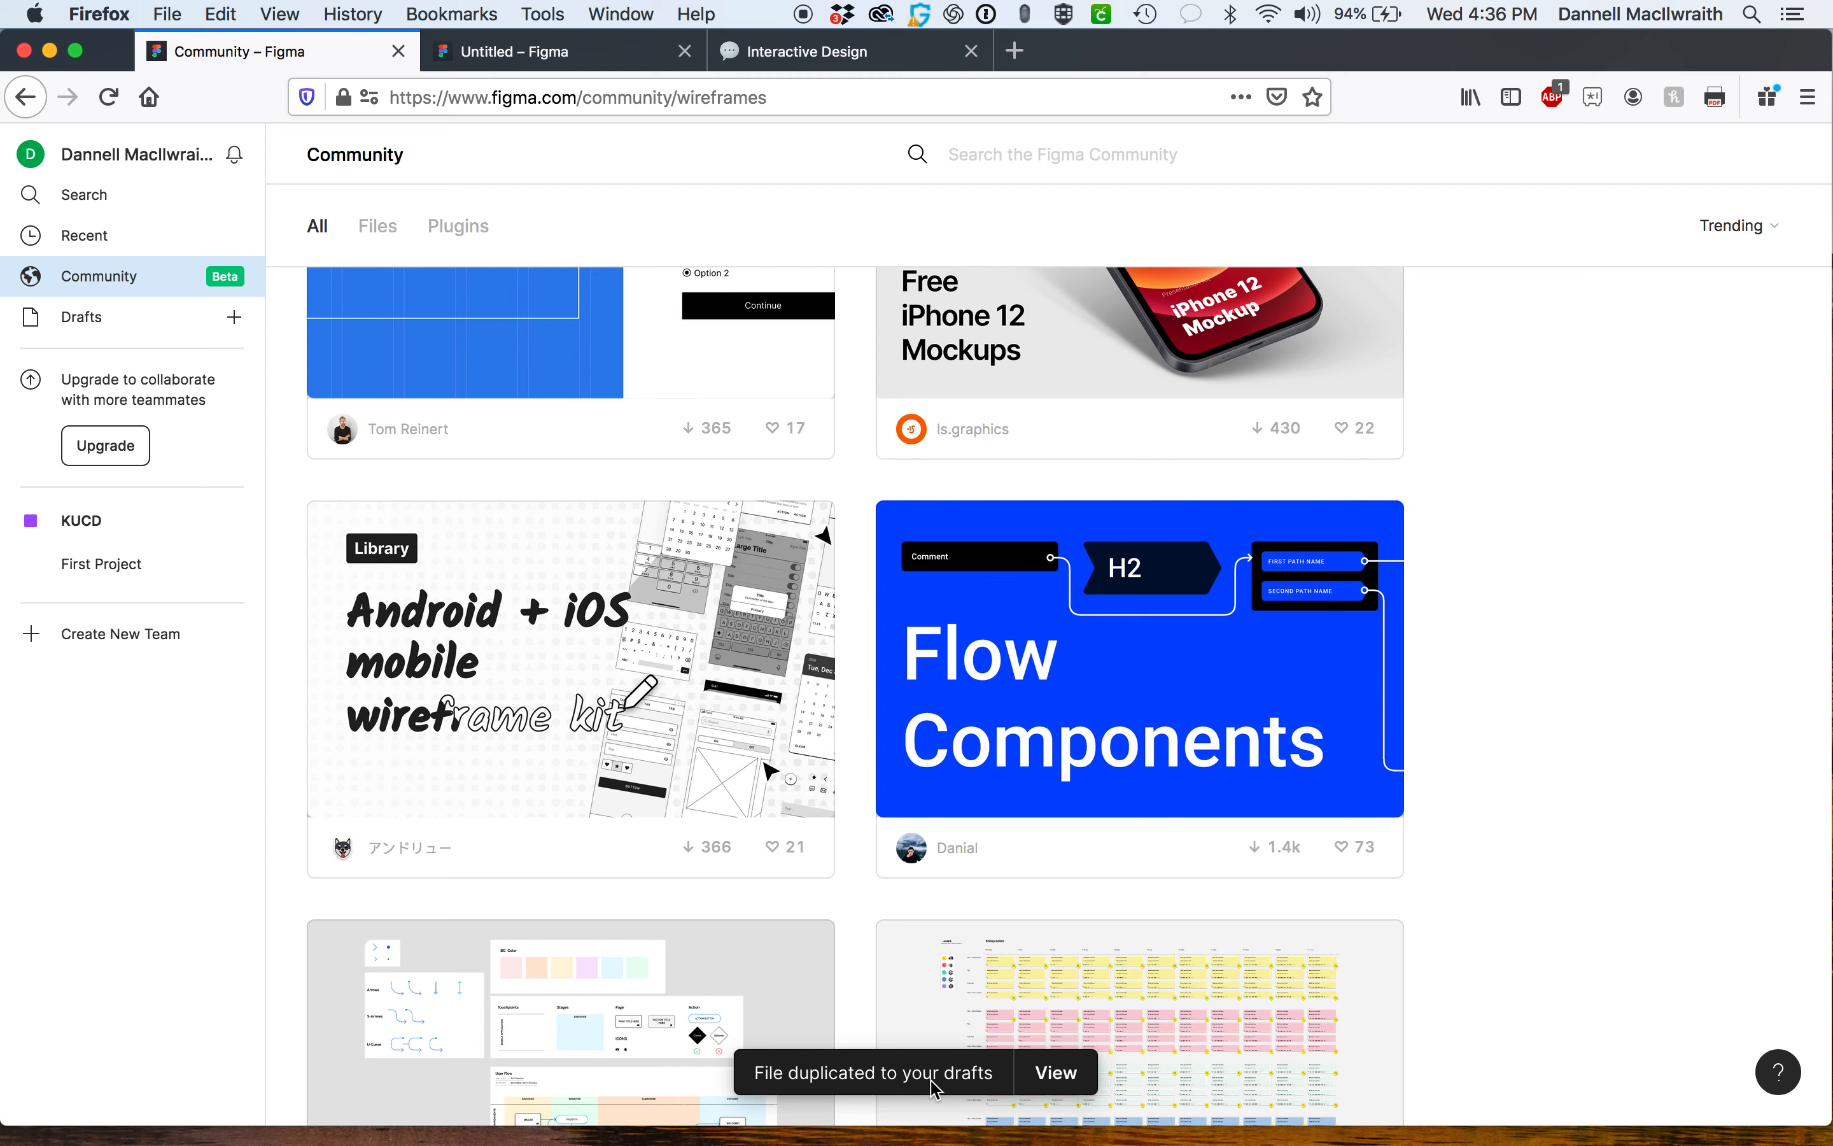
{"action": "left_click", "coordinate": [83, 318]}
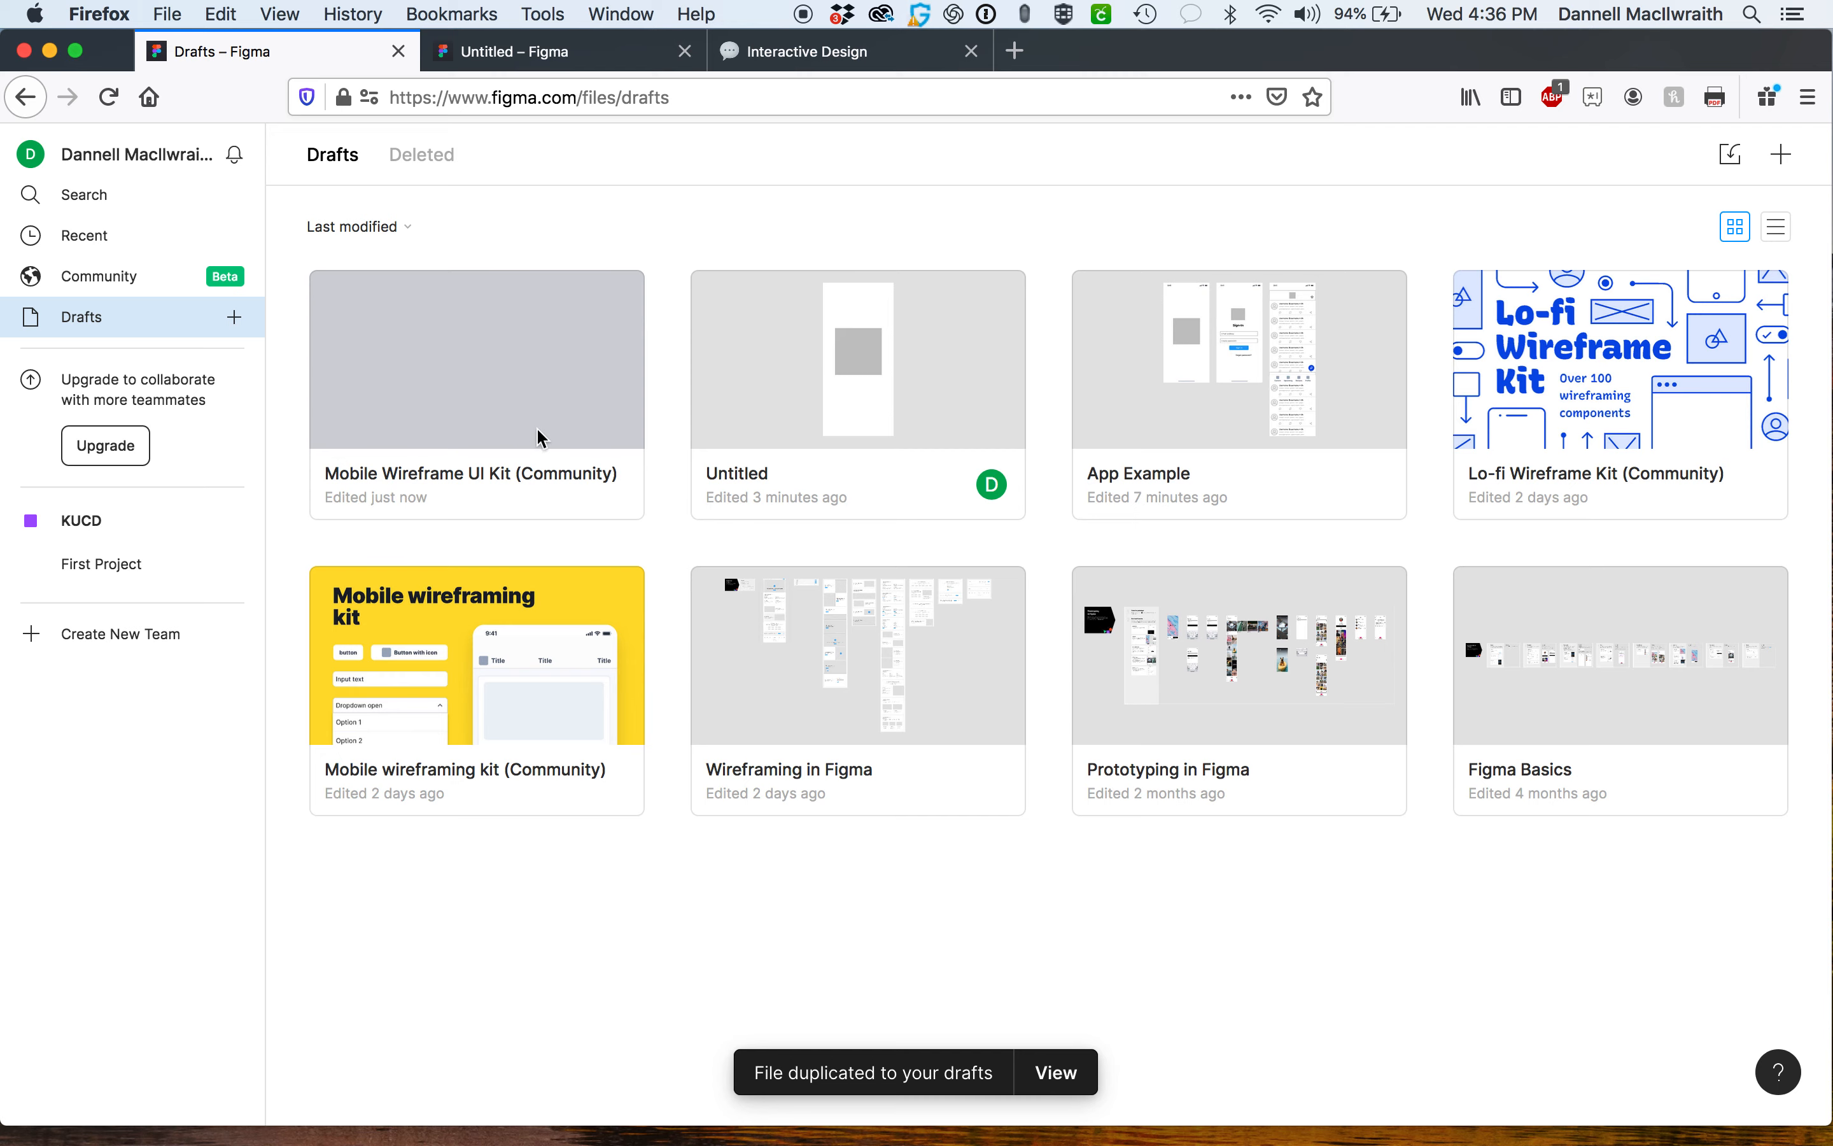
{"action": "double_click", "coordinate": [446, 479]}
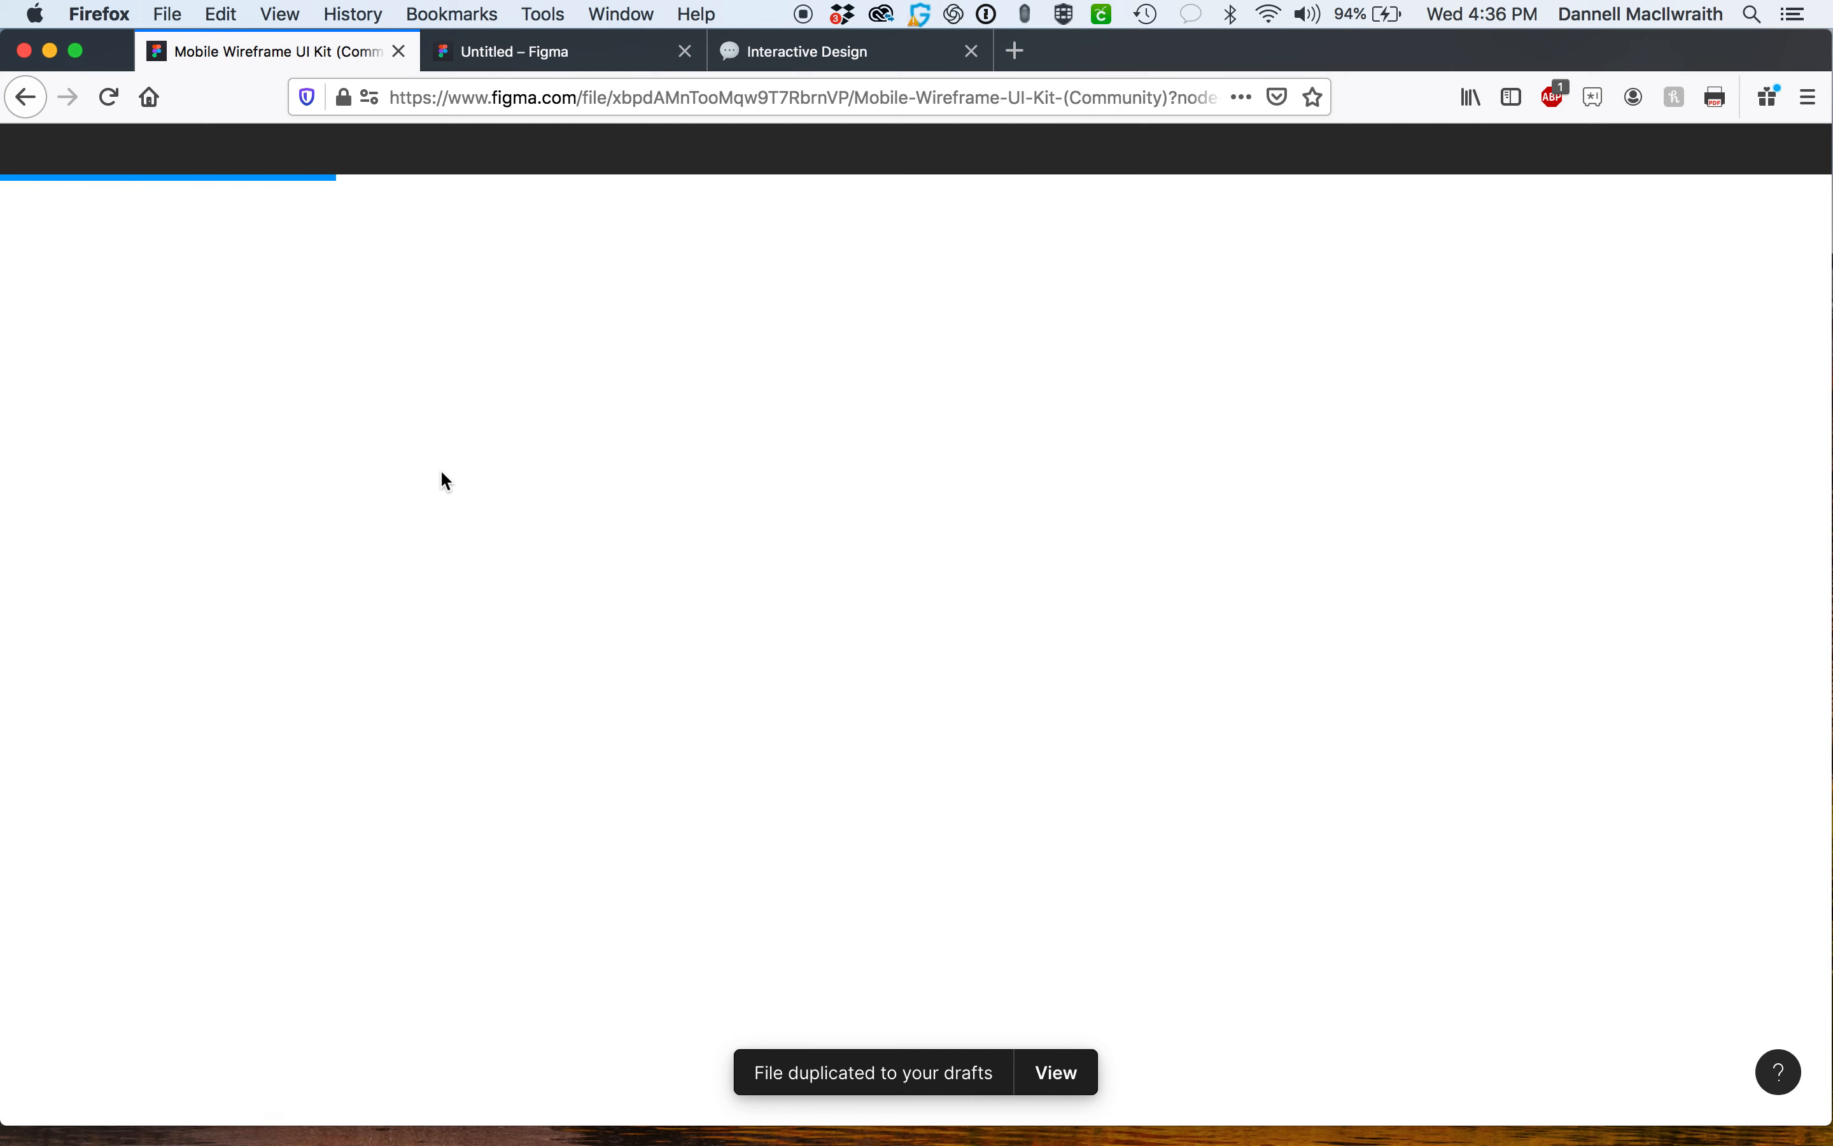
Open the kit's iOS page and examine its component frames such as bars, keyboard, alerts and controls.
{"action": "scroll", "coordinate": [876, 653], "scroll_direction": "down", "scroll_amount": 4}
{"action": "scroll", "coordinate": [875, 653], "scroll_direction": "right", "scroll_amount": 6}
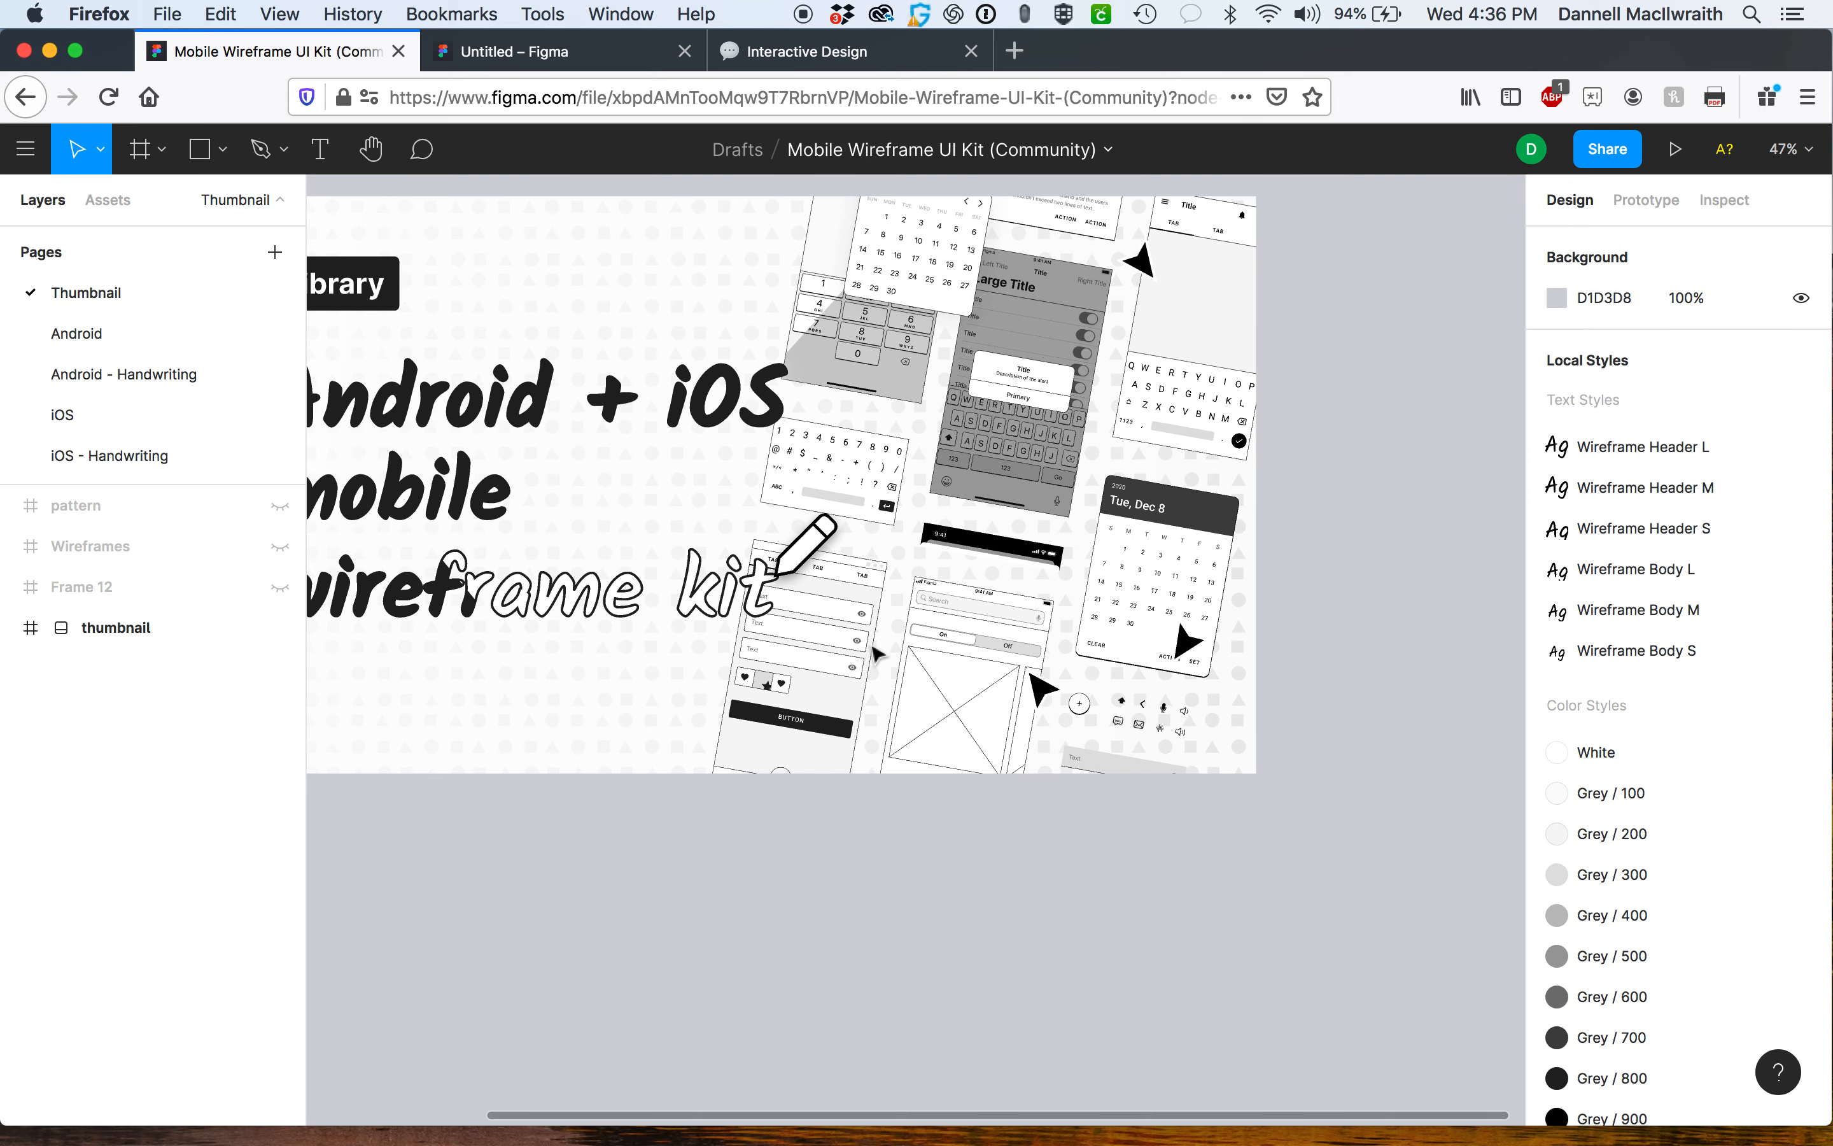
{"action": "scroll", "coordinate": [909, 657], "scroll_direction": "down", "scroll_amount": 5}
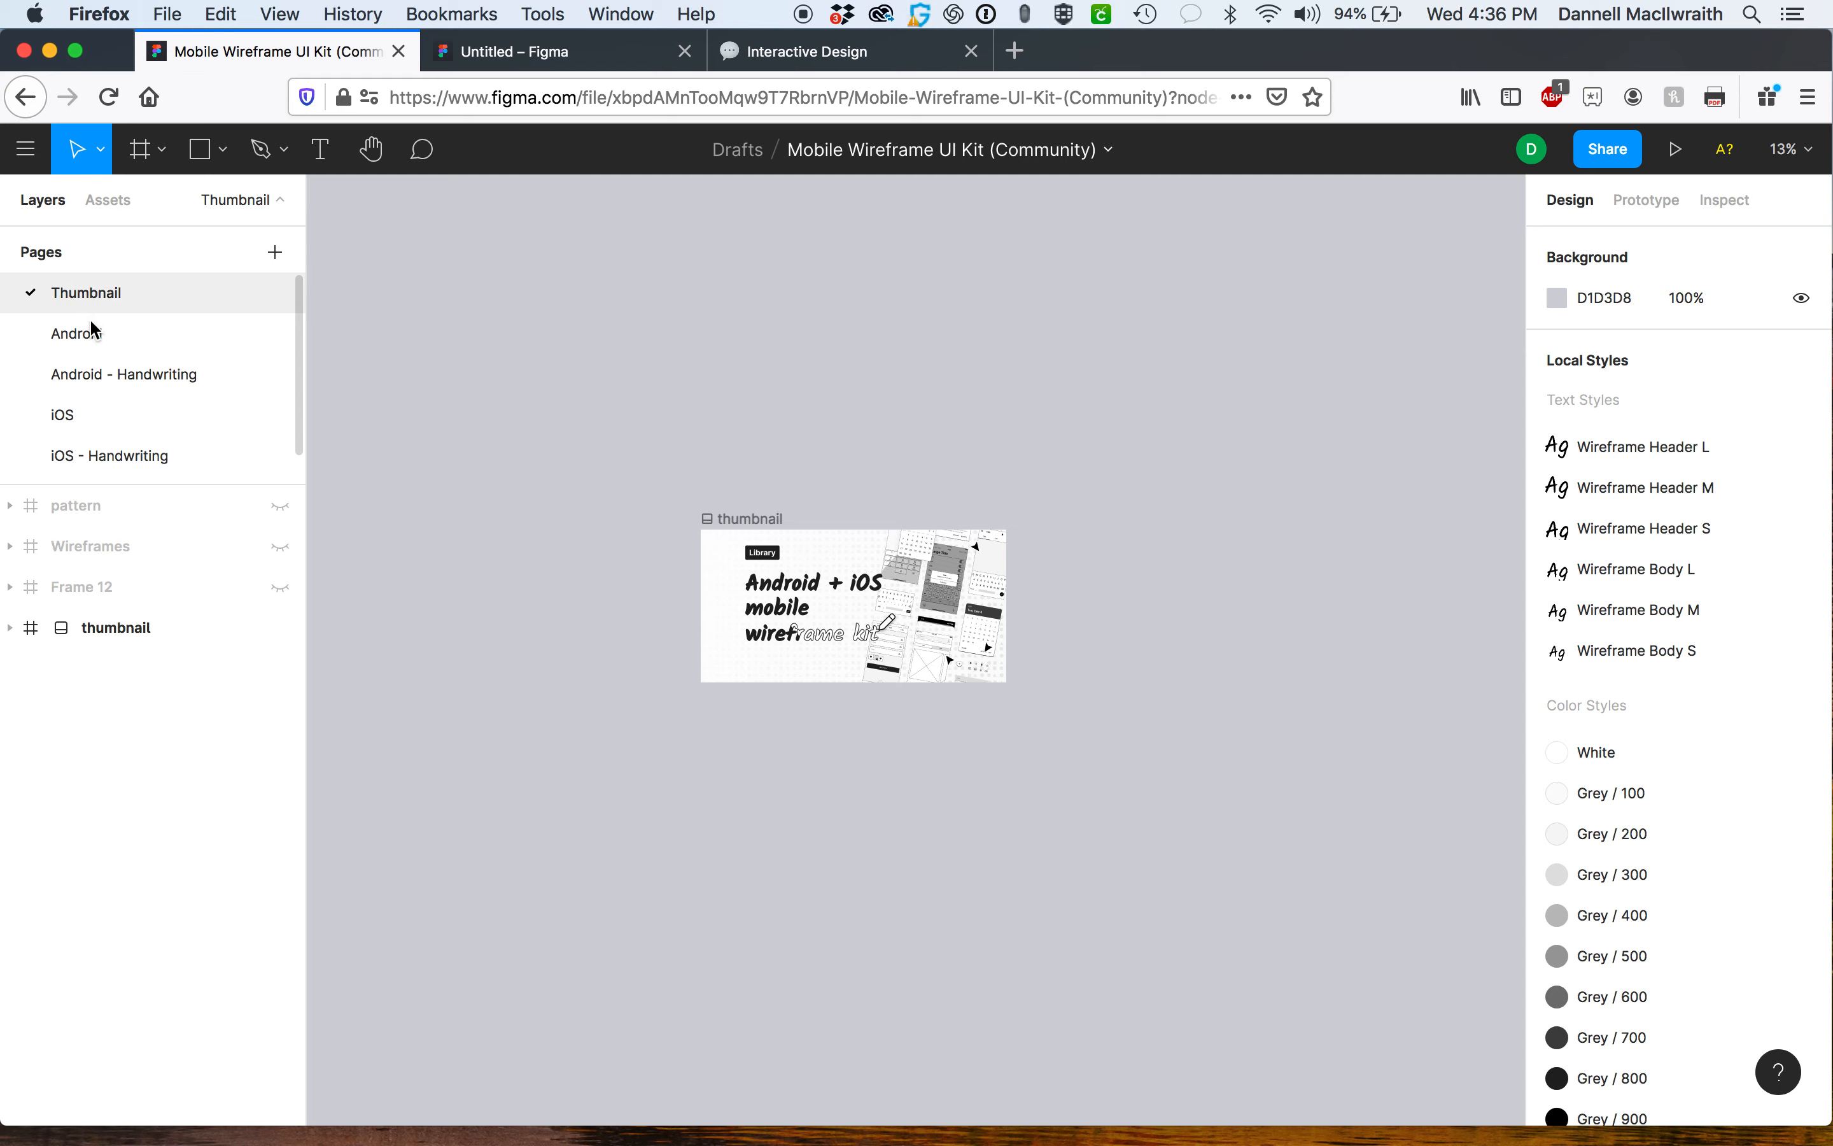
{"action": "left_click", "coordinate": [91, 424]}
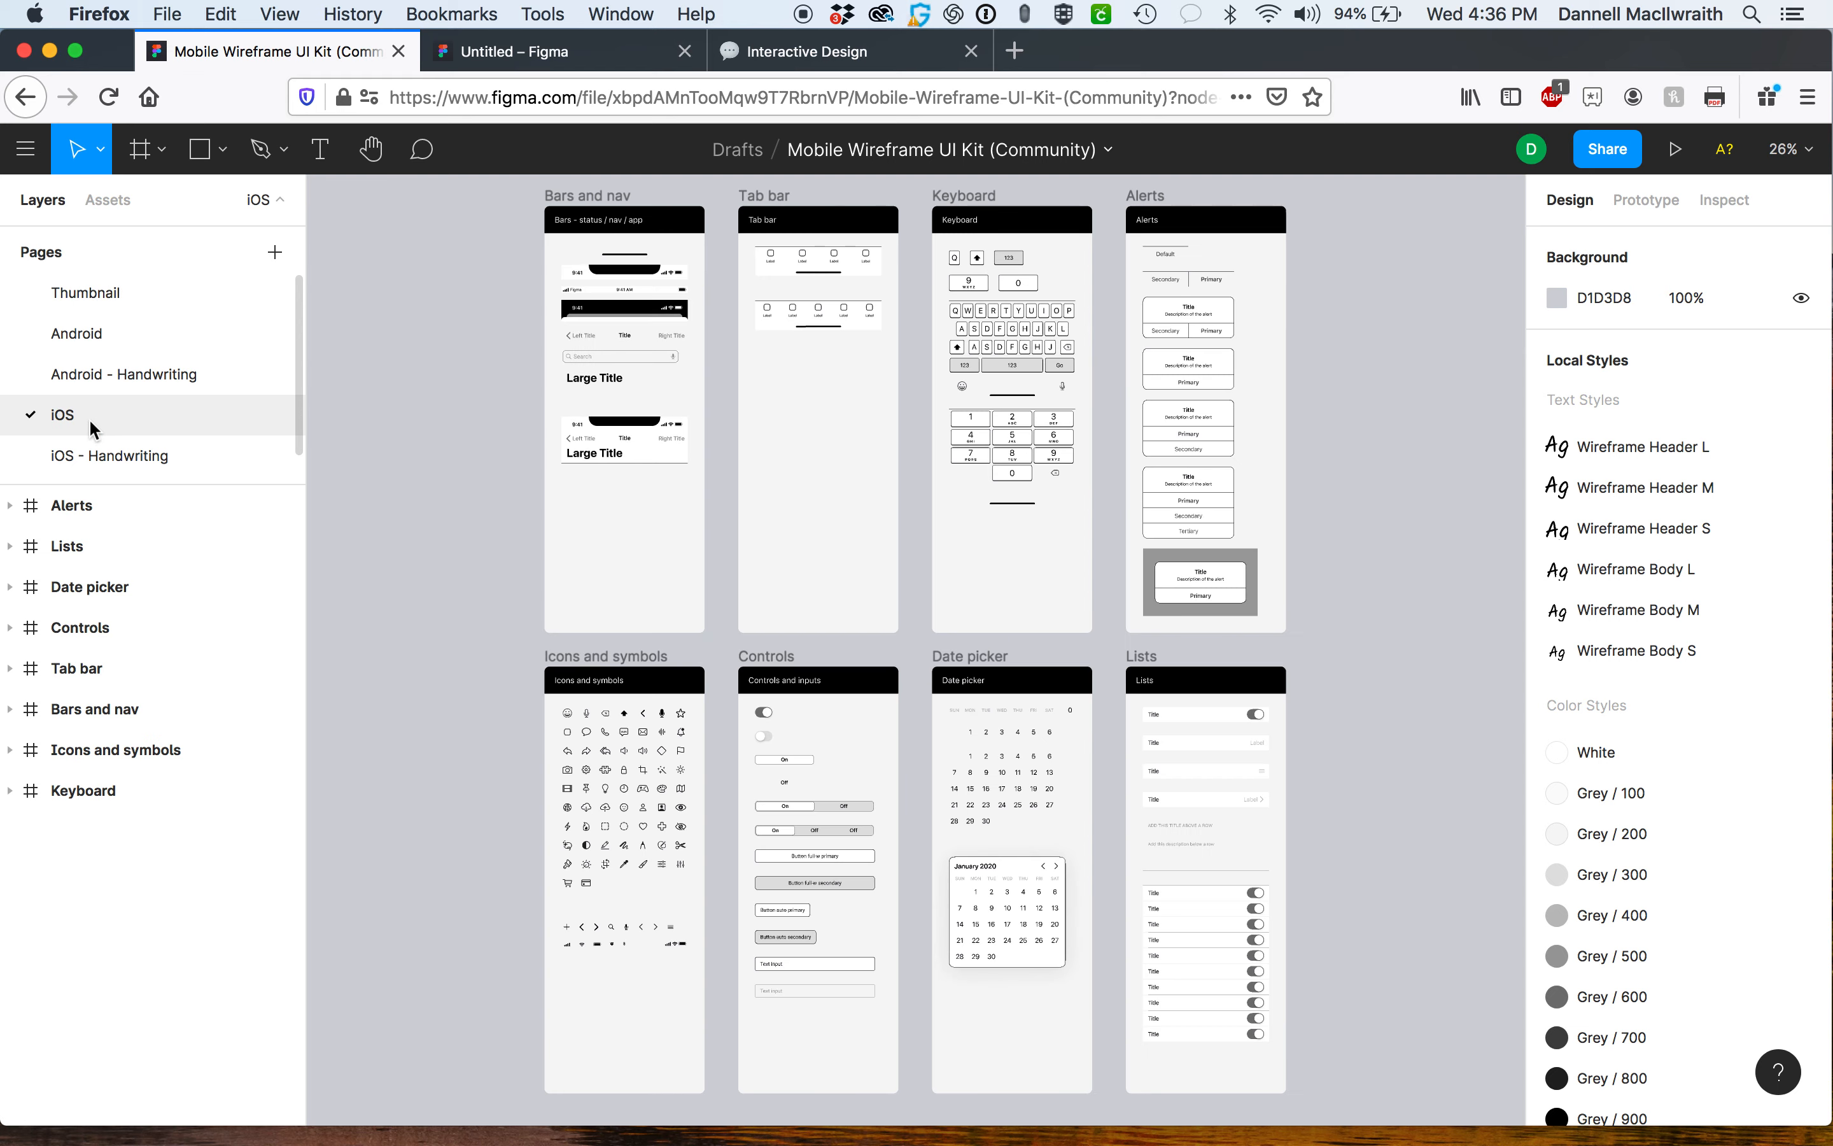
{"action": "scroll", "coordinate": [727, 584], "scroll_direction": "up", "scroll_amount": 5}
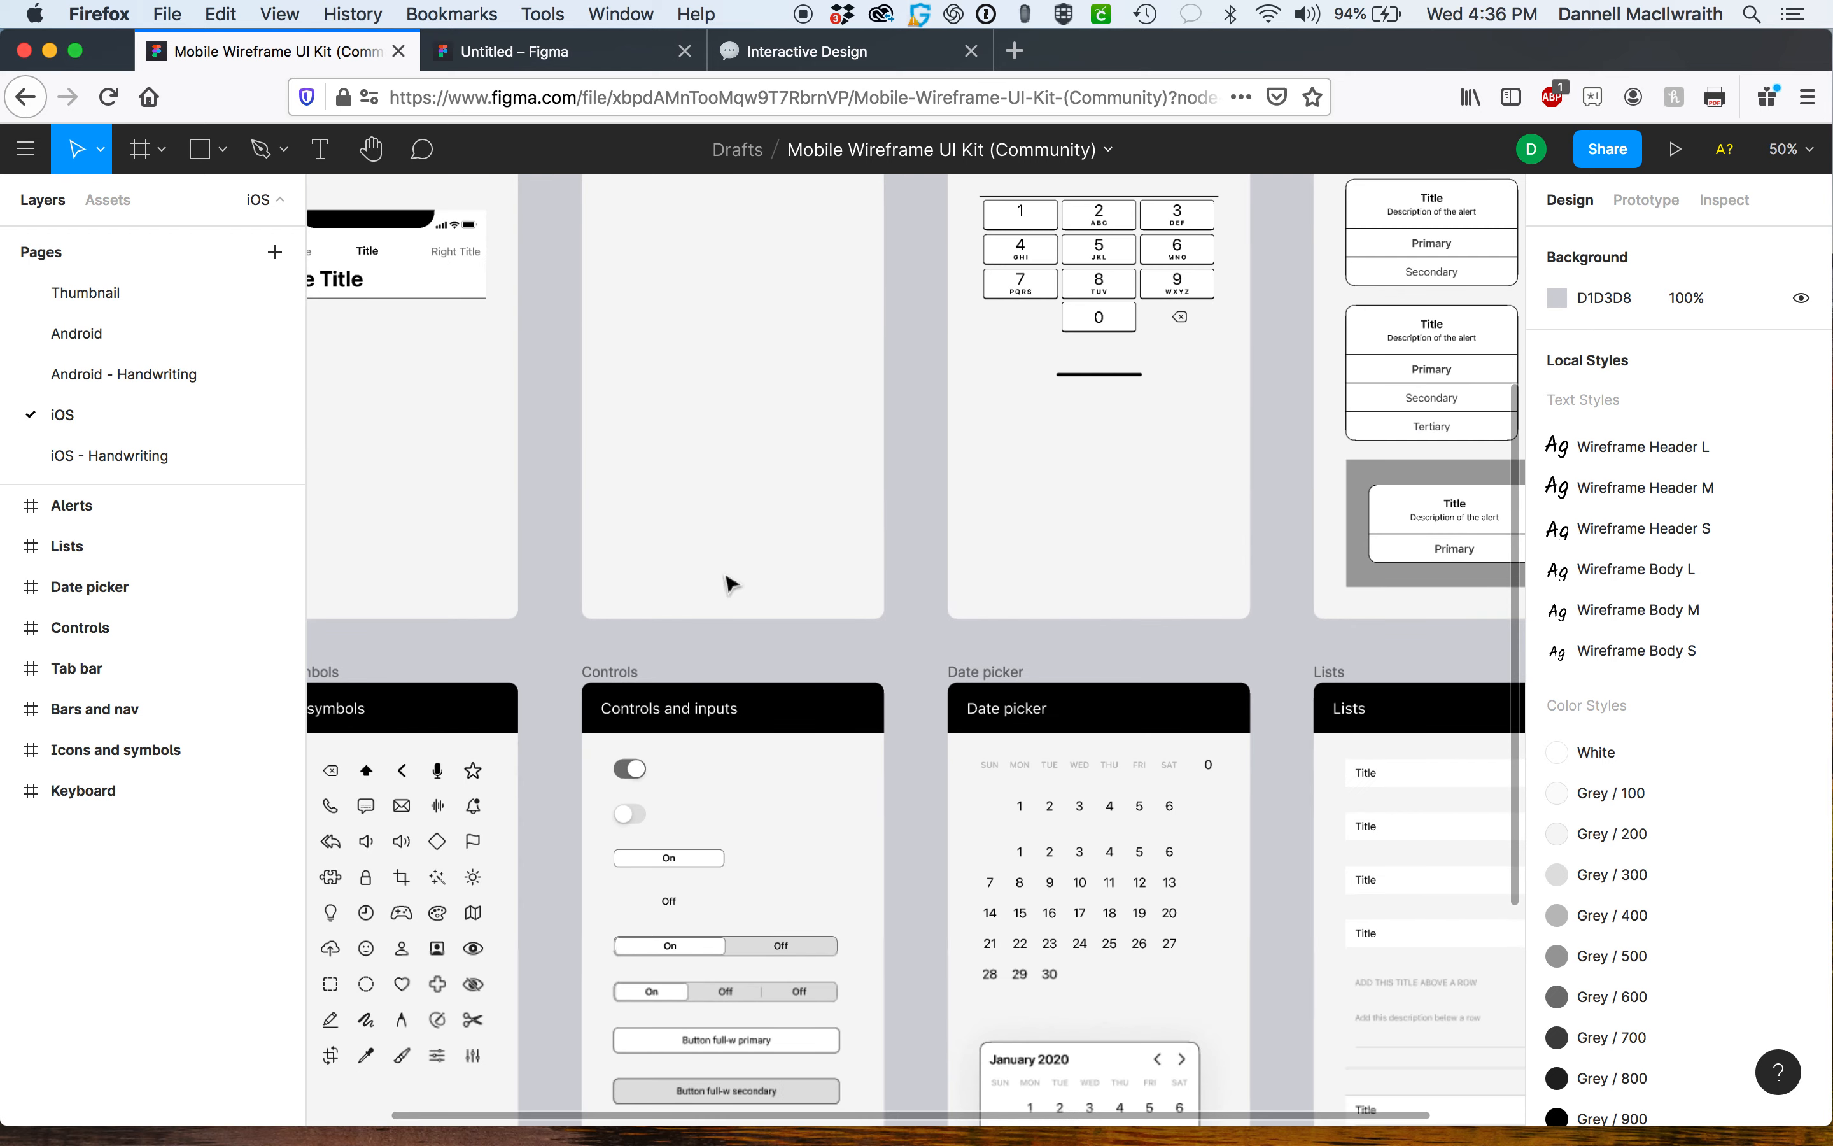
{"action": "scroll", "coordinate": [810, 549], "scroll_direction": "down", "scroll_amount": 3}
{"action": "scroll", "coordinate": [809, 548], "scroll_direction": "left", "scroll_amount": 3}
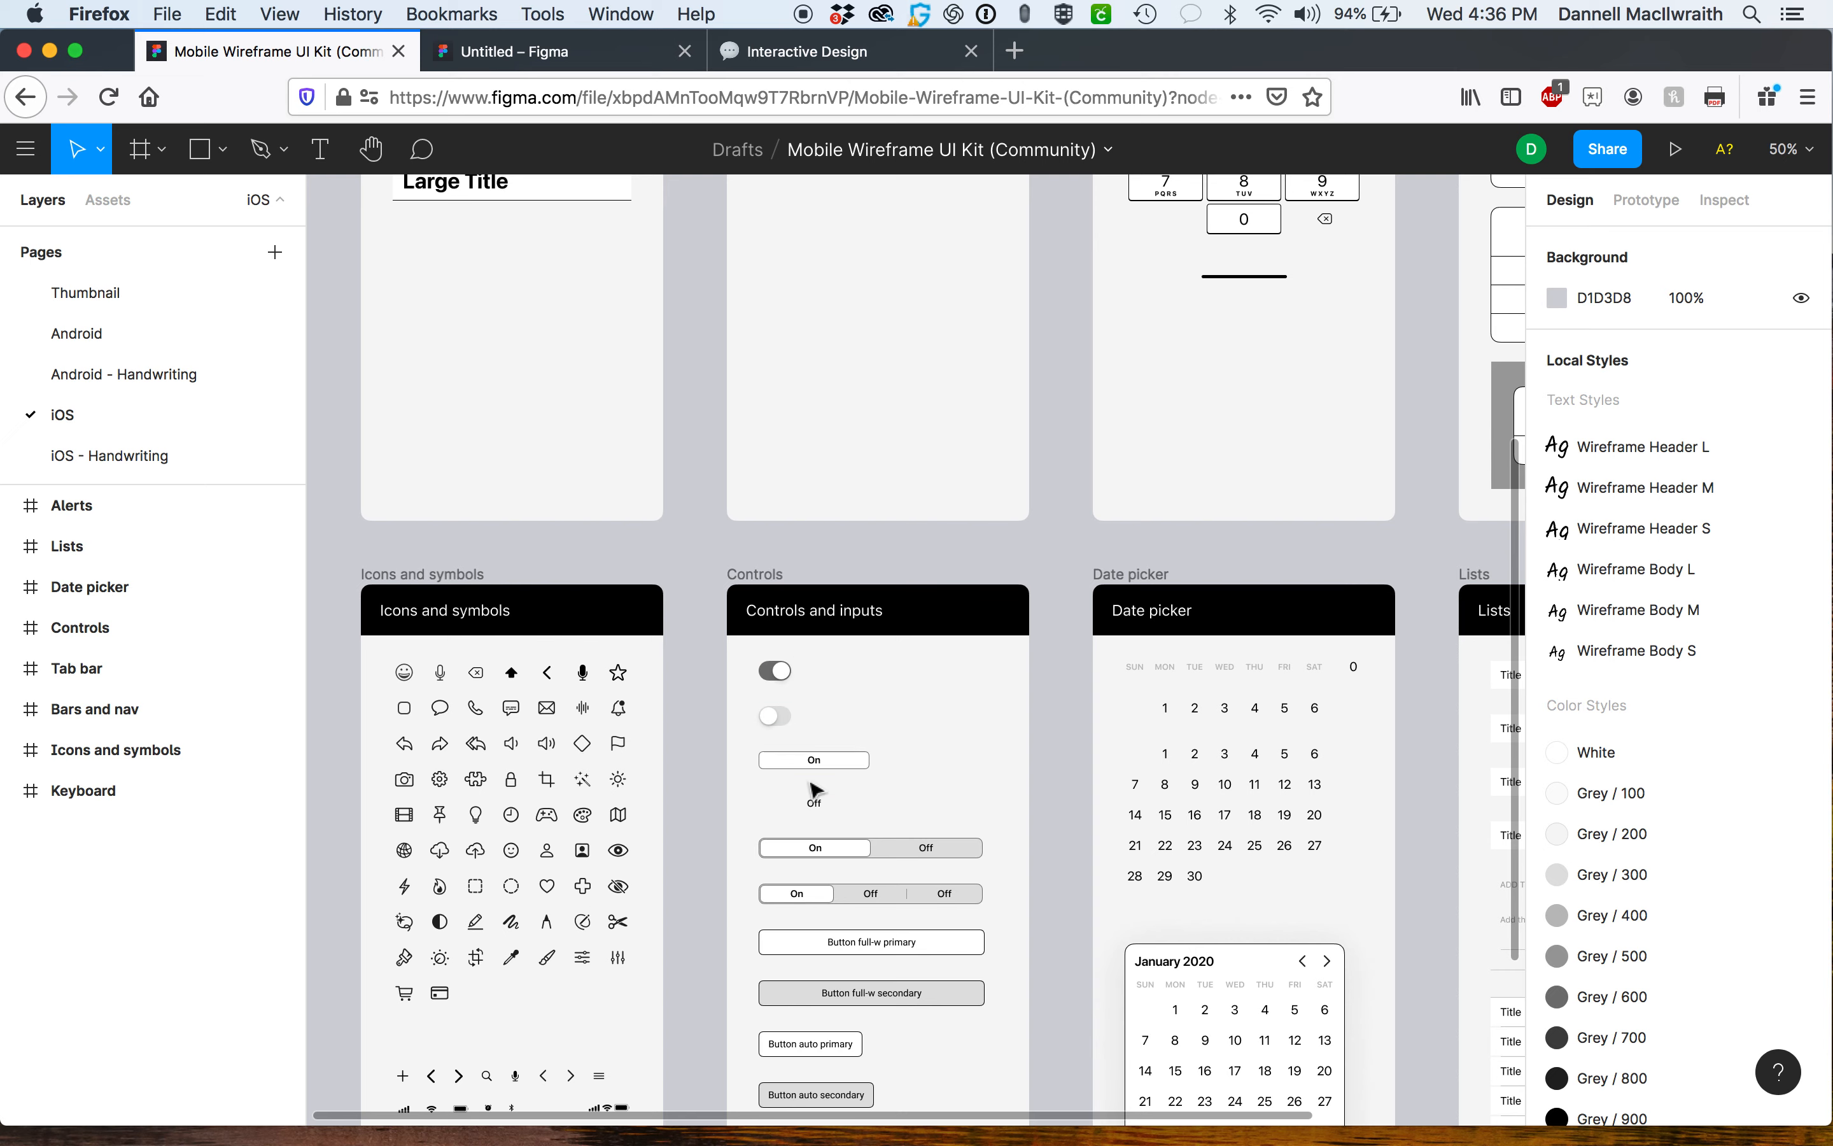
{"action": "scroll", "coordinate": [907, 870], "scroll_direction": "down", "scroll_amount": 5}
{"action": "scroll", "coordinate": [907, 870], "scroll_direction": "right", "scroll_amount": 1}
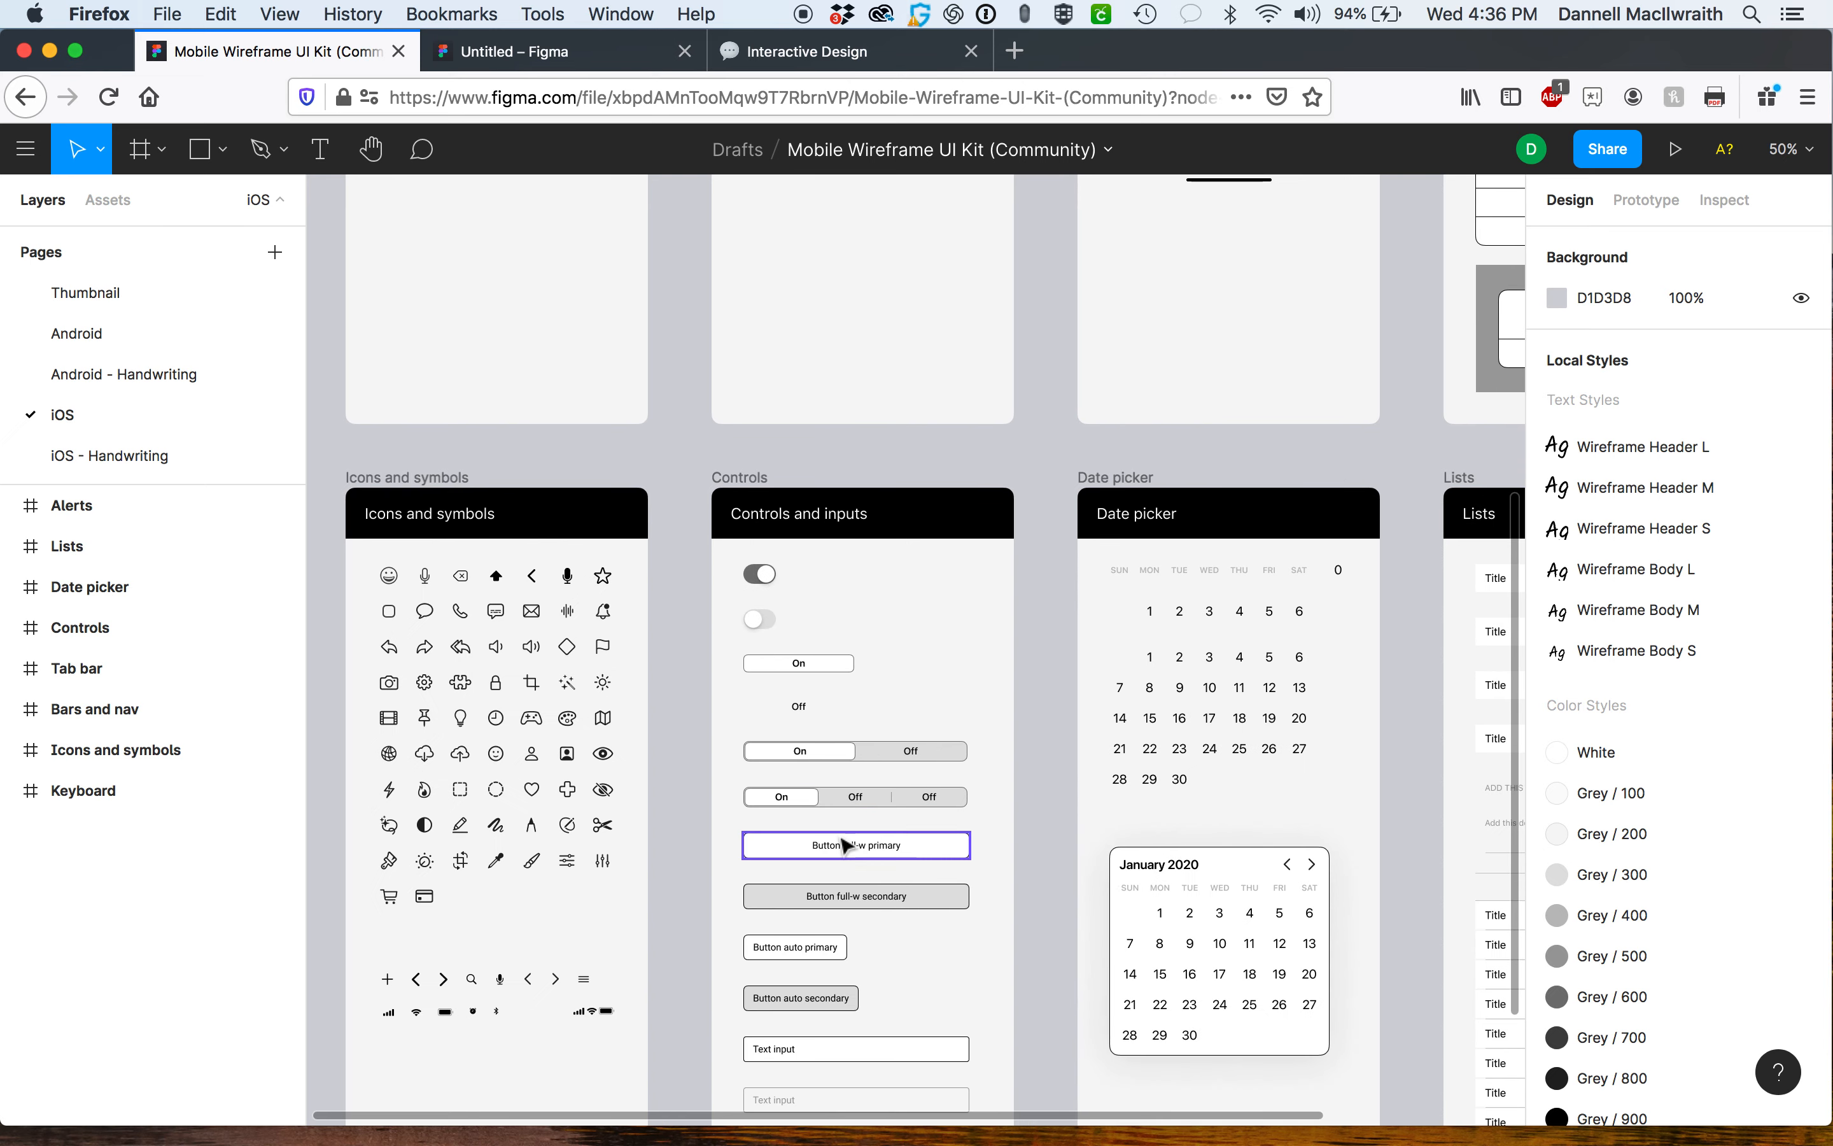
{"action": "scroll", "coordinate": [916, 852], "scroll_direction": "down", "scroll_amount": 4}
{"action": "scroll", "coordinate": [917, 852], "scroll_direction": "right", "scroll_amount": 1}
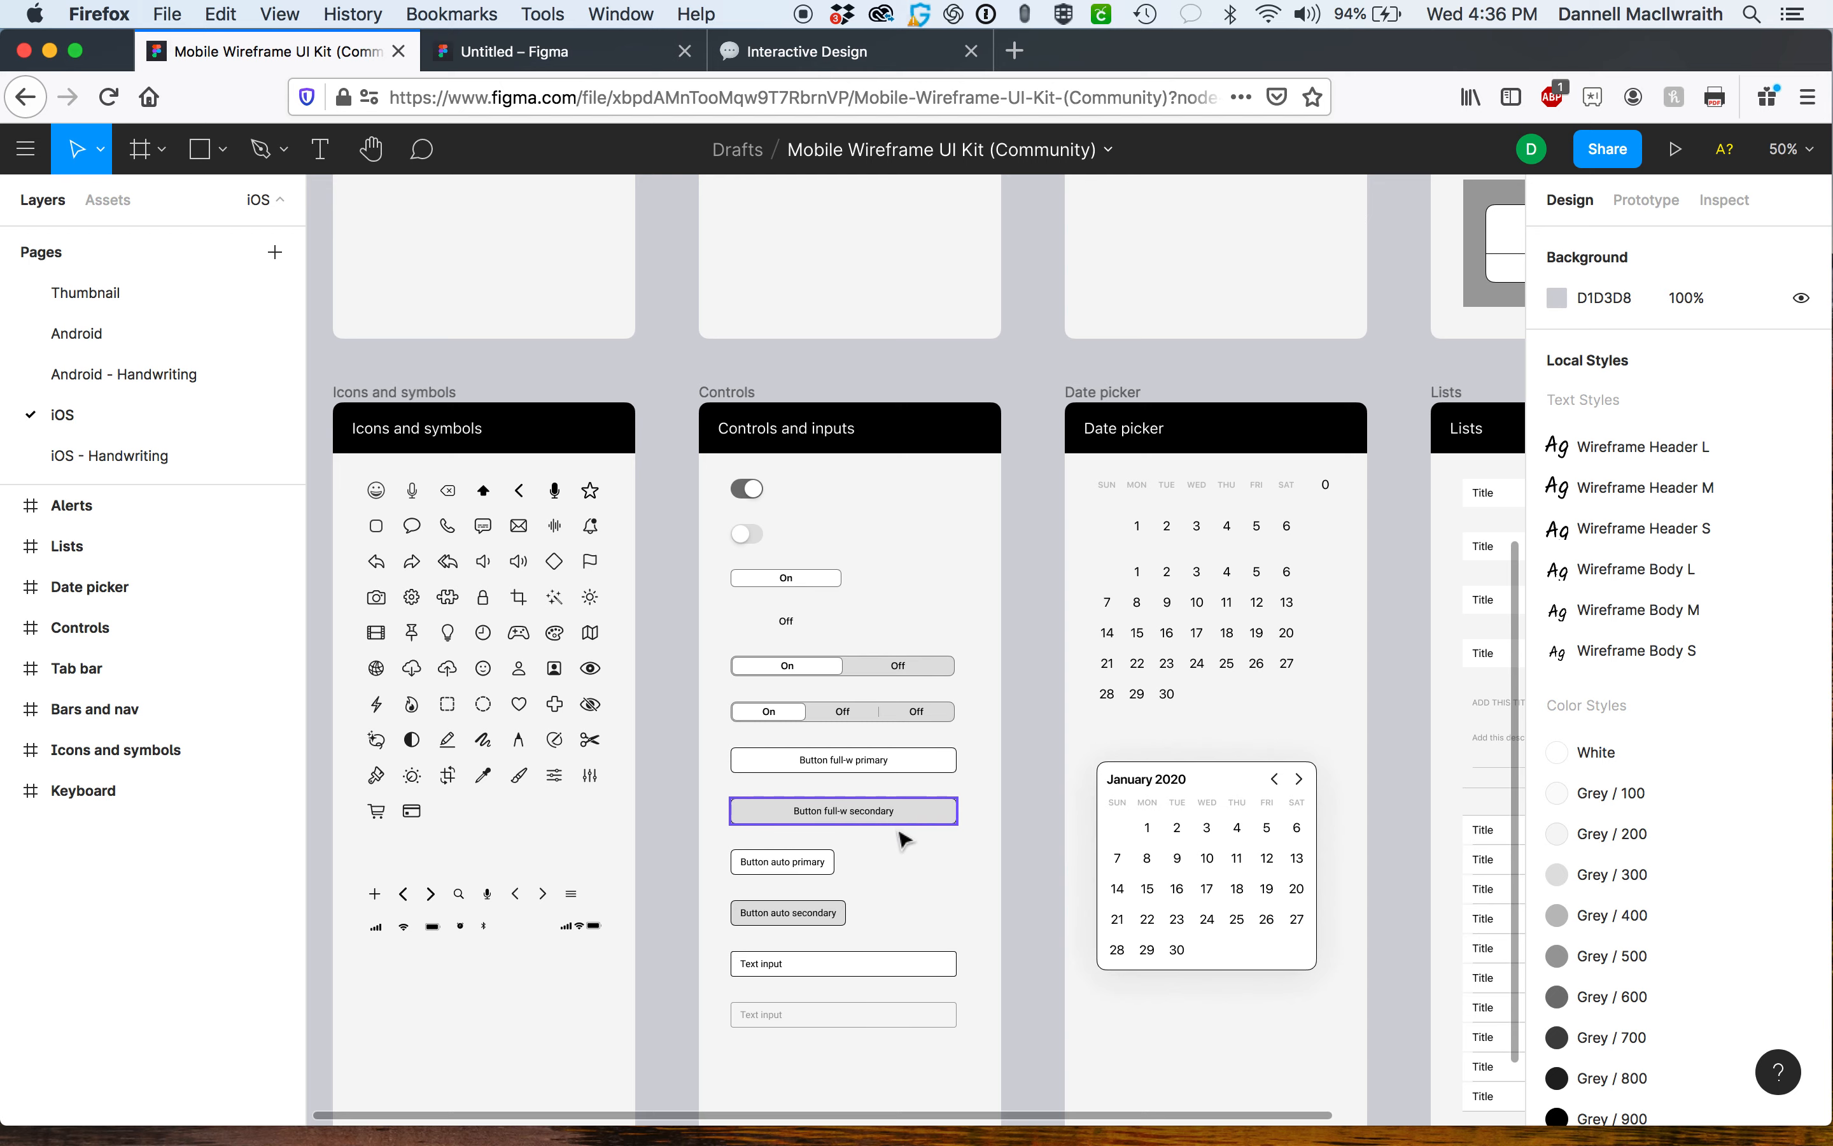
{"action": "scroll", "coordinate": [877, 947], "scroll_direction": "right", "scroll_amount": 15}
{"action": "scroll", "coordinate": [877, 947], "scroll_direction": "down", "scroll_amount": 3}
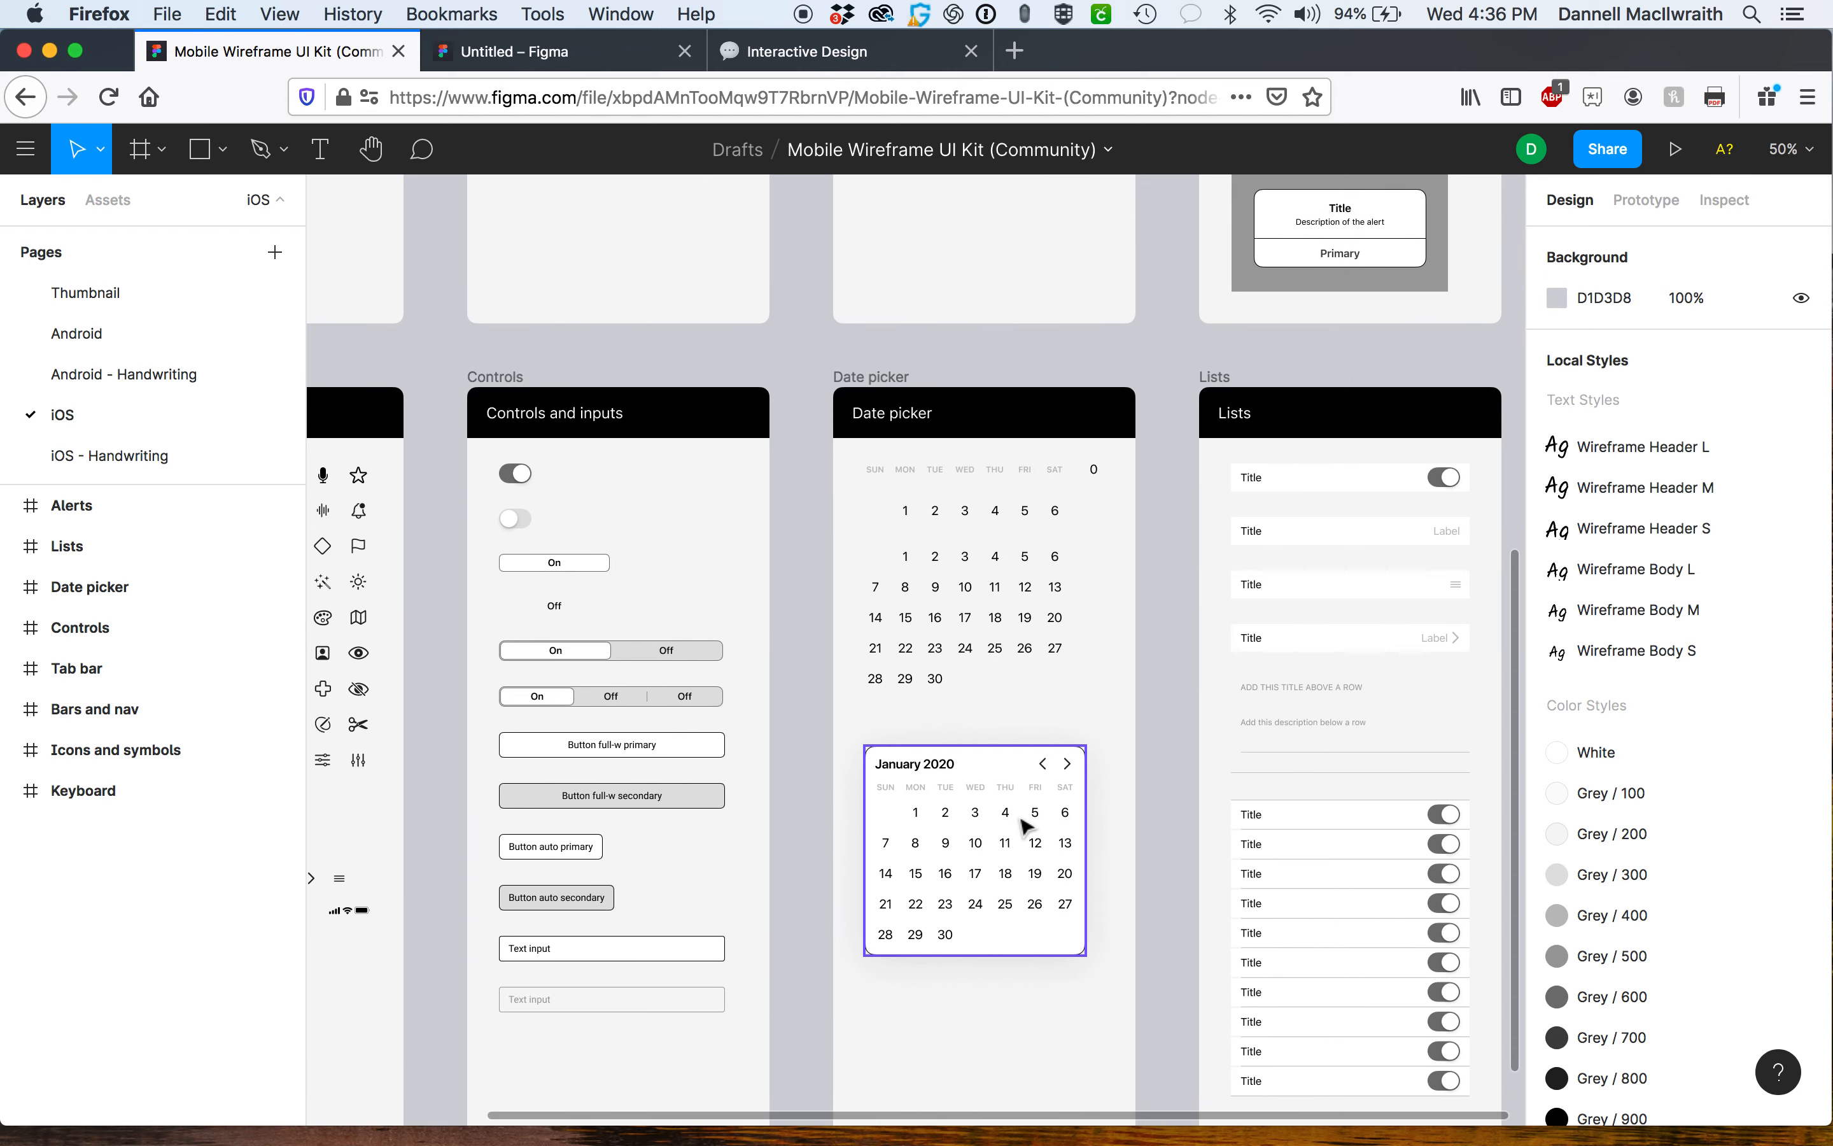
{"action": "scroll", "coordinate": [1025, 826], "scroll_direction": "right", "scroll_amount": 4}
{"action": "scroll", "coordinate": [1025, 827], "scroll_direction": "down", "scroll_amount": 1}
{"action": "scroll", "coordinate": [1152, 741], "scroll_direction": "up", "scroll_amount": 20}
{"action": "scroll", "coordinate": [1151, 741], "scroll_direction": "left", "scroll_amount": 1}
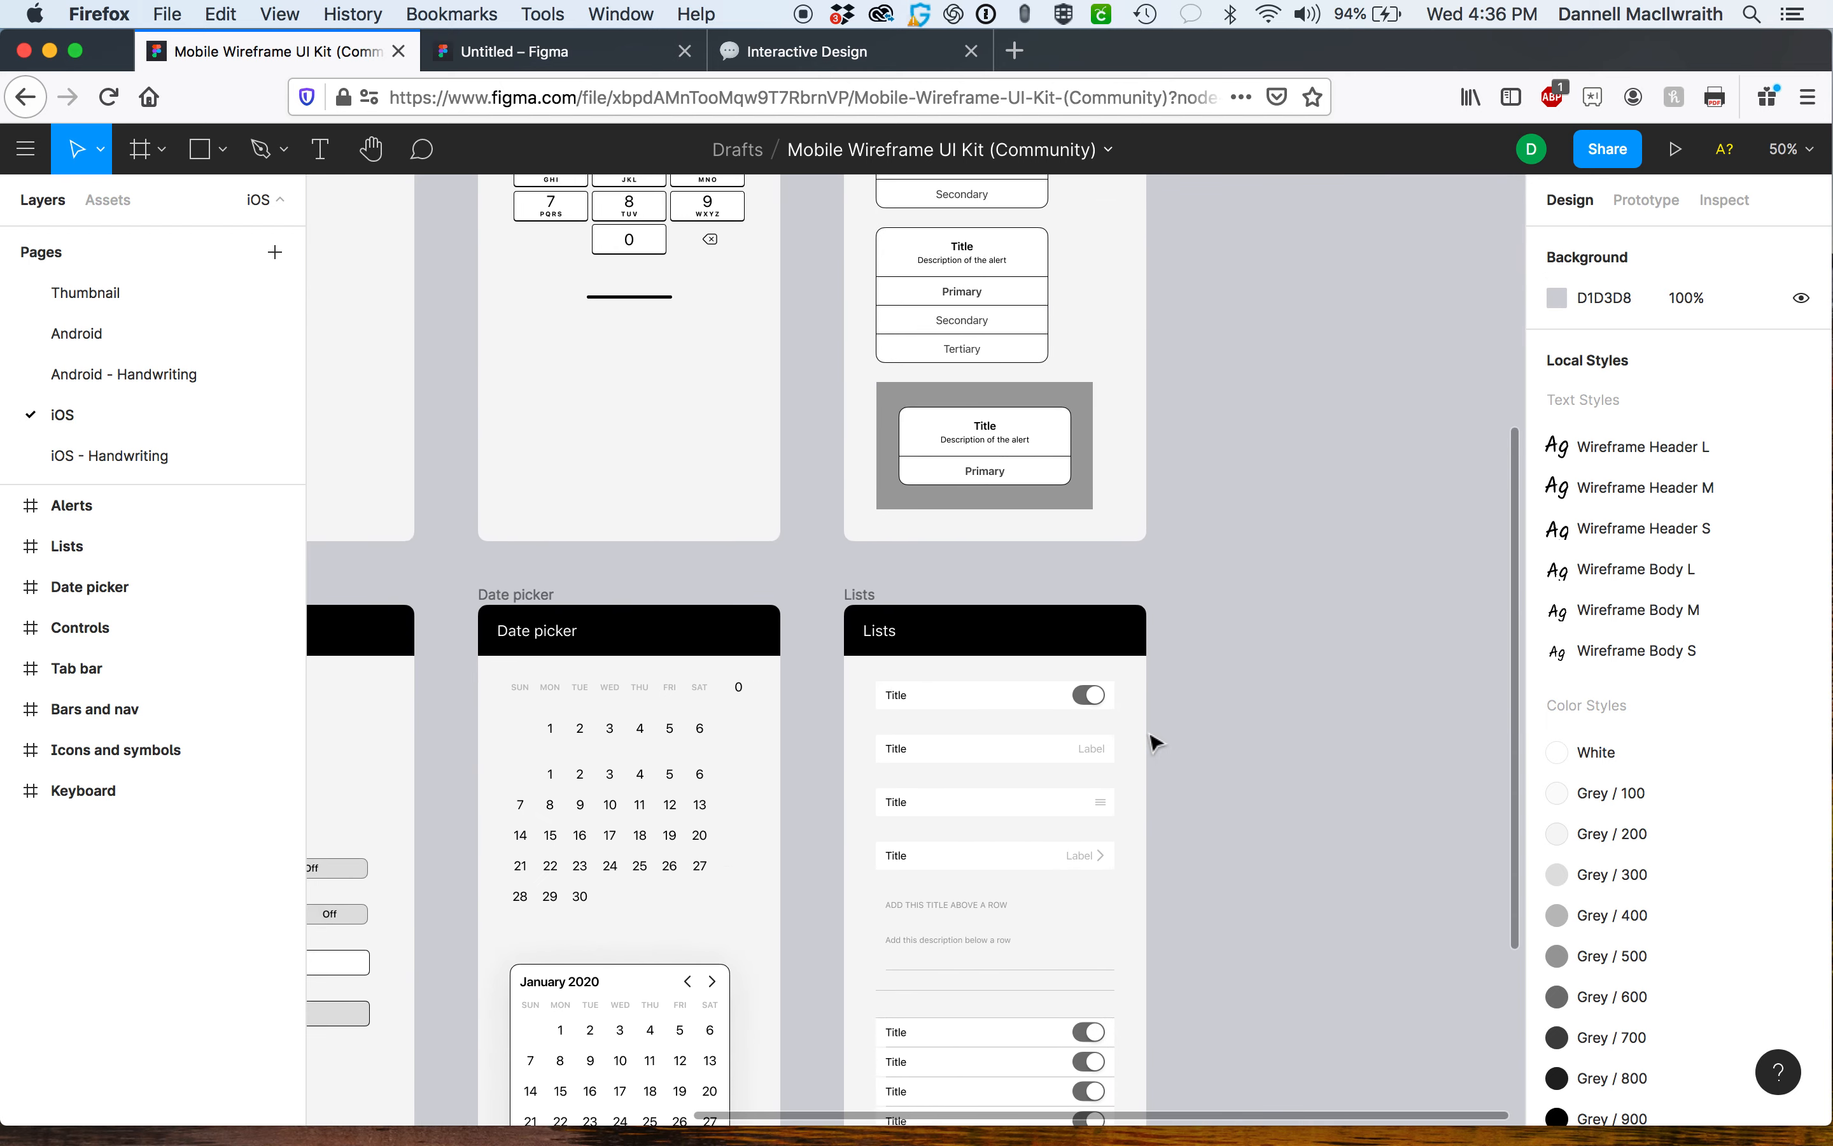
{"action": "scroll", "coordinate": [1152, 741], "scroll_direction": "up", "scroll_amount": 7}
{"action": "scroll", "coordinate": [1151, 741], "scroll_direction": "left", "scroll_amount": 8}
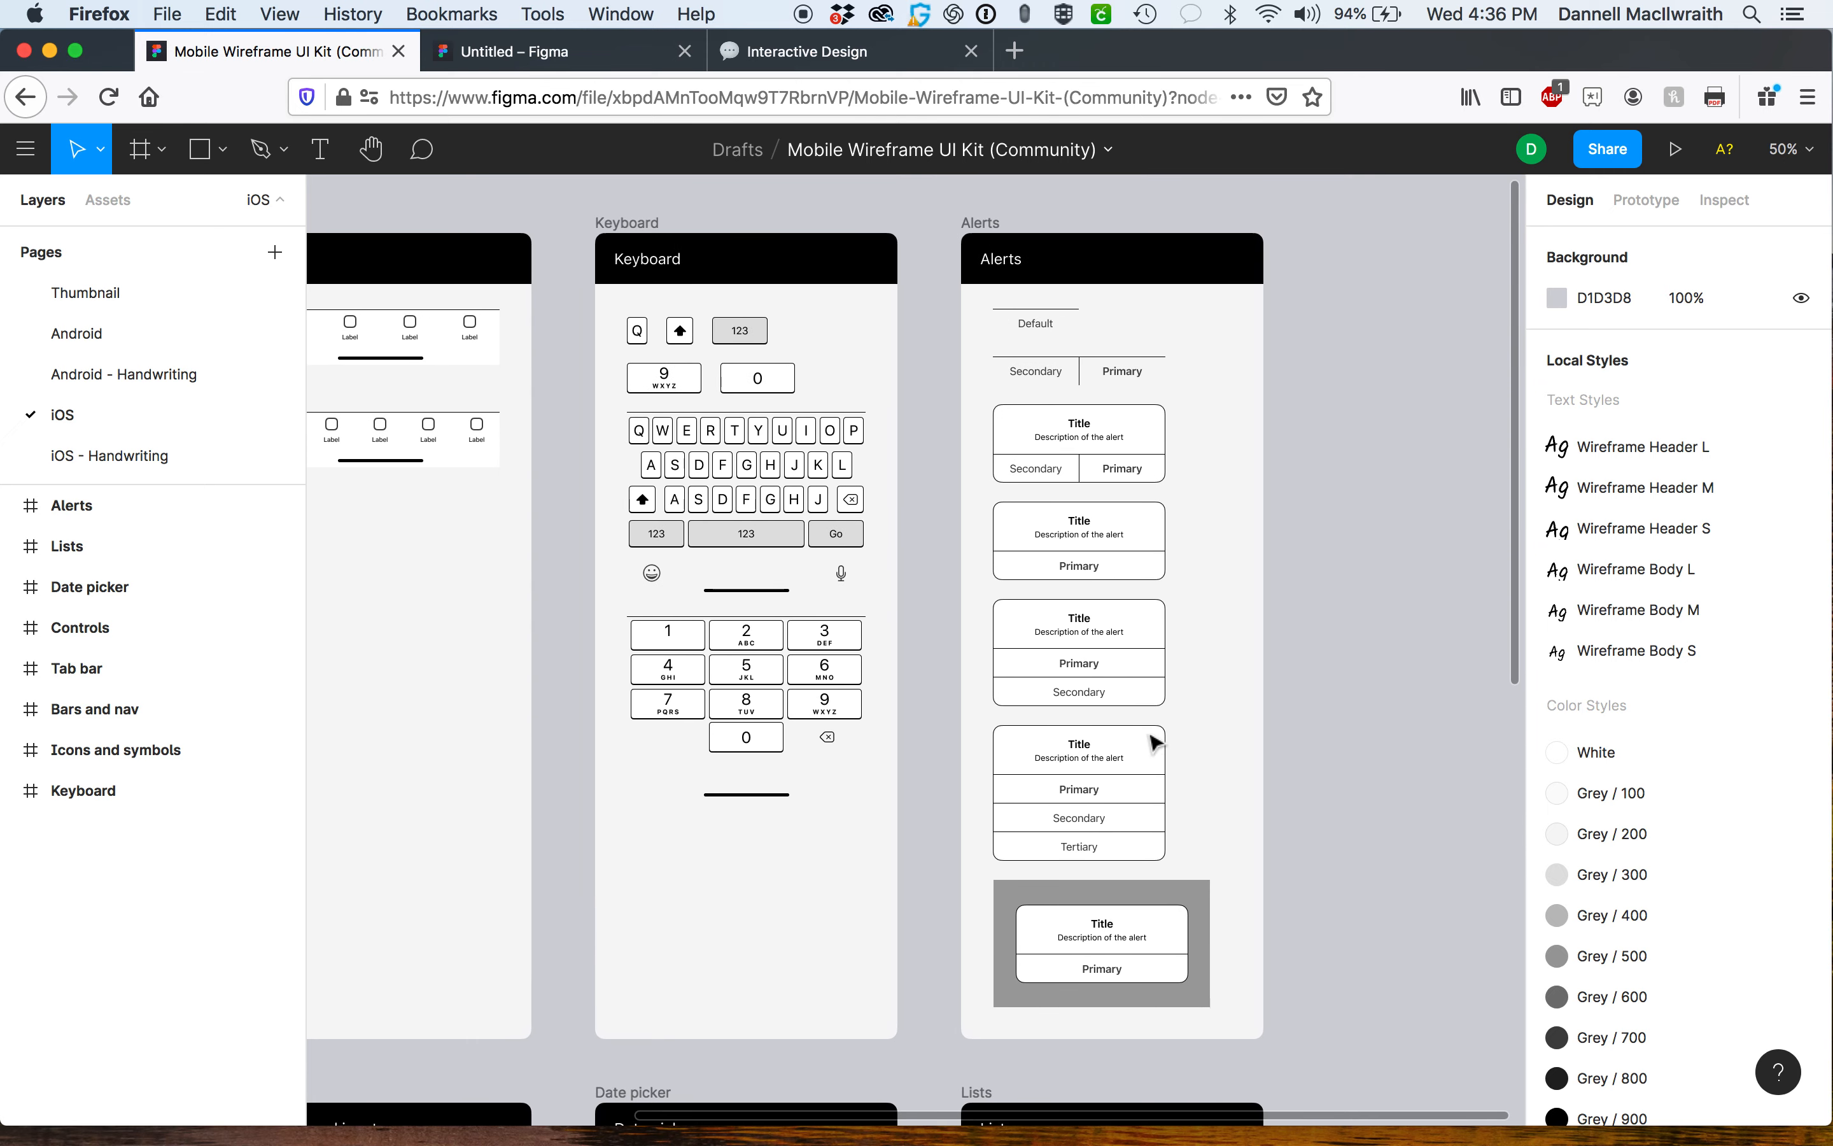
{"action": "scroll", "coordinate": [988, 530], "scroll_direction": "left", "scroll_amount": 18}
{"action": "scroll", "coordinate": [987, 530], "scroll_direction": "down", "scroll_amount": 1}
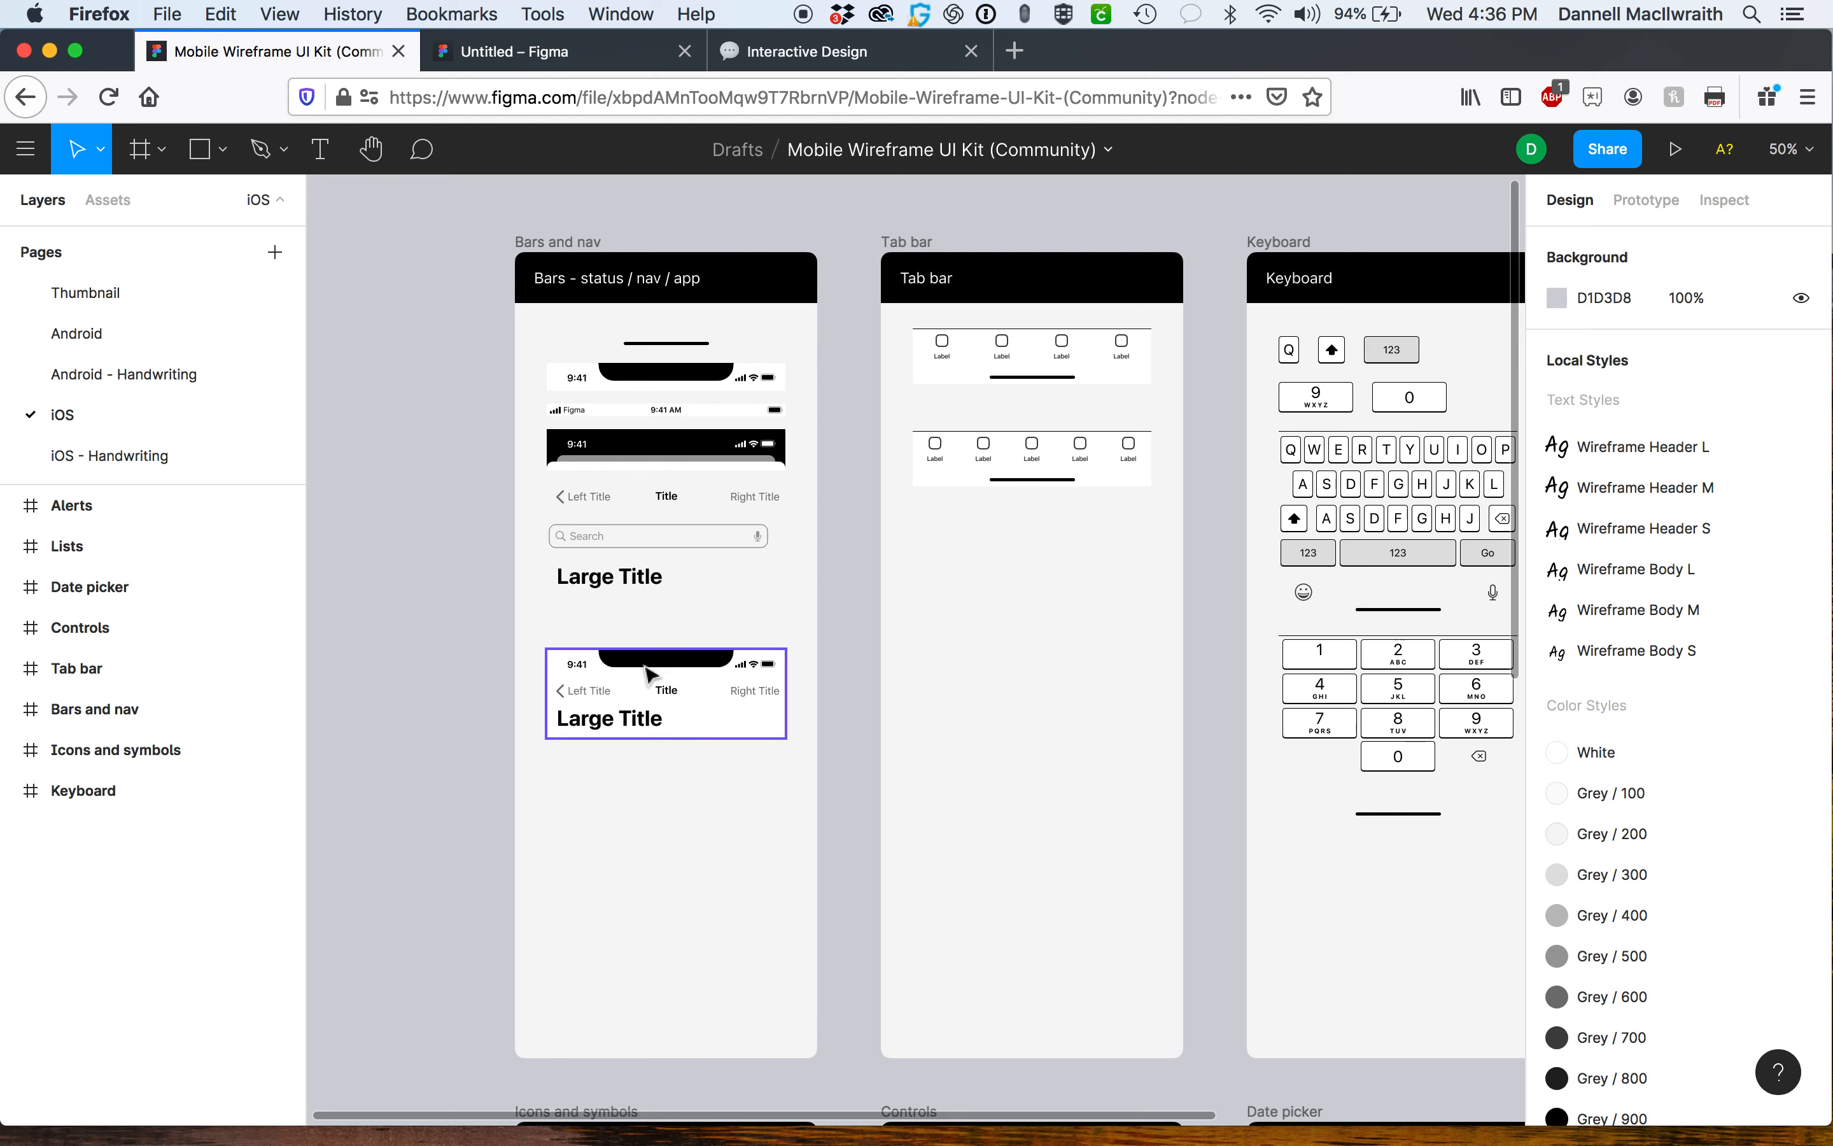
Copy the iOS / status-bar-with-notch component and paste it at the top of the Untitled file's Splash Page frame.
{"action": "left_click", "coordinate": [673, 382]}
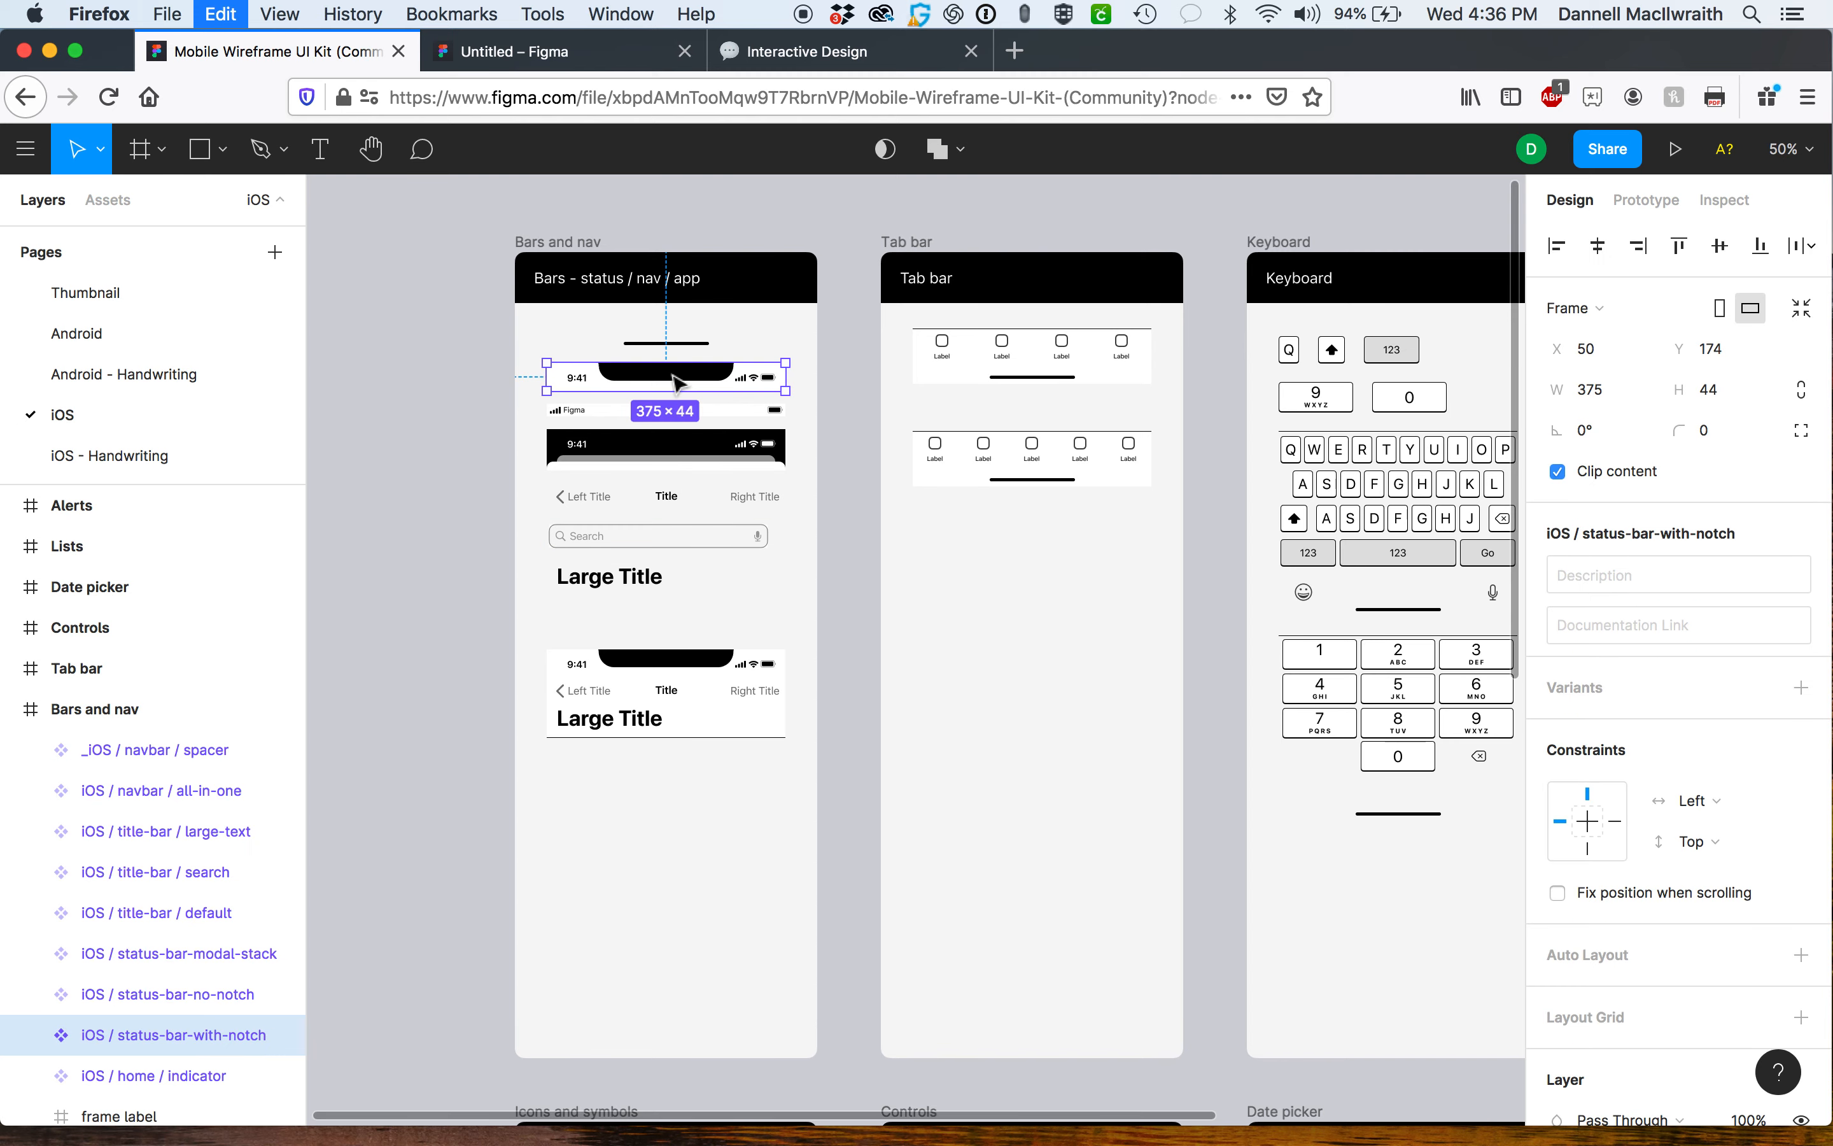
{"action": "left_click", "coordinate": [569, 277]}
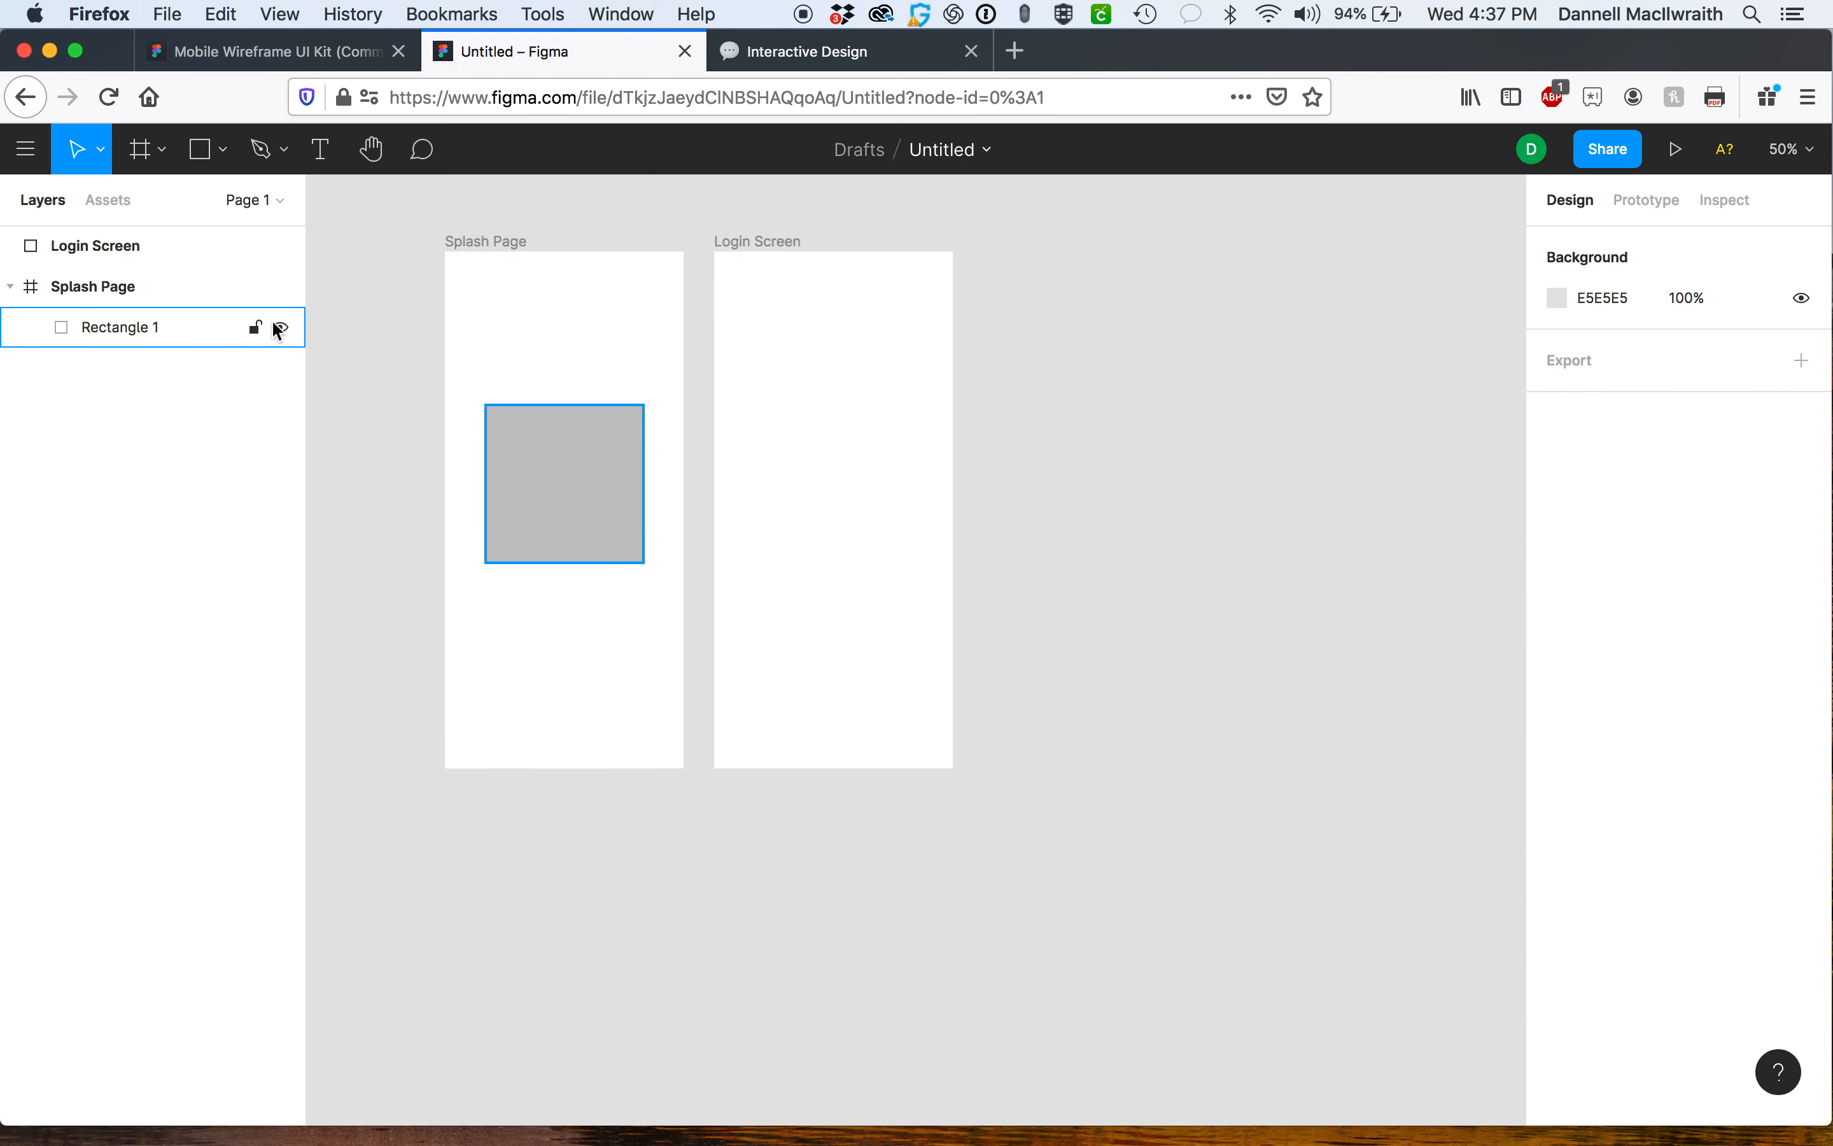
{"action": "key", "text": "super+v"}
{"action": "left_click_drag", "start_coordinate": [919, 665], "coordinate": [558, 283]}
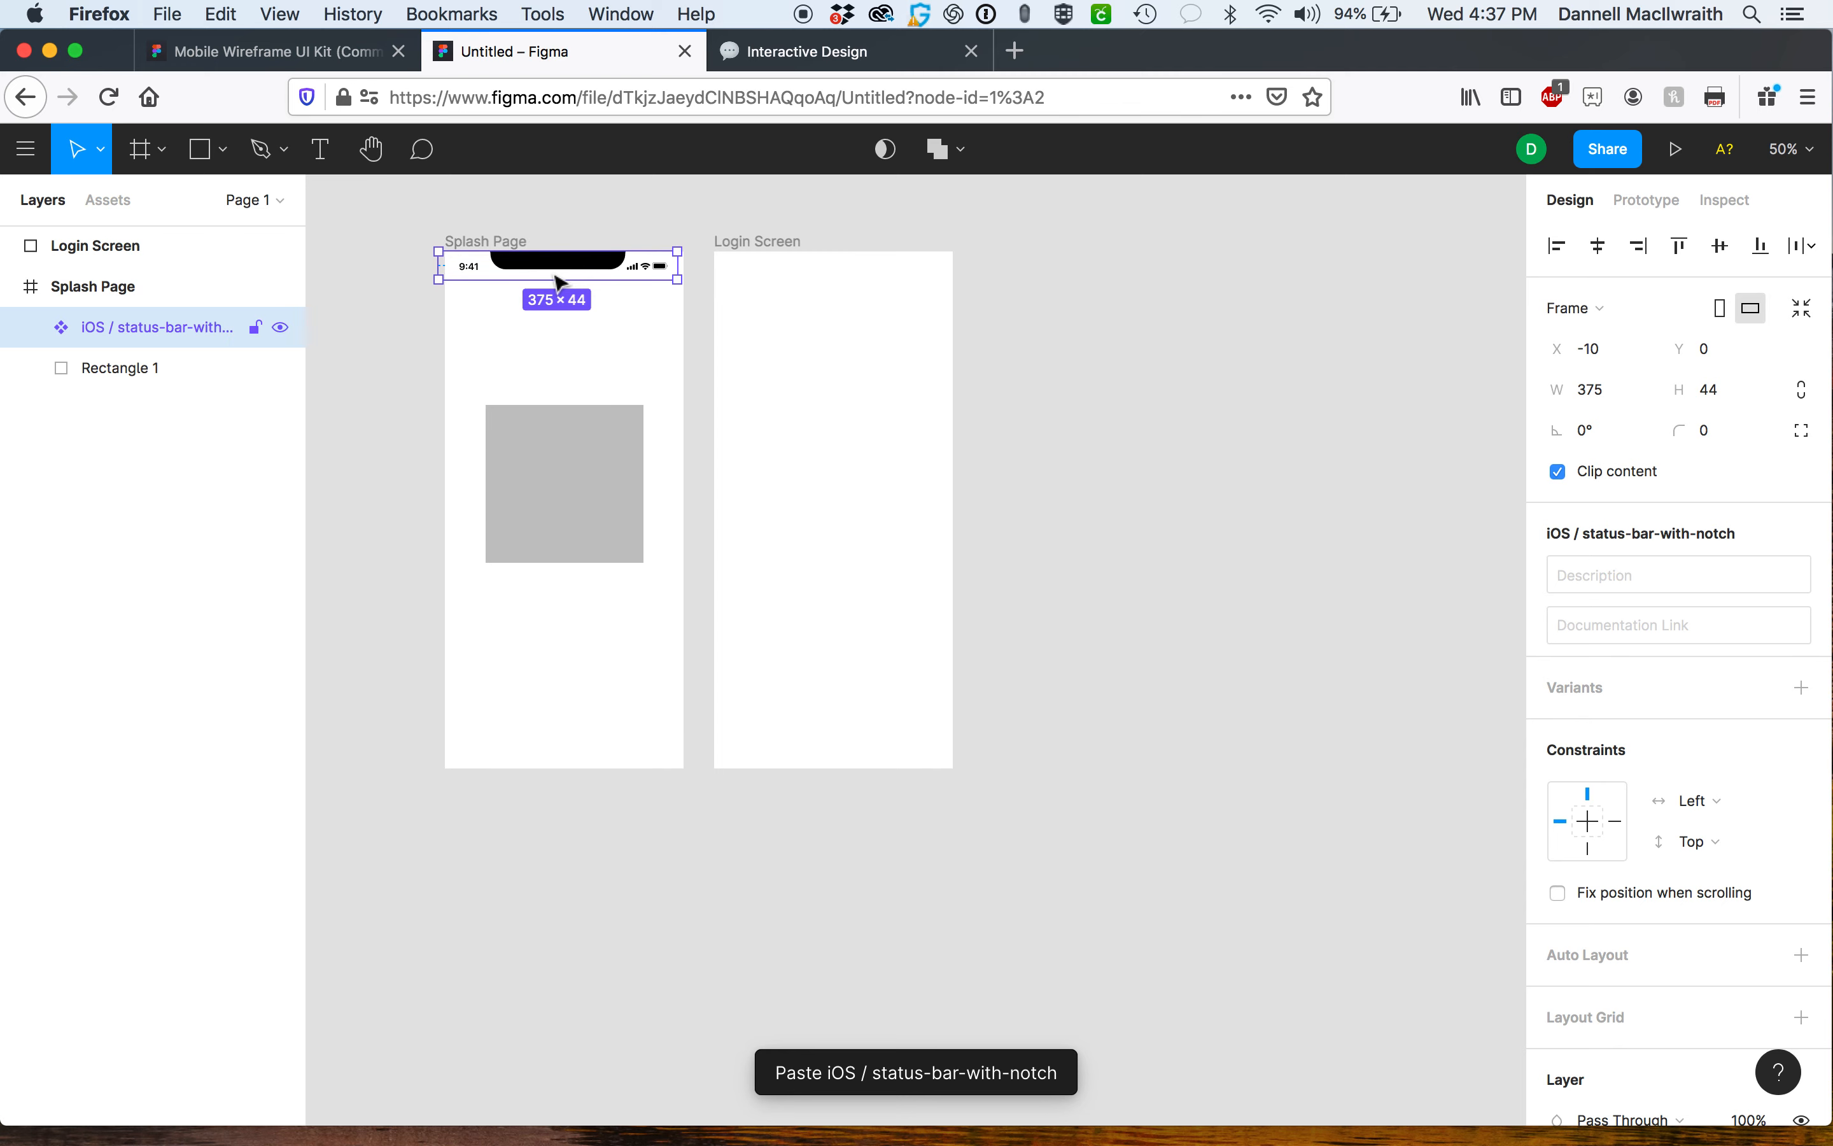
Align the pasted status bar to the Splash Page's left edge by setting its X position to 0.
{"action": "key", "text": "Right"}
{"action": "key", "text": "Right"}
{"action": "key", "text": "Right"}
{"action": "key", "text": "Right"}
{"action": "key", "text": "Right"}
{"action": "left_click", "coordinate": [555, 313]}
{"action": "left_click", "coordinate": [568, 259]}
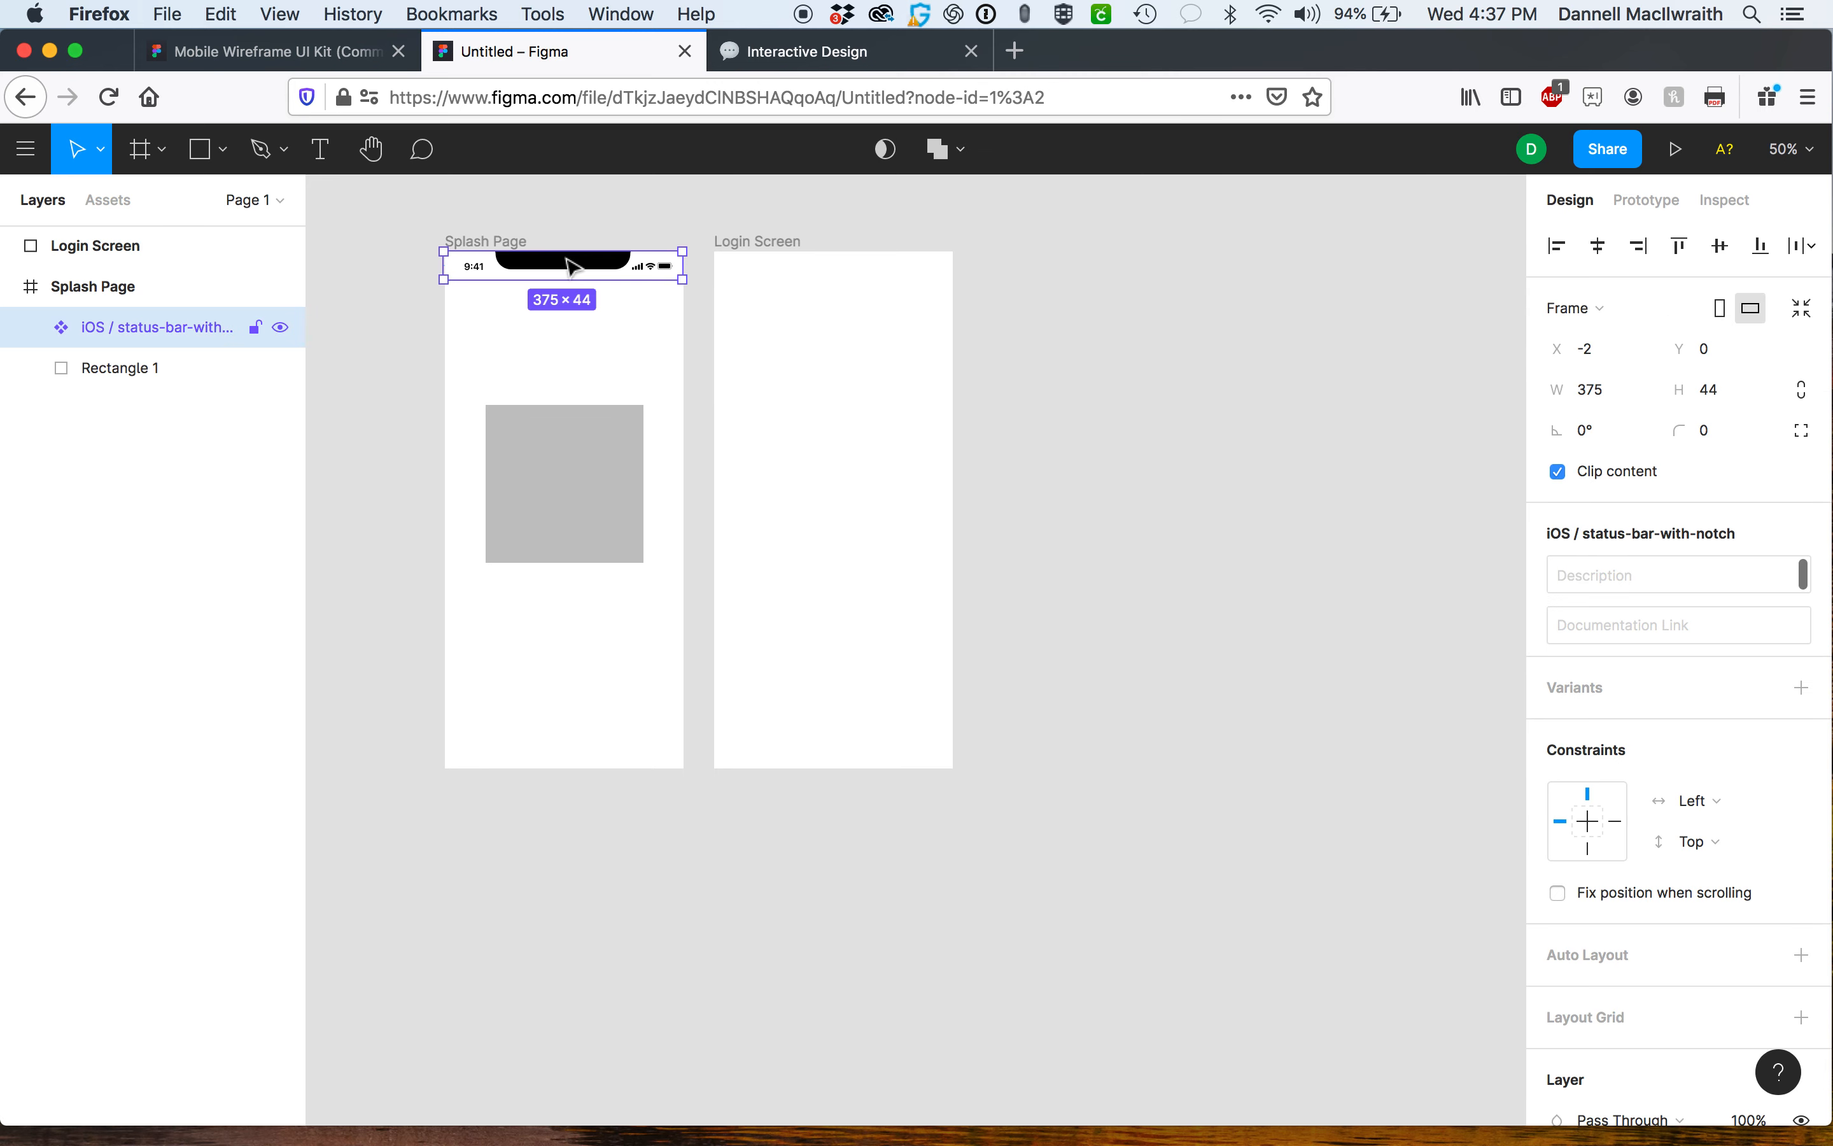
{"action": "left_click", "coordinate": [1576, 357]}
{"action": "type", "text": "0"}
{"action": "key", "text": "Return"}
Paste the status bar component into the Login Screen frame as well.
{"action": "left_click", "coordinate": [635, 268]}
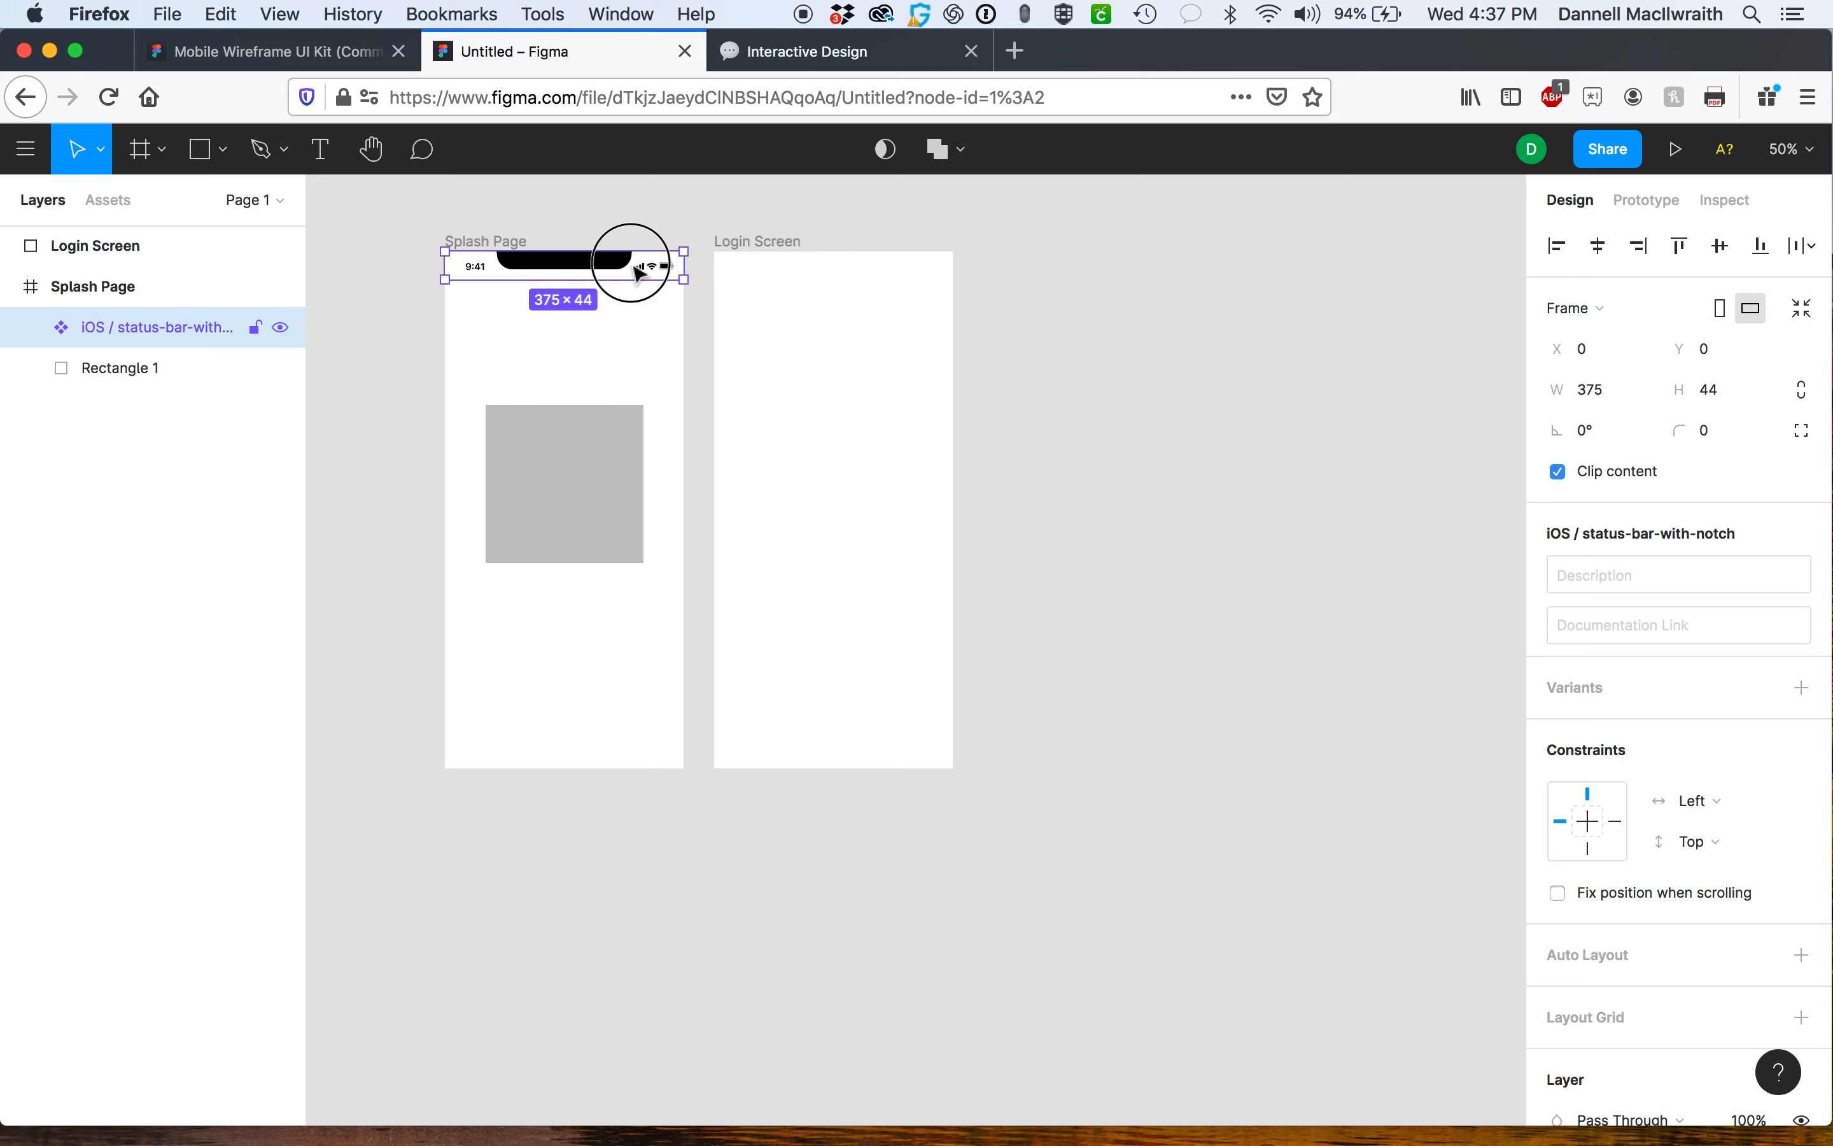
{"action": "left_click", "coordinate": [790, 256]}
{"action": "key", "text": "super+v"}
{"action": "left_click", "coordinate": [1017, 350]}
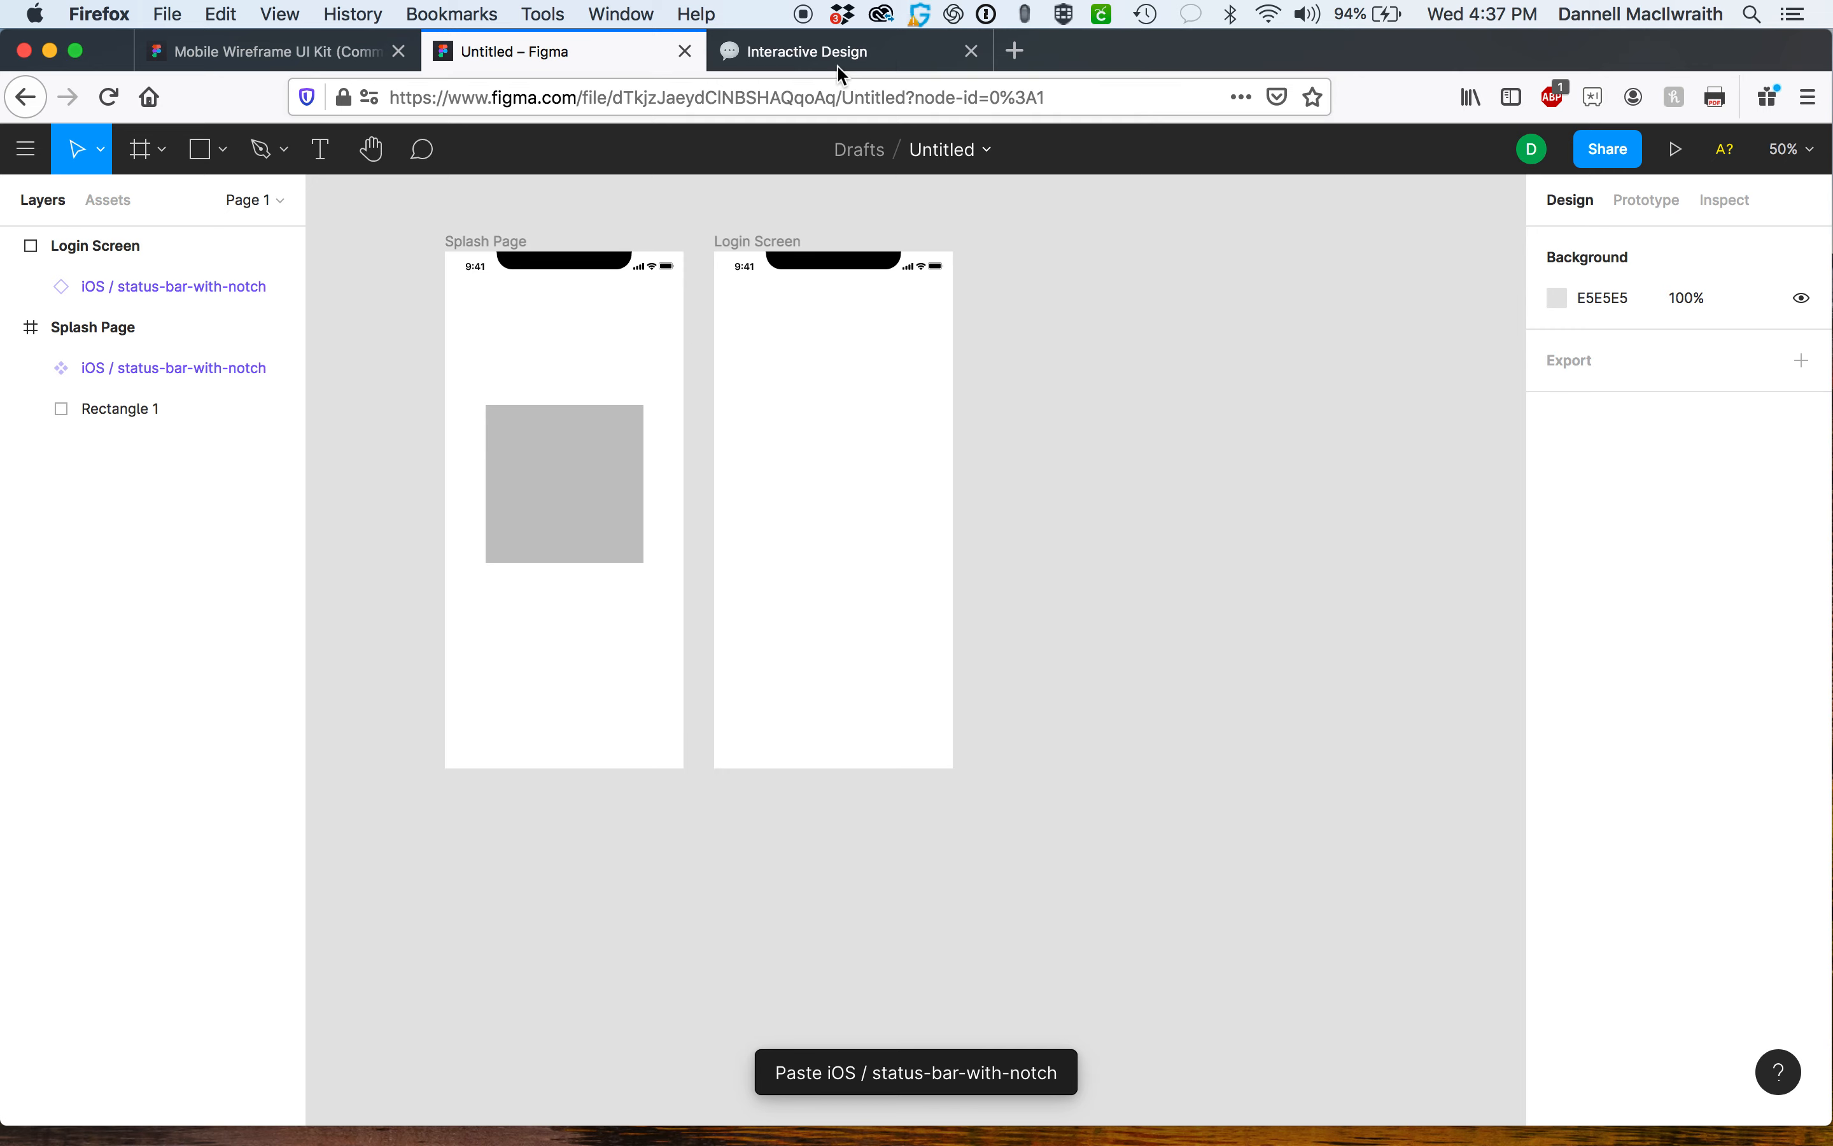
Browse the kit's iOS page to examine the bars, tab bar, keyboard, controls and date picker components.
{"action": "left_click", "coordinate": [338, 58]}
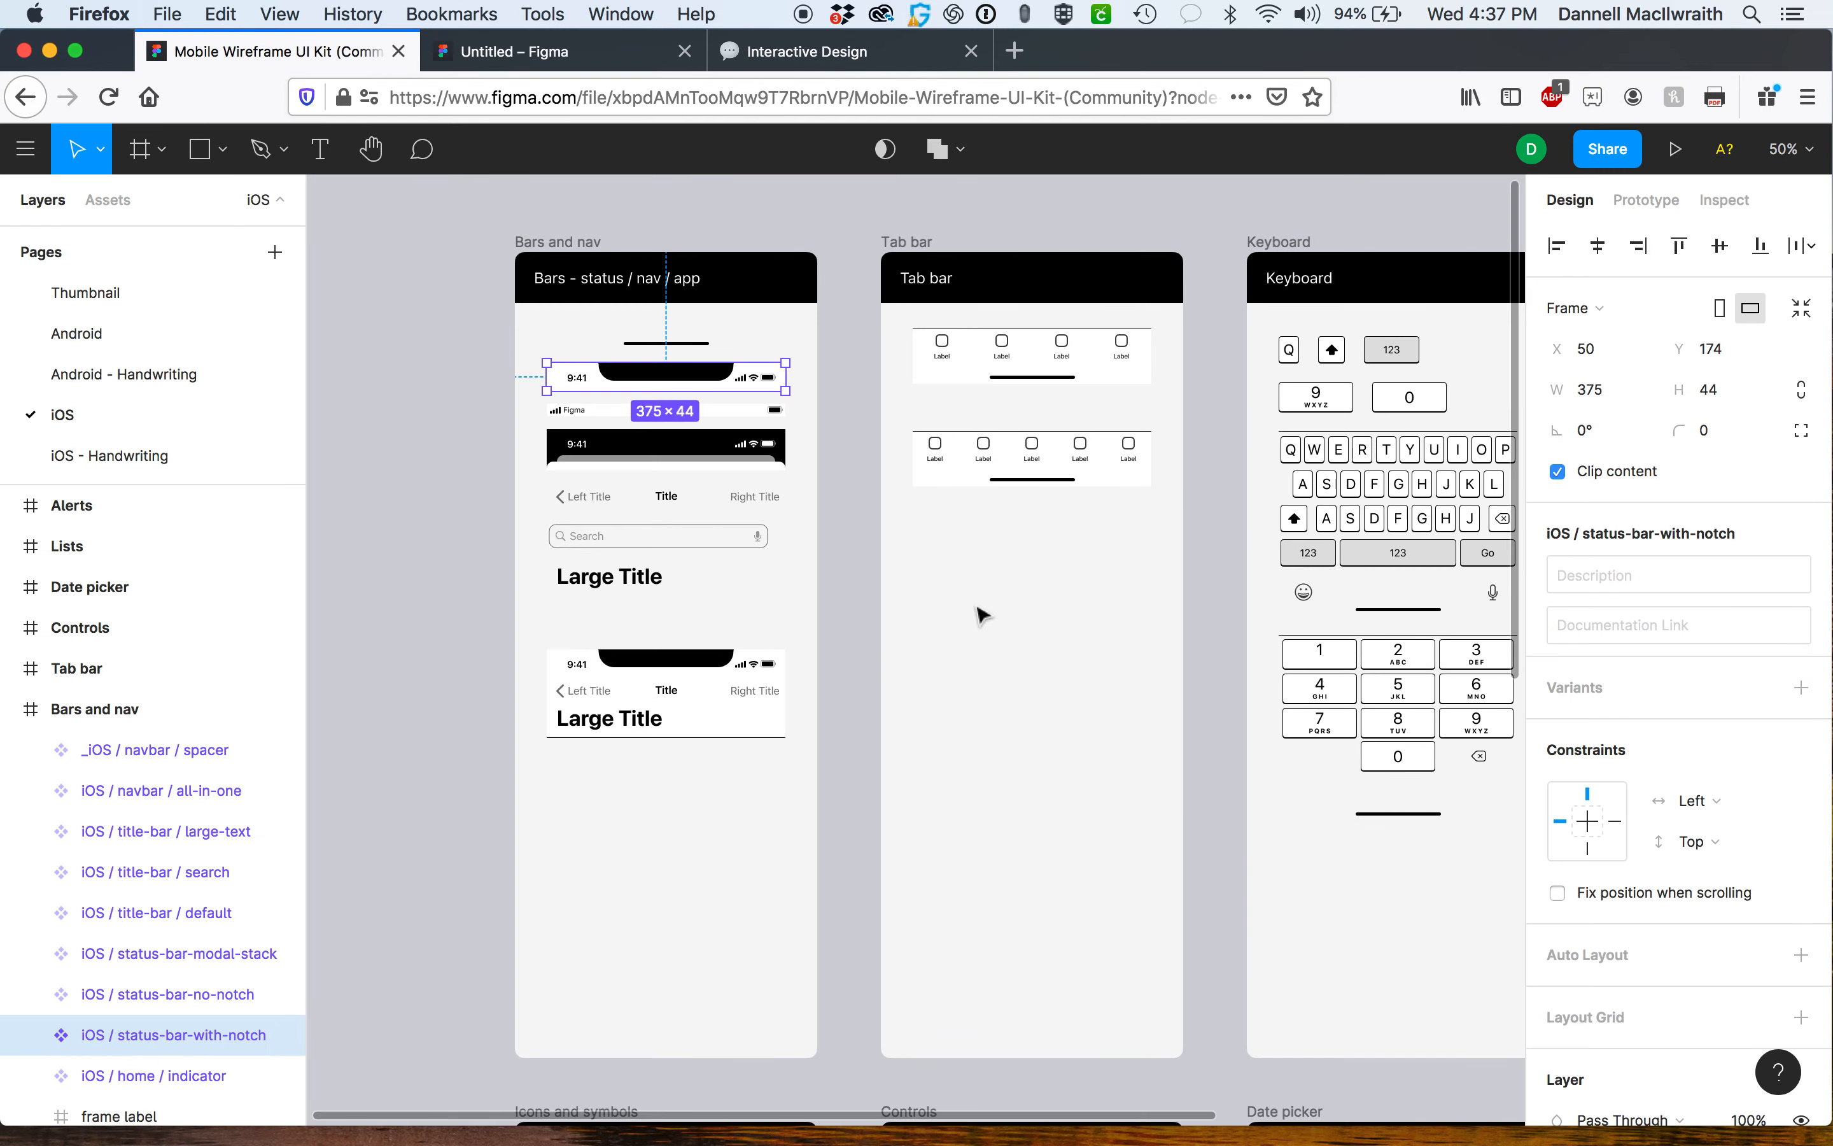
{"action": "scroll", "coordinate": [740, 788], "scroll_direction": "down", "scroll_amount": 1}
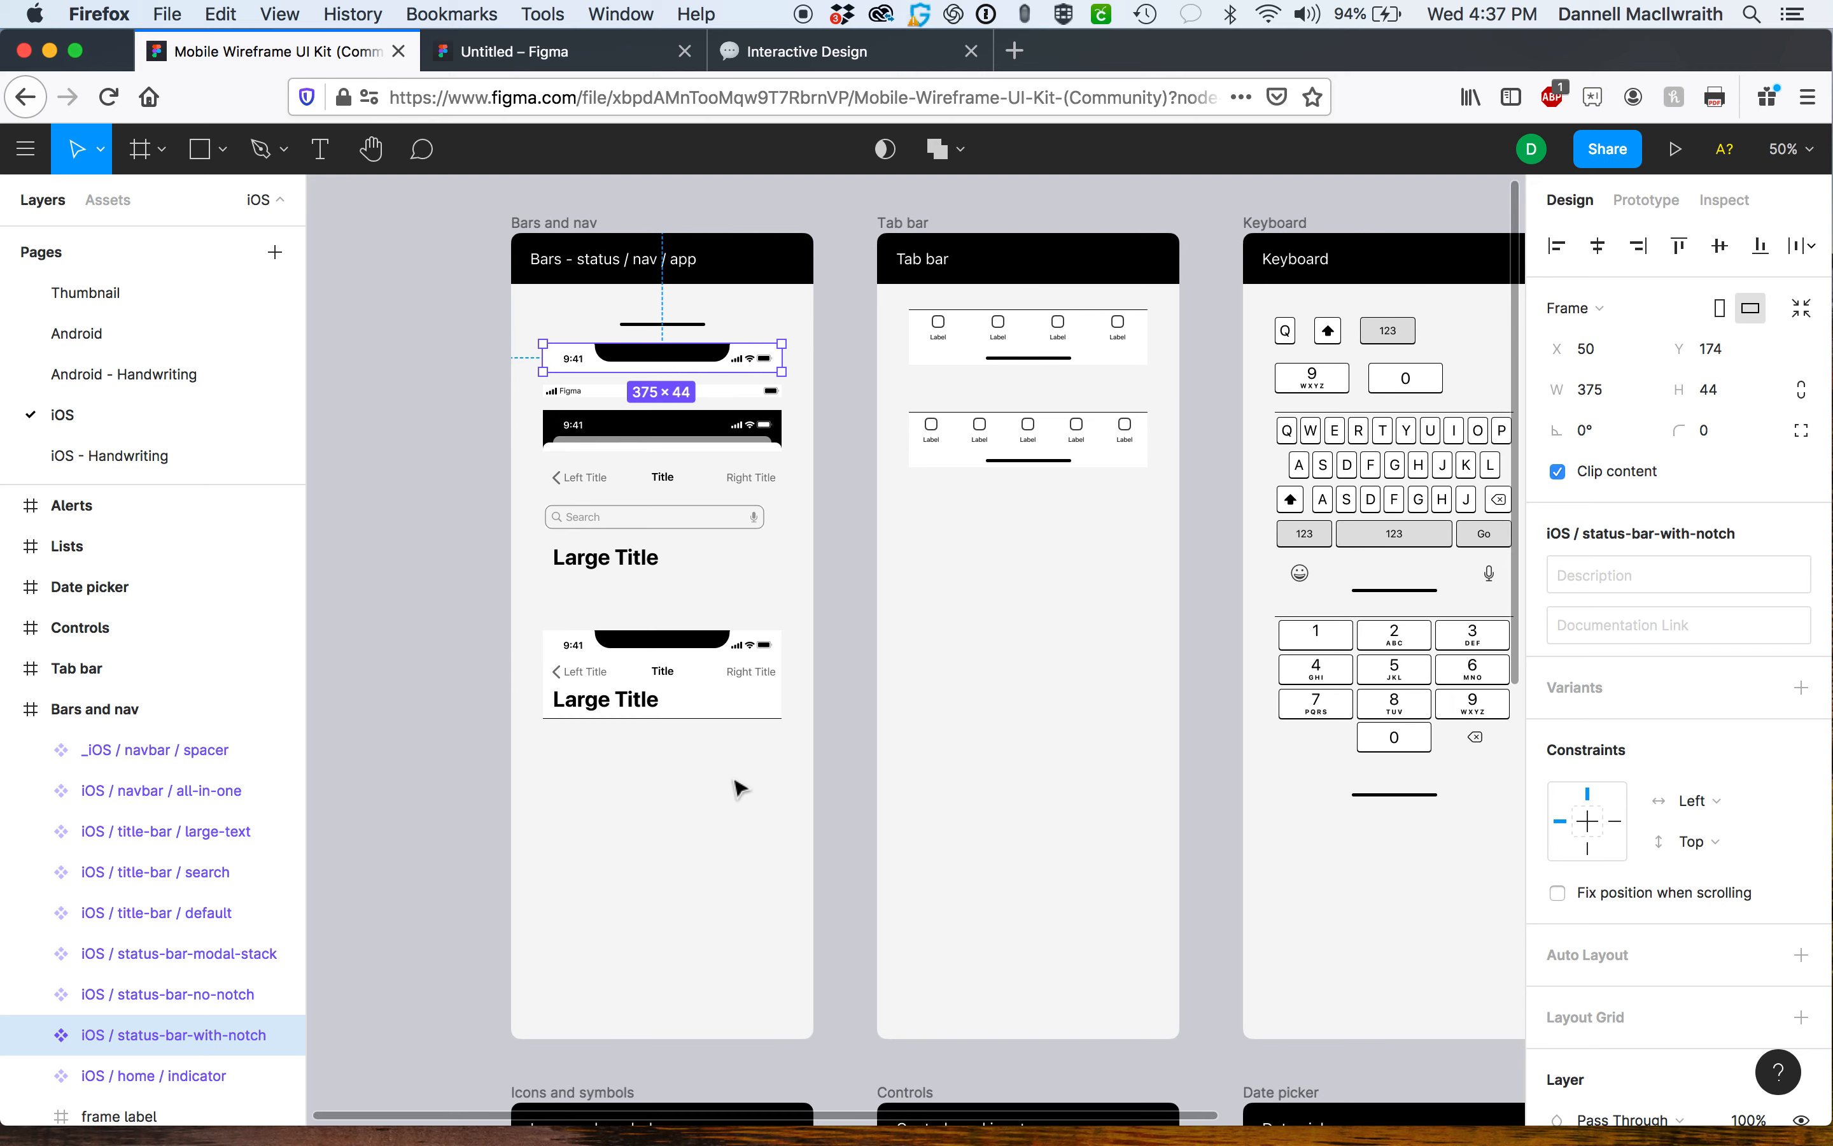
{"action": "scroll", "coordinate": [740, 788], "scroll_direction": "down", "scroll_amount": 3}
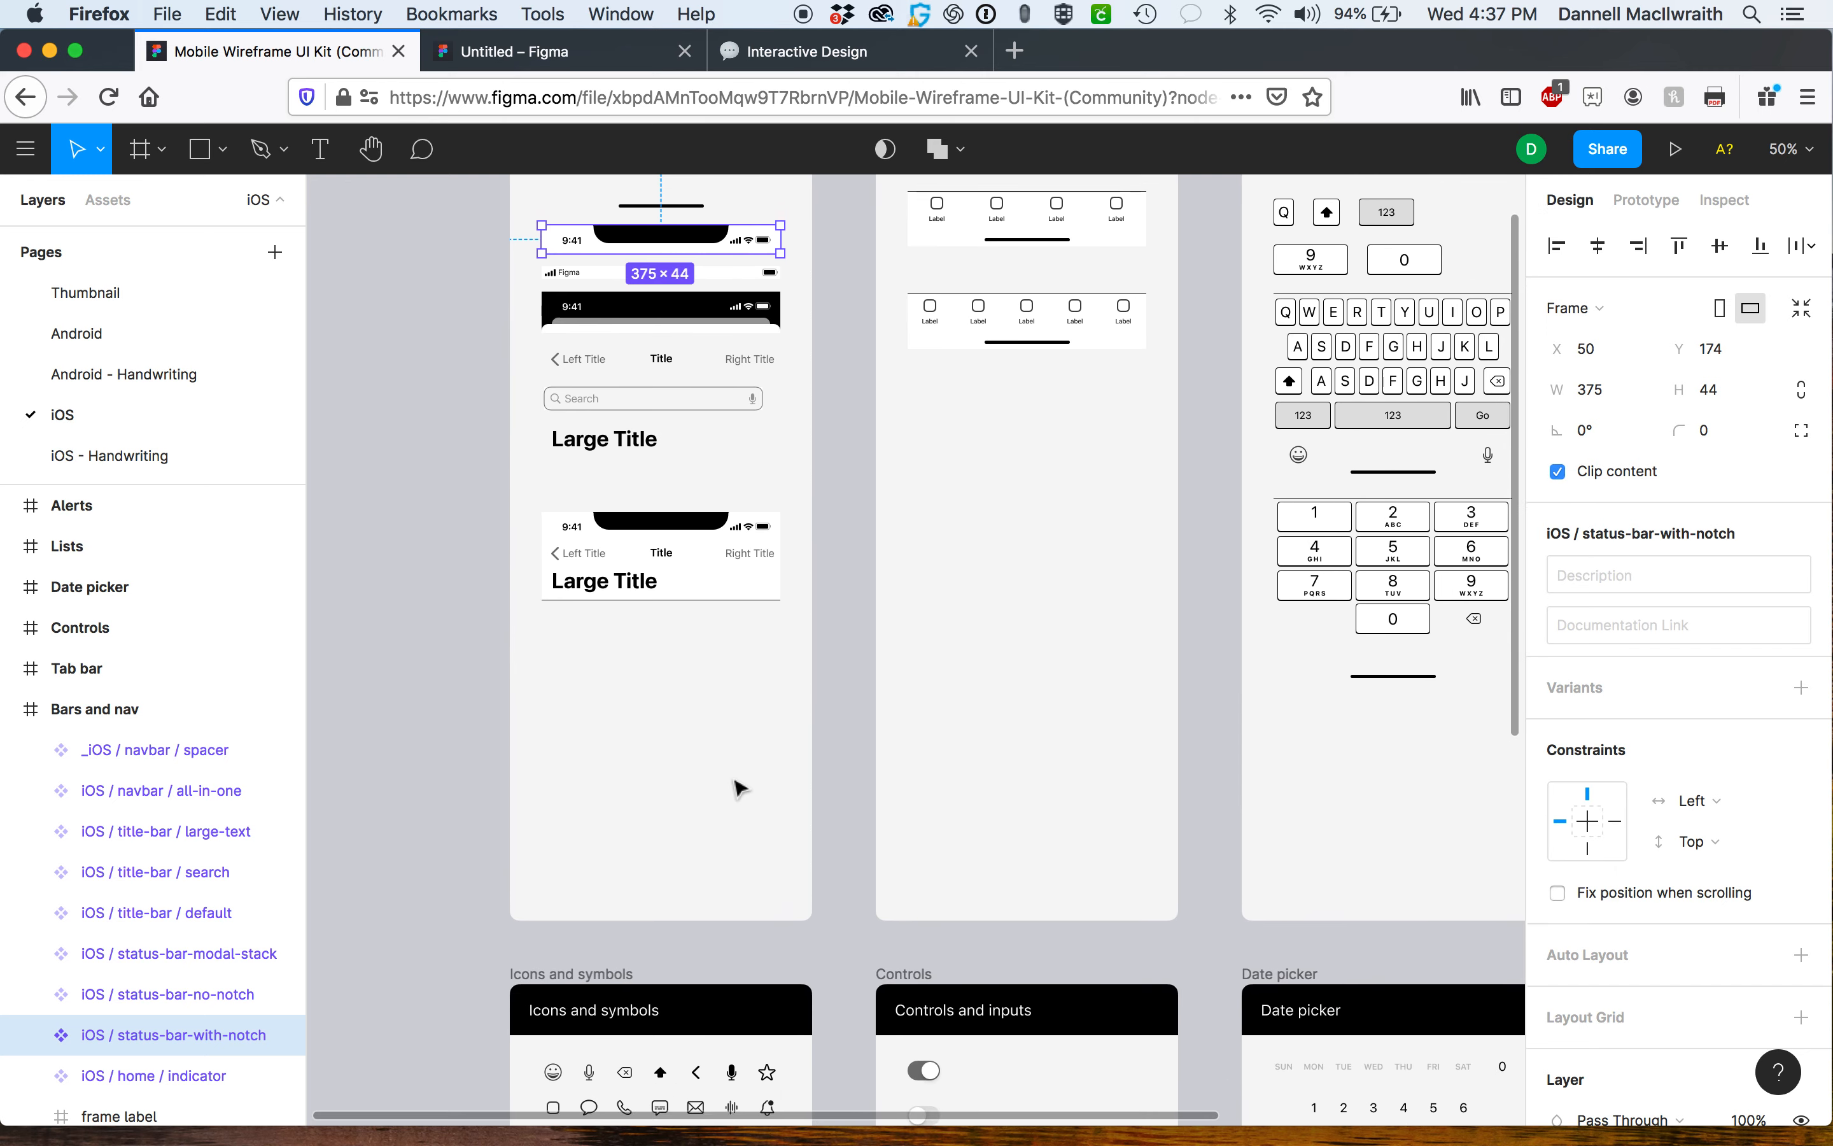
{"action": "scroll", "coordinate": [740, 788], "scroll_direction": "up", "scroll_amount": 4}
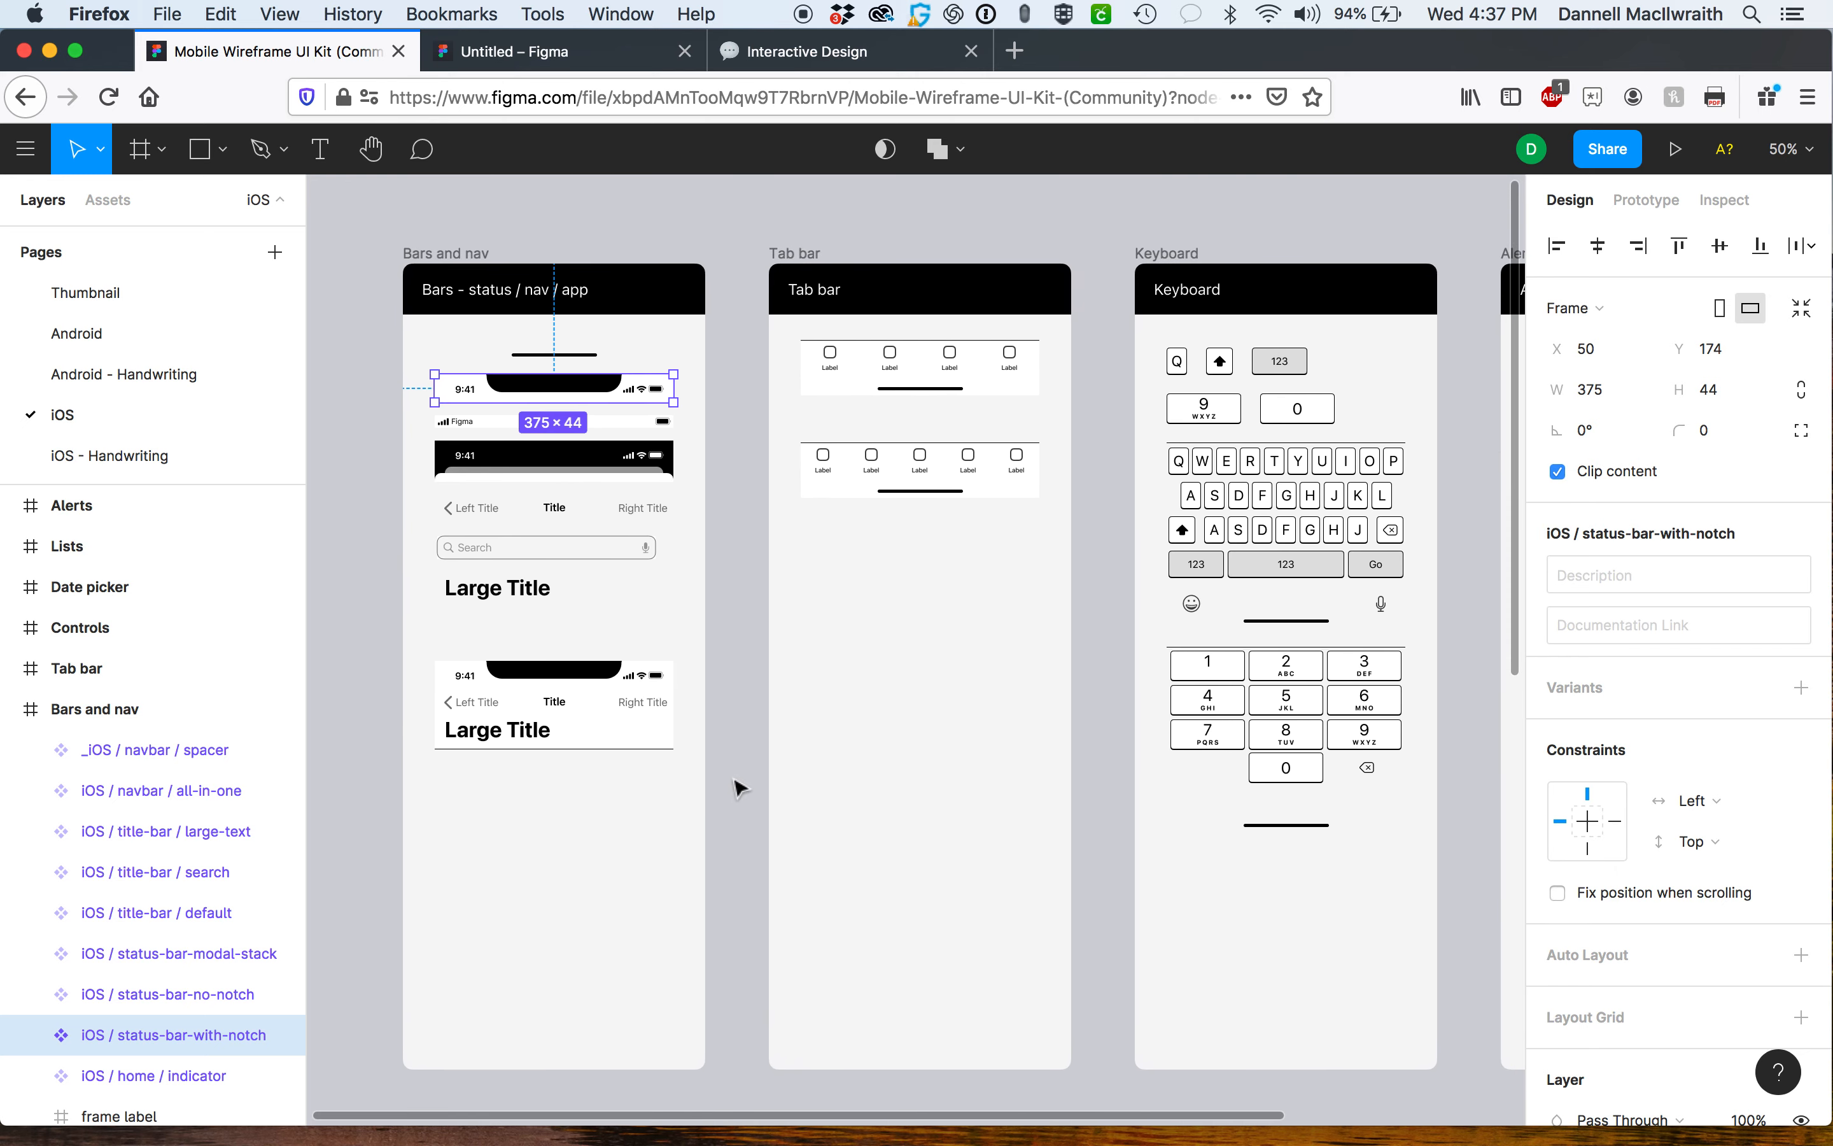
{"action": "scroll", "coordinate": [741, 788], "scroll_direction": "down", "scroll_amount": 20}
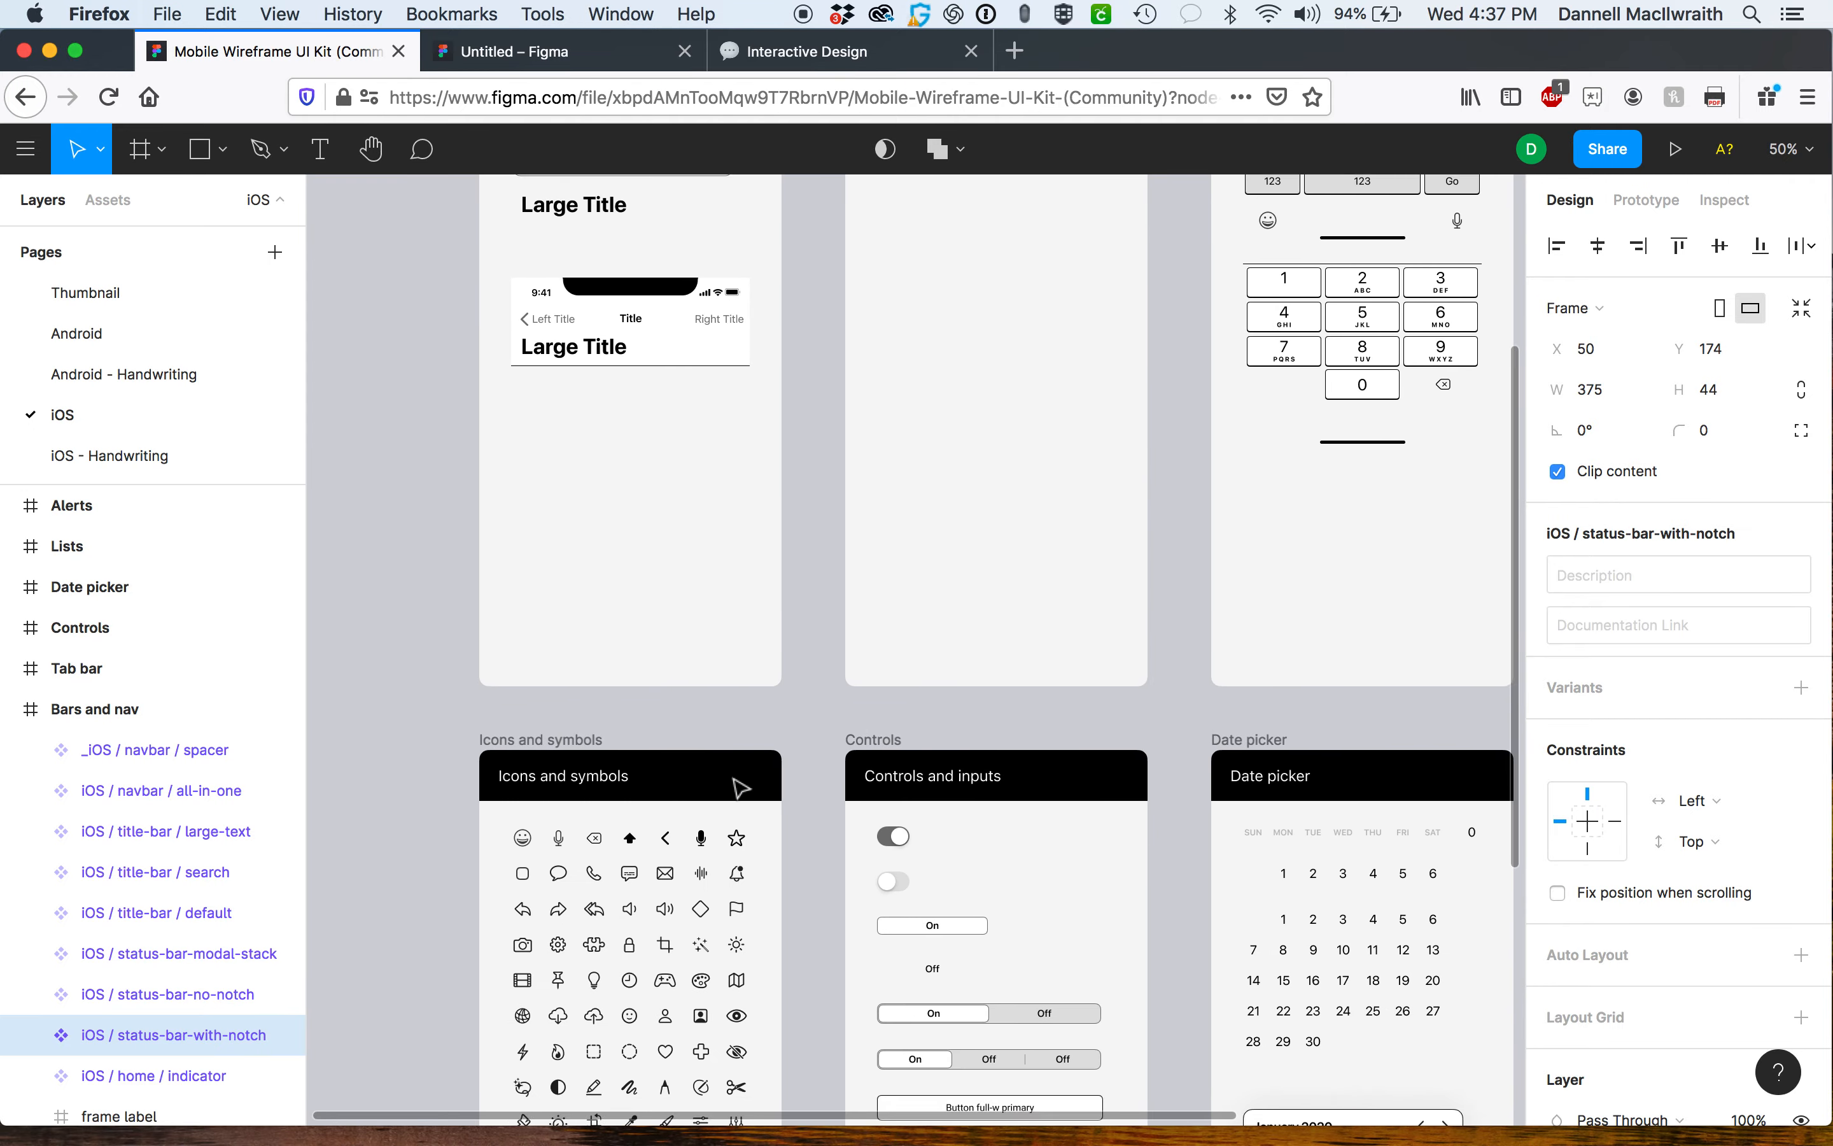
{"action": "scroll", "coordinate": [740, 788], "scroll_direction": "down", "scroll_amount": 5}
{"action": "scroll", "coordinate": [740, 788], "scroll_direction": "up", "scroll_amount": 8}
{"action": "scroll", "coordinate": [740, 788], "scroll_direction": "right", "scroll_amount": 15}
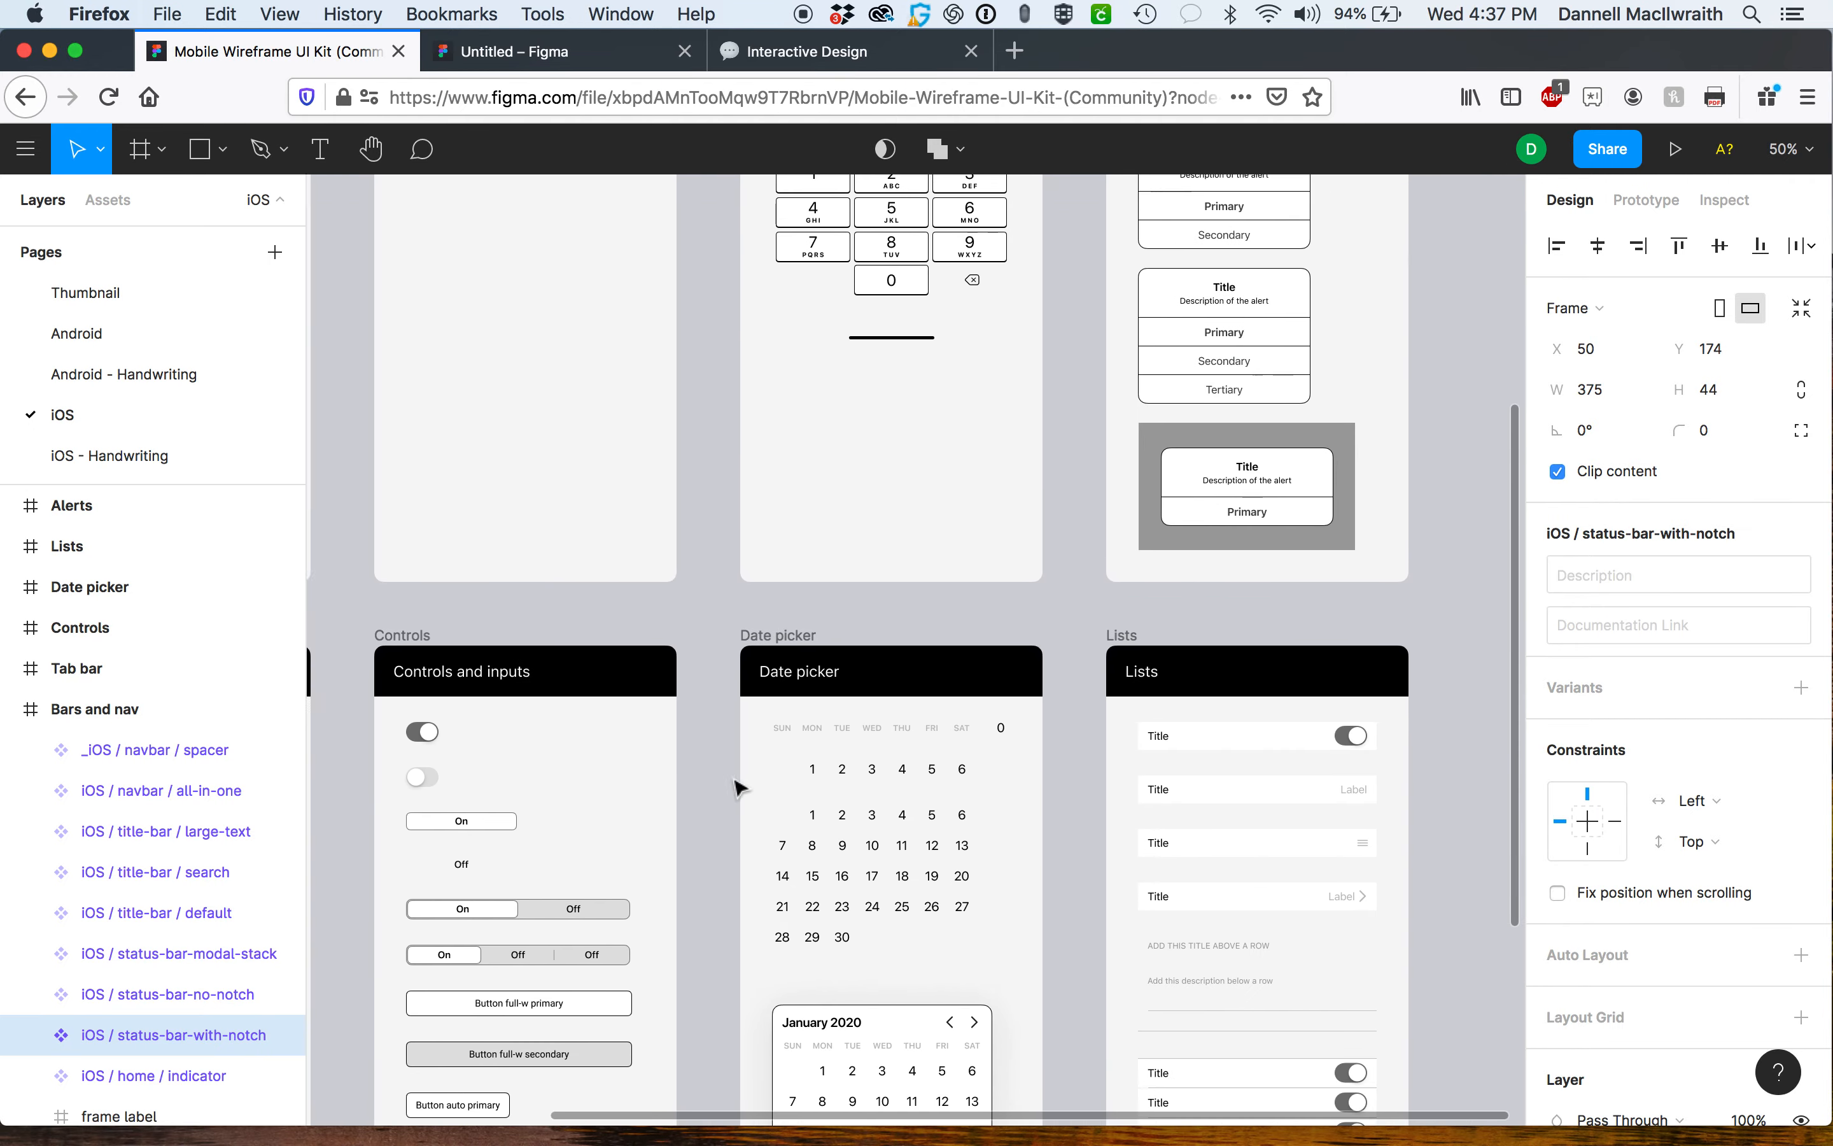
{"action": "scroll", "coordinate": [746, 788], "scroll_direction": "down", "scroll_amount": 3}
{"action": "scroll", "coordinate": [746, 788], "scroll_direction": "right", "scroll_amount": 4}
{"action": "scroll", "coordinate": [746, 788], "scroll_direction": "up", "scroll_amount": 13}
{"action": "scroll", "coordinate": [746, 788], "scroll_direction": "left", "scroll_amount": 20}
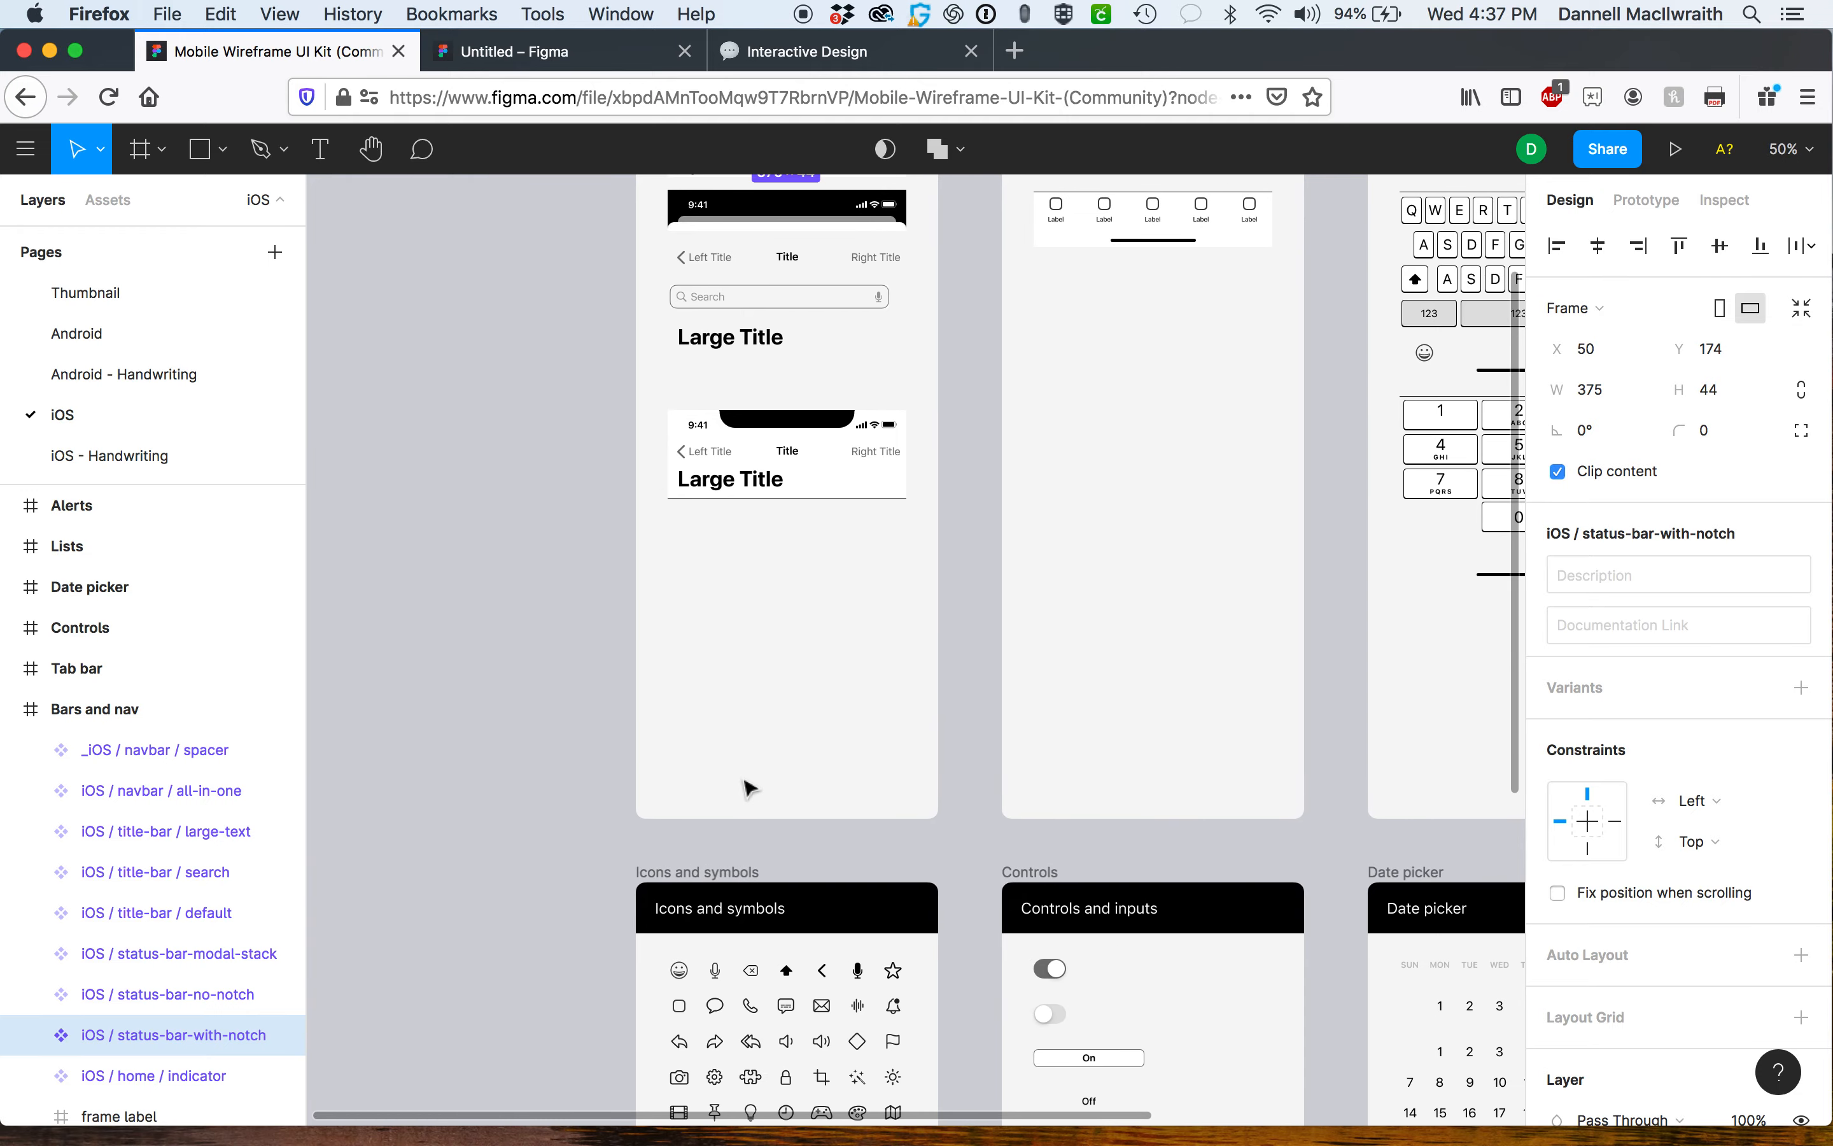
{"action": "scroll", "coordinate": [746, 788], "scroll_direction": "up", "scroll_amount": 3}
{"action": "scroll", "coordinate": [746, 788], "scroll_direction": "right", "scroll_amount": 2}
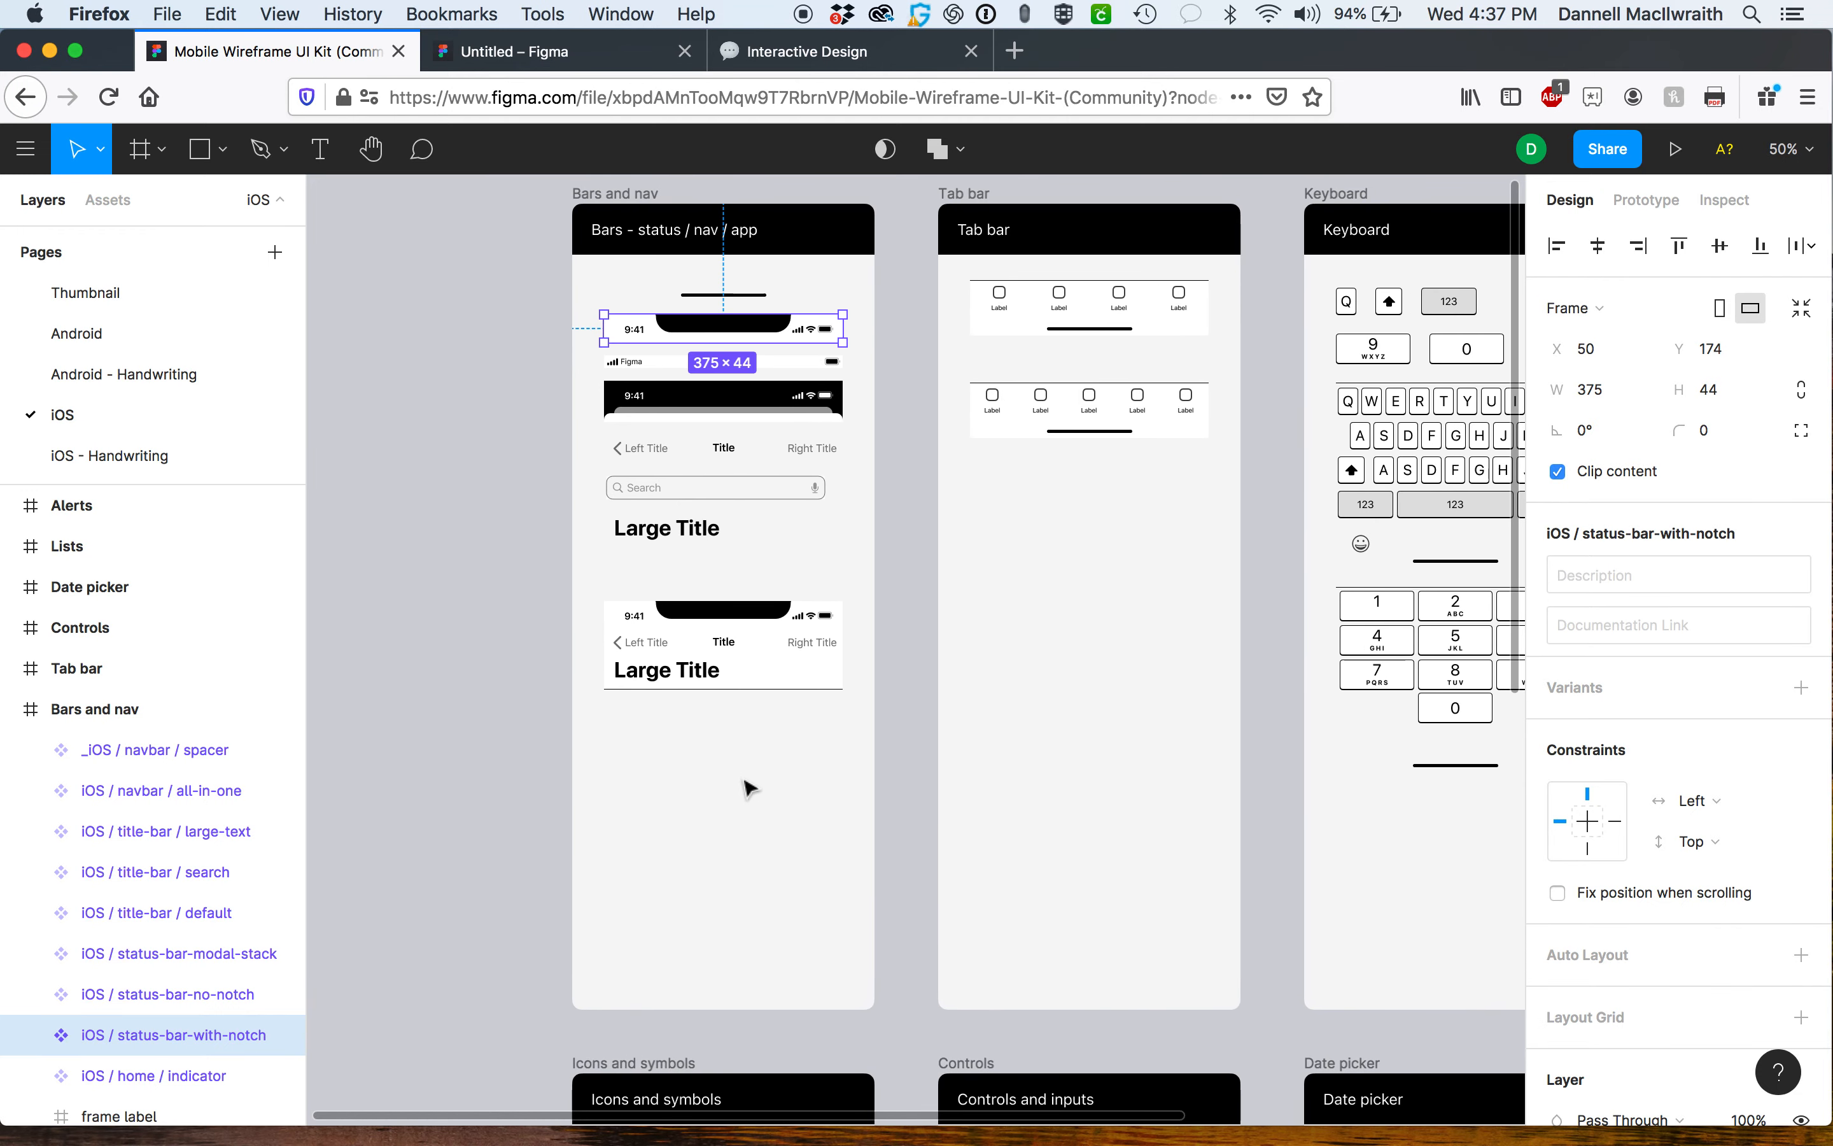
{"action": "scroll", "coordinate": [747, 788], "scroll_direction": "down", "scroll_amount": 1}
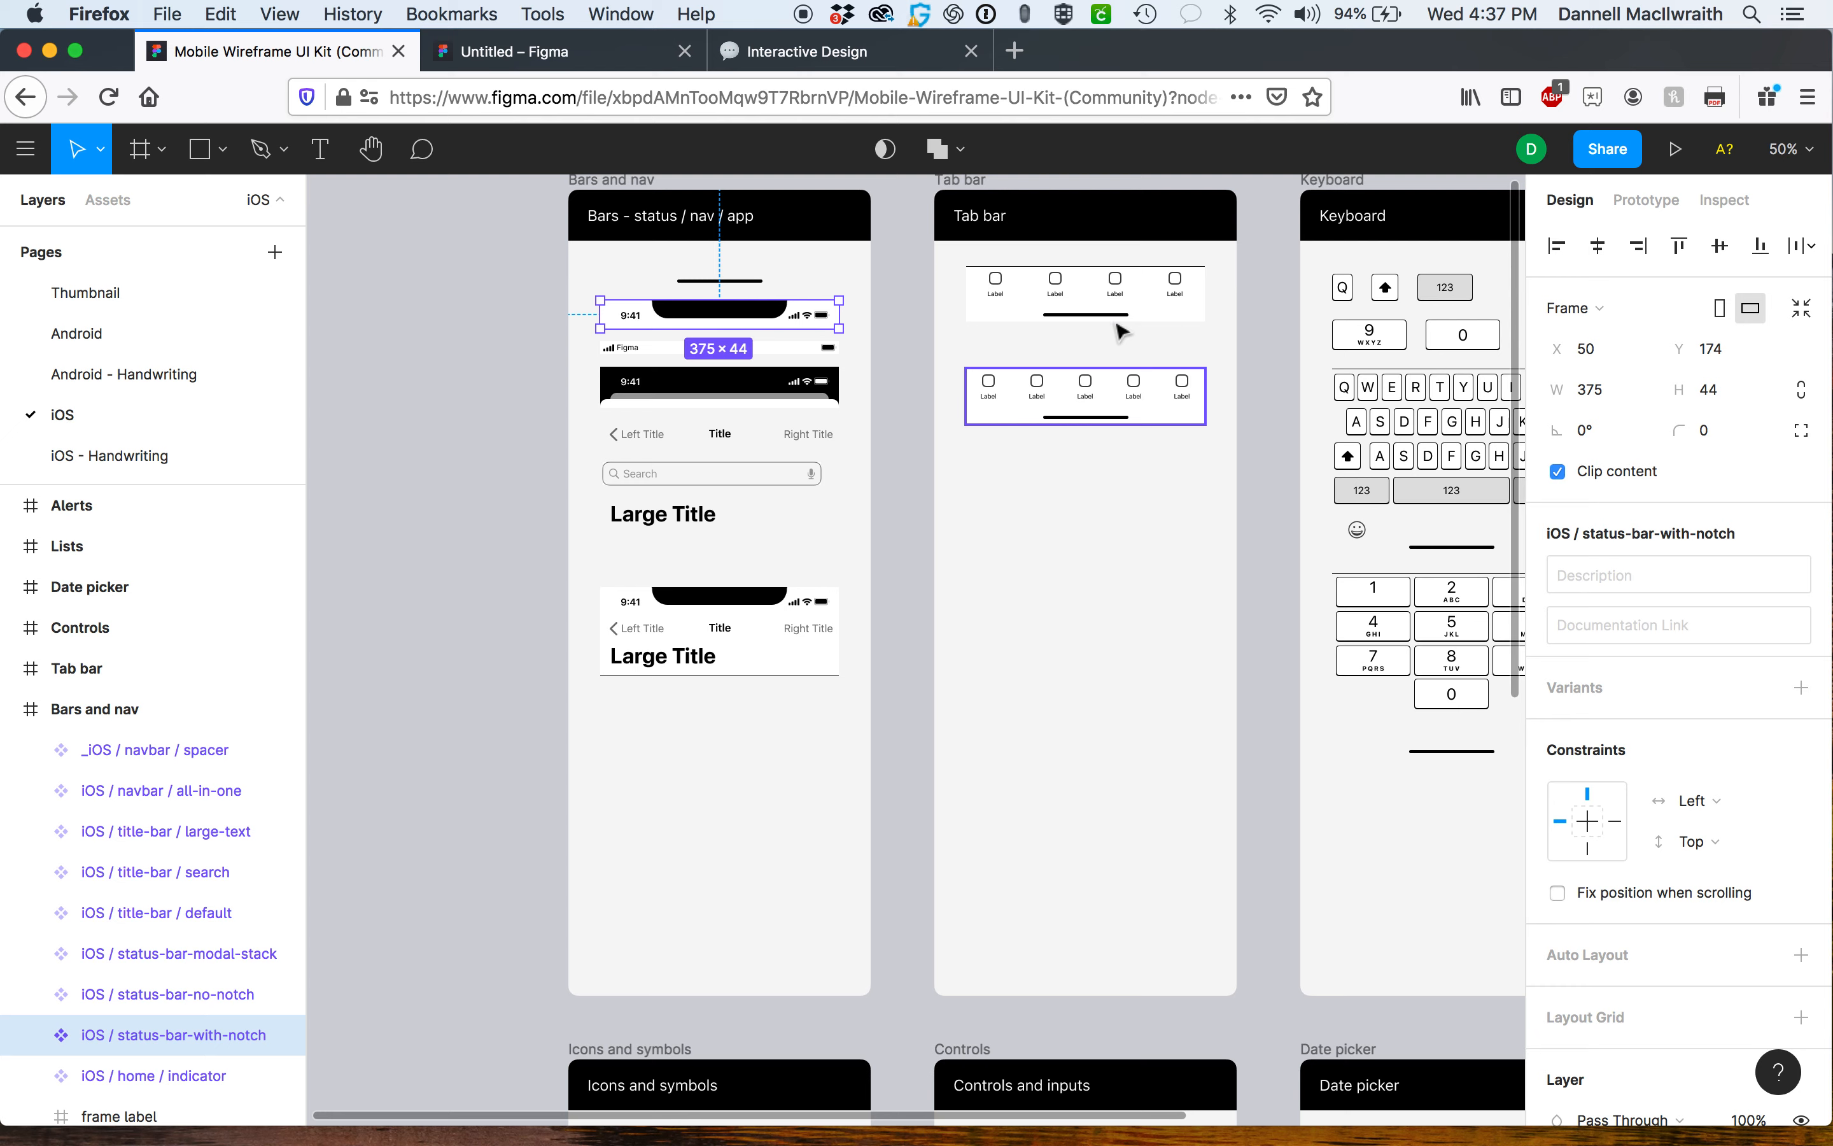
Copy the iOS / tab-bar / 4-tabs component from the kit and return to the Untitled file.
{"action": "left_click", "coordinate": [1117, 296]}
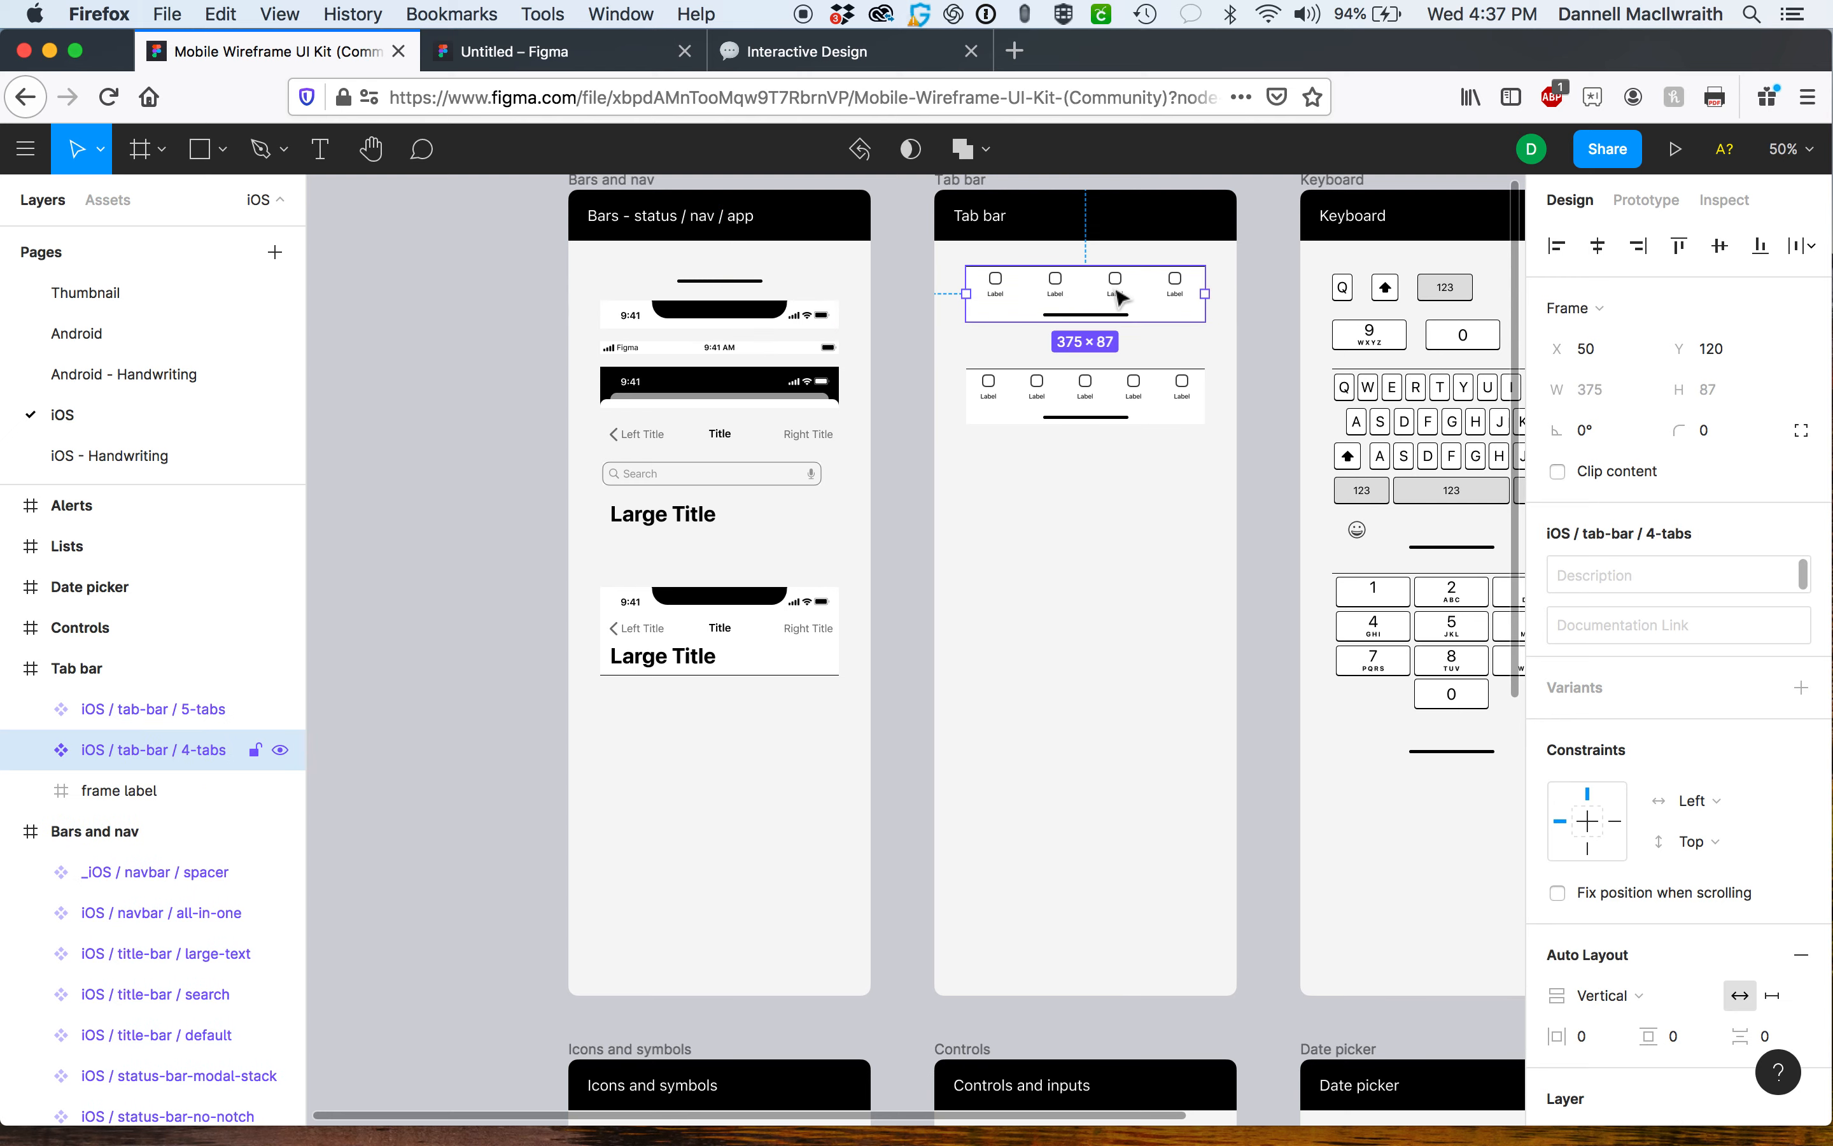
{"action": "left_click", "coordinate": [506, 52]}
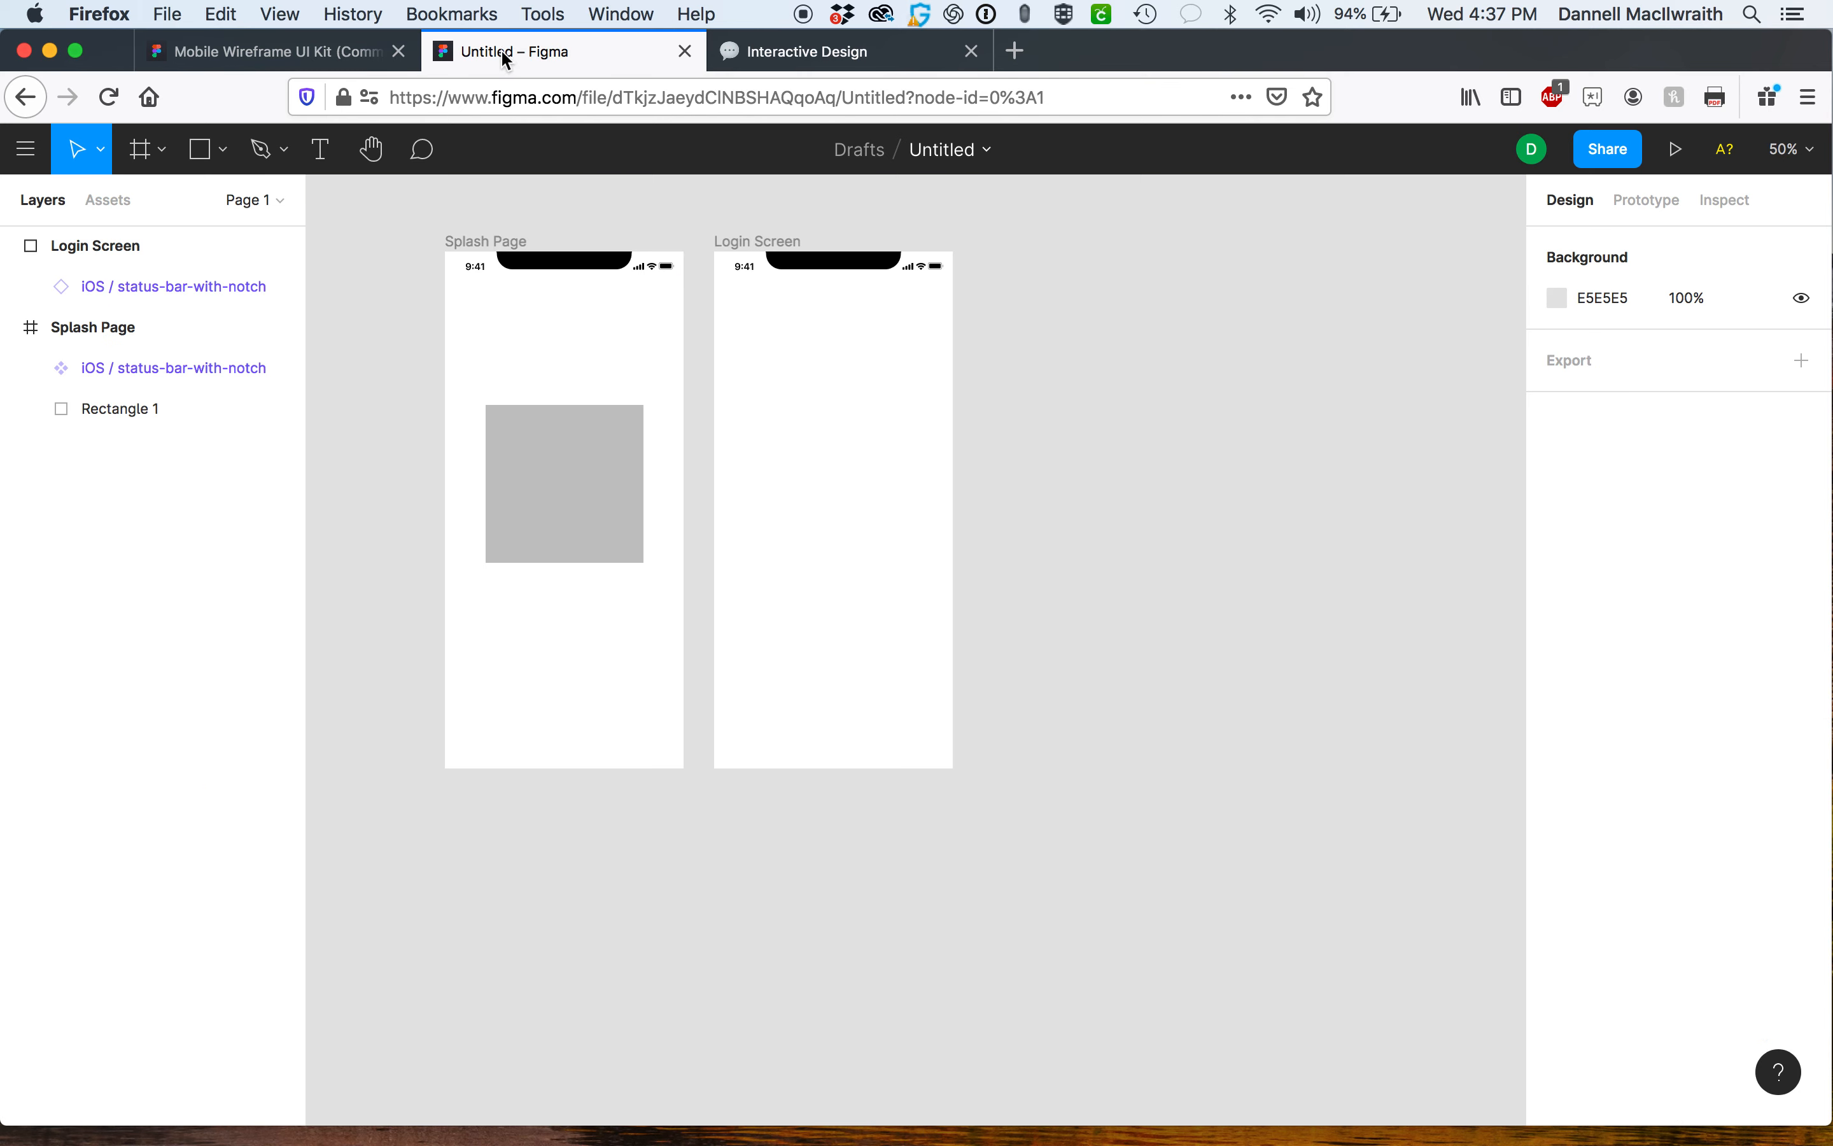
Duplicate the Login Screen frame twice, lining up the two copies side by side to its right.
{"action": "left_click", "coordinate": [762, 241]}
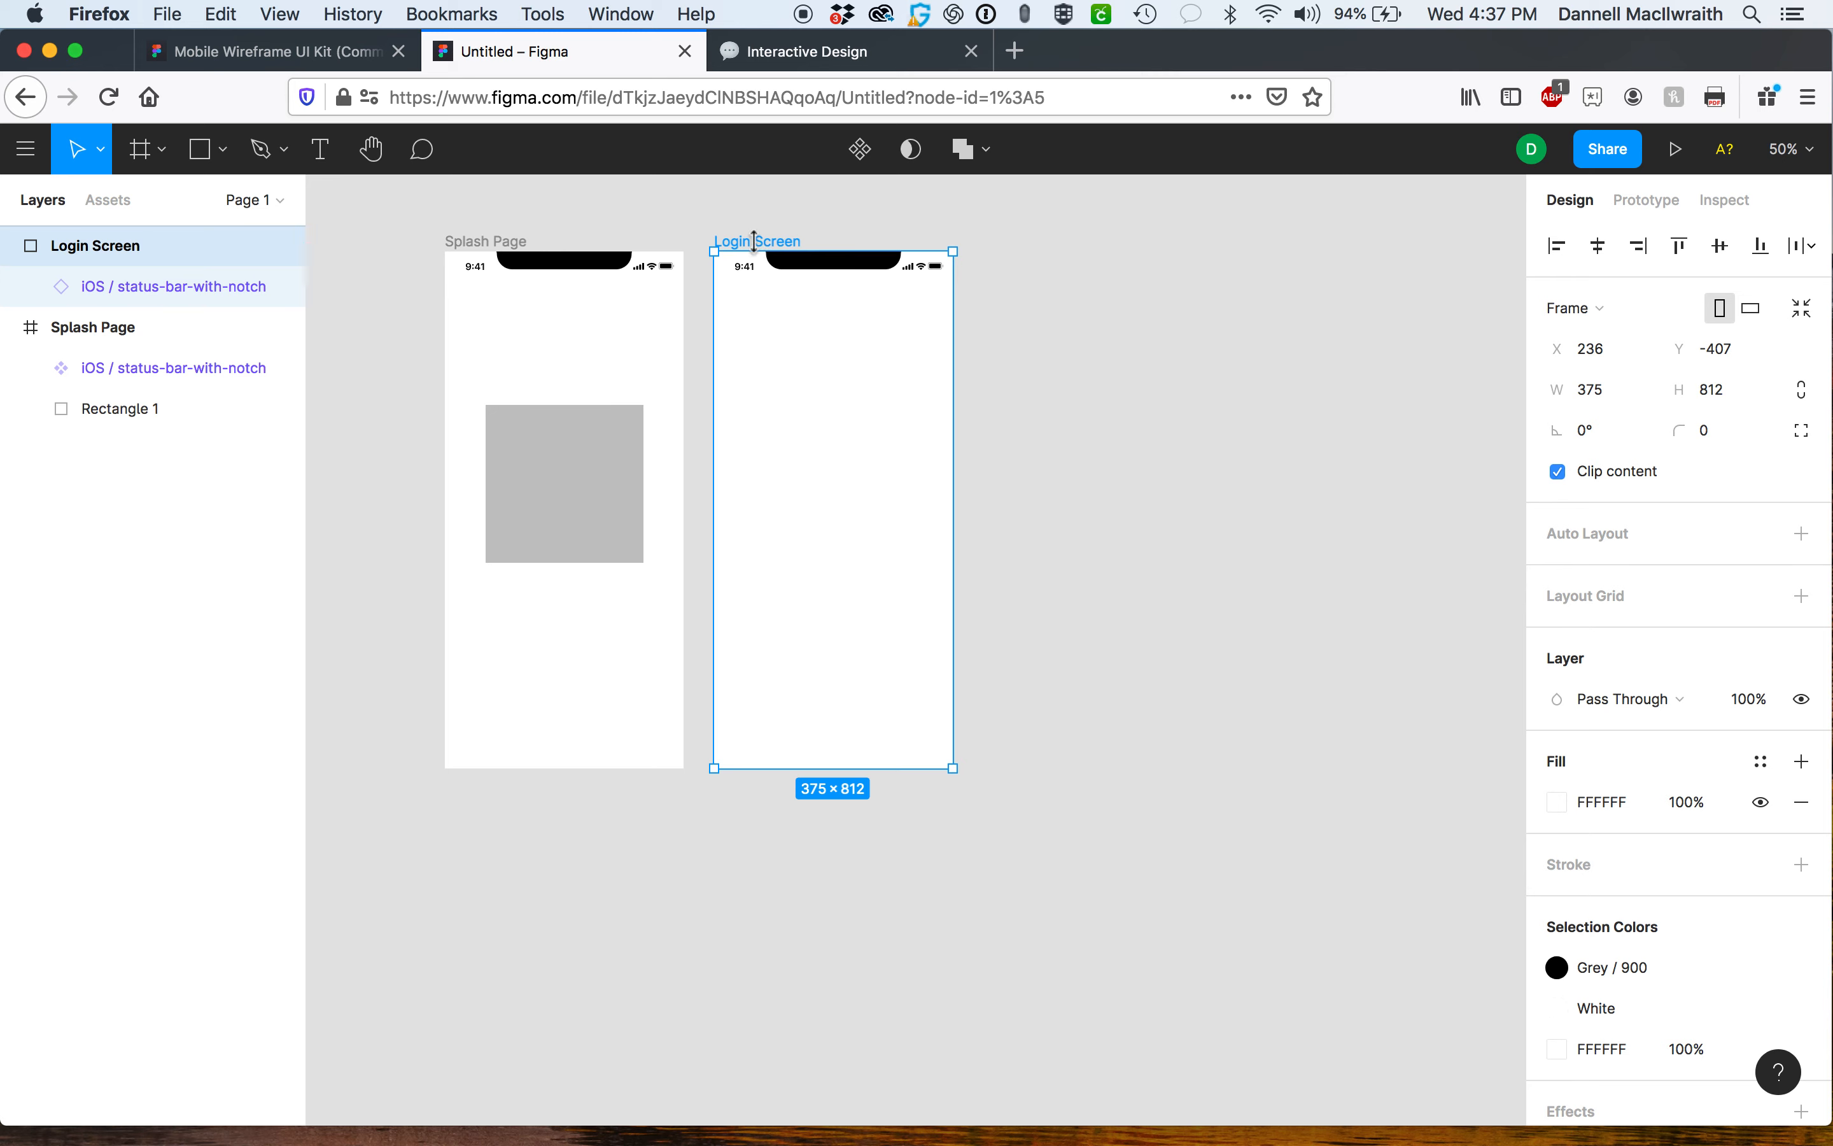
{"action": "left_click_drag", "start_coordinate": [766, 247], "coordinate": [1035, 250]}
{"action": "key", "text": "super+d"}
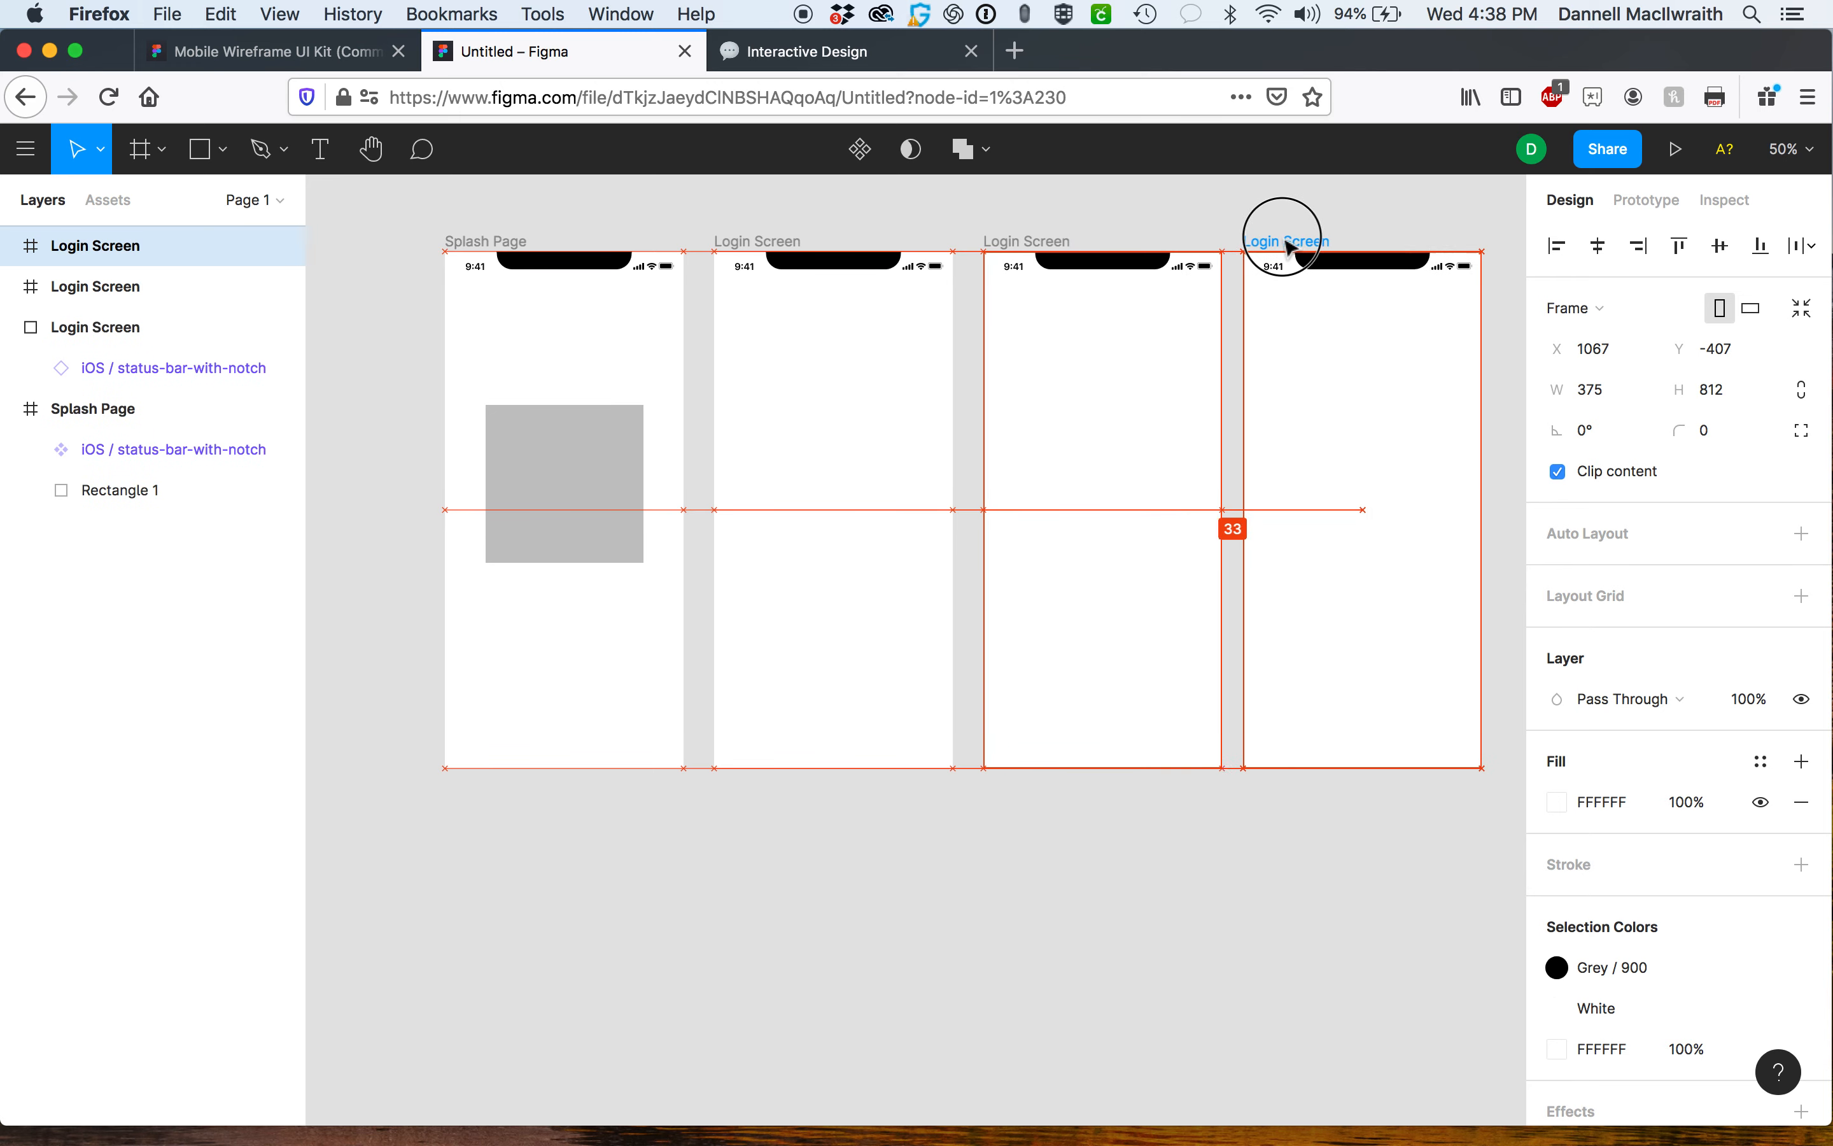
{"action": "left_click_drag", "start_coordinate": [1288, 240], "coordinate": [1295, 238]}
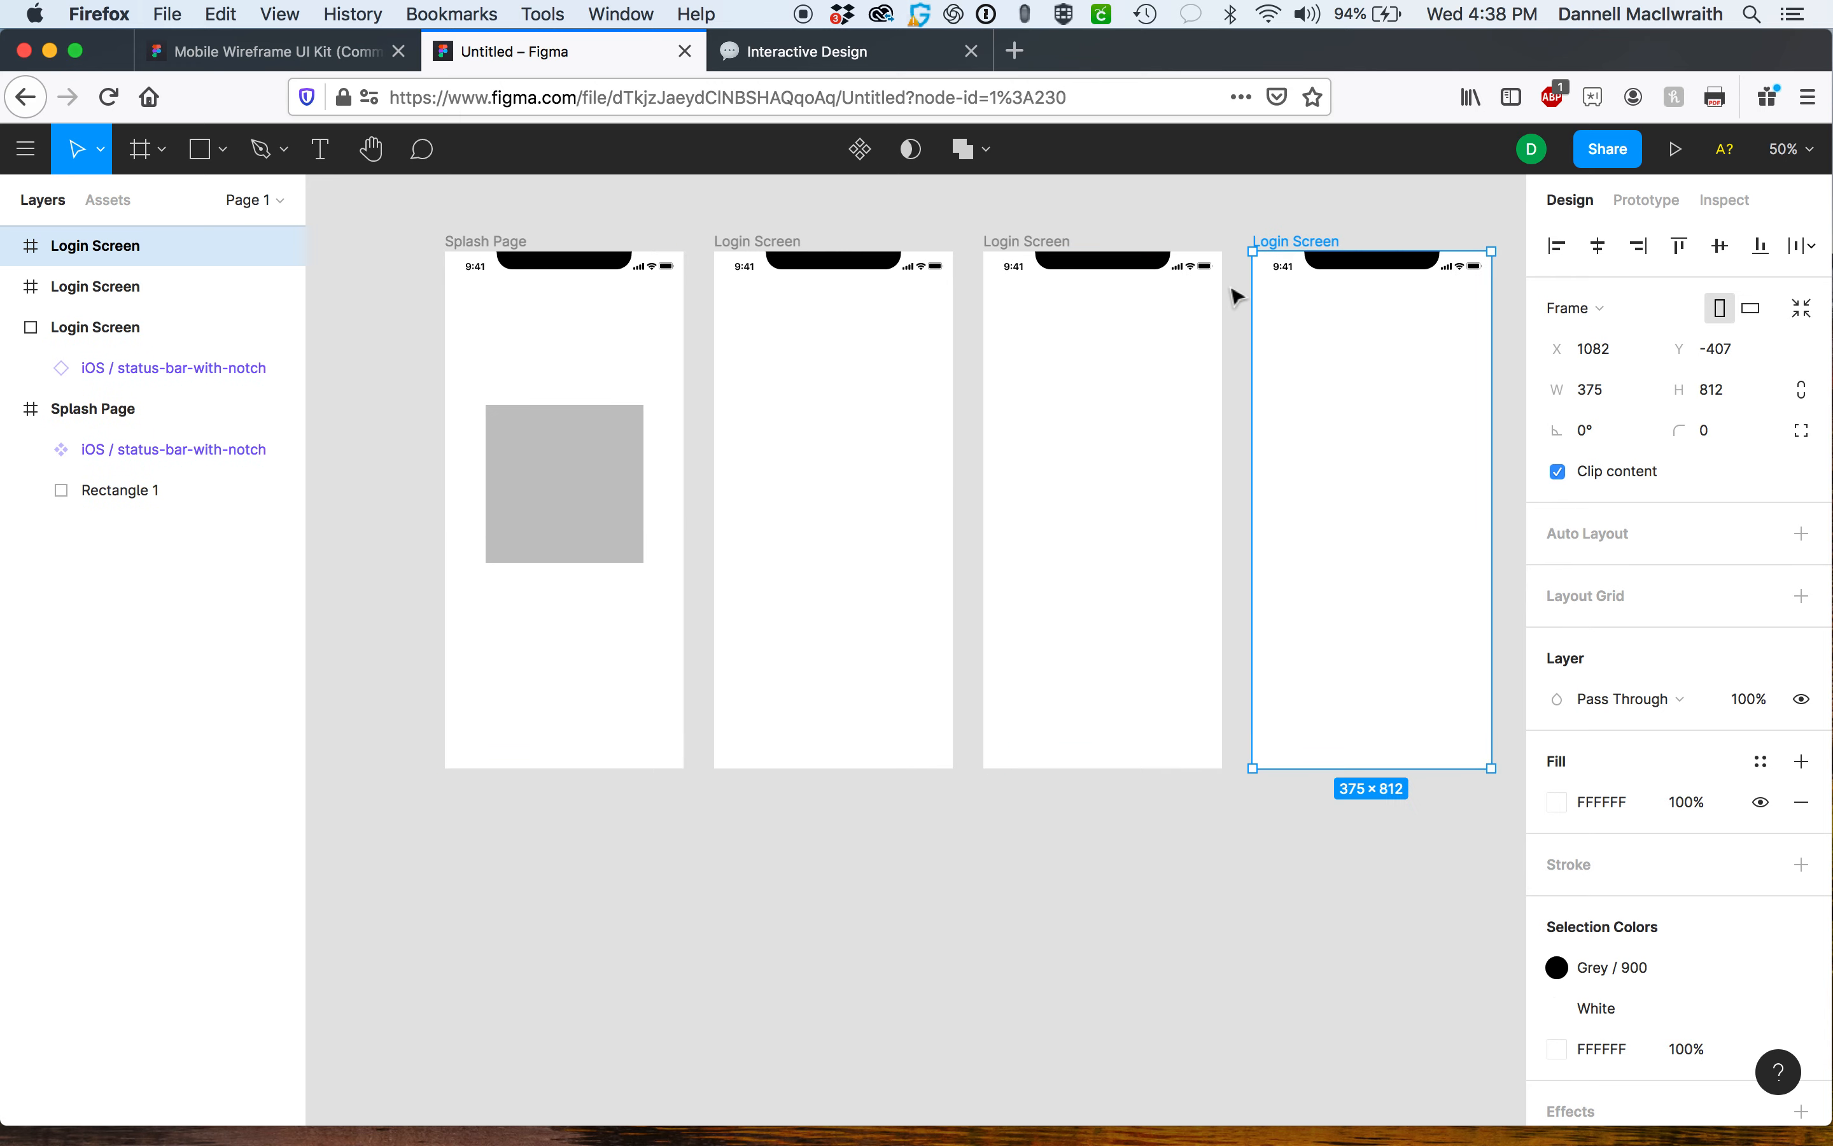
Rename the third frame as Homescreen.
{"action": "scroll", "coordinate": [1231, 287], "scroll_direction": "right", "scroll_amount": 3}
{"action": "scroll", "coordinate": [1231, 287], "scroll_direction": "up", "scroll_amount": 1}
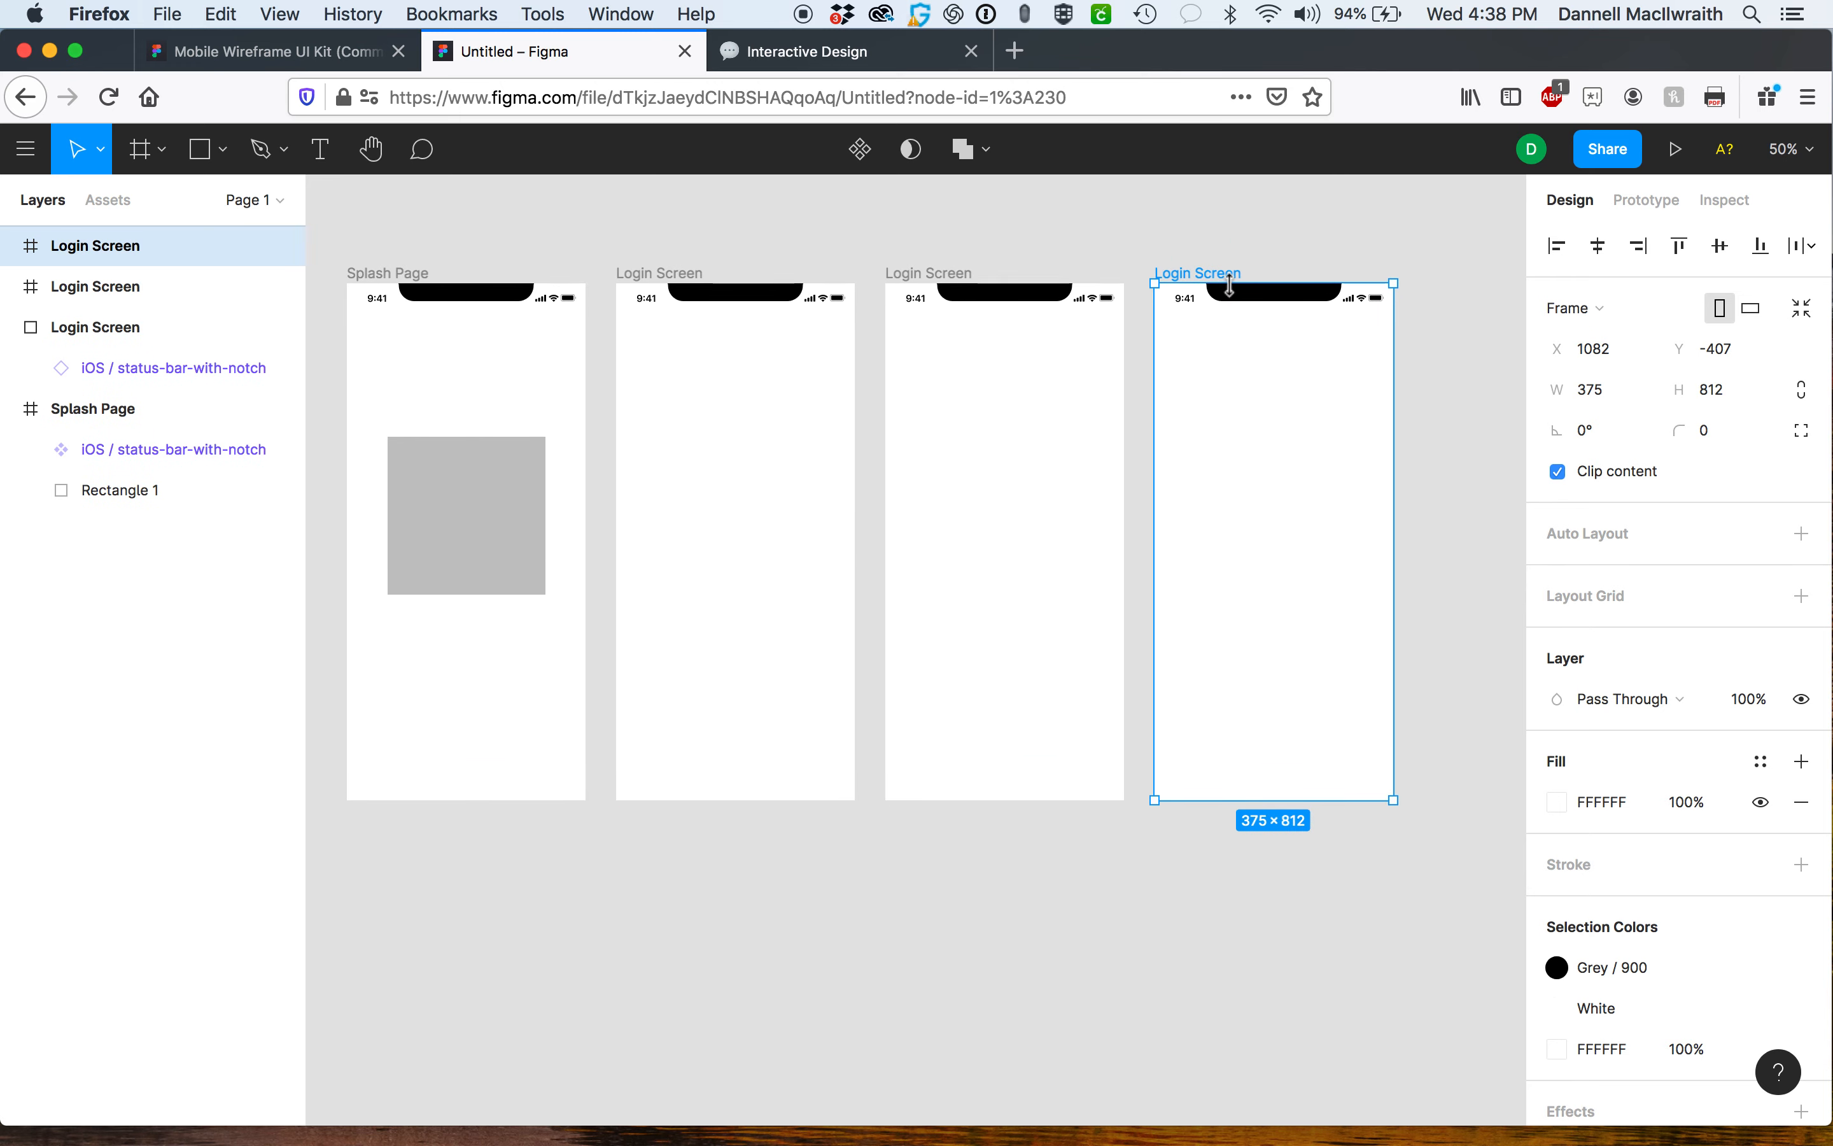
{"action": "left_click", "coordinate": [909, 273]}
{"action": "key", "text": "super+r"}
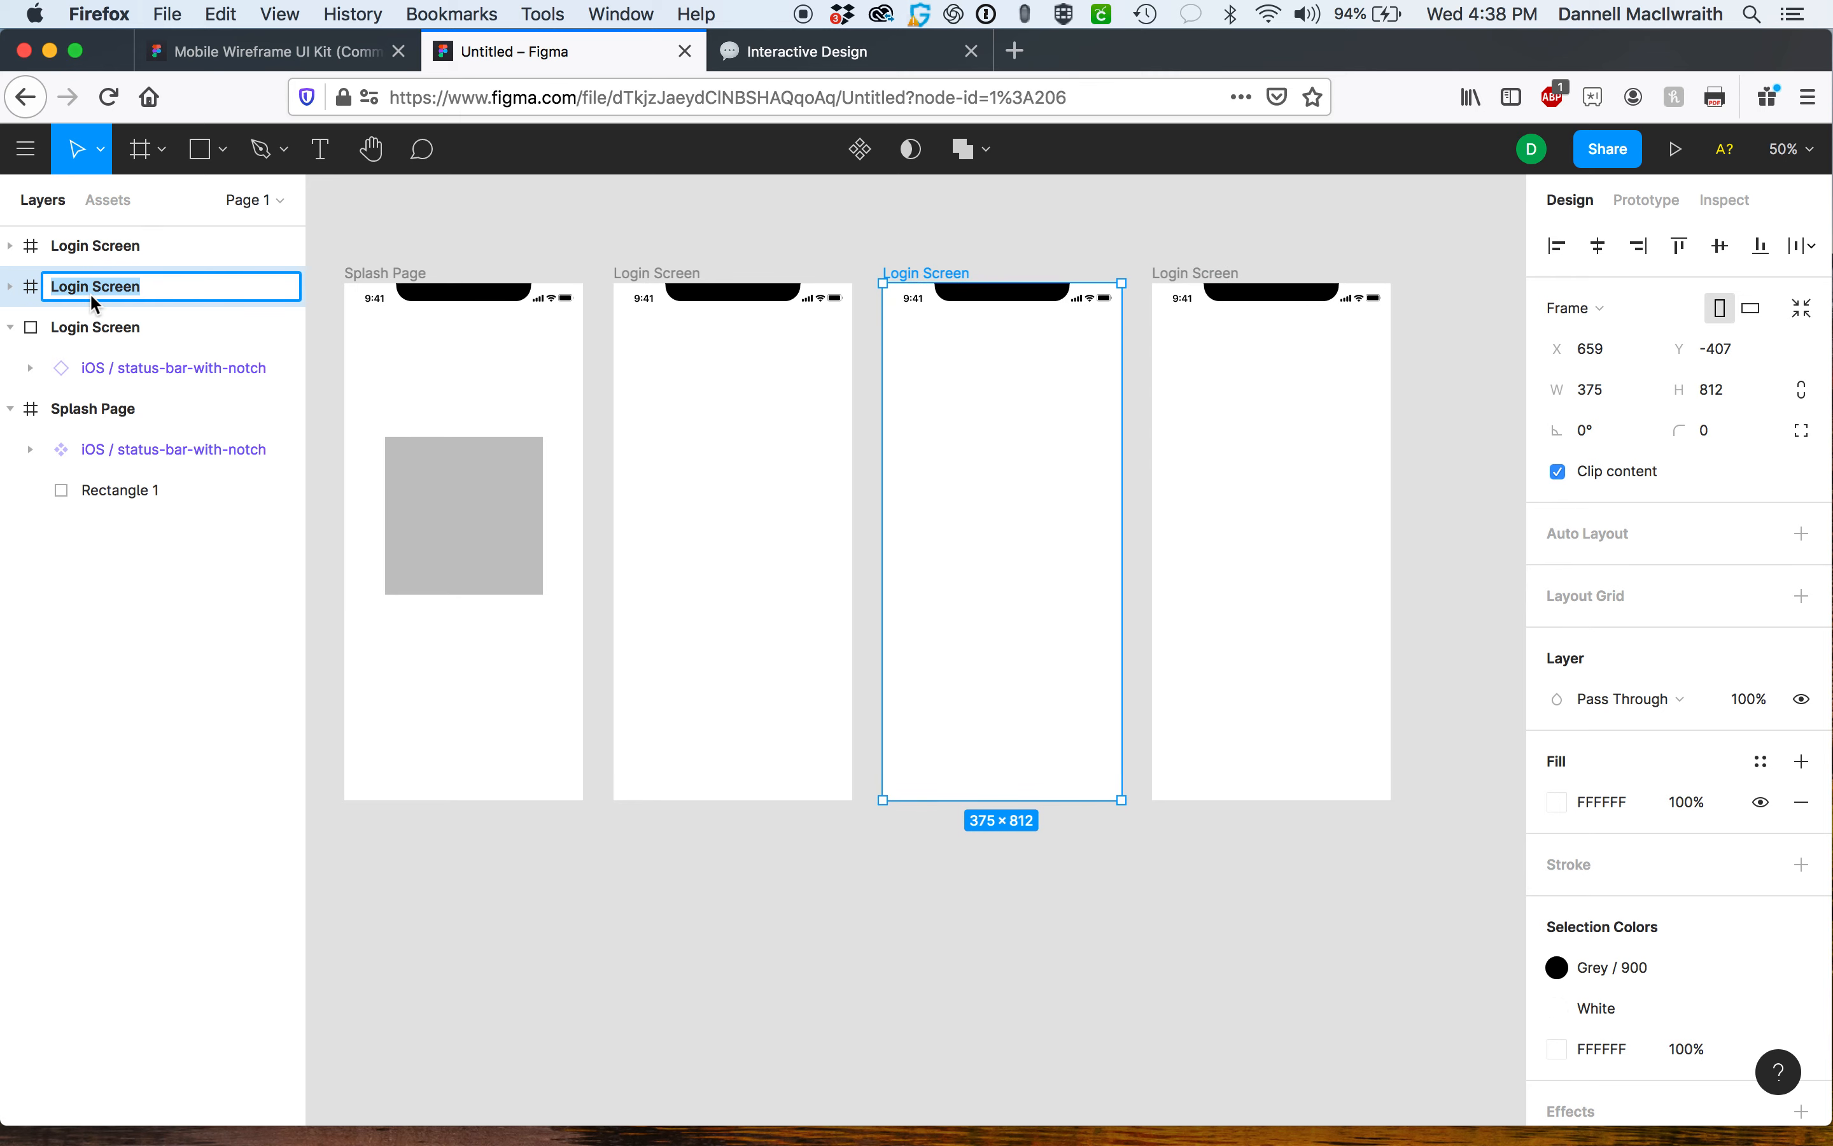
{"action": "type", "text": "Homescreen"}
{"action": "key", "text": "Return"}
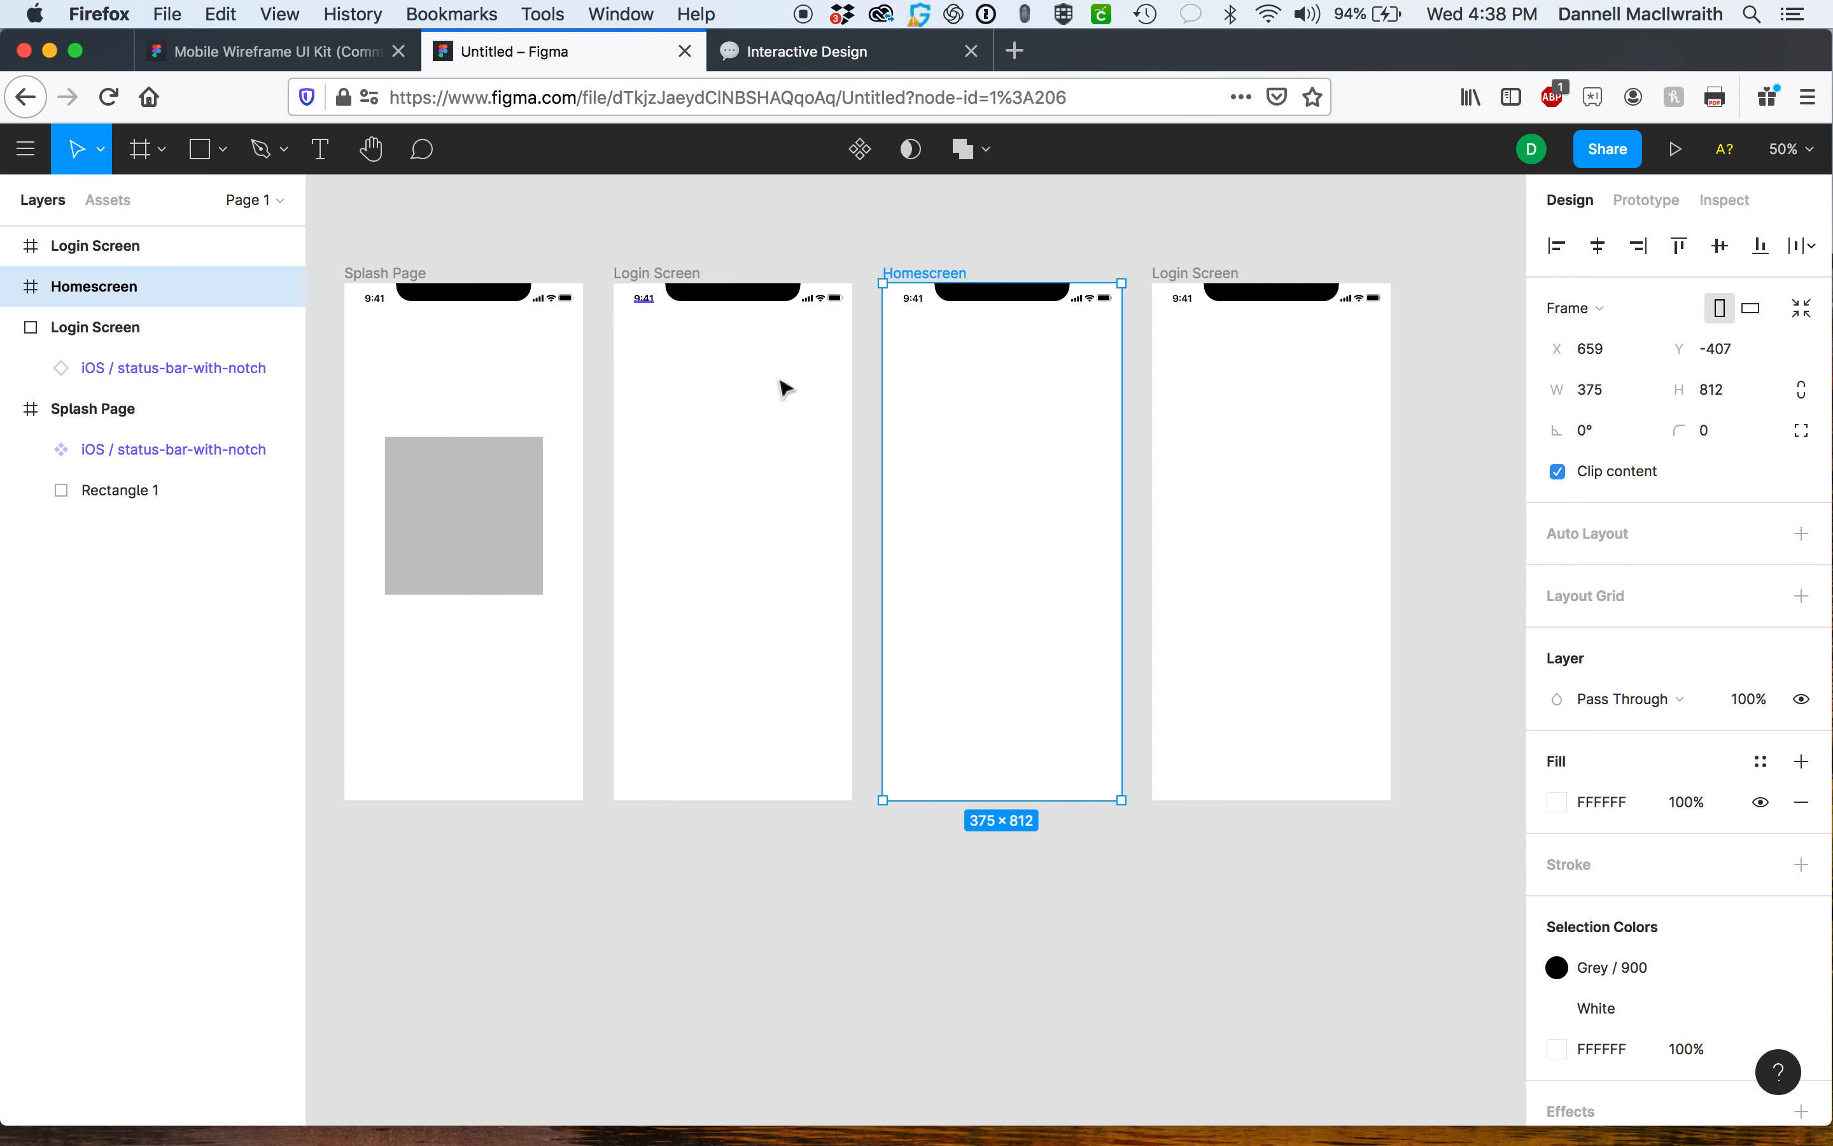
Paste the tab bar into the Homescreen frame and move it to the frame's bottom edge.
{"action": "key", "text": "super+v"}
{"action": "left_click_drag", "start_coordinate": [991, 377], "coordinate": [970, 759]}
{"action": "left_click", "coordinate": [1088, 855]}
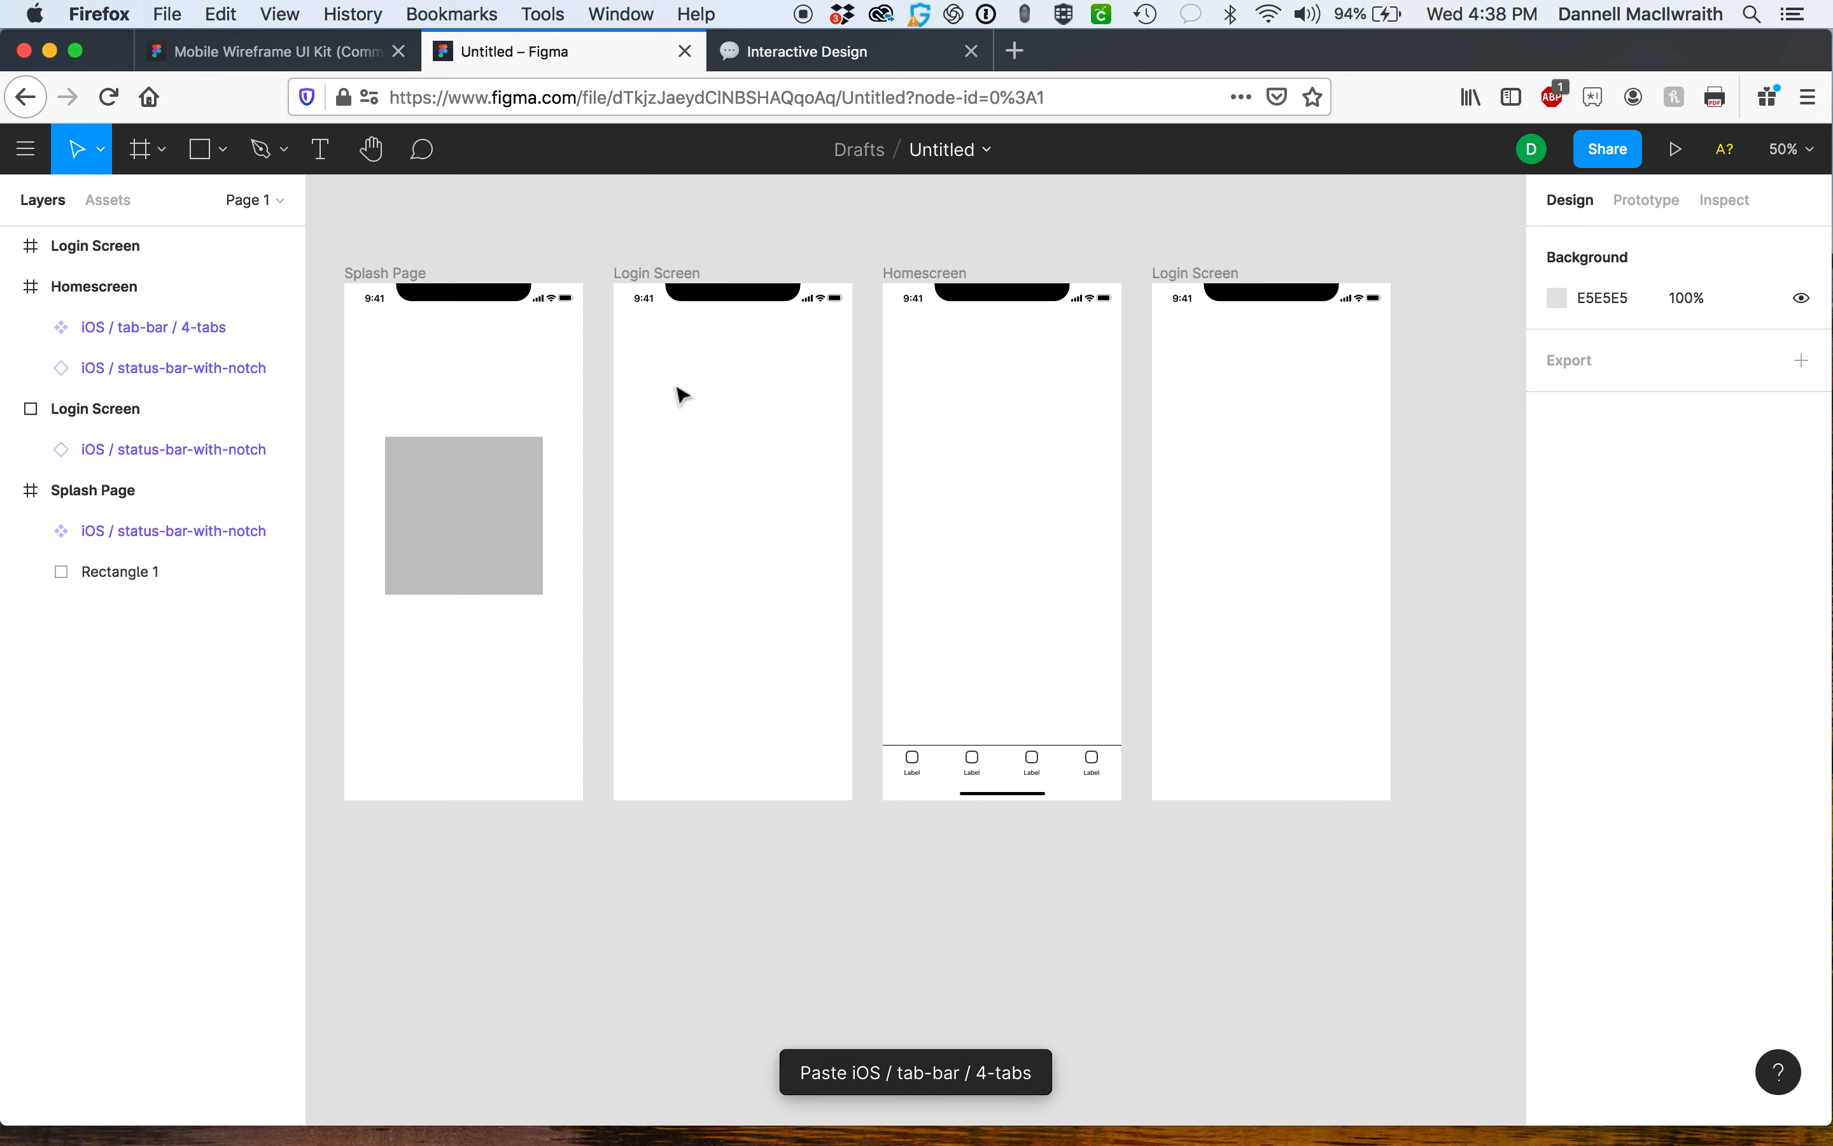
Draw a 140 × 140 placeholder rectangle near the top of the Login Screen frame.
{"action": "left_click", "coordinate": [199, 156]}
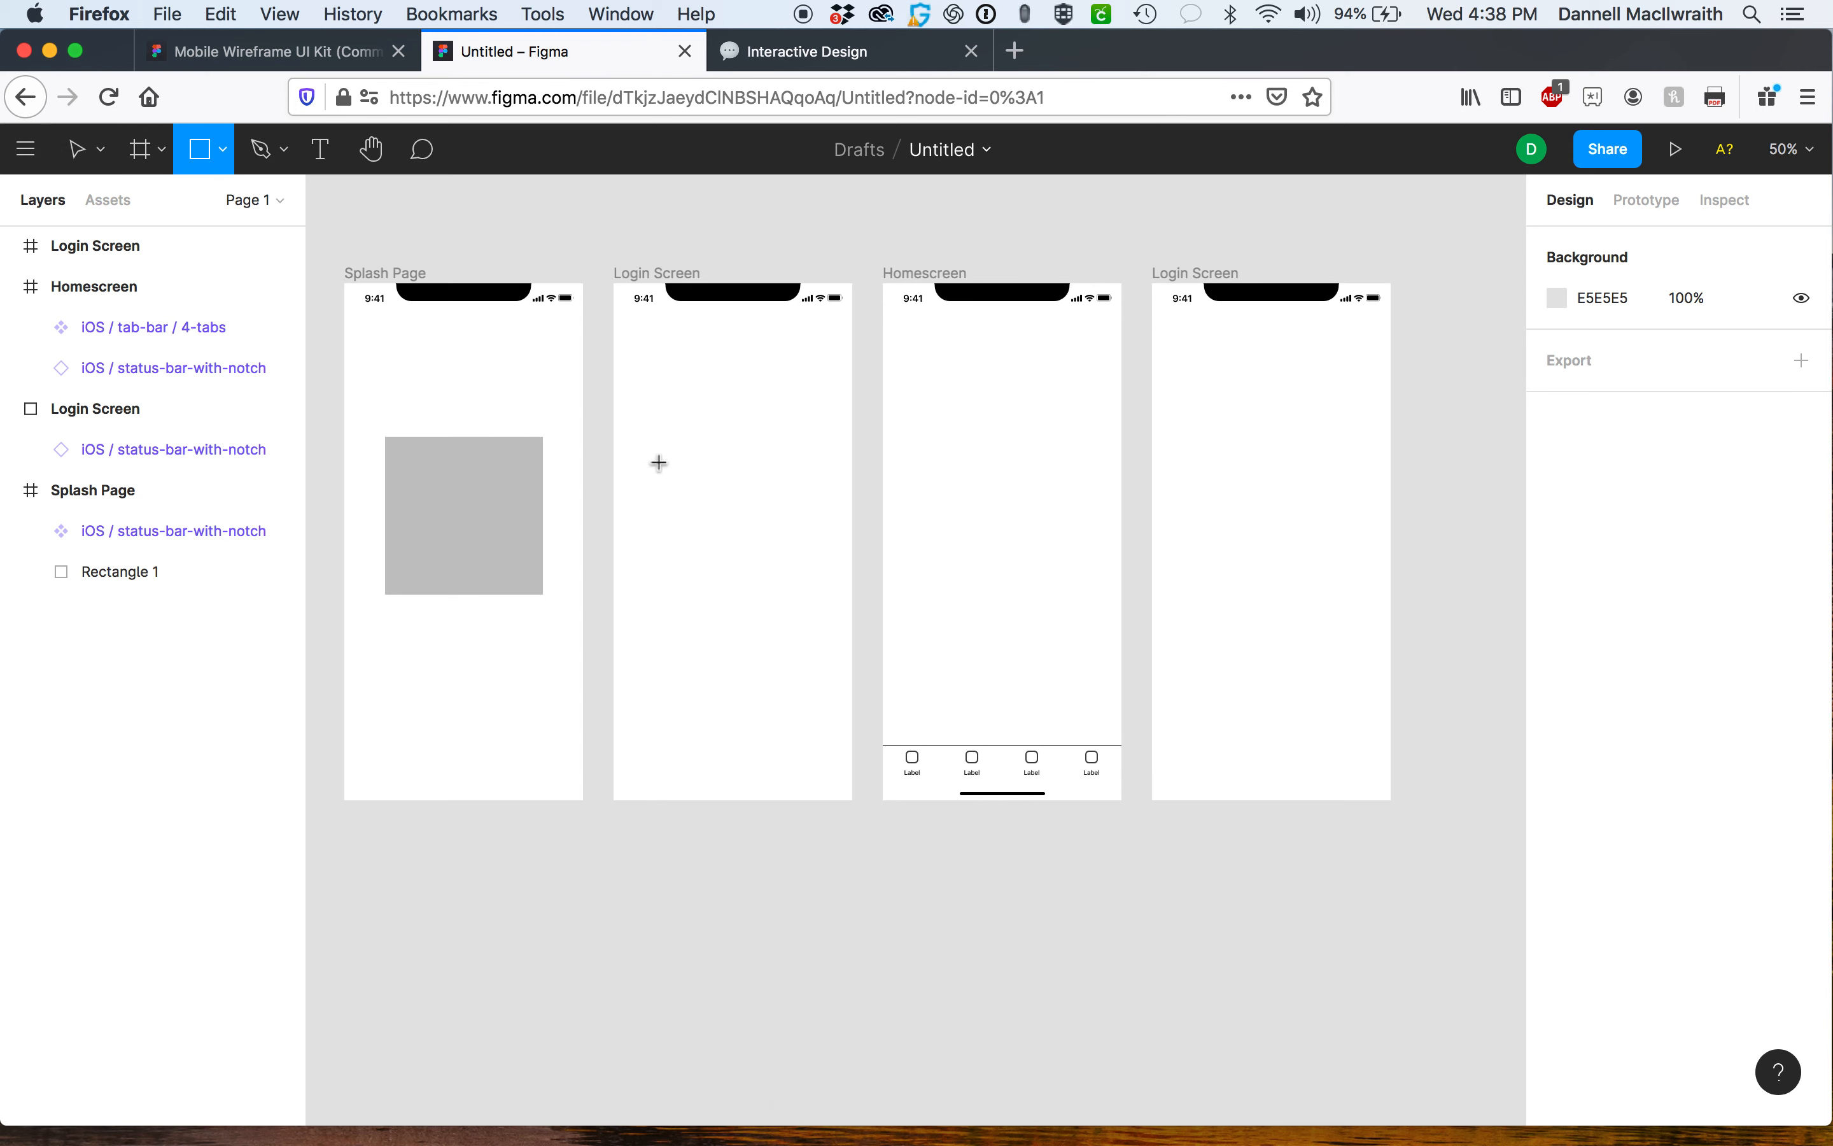
{"action": "mouse_move", "coordinate": [685, 379]}
{"action": "left_mouse_down"}
{"action": "mouse_move", "coordinate": [777, 450]}
{"action": "mouse_move", "coordinate": [755, 430]}
{"action": "left_mouse_up"}
{"action": "left_click", "coordinate": [766, 409]}
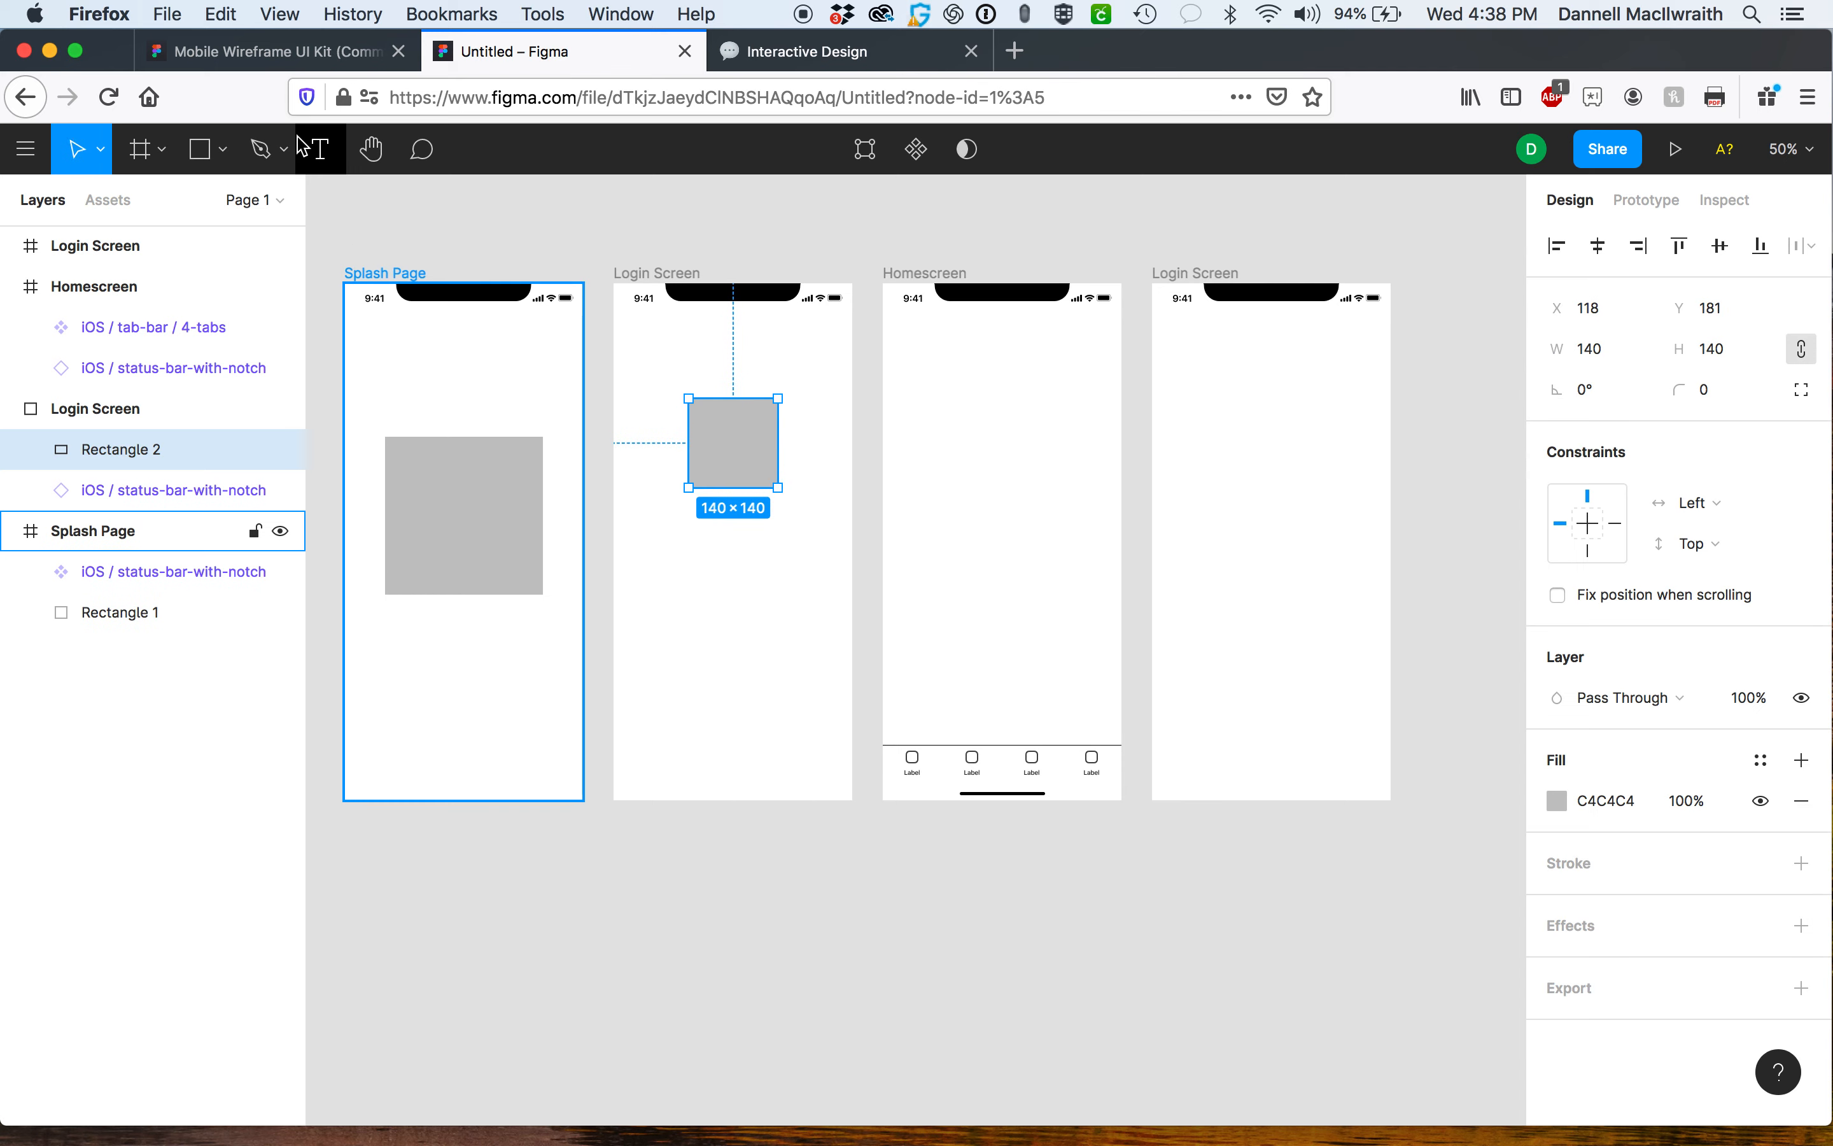
Add a text label reading Sign-In below the placeholder rectangle in the Login Screen frame.
{"action": "left_click", "coordinate": [322, 151]}
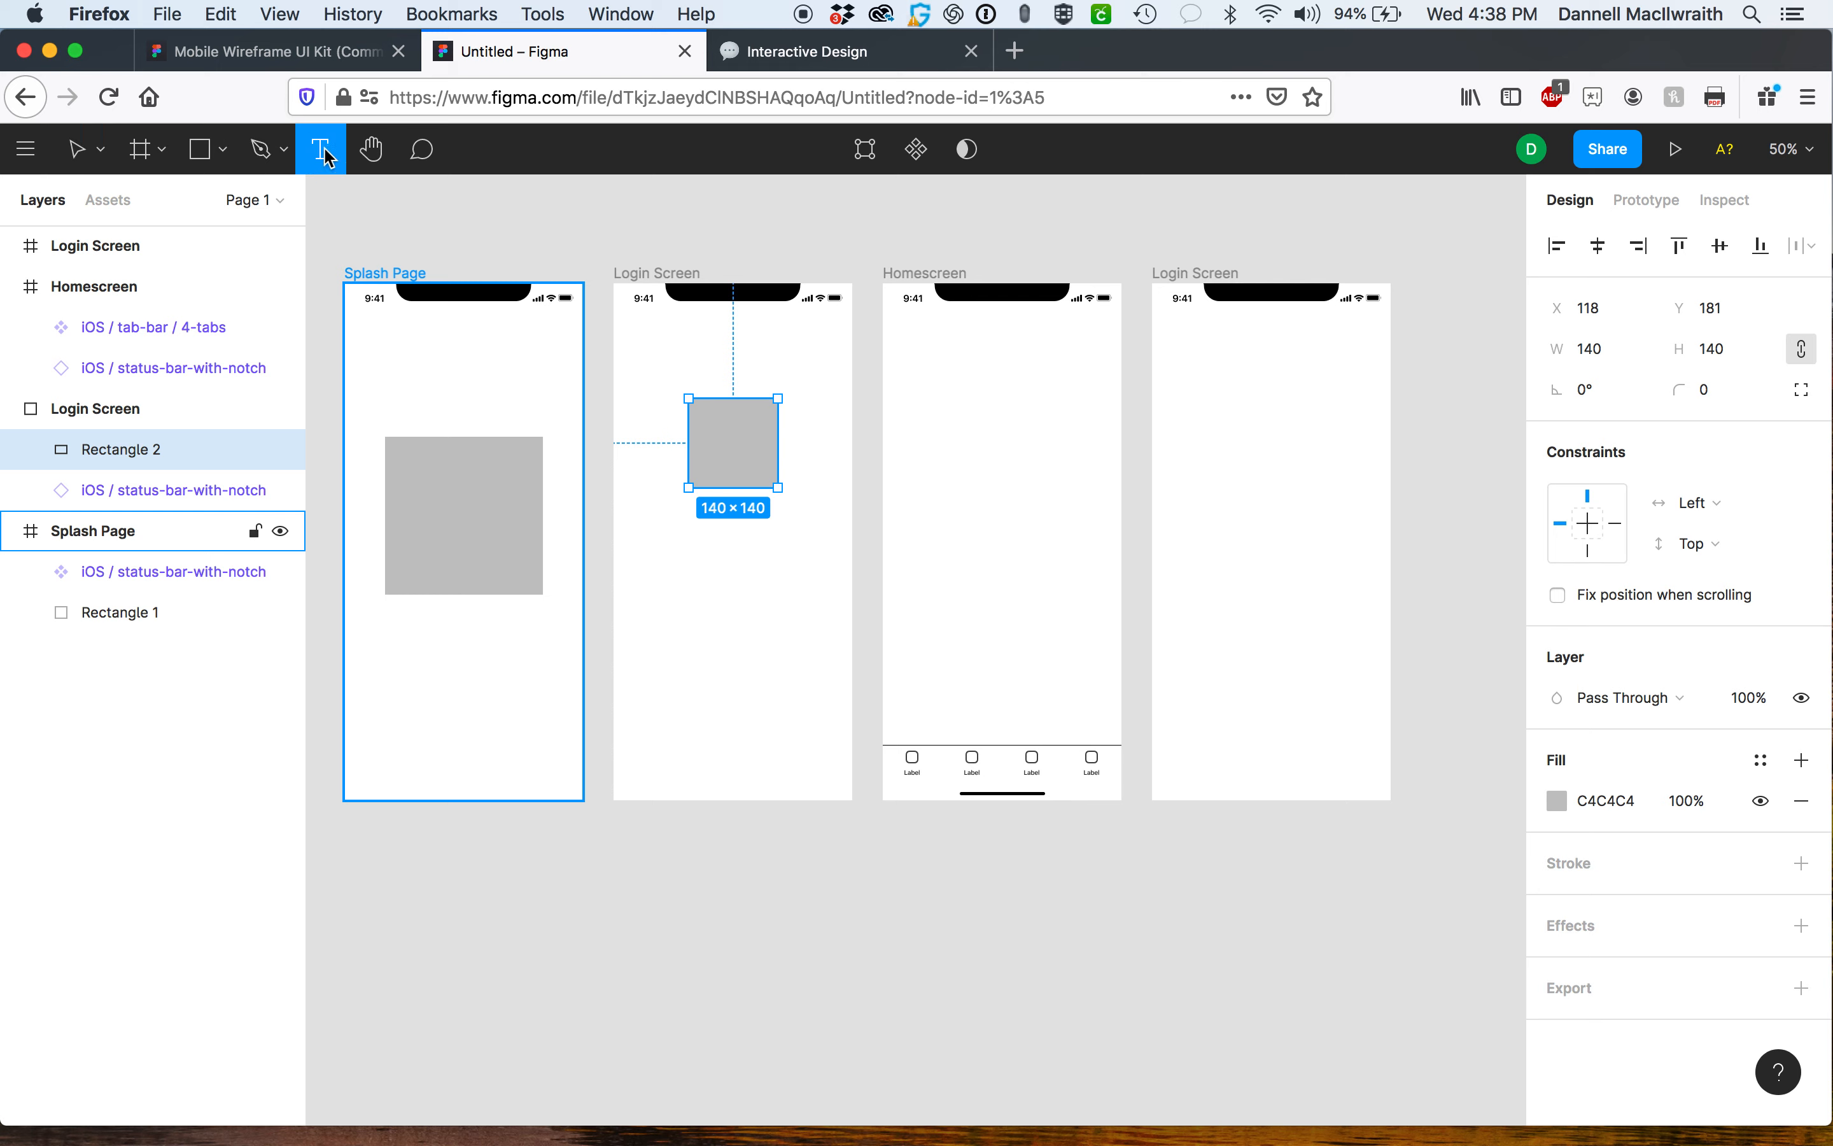
{"action": "left_click", "coordinate": [654, 526]}
{"action": "type", "text": "Sign"}
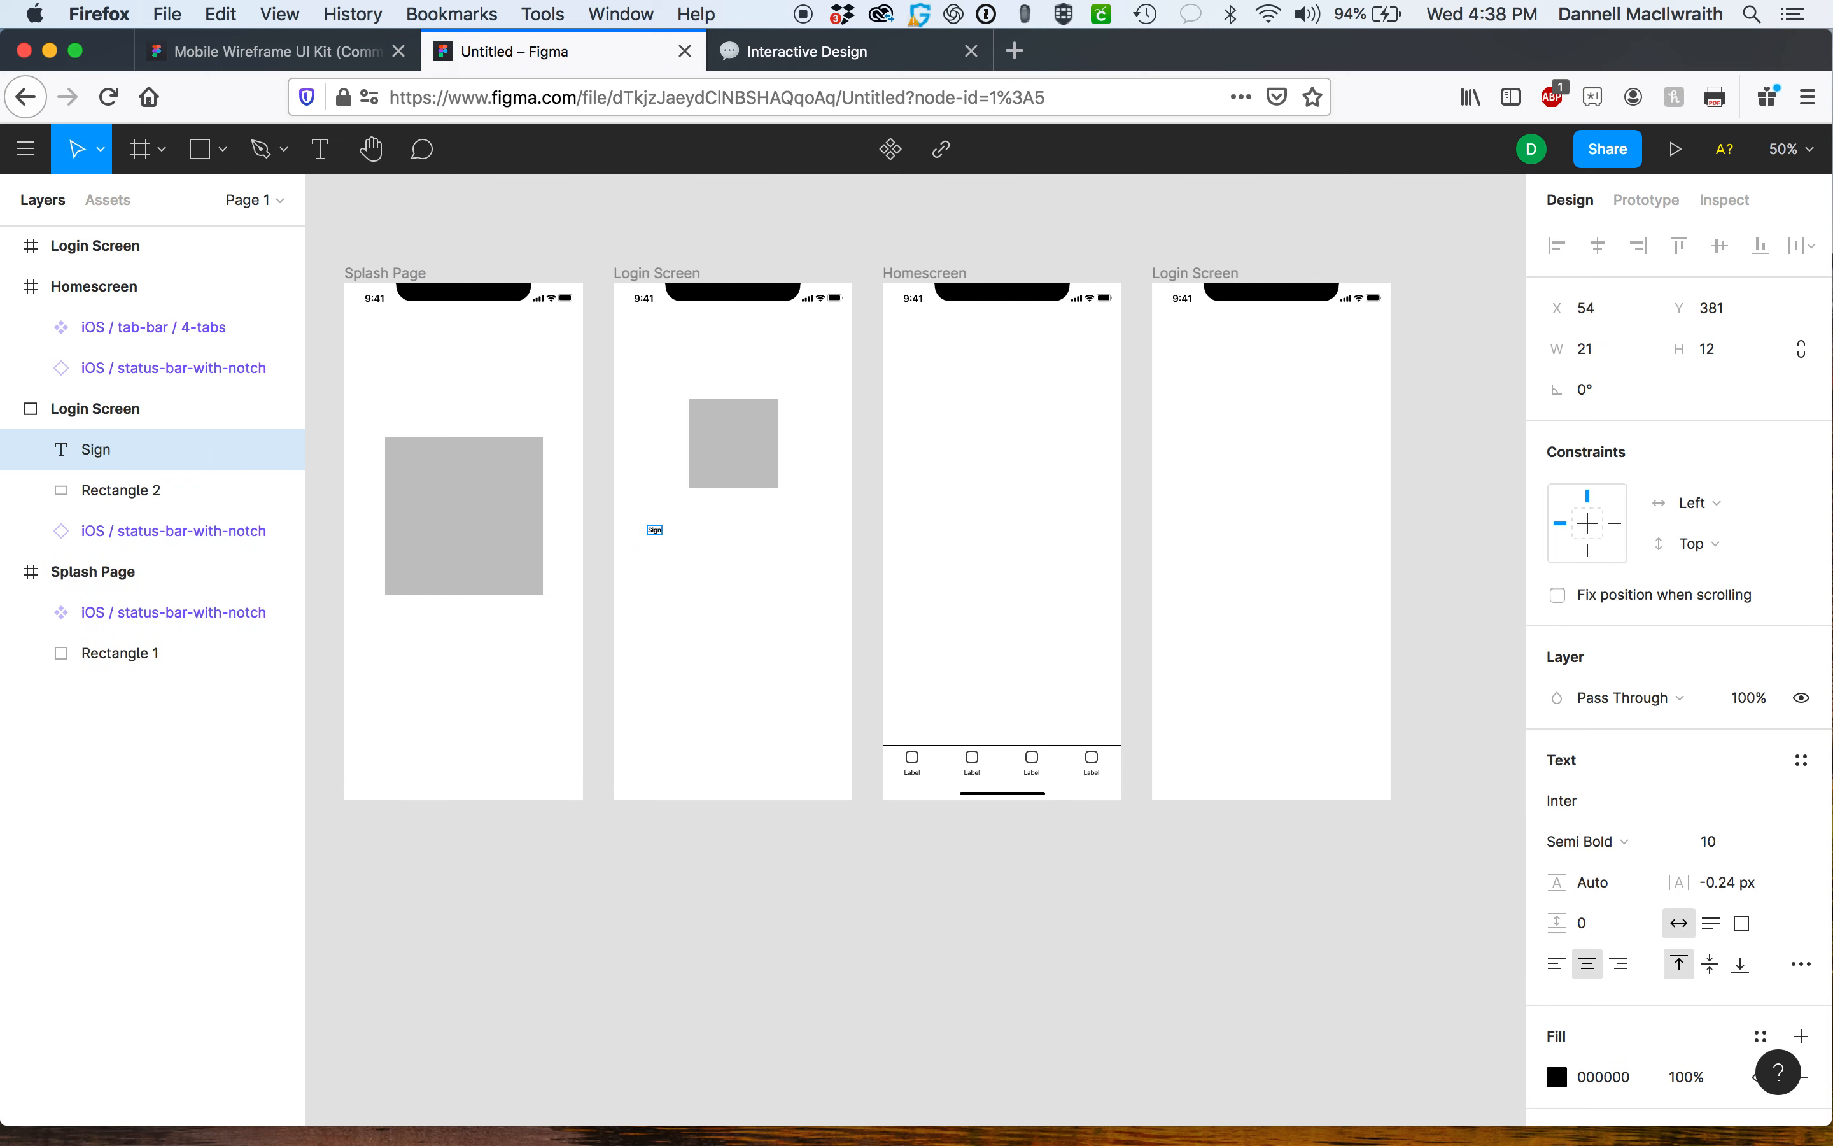
{"action": "type", "text": "-In"}
{"action": "type", "text": "n"}
{"action": "left_click_drag", "start_coordinate": [664, 528], "coordinate": [642, 528]}
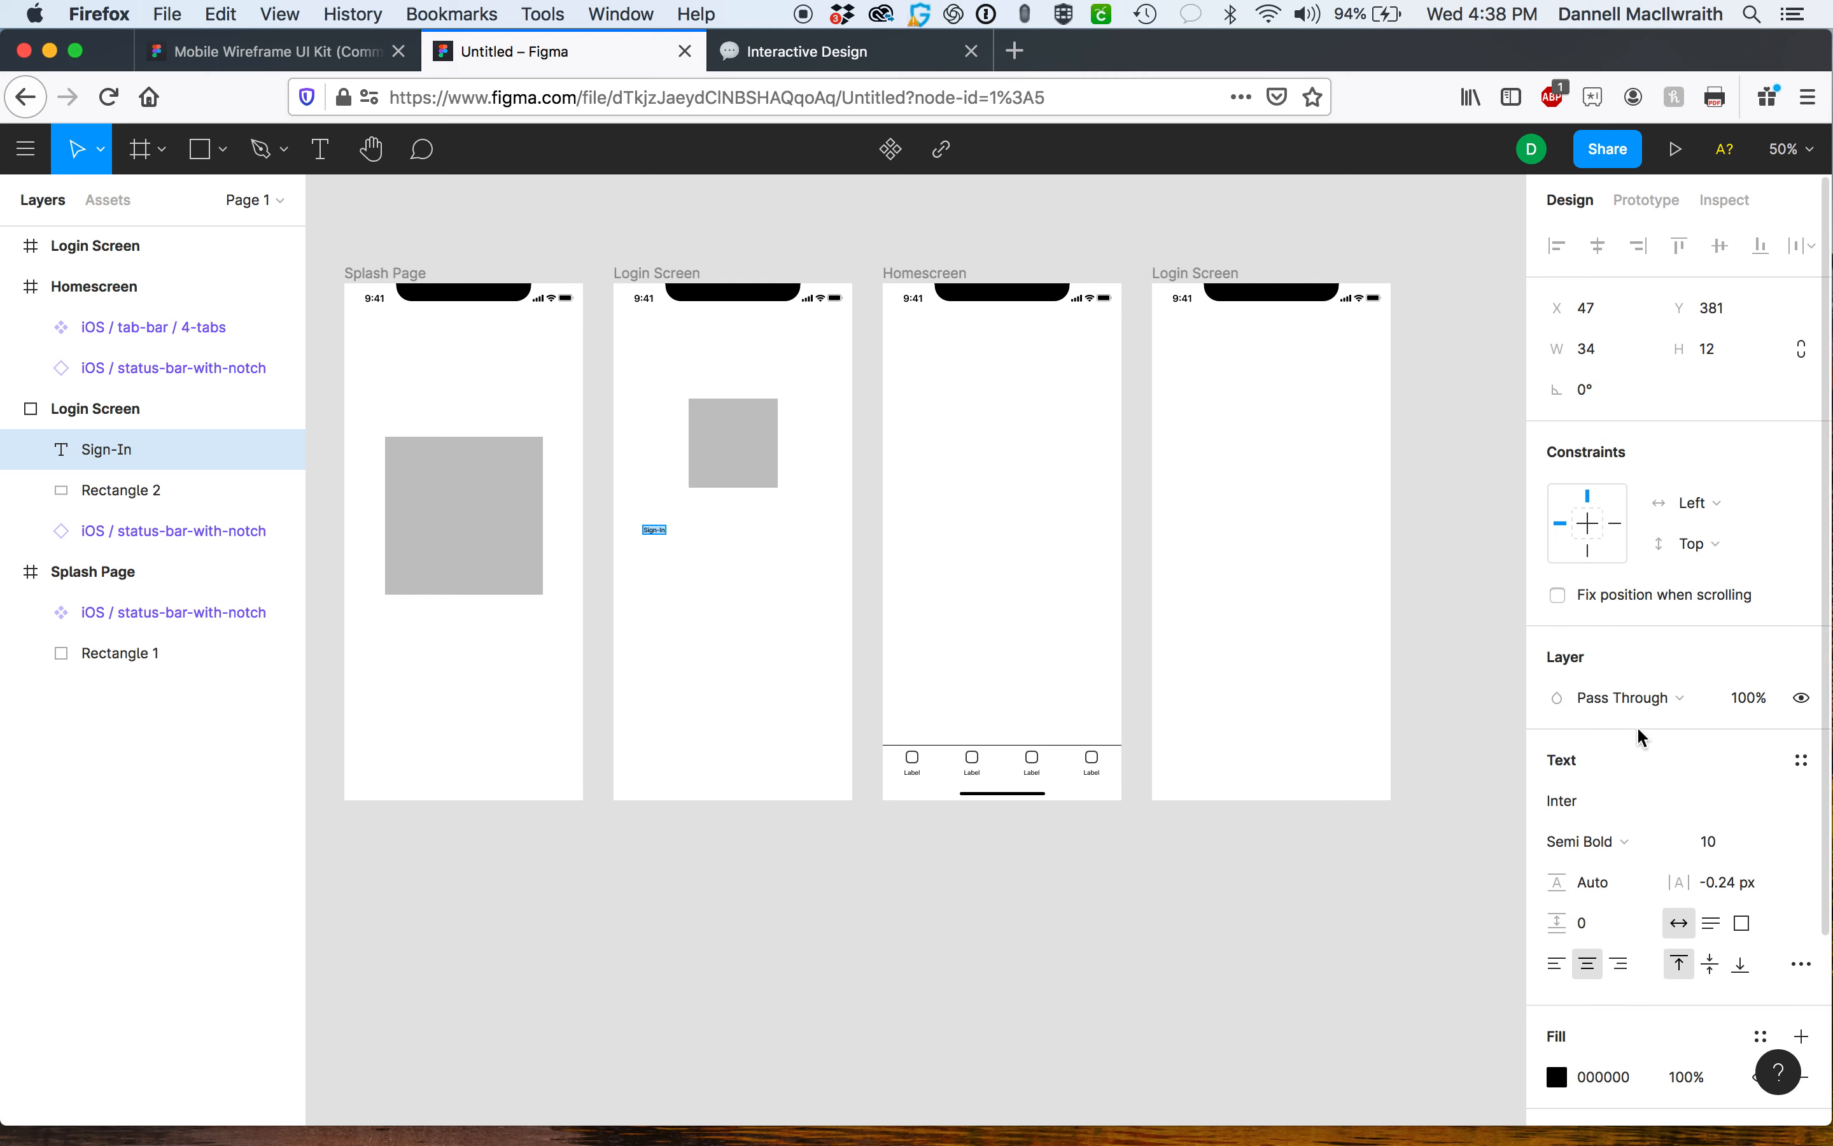
Set the Sign-In label's font size to 24 and center it beneath the placeholder rectangle.
{"action": "scroll", "coordinate": [1705, 757], "scroll_direction": "down", "scroll_amount": 5}
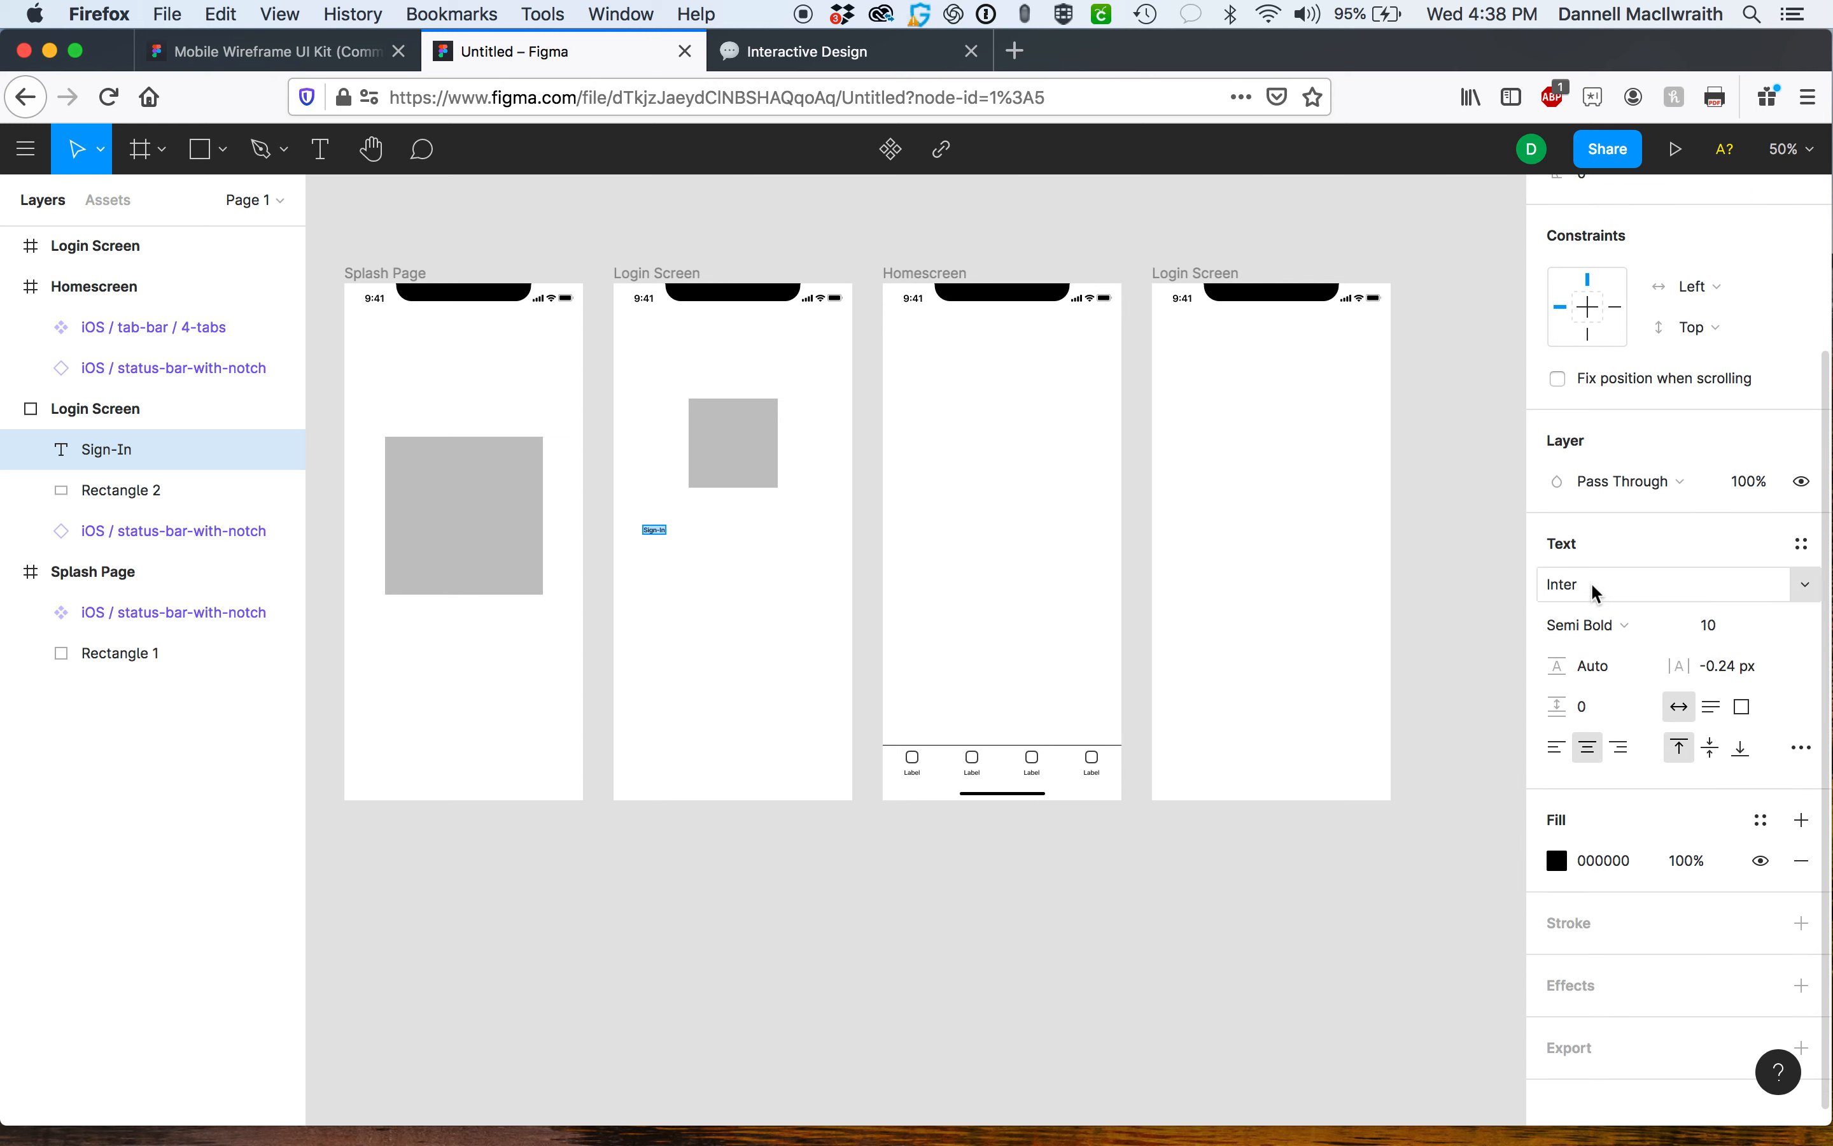
{"action": "left_click", "coordinate": [1775, 625]}
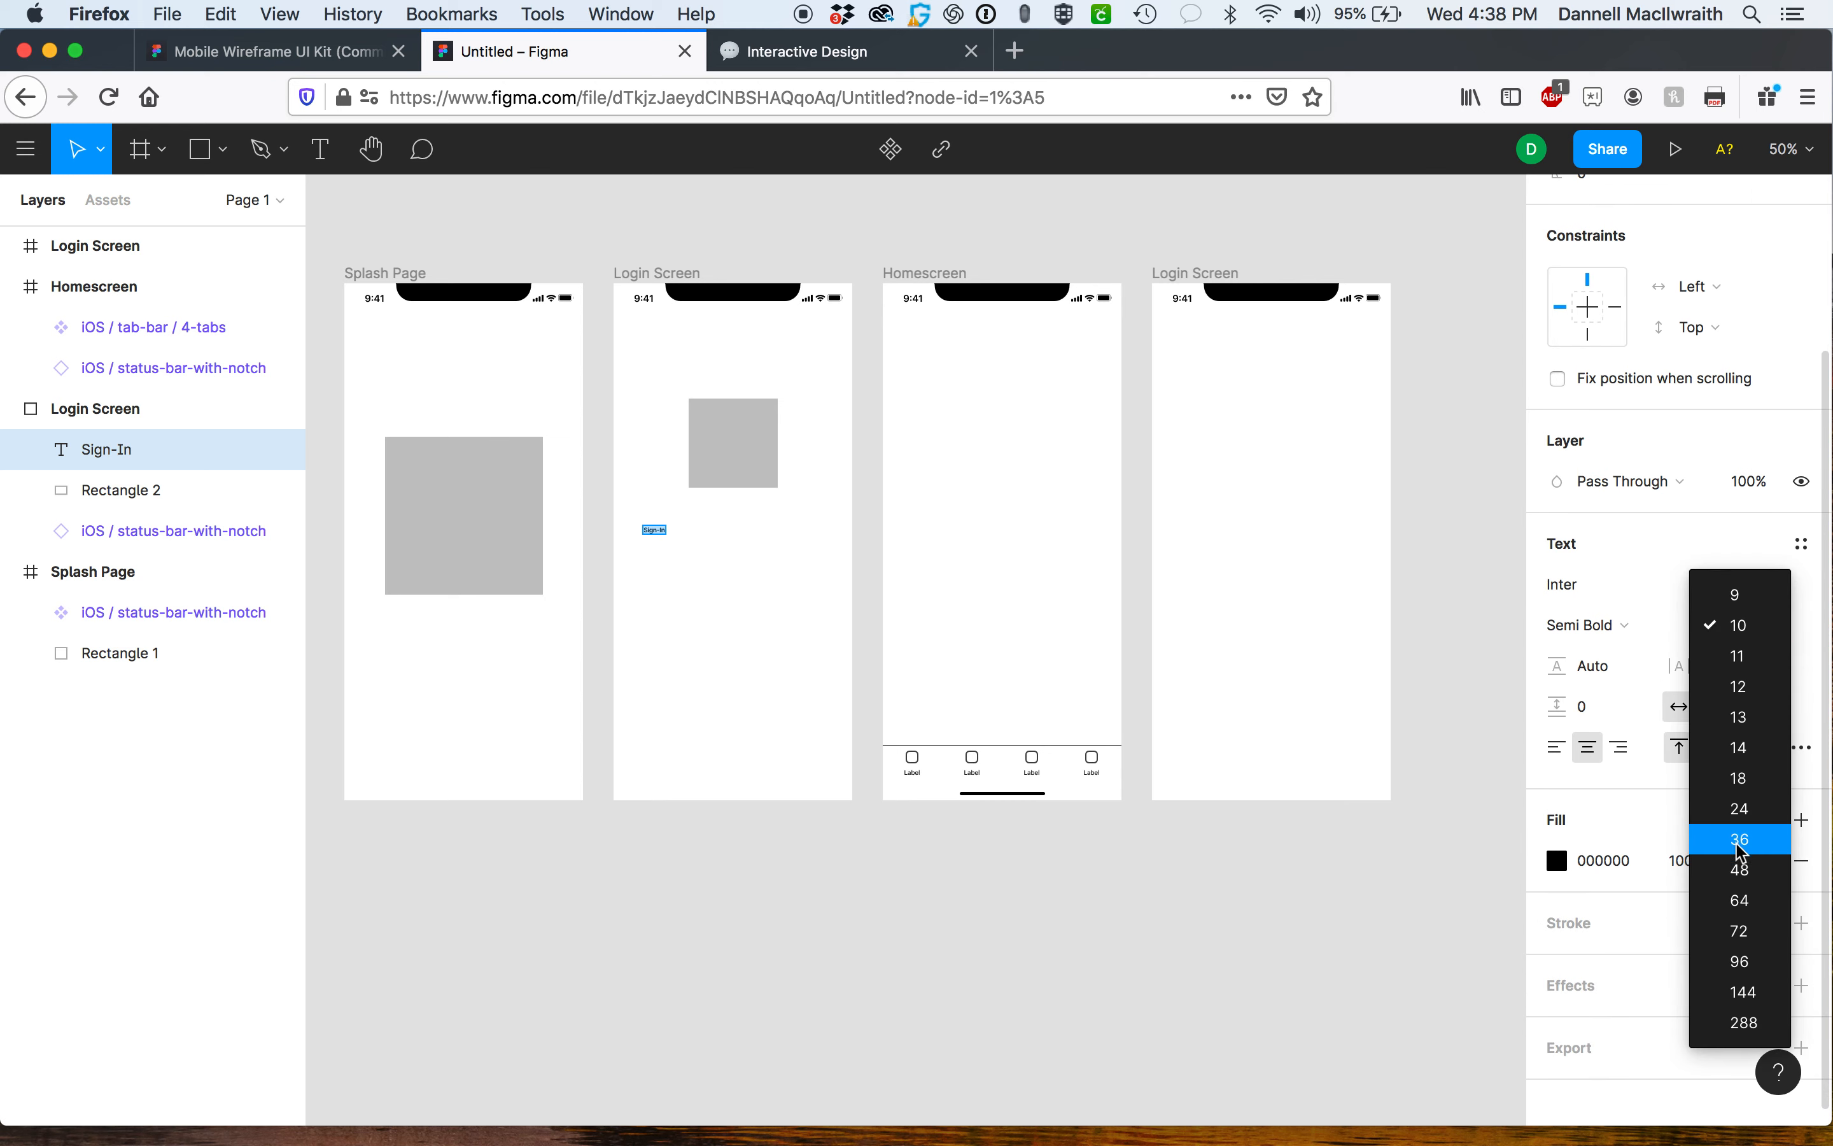
{"action": "left_click", "coordinate": [1741, 821]}
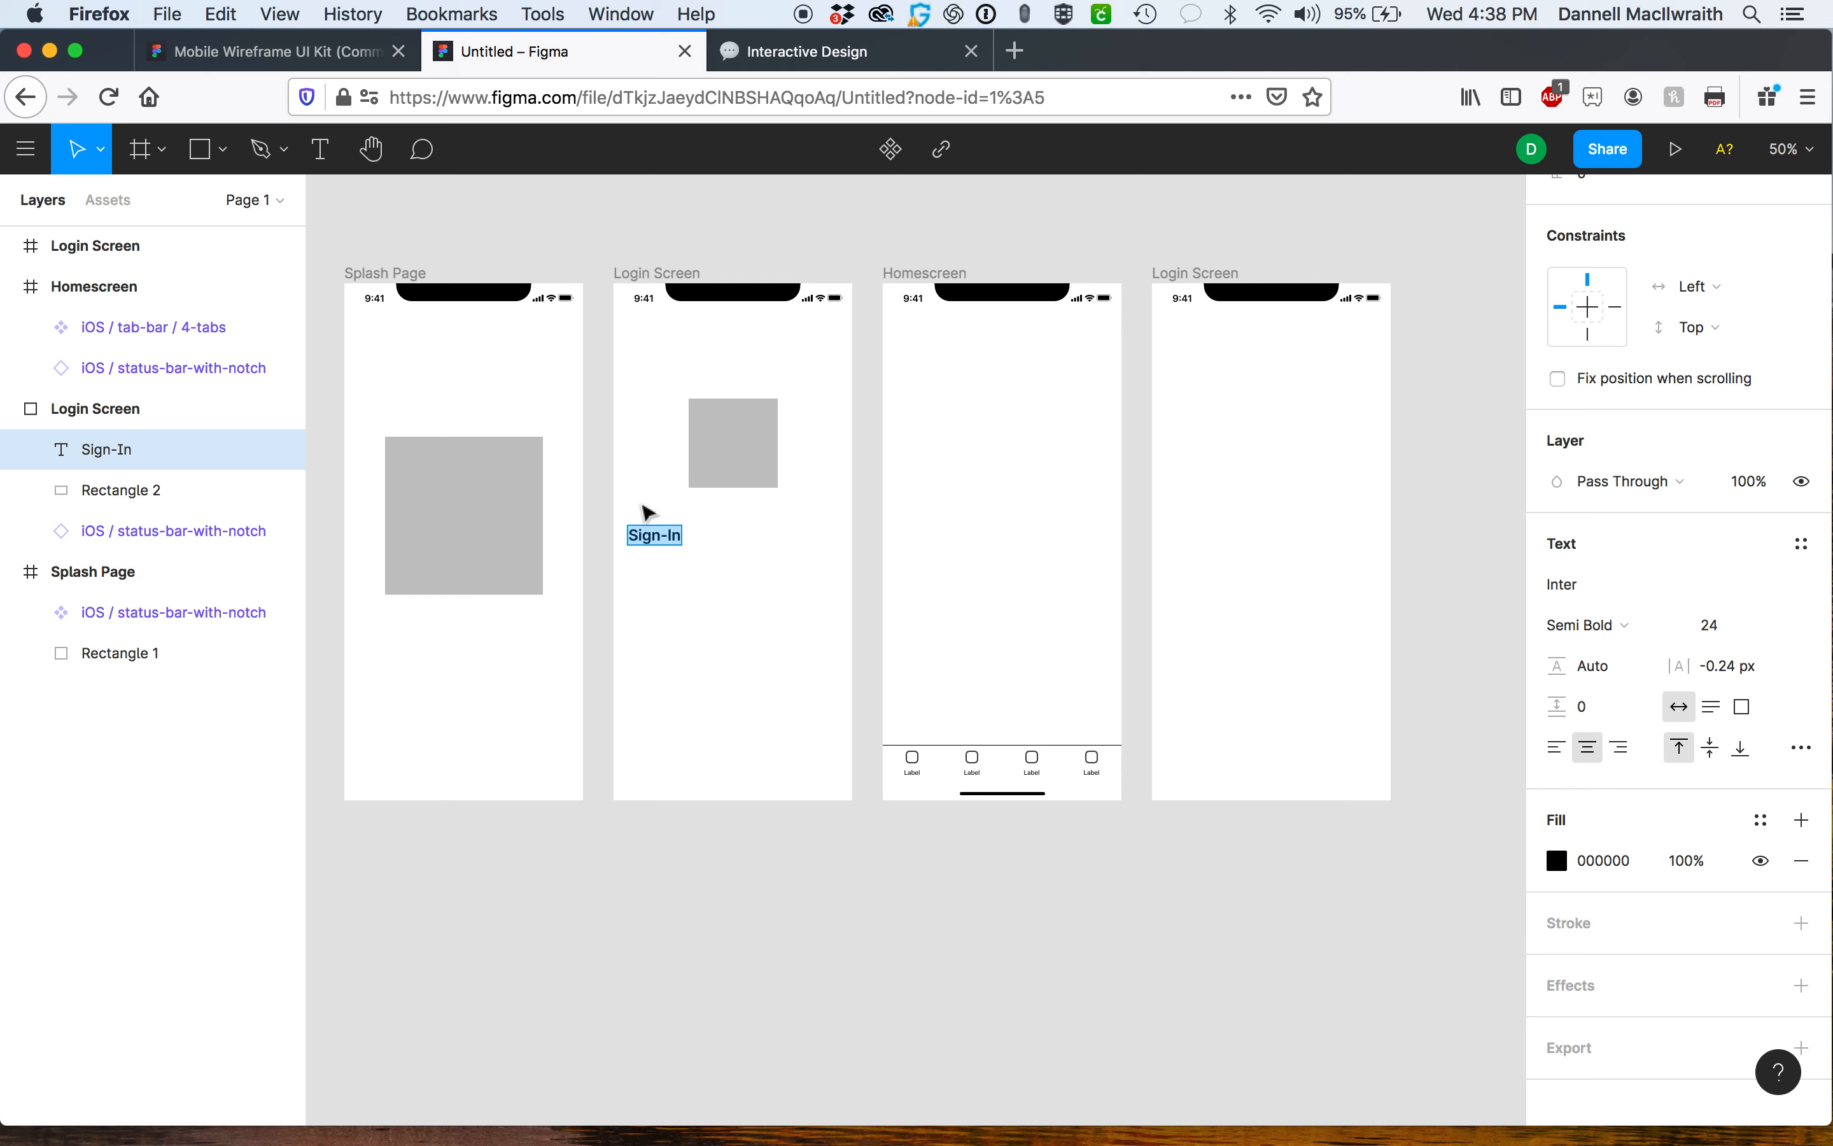
{"action": "left_click_drag", "start_coordinate": [648, 533], "coordinate": [727, 541]}
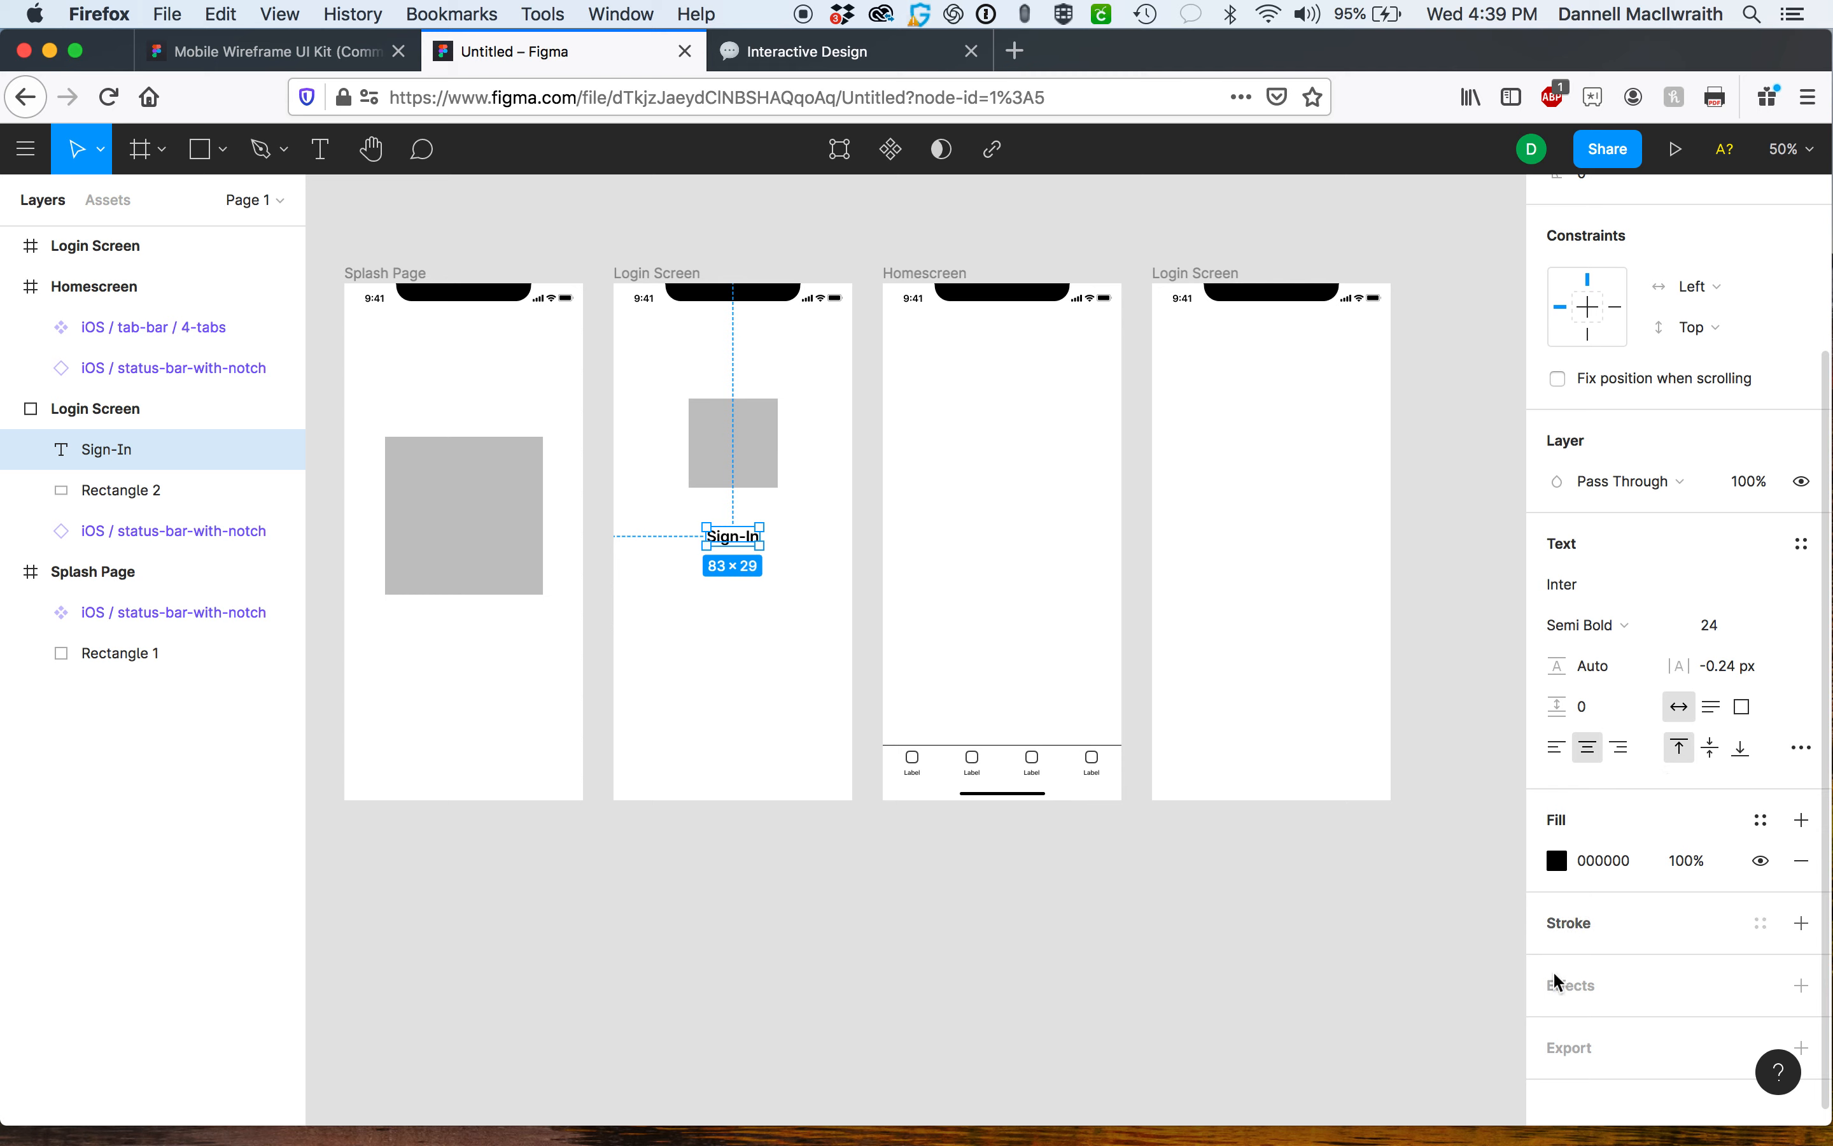
{"action": "left_click", "coordinate": [683, 680]}
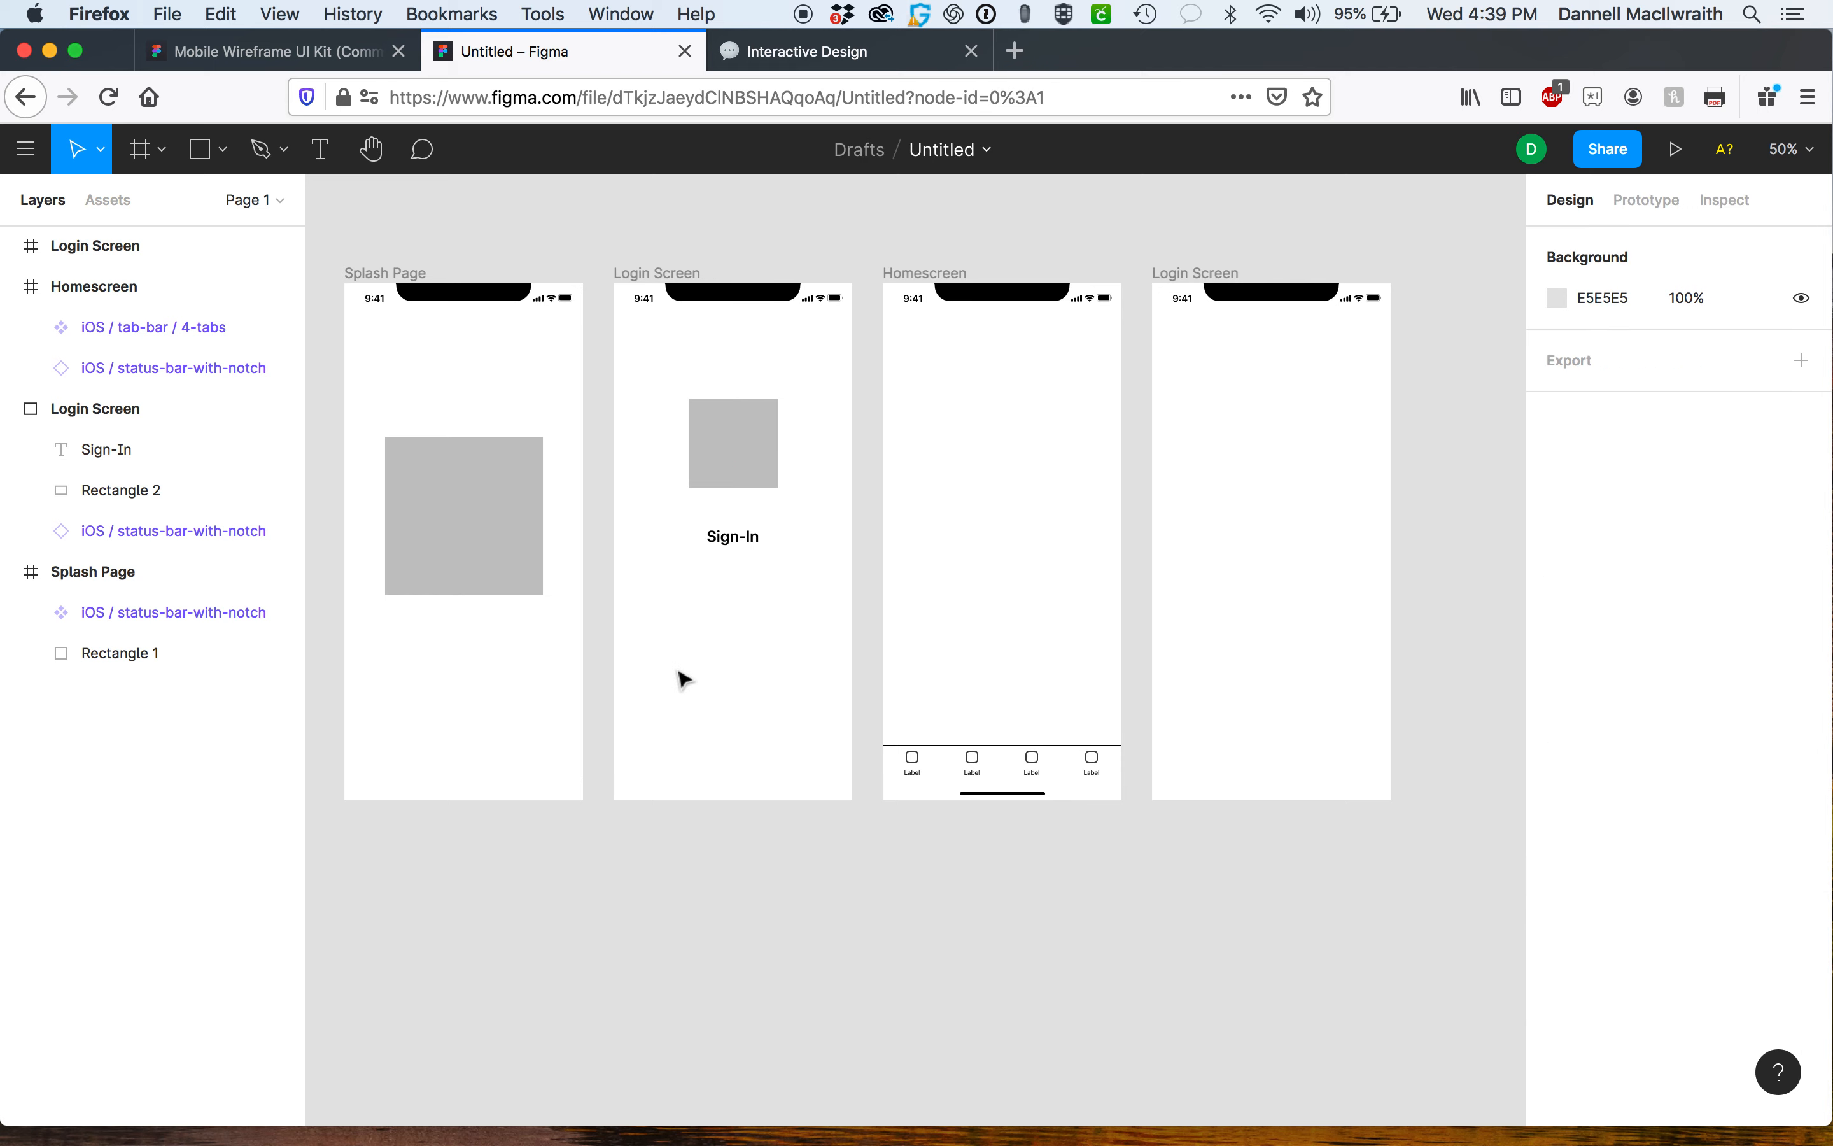
Draw a field rectangle about 296 × 54 below the Sign-In label and give it a white fill.
{"action": "left_click", "coordinate": [199, 148]}
{"action": "left_click_drag", "start_coordinate": [640, 568], "coordinate": [831, 600]}
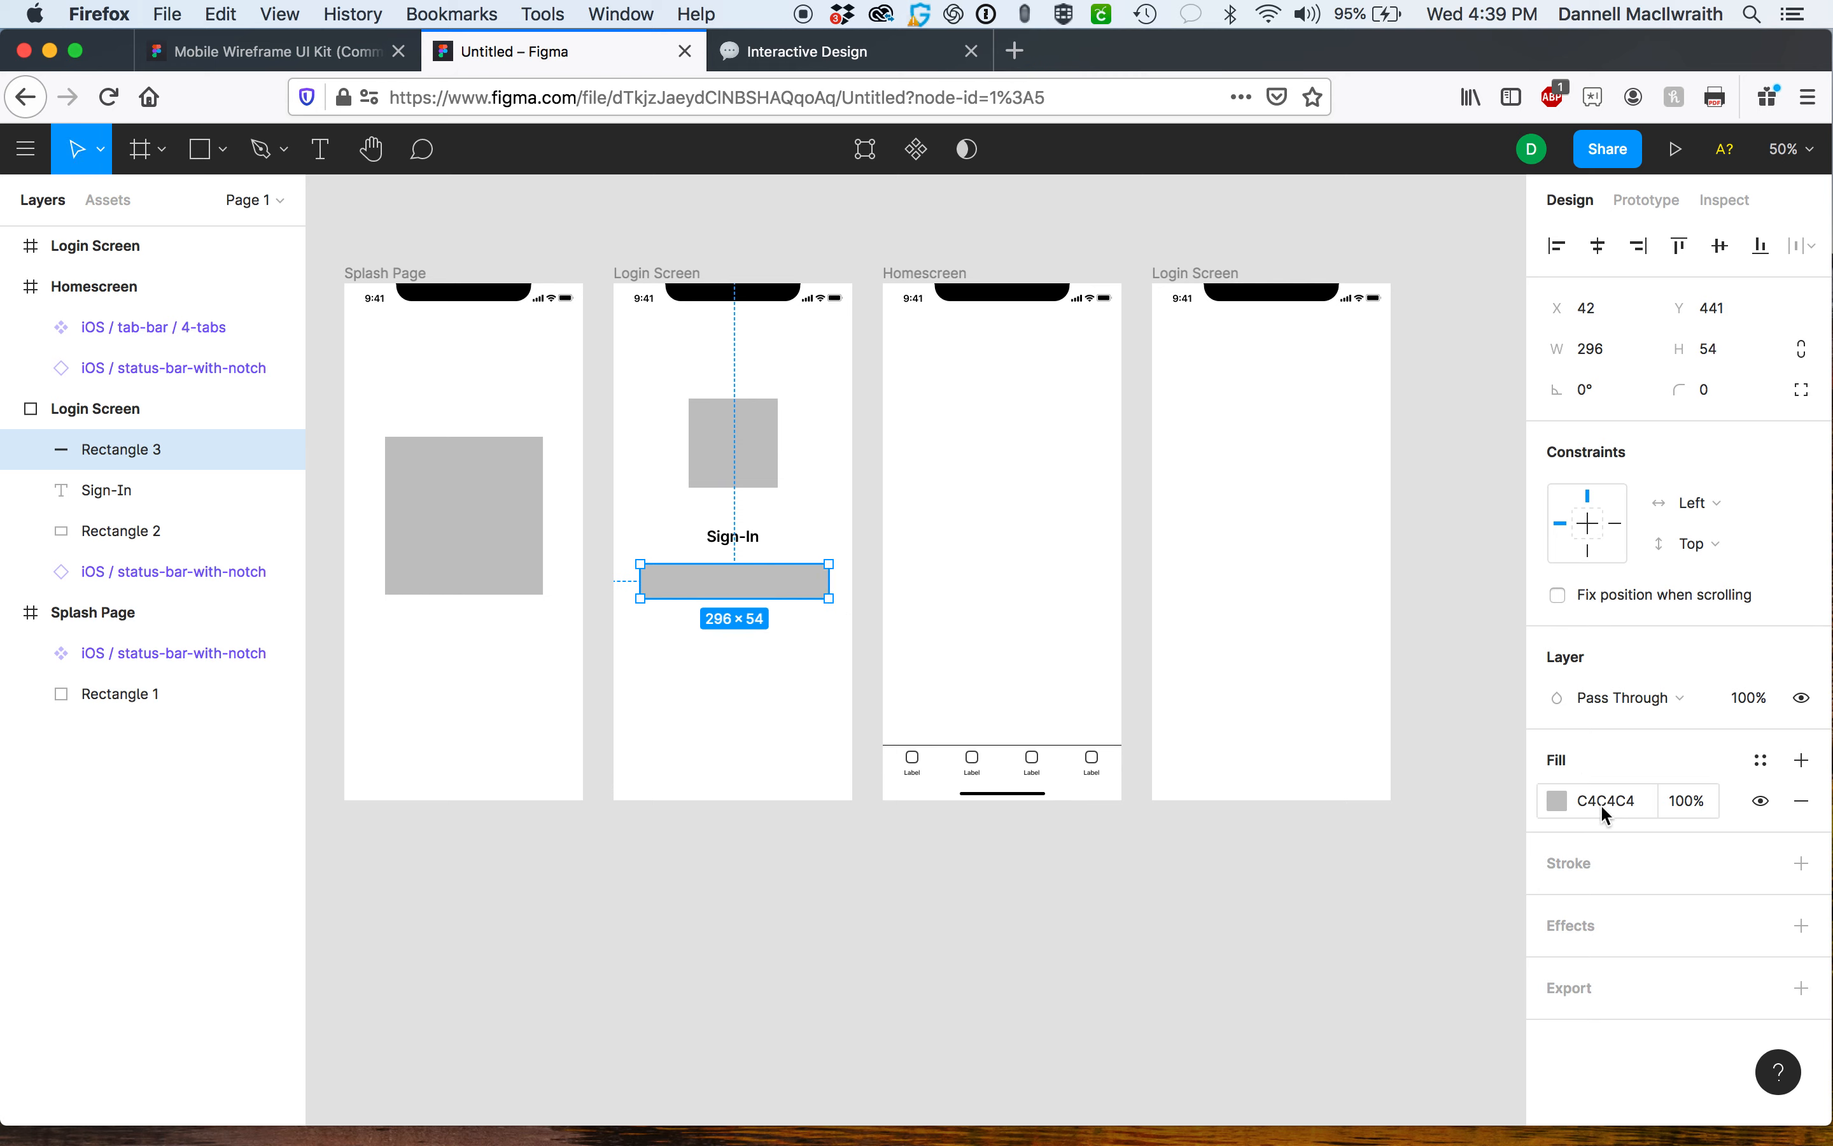
{"action": "left_click", "coordinate": [1557, 801]}
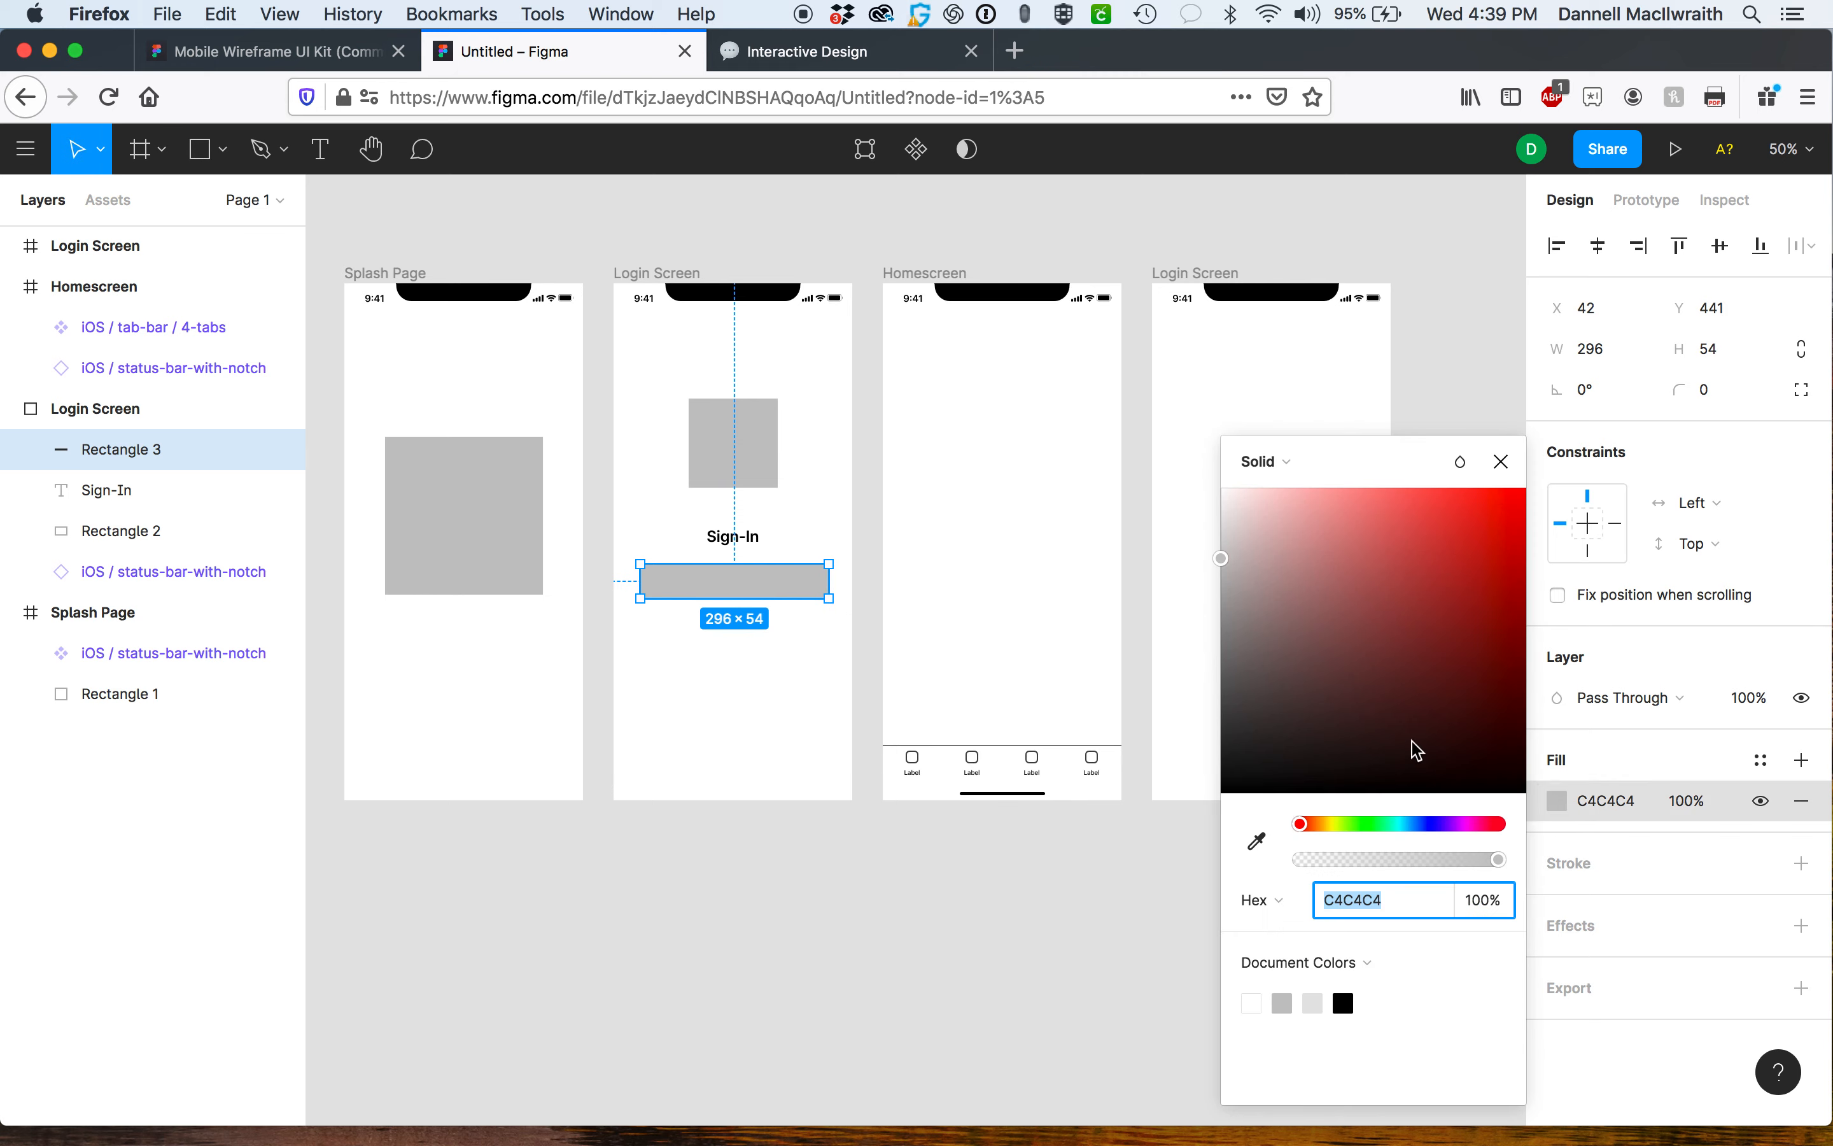
{"action": "left_click", "coordinate": [1253, 1000]}
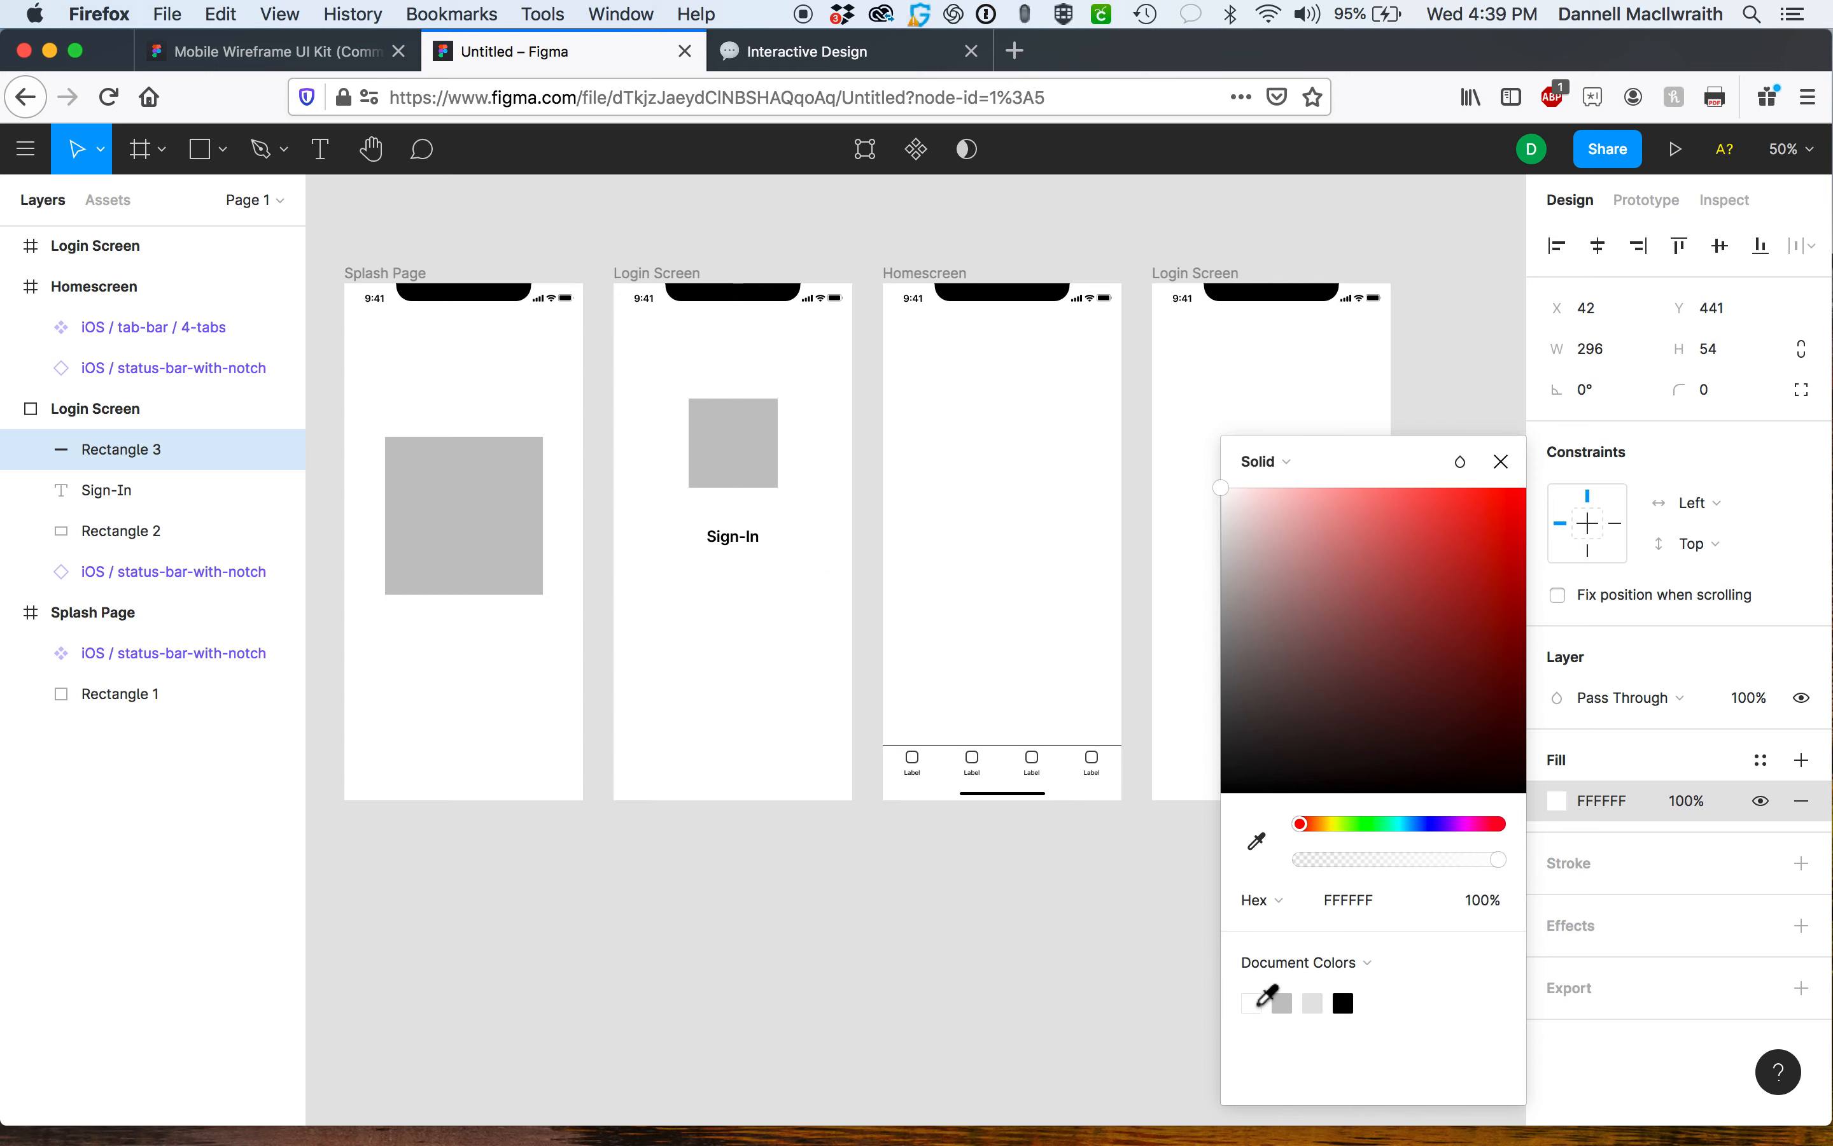
{"action": "left_click", "coordinate": [1613, 871]}
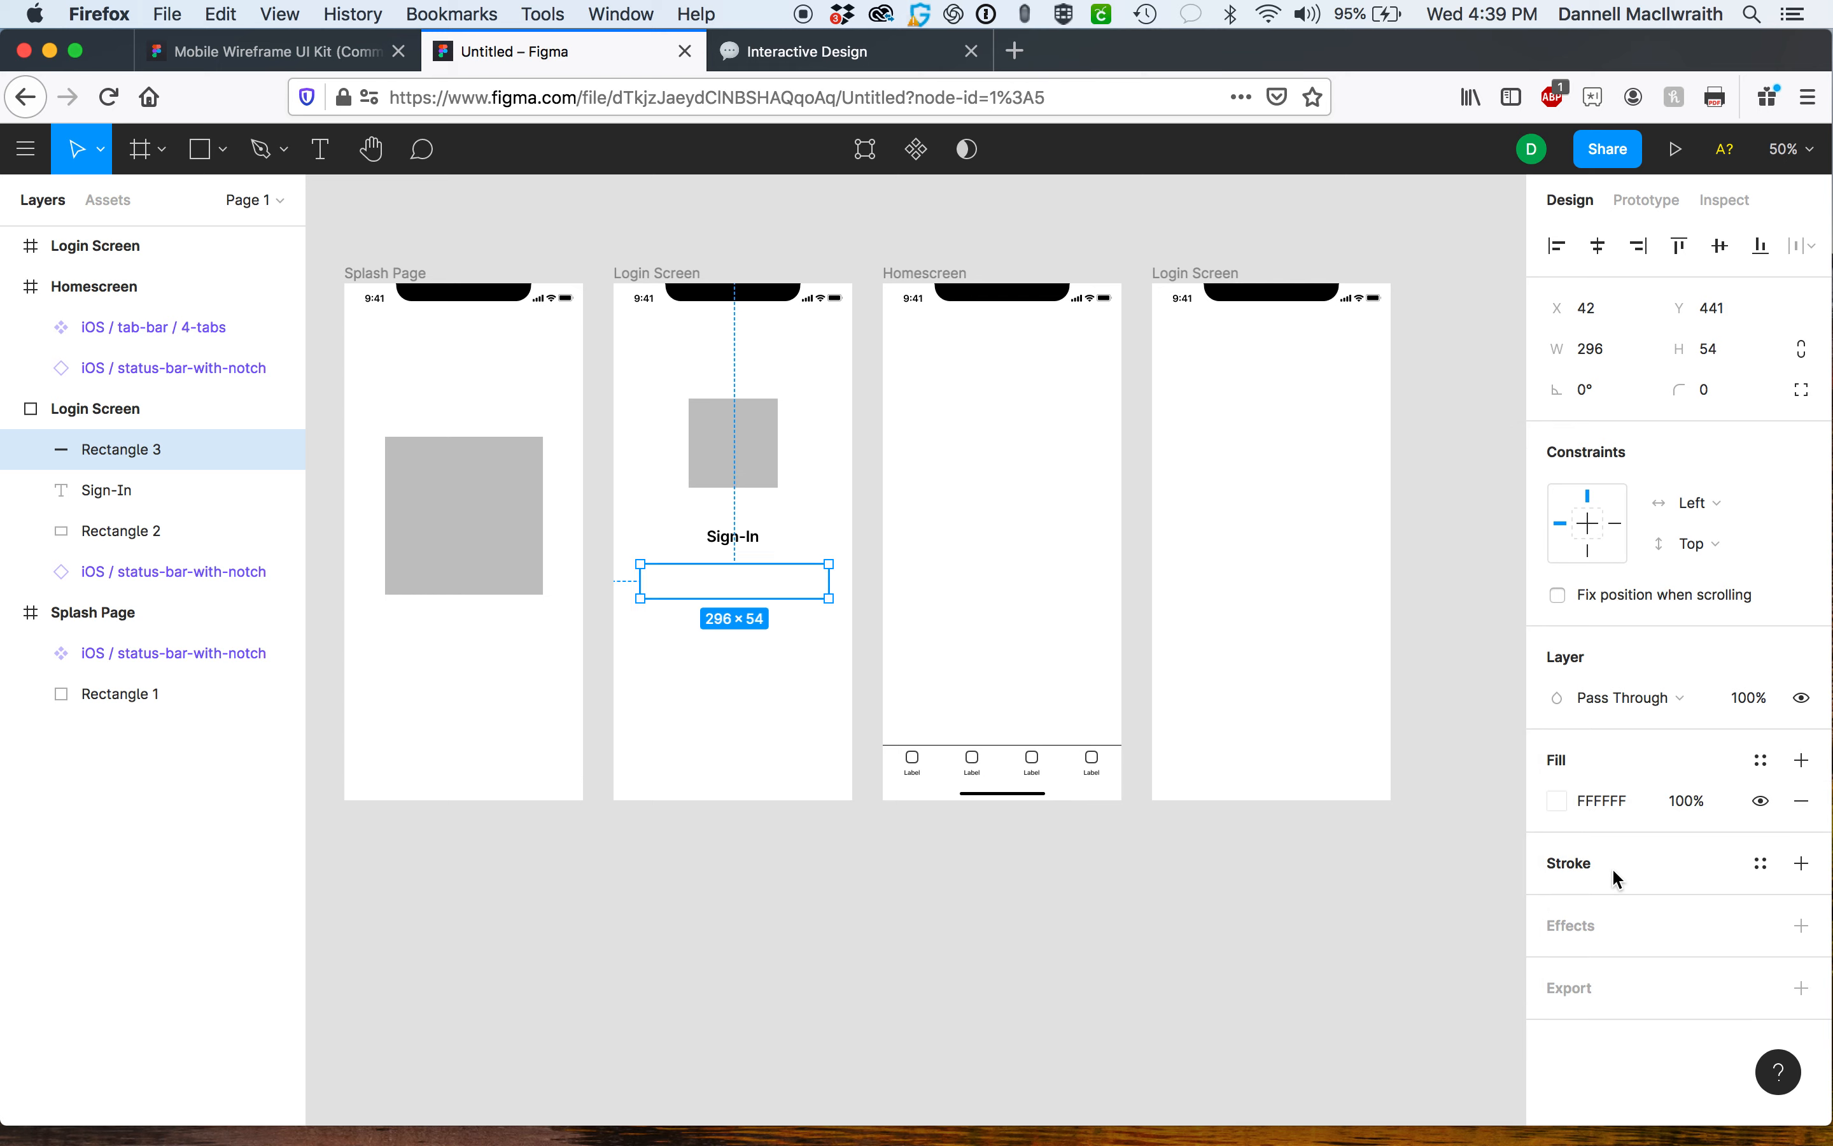
Add a black 1 px stroke to the field rectangle.
{"action": "left_click", "coordinate": [1802, 863]}
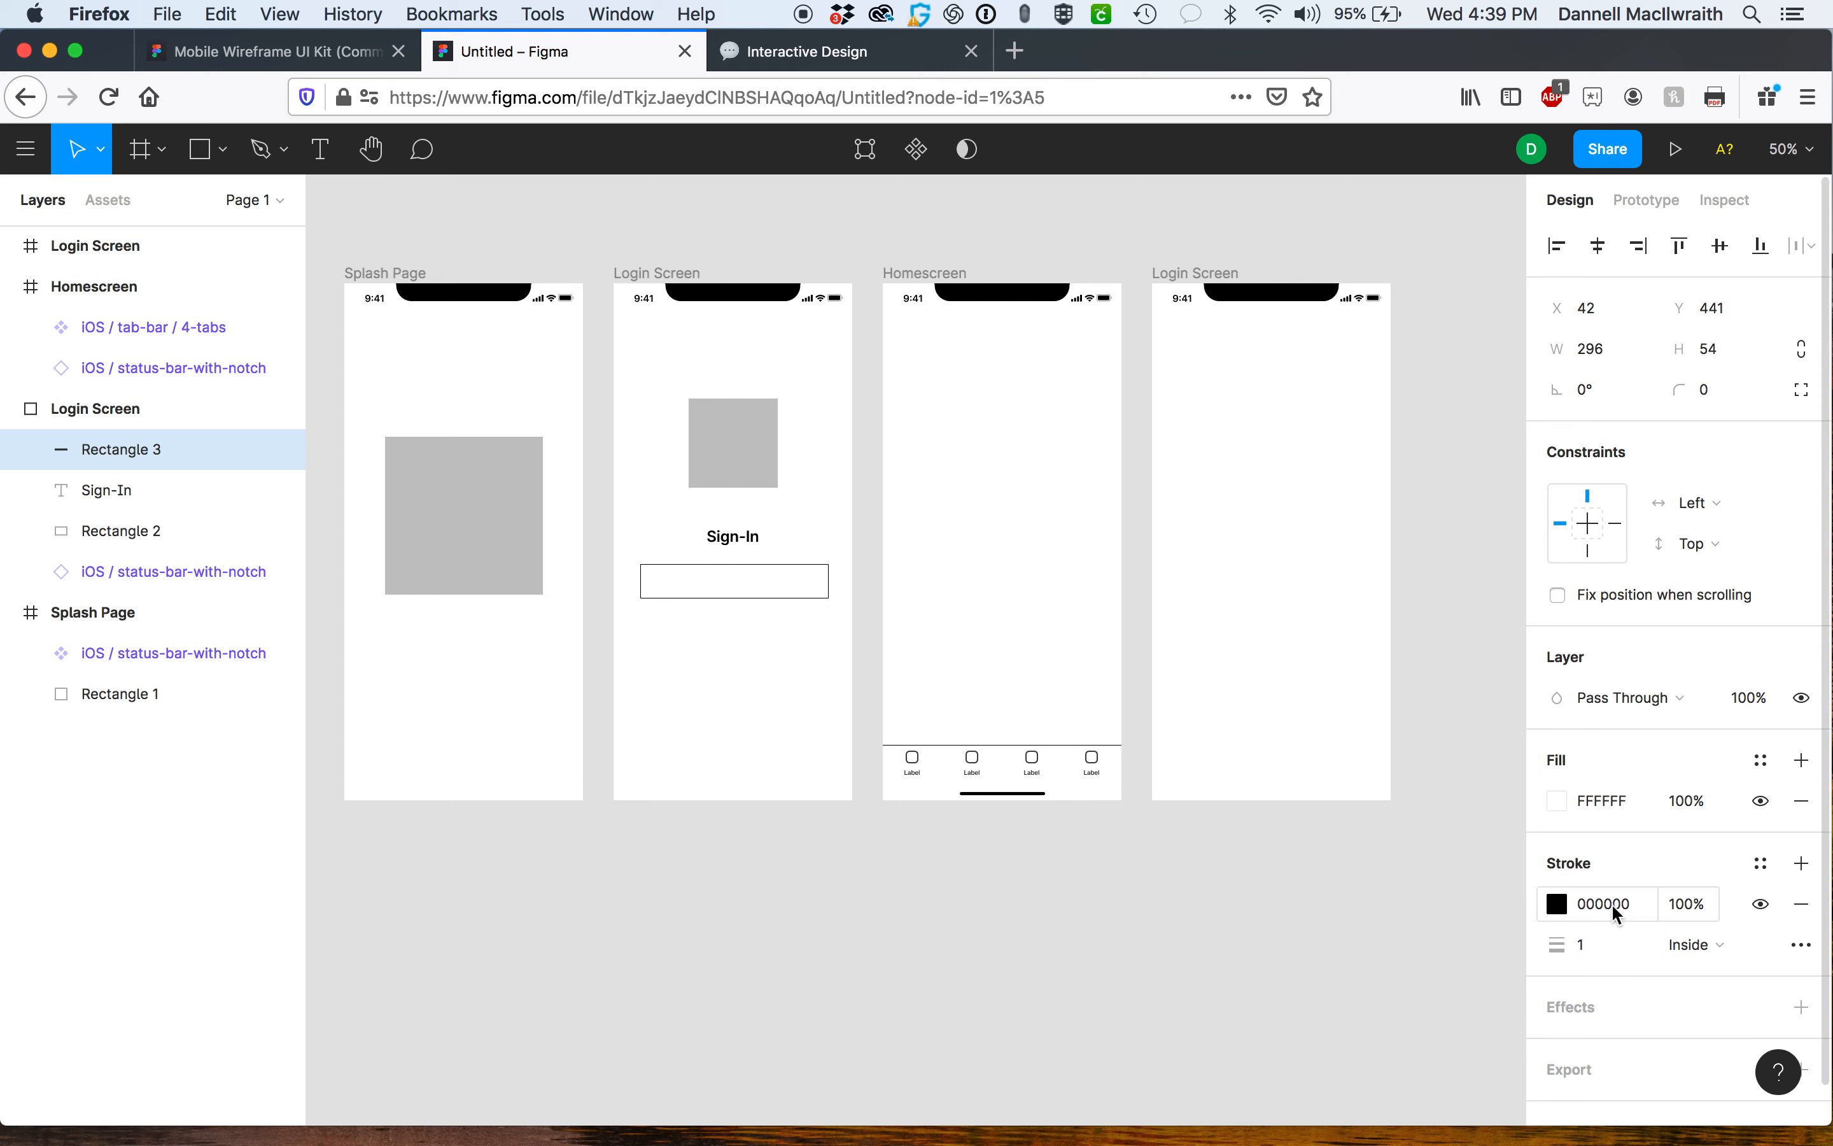
{"action": "left_click", "coordinate": [785, 680]}
{"action": "left_click", "coordinate": [782, 598]}
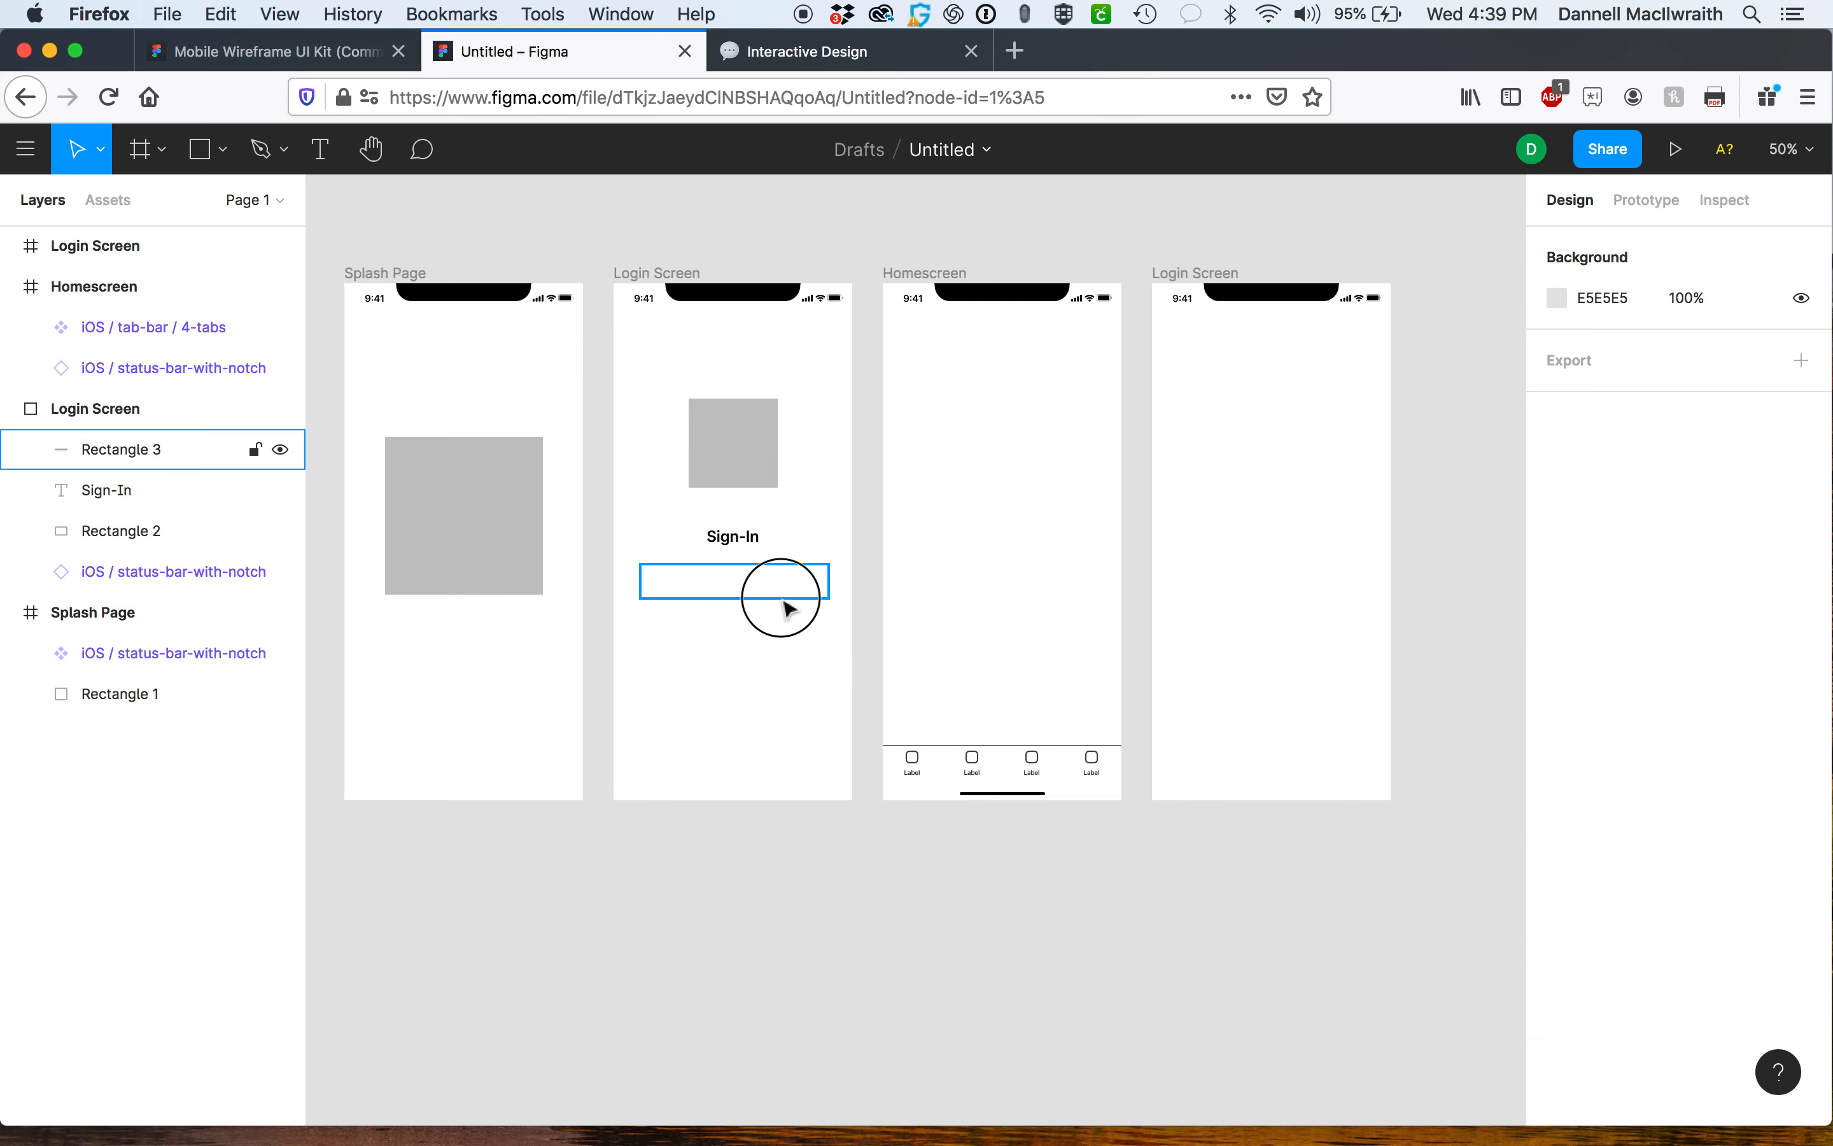
{"action": "key", "text": "plus"}
{"action": "key", "text": "plus"}
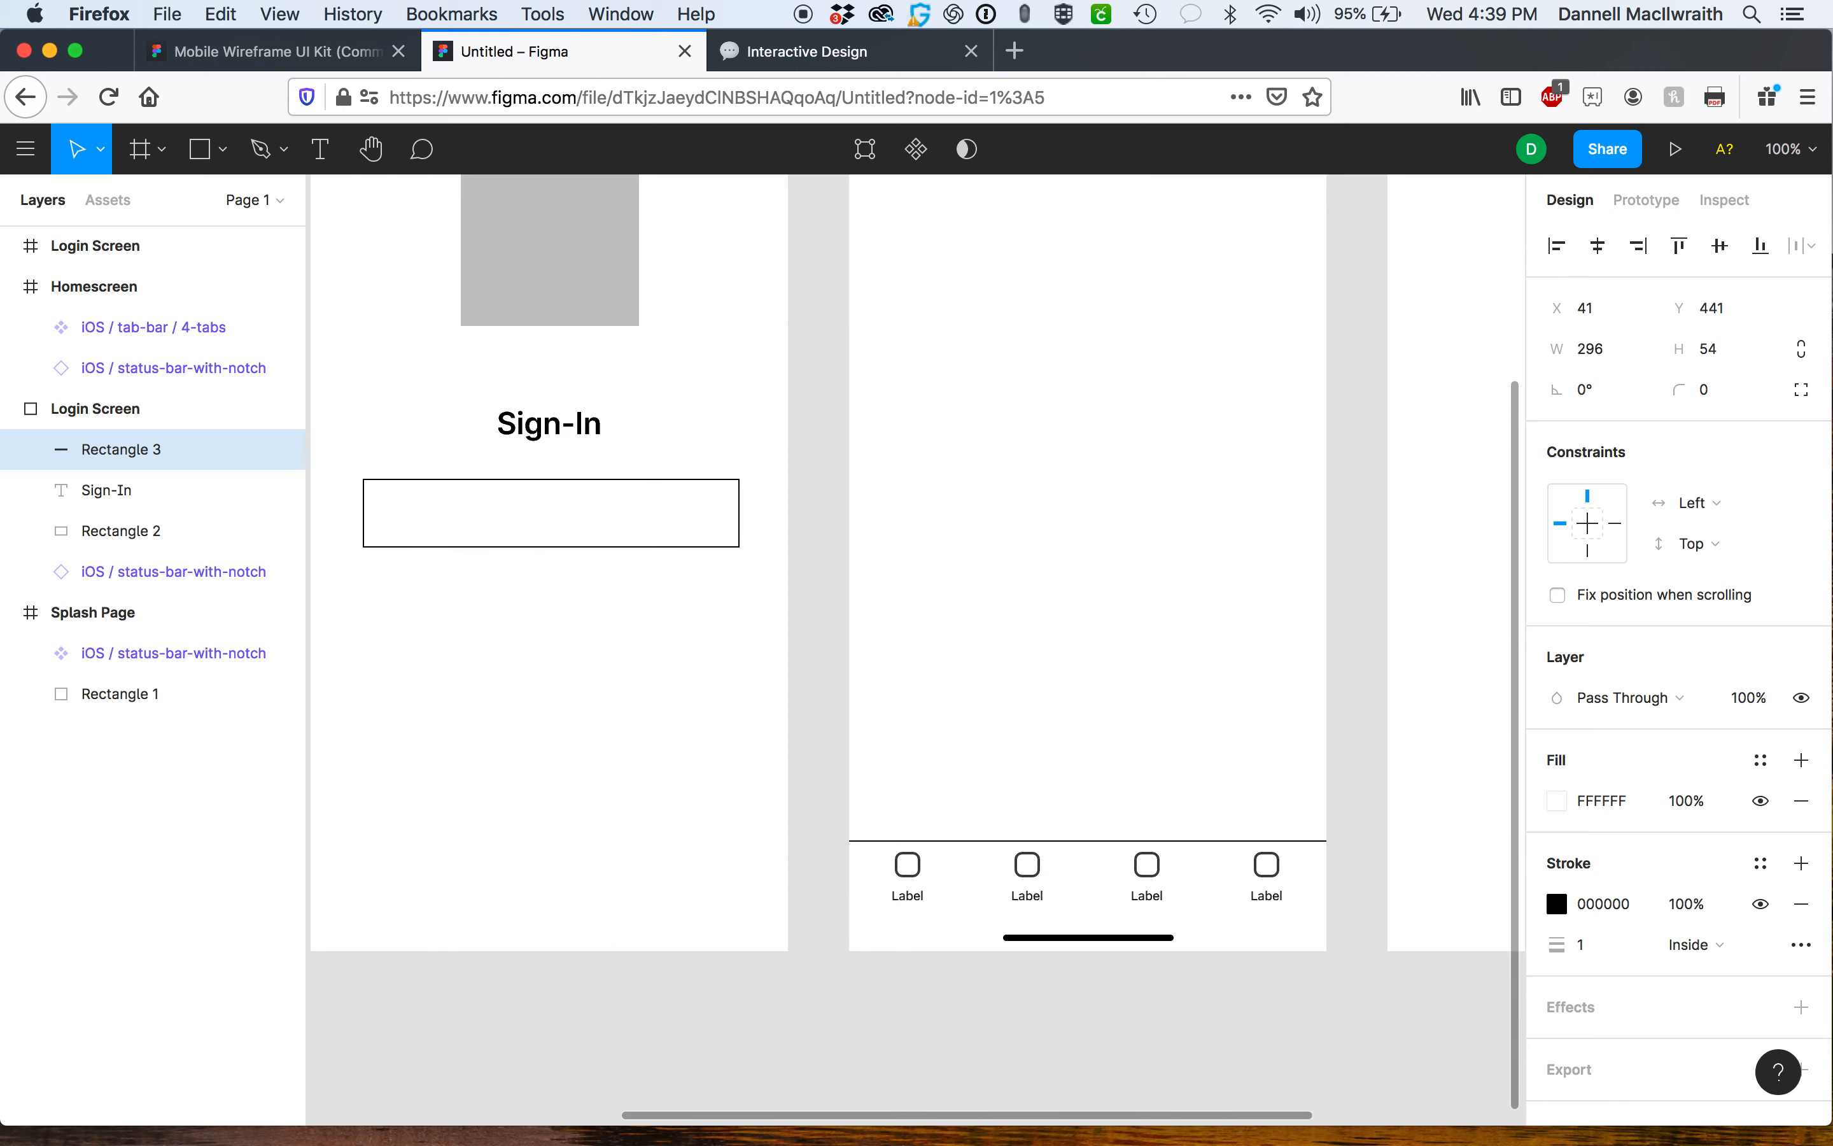
Duplicate the field rectangle and place the copy directly below it as a second input field.
{"action": "left_click_drag", "start_coordinate": [859, 655], "coordinate": [1407, 652]}
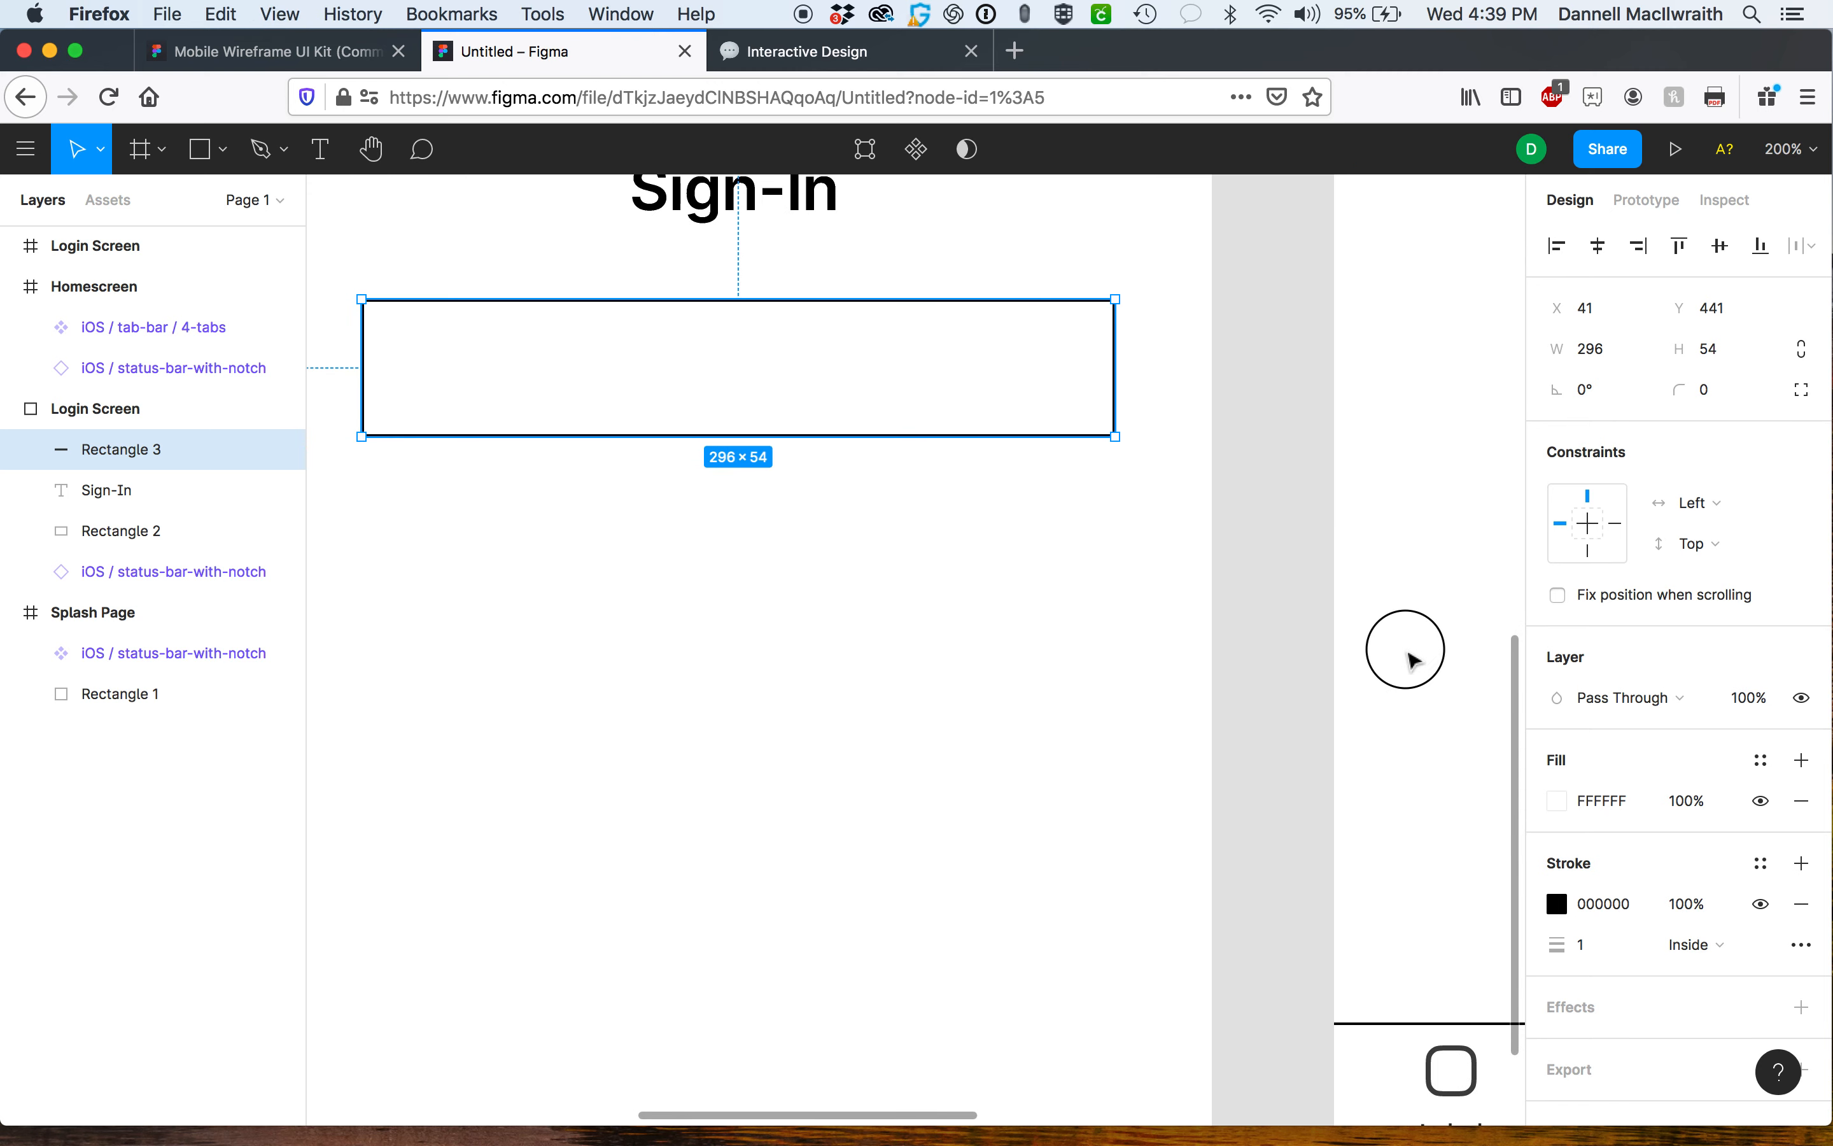
{"action": "left_click_drag", "start_coordinate": [933, 582], "coordinate": [999, 582]}
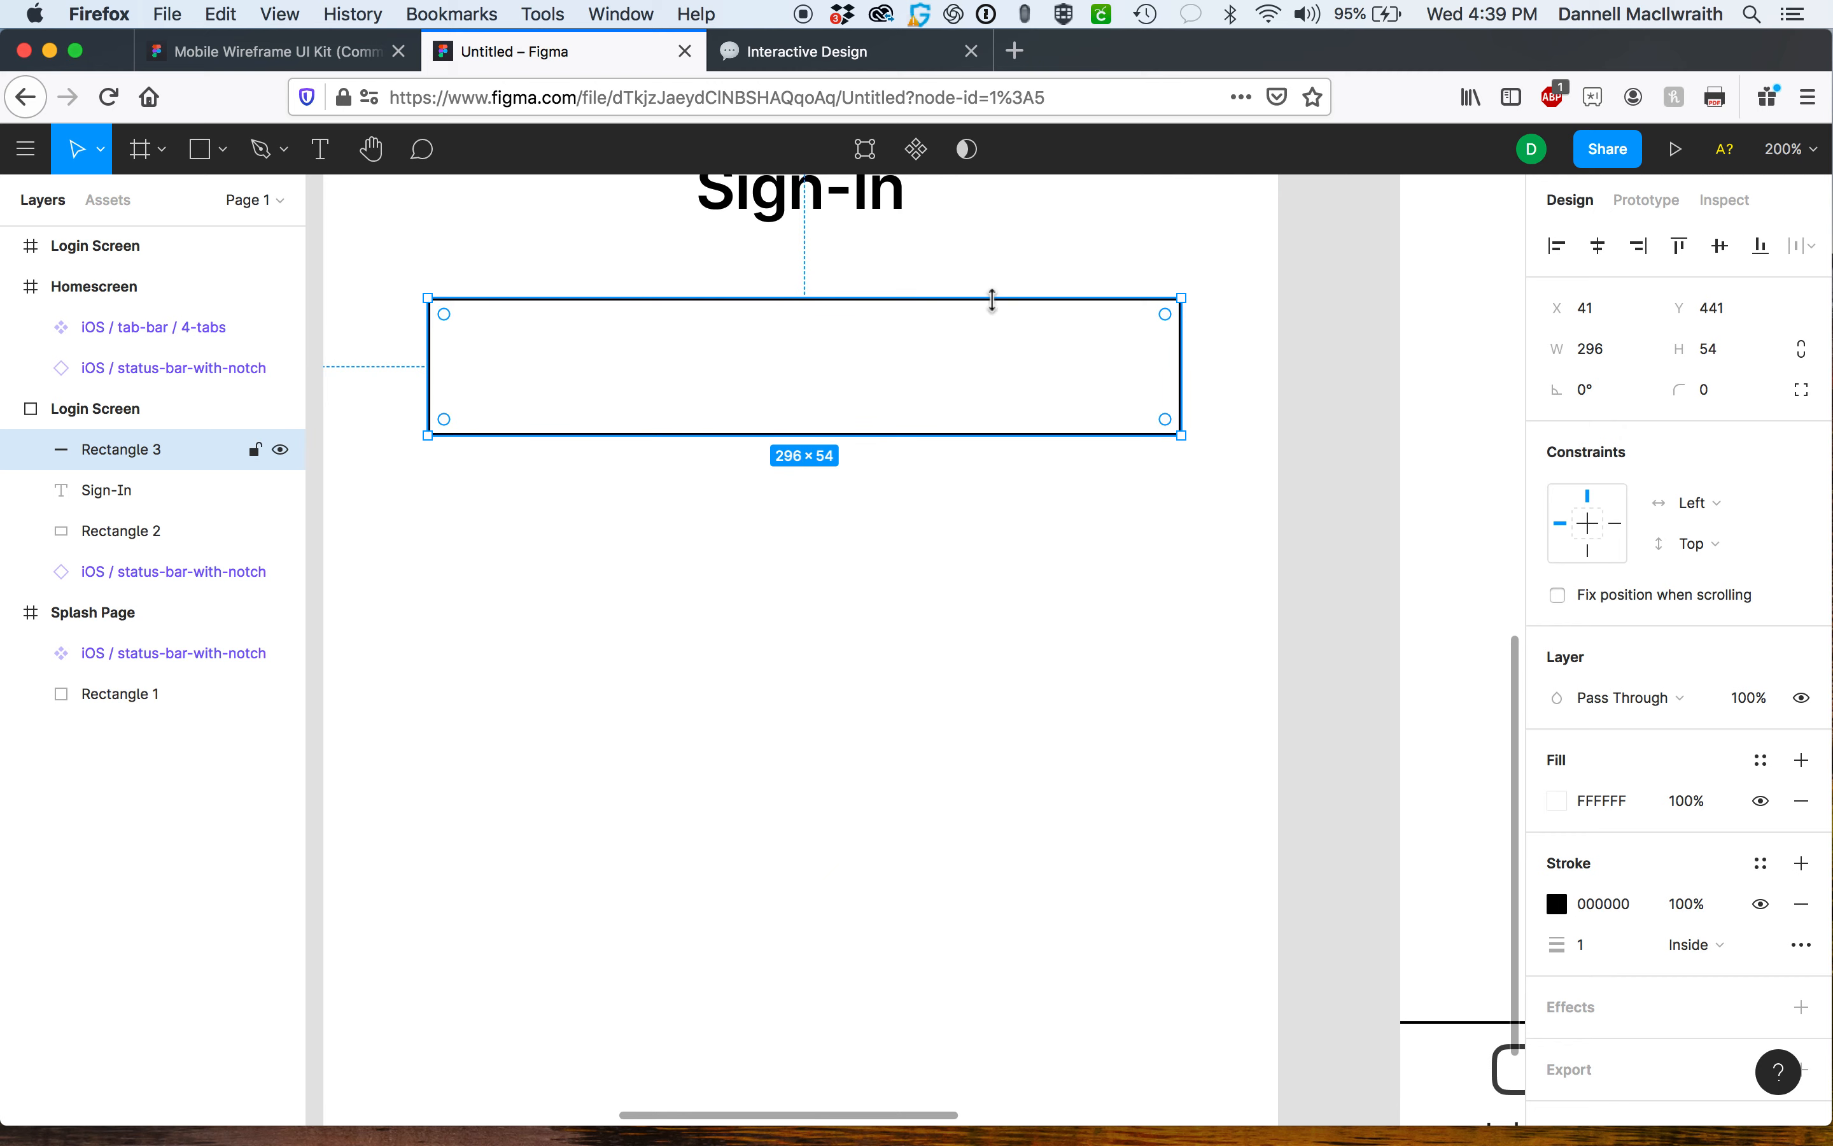
{"action": "left_click_drag", "start_coordinate": [990, 327], "coordinate": [991, 508]}
Add a text label reading email and place it inside the first field rectangle.
{"action": "left_click", "coordinate": [331, 155]}
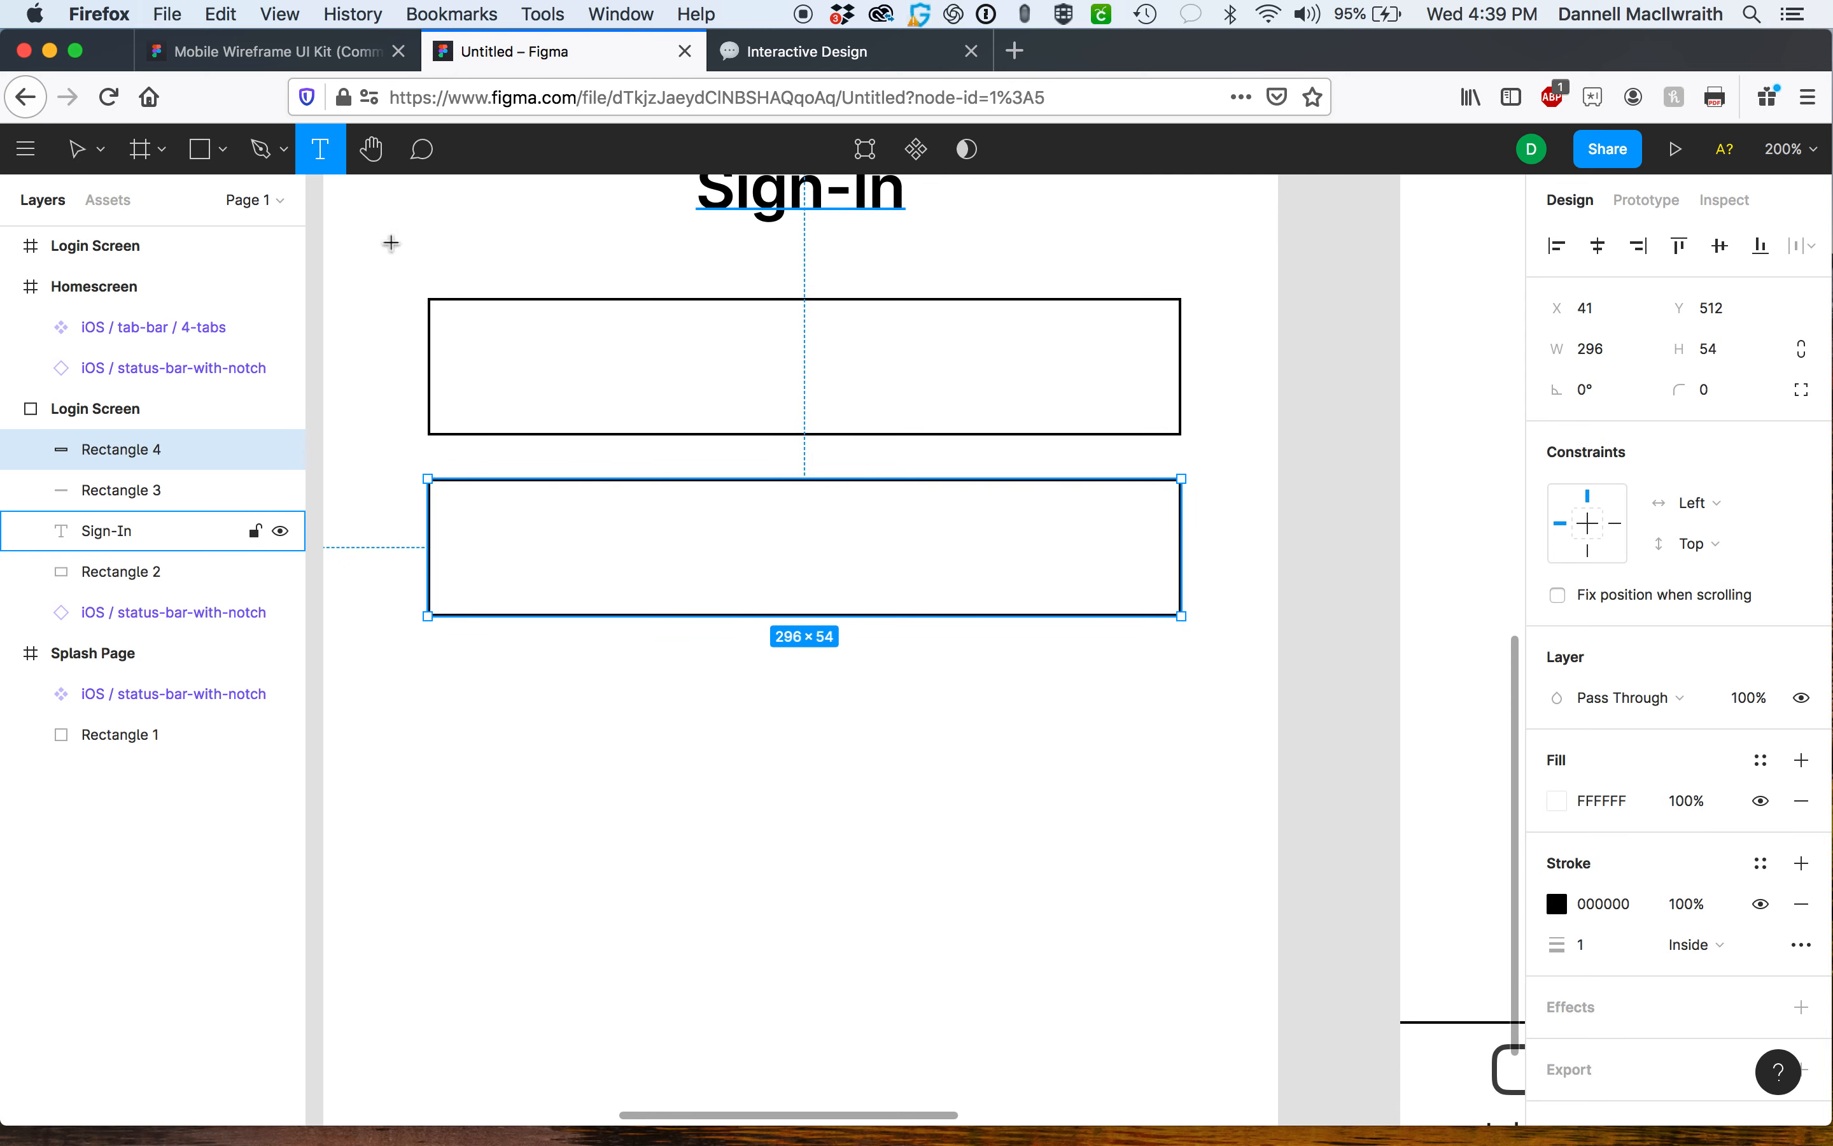
{"action": "left_click", "coordinate": [496, 761]}
{"action": "type", "text": "email"}
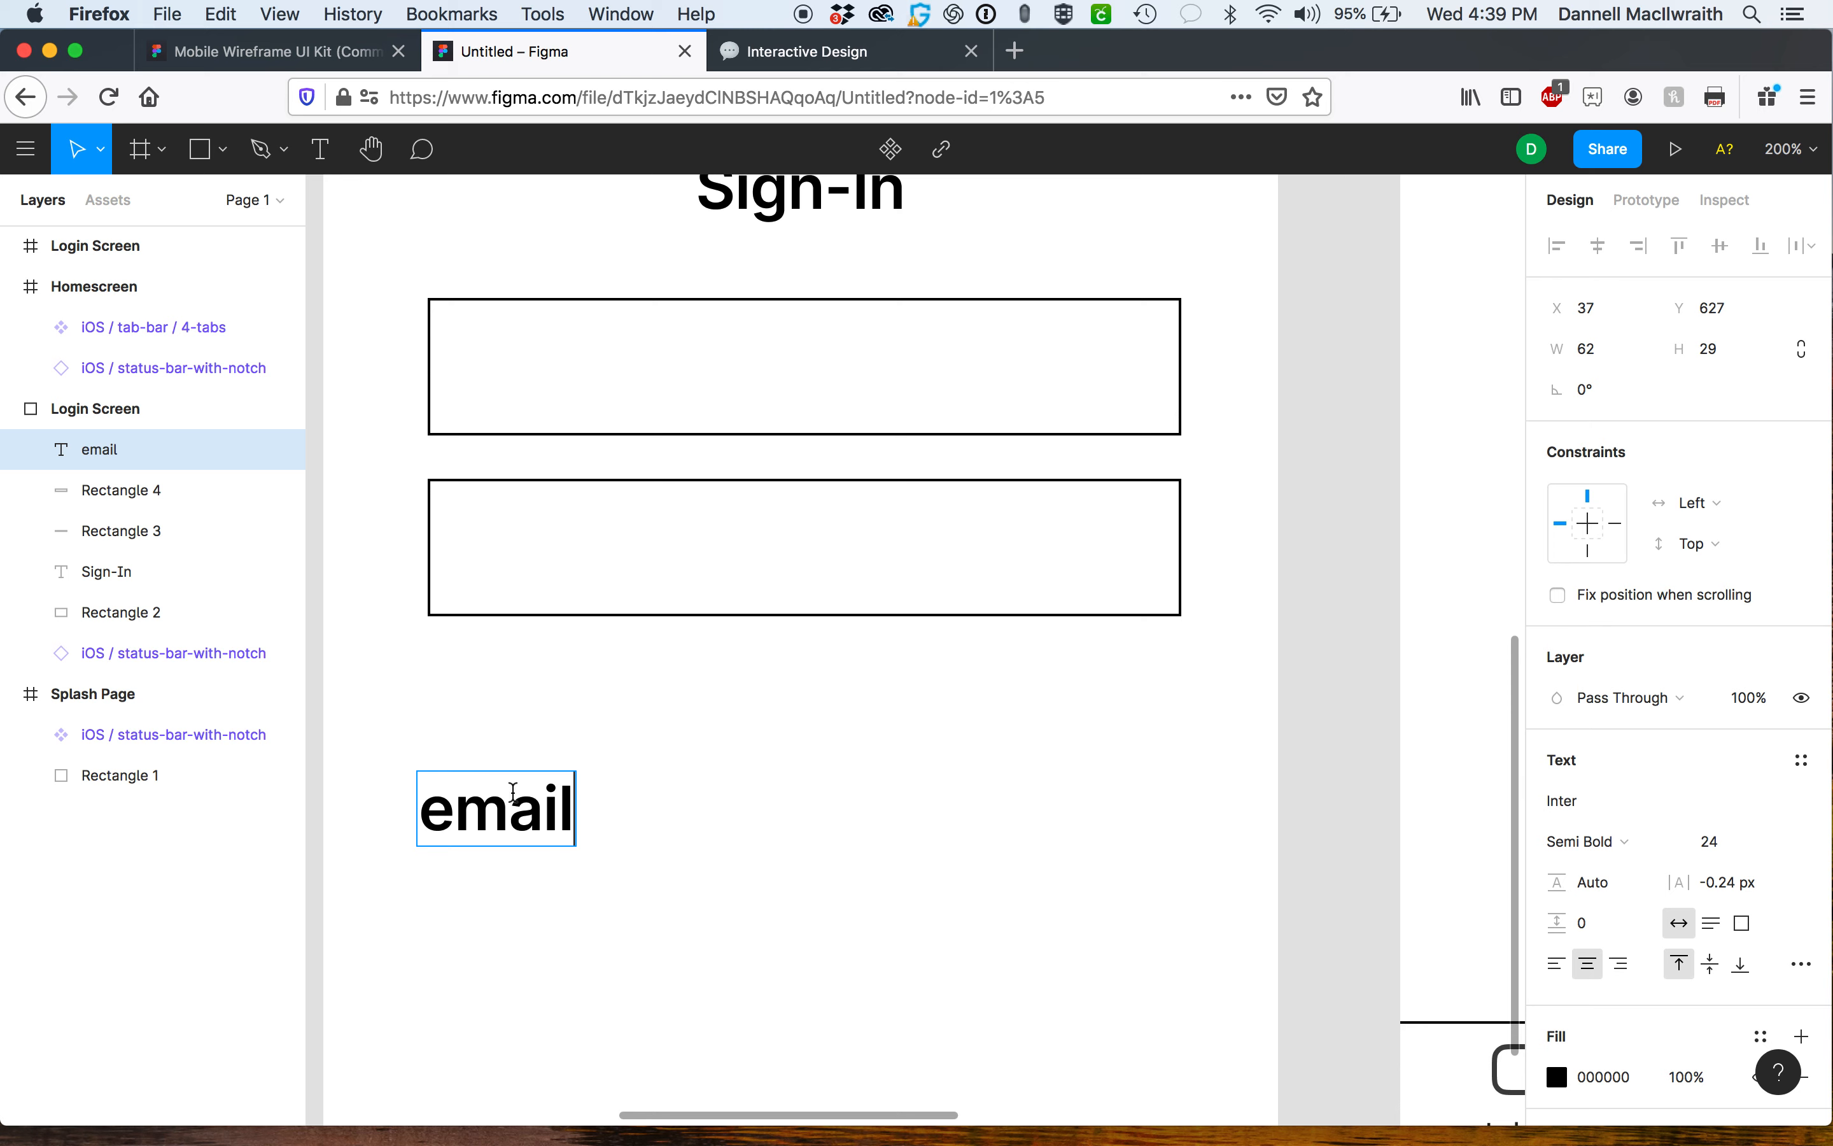
{"action": "left_click_drag", "start_coordinate": [513, 809], "coordinate": [582, 515]}
{"action": "left_click", "coordinate": [544, 648]}
{"action": "left_click_drag", "start_coordinate": [519, 796], "coordinate": [558, 353]}
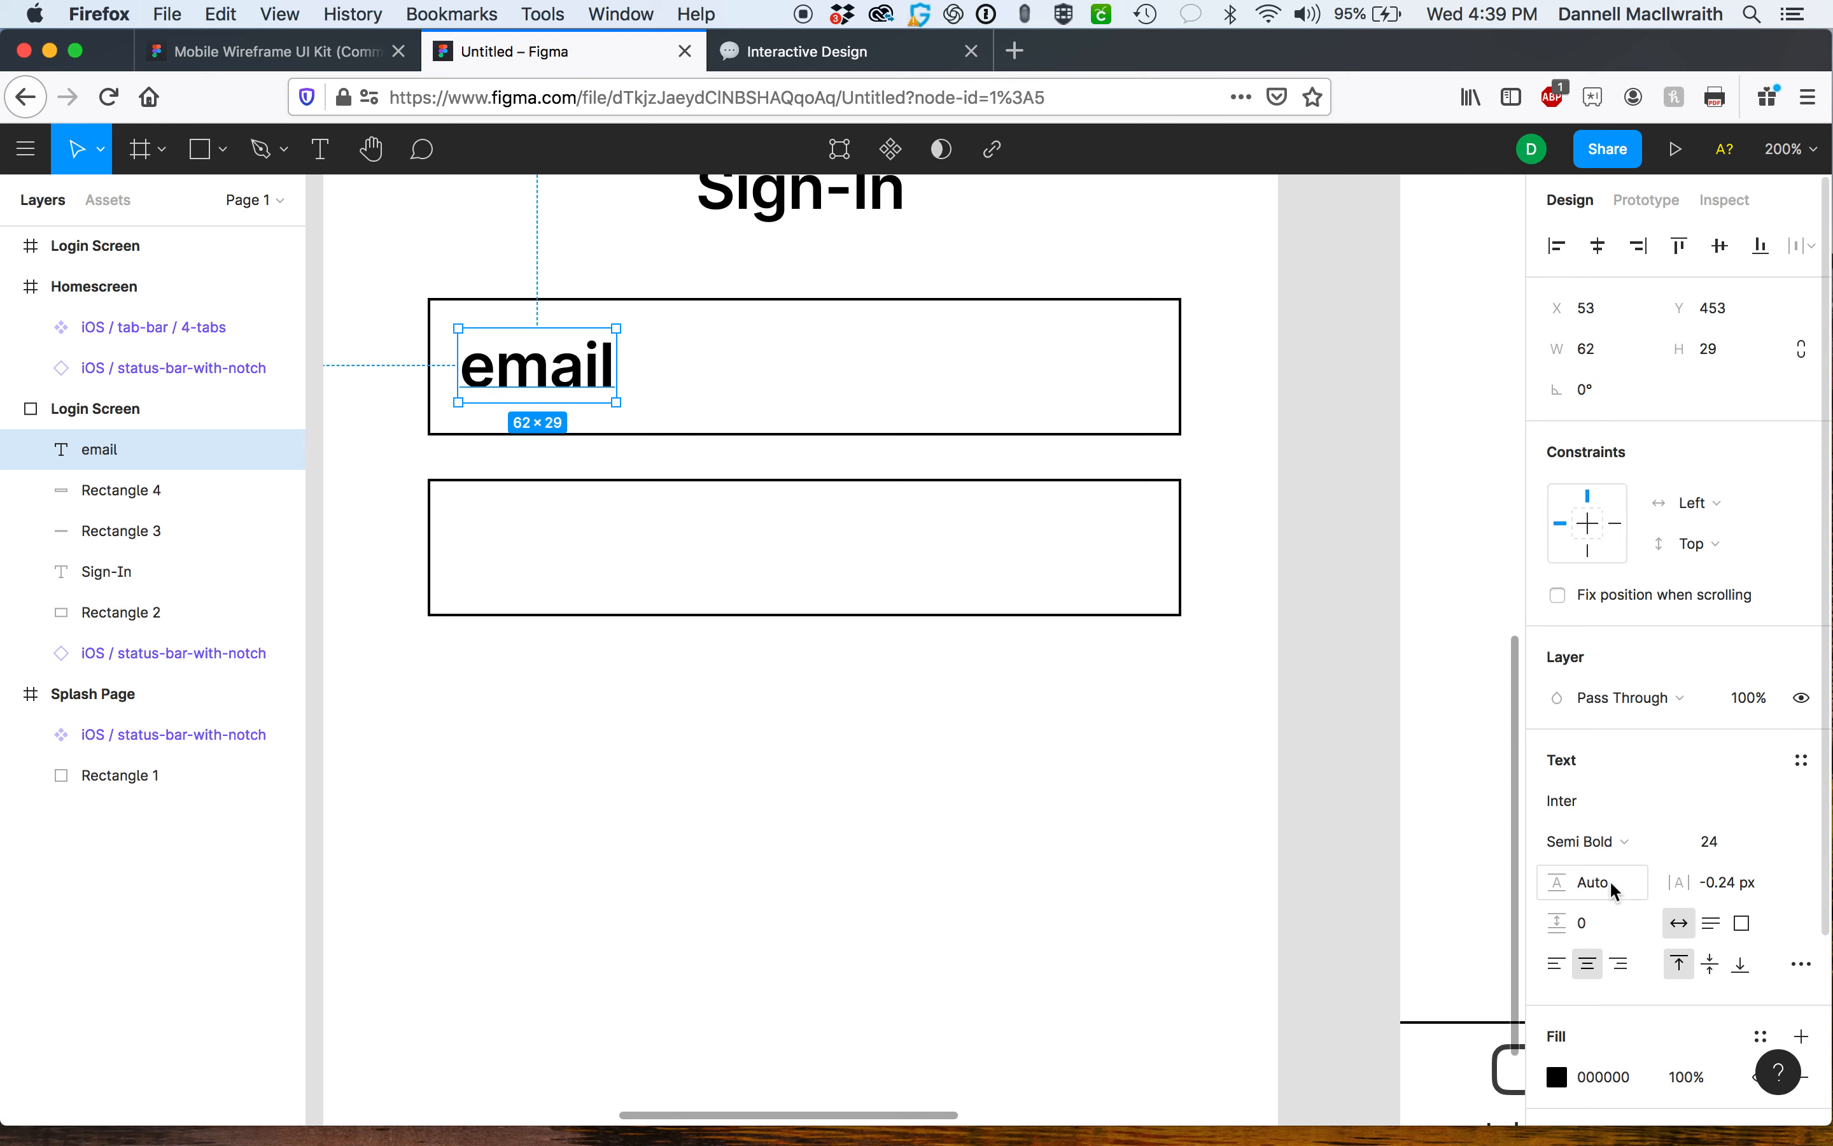
Set the email label's fill colour to the gray document colour C4C4C4.
{"action": "scroll", "coordinate": [1615, 880], "scroll_direction": "down", "scroll_amount": 2}
{"action": "left_click", "coordinate": [1557, 929]}
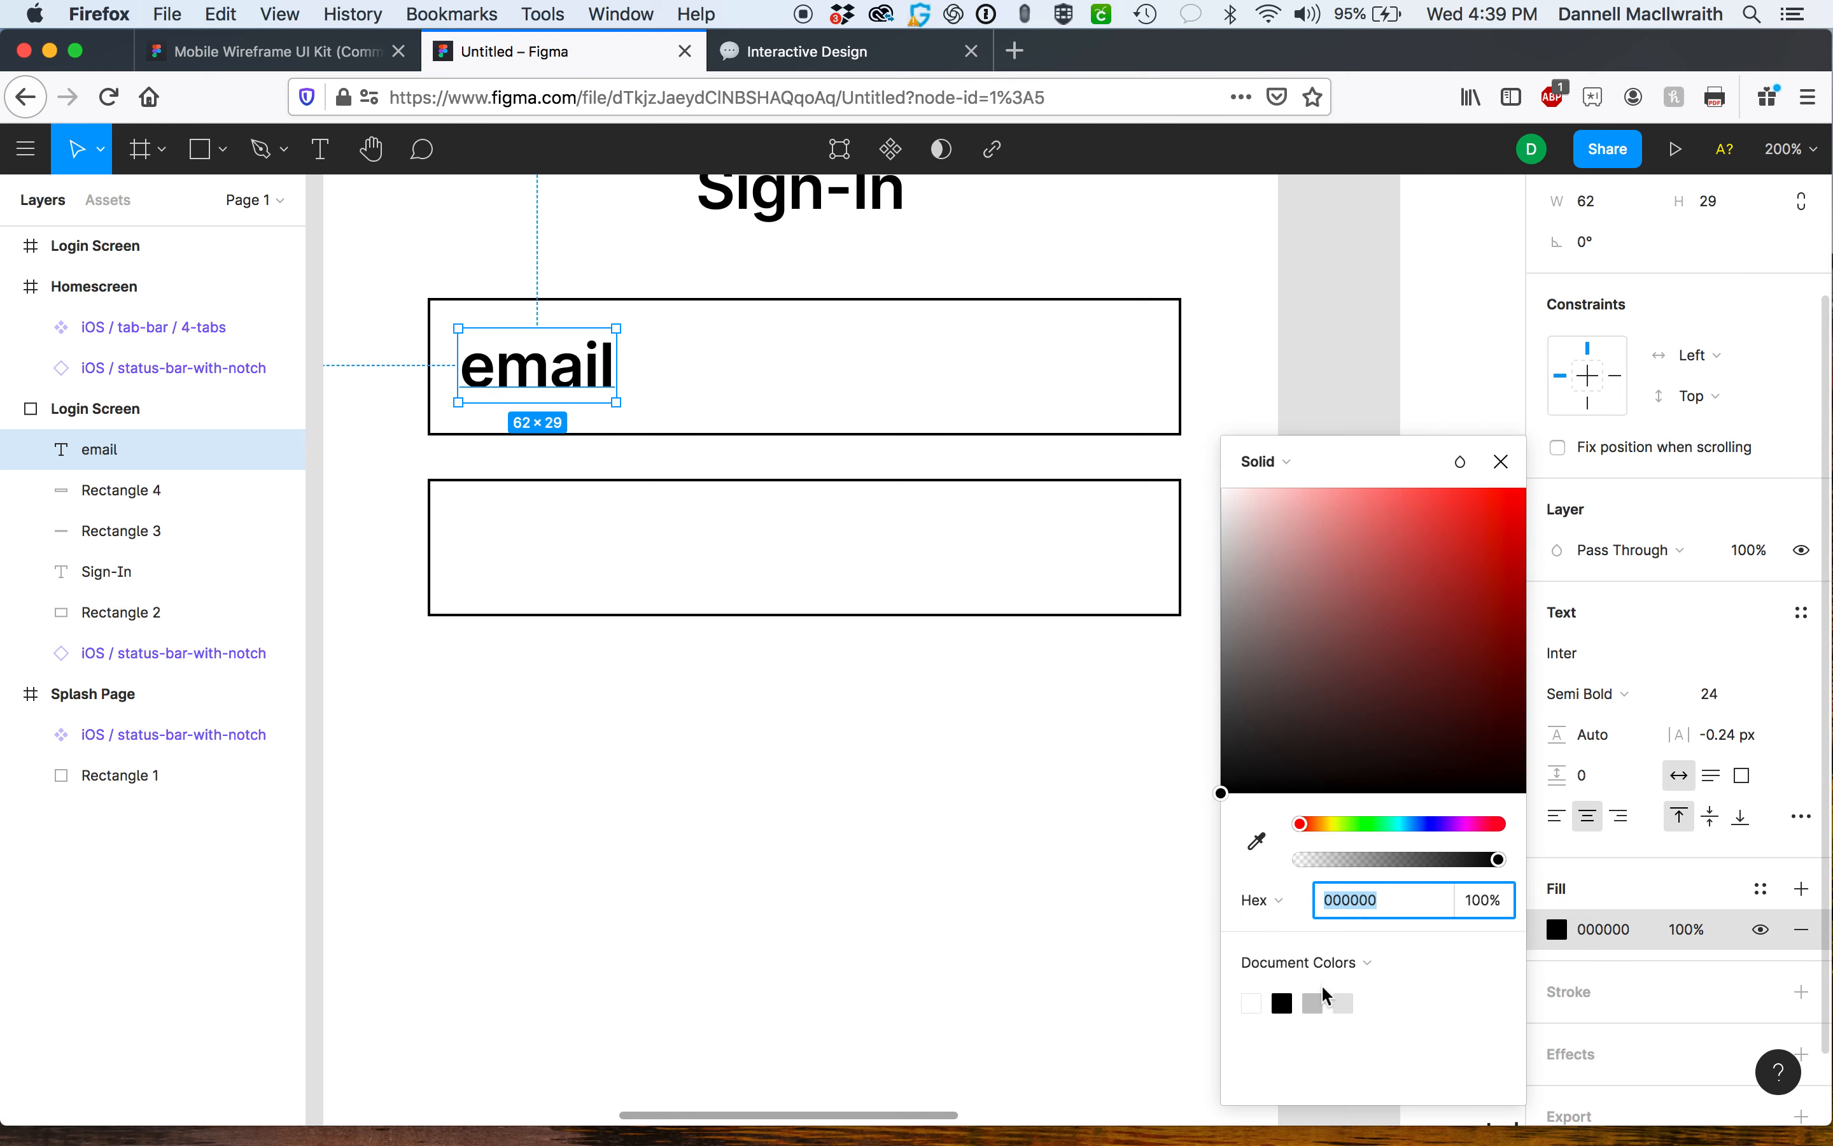
{"action": "left_click", "coordinate": [1344, 1003]}
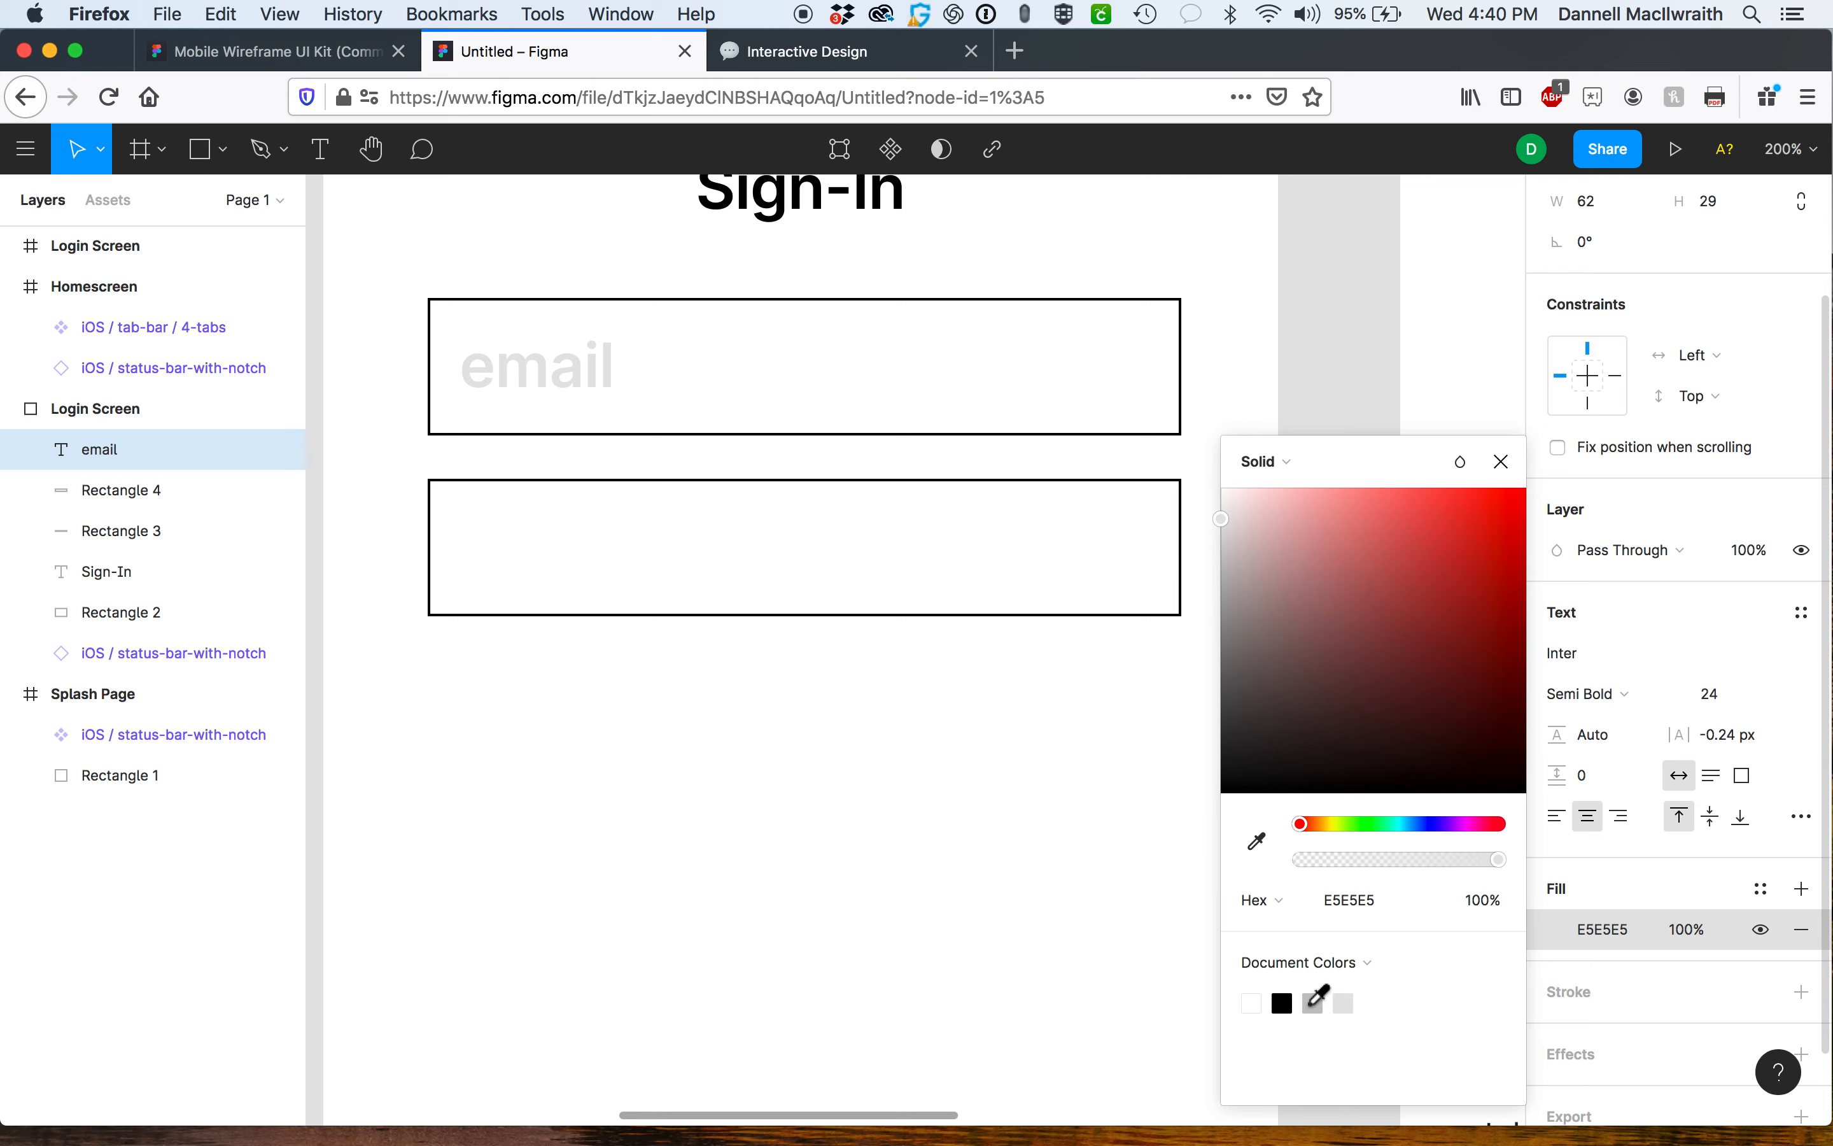
{"action": "left_click", "coordinate": [1313, 1003]}
{"action": "left_click", "coordinate": [871, 711]}
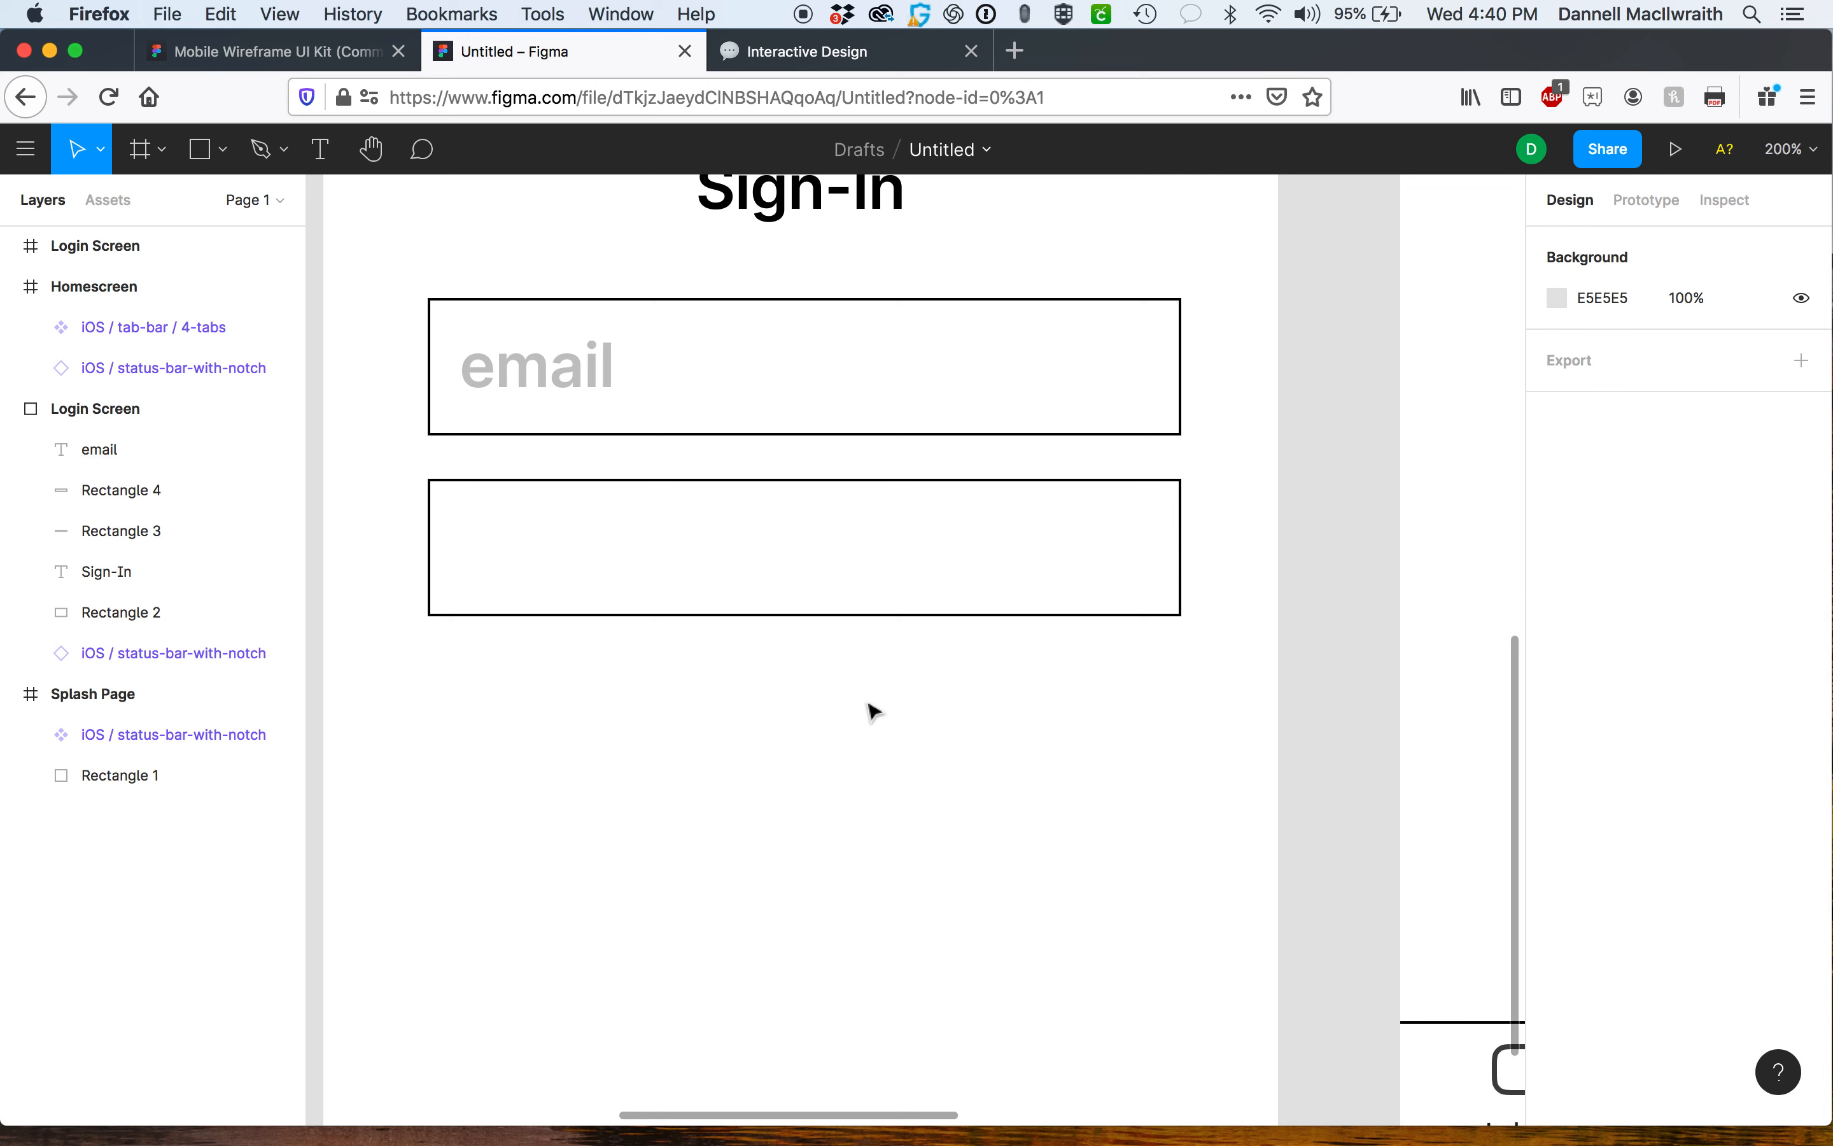
Change the email label's font weight to Regular.
{"action": "left_click", "coordinate": [601, 392]}
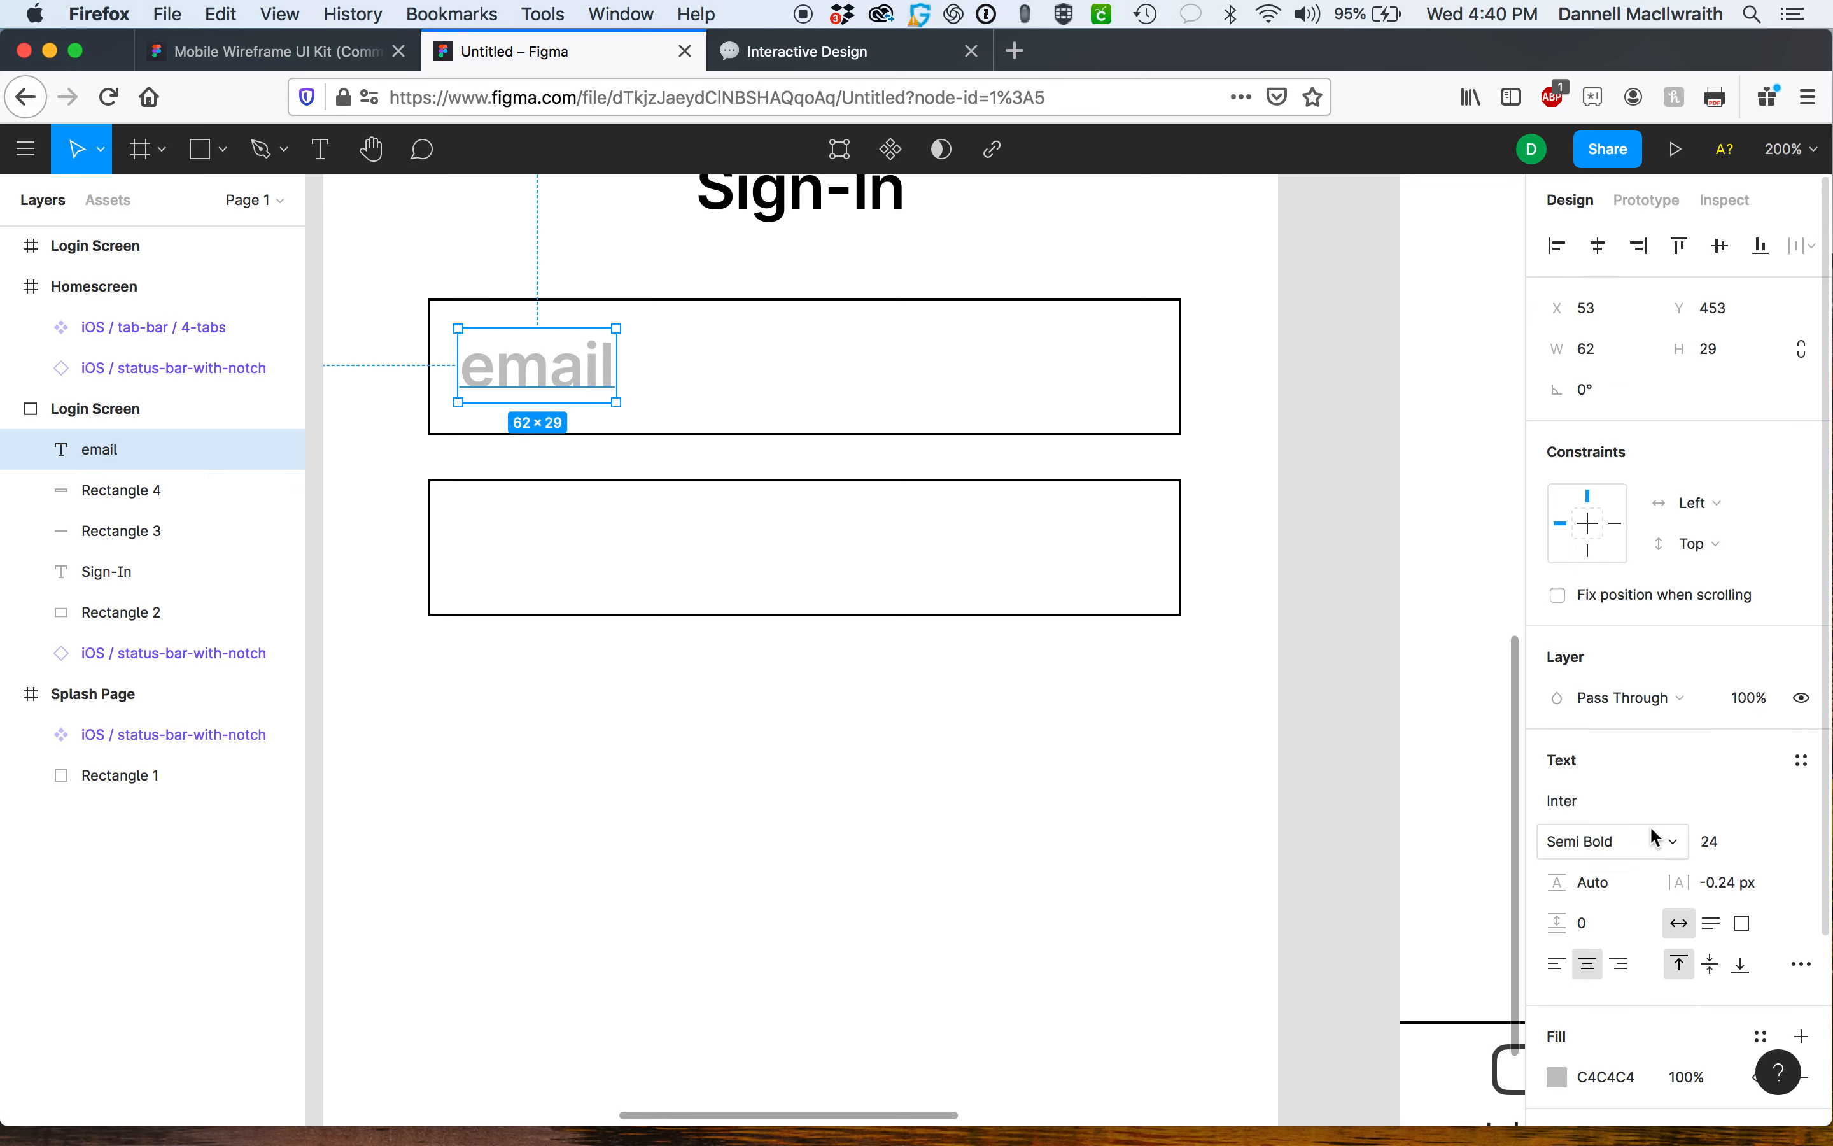
{"action": "left_click", "coordinate": [1671, 841]}
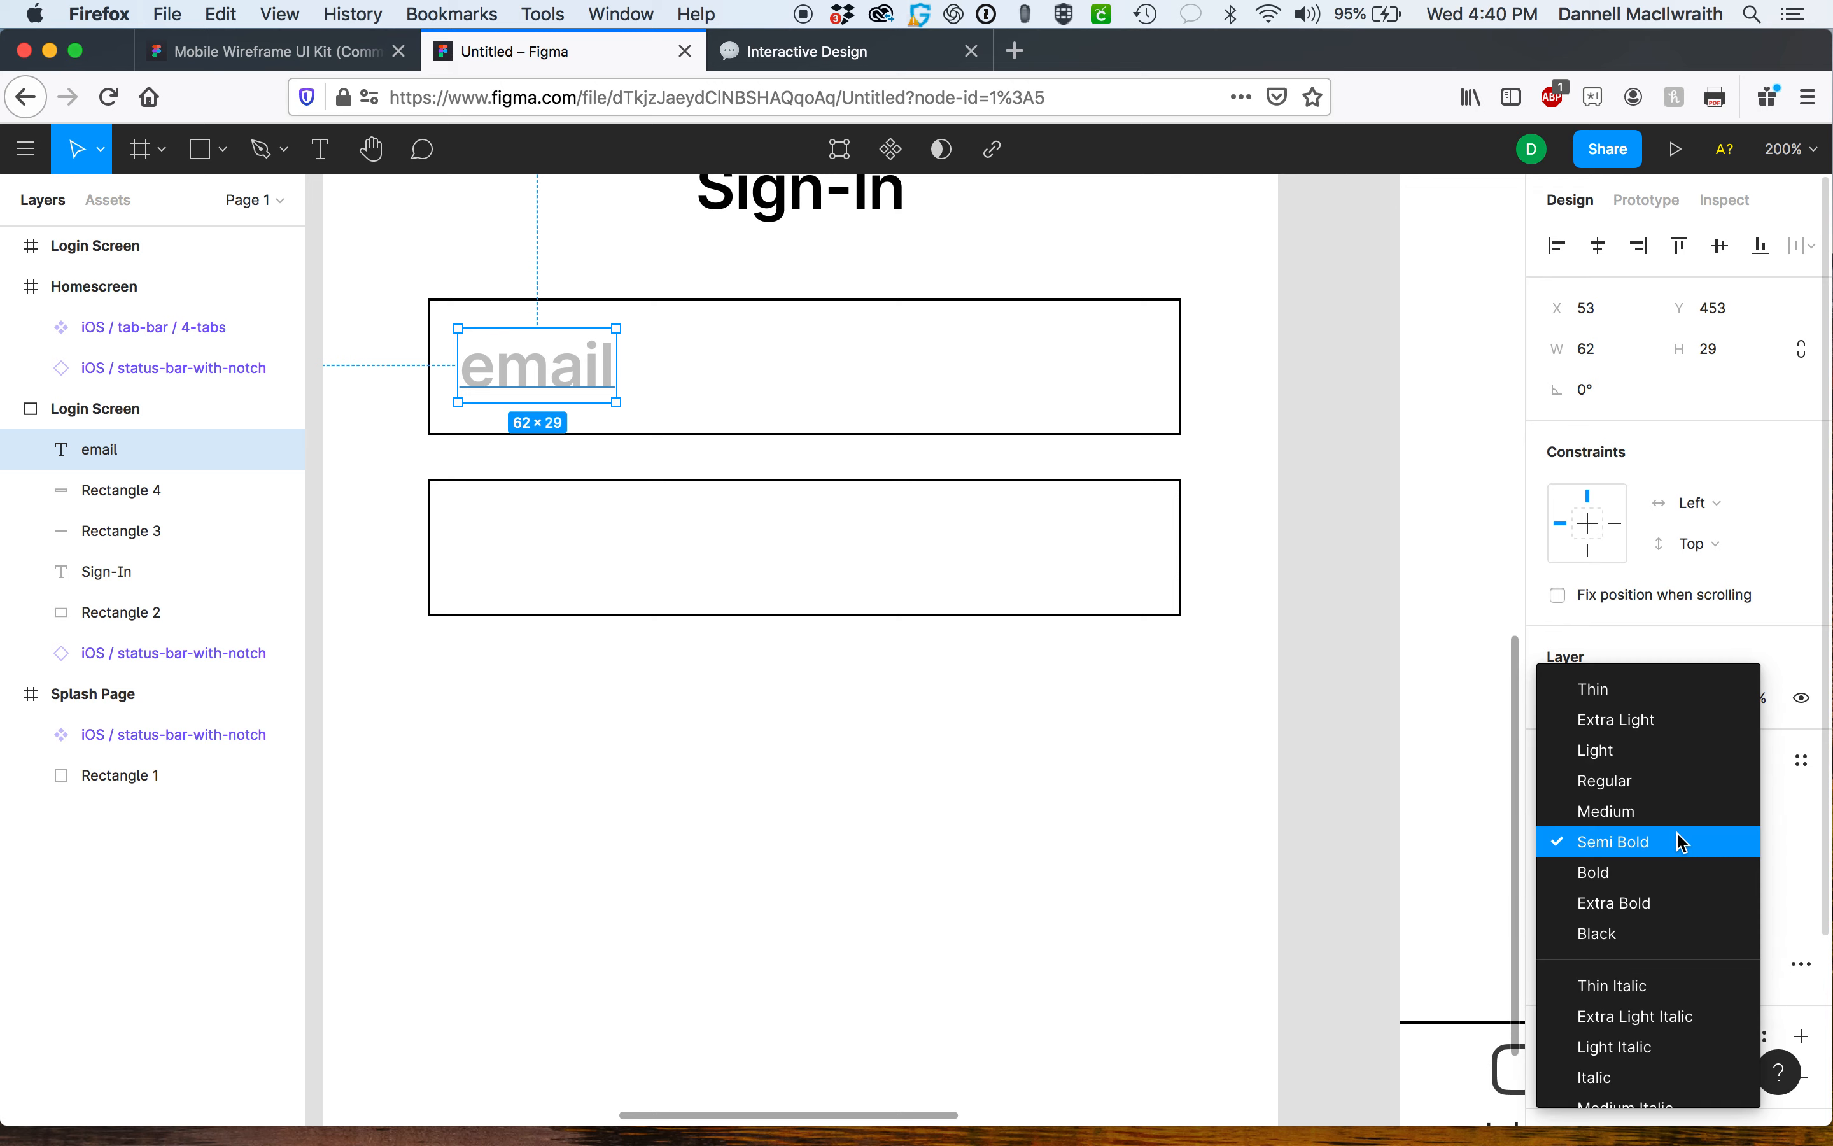
{"action": "left_click", "coordinate": [1673, 778]}
Duplicate the email label into the second field, change its text to password, and align it left.
{"action": "left_click_drag", "start_coordinate": [587, 382], "coordinate": [576, 553]}
{"action": "double_click", "coordinate": [575, 553]}
{"action": "type", "text": "password"}
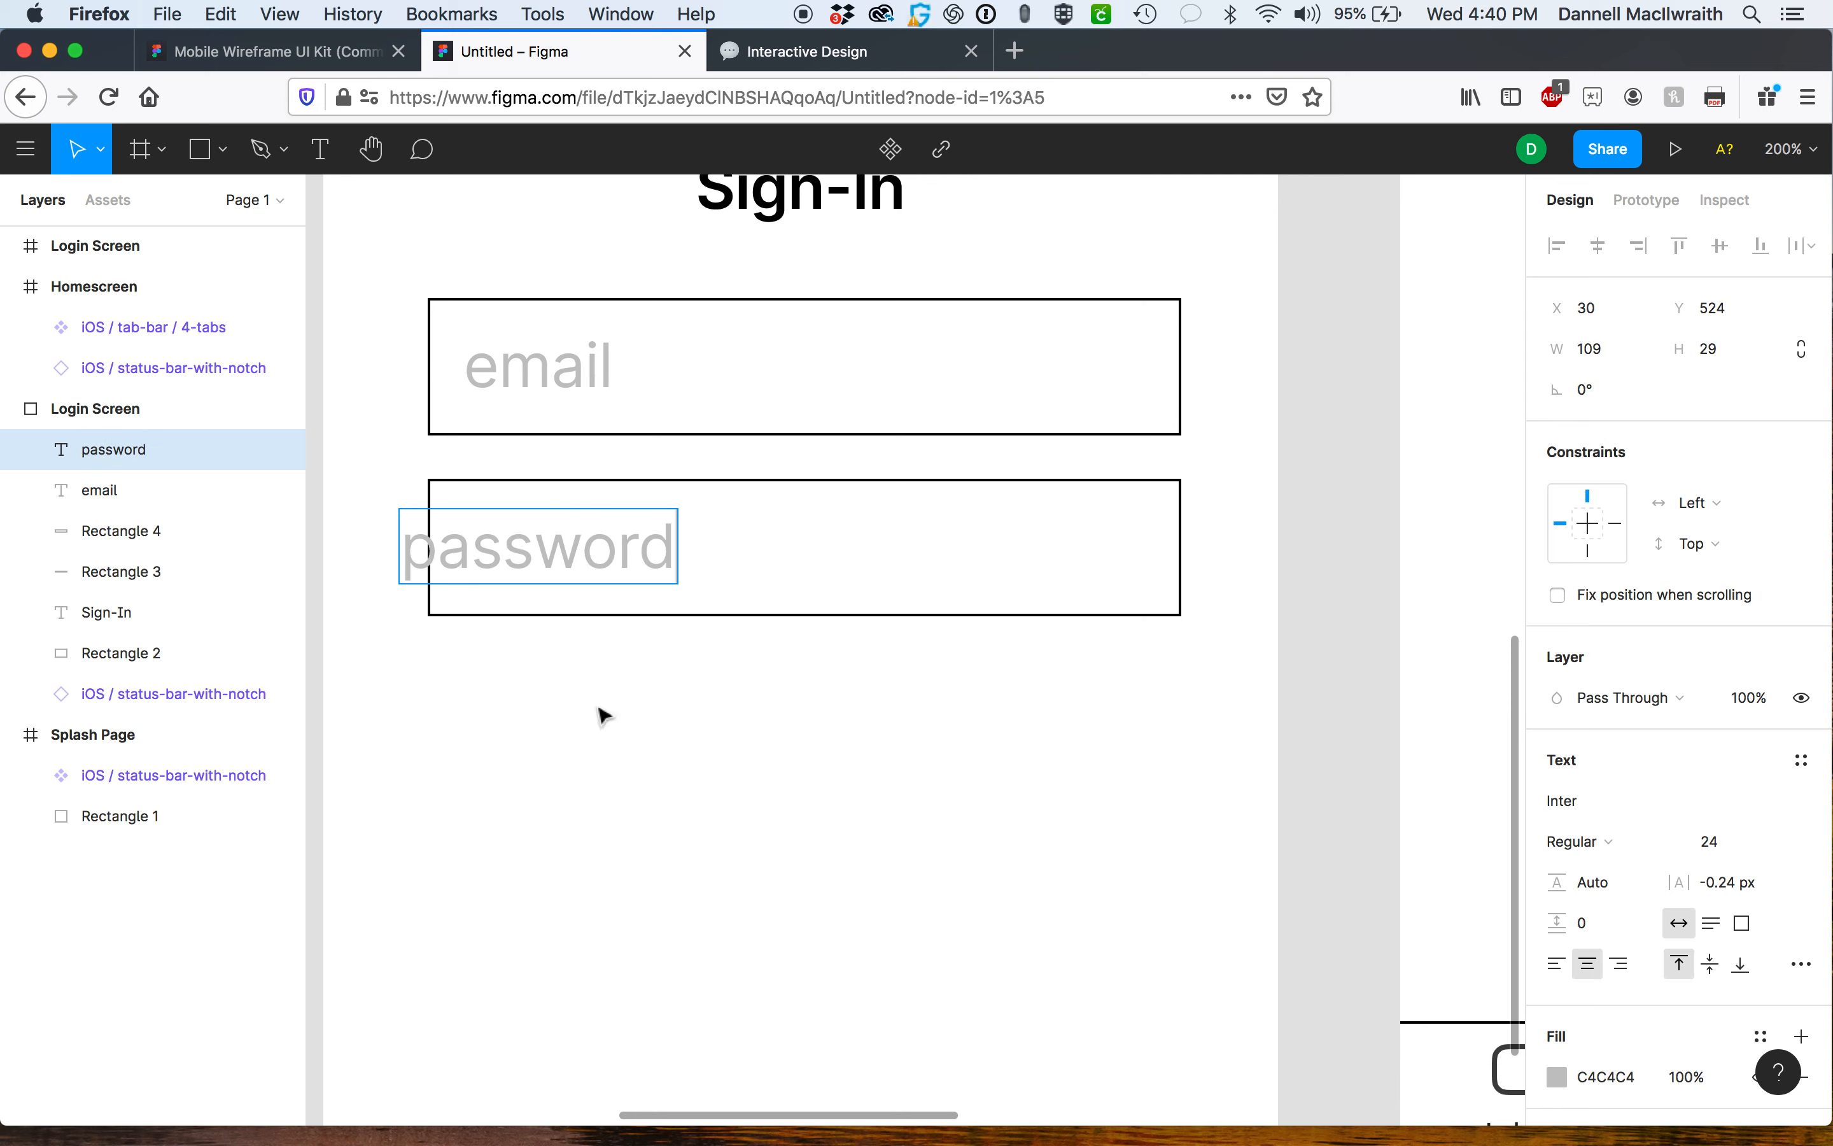
{"action": "key", "text": "Escape"}
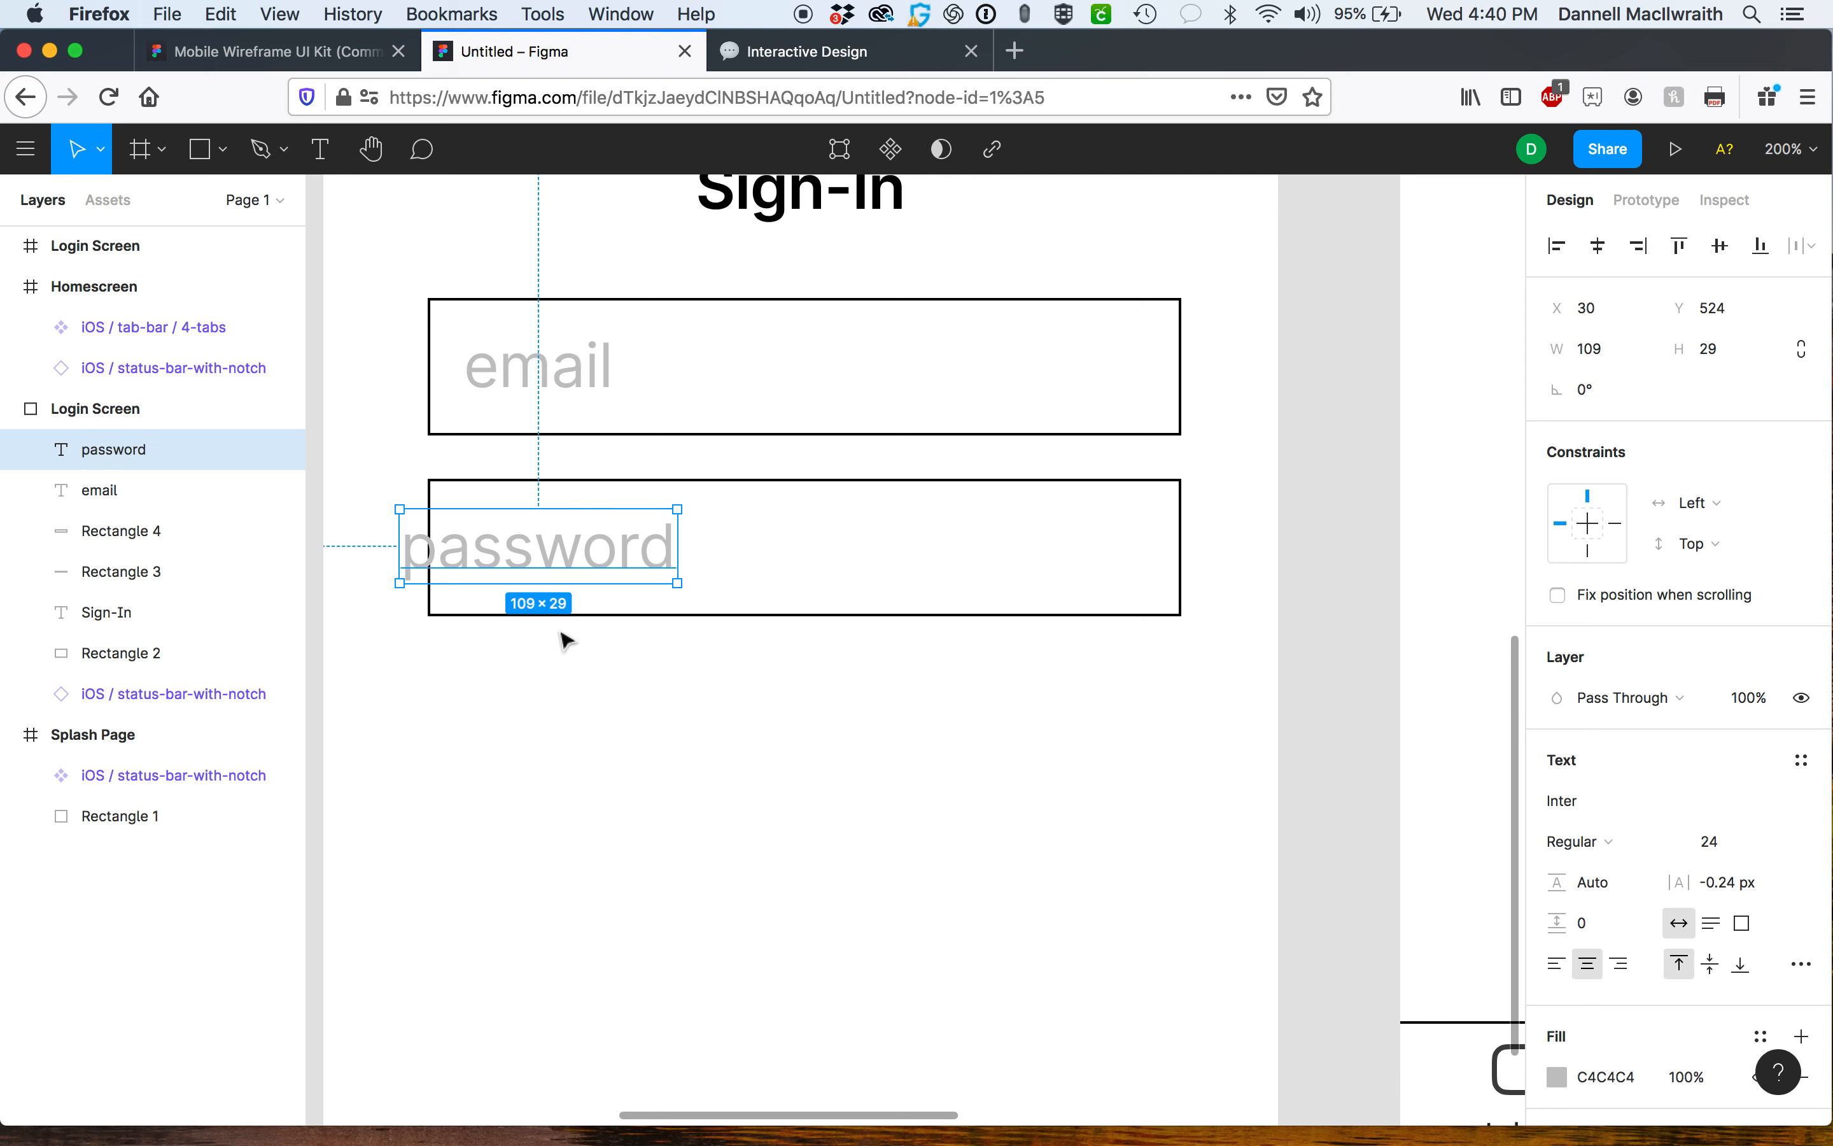
{"action": "left_click_drag", "start_coordinate": [549, 561], "coordinate": [609, 562]}
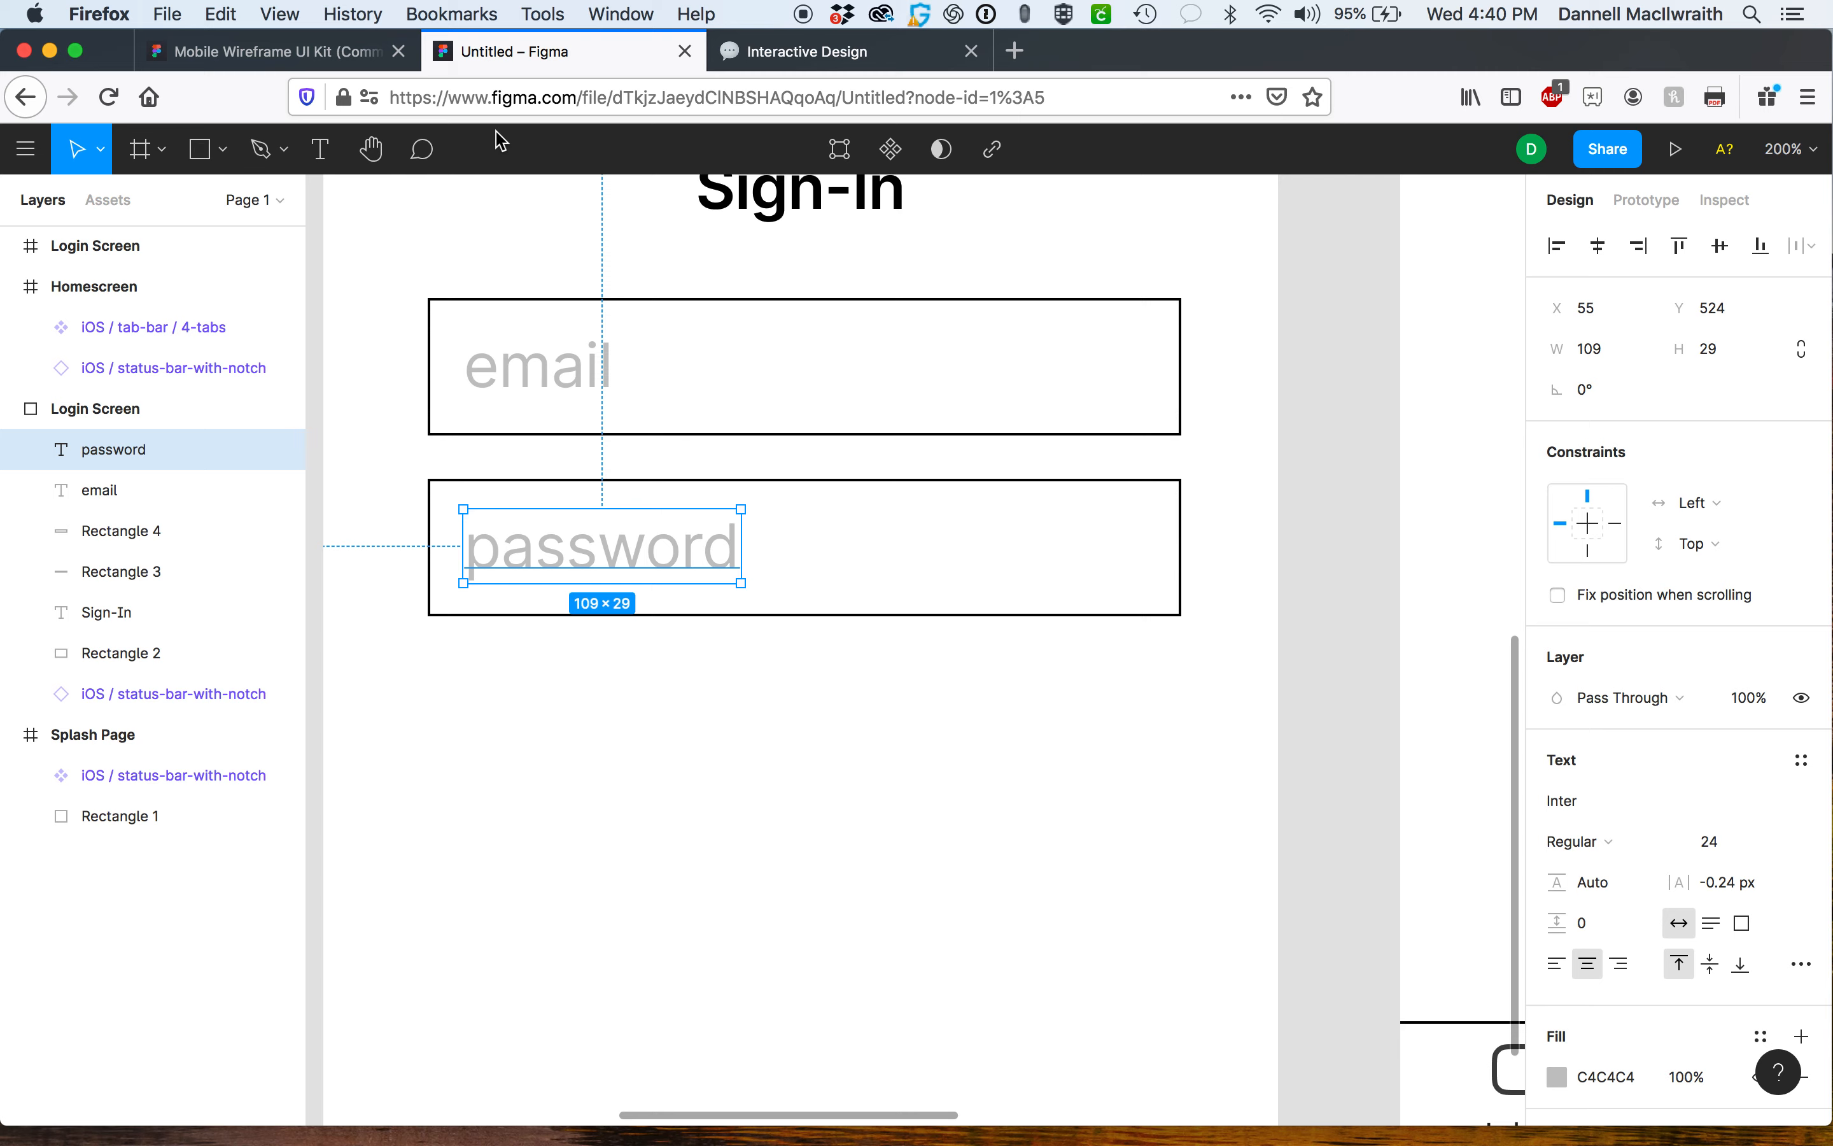
Copy the full-width secondary button from the Mobile Wireframe UI Kit and paste it into the Login Screen.
{"action": "left_click", "coordinate": [356, 57]}
{"action": "scroll", "coordinate": [984, 533], "scroll_direction": "down", "scroll_amount": 10}
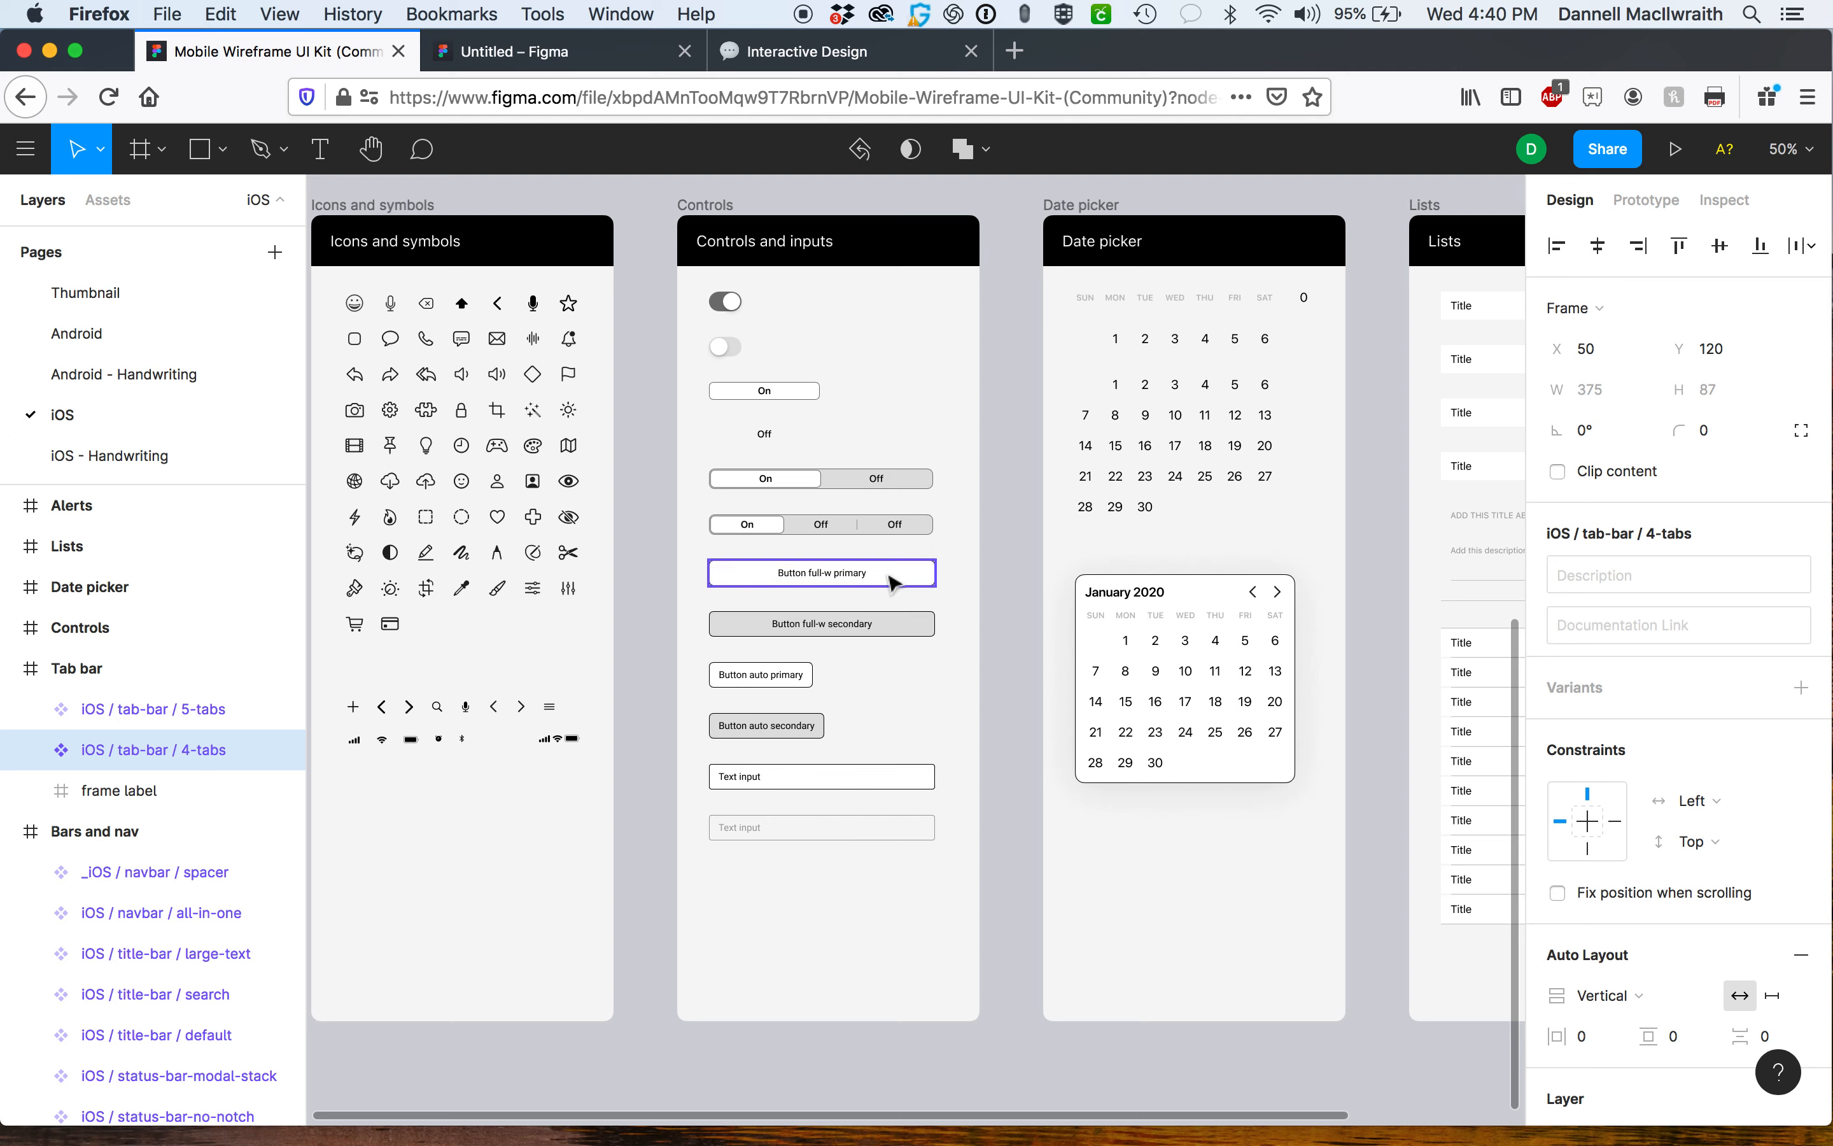
{"action": "left_click", "coordinate": [900, 629]}
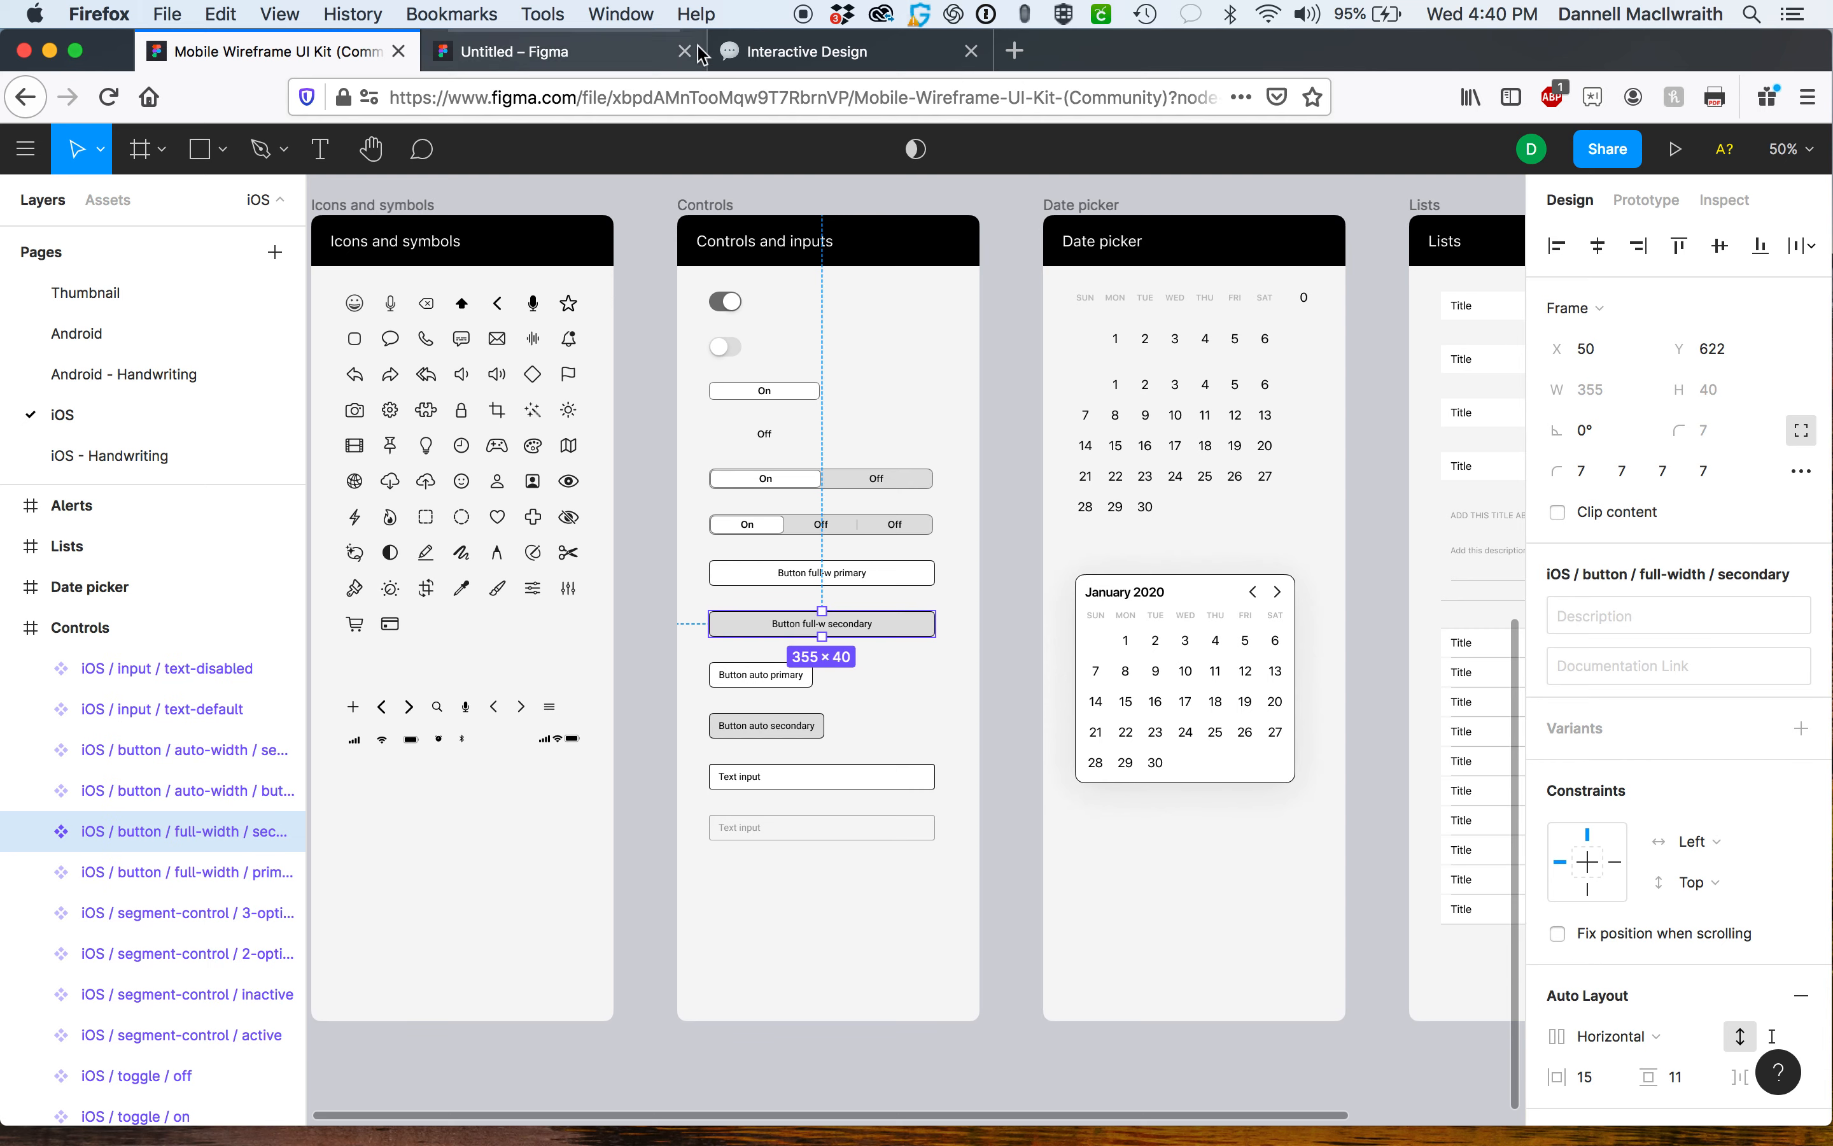
{"action": "left_click", "coordinate": [669, 53]}
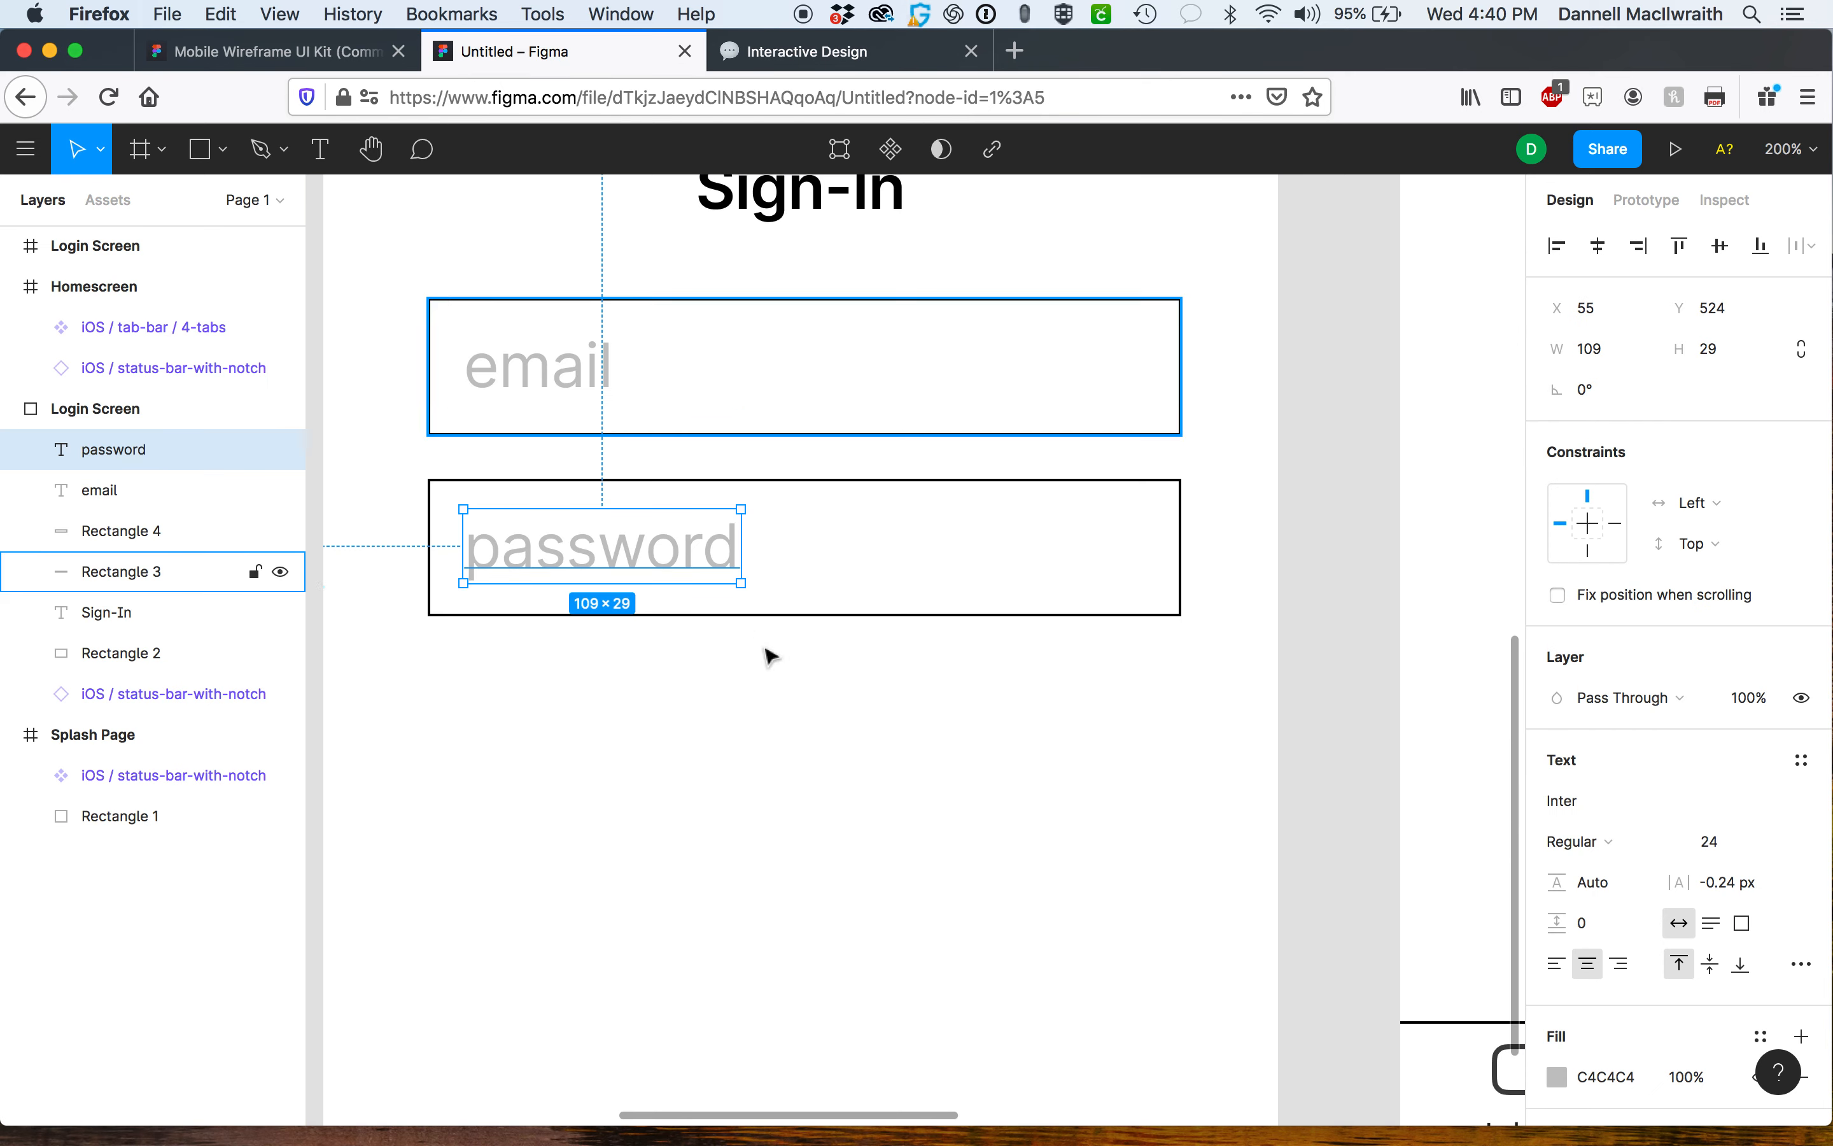
{"action": "key", "text": "cmd+v"}
Position the pasted button beneath the password field in the Login Screen frame.
{"action": "left_click_drag", "start_coordinate": [834, 769], "coordinate": [871, 704]}
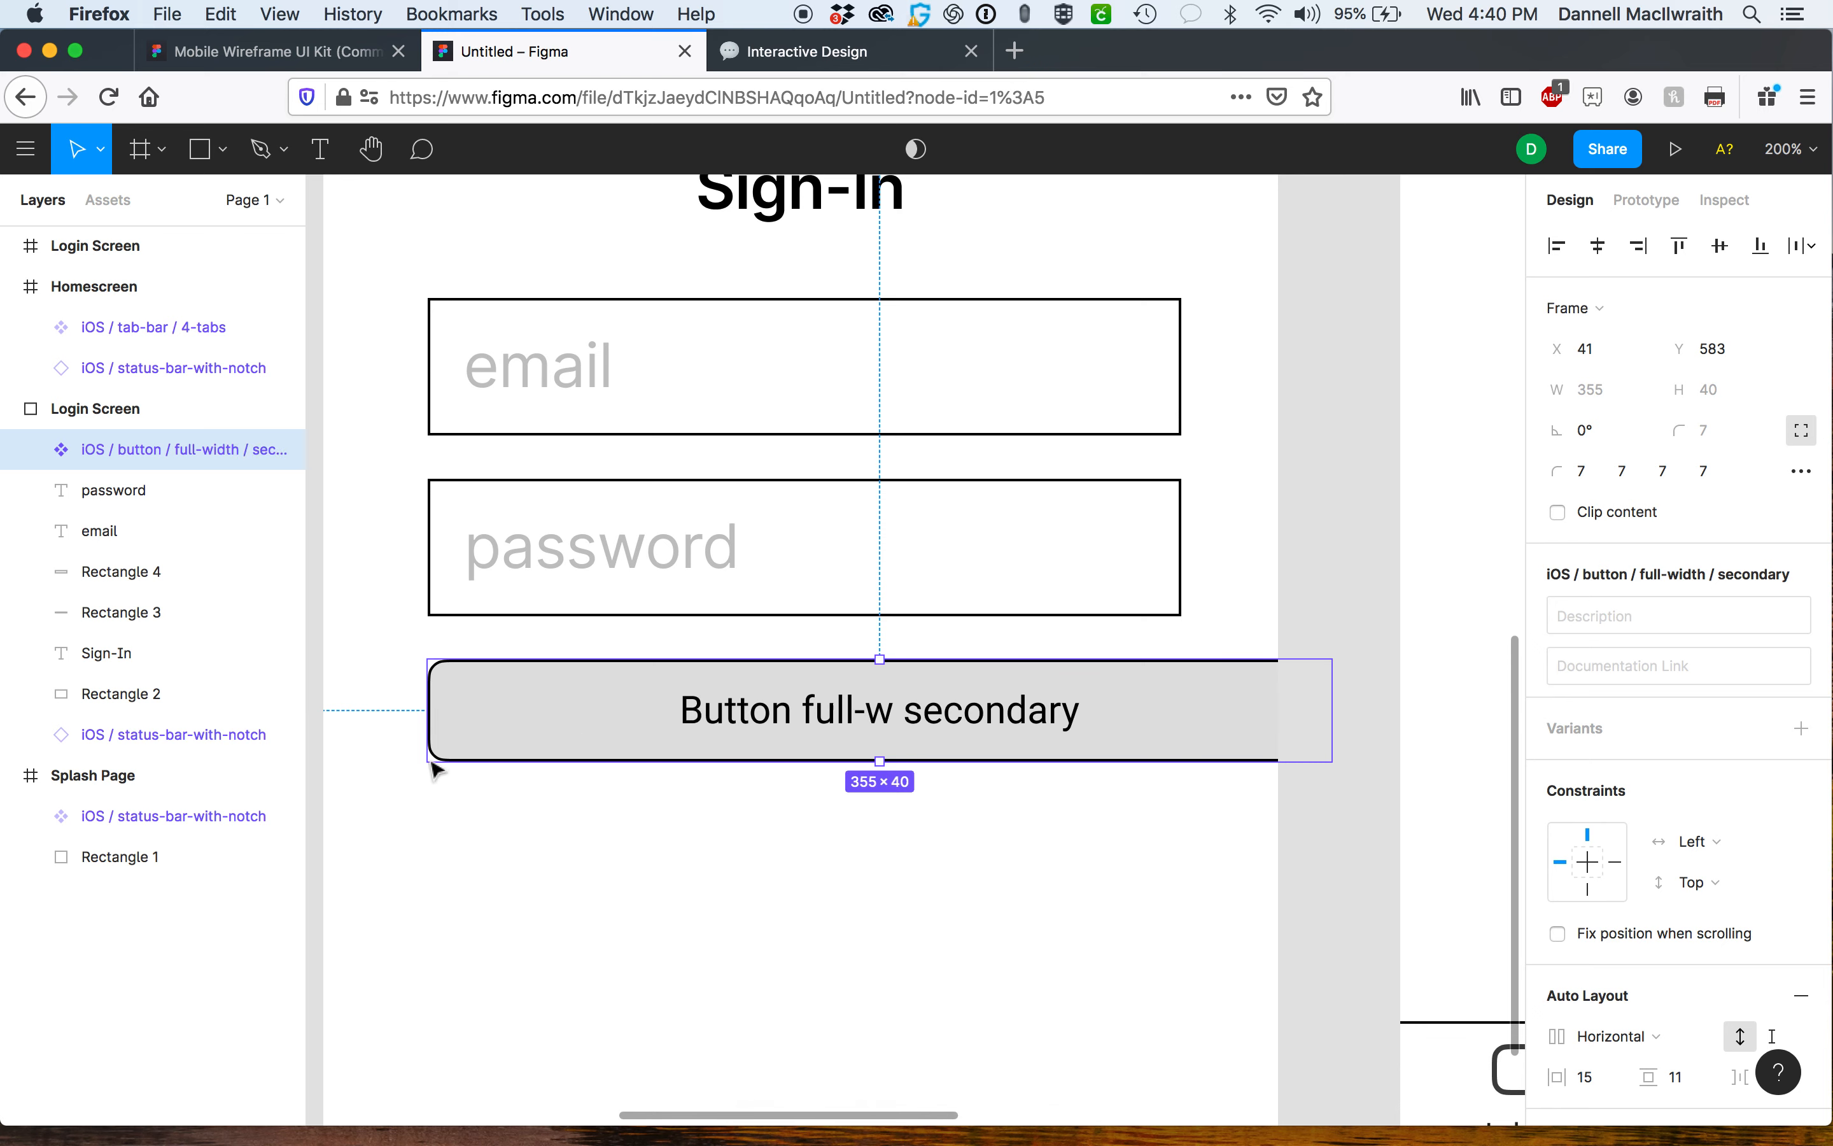
{"action": "left_click_drag", "start_coordinate": [428, 769], "coordinate": [327, 766]}
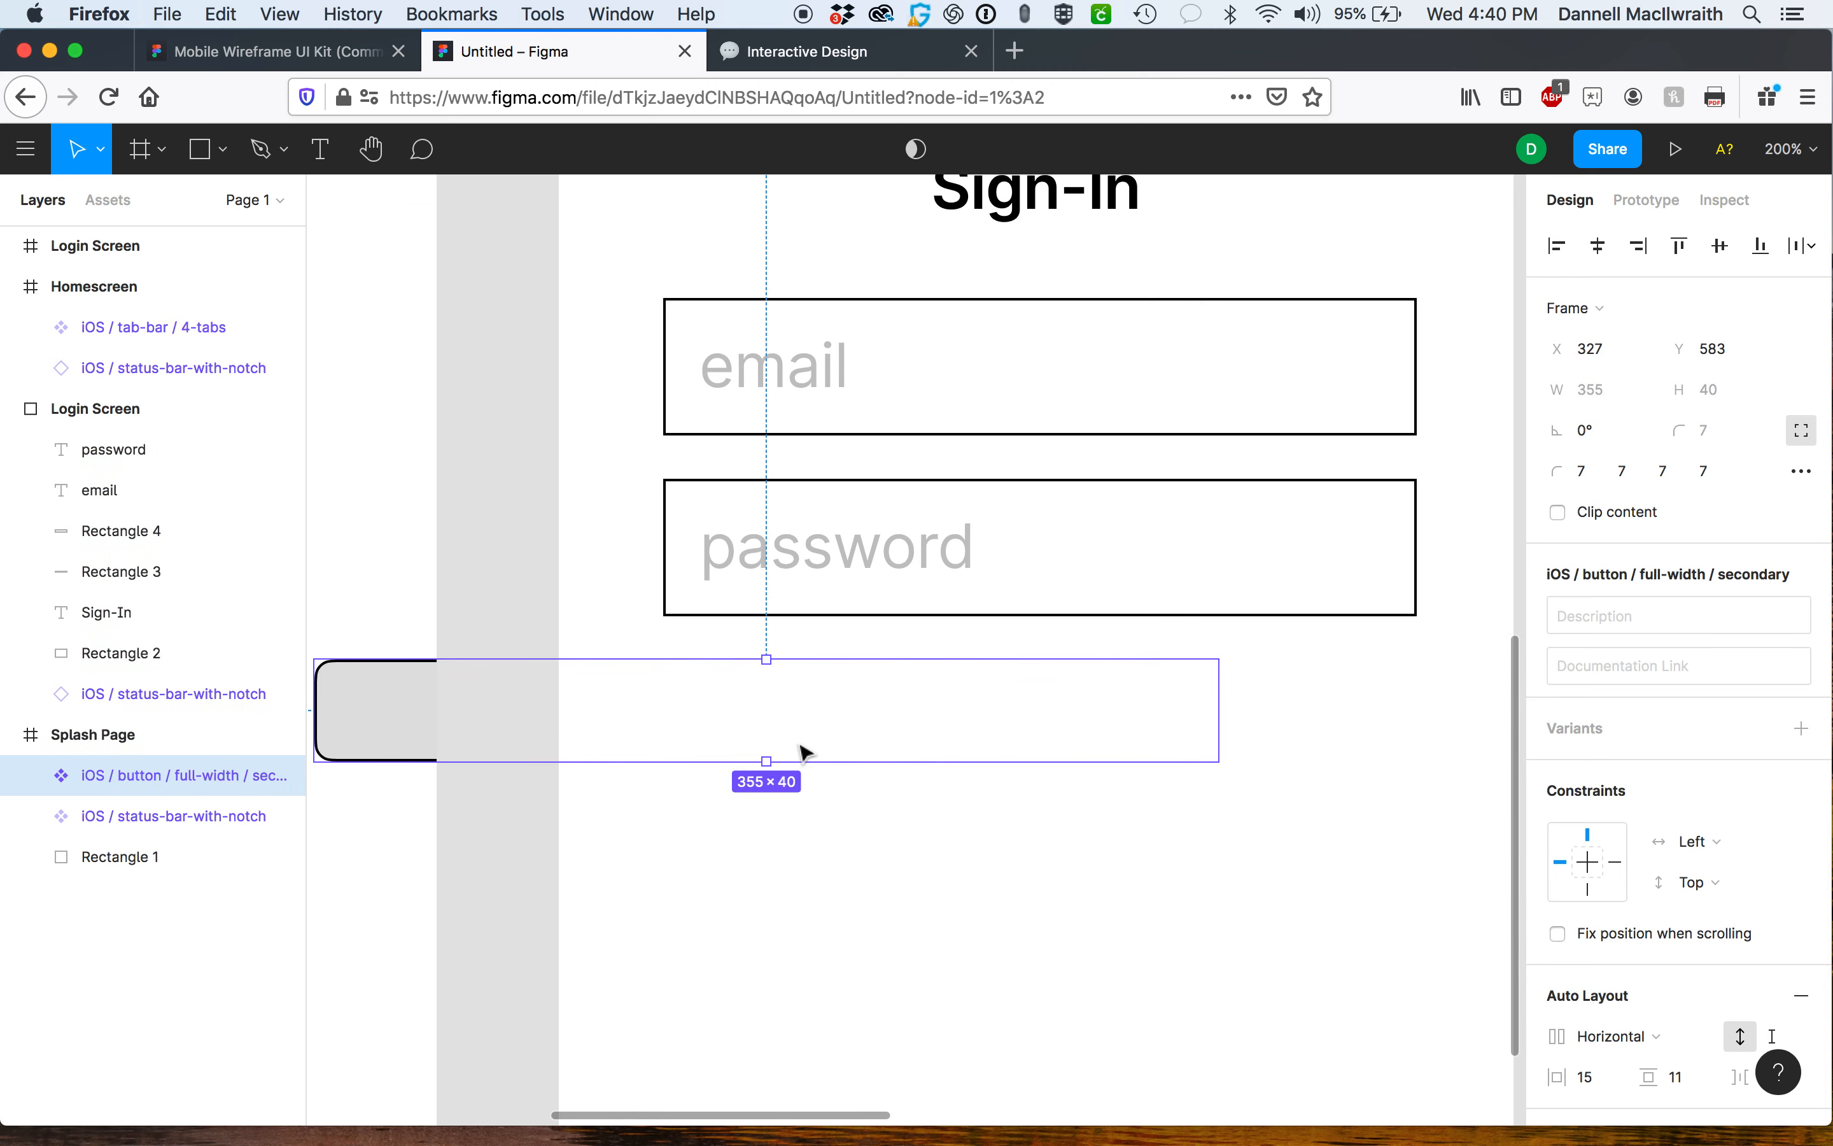
{"action": "mouse_move", "coordinate": [765, 755]}
{"action": "left_mouse_down"}
{"action": "mouse_move", "coordinate": [774, 729]}
{"action": "mouse_move", "coordinate": [812, 761]}
{"action": "mouse_move", "coordinate": [853, 736]}
{"action": "mouse_move", "coordinate": [848, 760]}
{"action": "mouse_move", "coordinate": [844, 735]}
{"action": "mouse_move", "coordinate": [785, 775]}
{"action": "left_mouse_up"}
{"action": "key", "text": "super+z"}
{"action": "key", "text": "super+z"}
{"action": "key", "text": "shift+0"}
{"action": "left_click", "coordinate": [833, 719]}
{"action": "left_click_drag", "start_coordinate": [833, 719], "coordinate": [796, 692]}
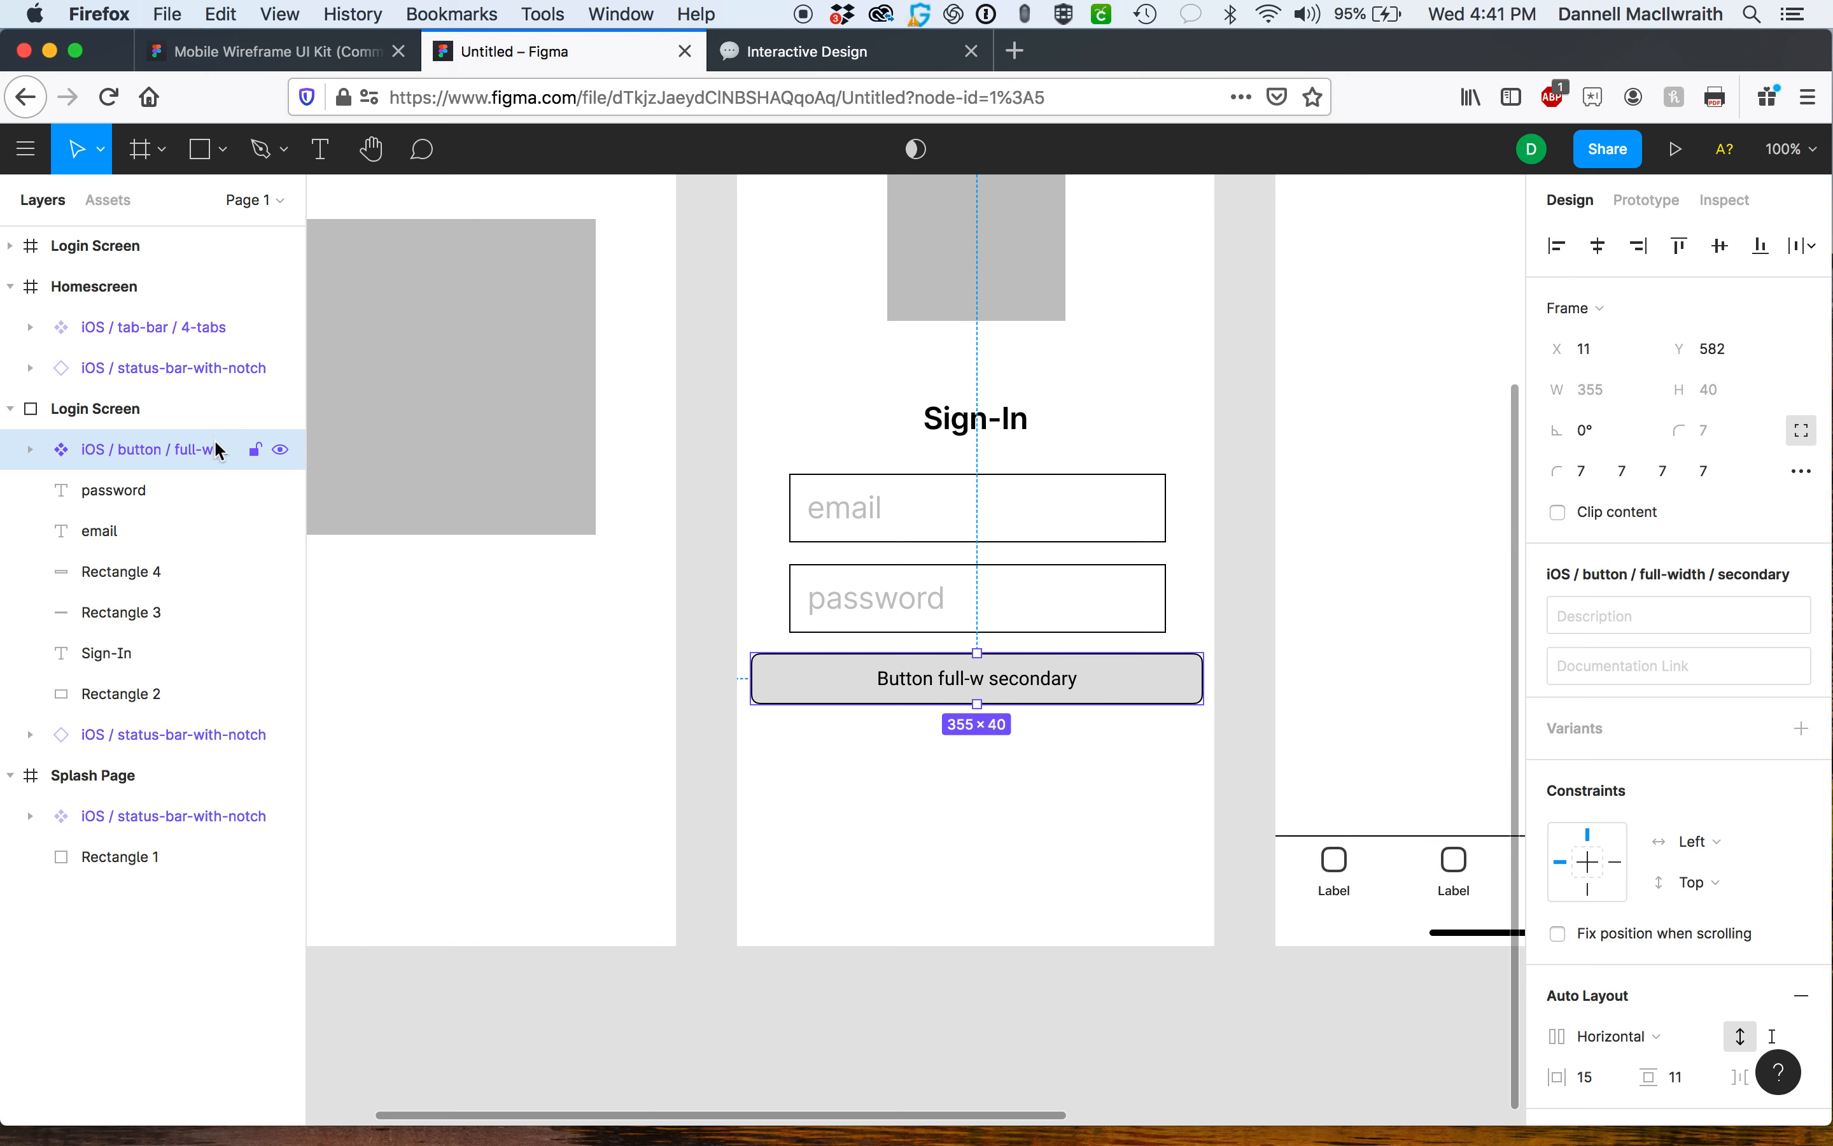
Change the button's label text to Submit.
{"action": "left_click", "coordinate": [31, 452]}
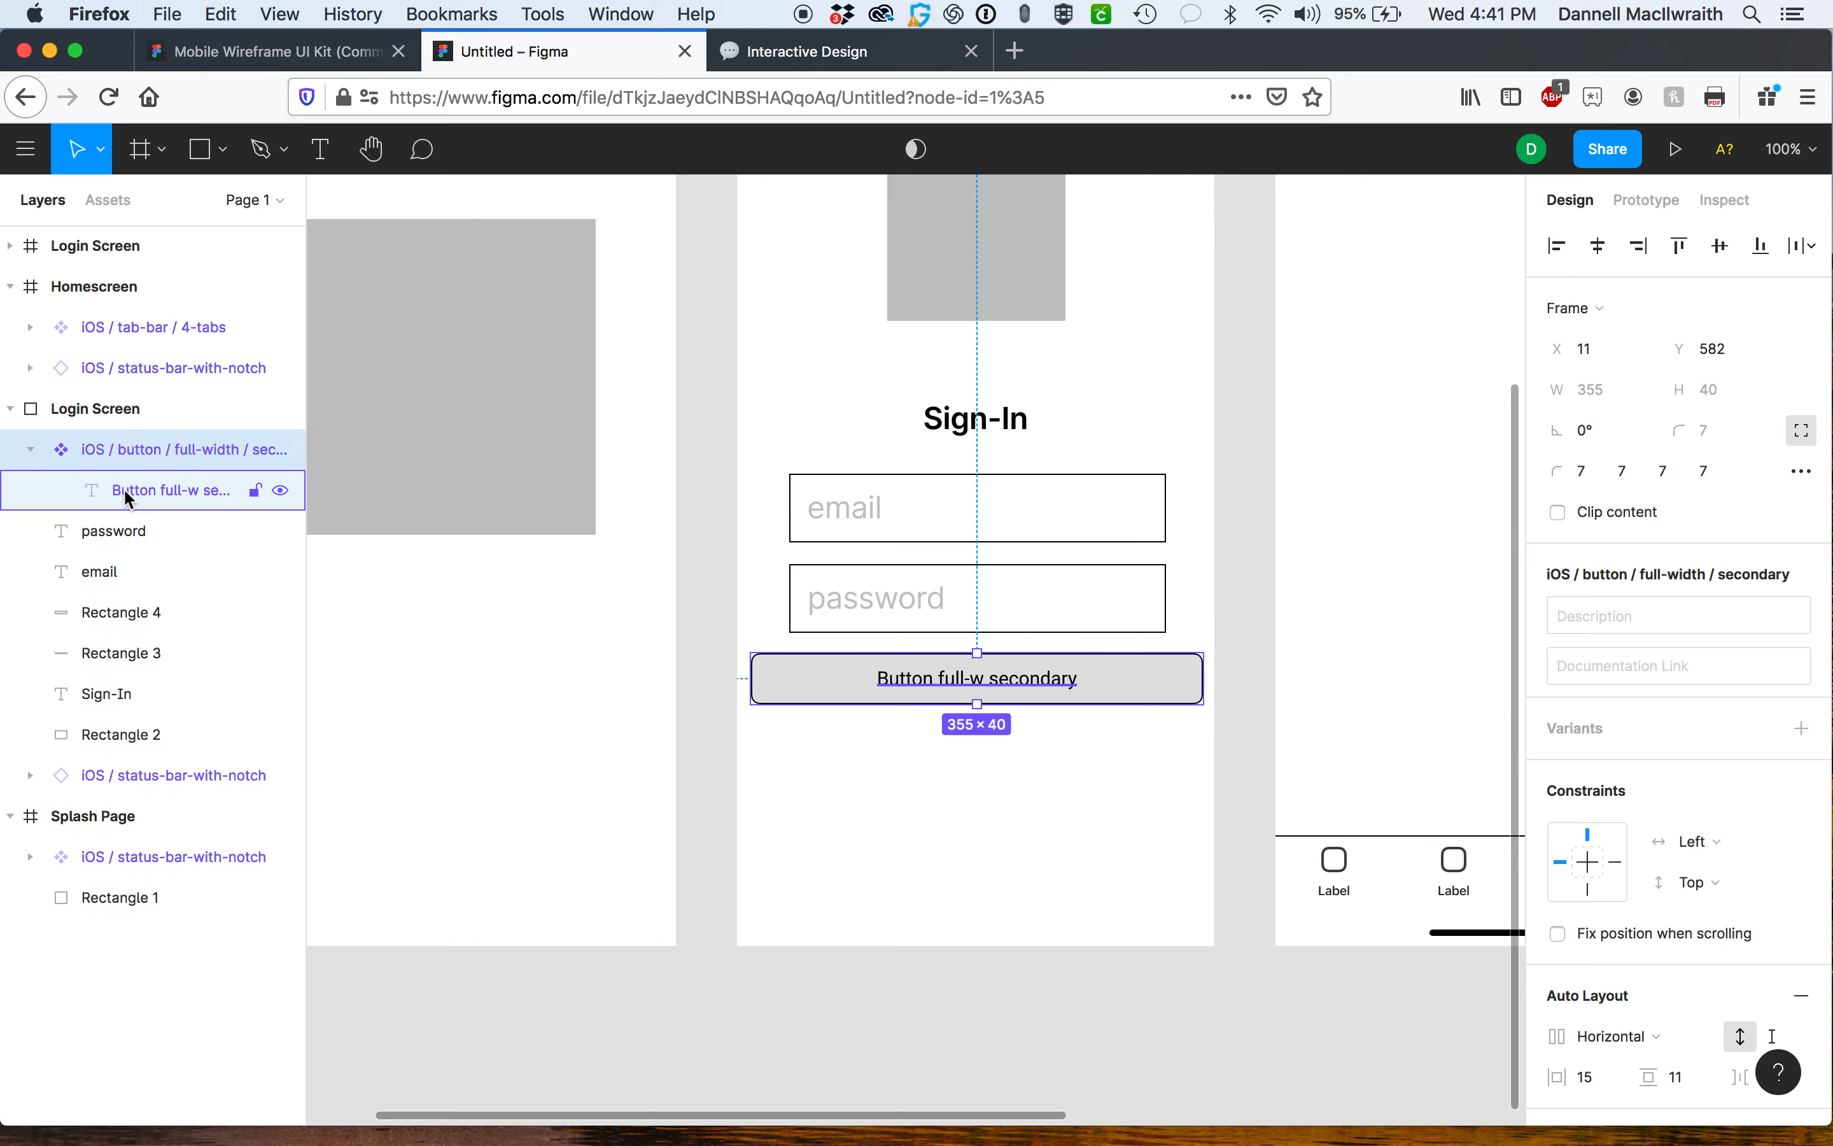
{"action": "left_click", "coordinate": [31, 452]}
{"action": "double_click", "coordinate": [965, 678]}
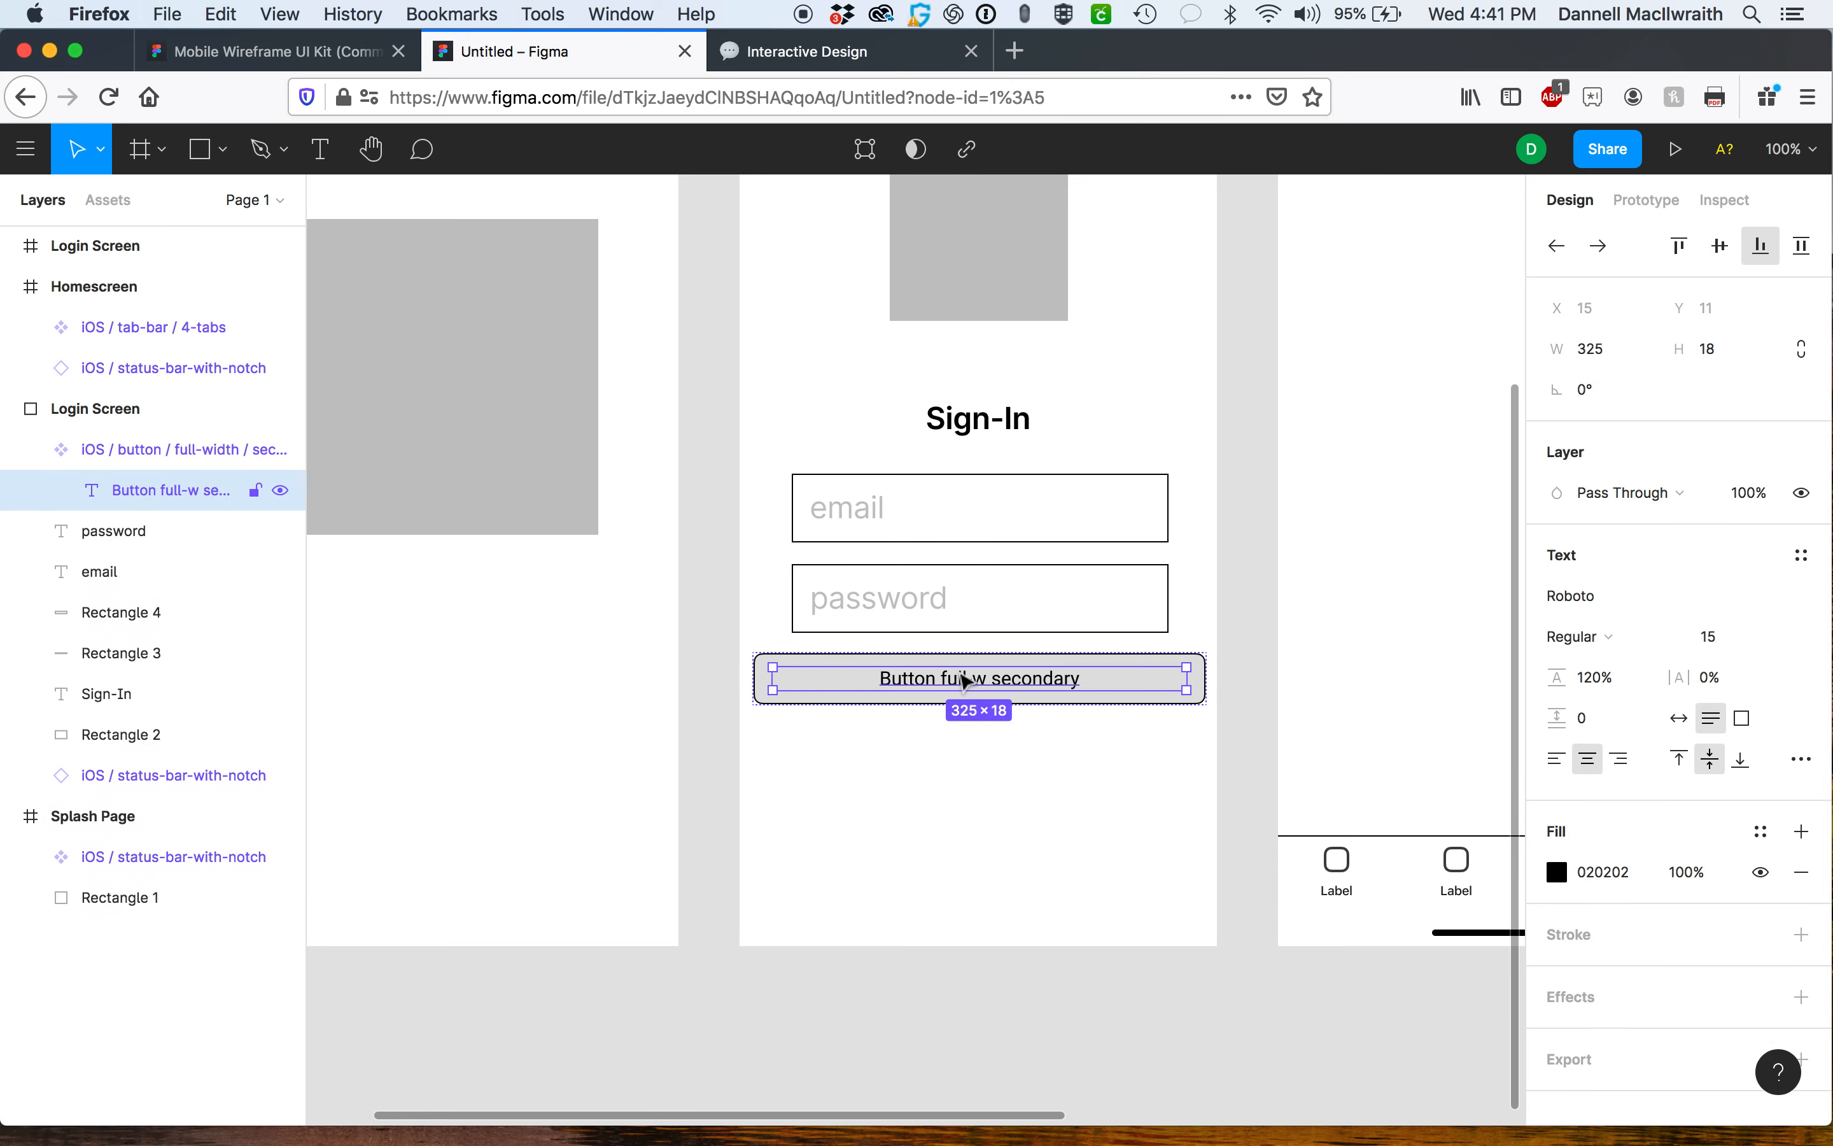
{"action": "double_click", "coordinate": [964, 679]}
{"action": "type", "text": "Submit"}
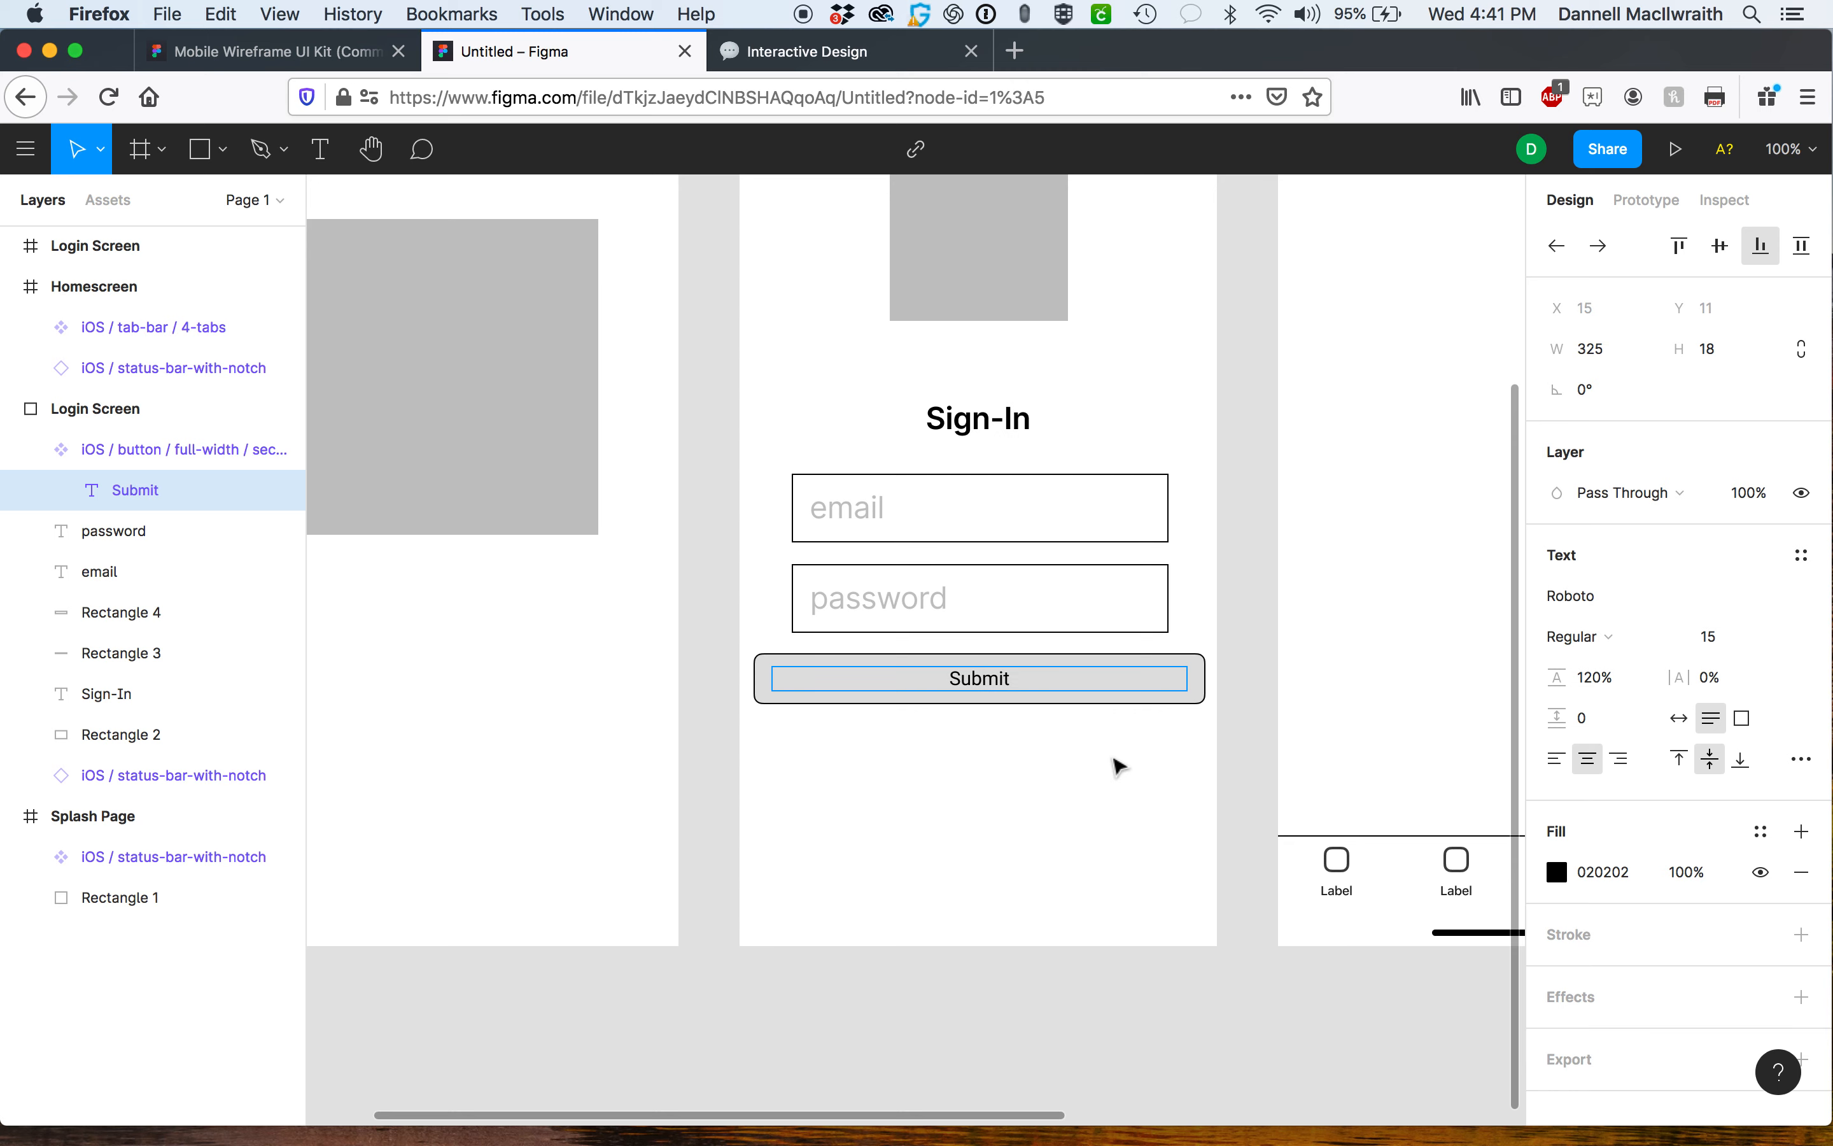
{"action": "key", "text": "Escape"}
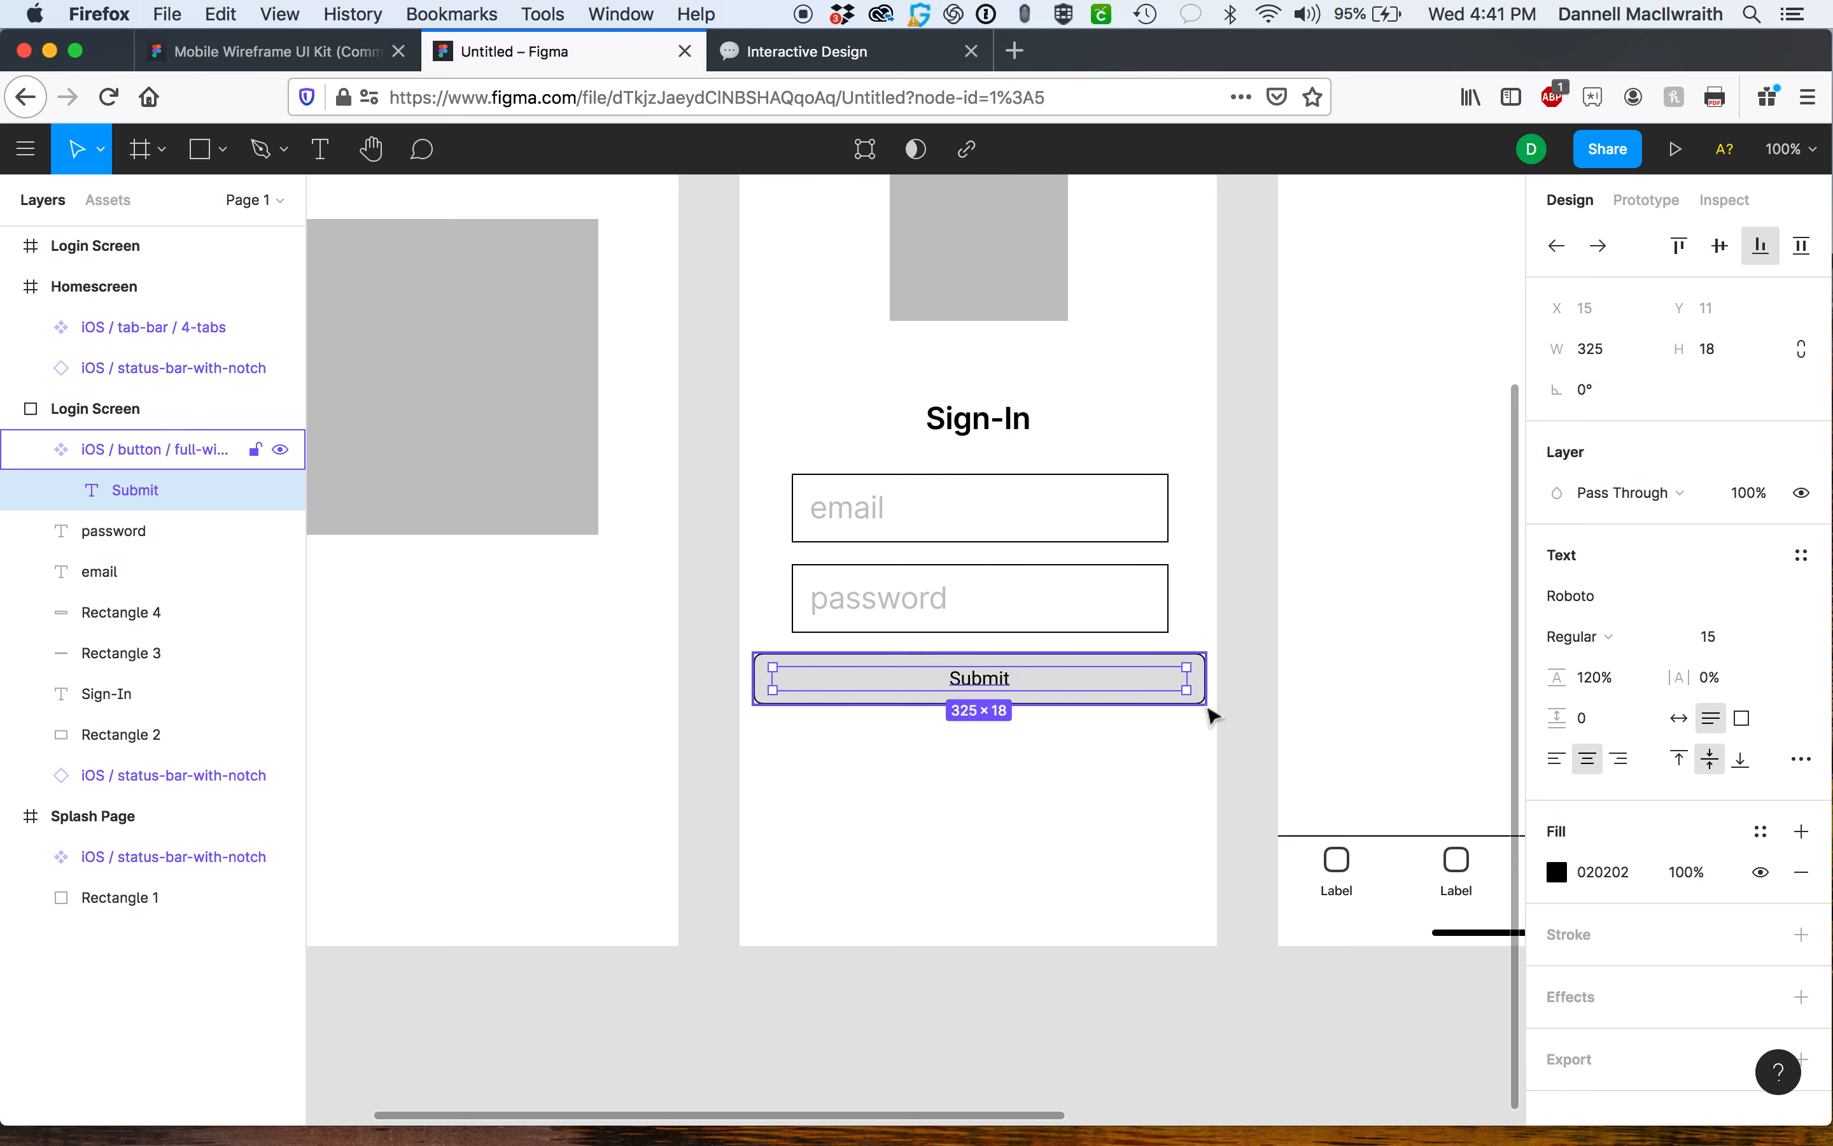
{"action": "key", "text": "Escape"}
Resize the Submit button's height to about 47 and move it to align with the fields.
{"action": "left_click", "coordinate": [1202, 701]}
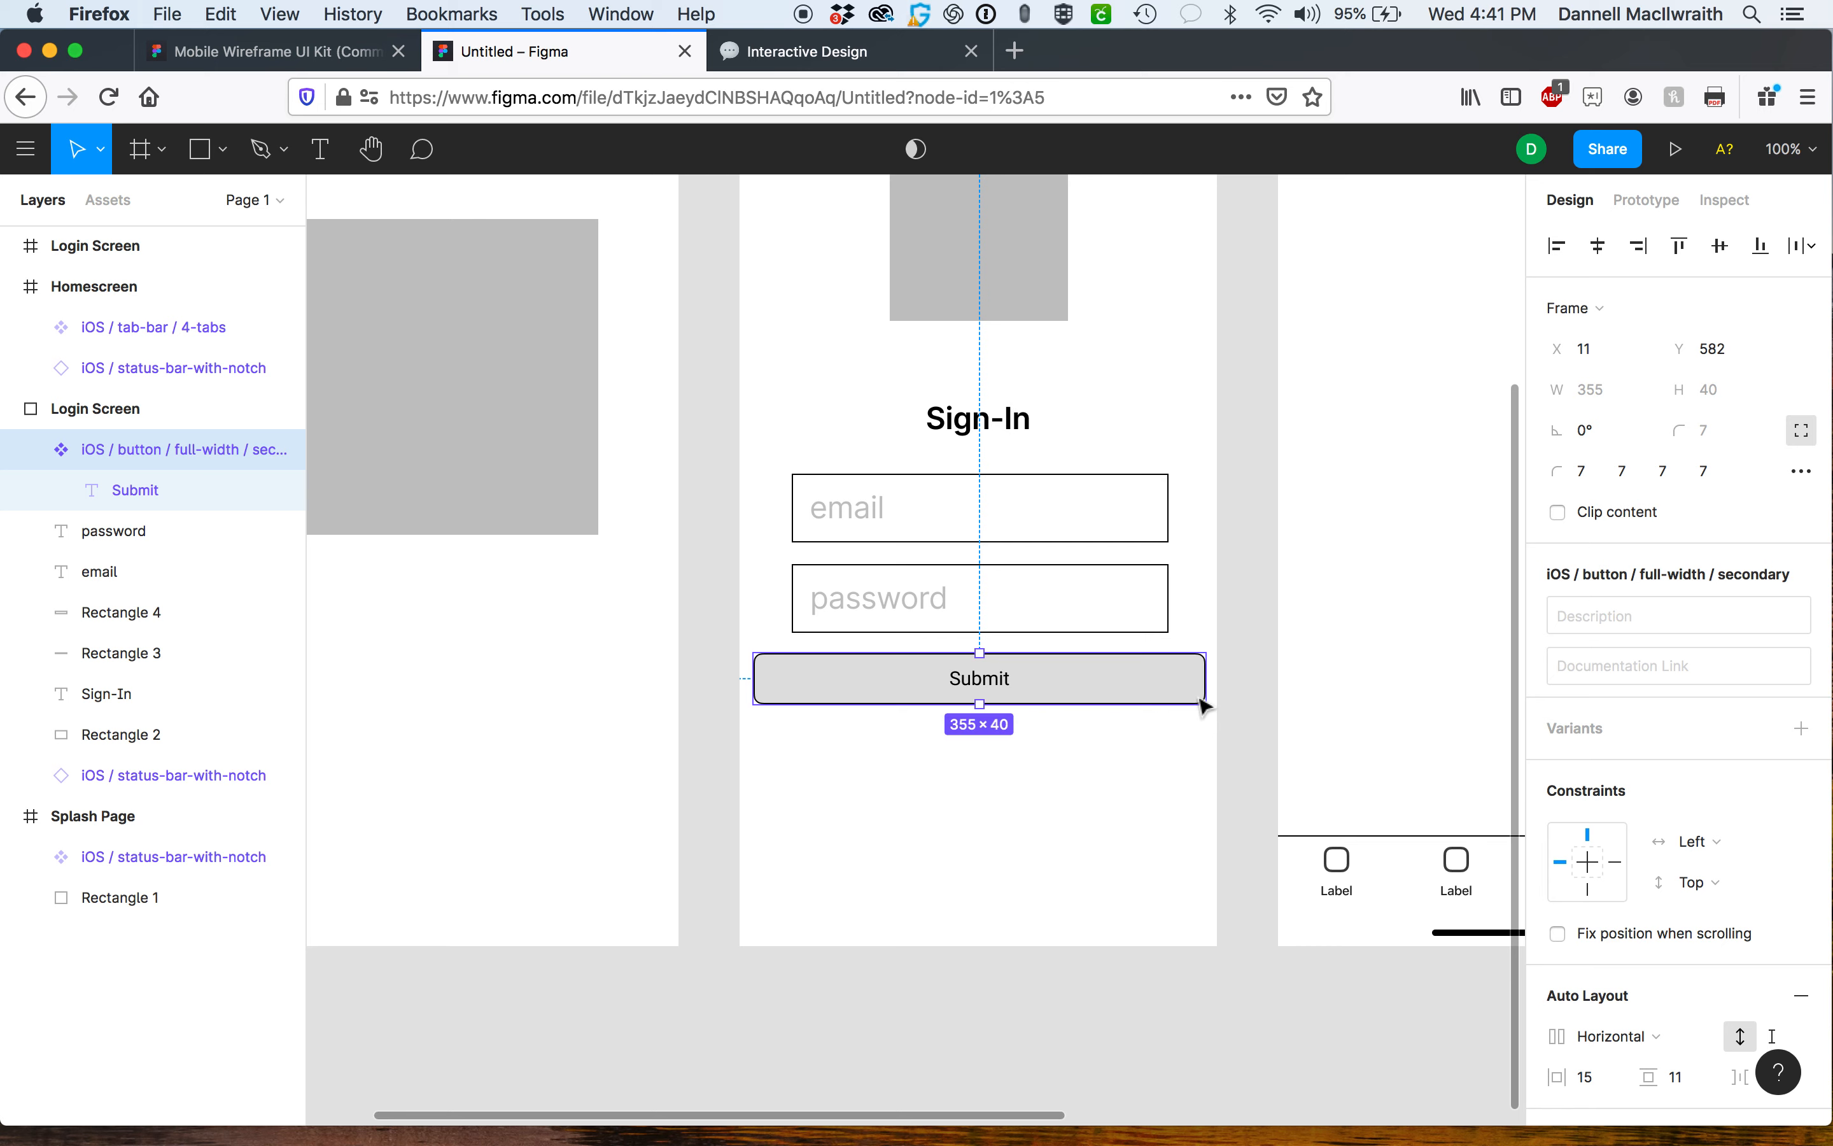
{"action": "left_click", "coordinate": [1199, 698]}
{"action": "left_click", "coordinate": [1199, 698]}
{"action": "left_click", "coordinate": [967, 729]}
{"action": "left_click", "coordinate": [856, 677]}
{"action": "scroll", "coordinate": [1172, 621], "scroll_direction": "right", "scroll_amount": 2}
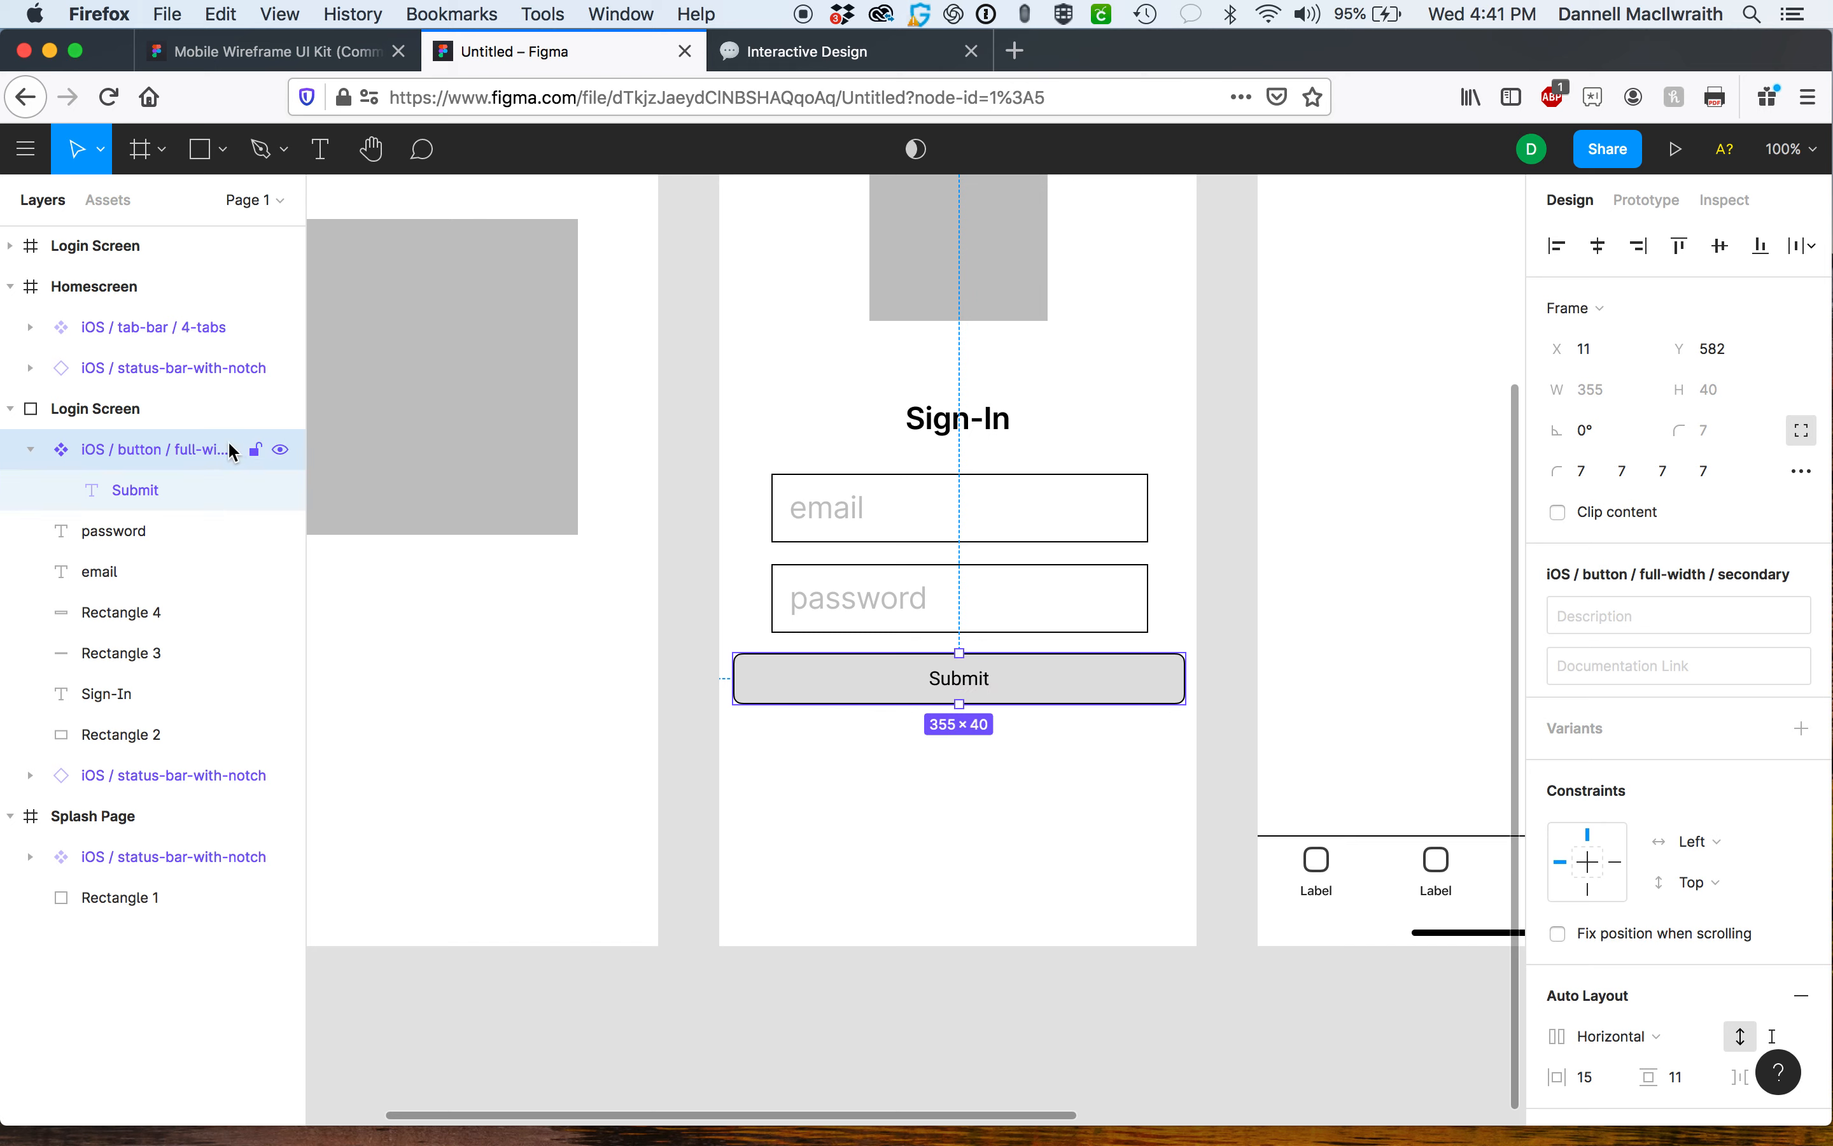
{"action": "mouse_move", "coordinate": [960, 653]}
{"action": "left_mouse_down"}
{"action": "mouse_move", "coordinate": [959, 685]}
{"action": "mouse_move", "coordinate": [955, 645]}
{"action": "left_mouse_up"}
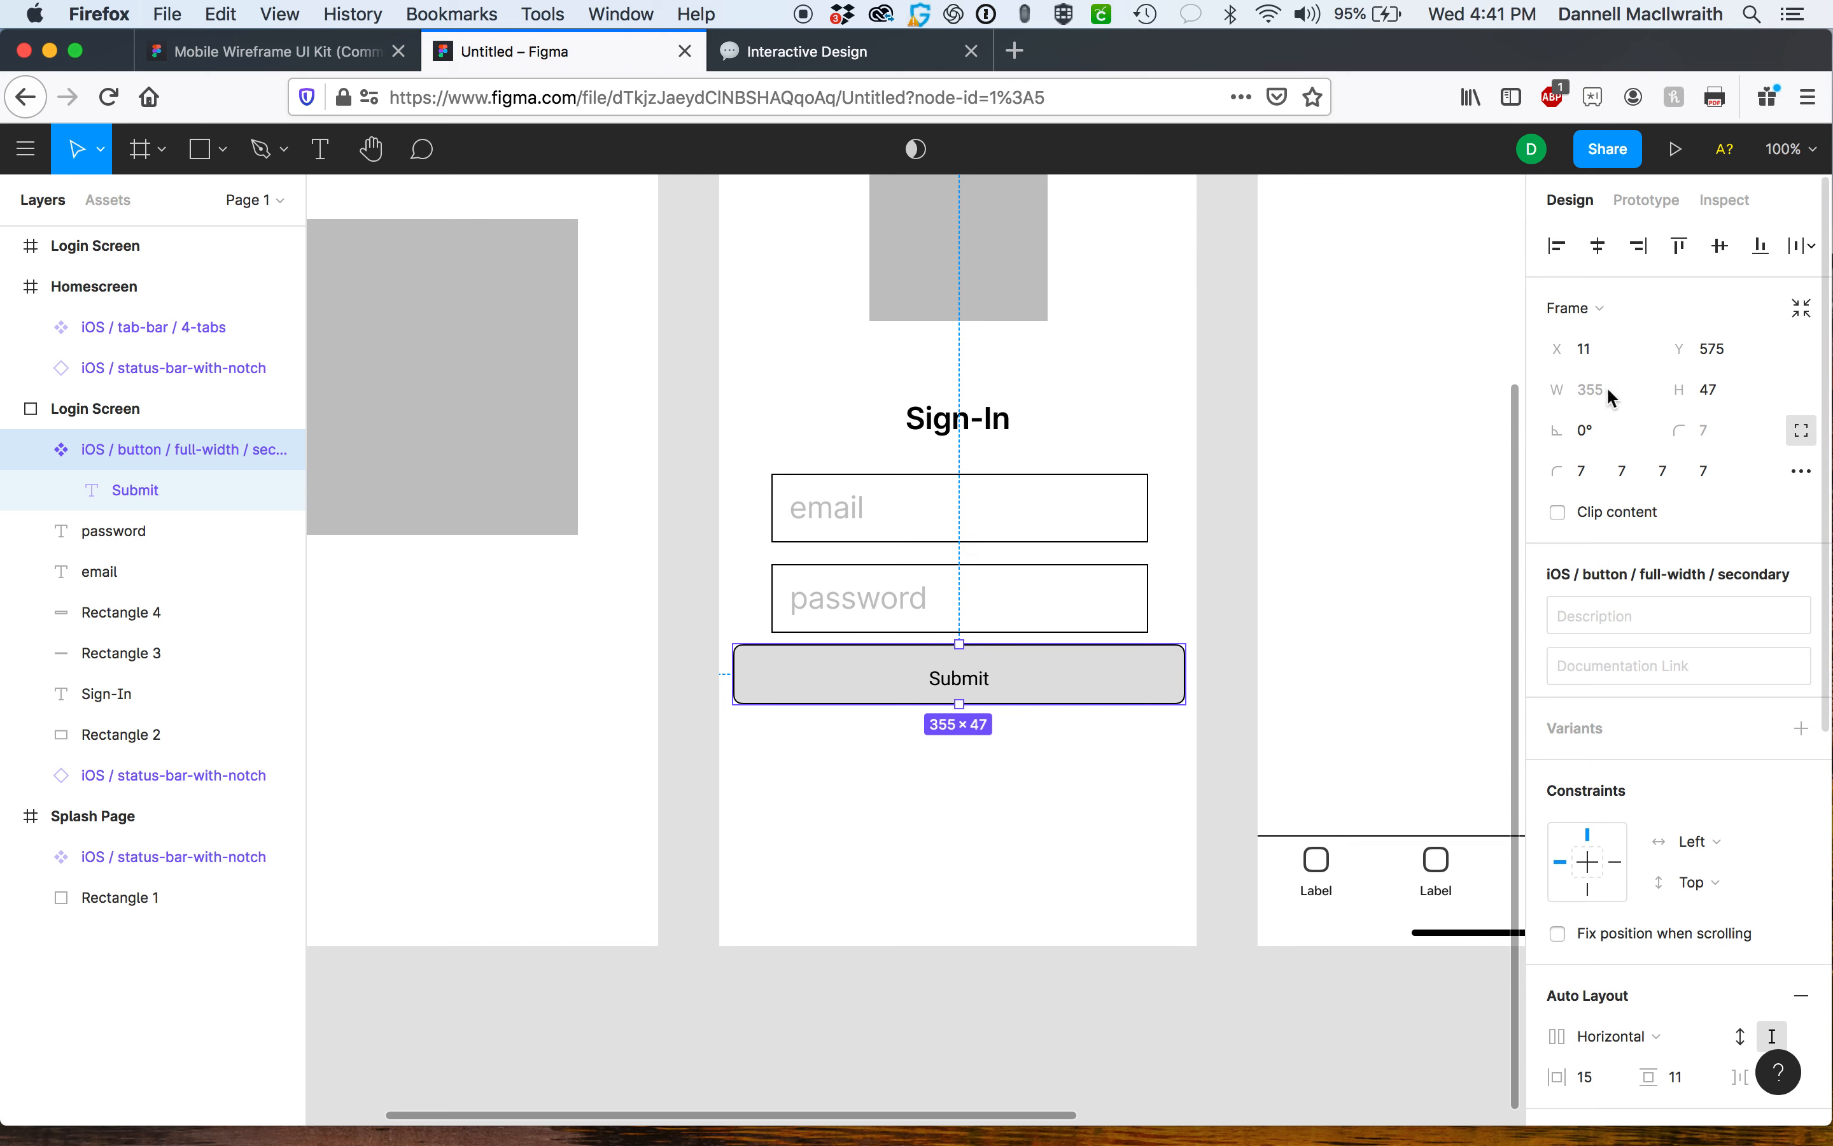
{"action": "left_click", "coordinate": [1804, 430]}
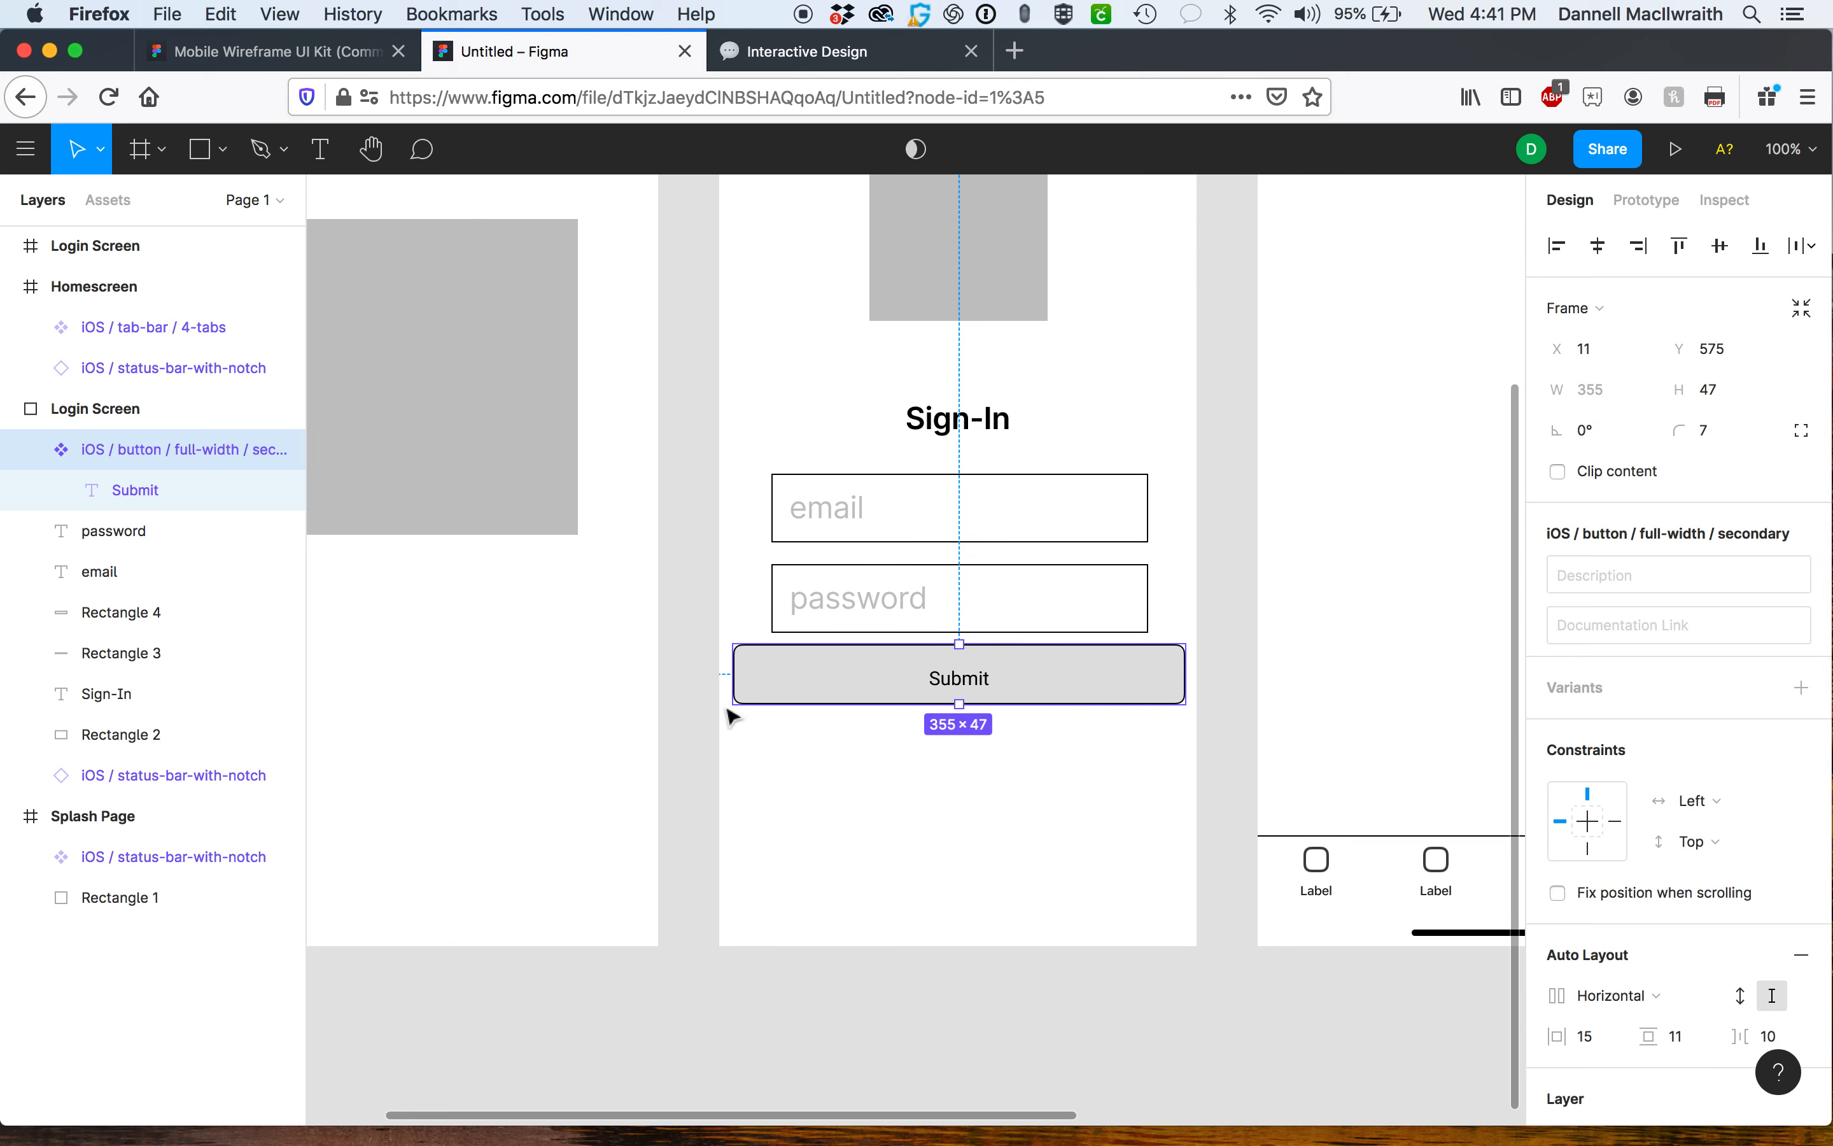
{"action": "left_click_drag", "start_coordinate": [737, 705], "coordinate": [776, 707]}
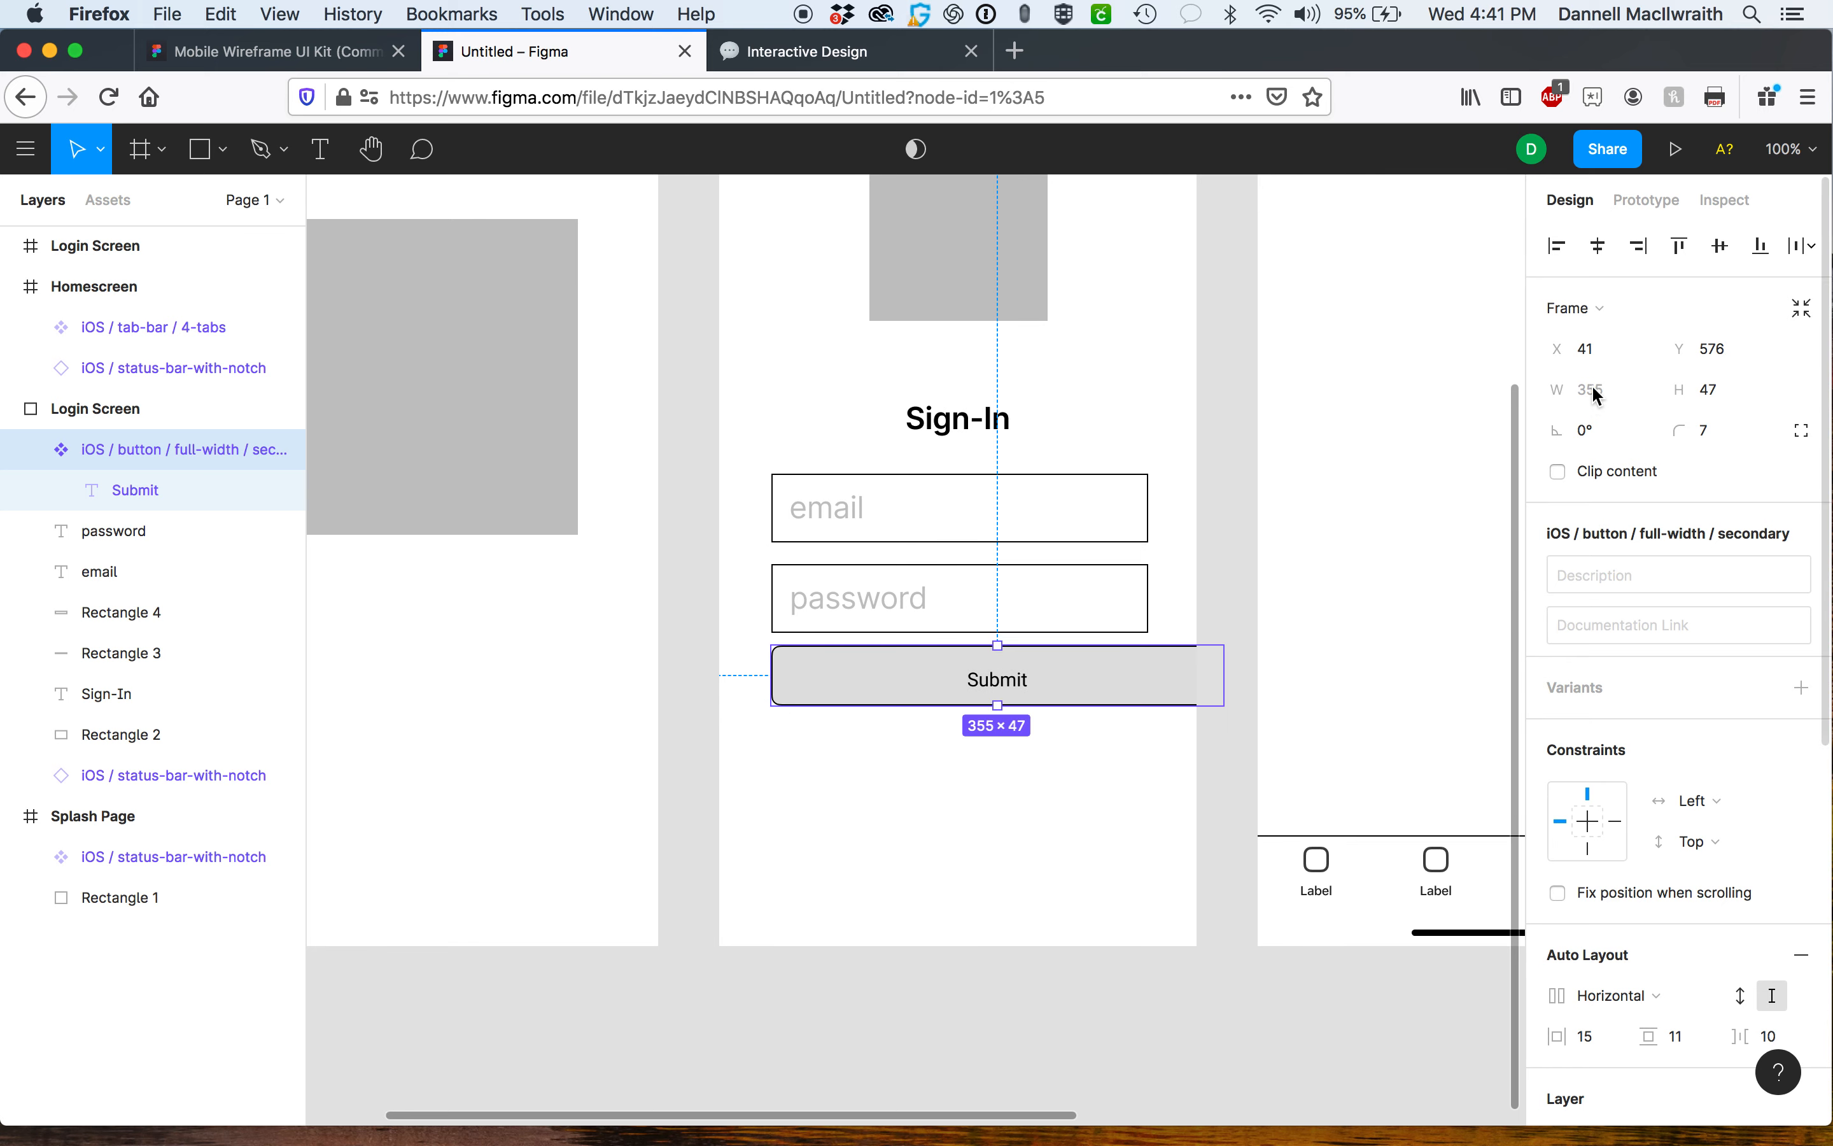
Nudge the Submit button slightly left beneath the email and password fields.
{"action": "double_click", "coordinate": [163, 454]}
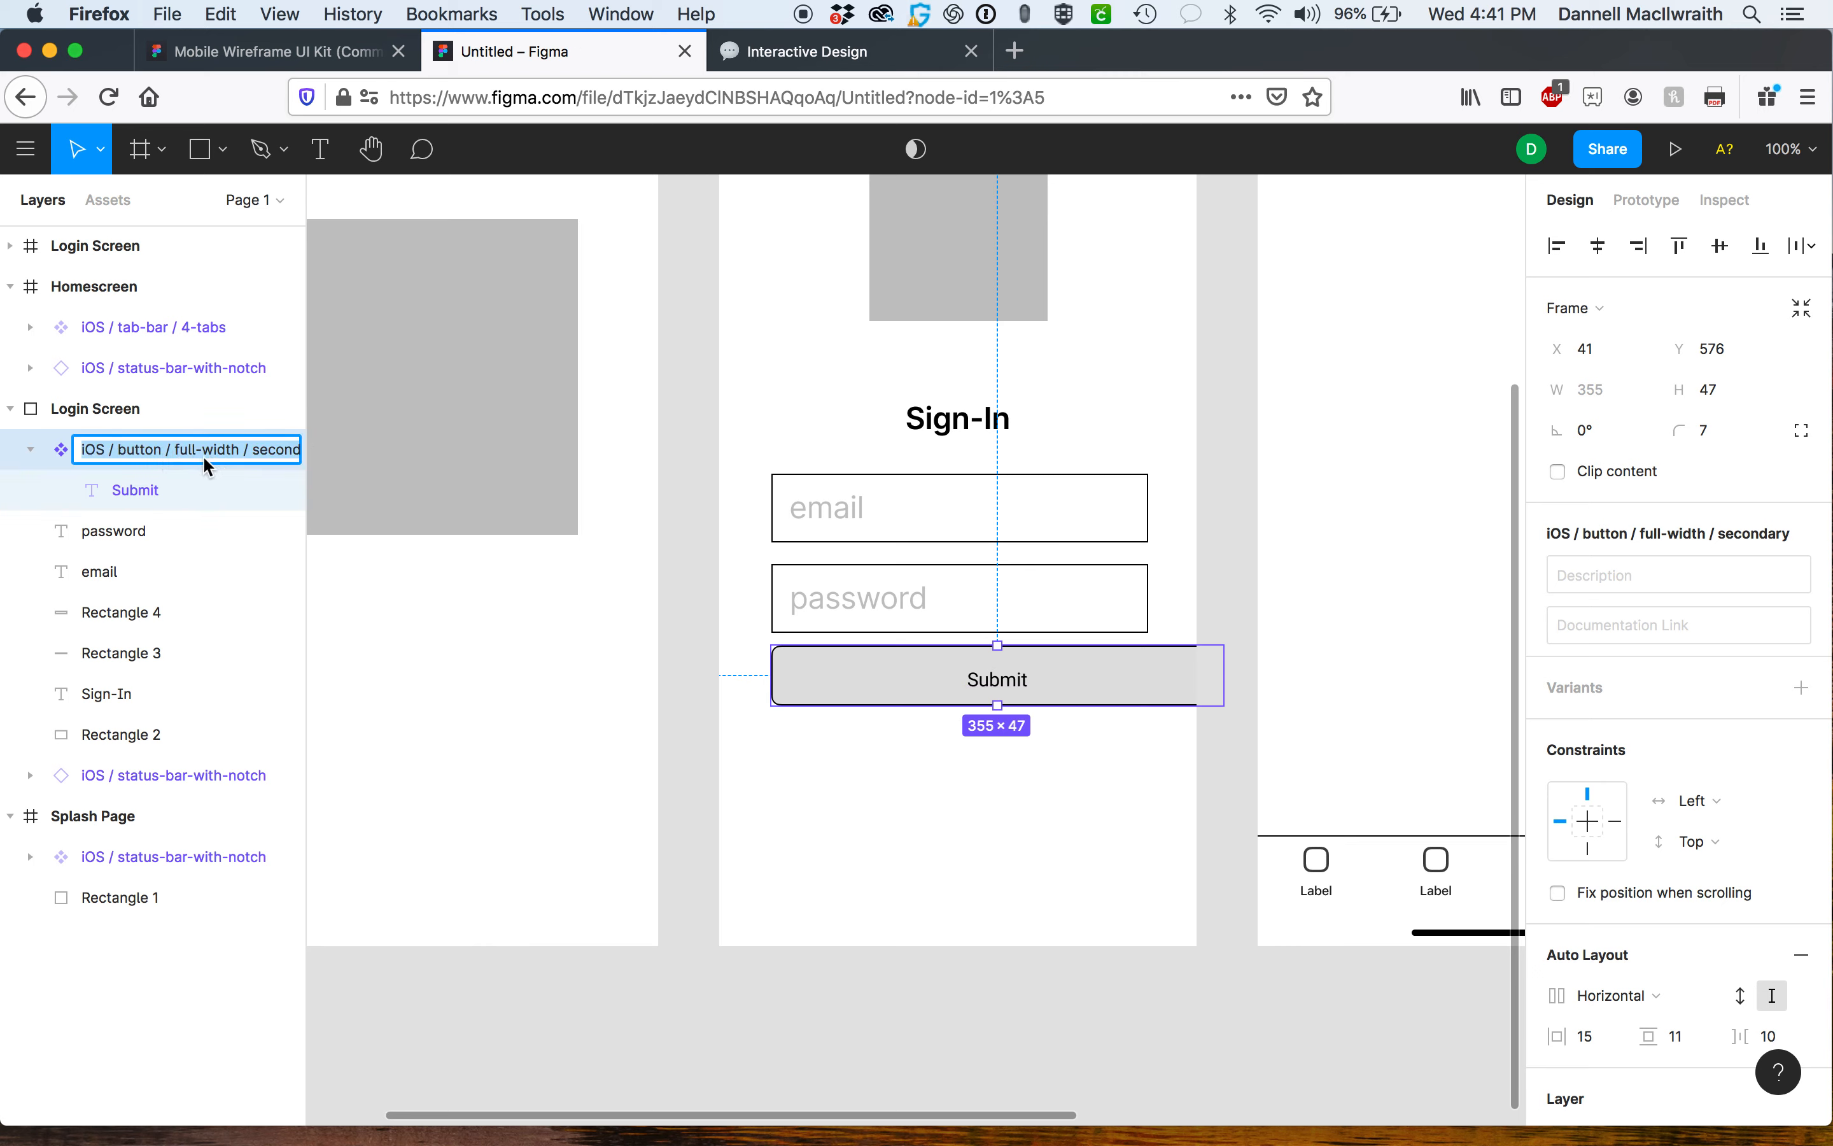
{"action": "key", "text": "Return"}
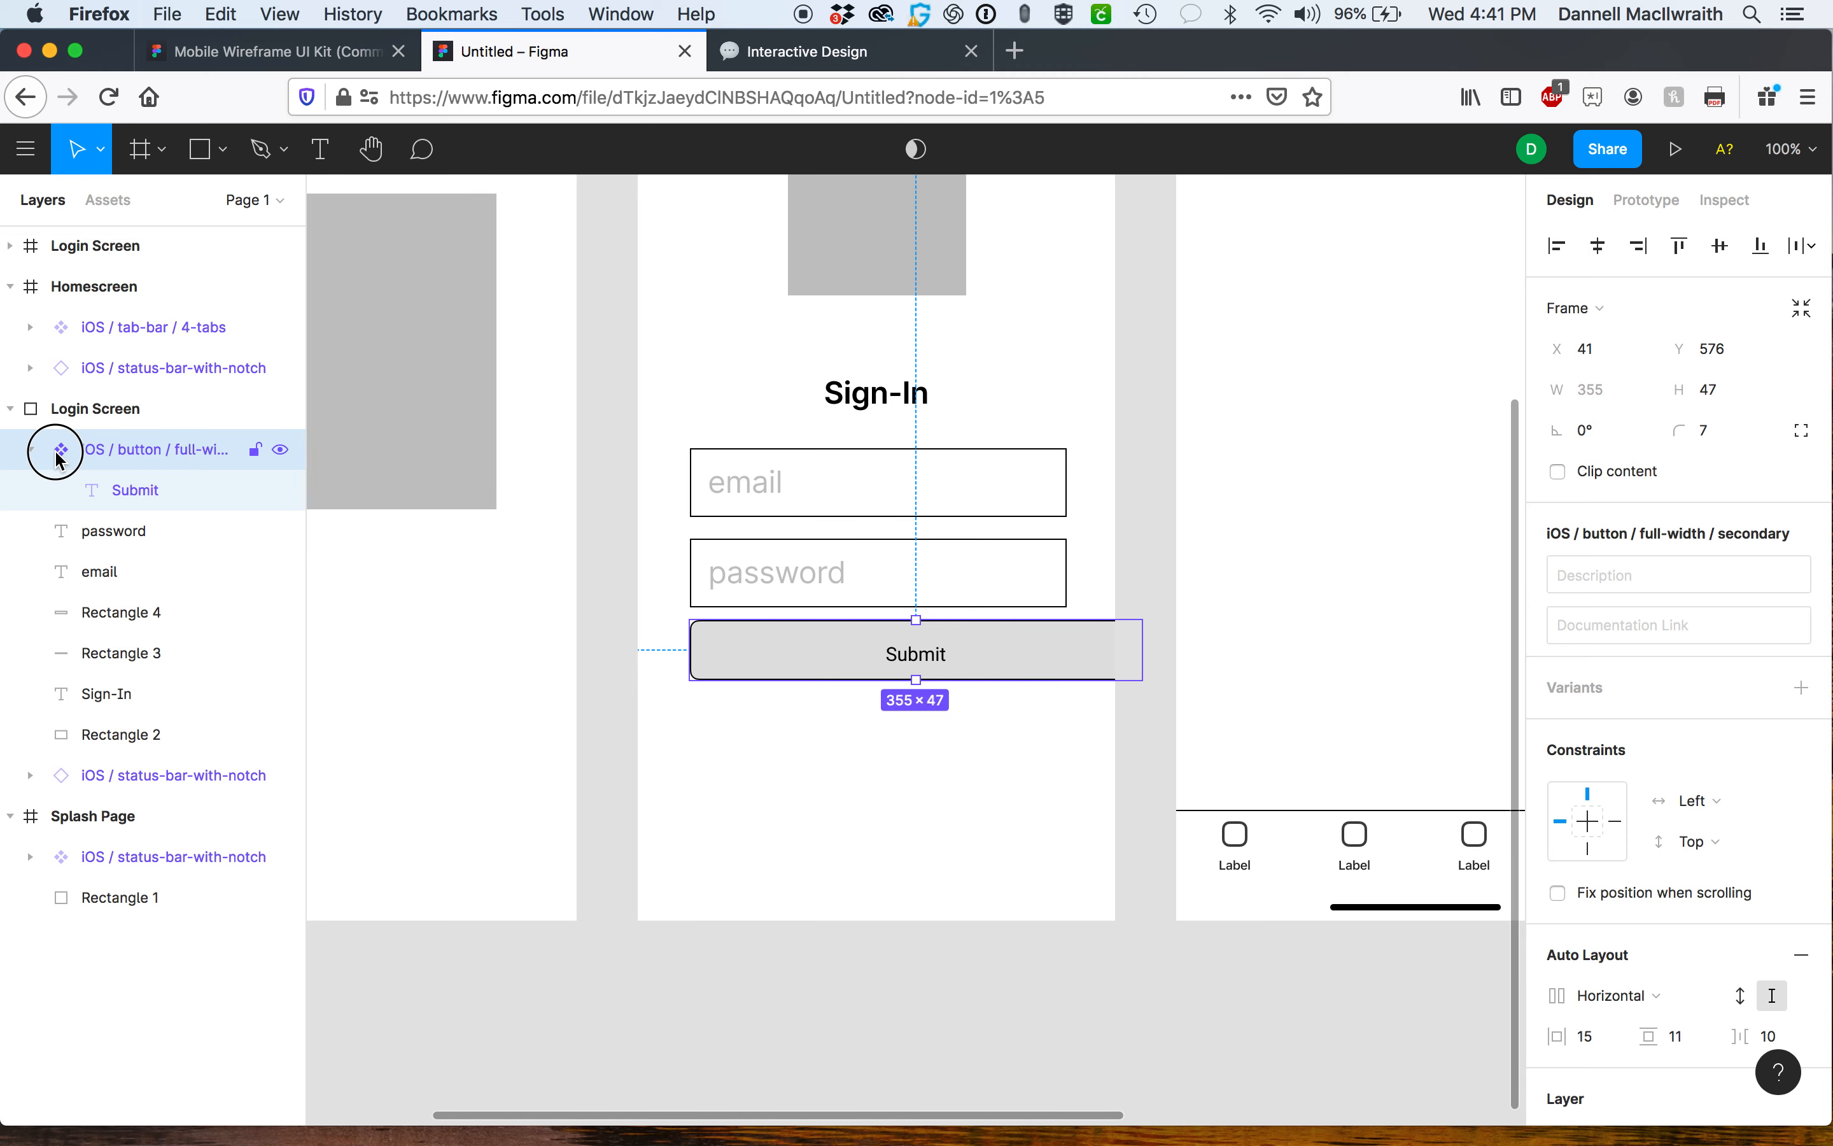
{"action": "mouse_move", "coordinate": [849, 653]}
{"action": "left_mouse_down"}
{"action": "mouse_move", "coordinate": [809, 661]}
{"action": "mouse_move", "coordinate": [824, 659]}
{"action": "left_mouse_up"}
{"action": "left_click", "coordinate": [940, 773]}
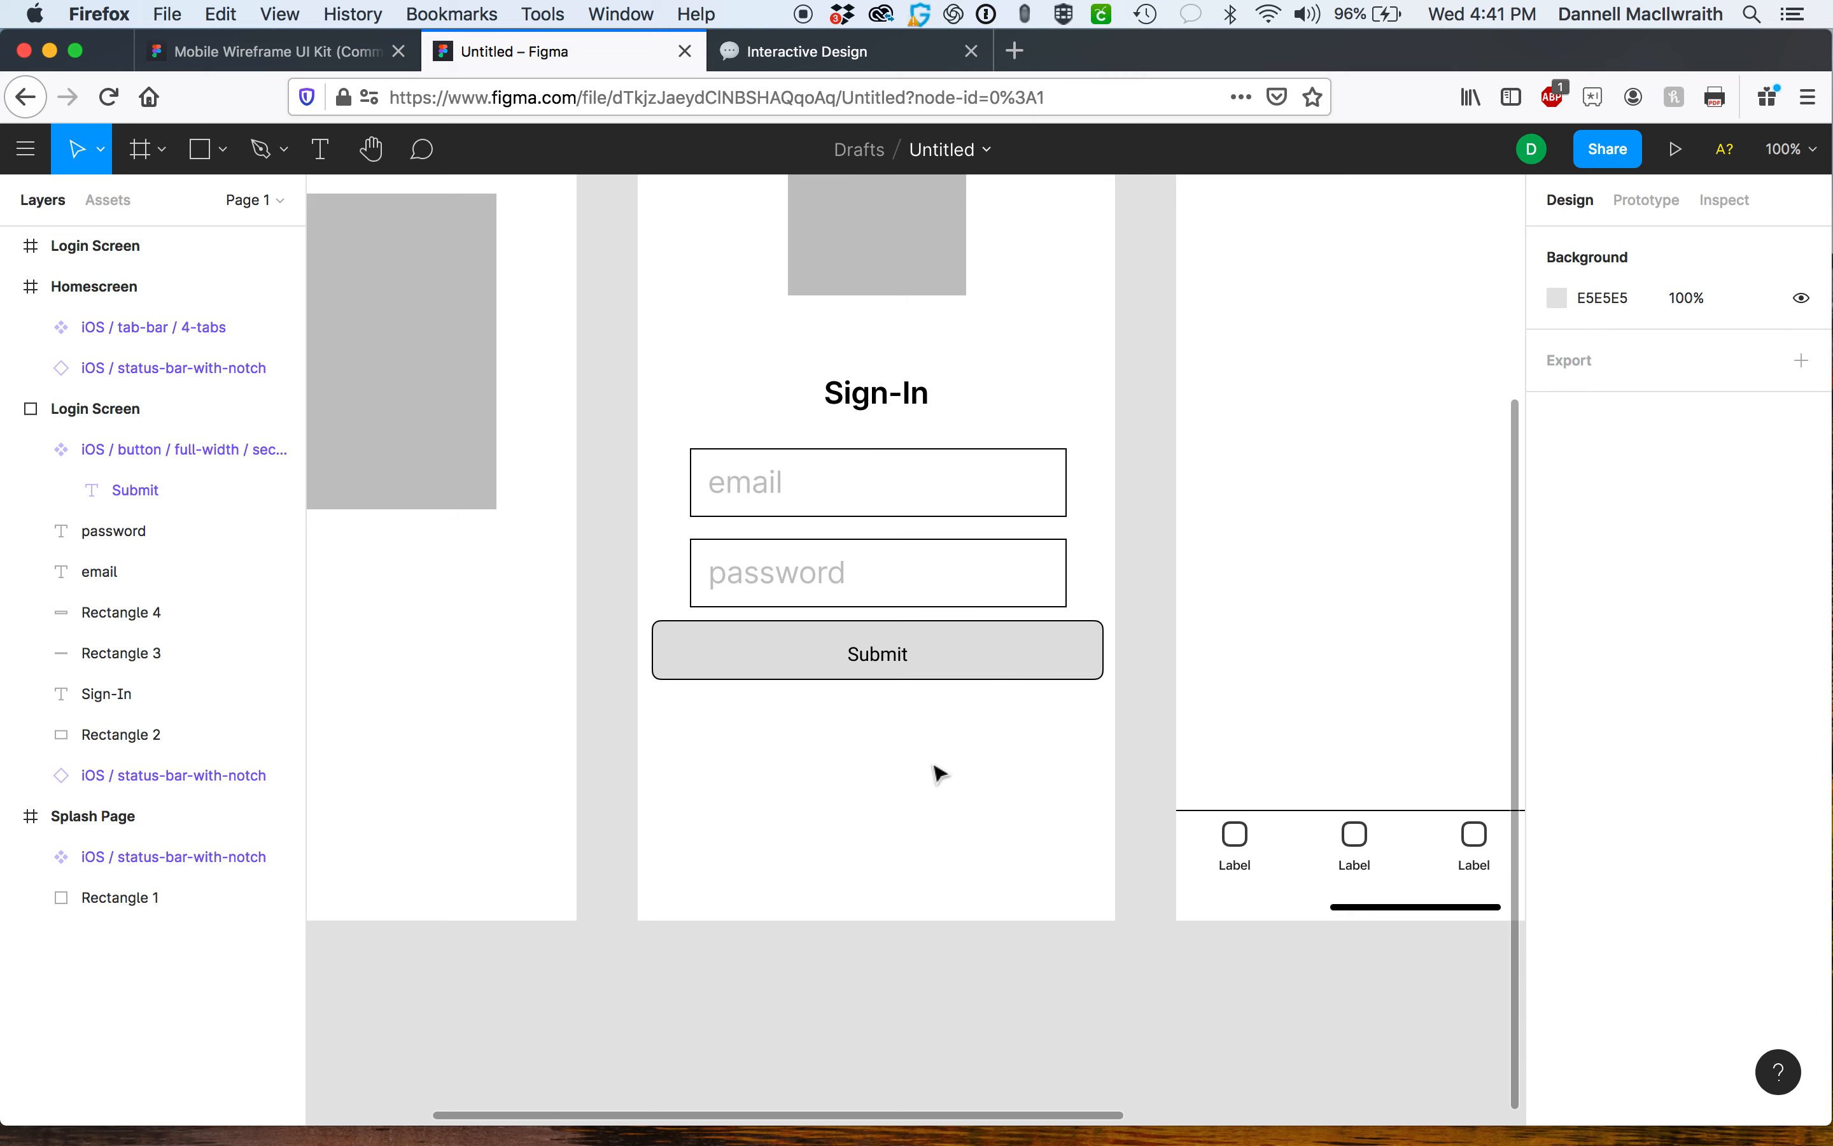
Survey the mockup frames and browse the wireframe kit's component pages before returning to the design file.
{"action": "key", "text": "minus"}
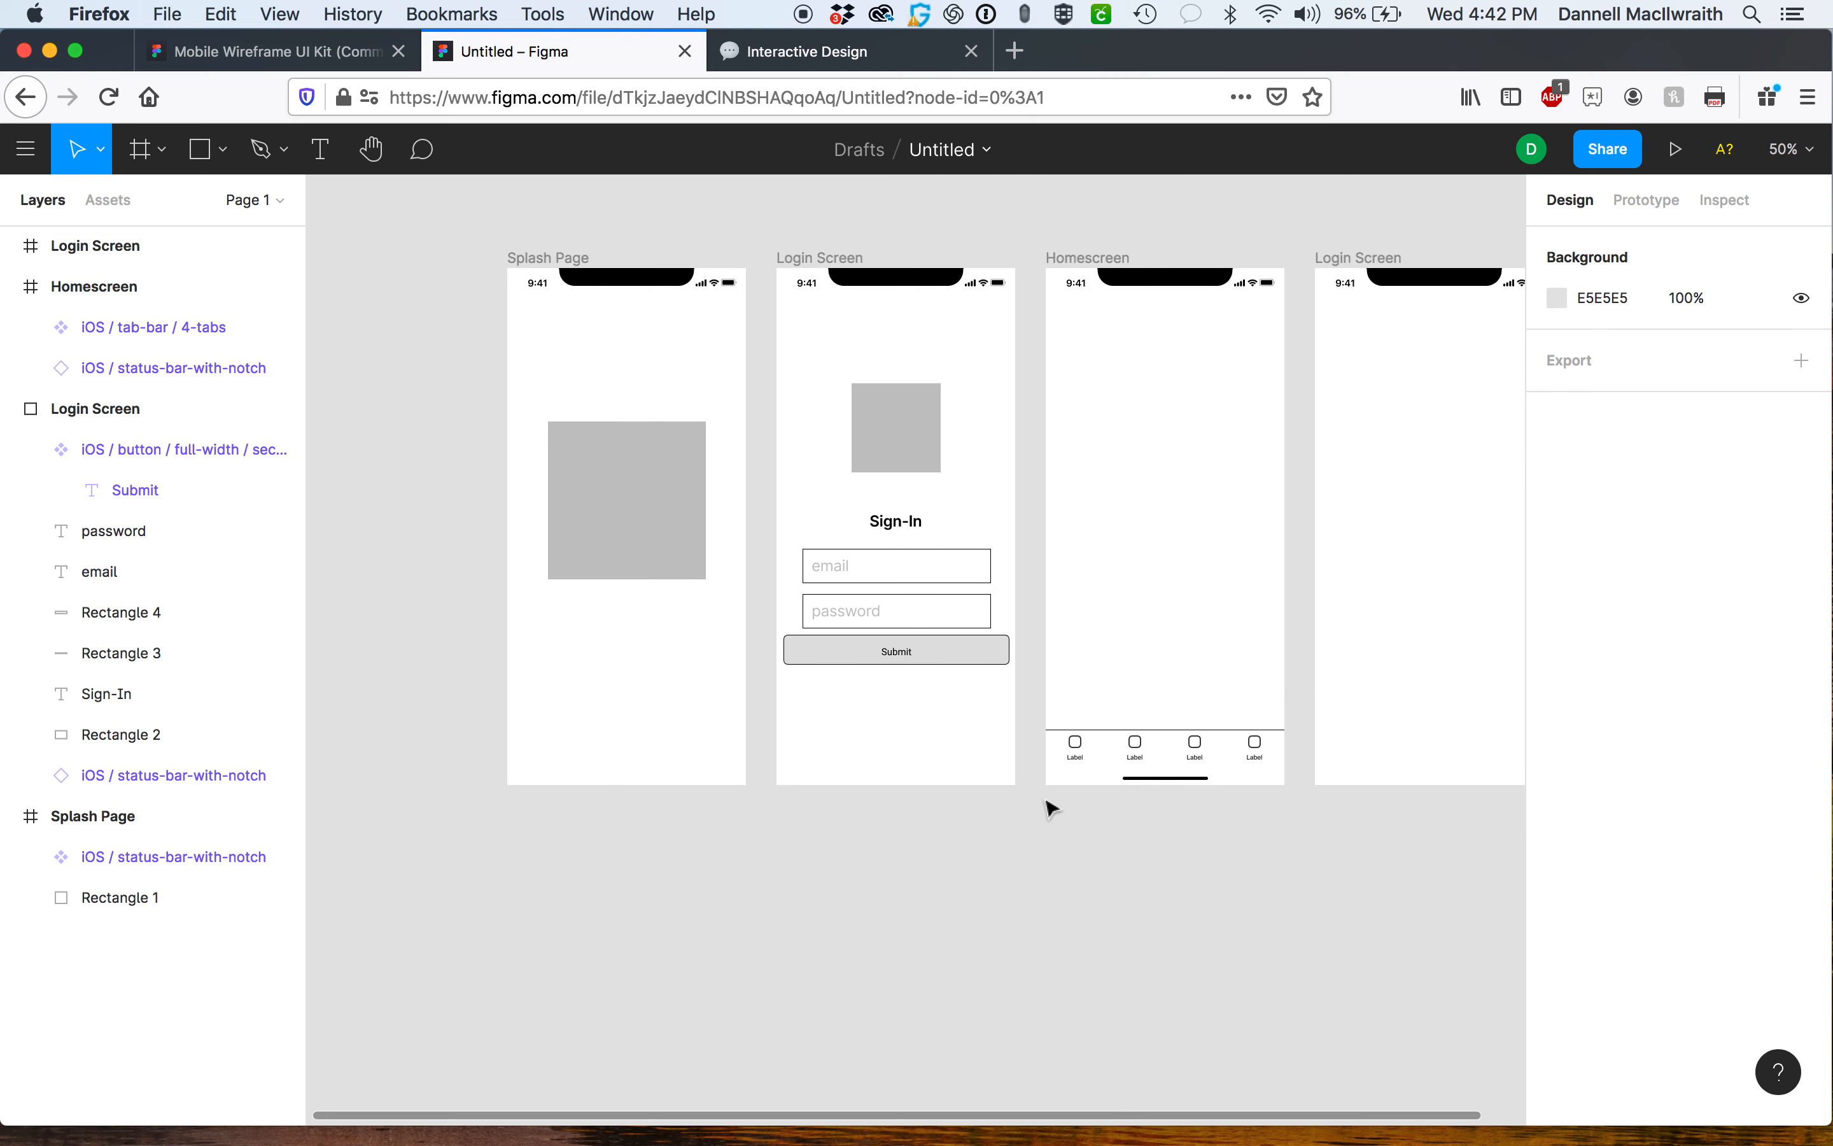
{"action": "scroll", "coordinate": [1052, 809], "scroll_direction": "right", "scroll_amount": 2}
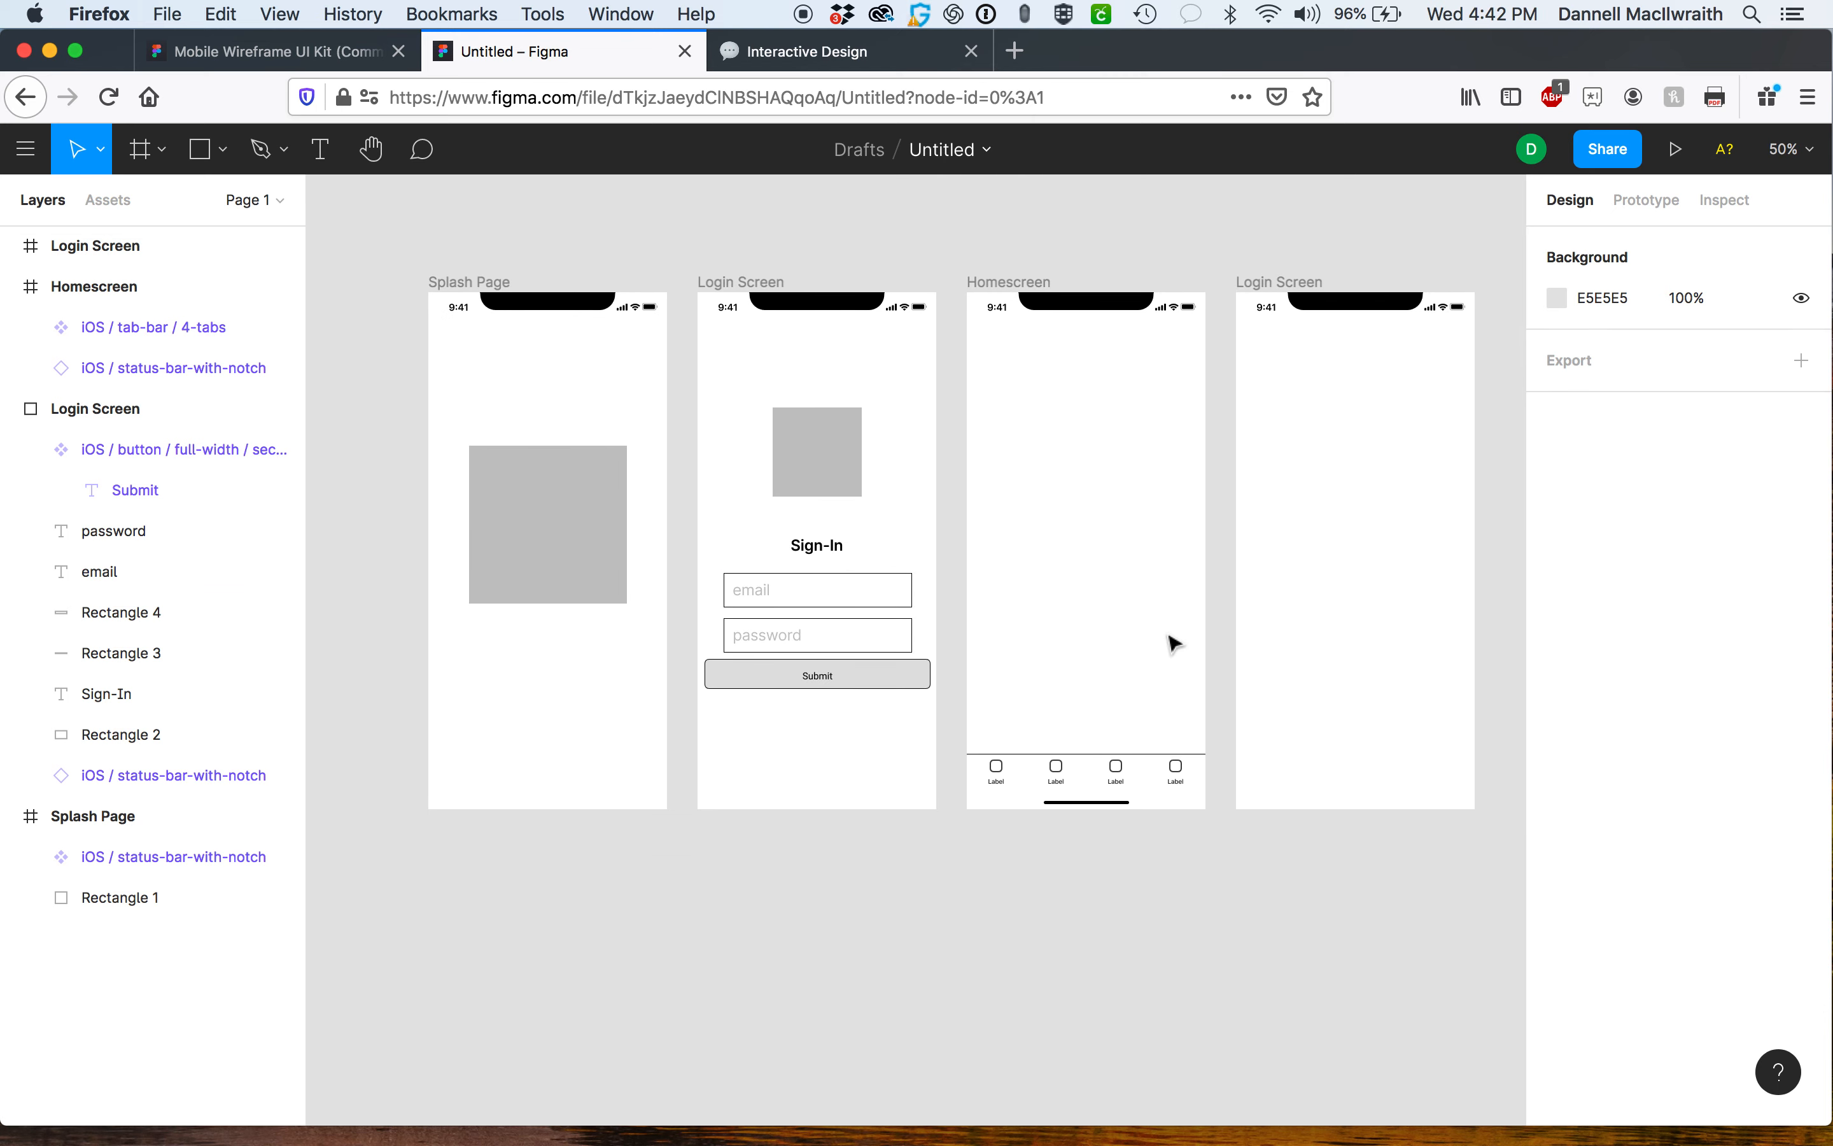
{"action": "scroll", "coordinate": [1174, 644], "scroll_direction": "right", "scroll_amount": 2}
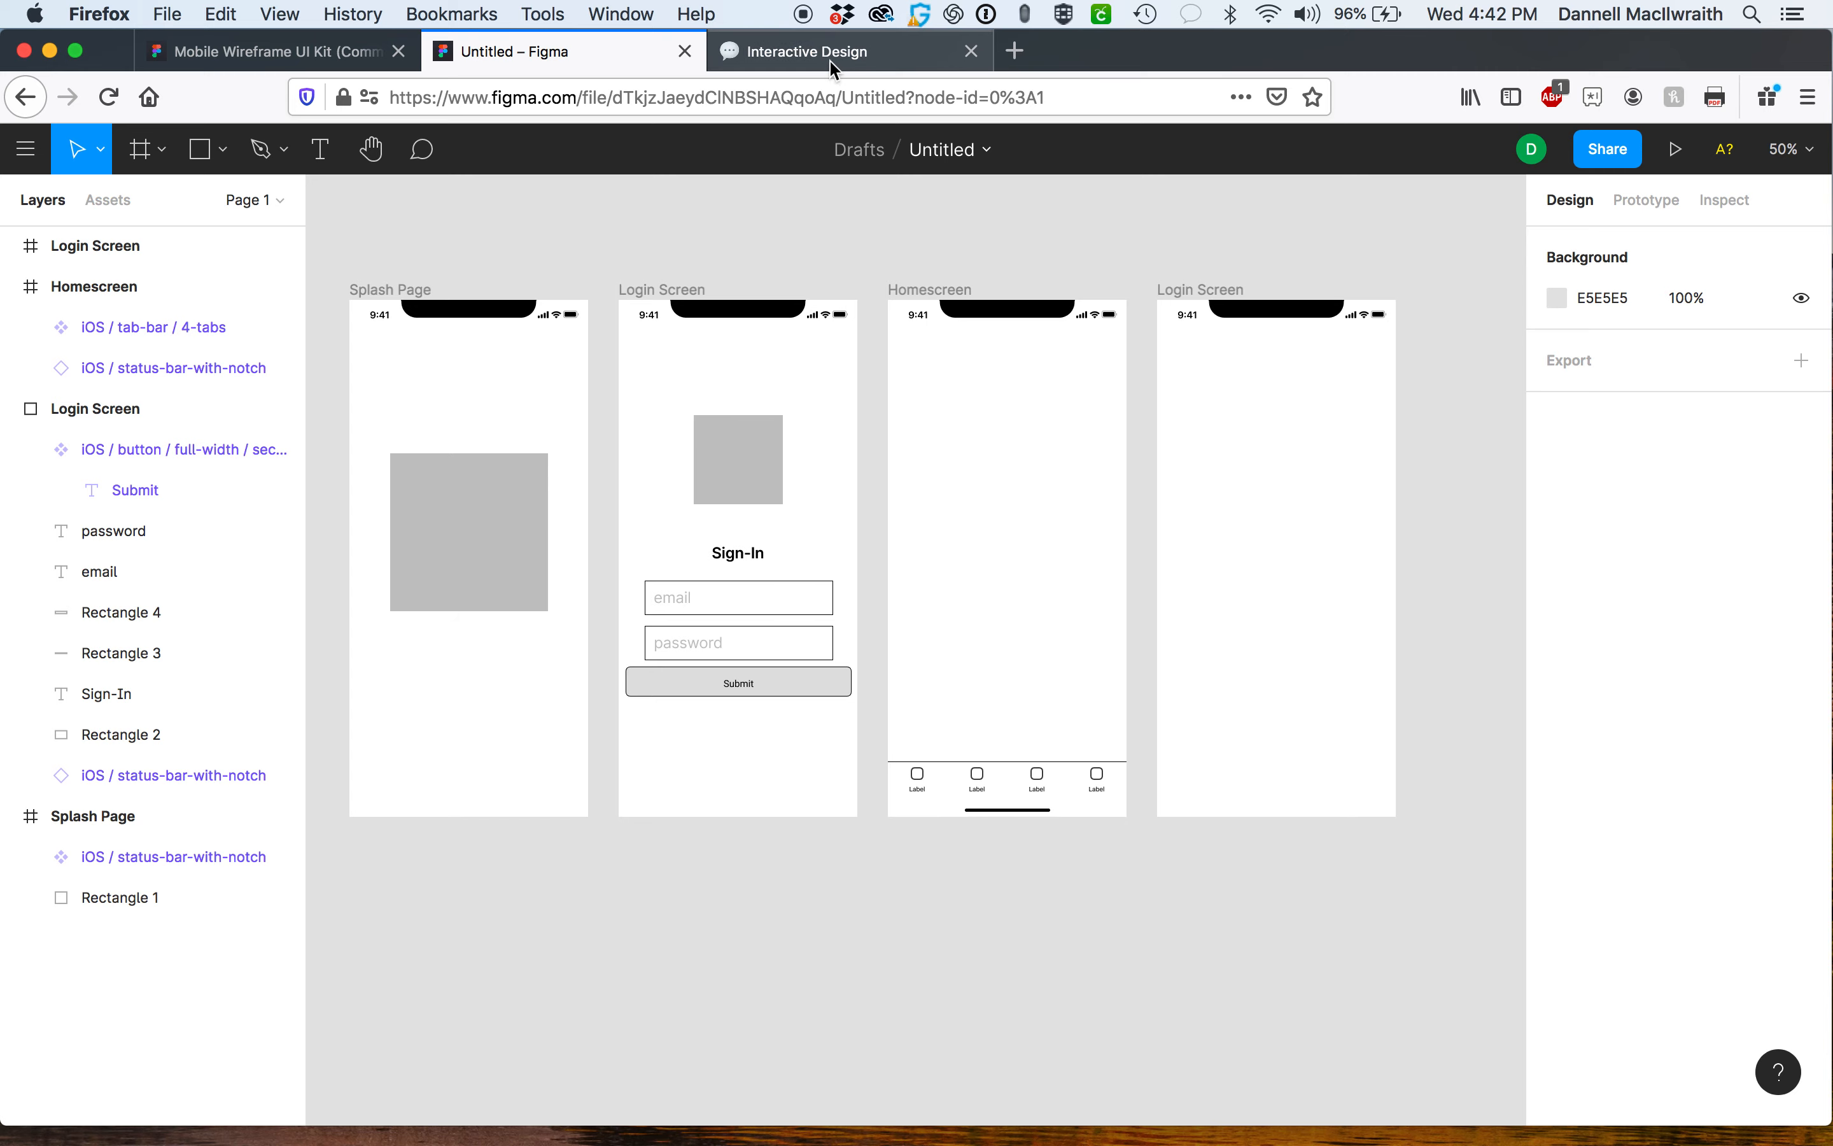
{"action": "left_click", "coordinate": [286, 64]}
{"action": "scroll", "coordinate": [1061, 506], "scroll_direction": "right", "scroll_amount": 10}
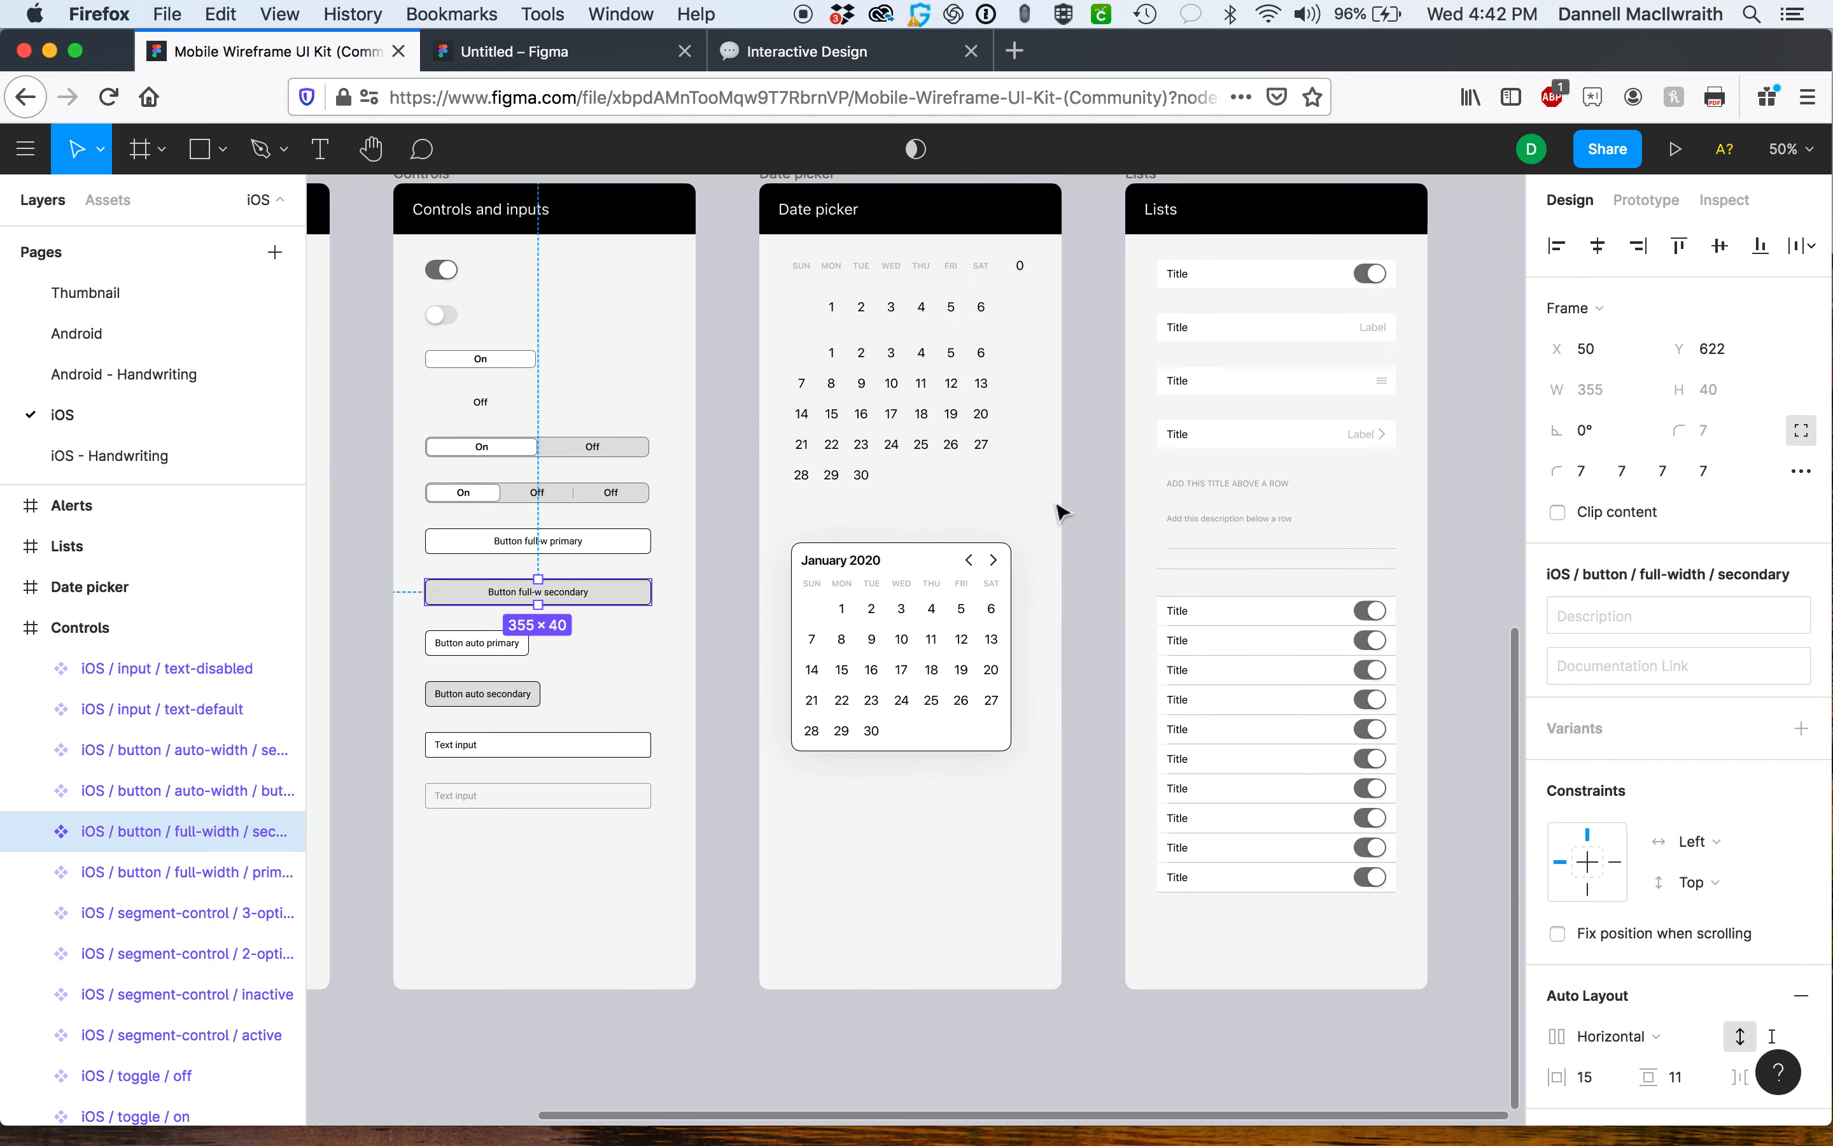
{"action": "scroll", "coordinate": [1060, 509], "scroll_direction": "up", "scroll_amount": 7}
{"action": "scroll", "coordinate": [1061, 512], "scroll_direction": "left", "scroll_amount": 12}
{"action": "scroll", "coordinate": [1061, 512], "scroll_direction": "up", "scroll_amount": 5}
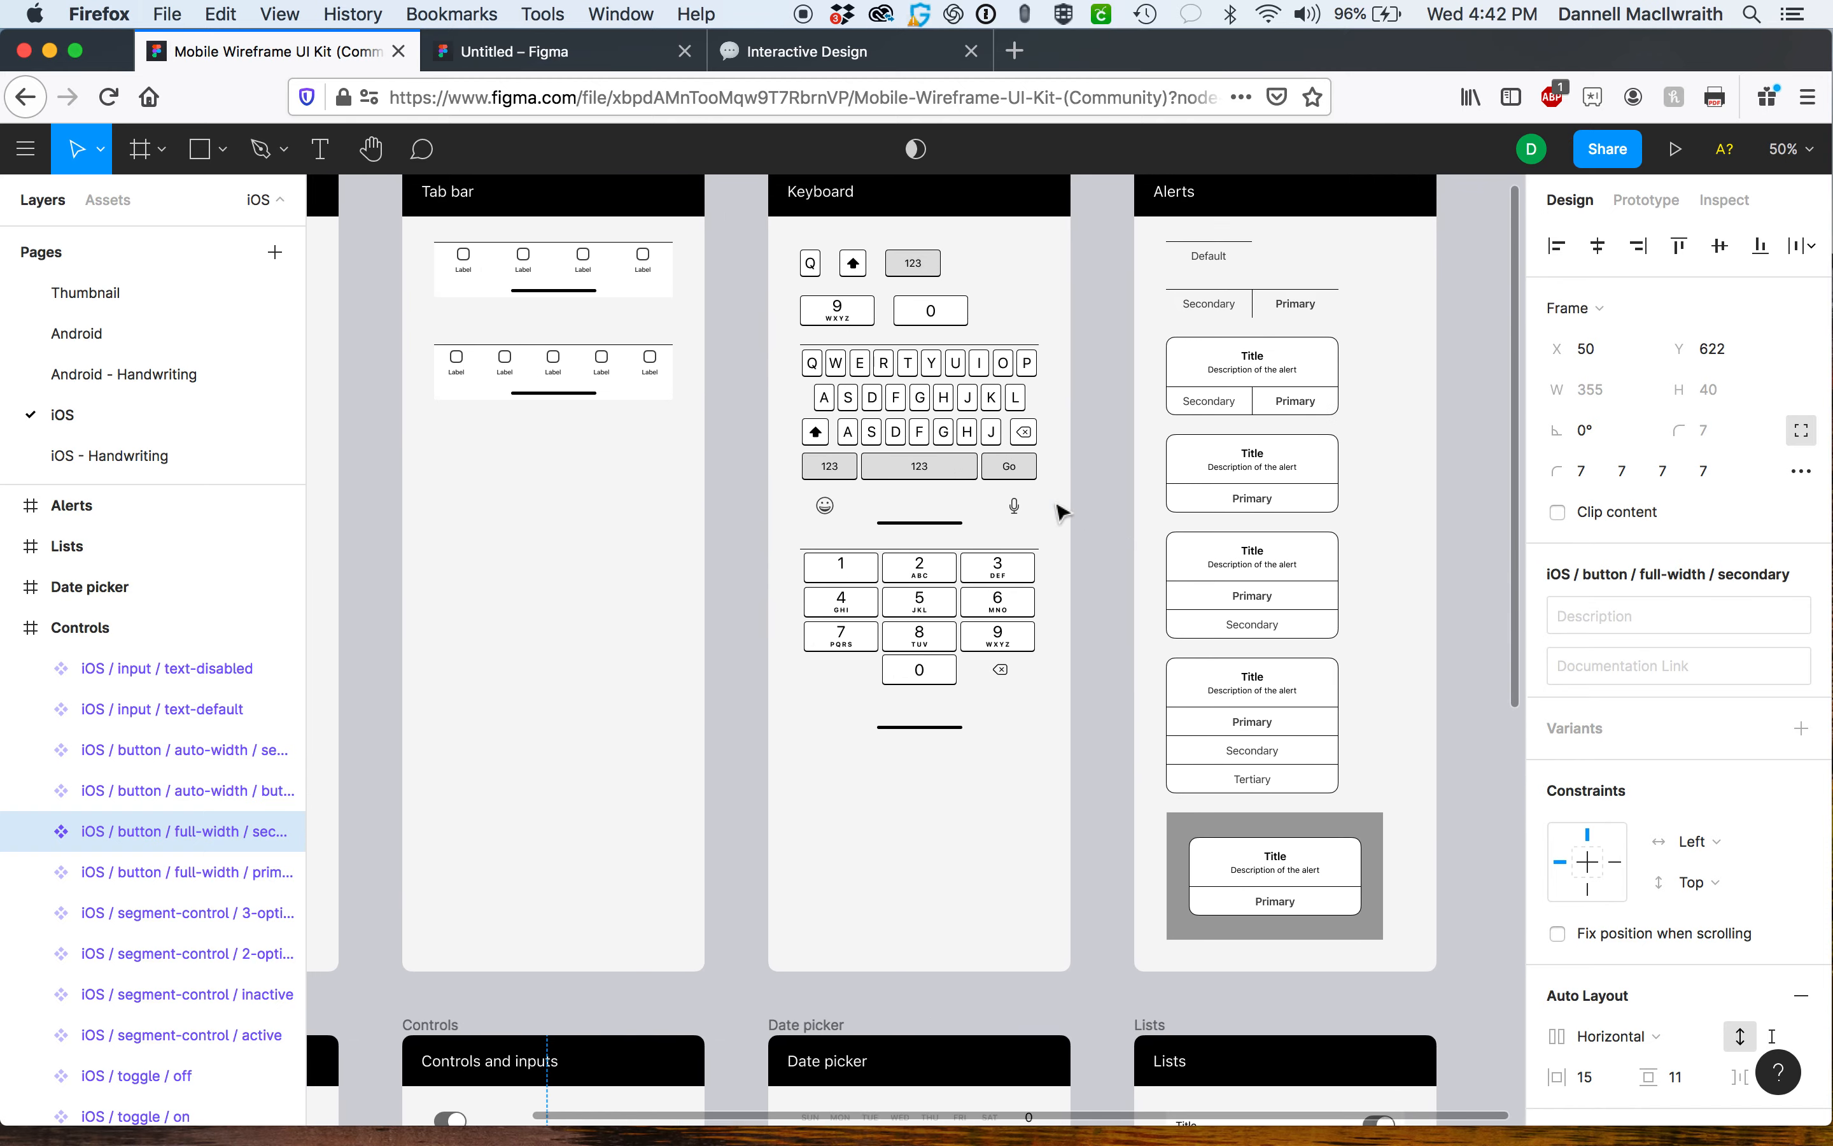
{"action": "scroll", "coordinate": [1063, 501], "scroll_direction": "down", "scroll_amount": 10}
{"action": "scroll", "coordinate": [1063, 496], "scroll_direction": "right", "scroll_amount": 10}
{"action": "scroll", "coordinate": [1063, 496], "scroll_direction": "down", "scroll_amount": 4}
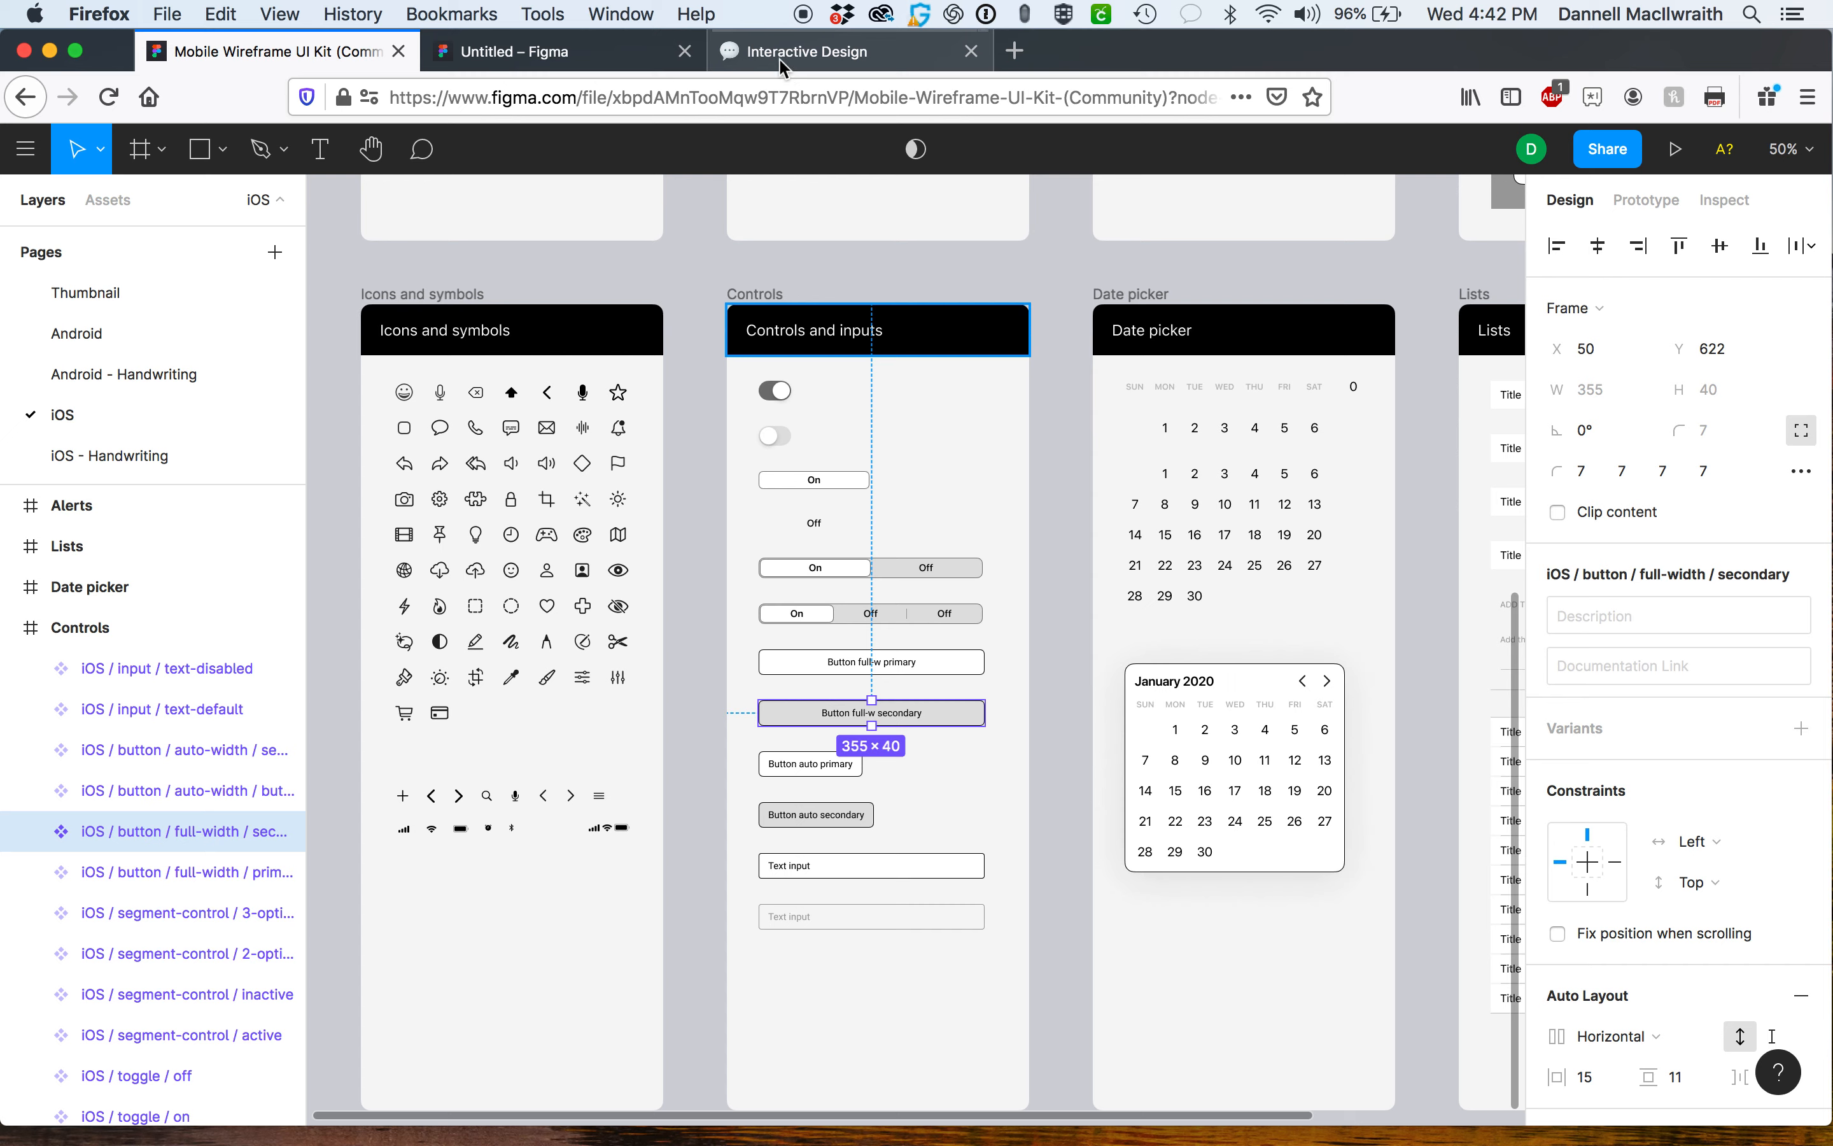
{"action": "left_click", "coordinate": [606, 55]}
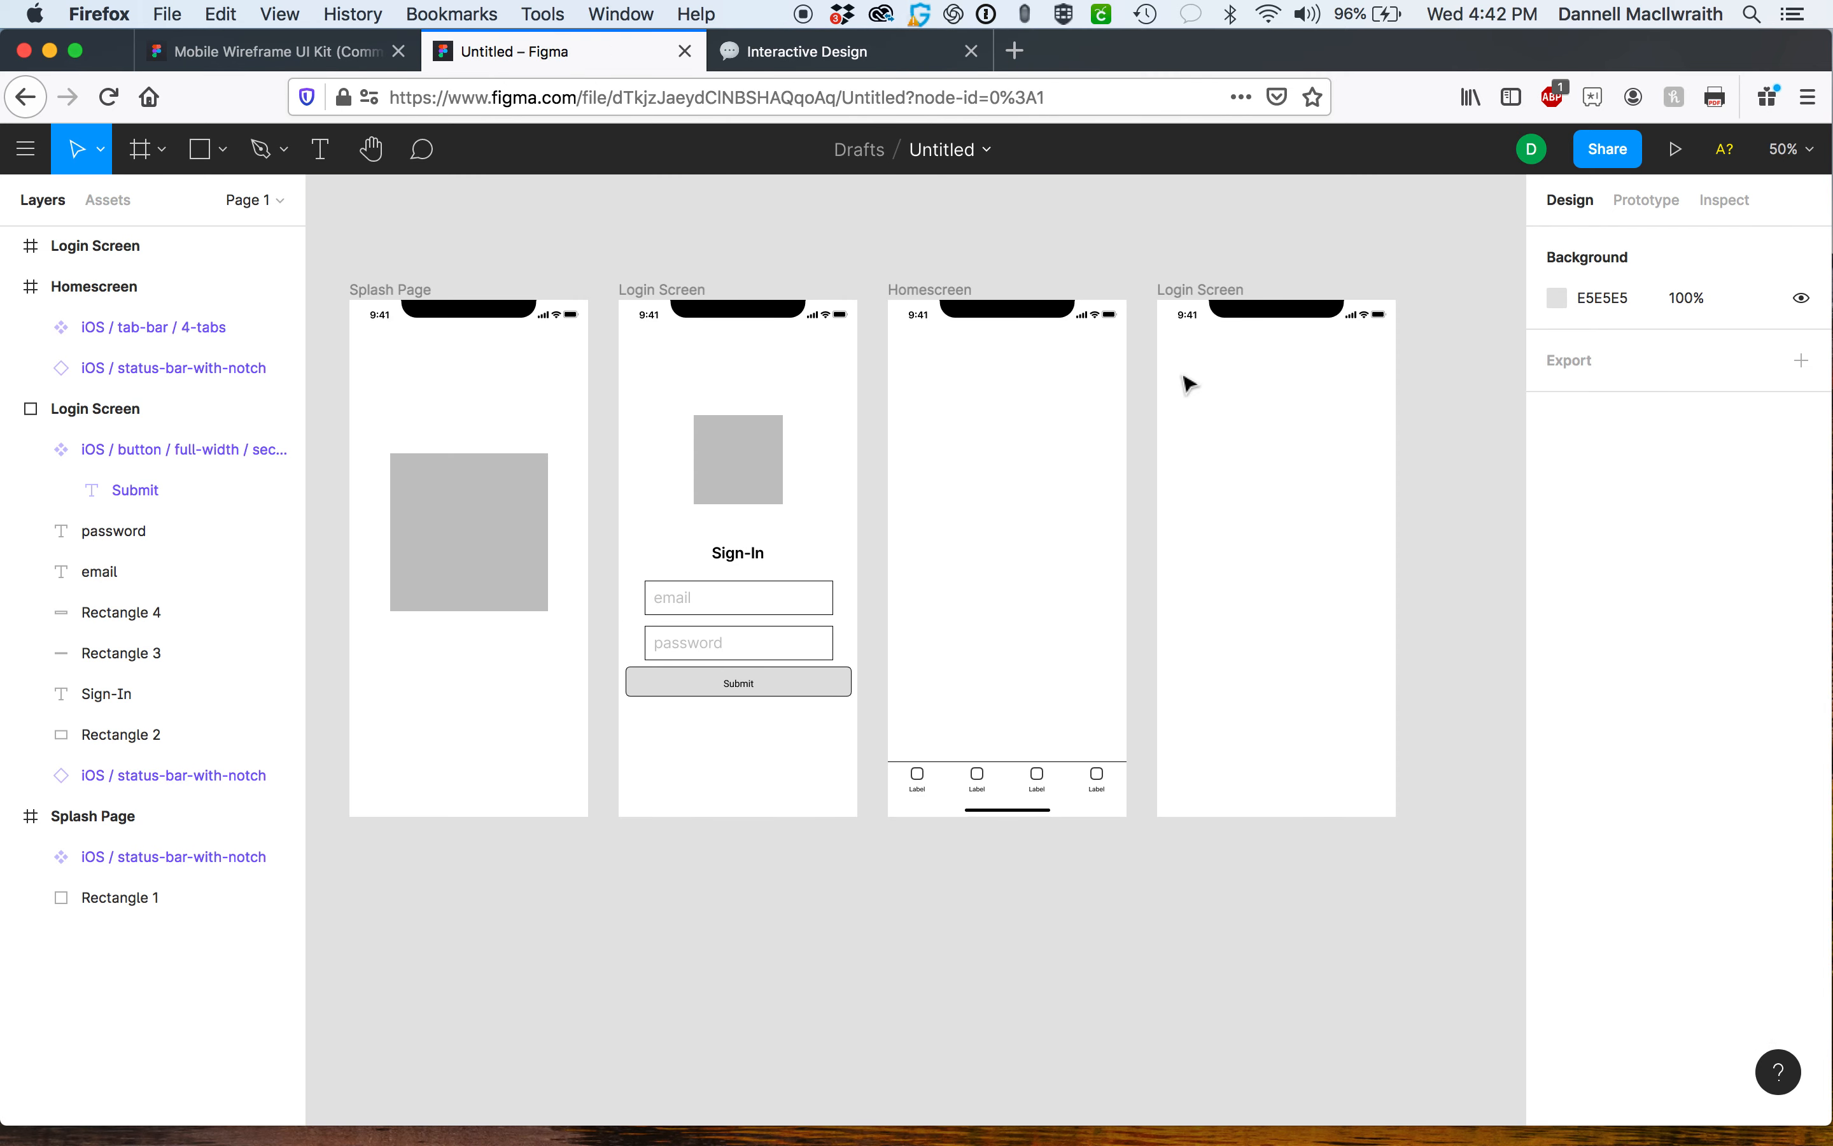
Draw a small rectangle about 53 × 58 near the top centre of the Homescreen frame.
{"action": "left_click", "coordinate": [199, 150]}
{"action": "left_click_drag", "start_coordinate": [1000, 333], "coordinate": [1031, 369]}
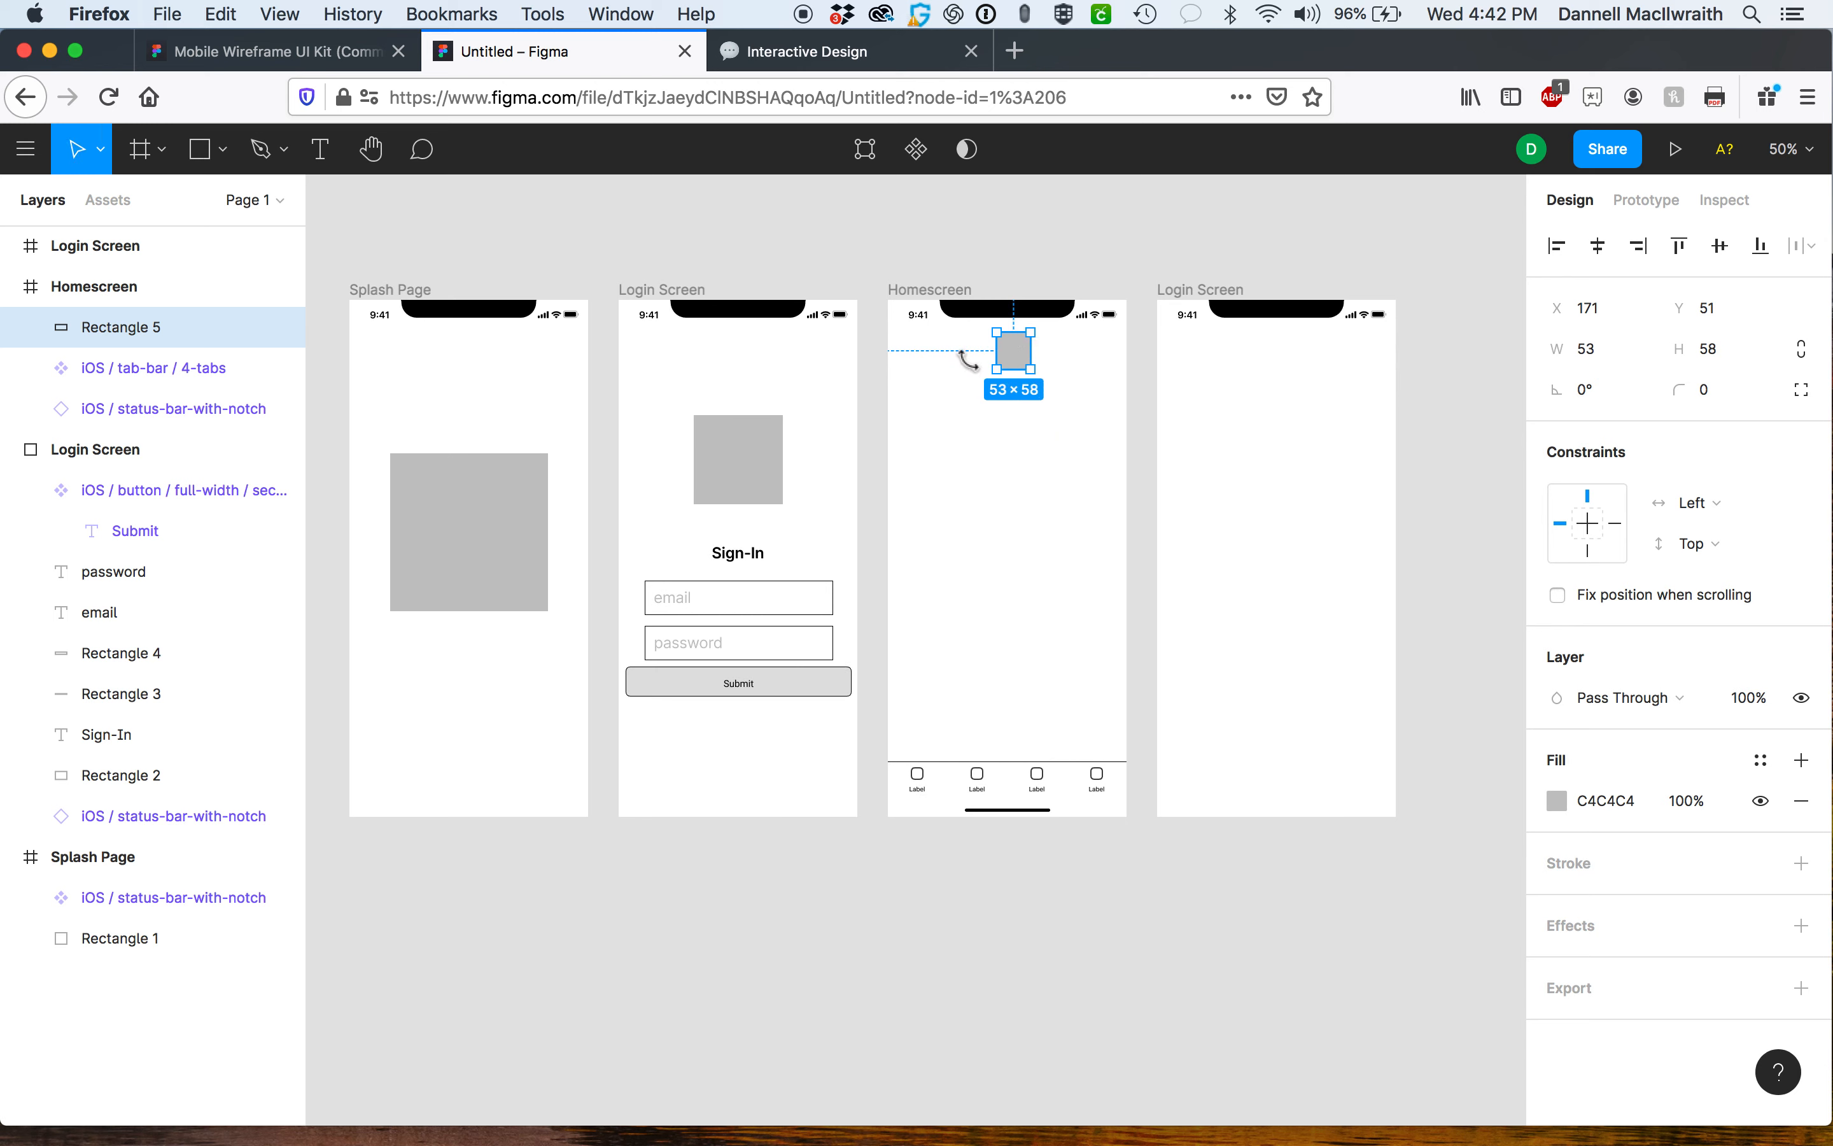
{"action": "left_click", "coordinate": [1039, 405]}
{"action": "left_click_drag", "start_coordinate": [1016, 360], "coordinate": [1008, 365]}
Draw a 92 × 92 square placeholder on the left below the small rectangle in the Homescreen.
{"action": "left_click", "coordinate": [207, 154]}
{"action": "mouse_move", "coordinate": [910, 407]}
{"action": "left_mouse_down"}
{"action": "mouse_move", "coordinate": [968, 466]}
{"action": "mouse_move", "coordinate": [999, 602]}
{"action": "mouse_move", "coordinate": [913, 712]}
{"action": "left_mouse_up"}
{"action": "key", "text": "super+equal"}
{"action": "mouse_move", "coordinate": [874, 518]}
{"action": "left_mouse_down"}
{"action": "mouse_move", "coordinate": [844, 479]}
{"action": "mouse_move", "coordinate": [858, 492]}
{"action": "left_mouse_up"}
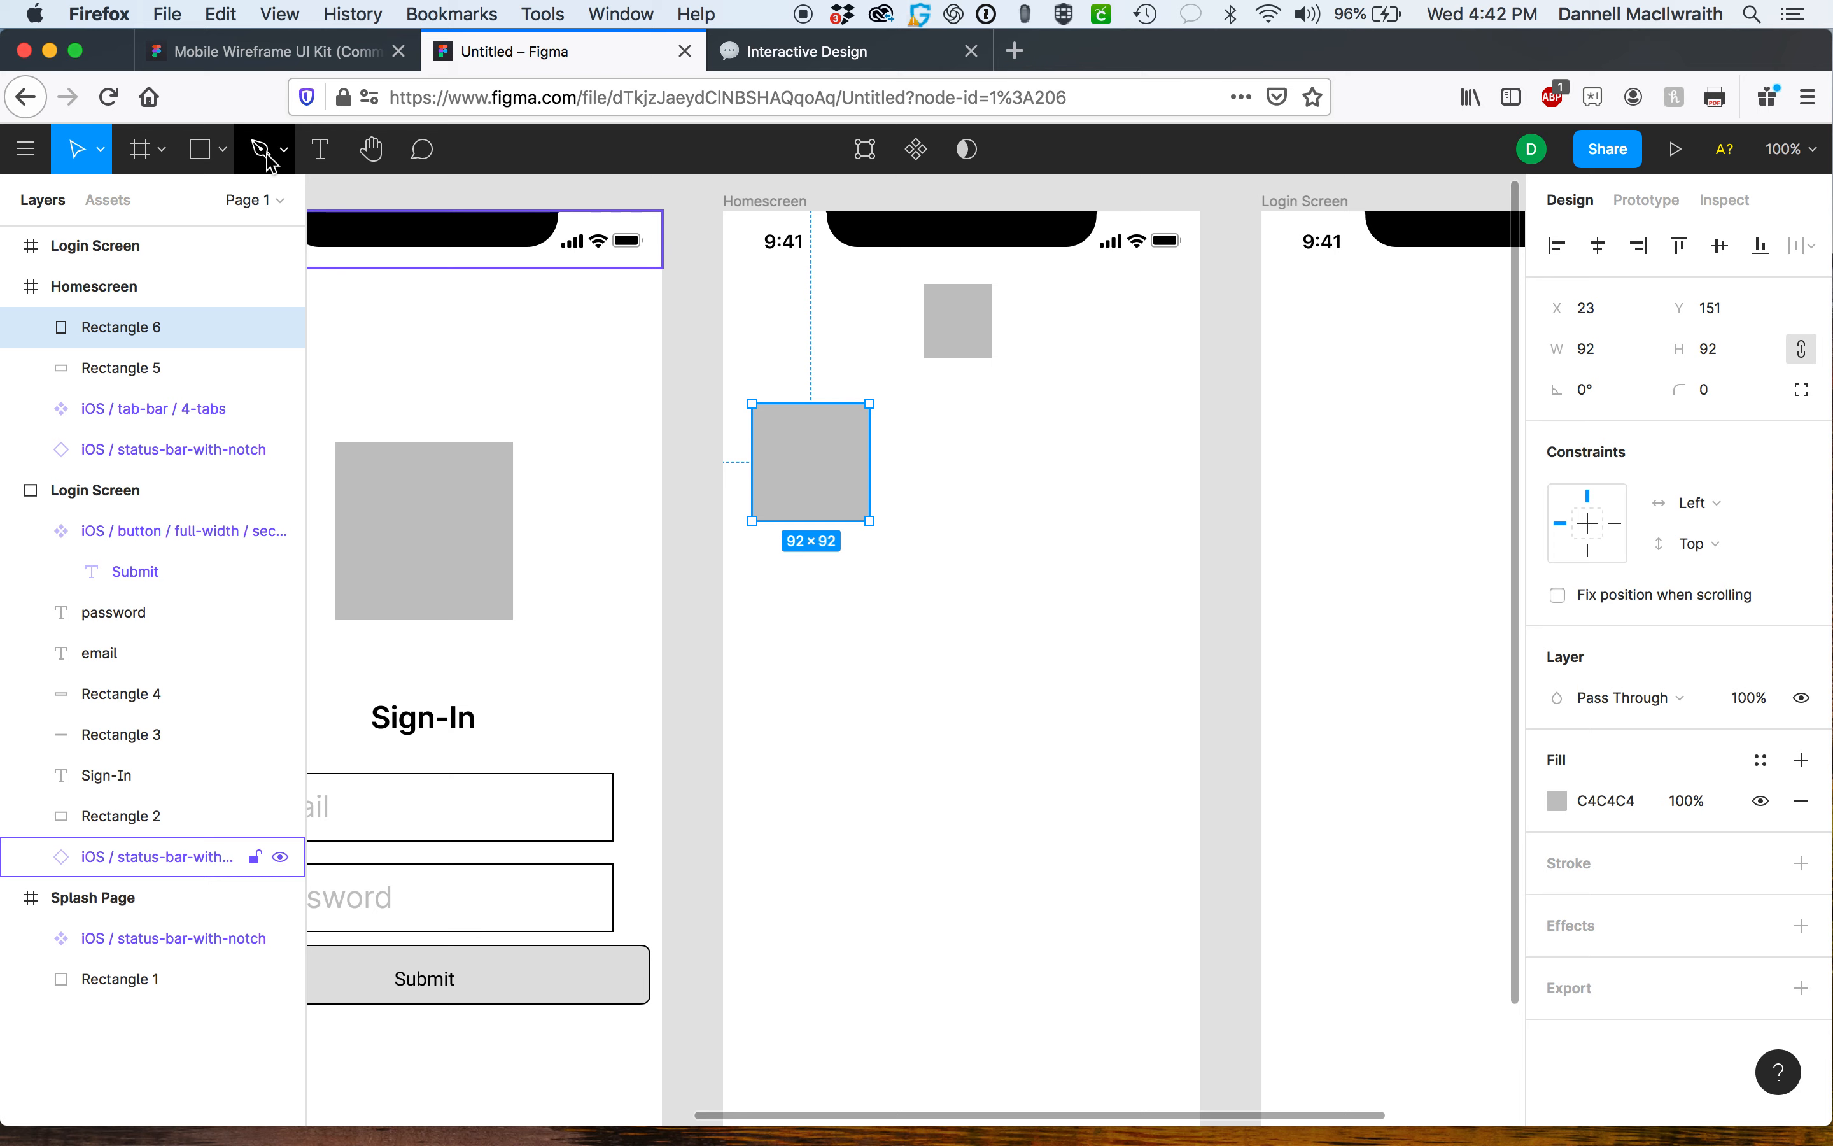
Draw a horizontal line beside the square placeholder and duplicate it just below.
{"action": "left_click", "coordinate": [227, 155]}
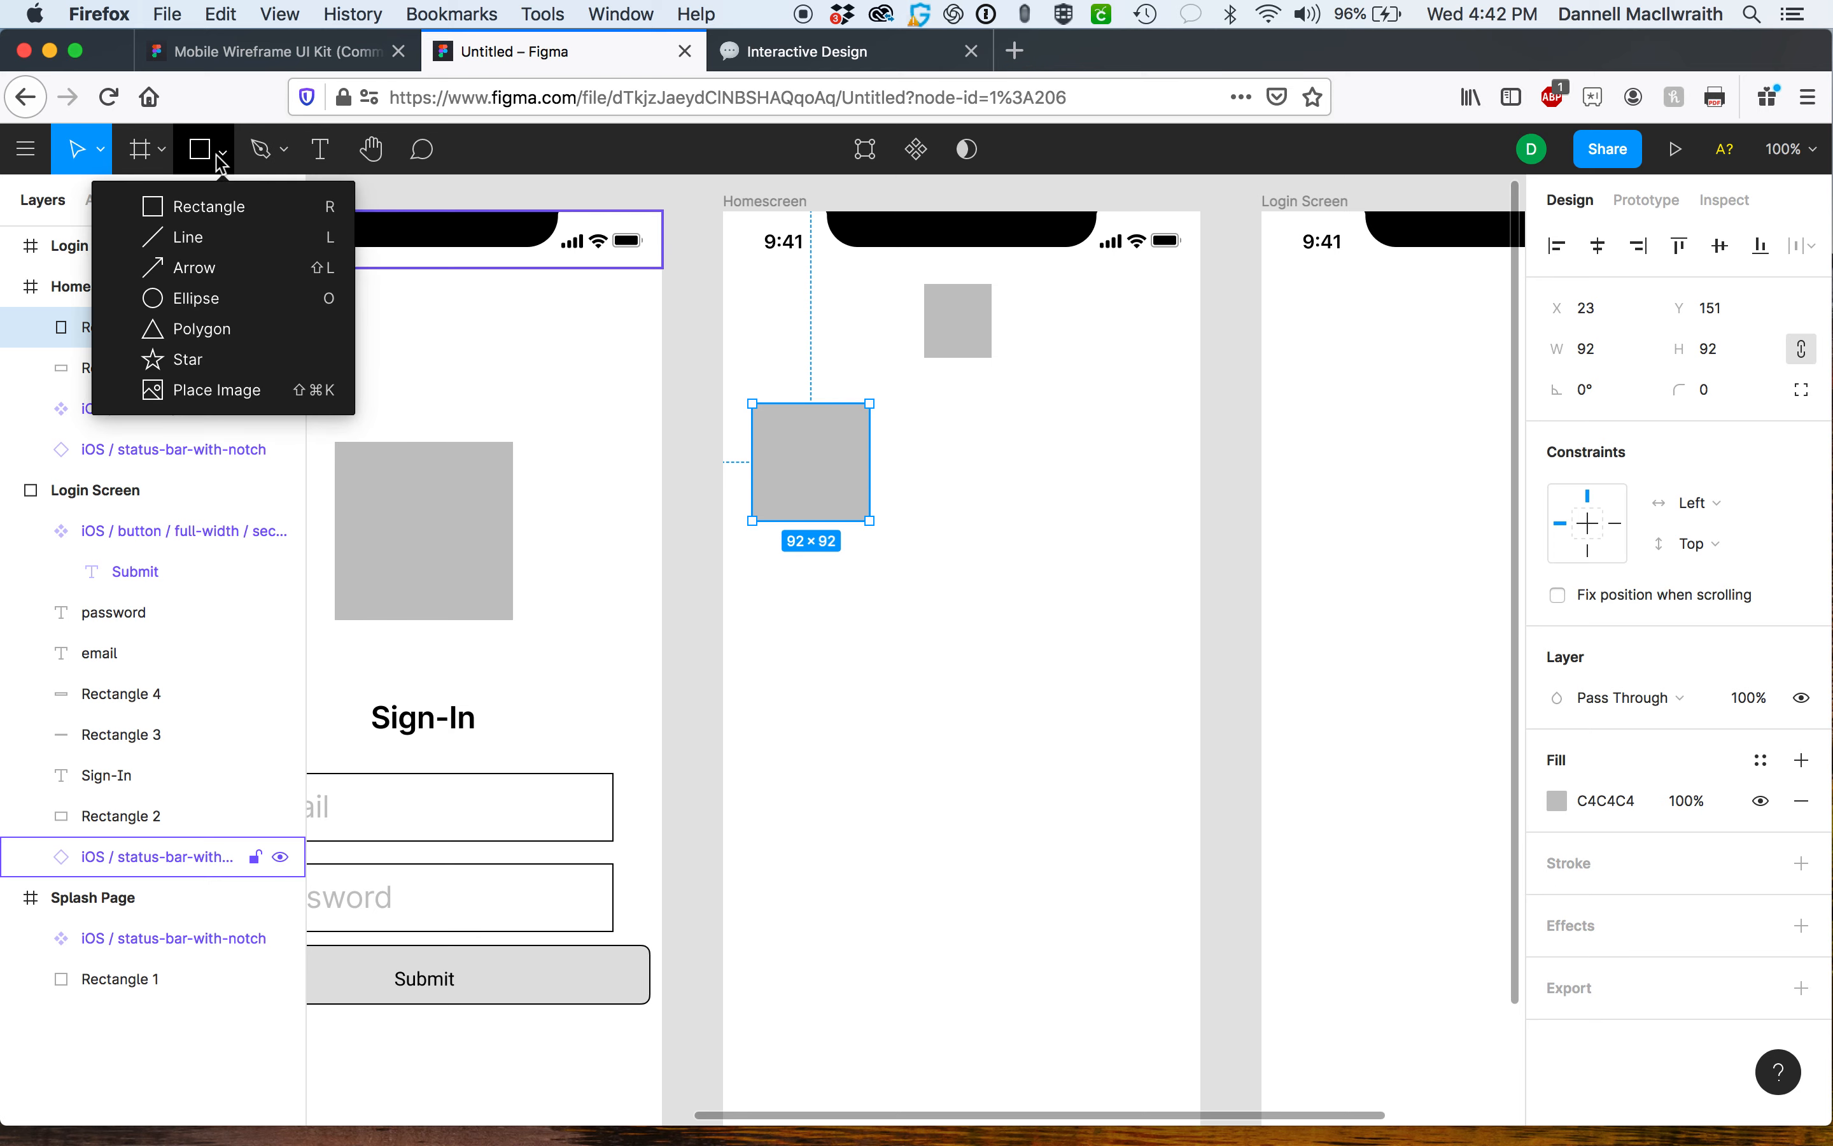
{"action": "left_click", "coordinate": [187, 238]}
{"action": "left_click_drag", "start_coordinate": [904, 450], "coordinate": [1137, 451]}
{"action": "left_click", "coordinate": [993, 480]}
{"action": "left_click", "coordinate": [985, 451]}
{"action": "left_click_drag", "start_coordinate": [984, 453], "coordinate": [987, 477]}
{"action": "left_click", "coordinate": [994, 520]}
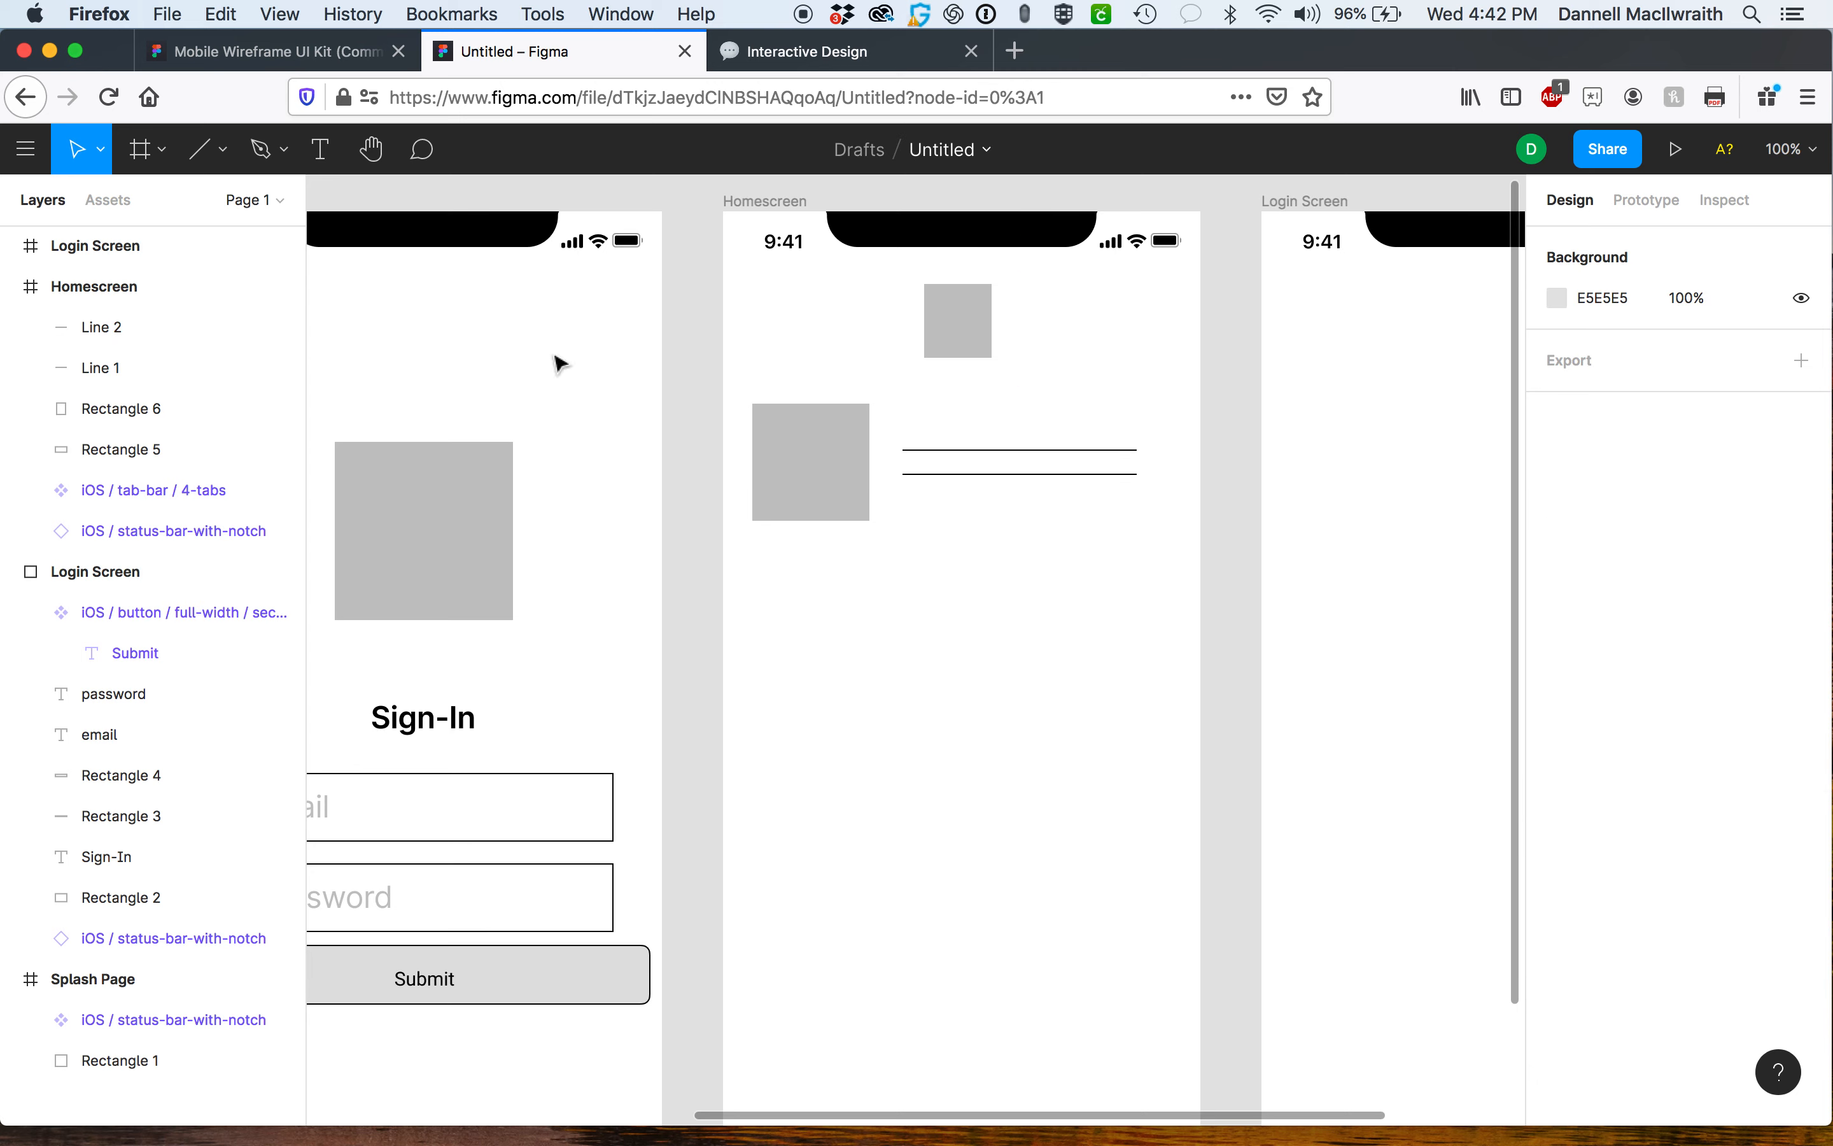
Add a text label reading Headline and position it above the two lines beside the square.
{"action": "key", "text": "t"}
{"action": "left_click", "coordinate": [911, 418]}
{"action": "type", "text": "Headline"}
{"action": "left_click", "coordinate": [1072, 601]}
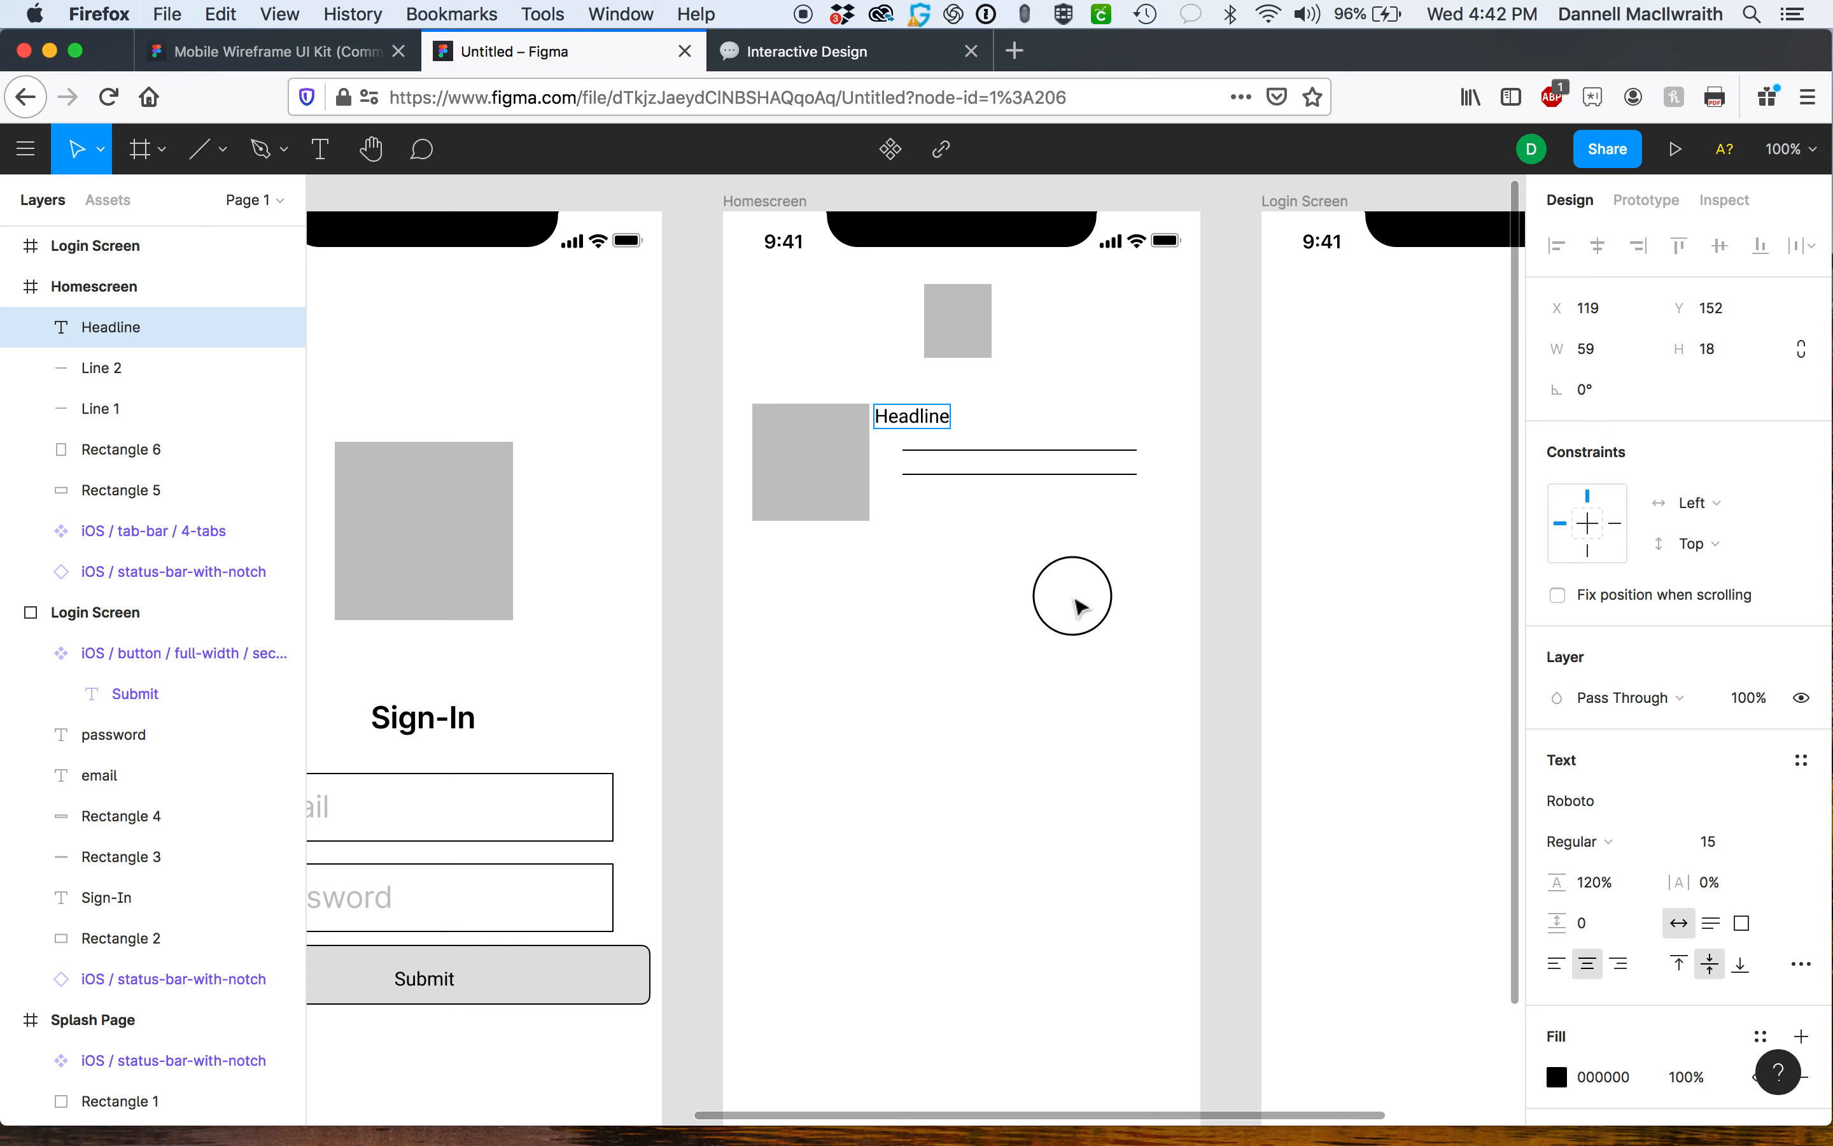
{"action": "left_click_drag", "start_coordinate": [938, 417], "coordinate": [958, 434]}
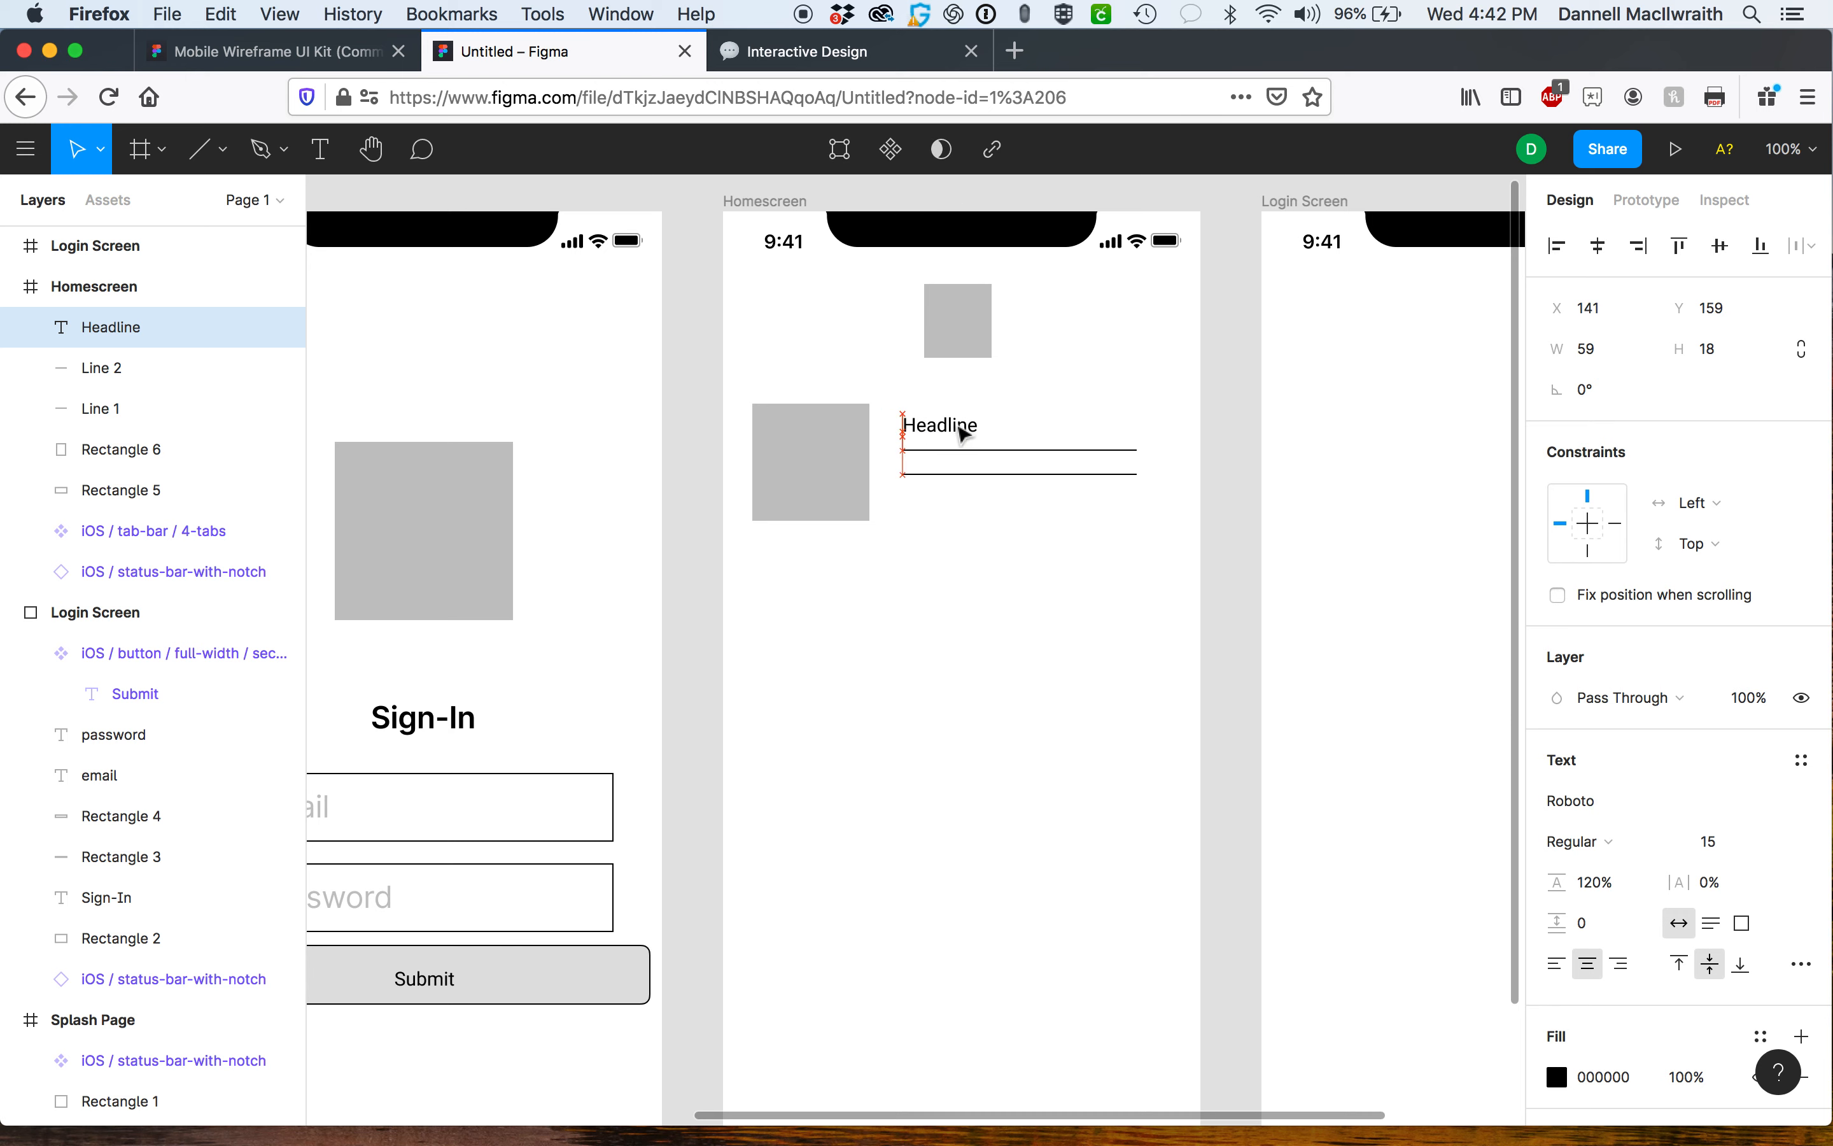
Draw a horizontal divider line about 325 wide beneath the square and headline.
{"action": "left_click", "coordinate": [974, 544]}
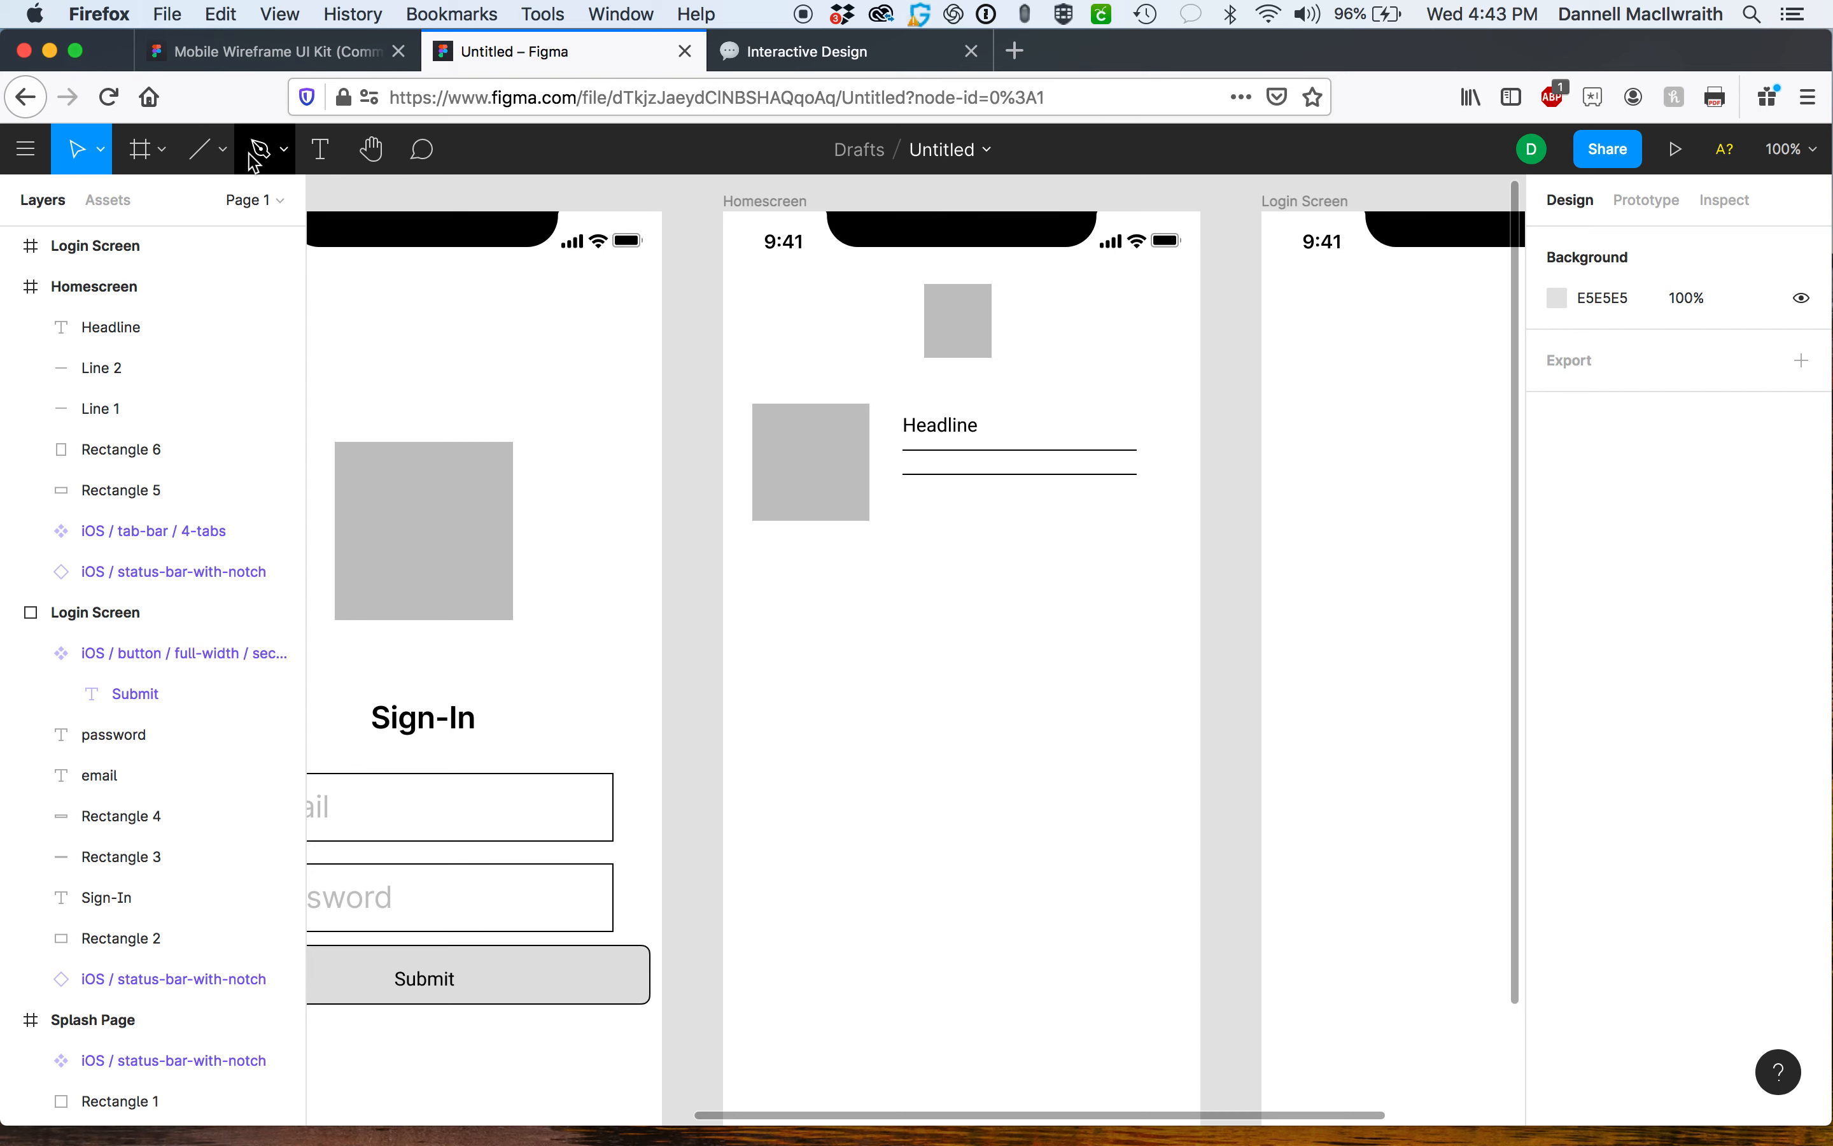
{"action": "left_click", "coordinate": [205, 152]}
{"action": "left_click_drag", "start_coordinate": [763, 558], "coordinate": [1175, 564]}
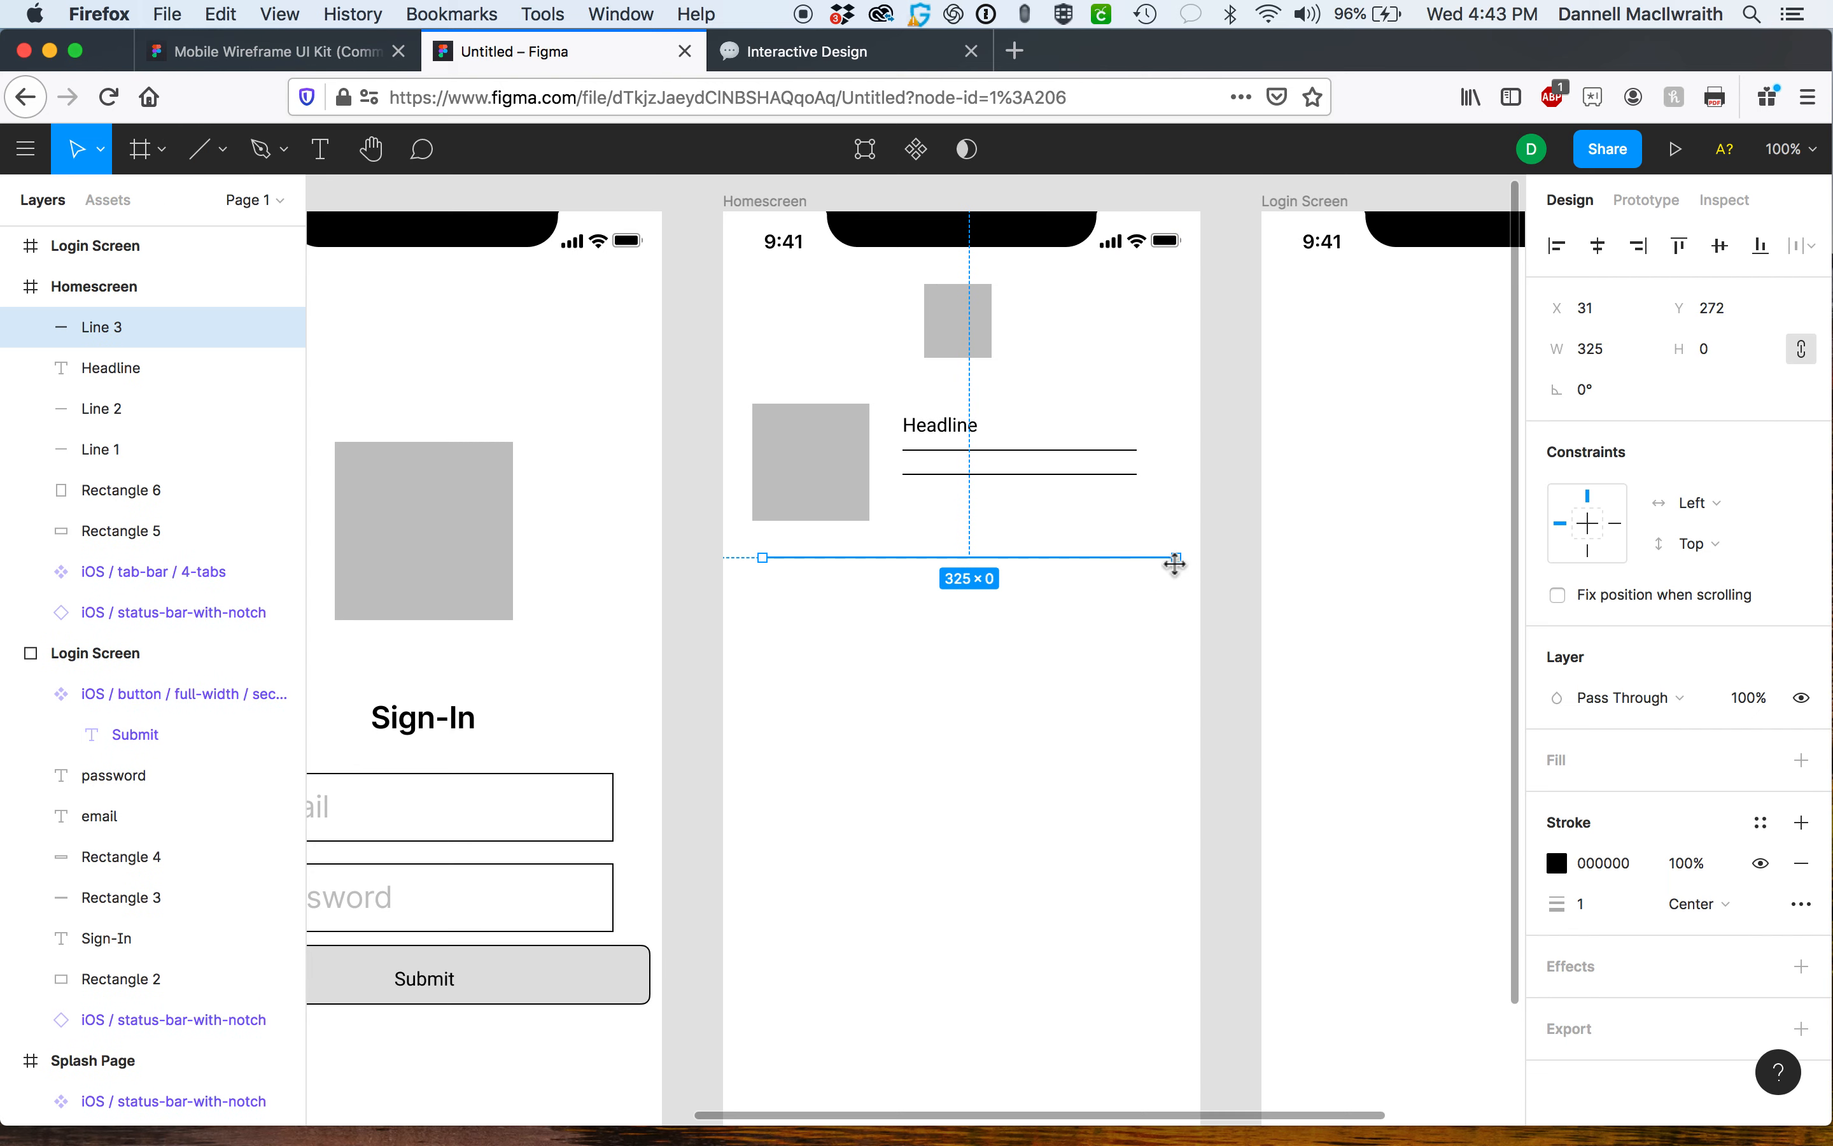
{"action": "left_click", "coordinate": [1204, 526]}
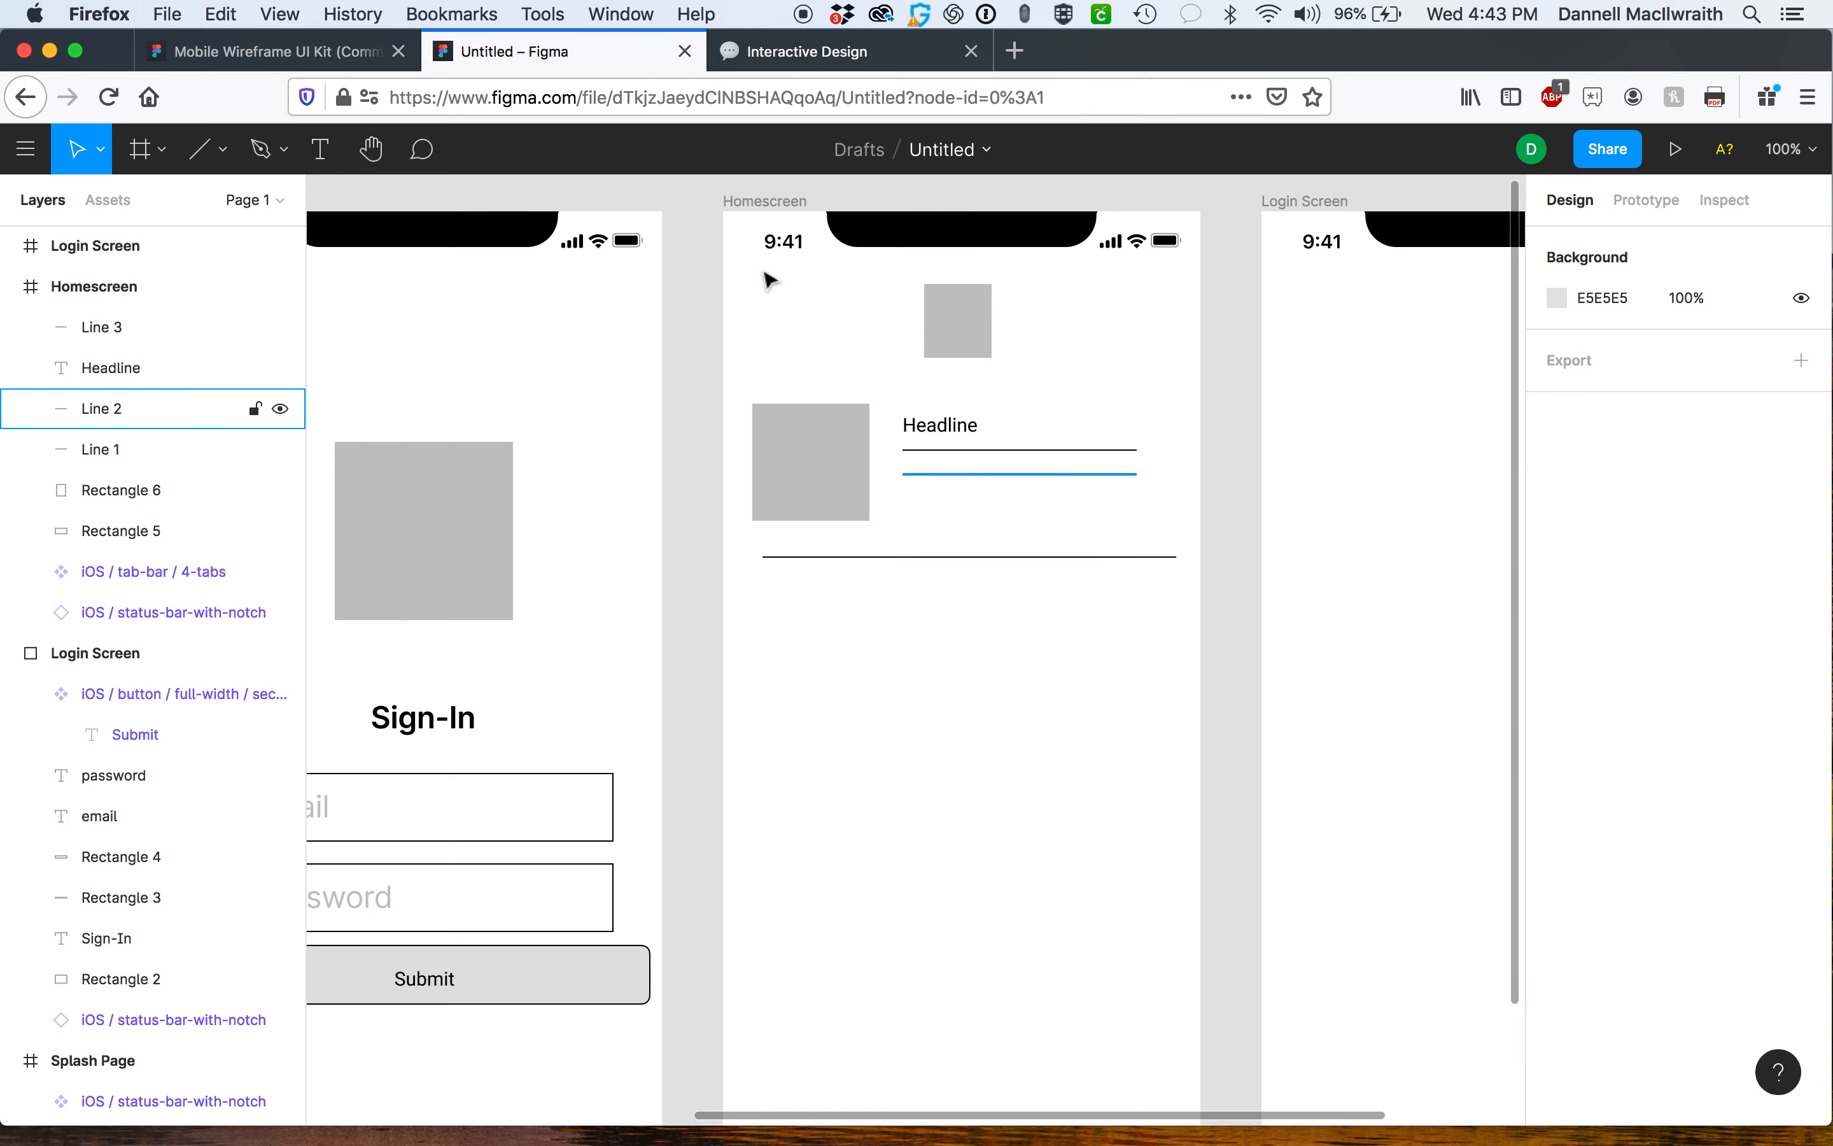
Copy the emoji, microphone and shift icons from the kit and place them beneath the headline lines.
{"action": "left_click", "coordinate": [344, 51]}
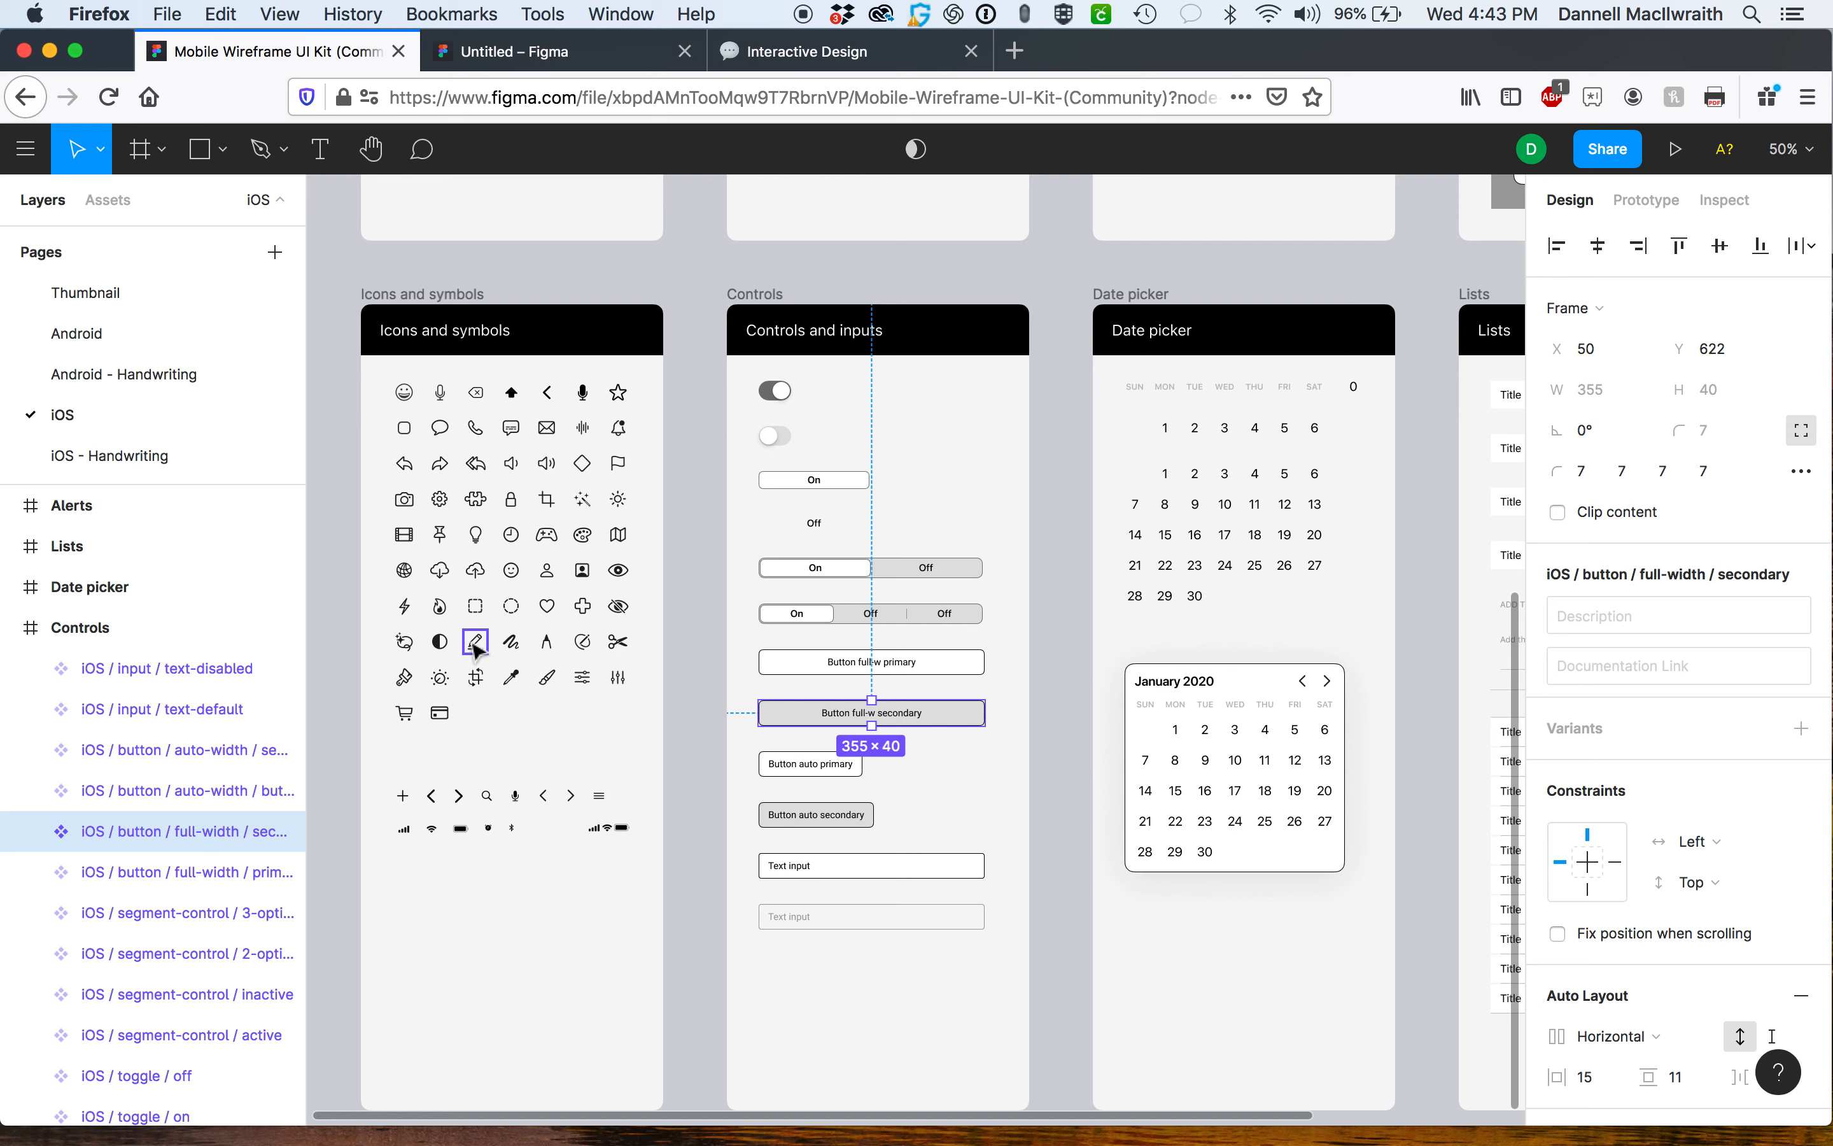
{"action": "left_click", "coordinate": [403, 392]}
{"action": "left_click", "coordinate": [440, 400], "text": "shift"}
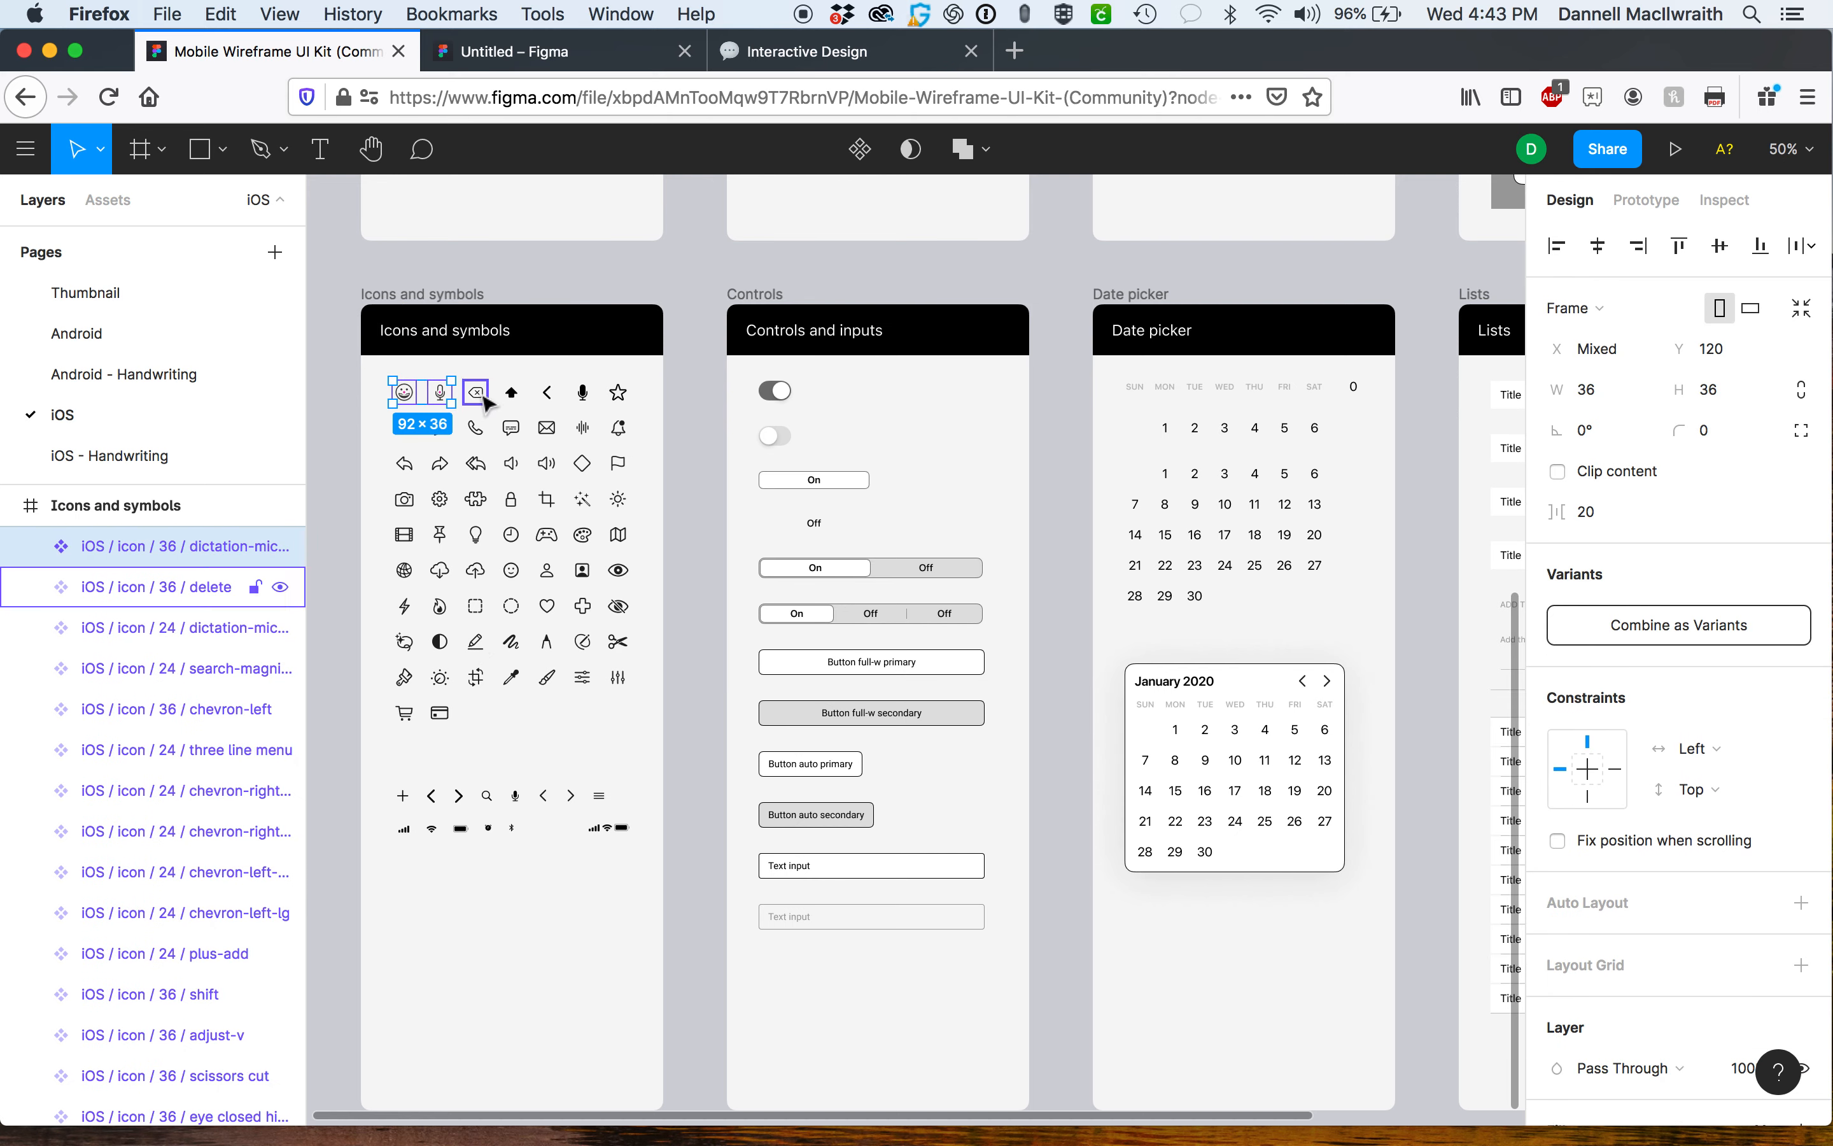
{"action": "left_click", "coordinate": [512, 394], "text": "shift"}
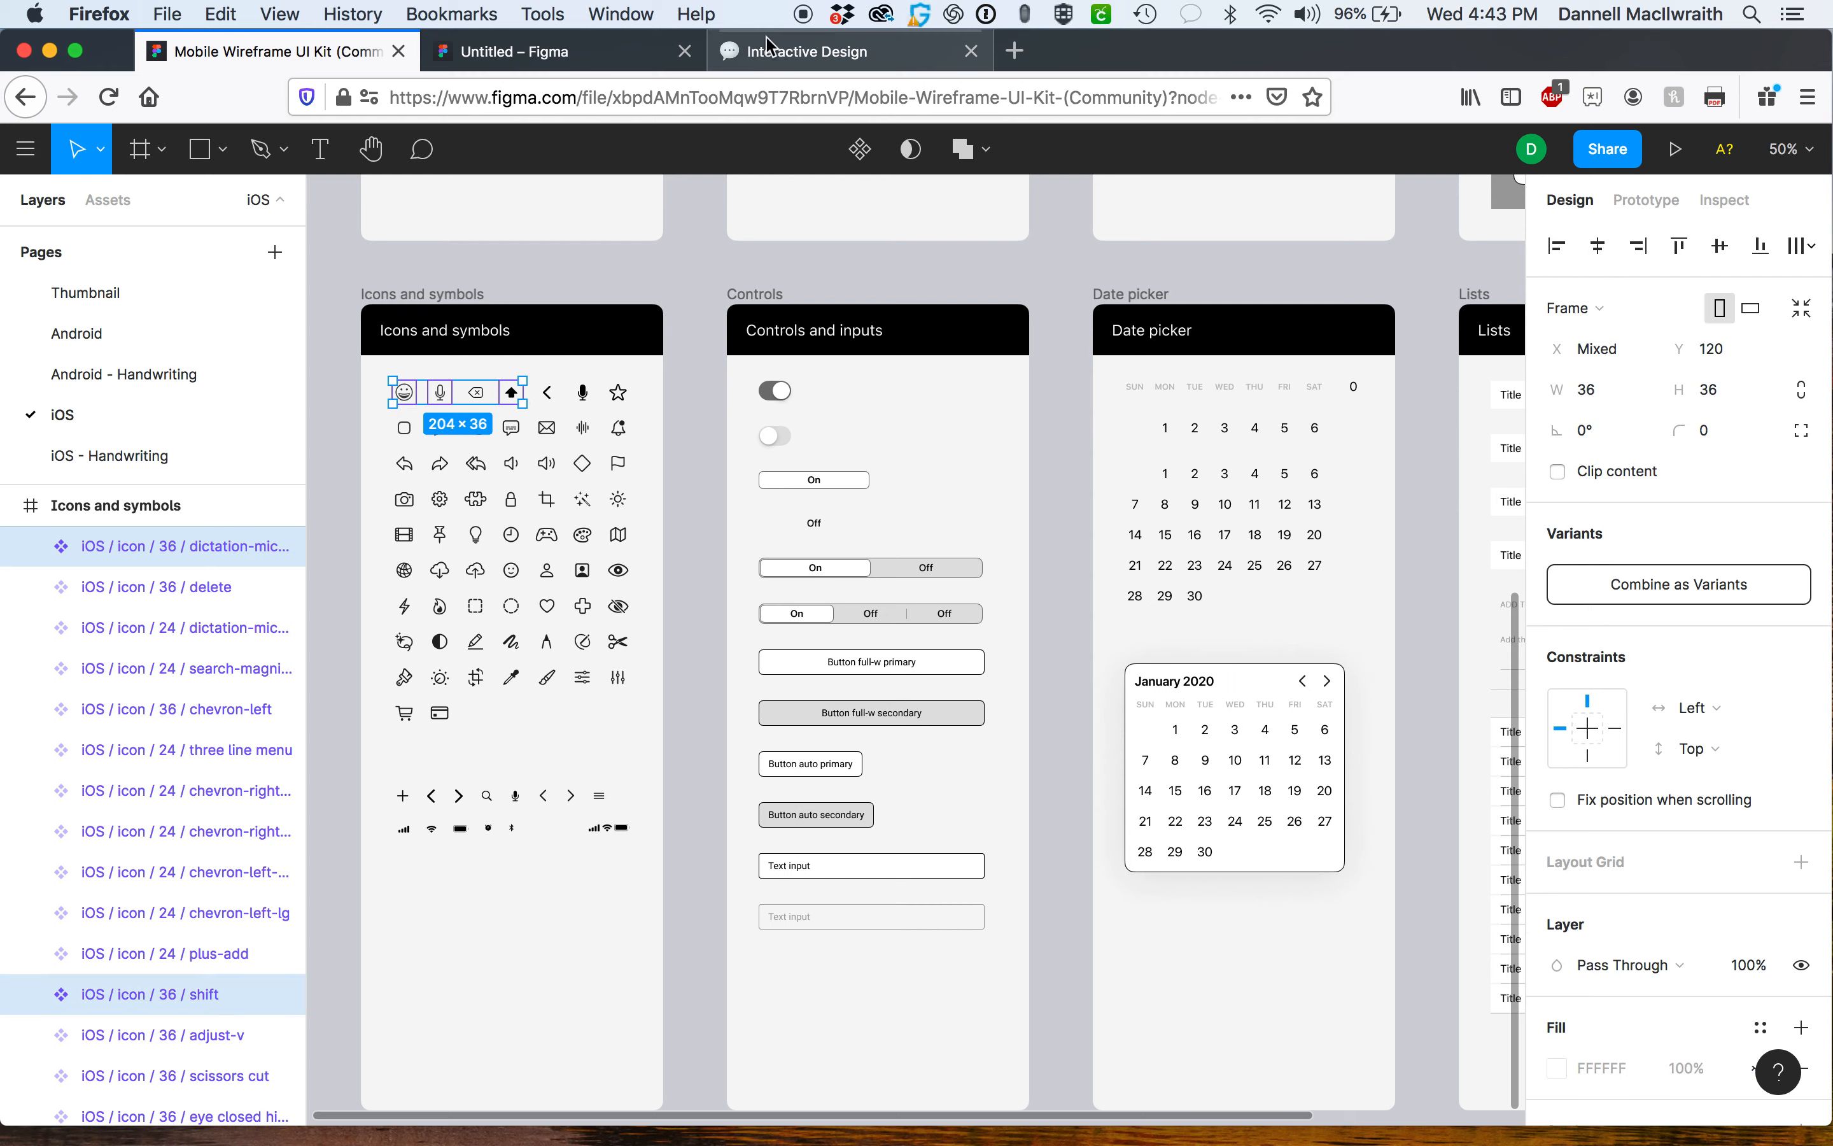
{"action": "left_click", "coordinate": [589, 64]}
{"action": "key", "text": "ctrl+v"}
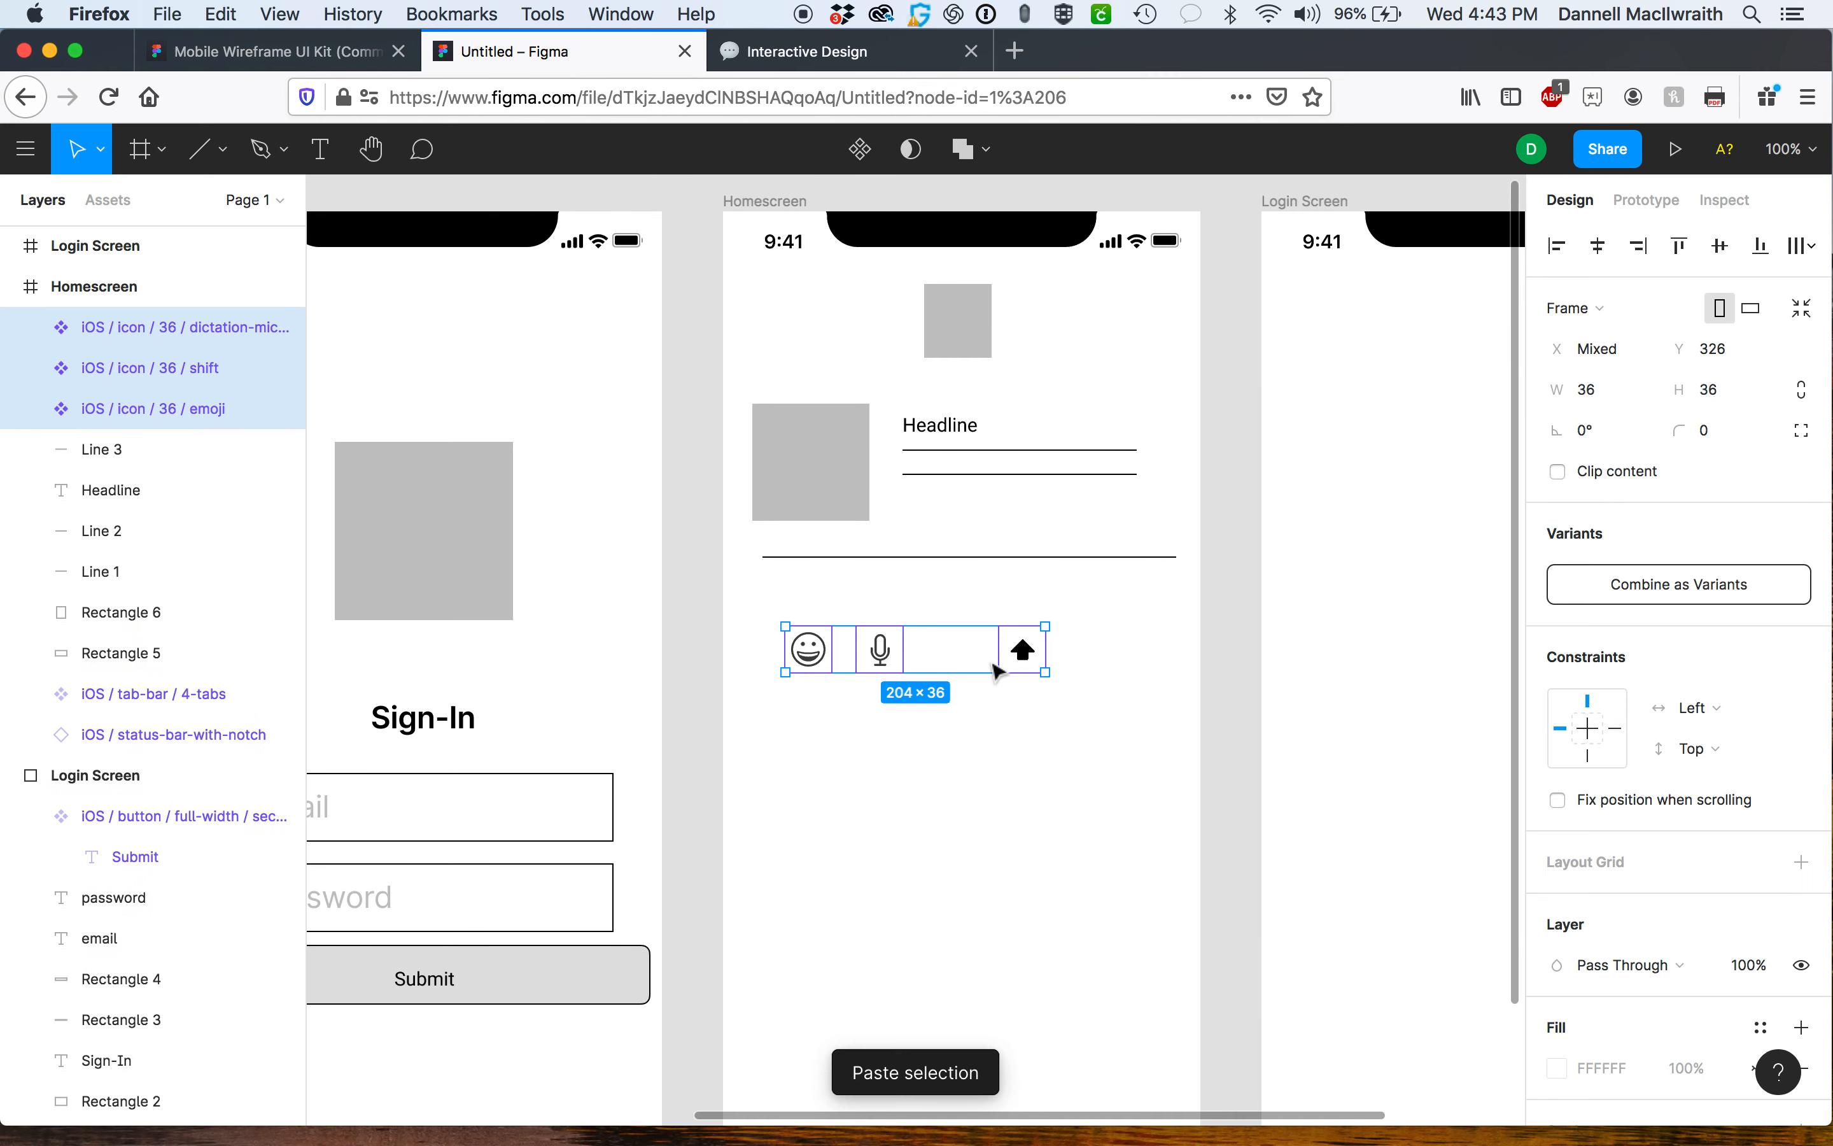
{"action": "left_click_drag", "start_coordinate": [1085, 557], "coordinate": [1120, 513]}
{"action": "left_click", "coordinate": [1137, 643]}
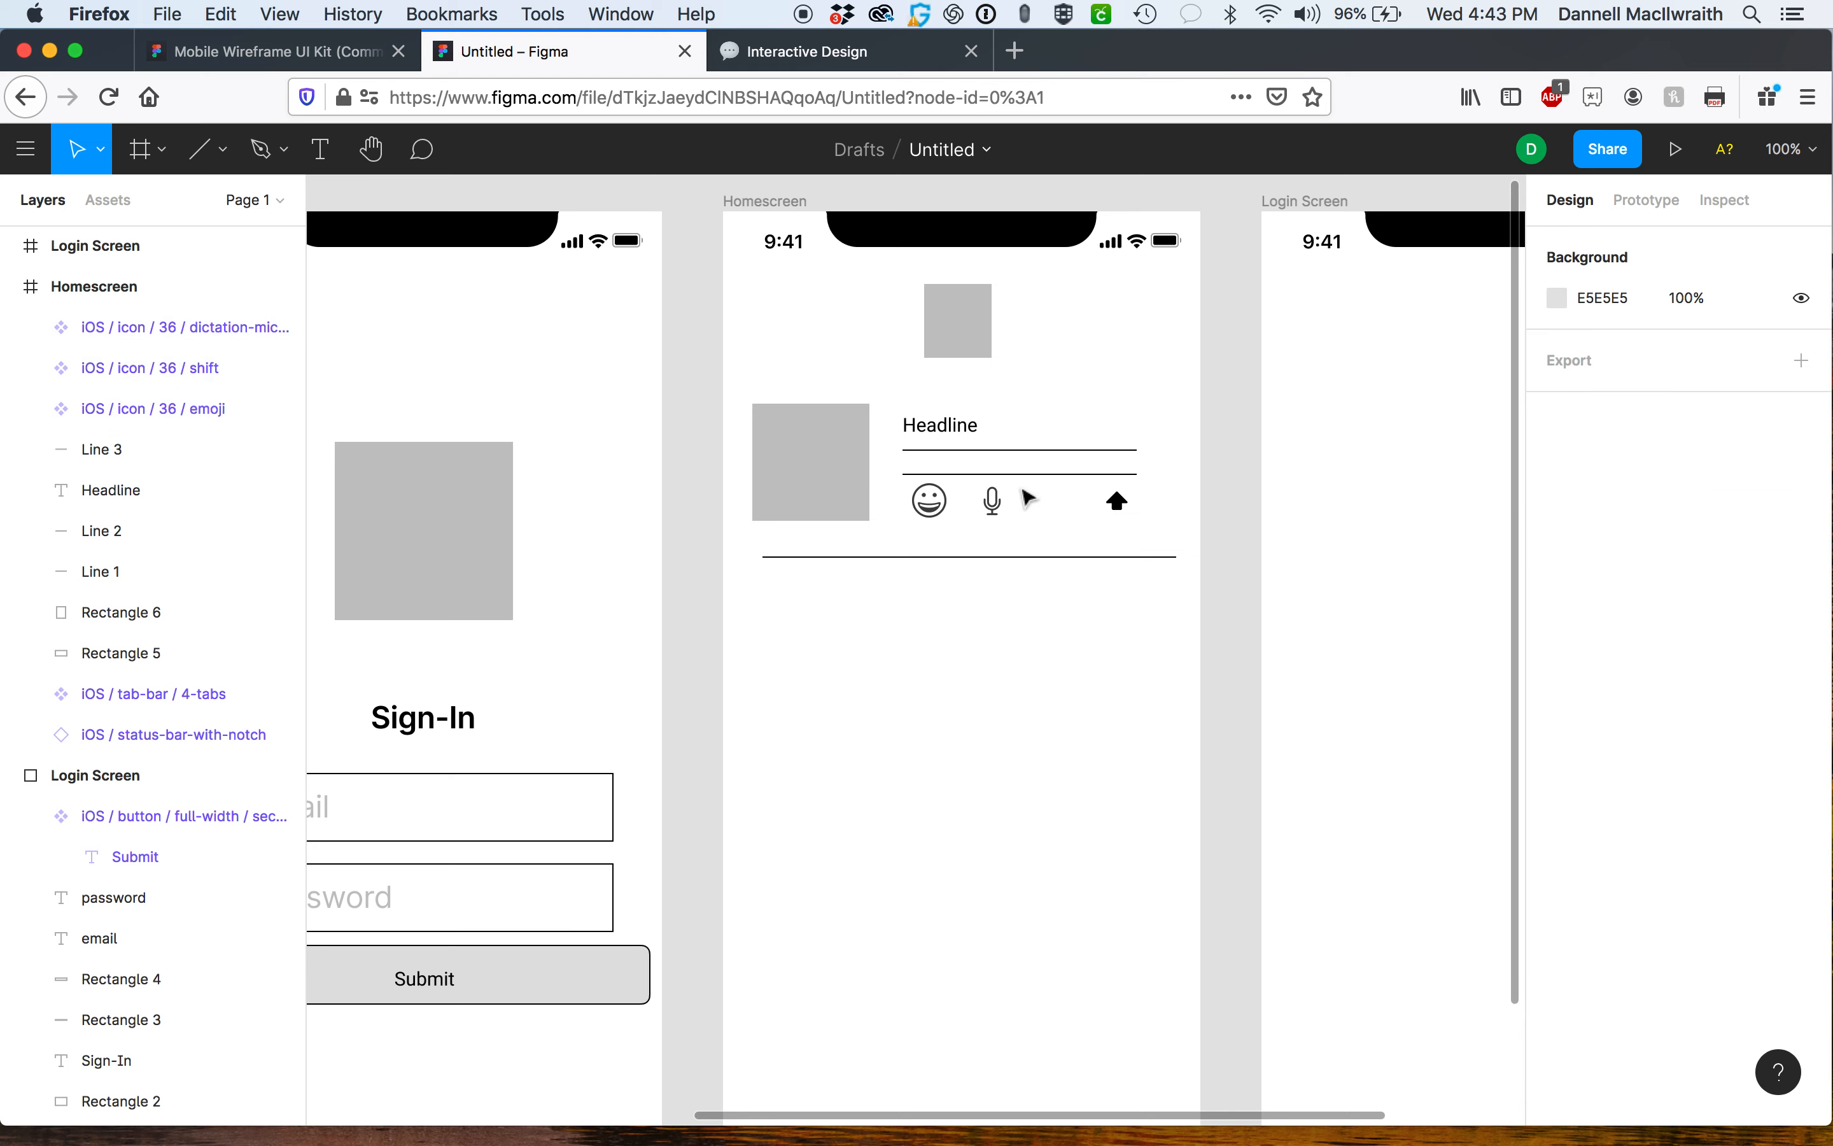
Shift the divider line slightly left to align under the square.
{"action": "left_click", "coordinate": [777, 560]}
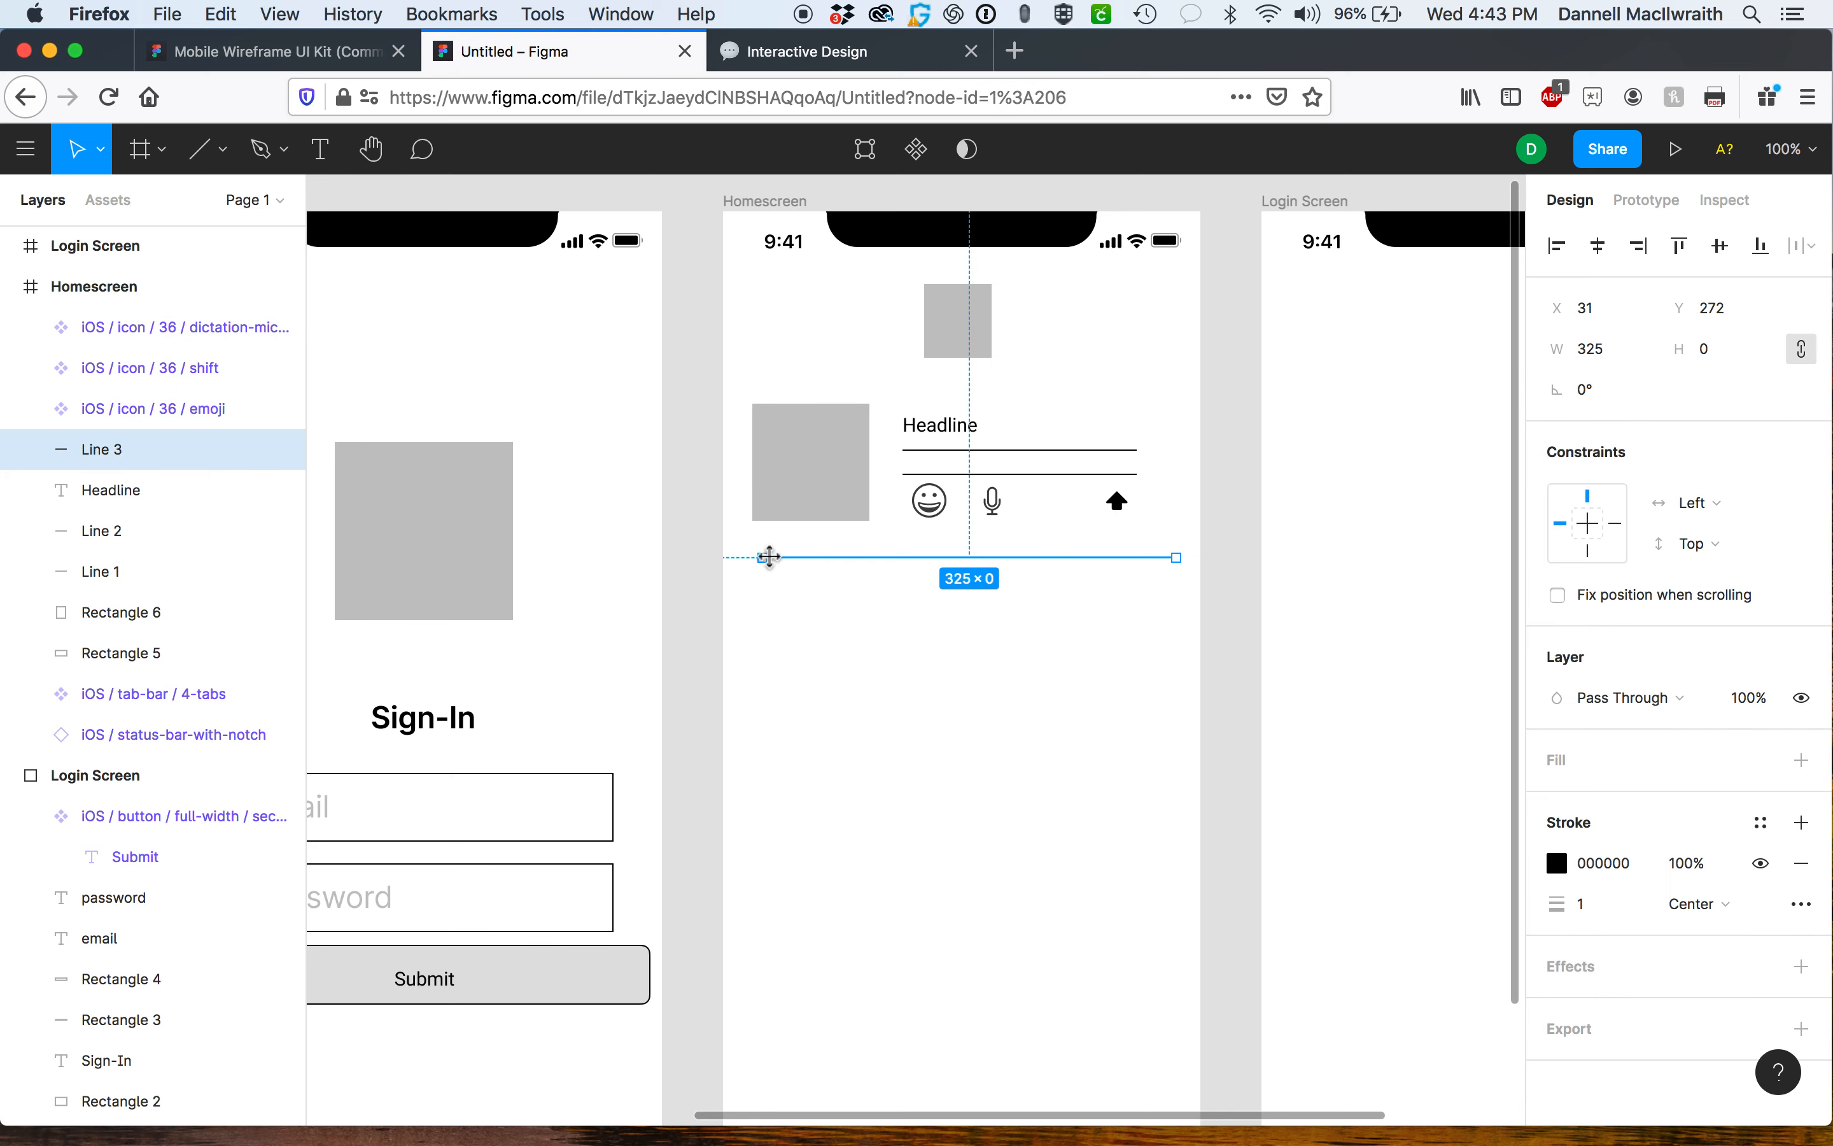
{"action": "left_click_drag", "start_coordinate": [761, 559], "coordinate": [748, 561]}
{"action": "left_click", "coordinate": [1235, 572]}
Select the square, headline, lines, icons and divider and group them into one card.
{"action": "left_click_drag", "start_coordinate": [734, 388], "coordinate": [1200, 601]}
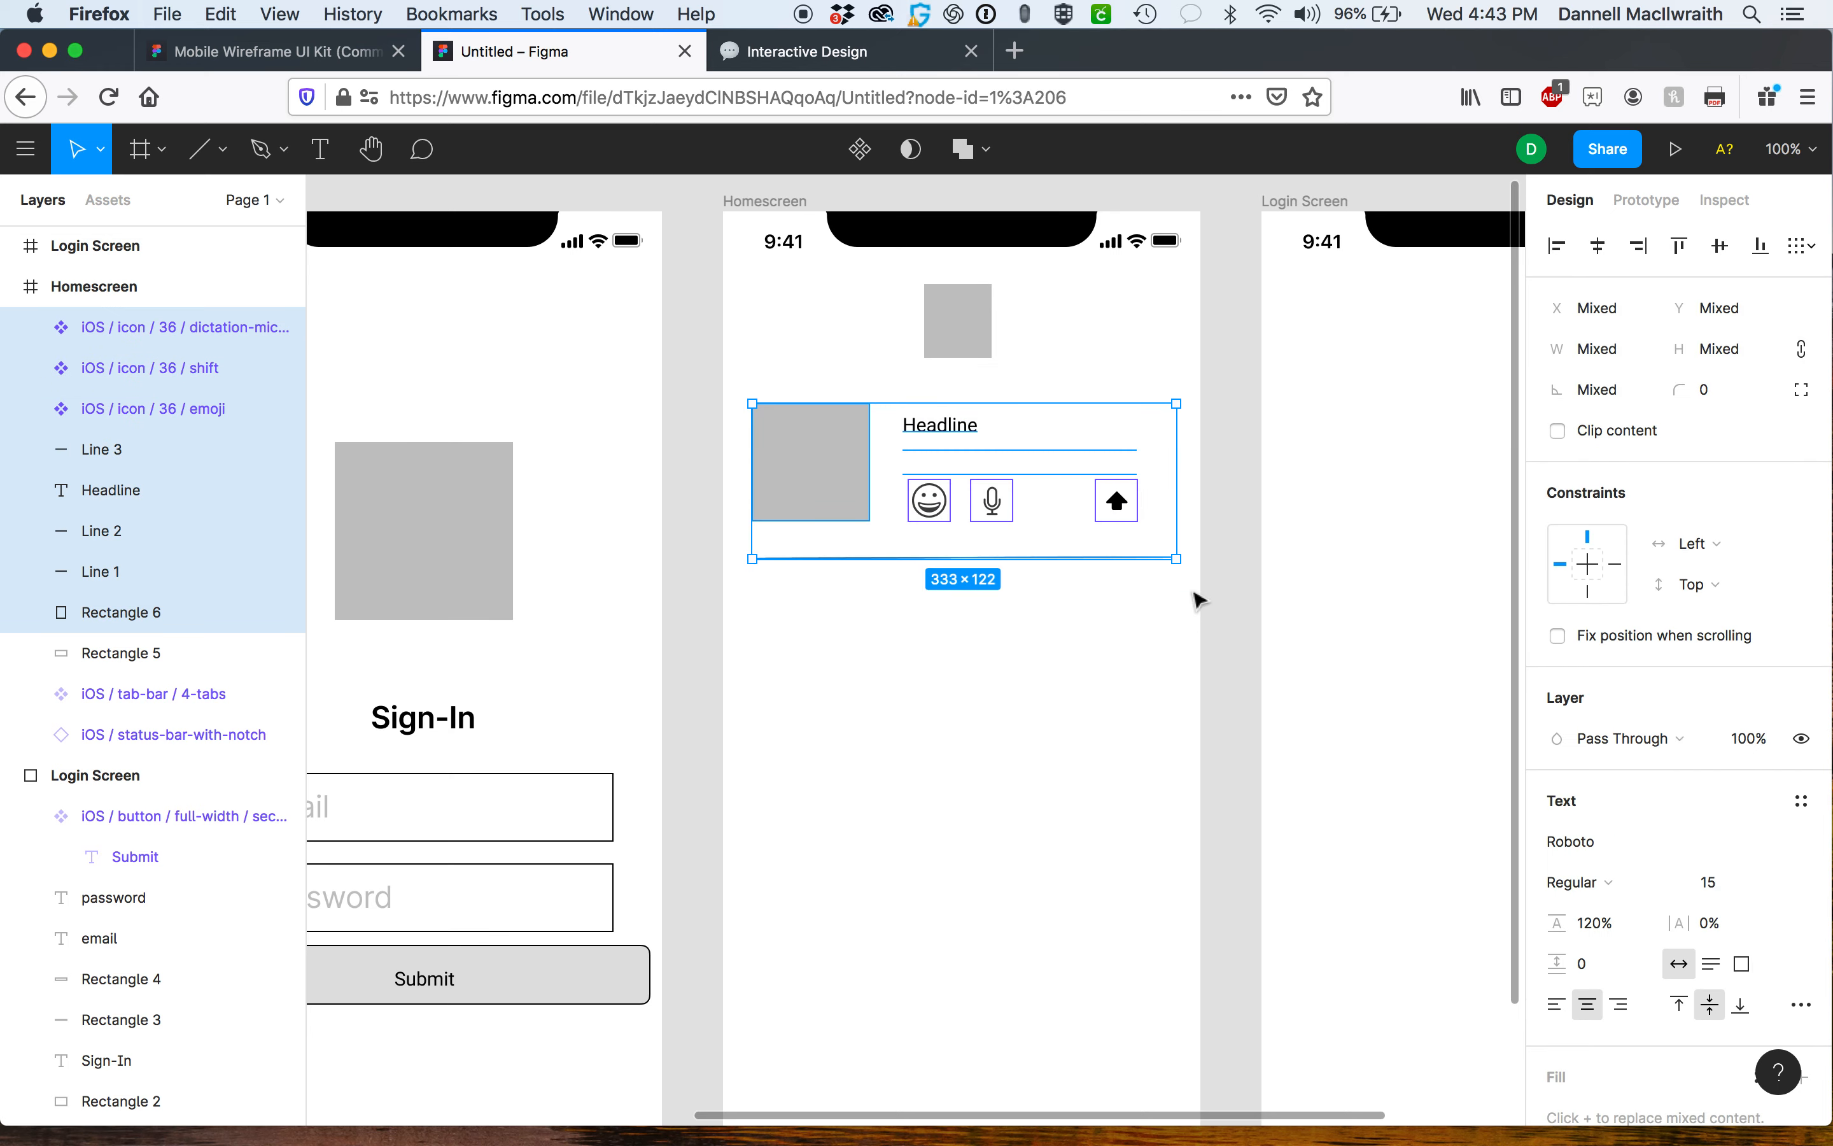
{"action": "key", "text": "super+g"}
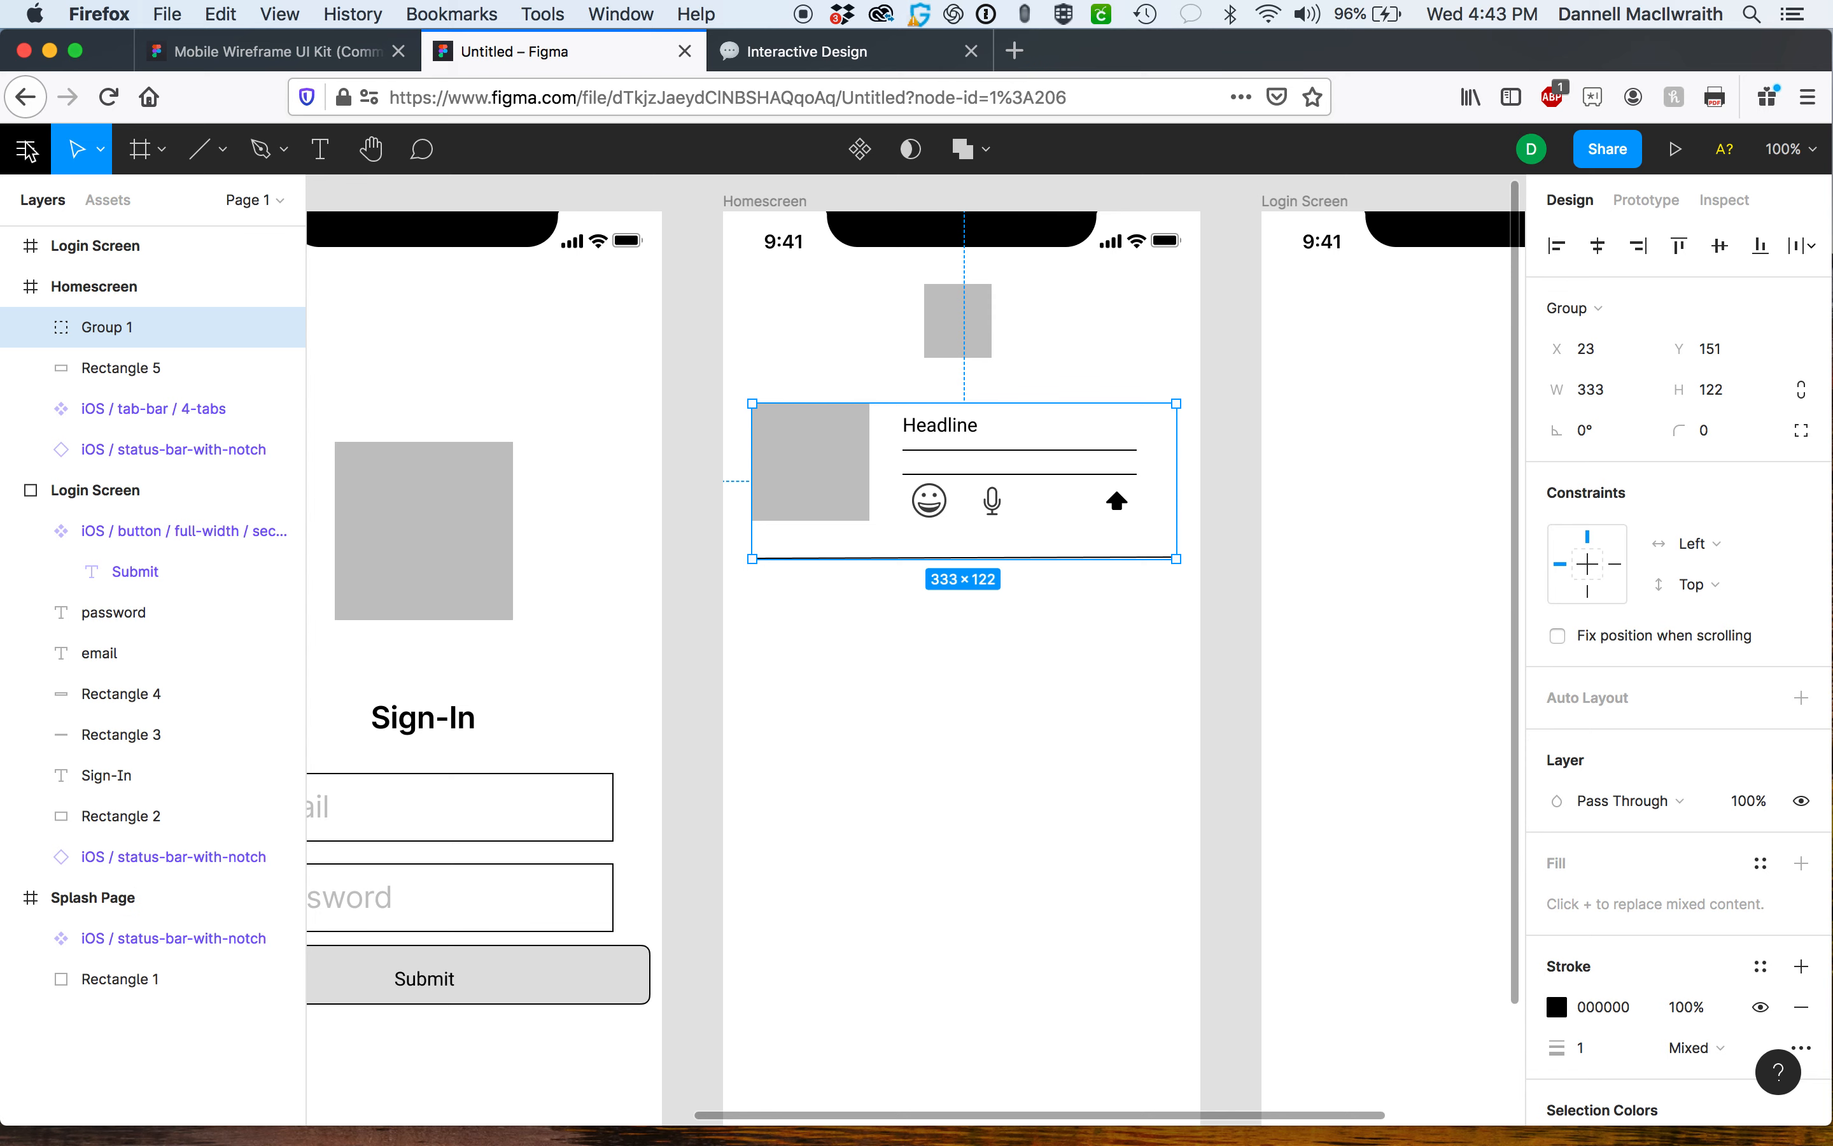
Duplicate the card group repeatedly downward to build a stacked list extending below the Homescreen.
{"action": "left_click_drag", "start_coordinate": [816, 464], "coordinate": [816, 806]}
{"action": "scroll", "coordinate": [808, 799], "scroll_direction": "down", "scroll_amount": 2}
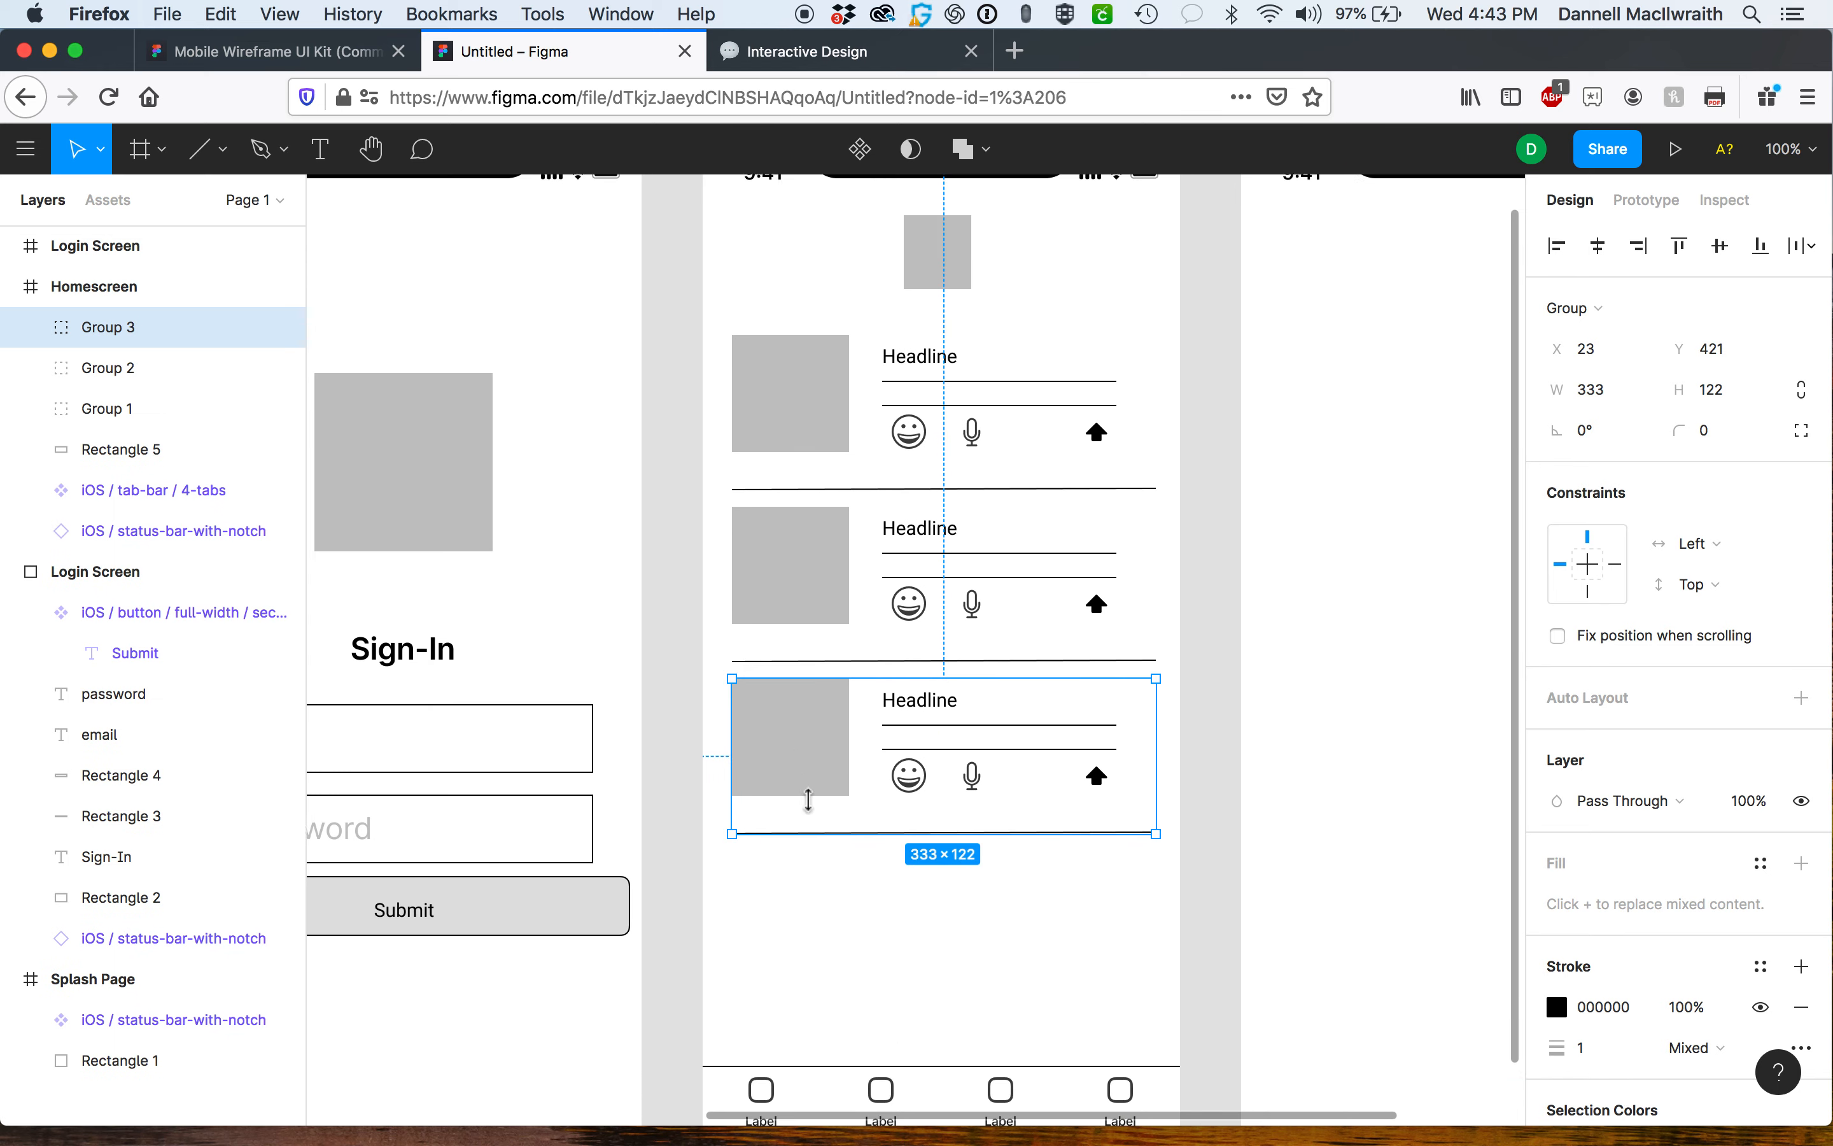
{"action": "scroll", "coordinate": [809, 799], "scroll_direction": "down", "scroll_amount": 1}
{"action": "left_click_drag", "start_coordinate": [814, 720], "coordinate": [809, 884]}
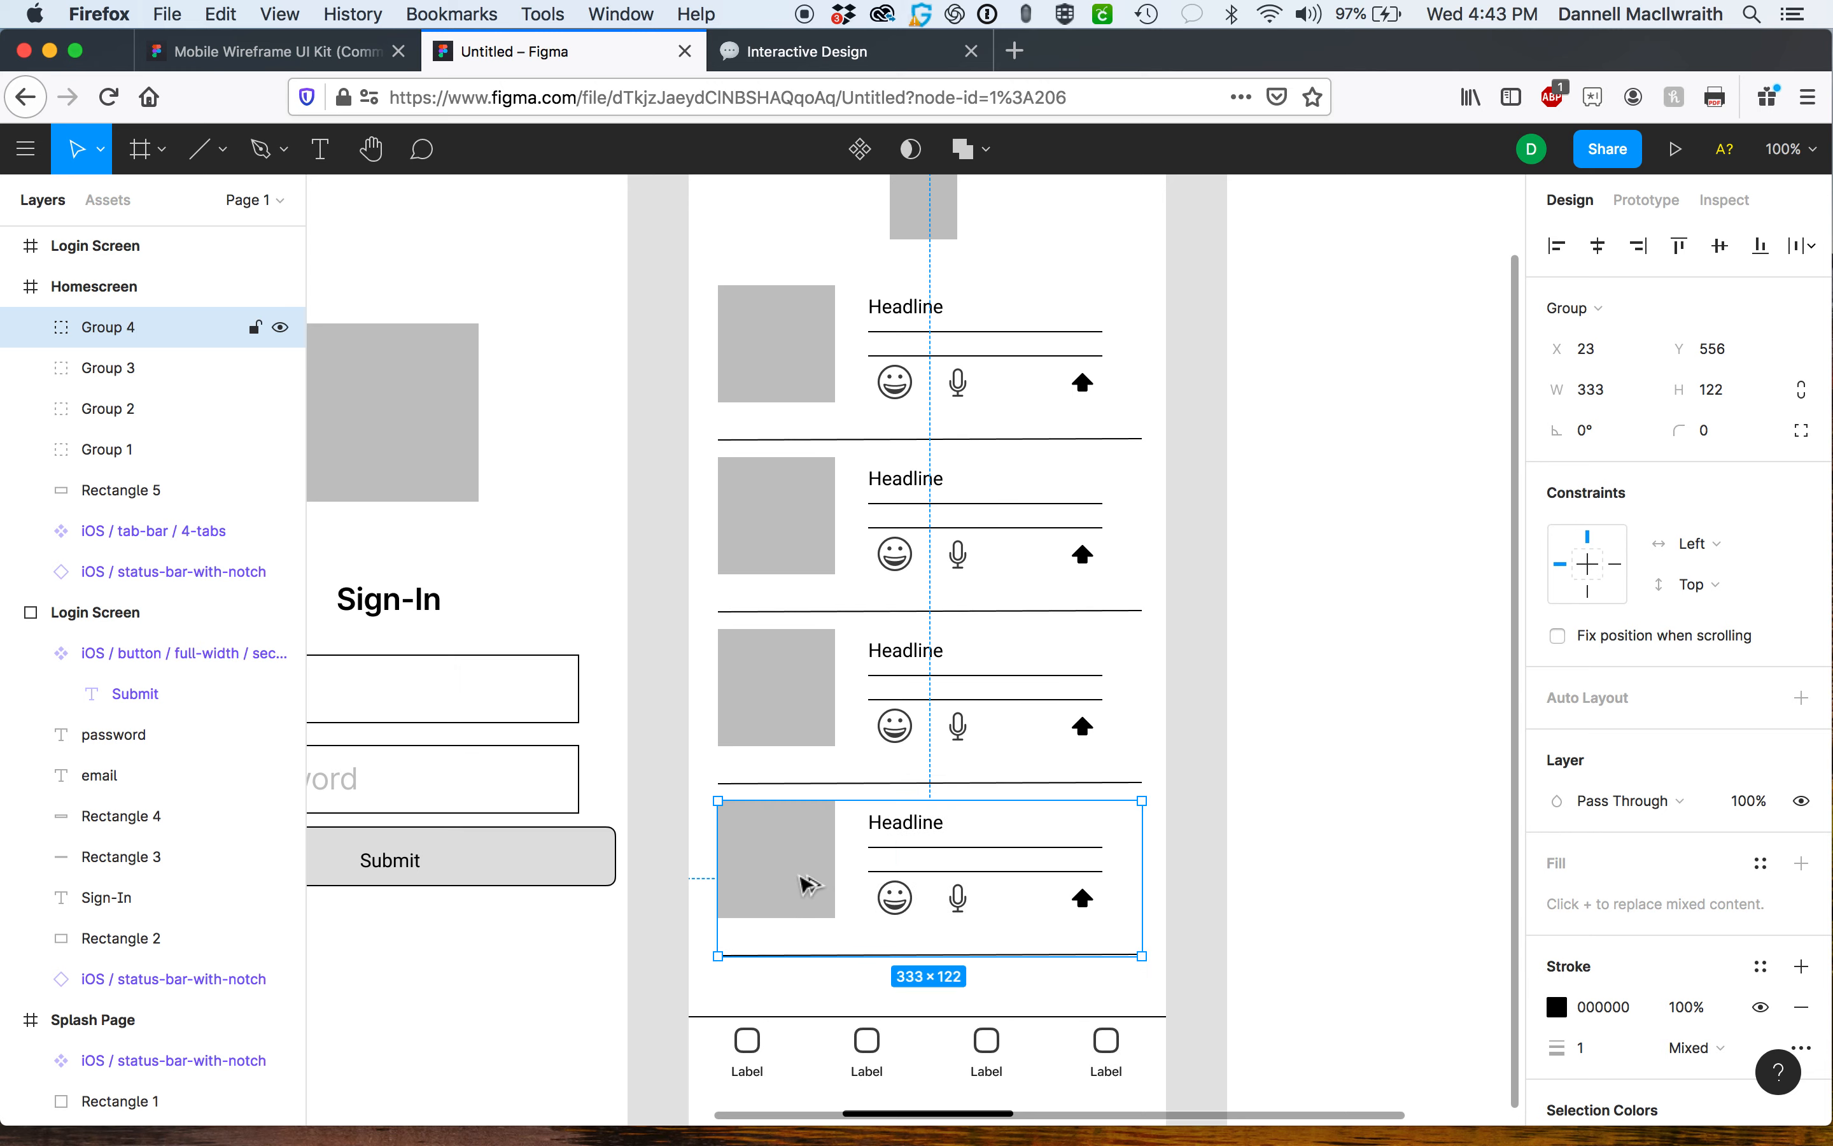
{"action": "scroll", "coordinate": [805, 883], "scroll_direction": "down", "scroll_amount": 3}
{"action": "left_click_drag", "start_coordinate": [761, 757], "coordinate": [767, 1023]}
{"action": "scroll", "coordinate": [766, 1023], "scroll_direction": "down", "scroll_amount": 3}
{"action": "left_click_drag", "start_coordinate": [757, 799], "coordinate": [760, 974]}
{"action": "scroll", "coordinate": [769, 974], "scroll_direction": "down", "scroll_amount": 3}
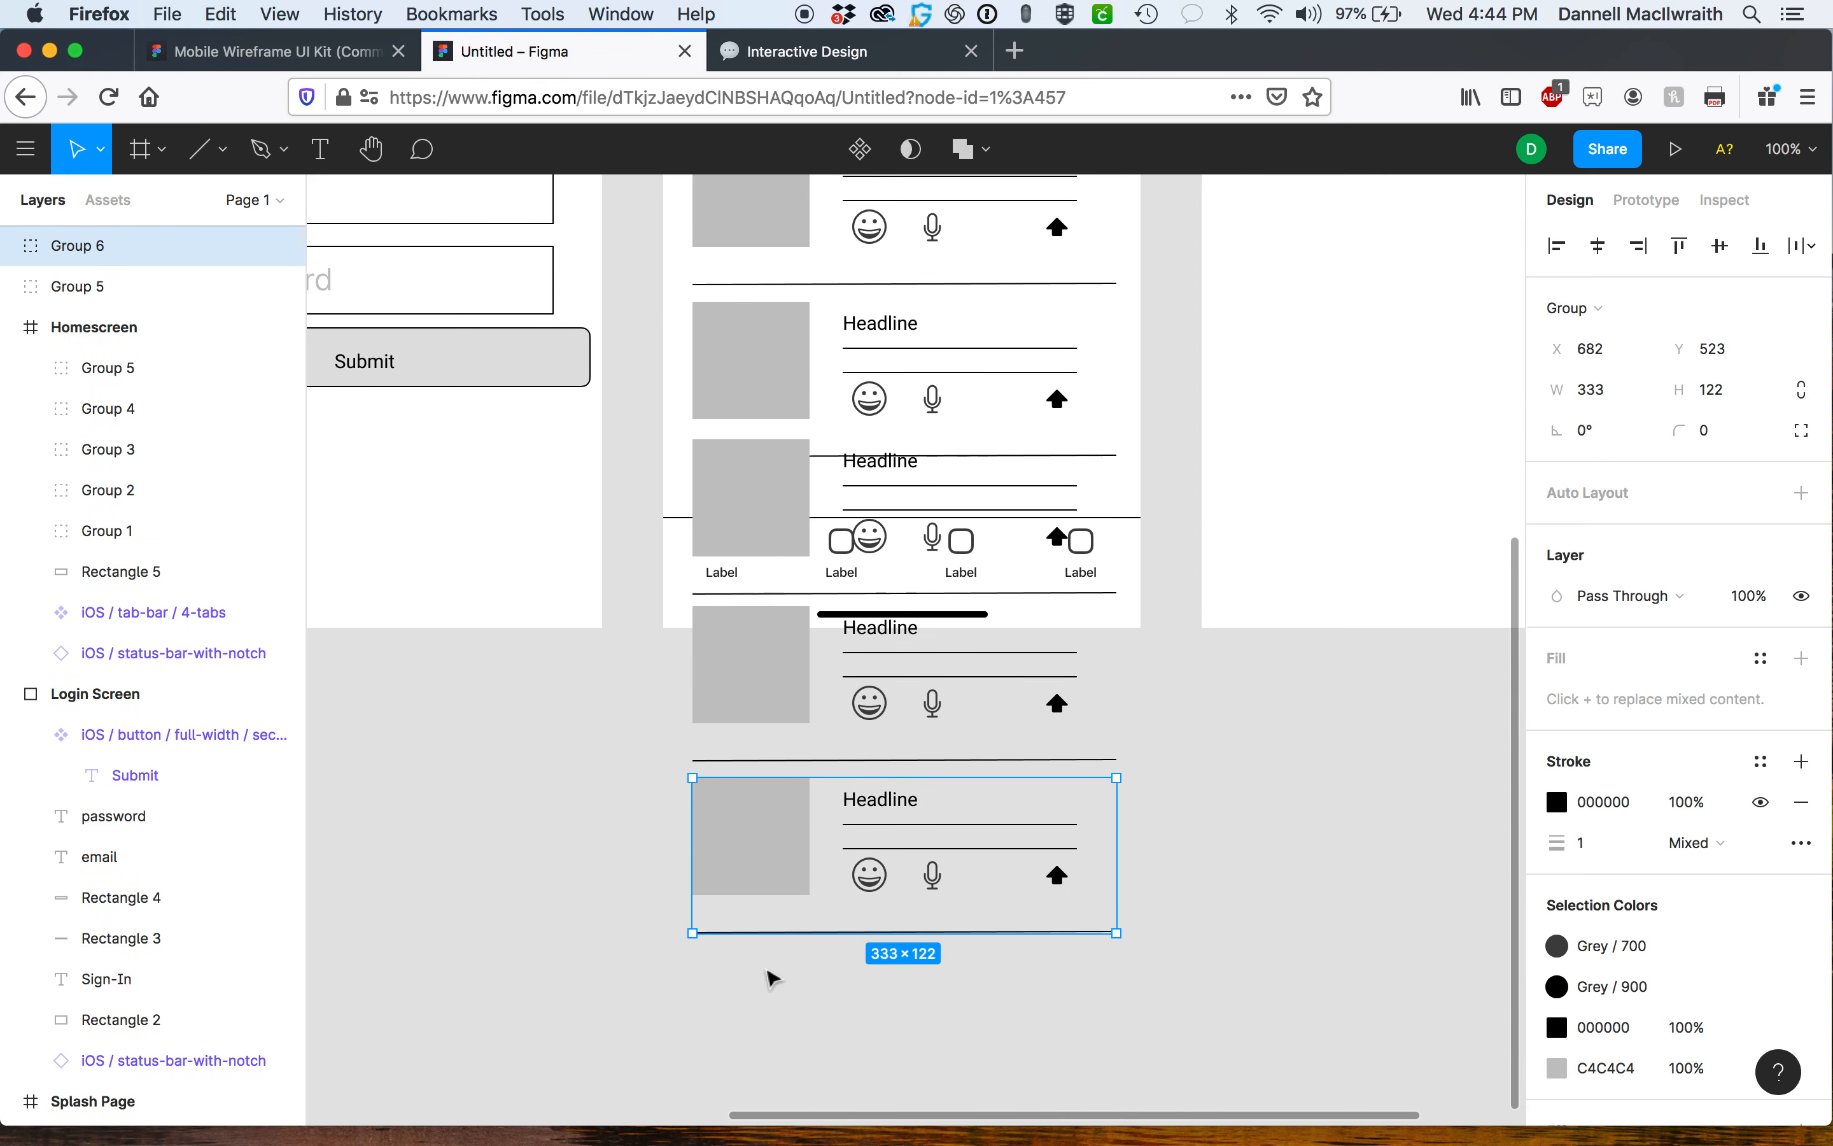
{"action": "left_click_drag", "start_coordinate": [750, 820], "coordinate": [754, 993]}
Move the tab bar layer to the top of the Homescreen's layer stack so it sits above the cards.
{"action": "key", "text": "minus"}
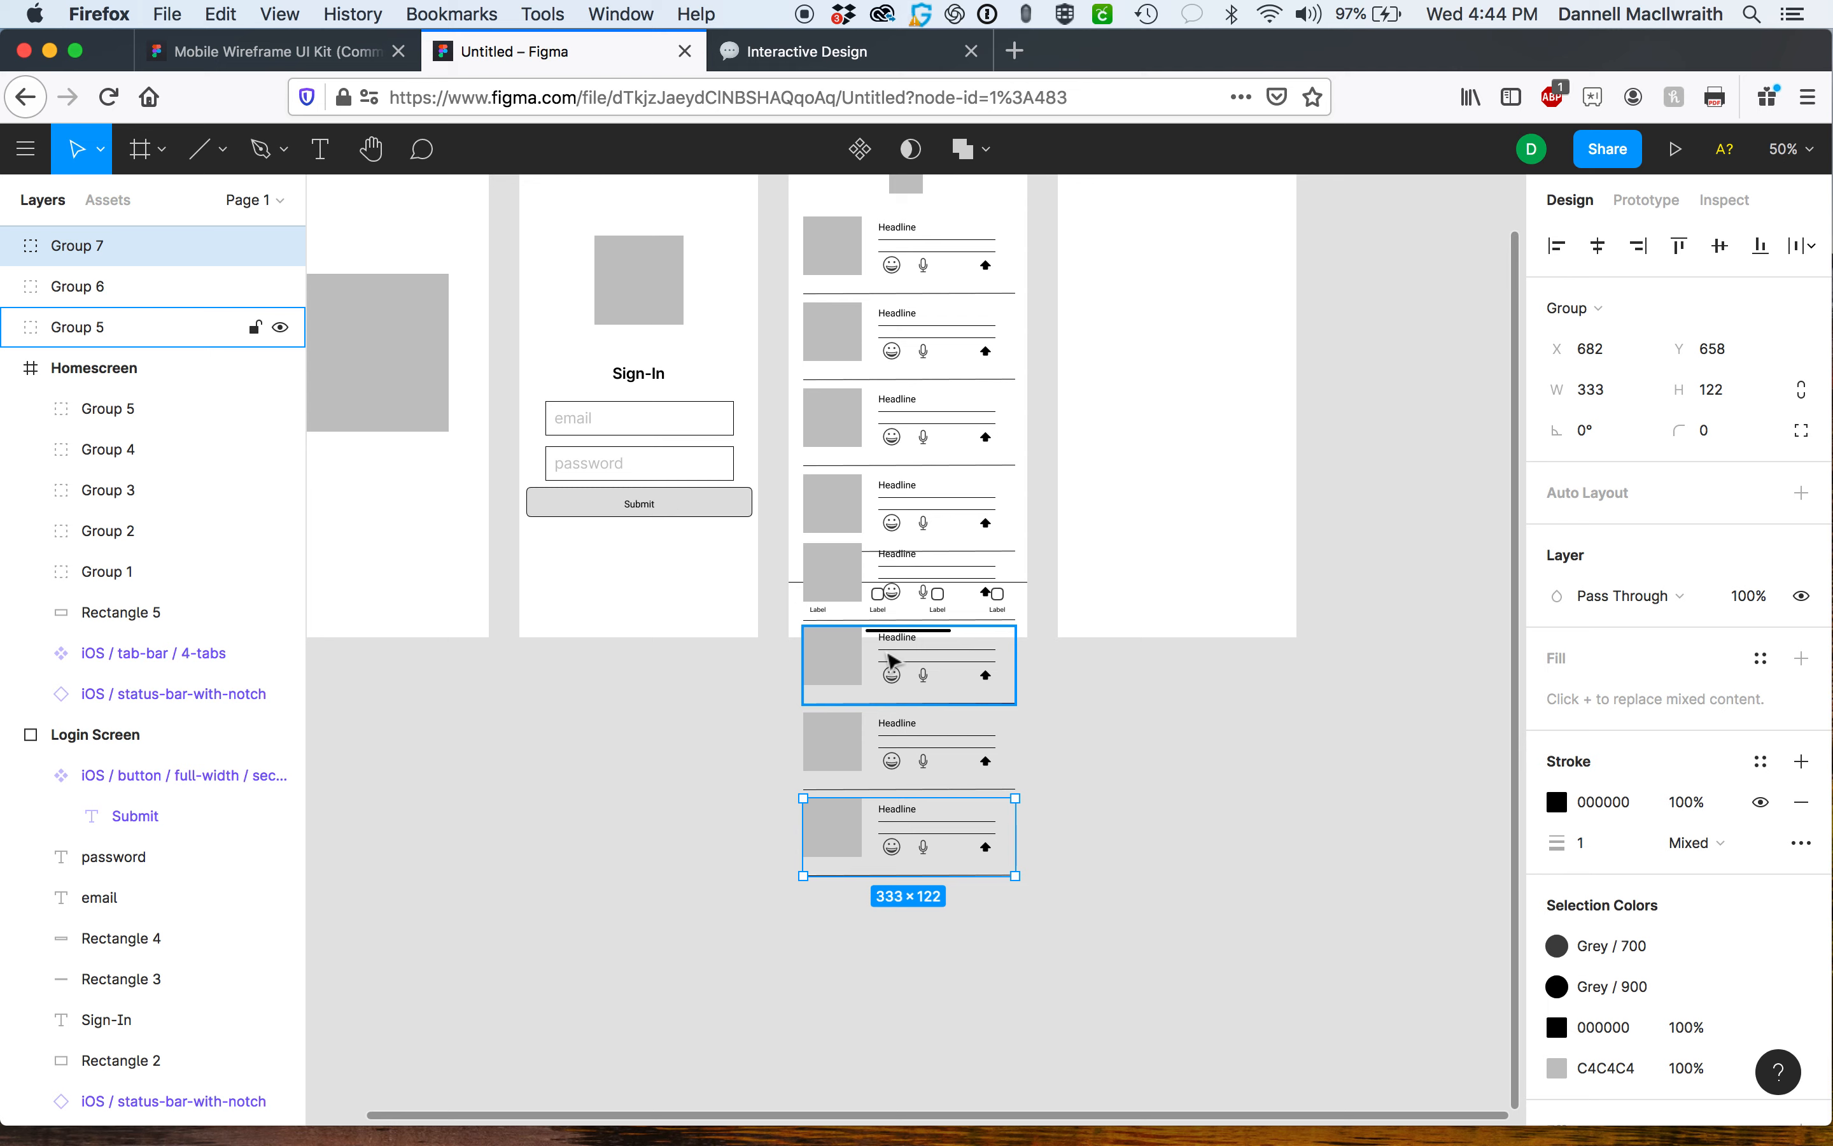
{"action": "left_click", "coordinate": [109, 373]}
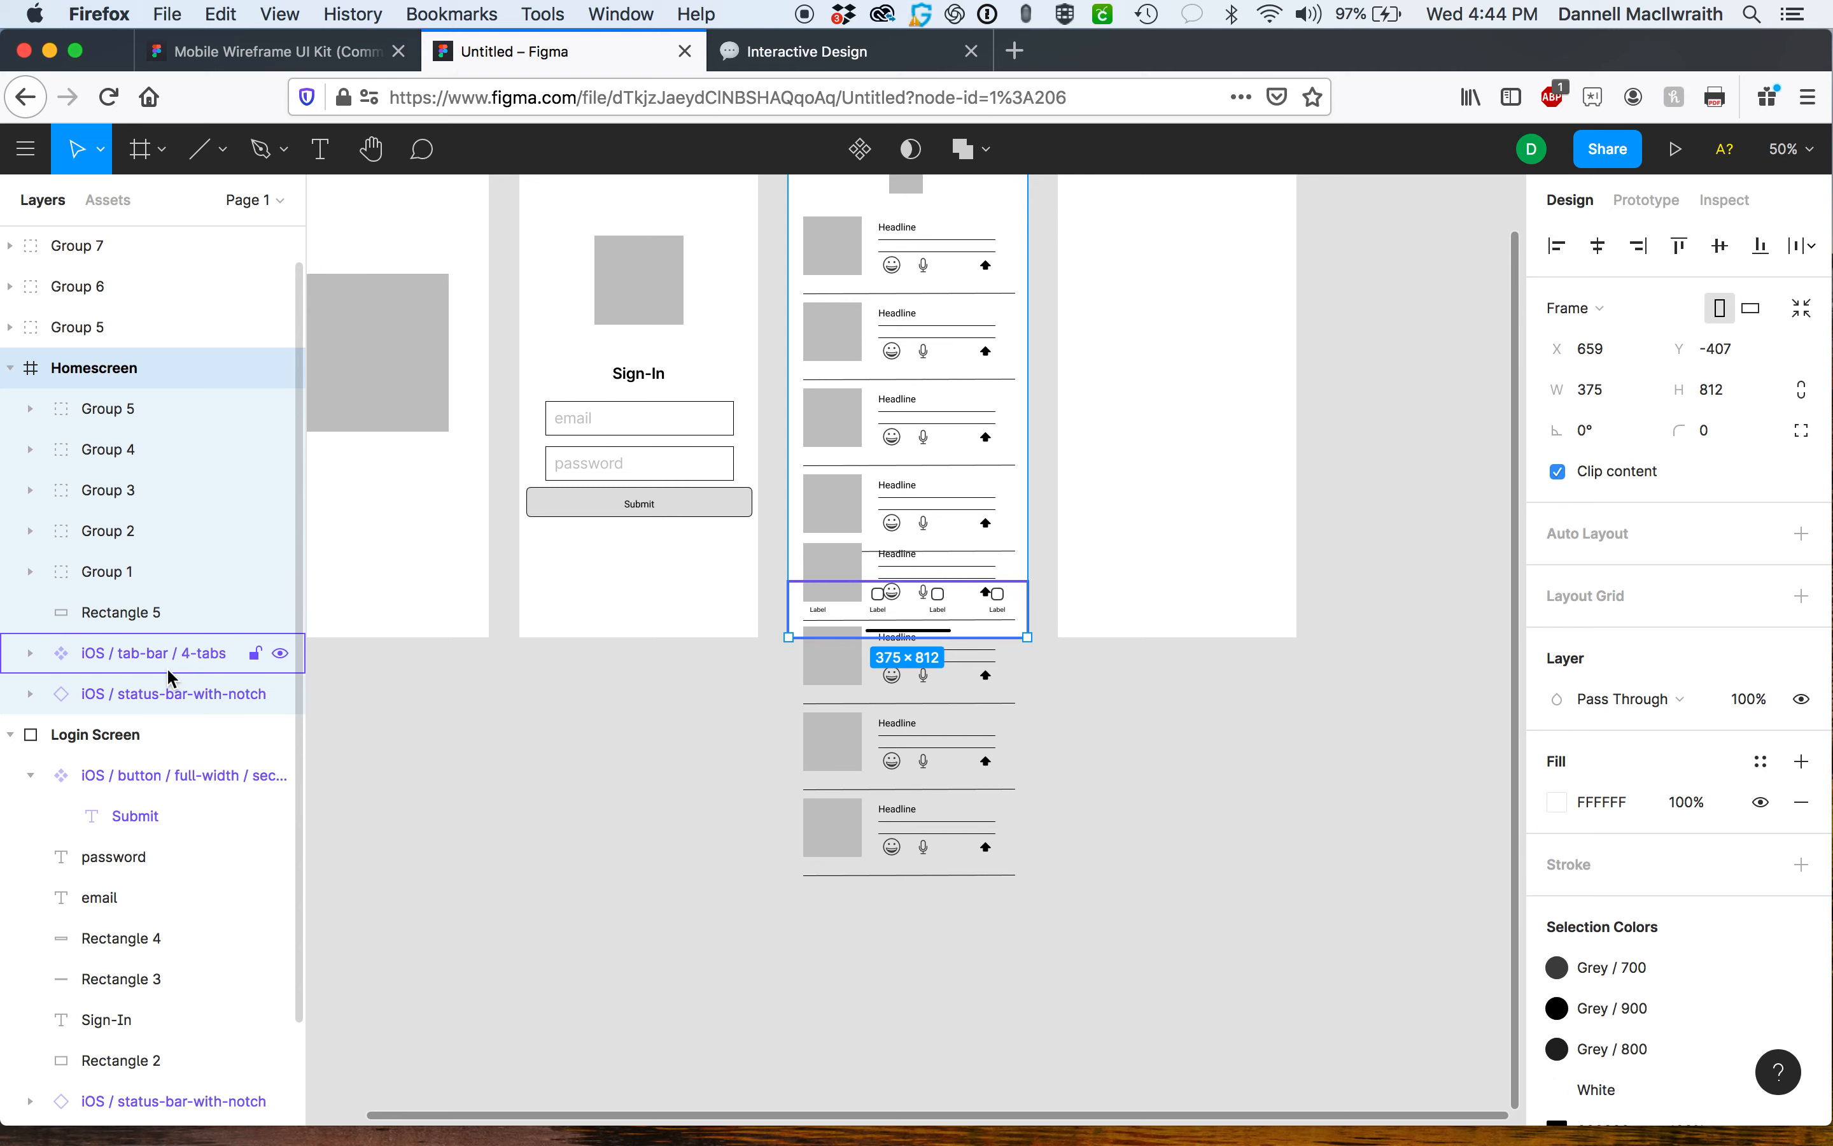
{"action": "left_click_drag", "start_coordinate": [155, 659], "coordinate": [152, 393]}
{"action": "mouse_move", "coordinate": [76, 655]}
{"action": "left_mouse_down"}
{"action": "mouse_move", "coordinate": [82, 590]}
{"action": "mouse_move", "coordinate": [133, 660]}
{"action": "mouse_move", "coordinate": [126, 644]}
{"action": "mouse_move", "coordinate": [106, 658]}
{"action": "left_mouse_up"}
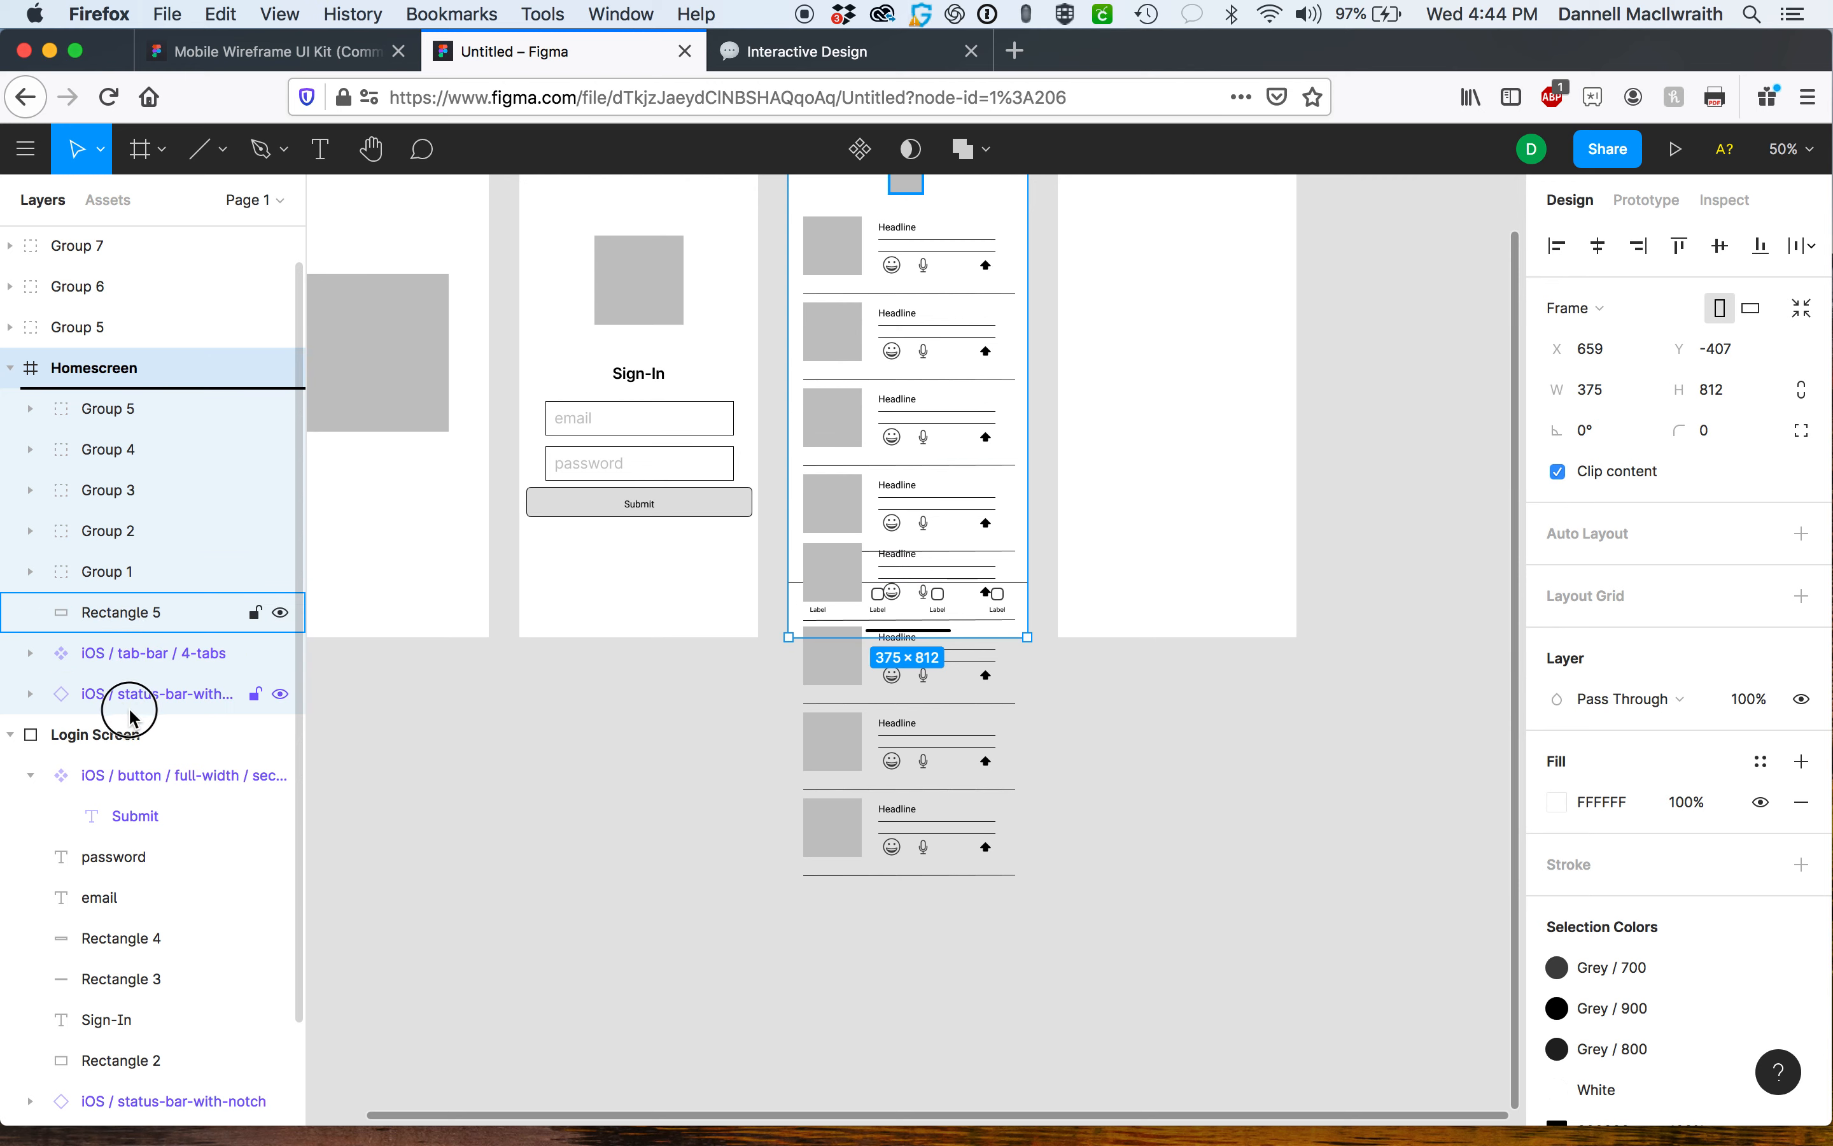
{"action": "left_click", "coordinate": [125, 667]}
{"action": "left_click_drag", "start_coordinate": [124, 660], "coordinate": [140, 406]}
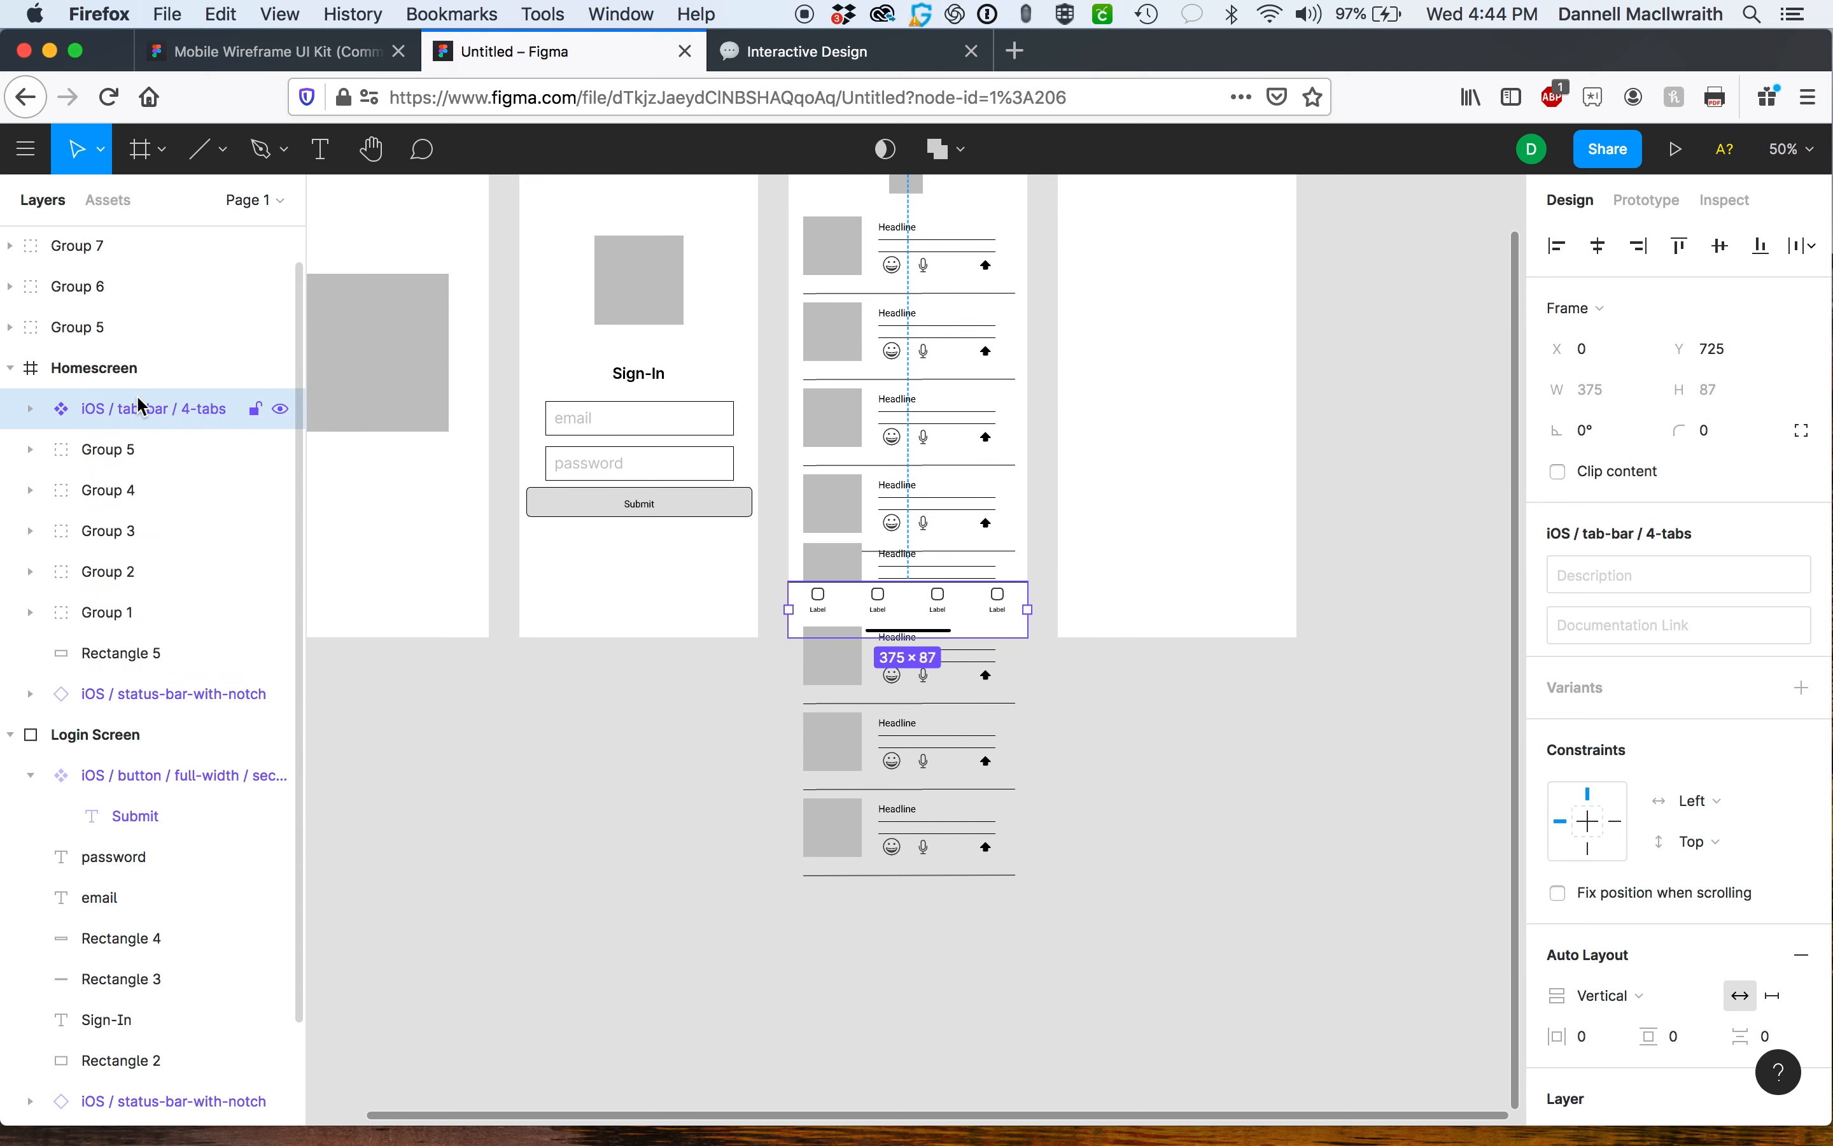
{"action": "left_click", "coordinate": [1207, 724]}
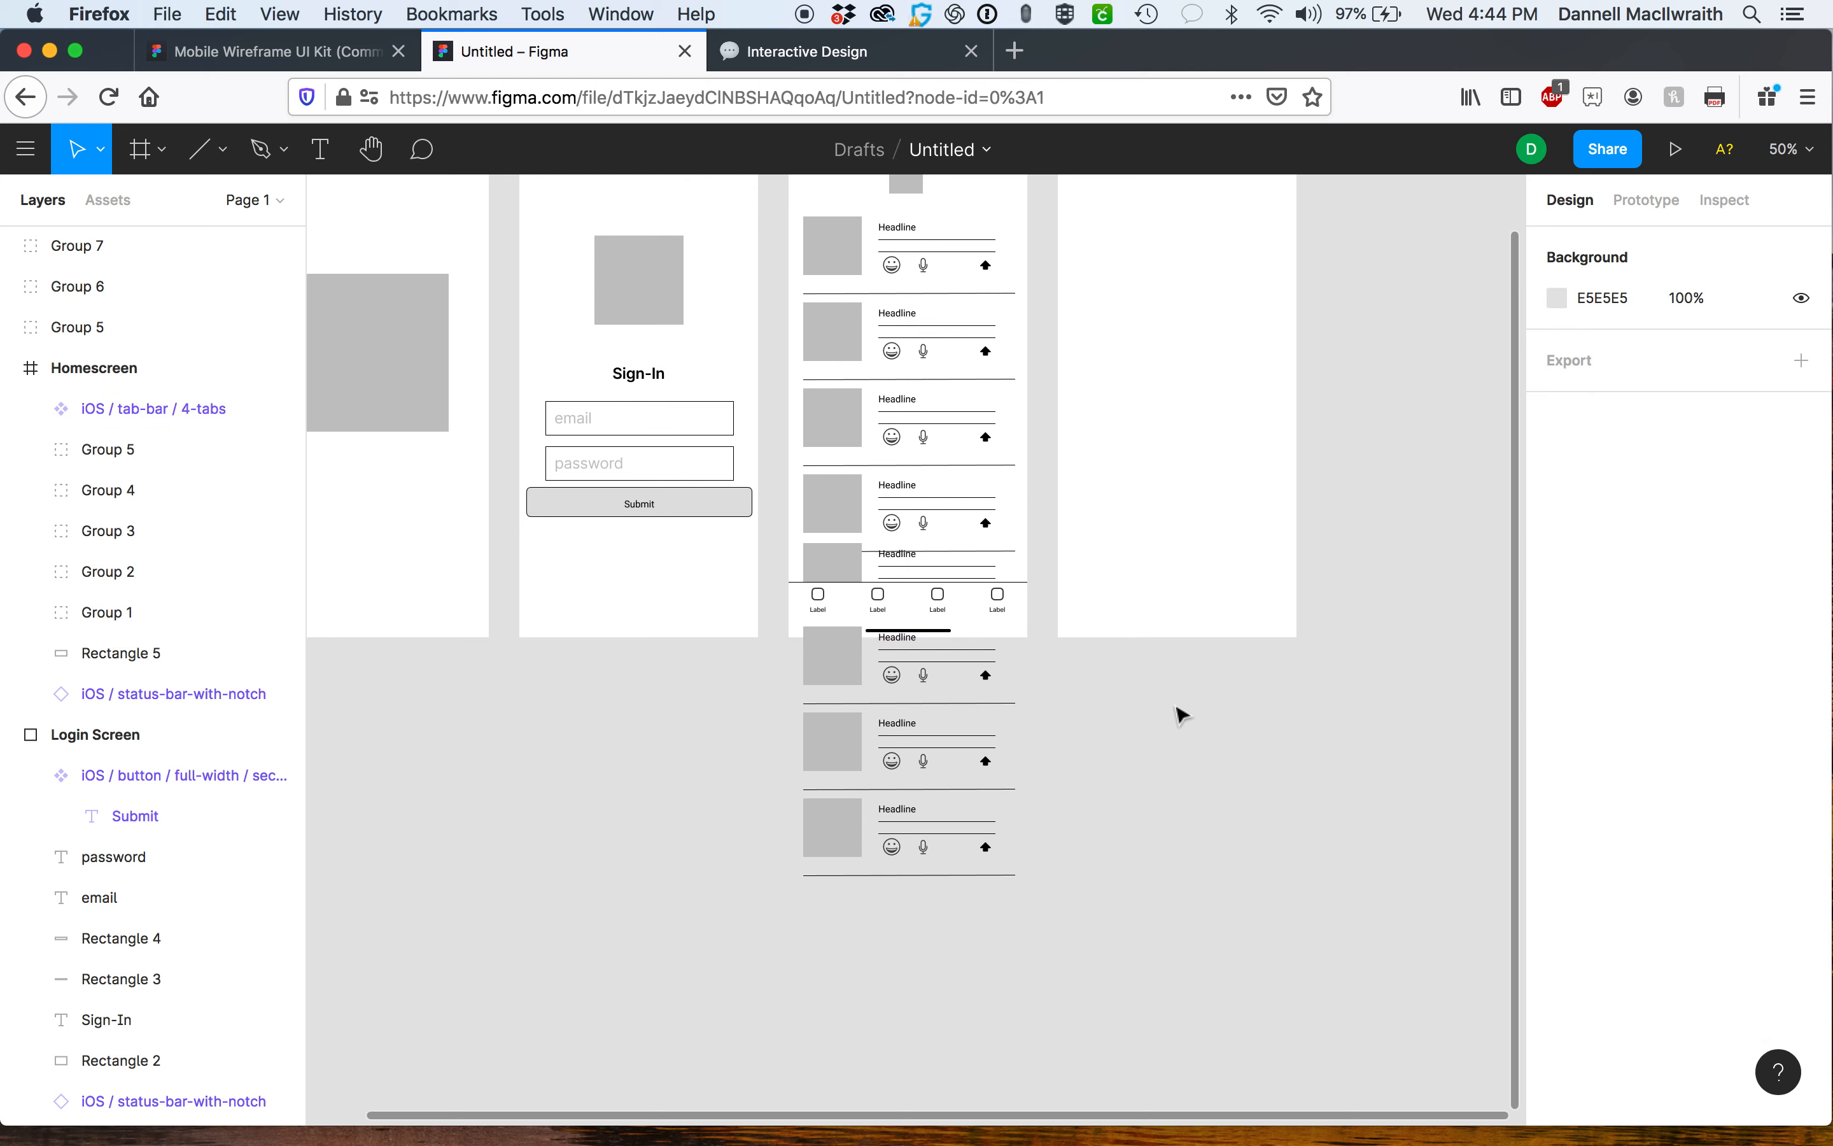
Set the tab bar to fix position when scrolling.
{"action": "left_click", "coordinate": [809, 621]}
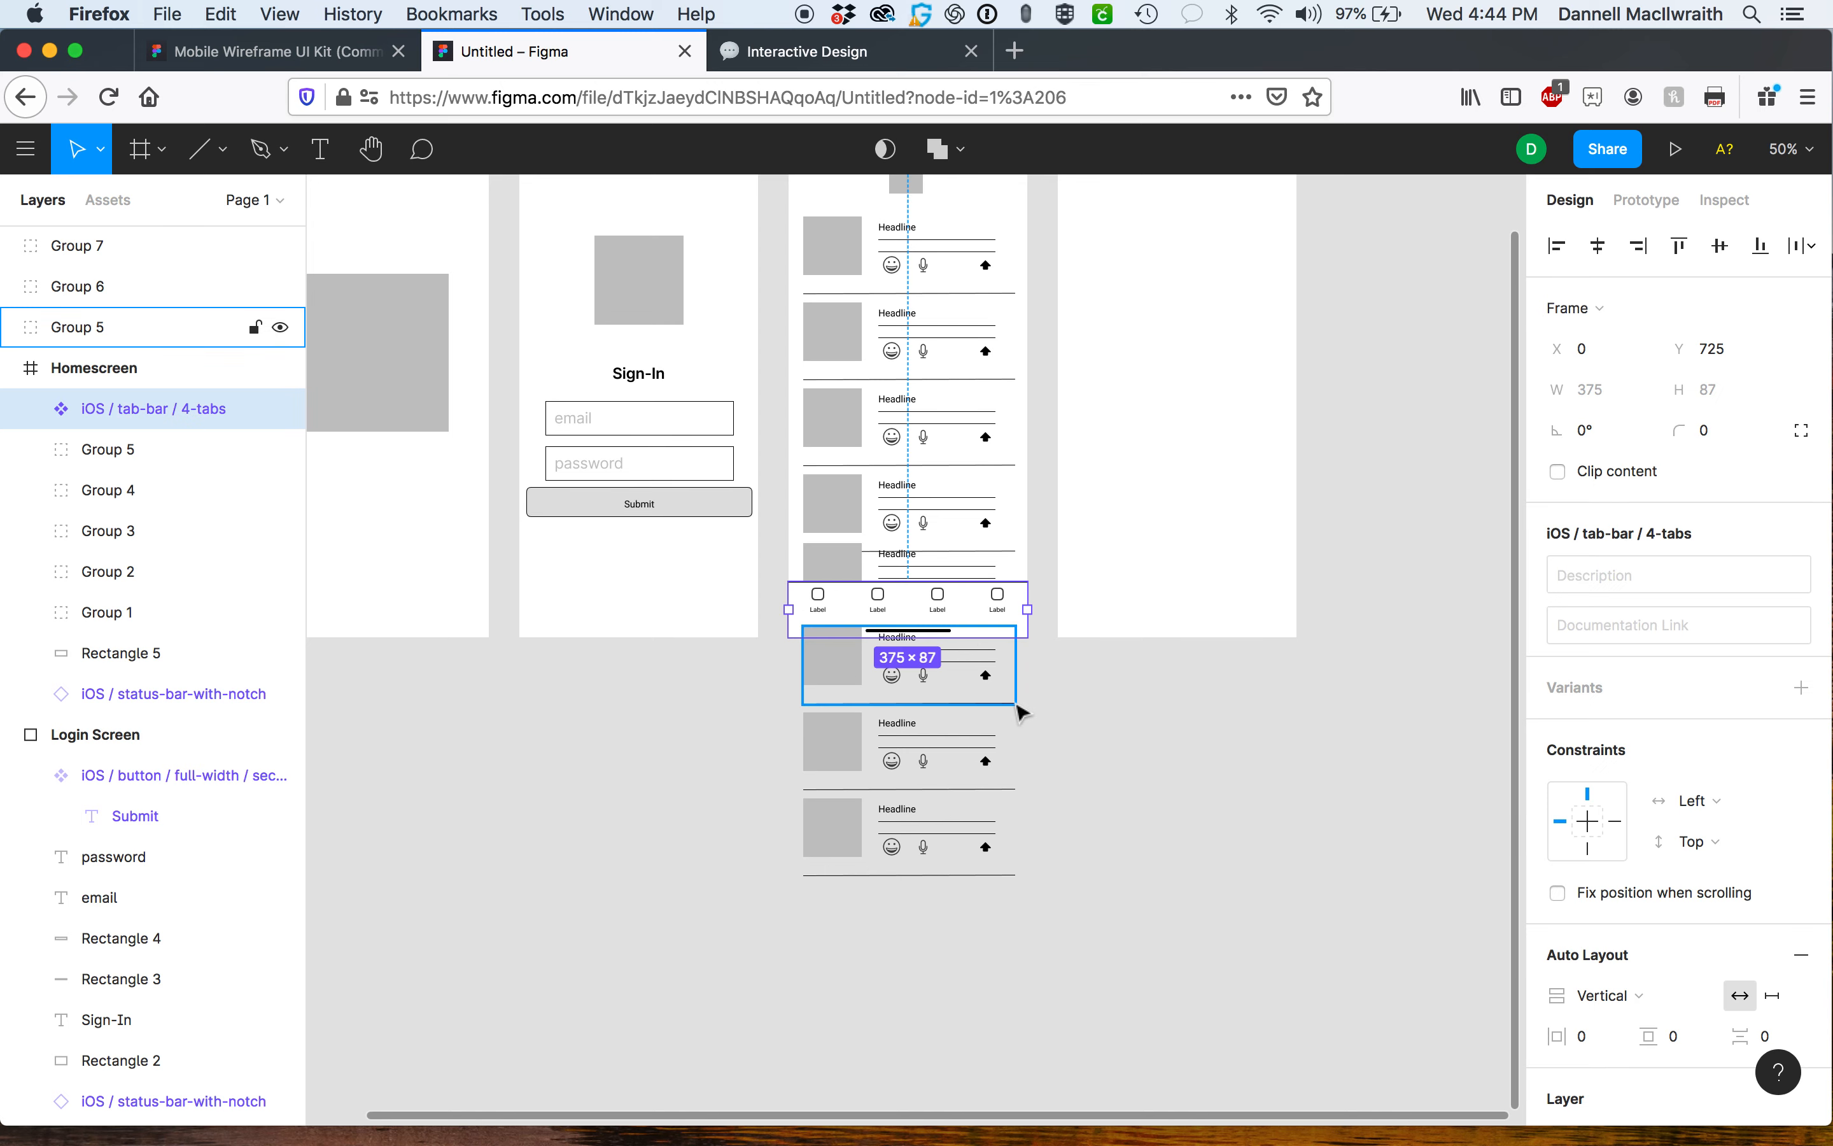
{"action": "key", "text": "super+equal"}
{"action": "key", "text": "super+equal"}
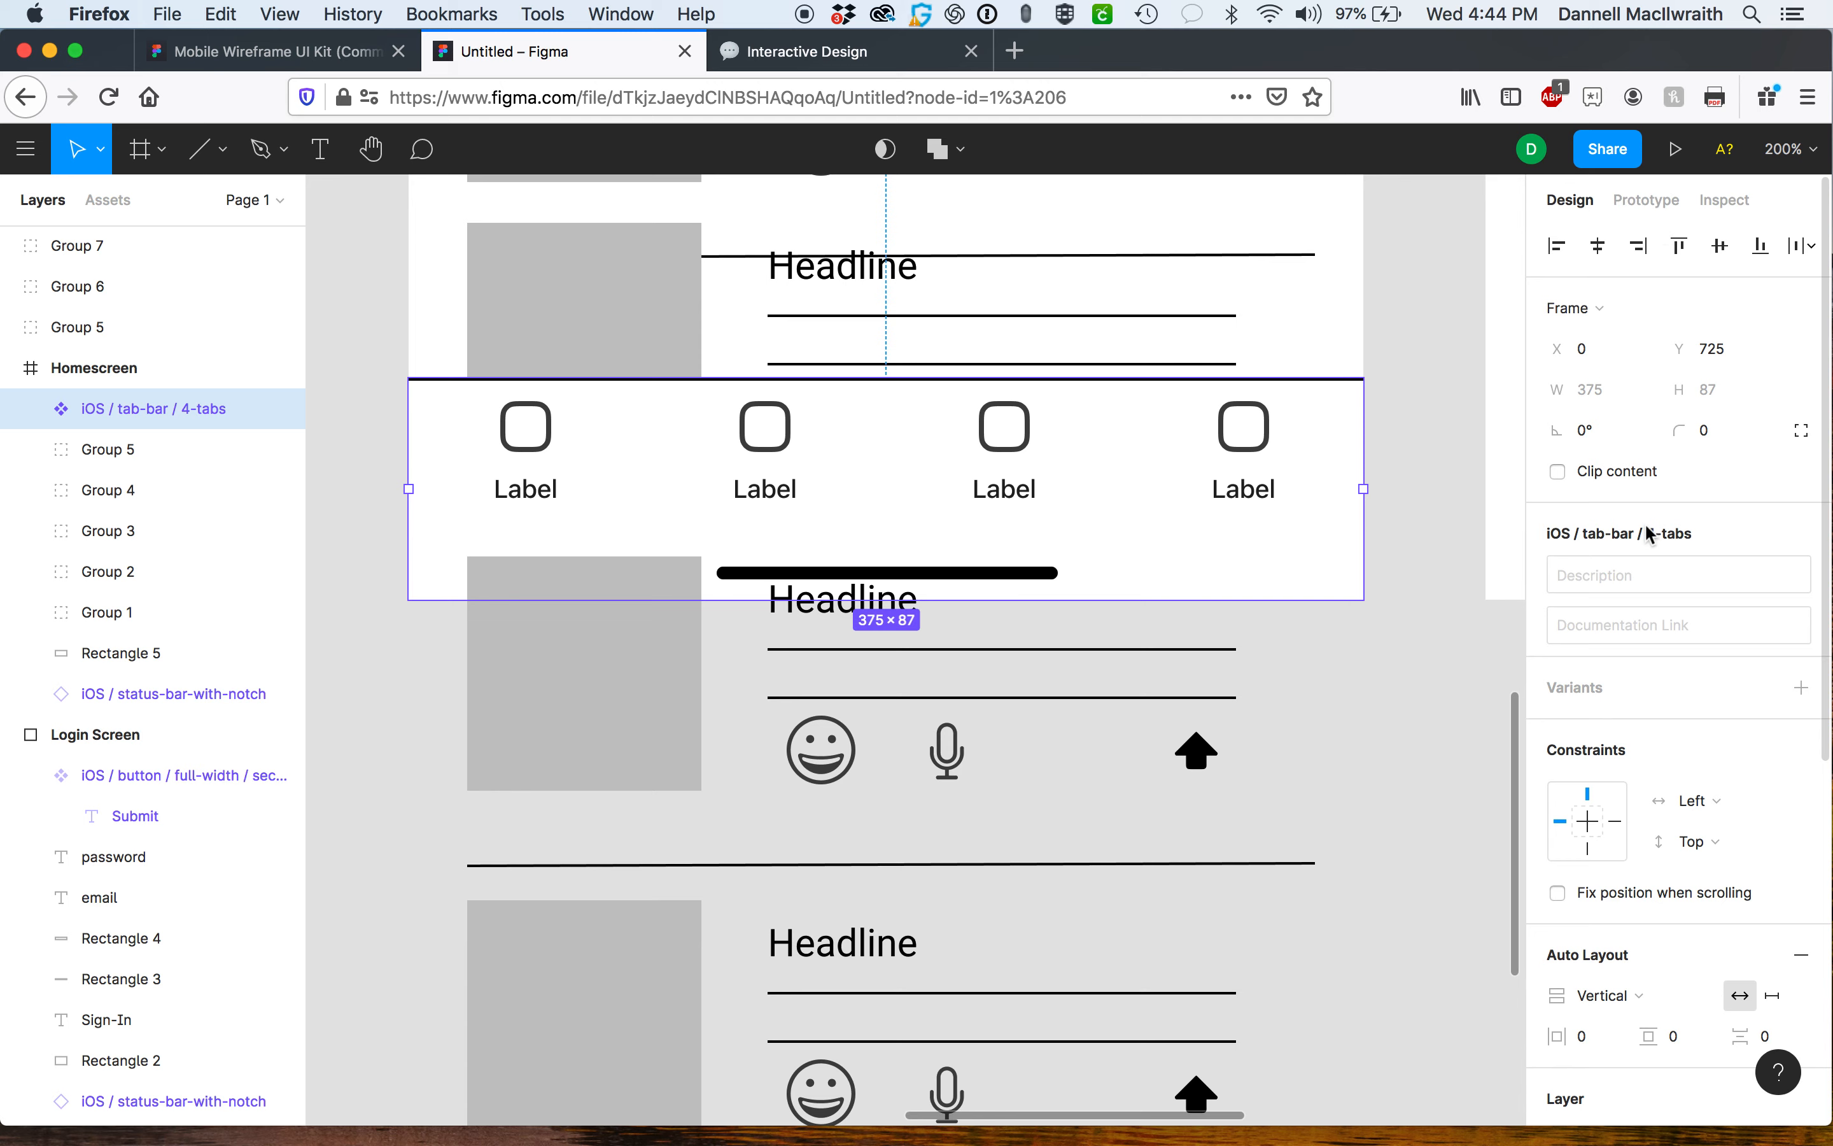
{"action": "scroll", "coordinate": [1644, 523], "scroll_direction": "down", "scroll_amount": 4}
{"action": "scroll", "coordinate": [1644, 522], "scroll_direction": "up", "scroll_amount": 4}
{"action": "left_click", "coordinate": [1636, 199]}
{"action": "left_click", "coordinate": [1571, 197]}
{"action": "left_click", "coordinate": [1561, 898]}
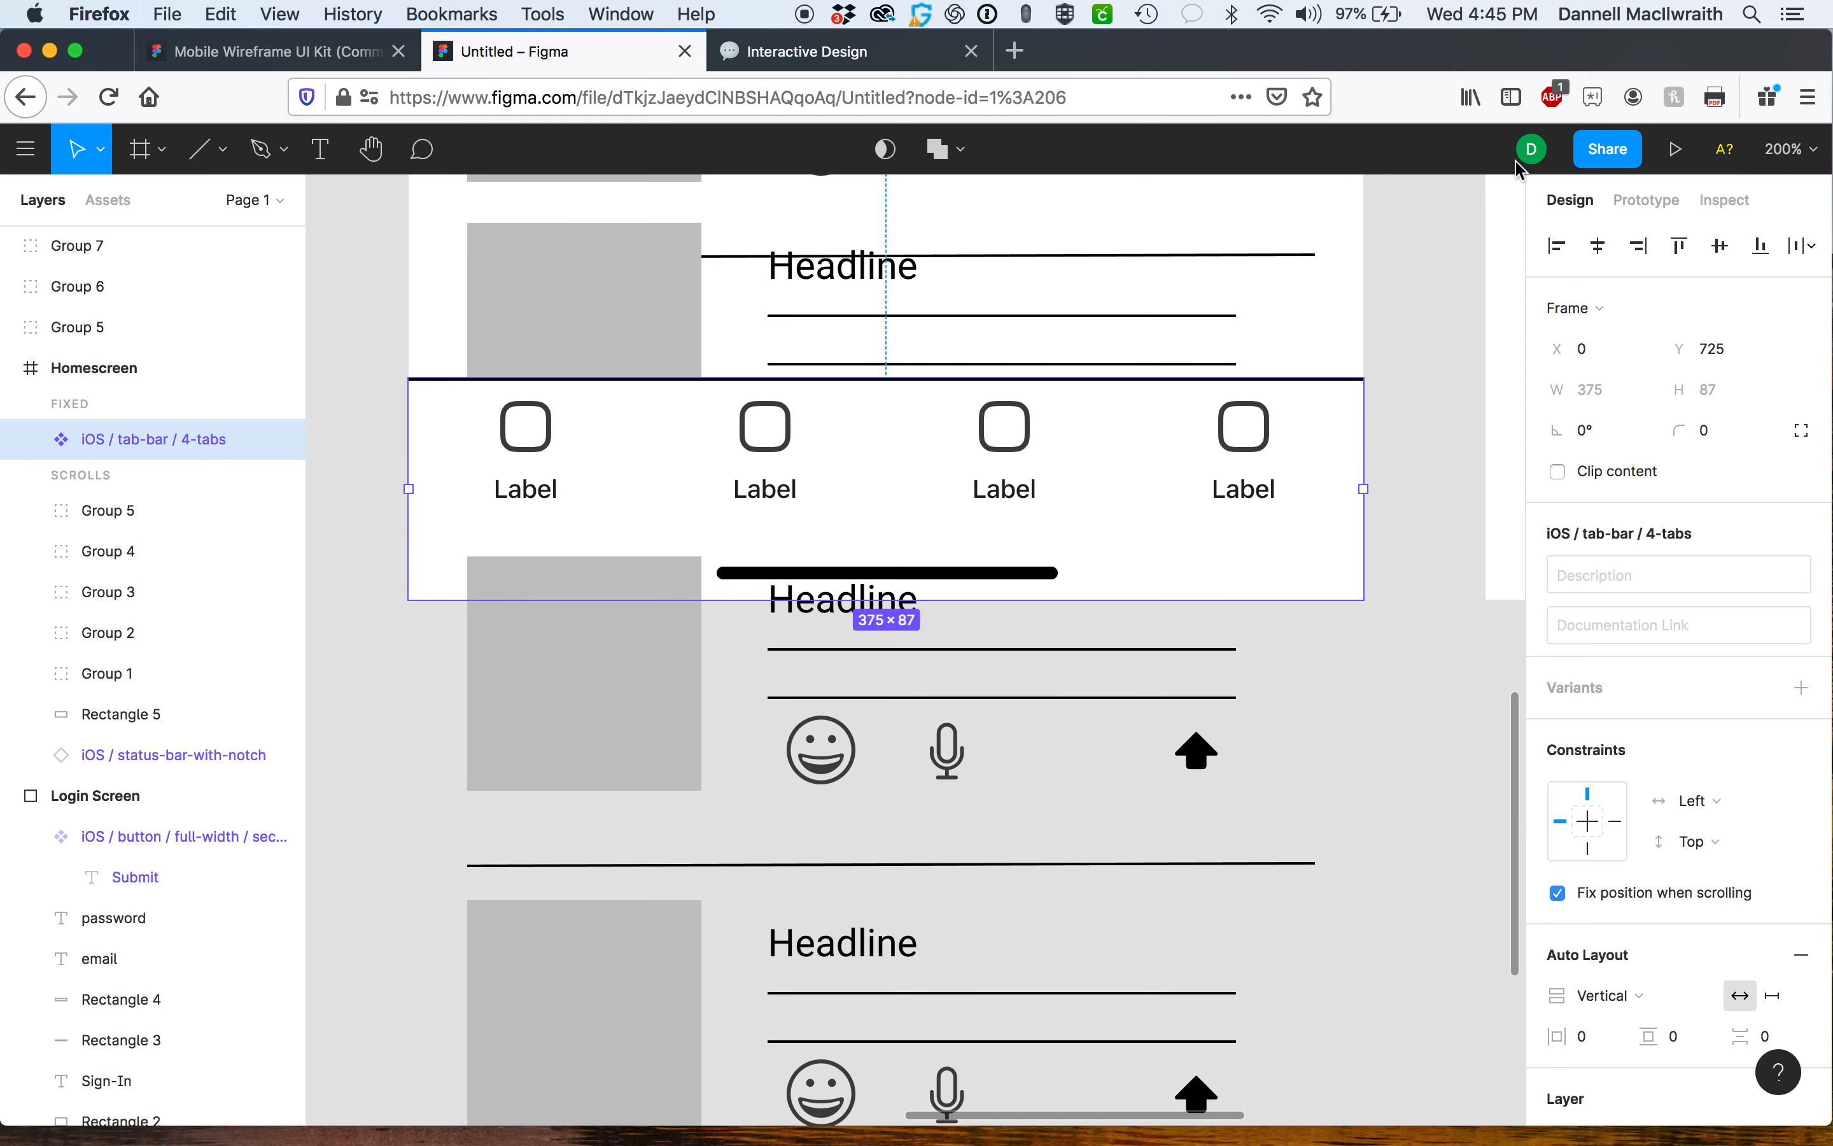
Open the prototype presentation and step back and forth through the Splash, Login and Homescreen screens.
{"action": "left_click", "coordinate": [1676, 160]}
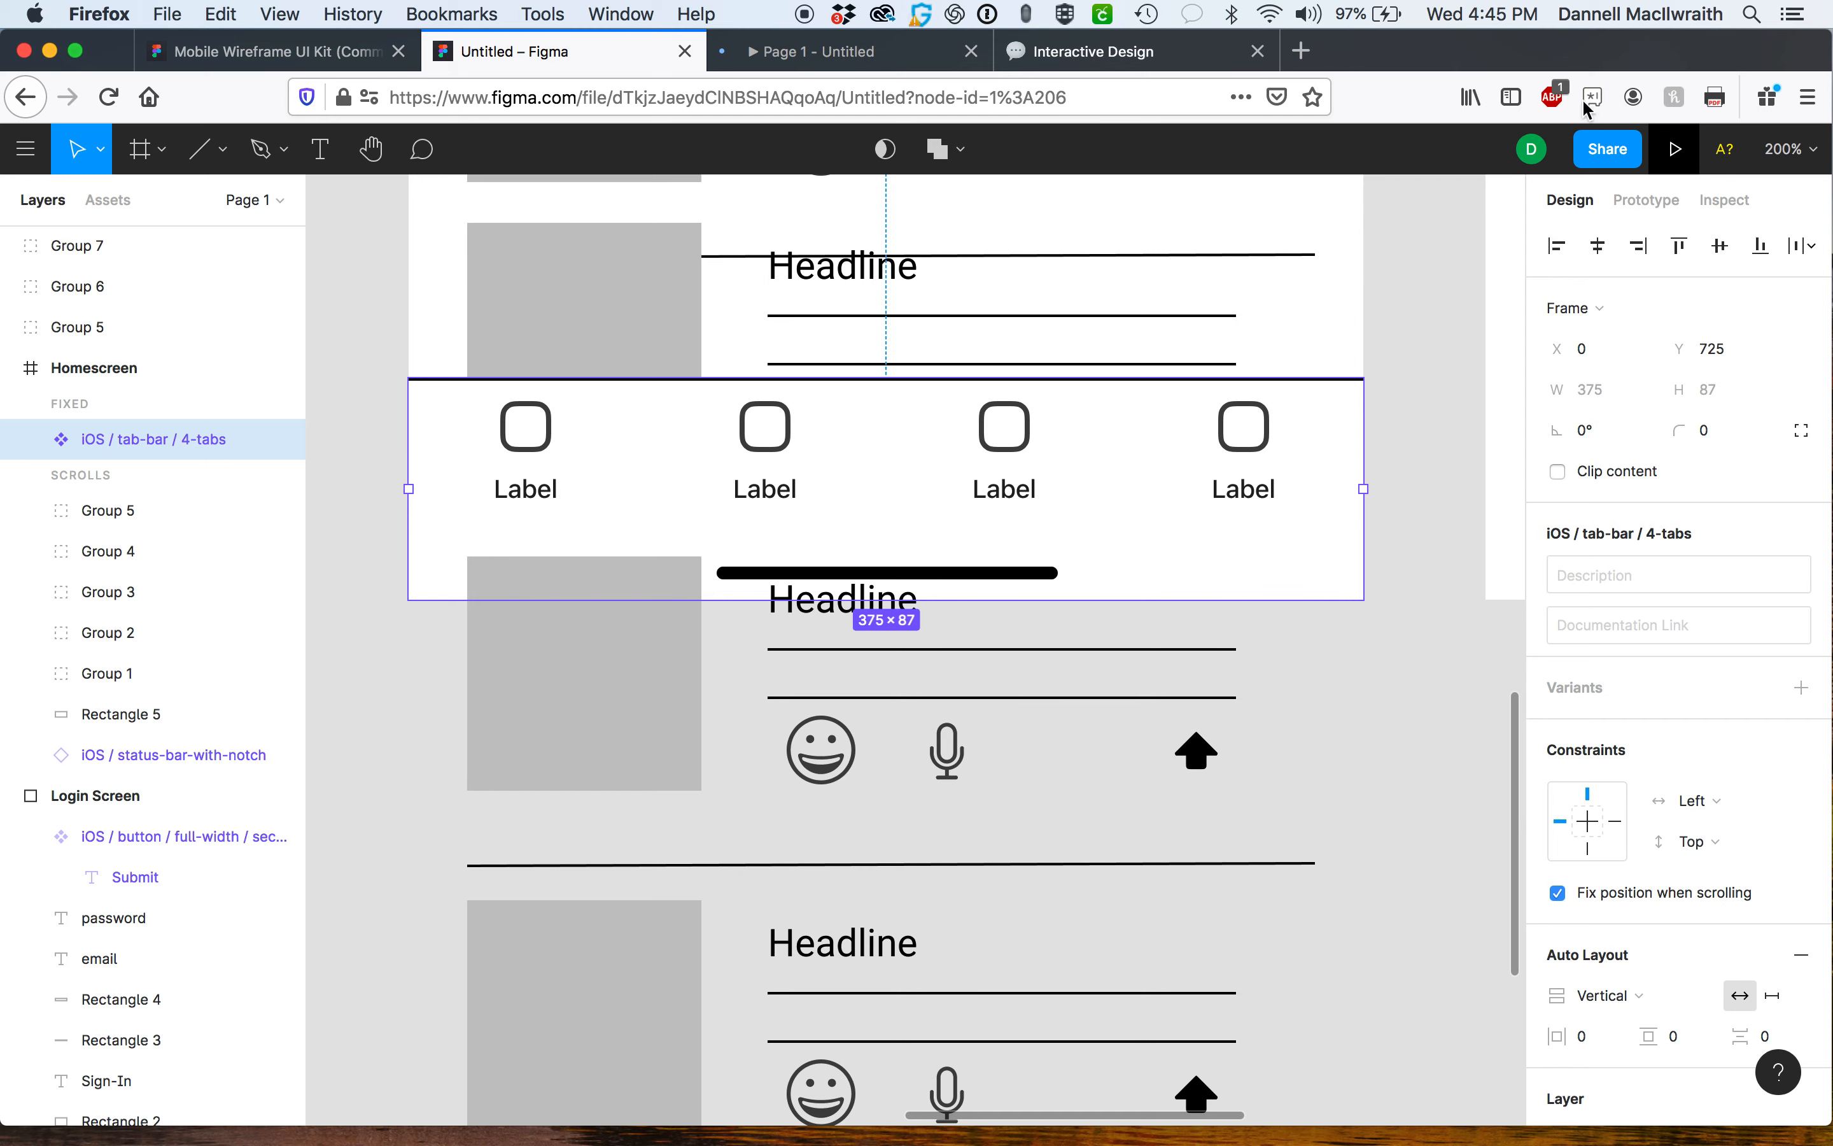
{"action": "left_click", "coordinate": [810, 60]}
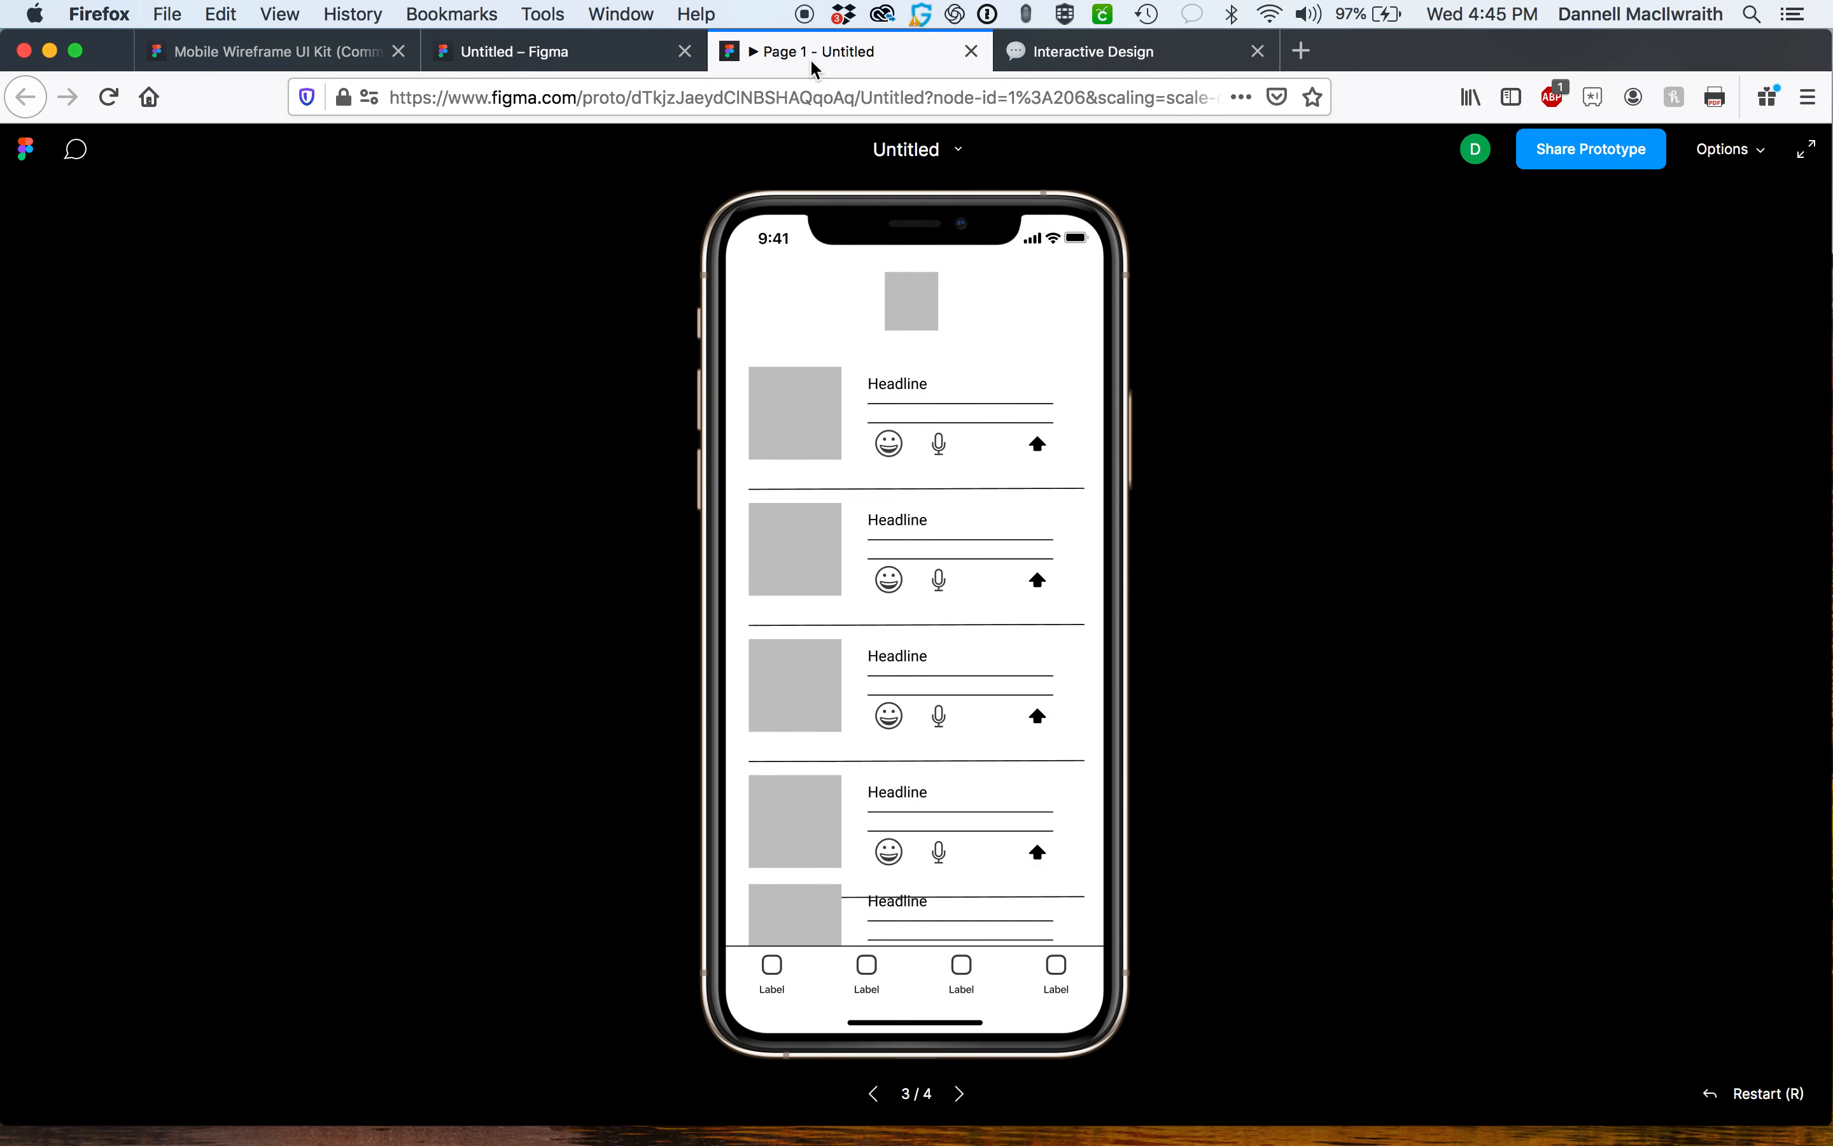
{"action": "left_click", "coordinate": [875, 1093]}
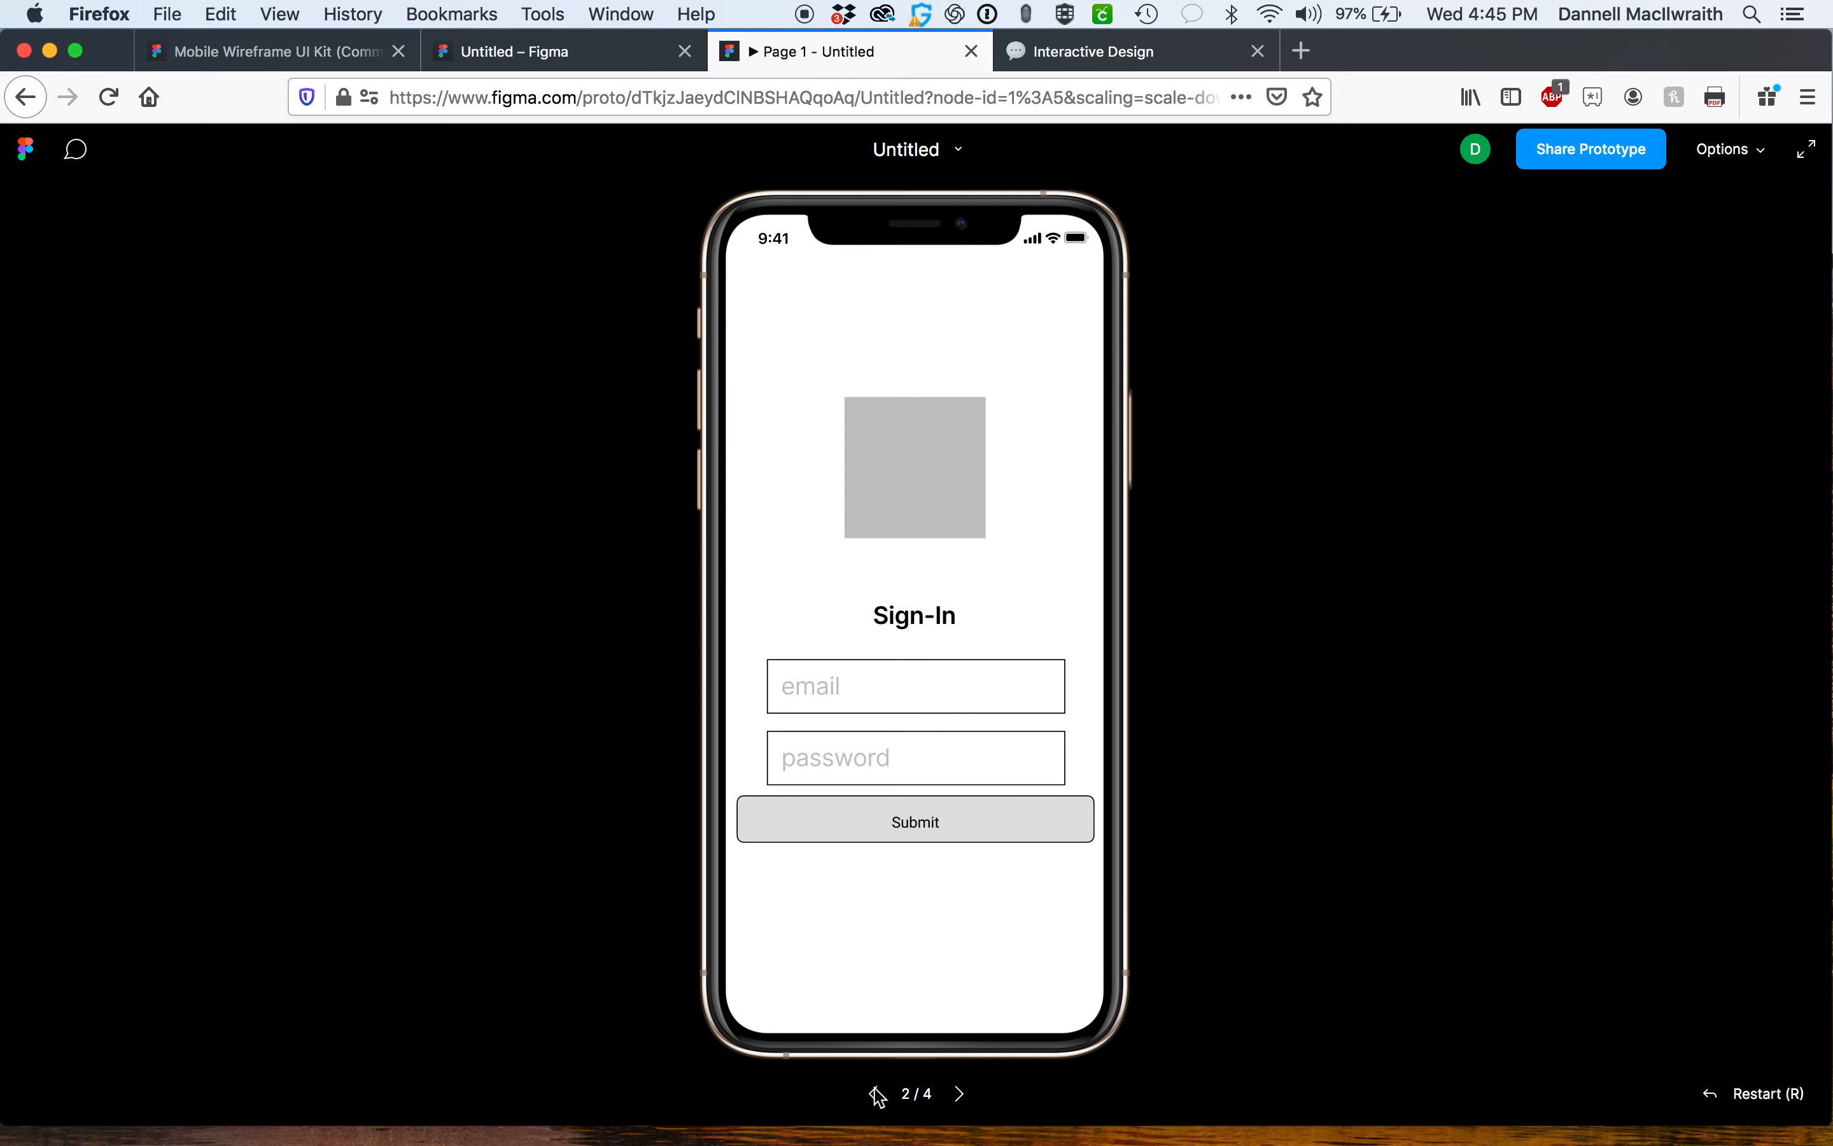
{"action": "left_click", "coordinate": [877, 1095]}
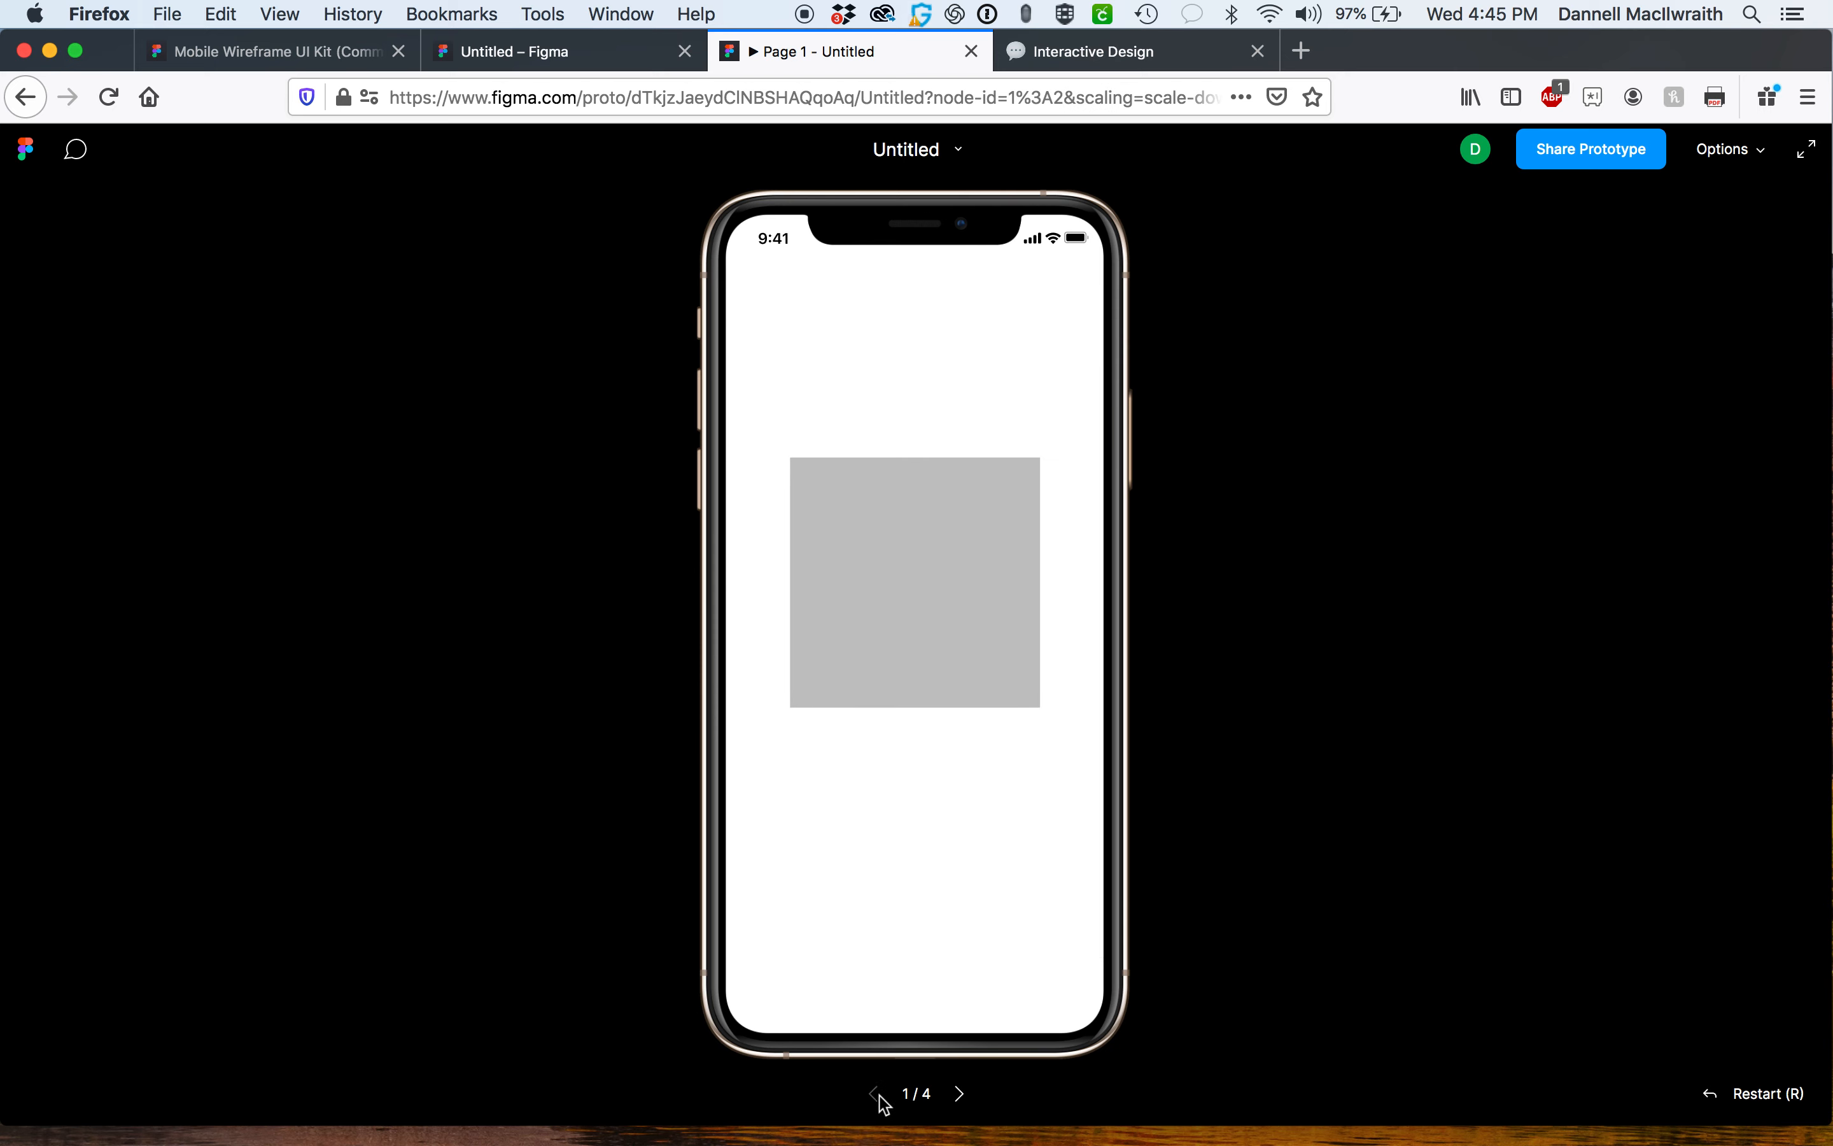
{"action": "left_click", "coordinate": [961, 1095]}
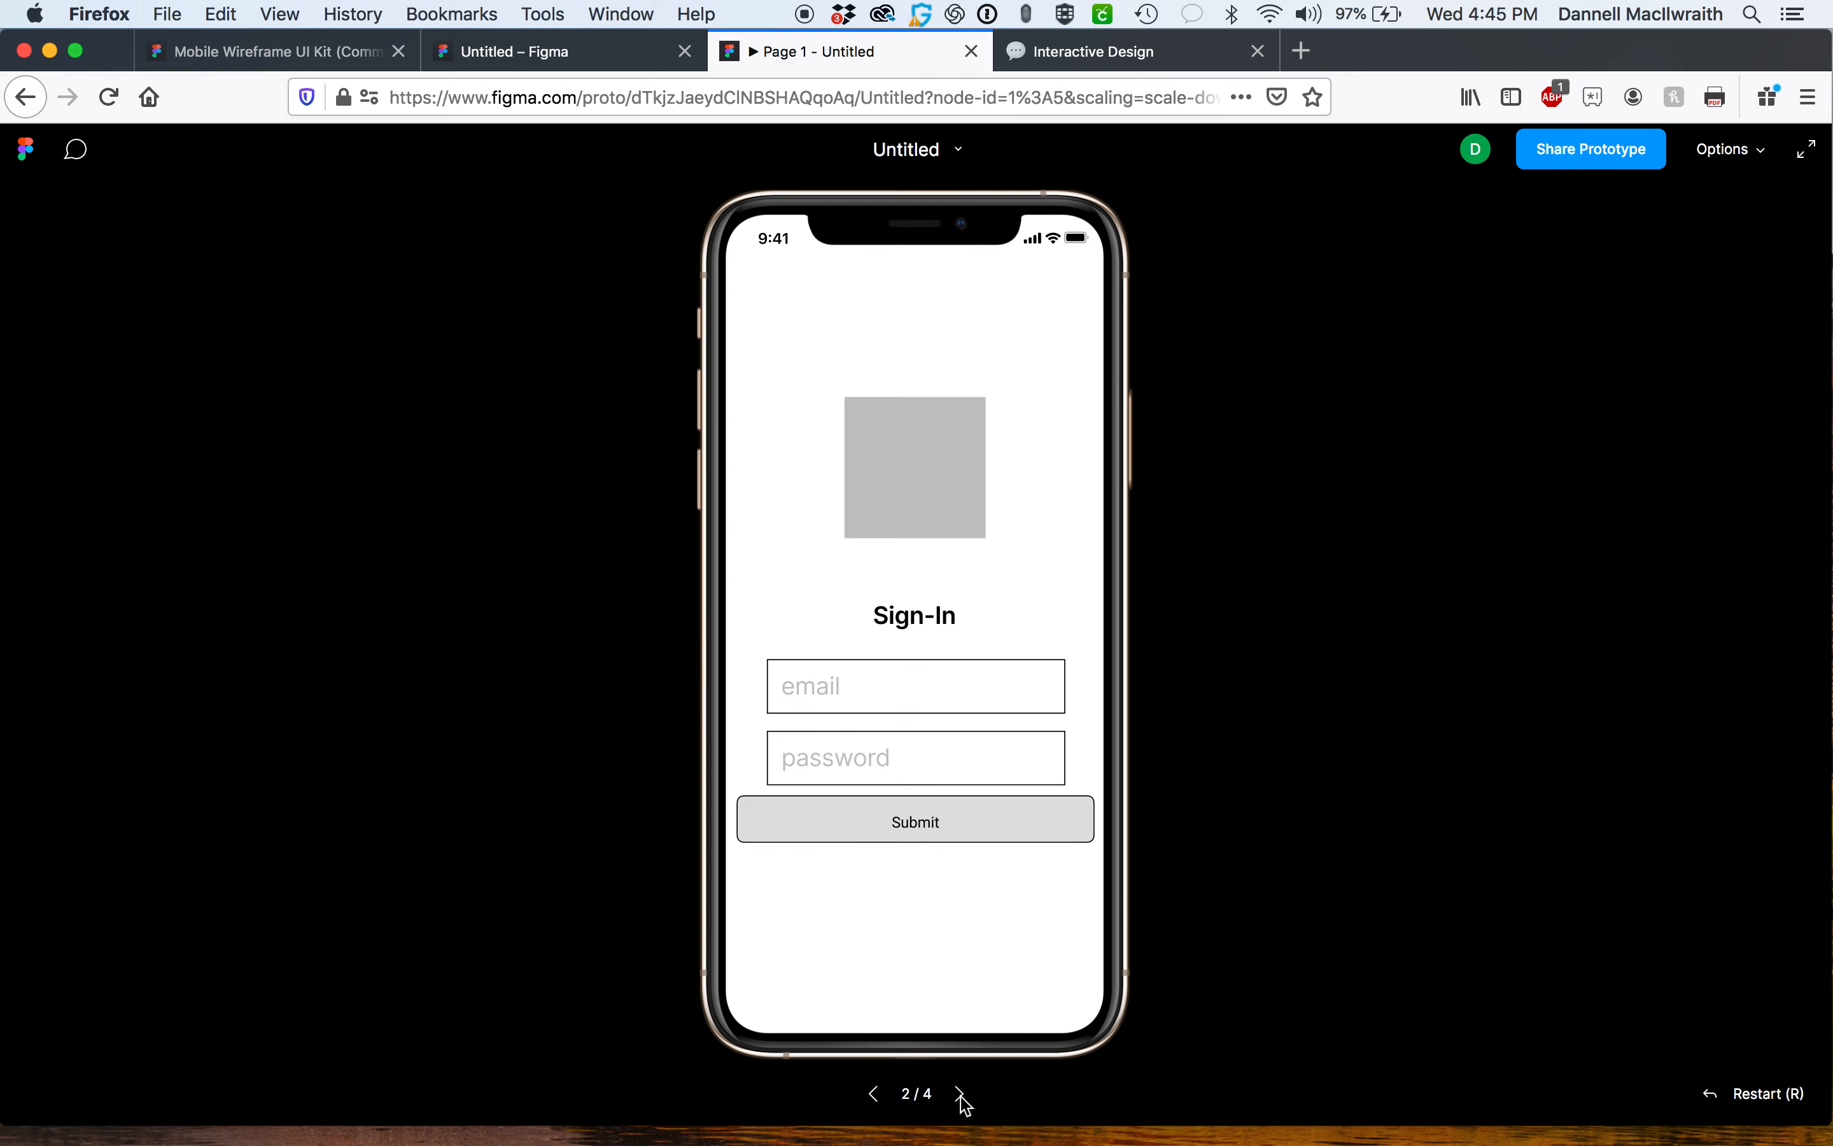
{"action": "left_click", "coordinate": [962, 1097]}
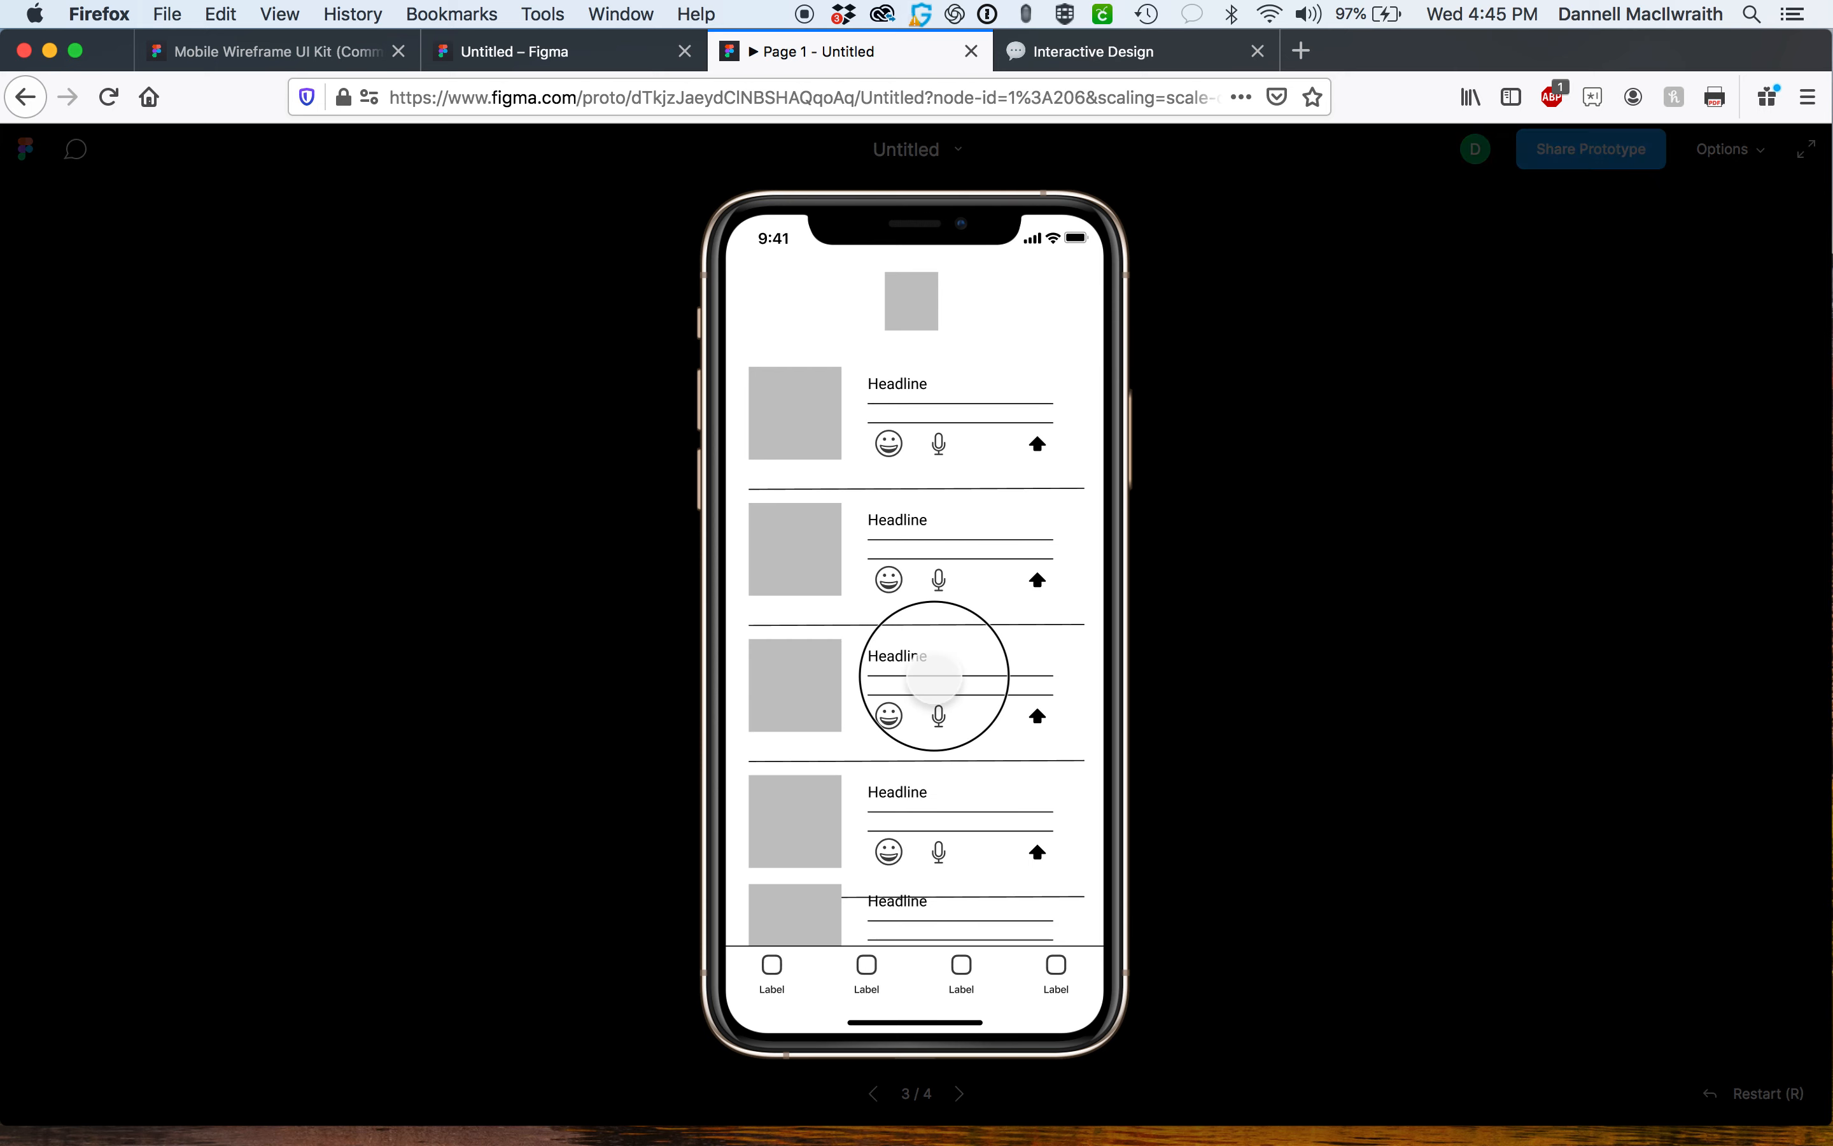
Try scrolling the Homescreen card list in the prototype and step between screens.
{"action": "left_click_drag", "start_coordinate": [998, 858], "coordinate": [1008, 618]}
{"action": "left_click_drag", "start_coordinate": [974, 923], "coordinate": [969, 742]}
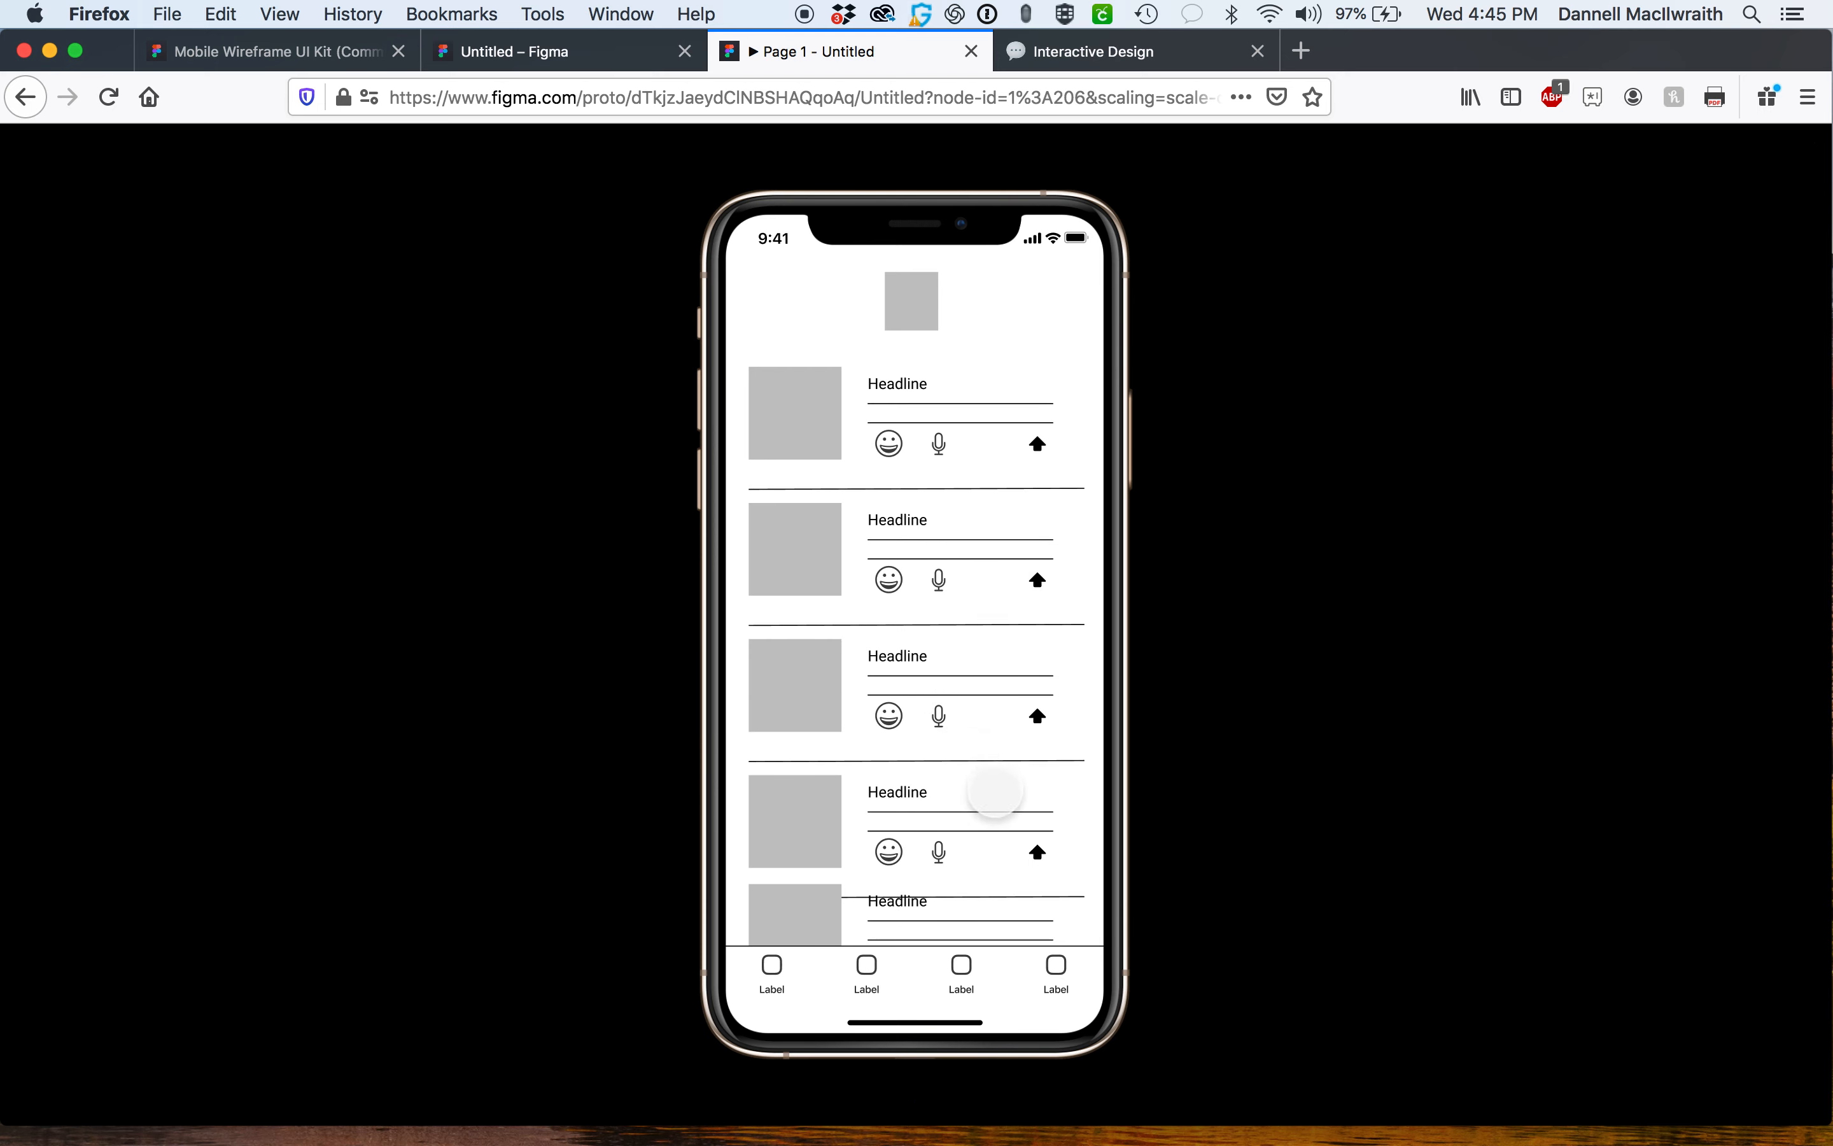
{"action": "left_click", "coordinate": [962, 1095]}
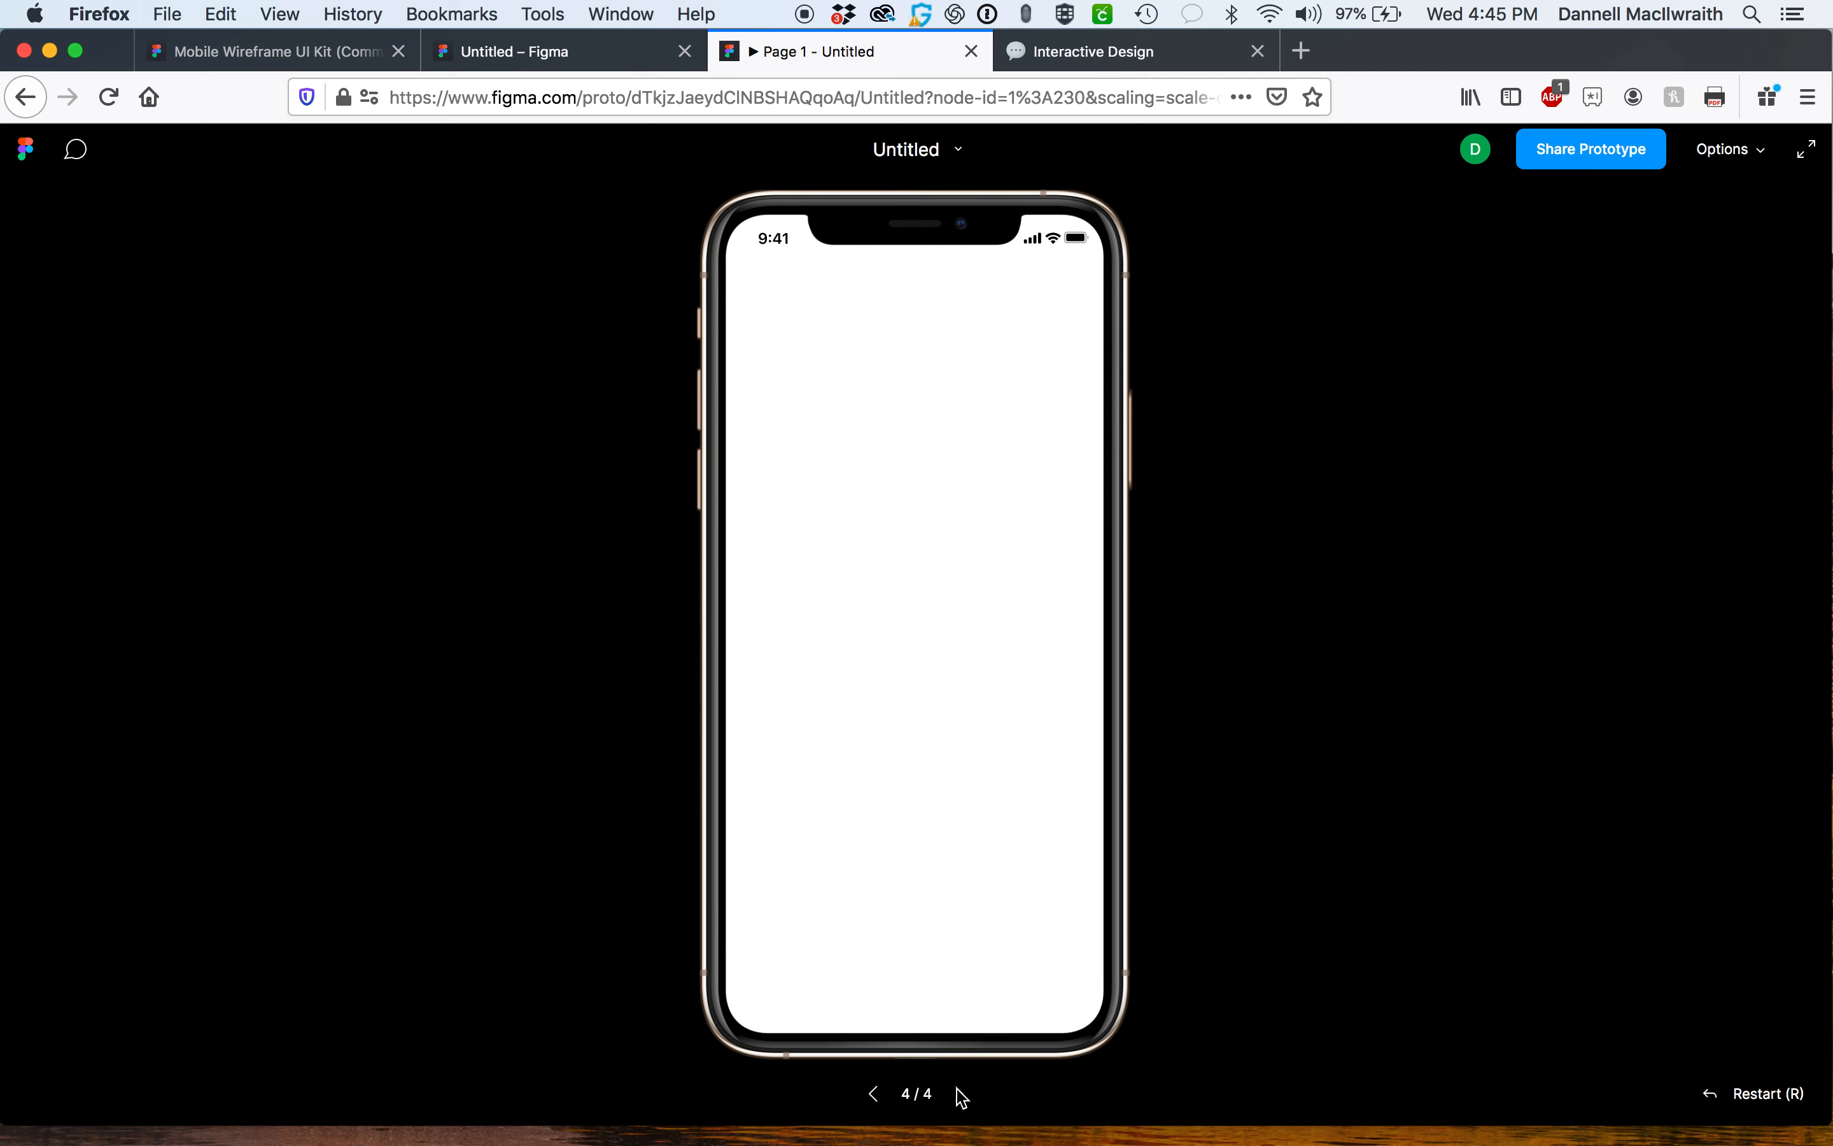
{"action": "left_click", "coordinate": [877, 1096]}
{"action": "left_click", "coordinate": [920, 568]}
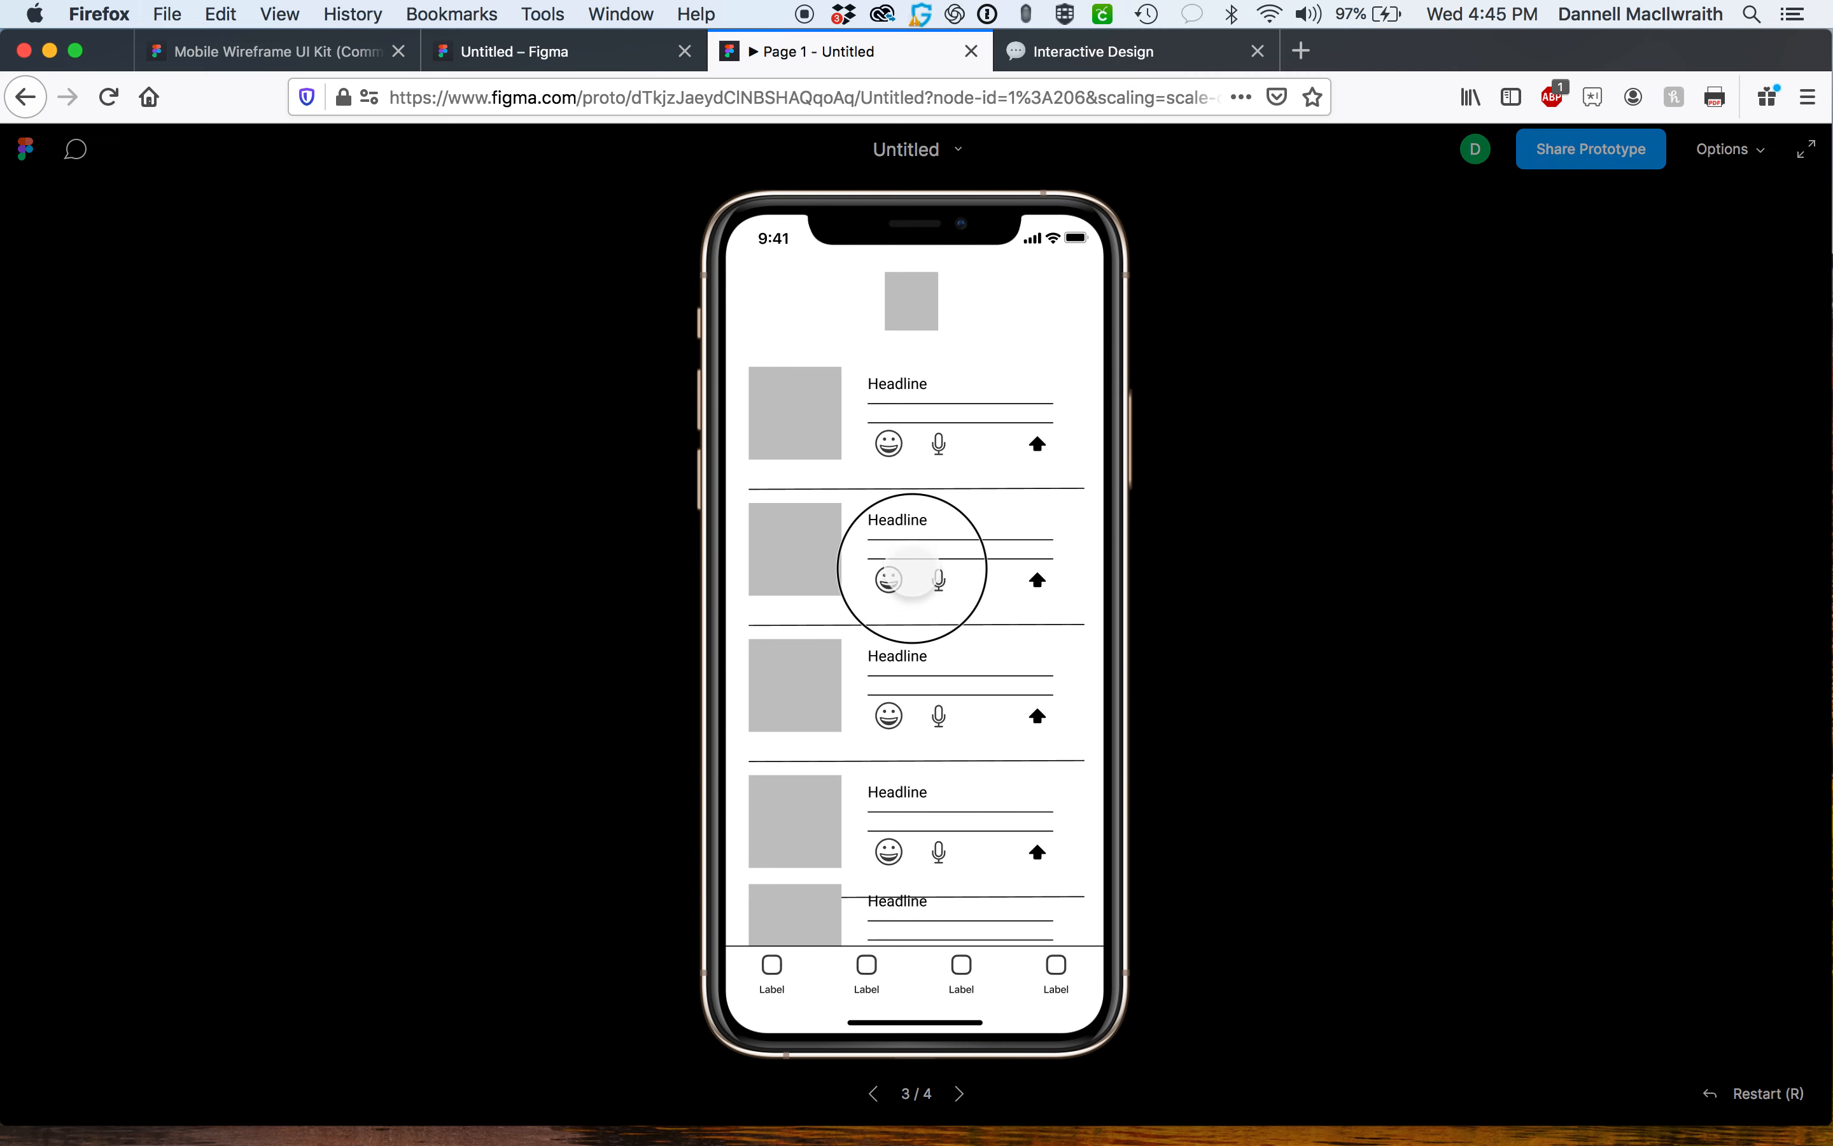
{"action": "left_click_drag", "start_coordinate": [864, 963], "coordinate": [907, 988]}
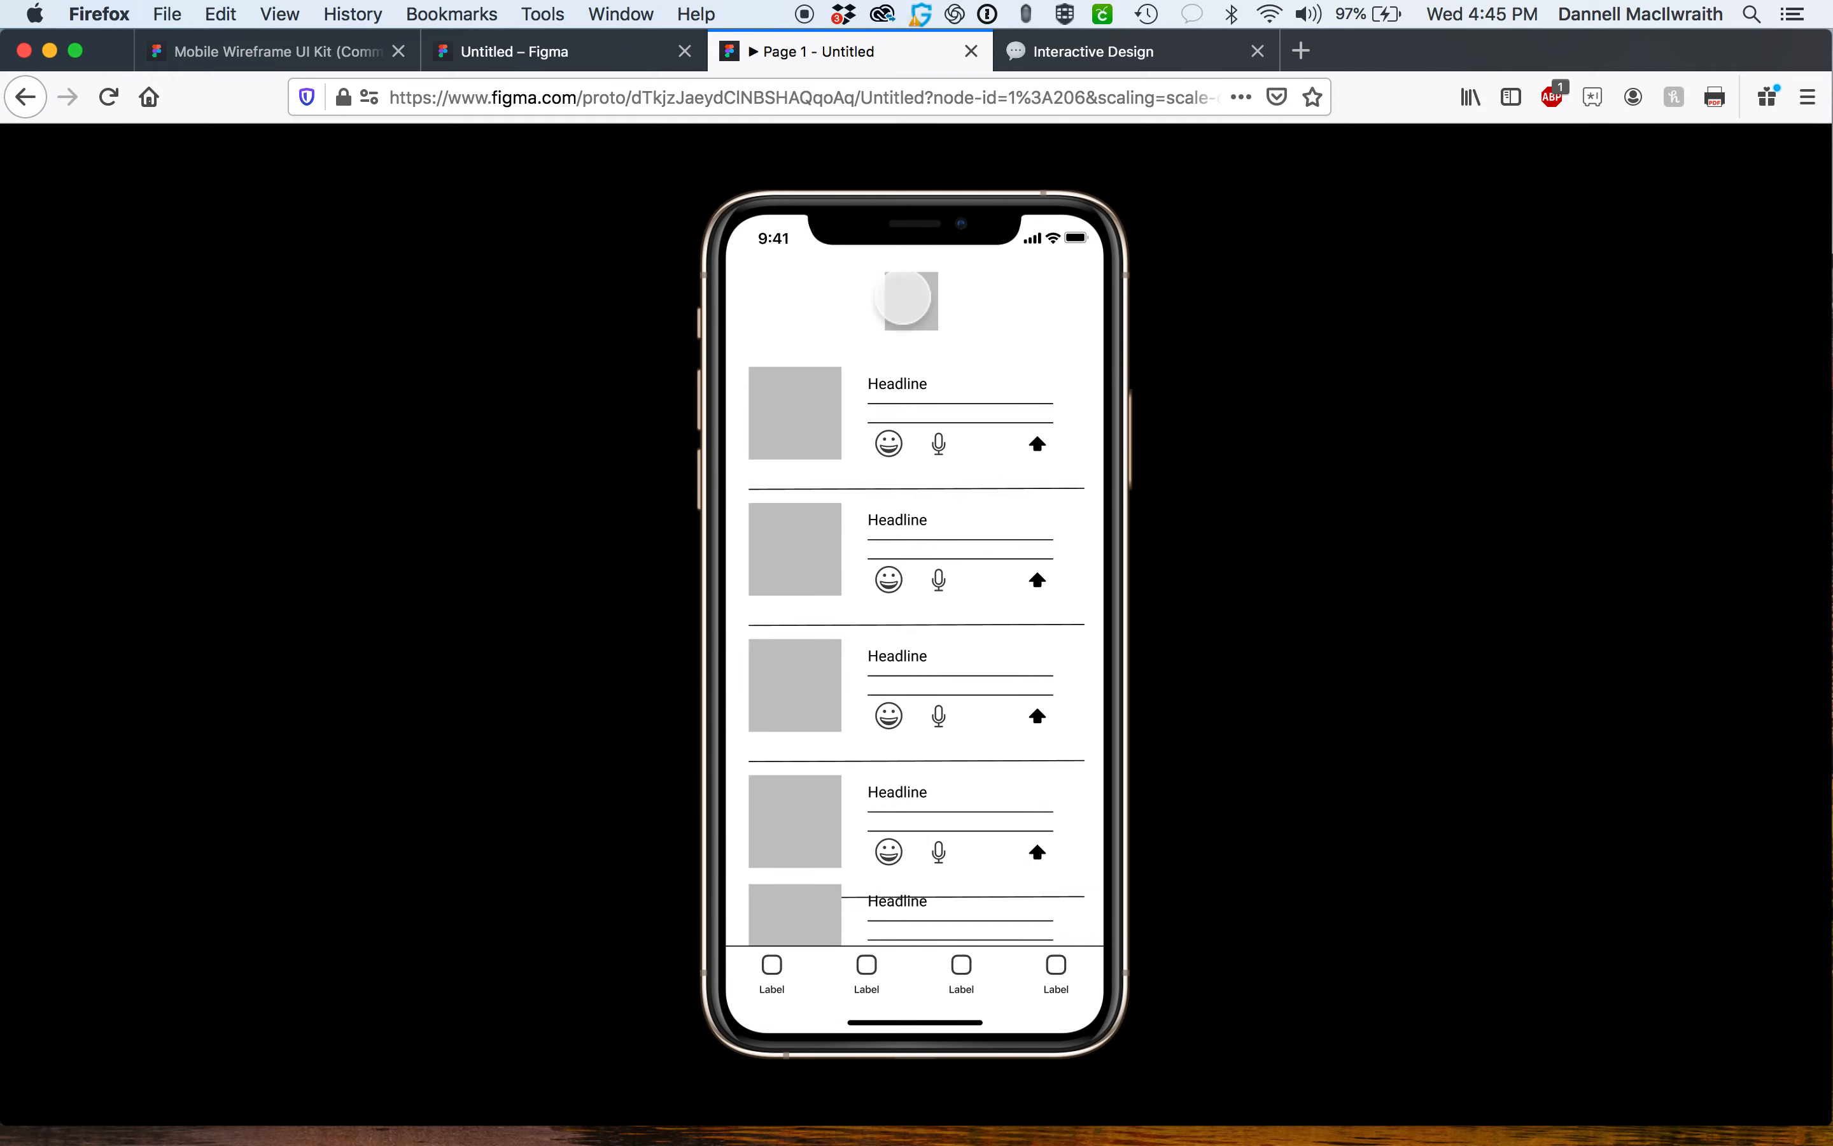
Extend the Homescreen frame's height to about 1651 so it contains all the stacked cards.
{"action": "left_click", "coordinate": [576, 53]}
{"action": "key", "text": "minus"}
{"action": "key", "text": "minus"}
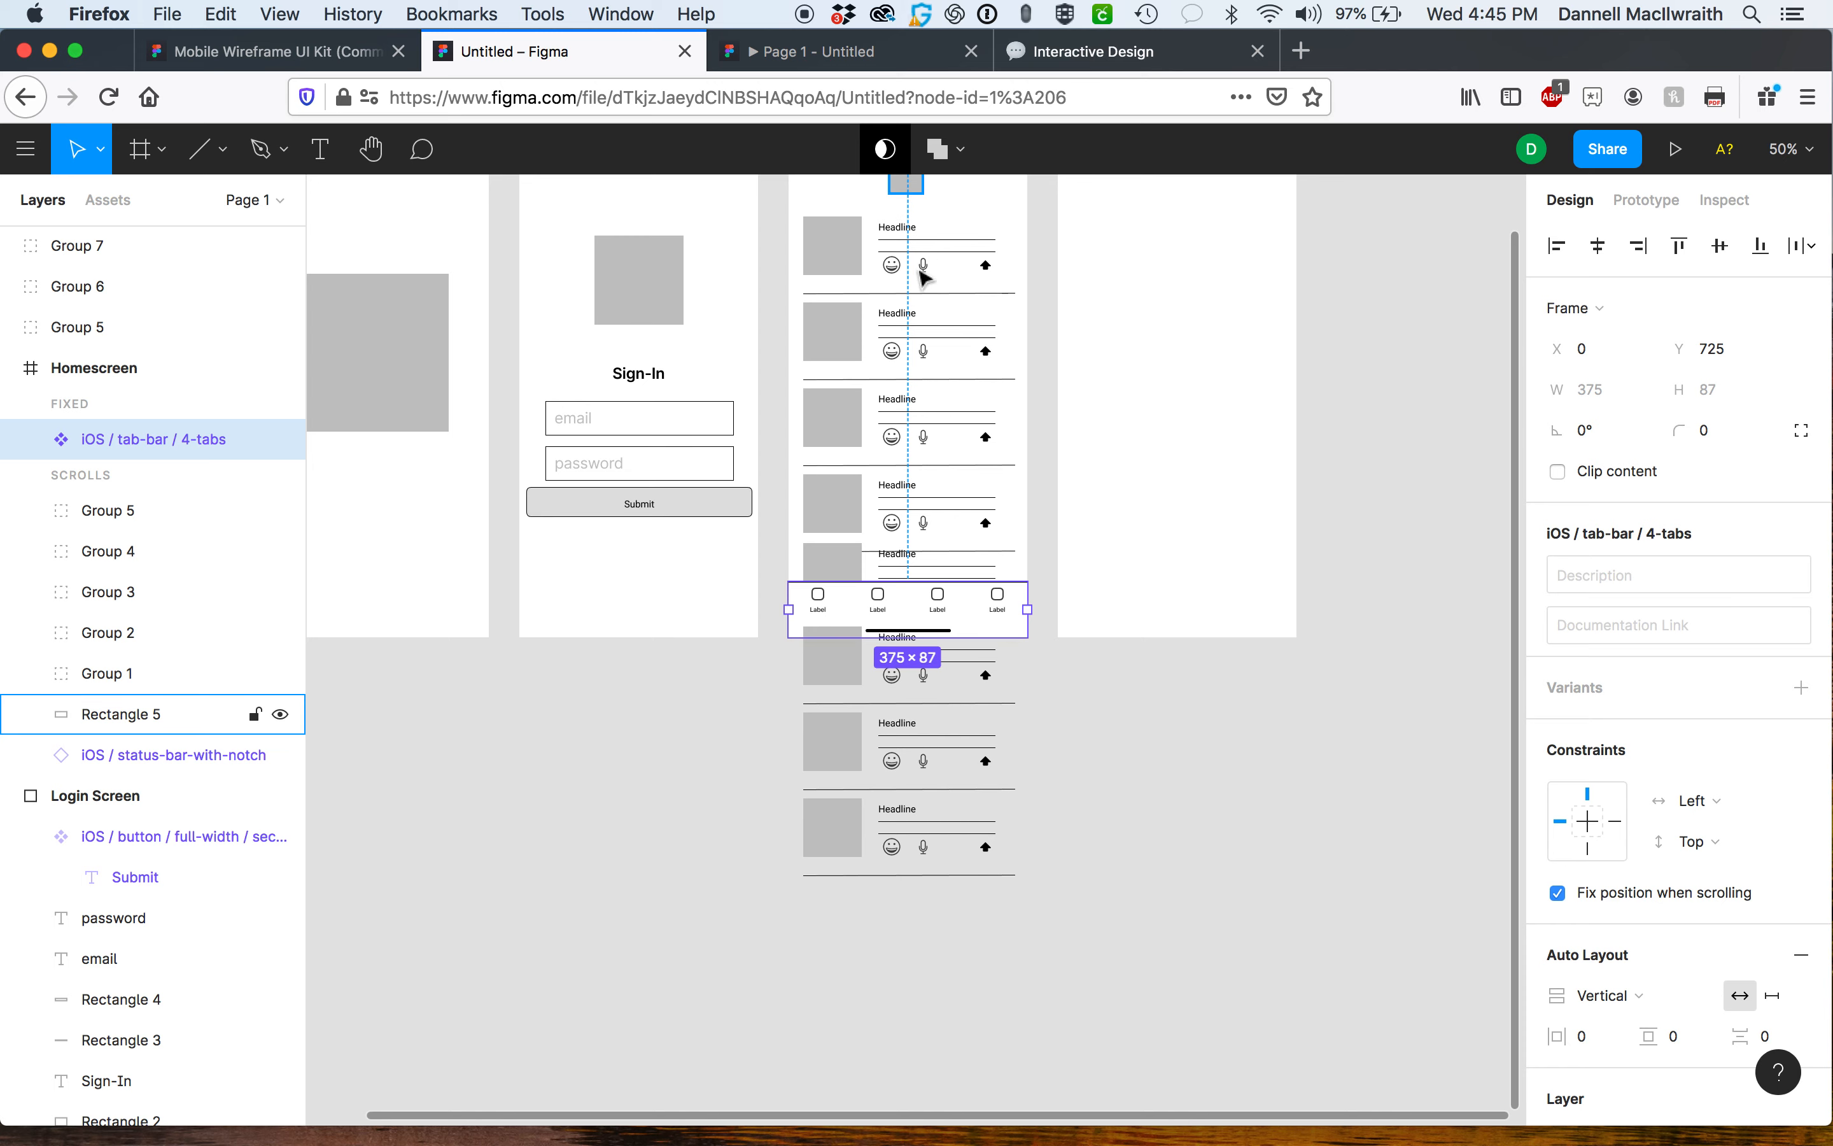
{"action": "key", "text": "minus"}
{"action": "left_click", "coordinate": [914, 374]}
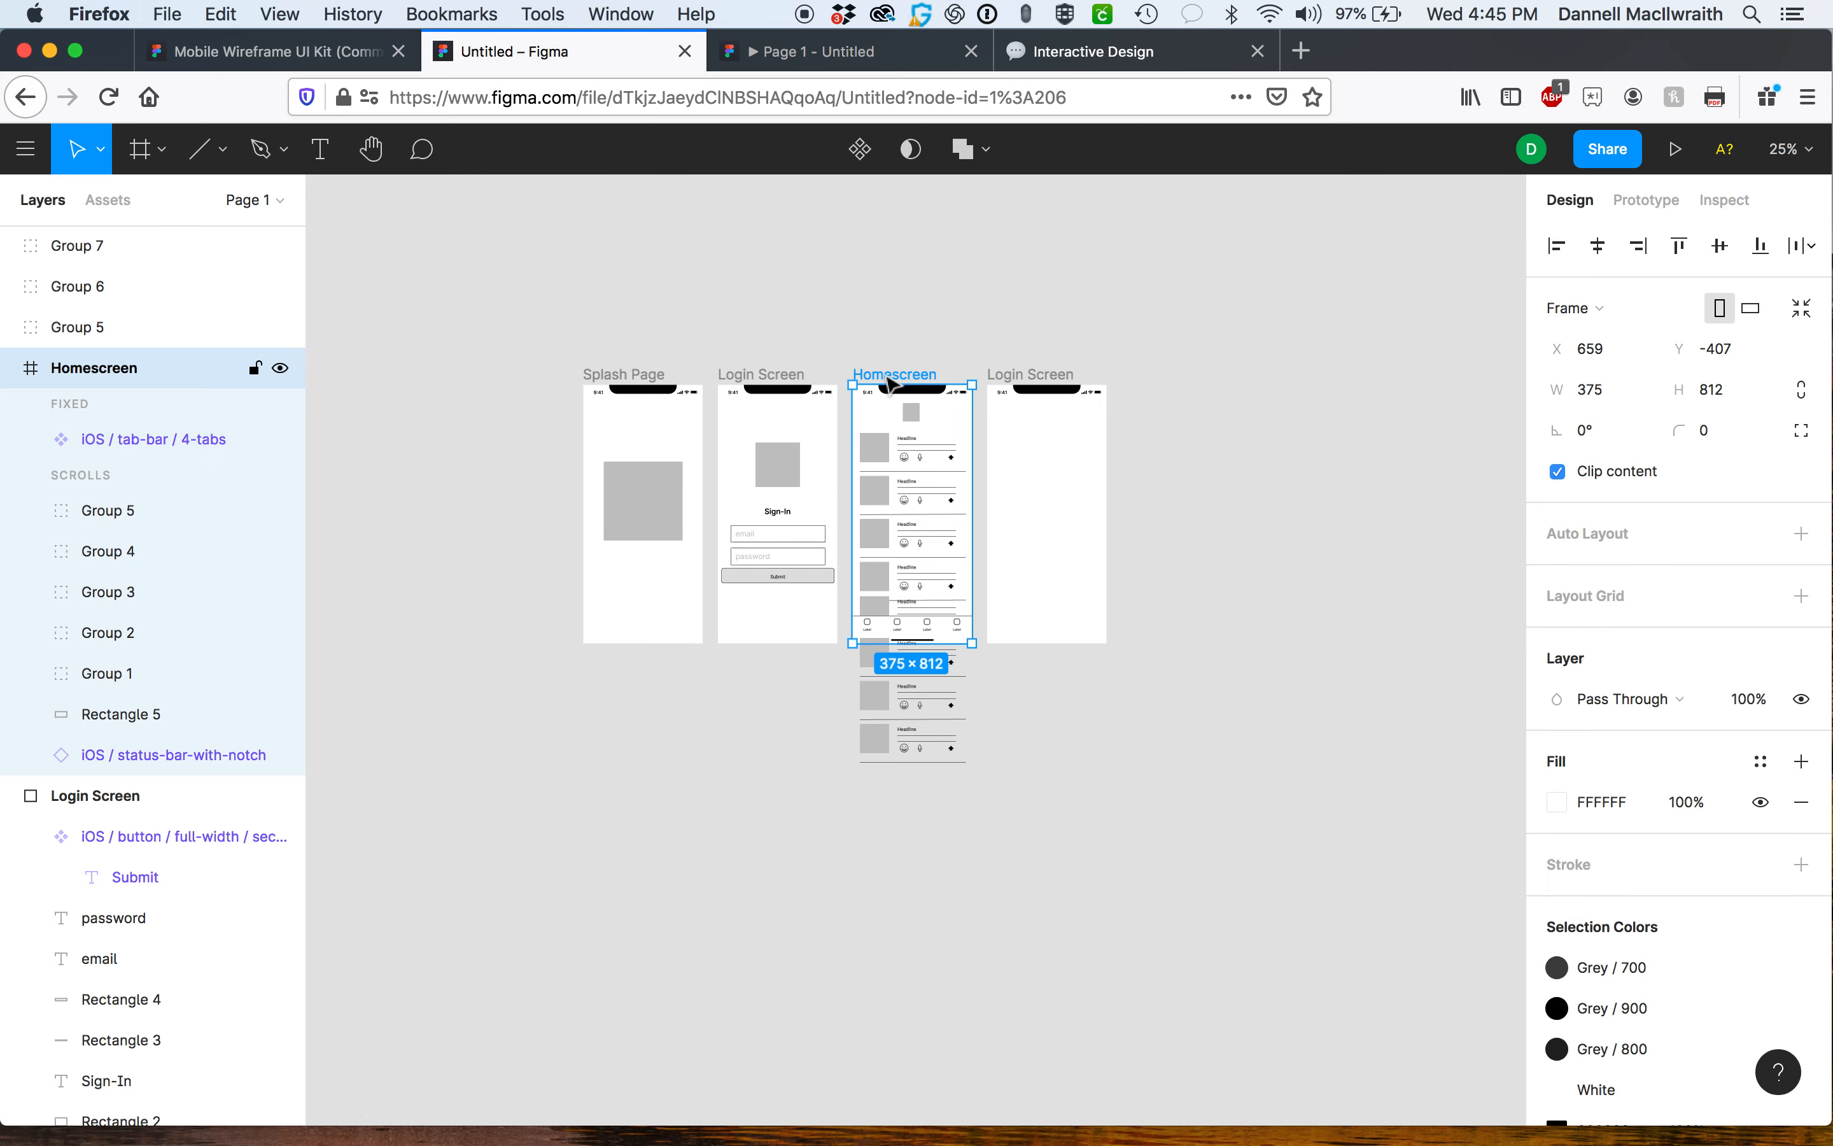
{"action": "left_click_drag", "start_coordinate": [911, 644], "coordinate": [918, 909]}
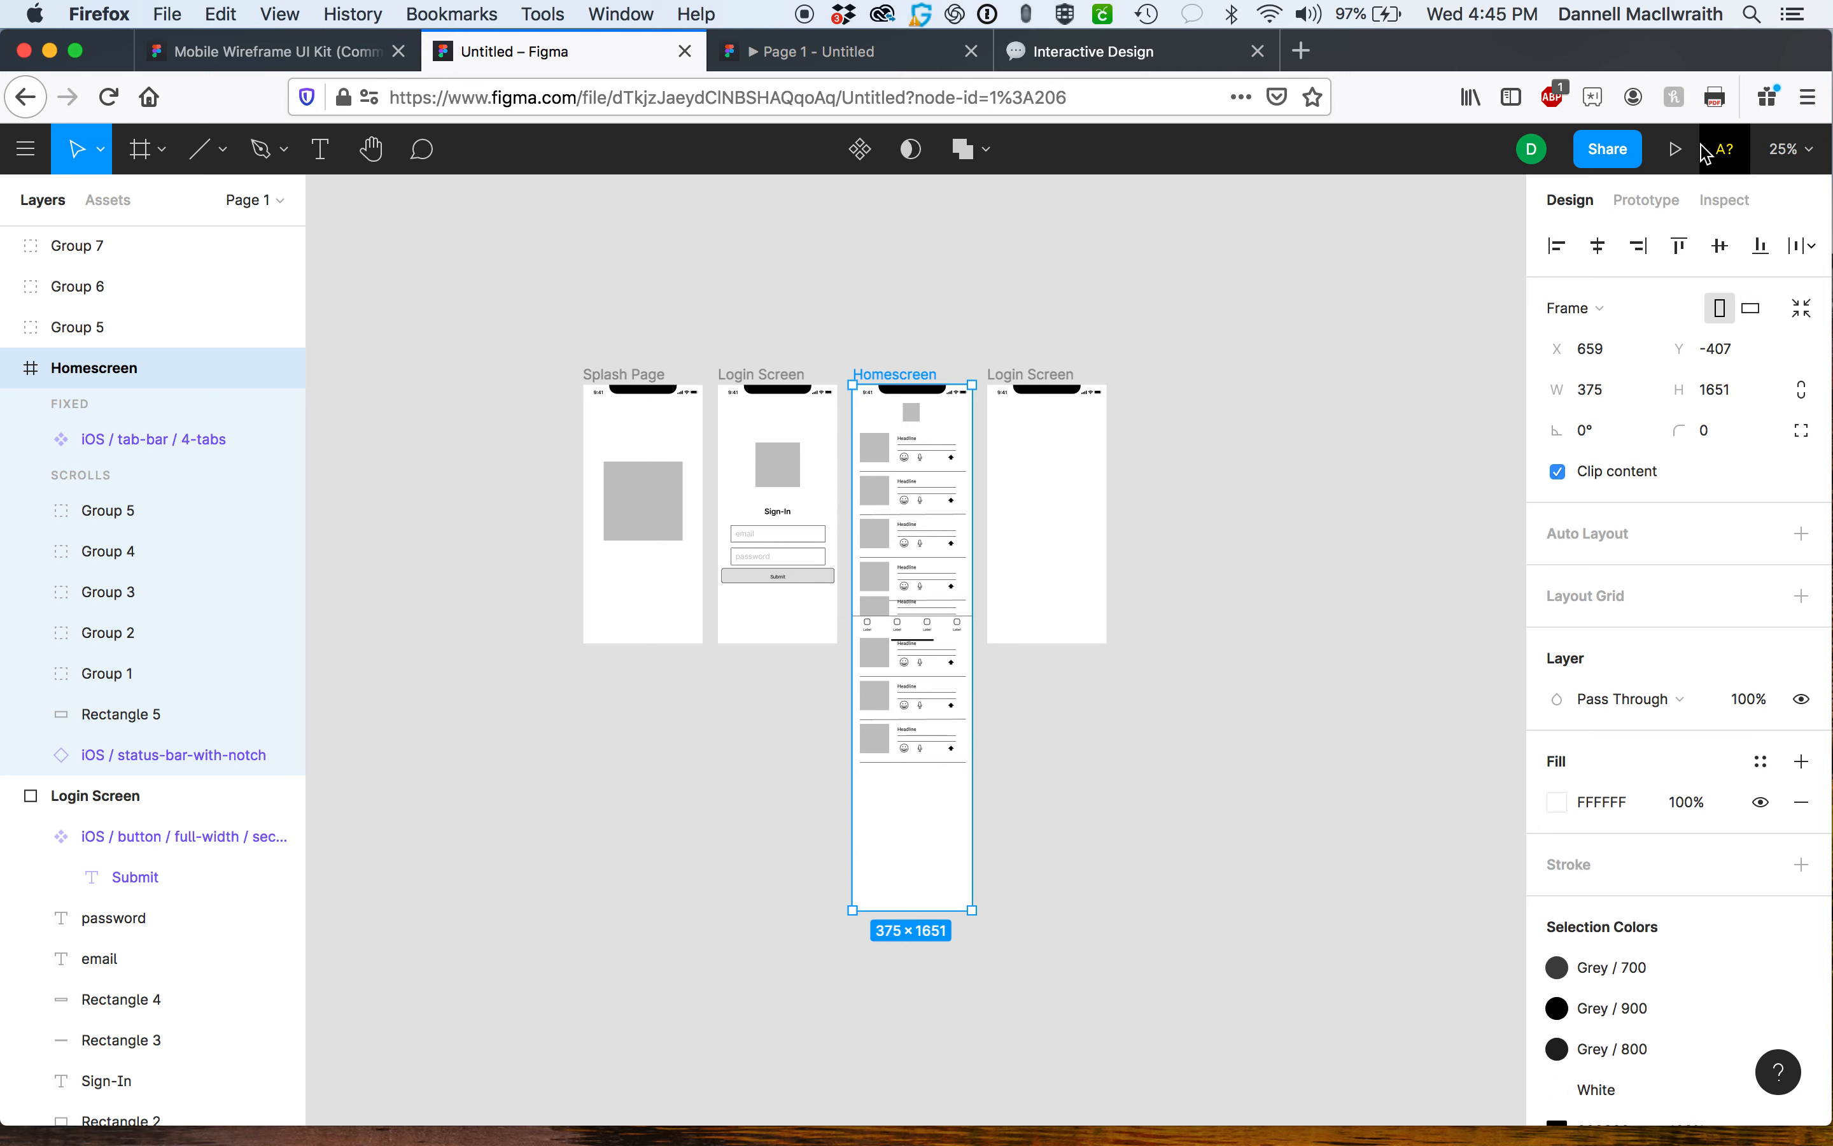
Scroll the Homescreen up and down in the prototype to test the fixed tab bar.
{"action": "left_click", "coordinate": [876, 51]}
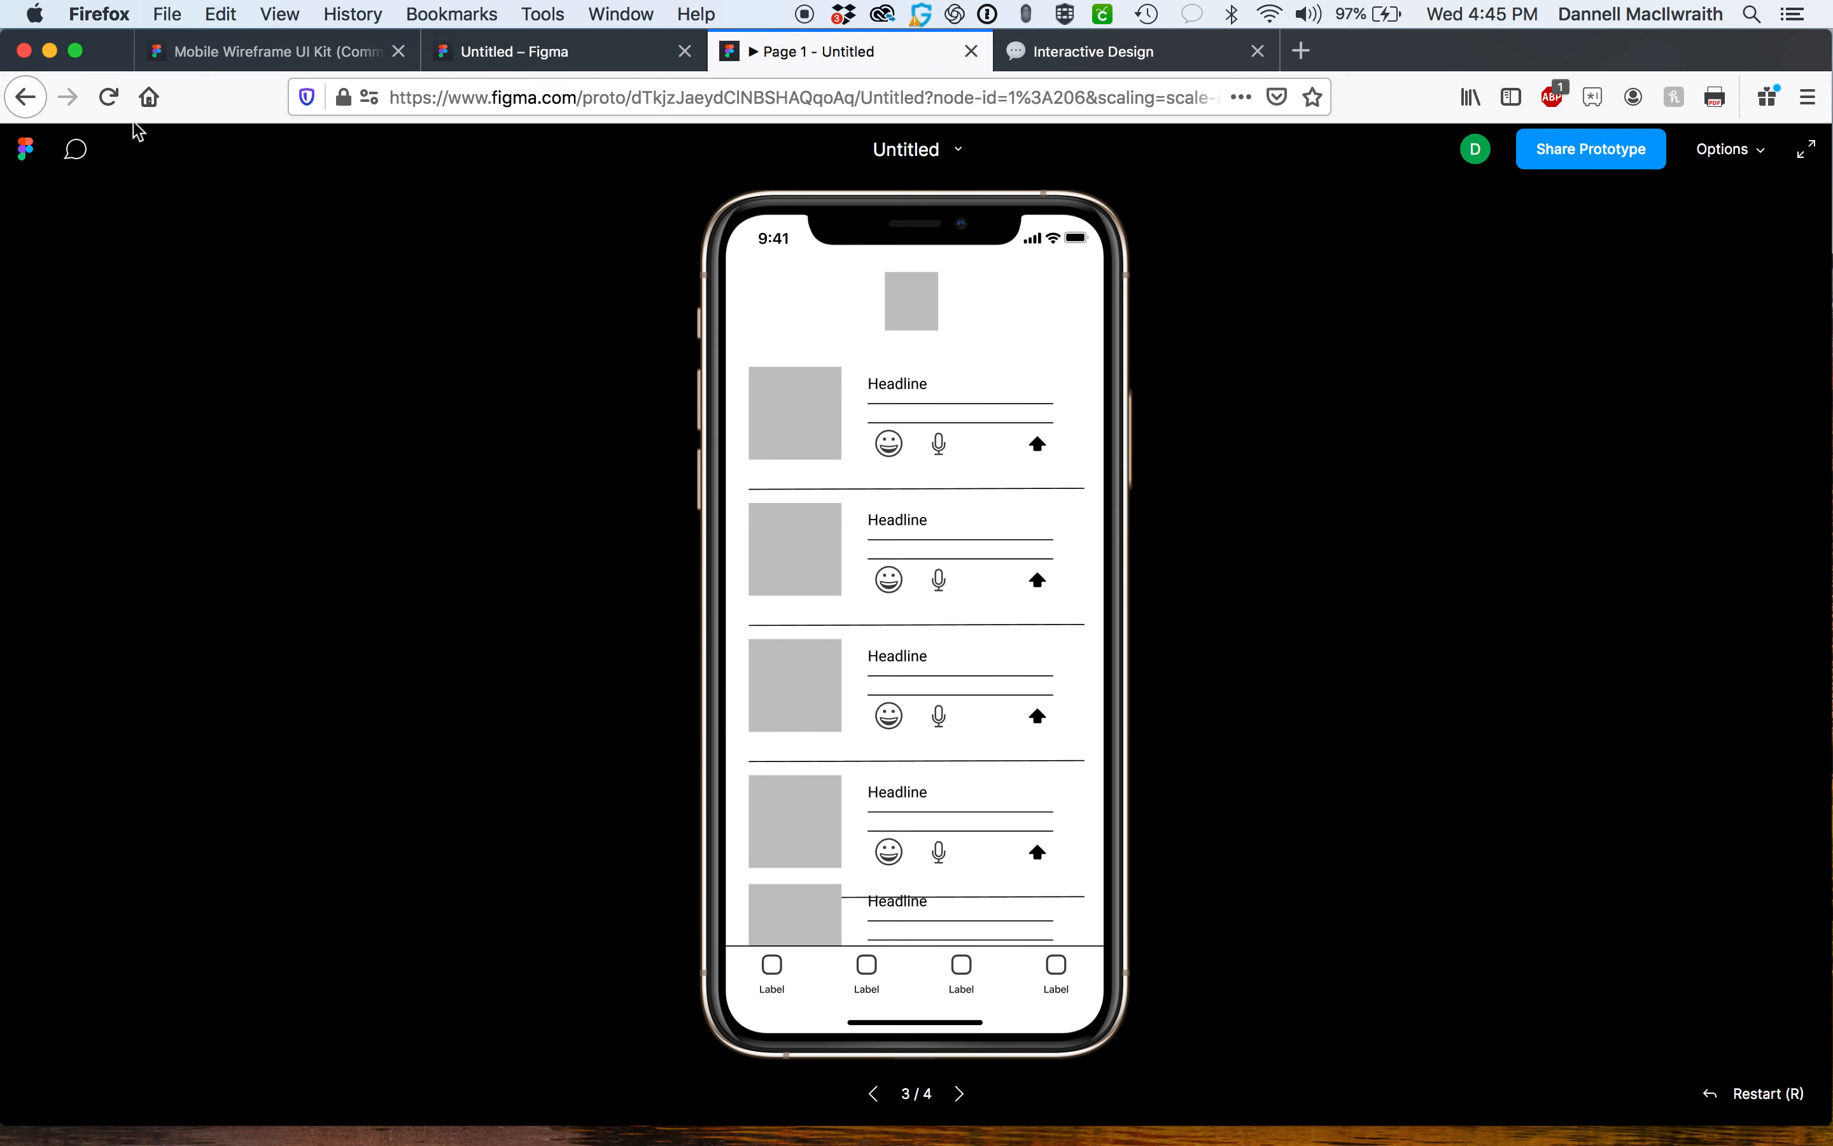
{"action": "left_click_drag", "start_coordinate": [830, 585], "coordinate": [838, 334]}
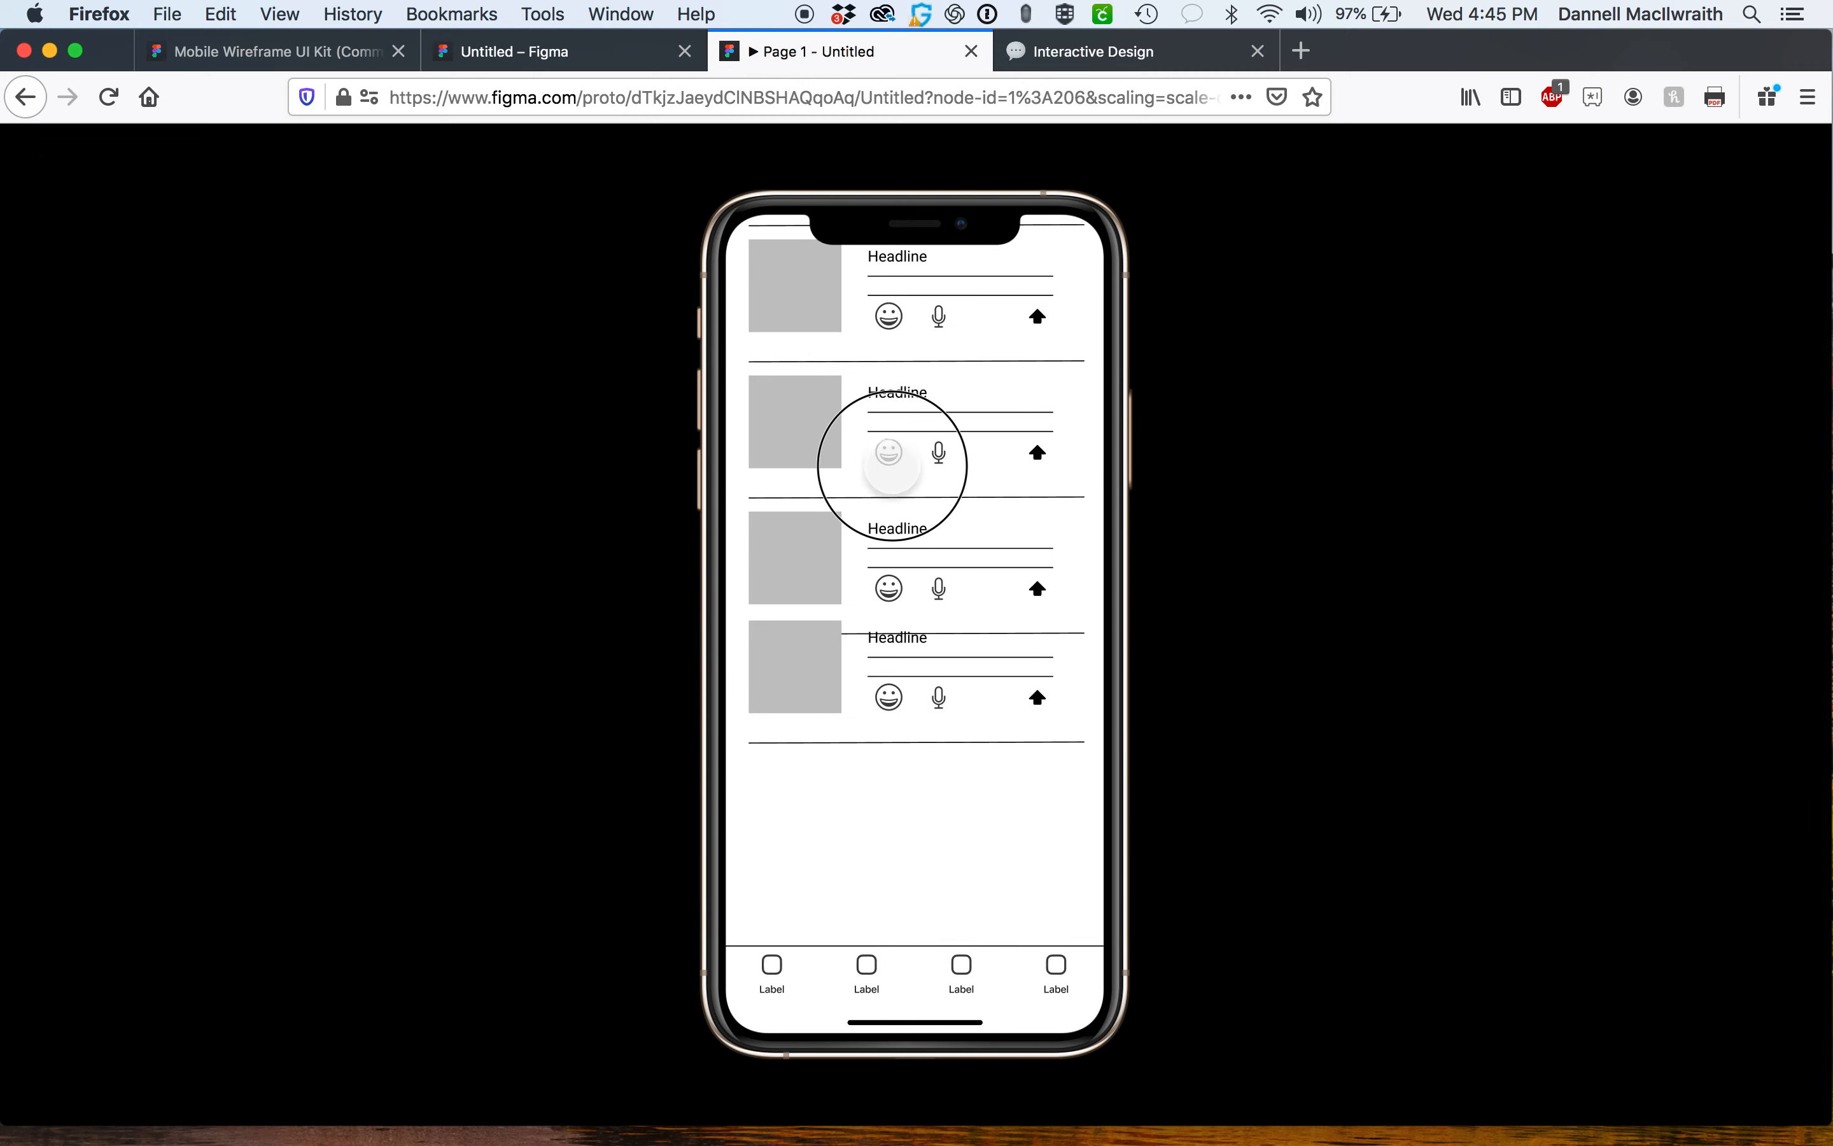
{"action": "left_click_drag", "start_coordinate": [892, 459], "coordinate": [894, 1000]}
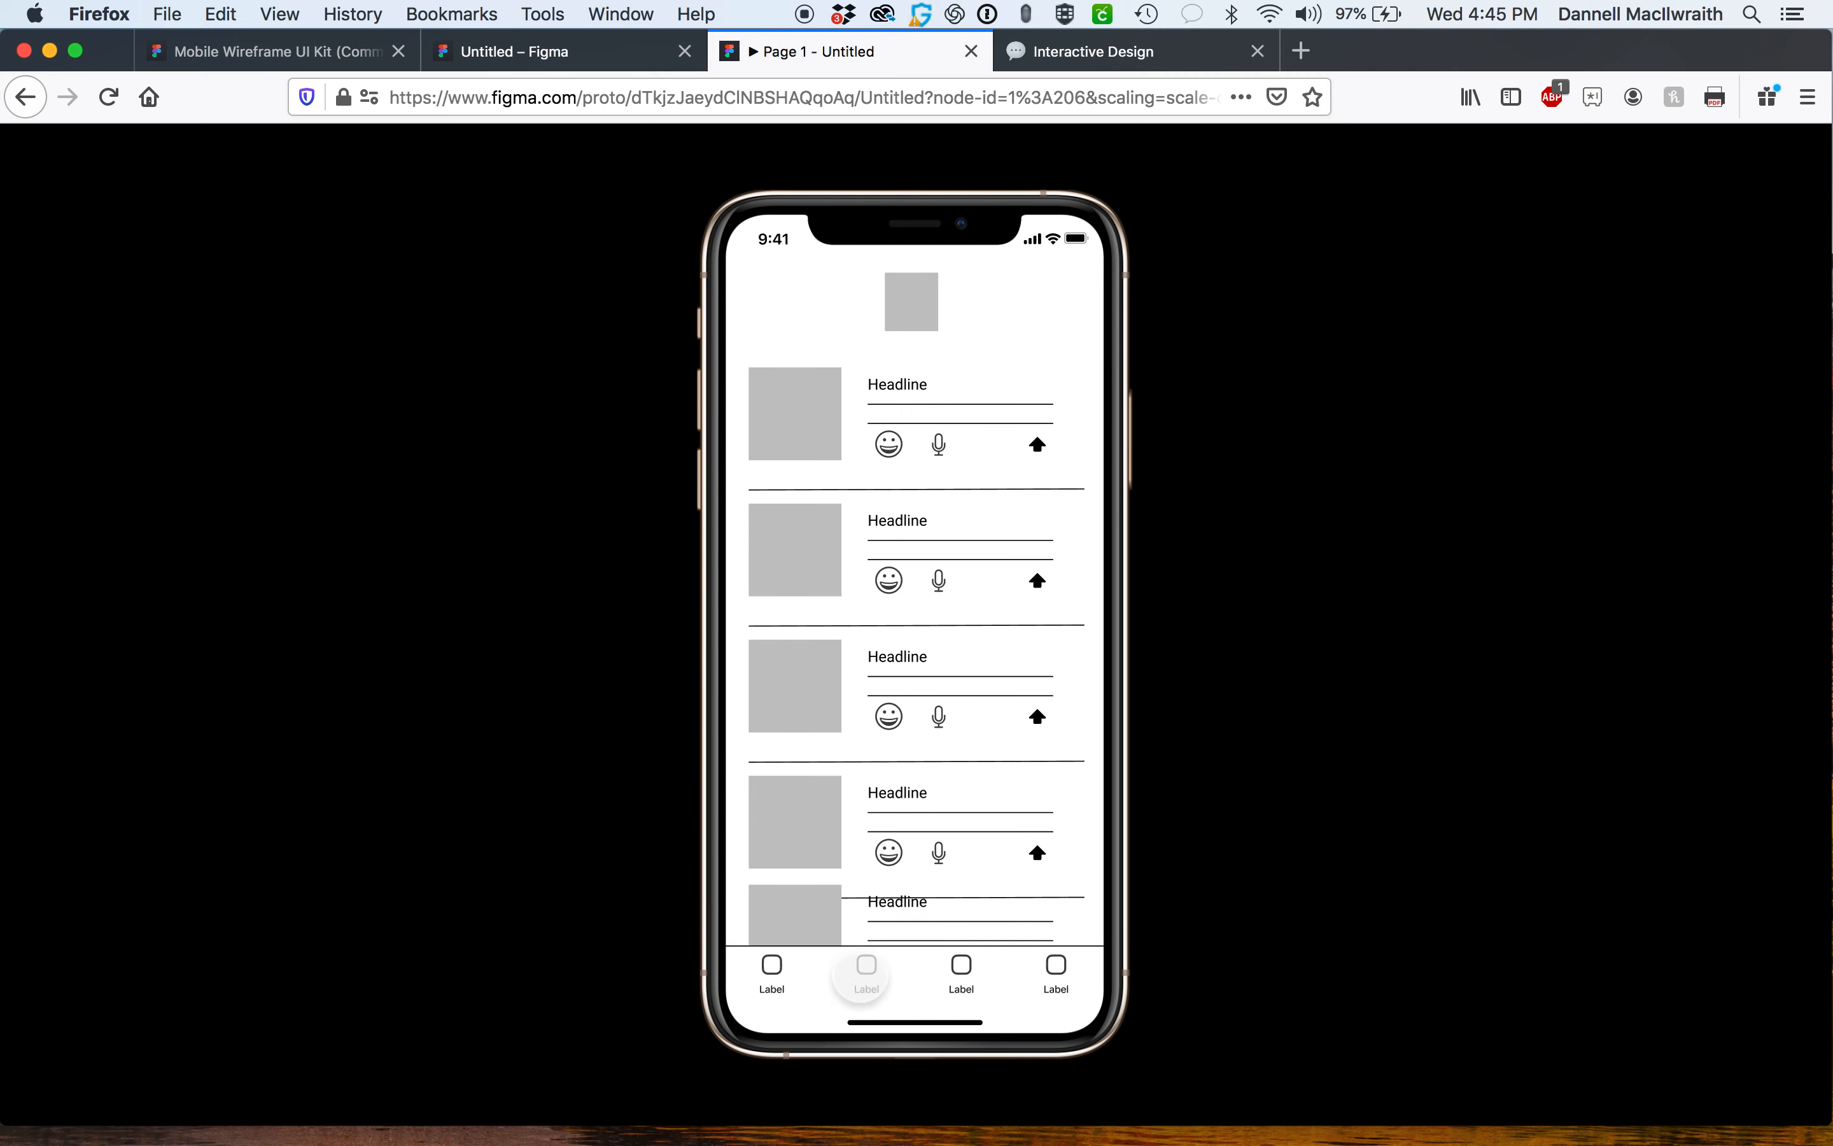
{"action": "left_click", "coordinate": [530, 51]}
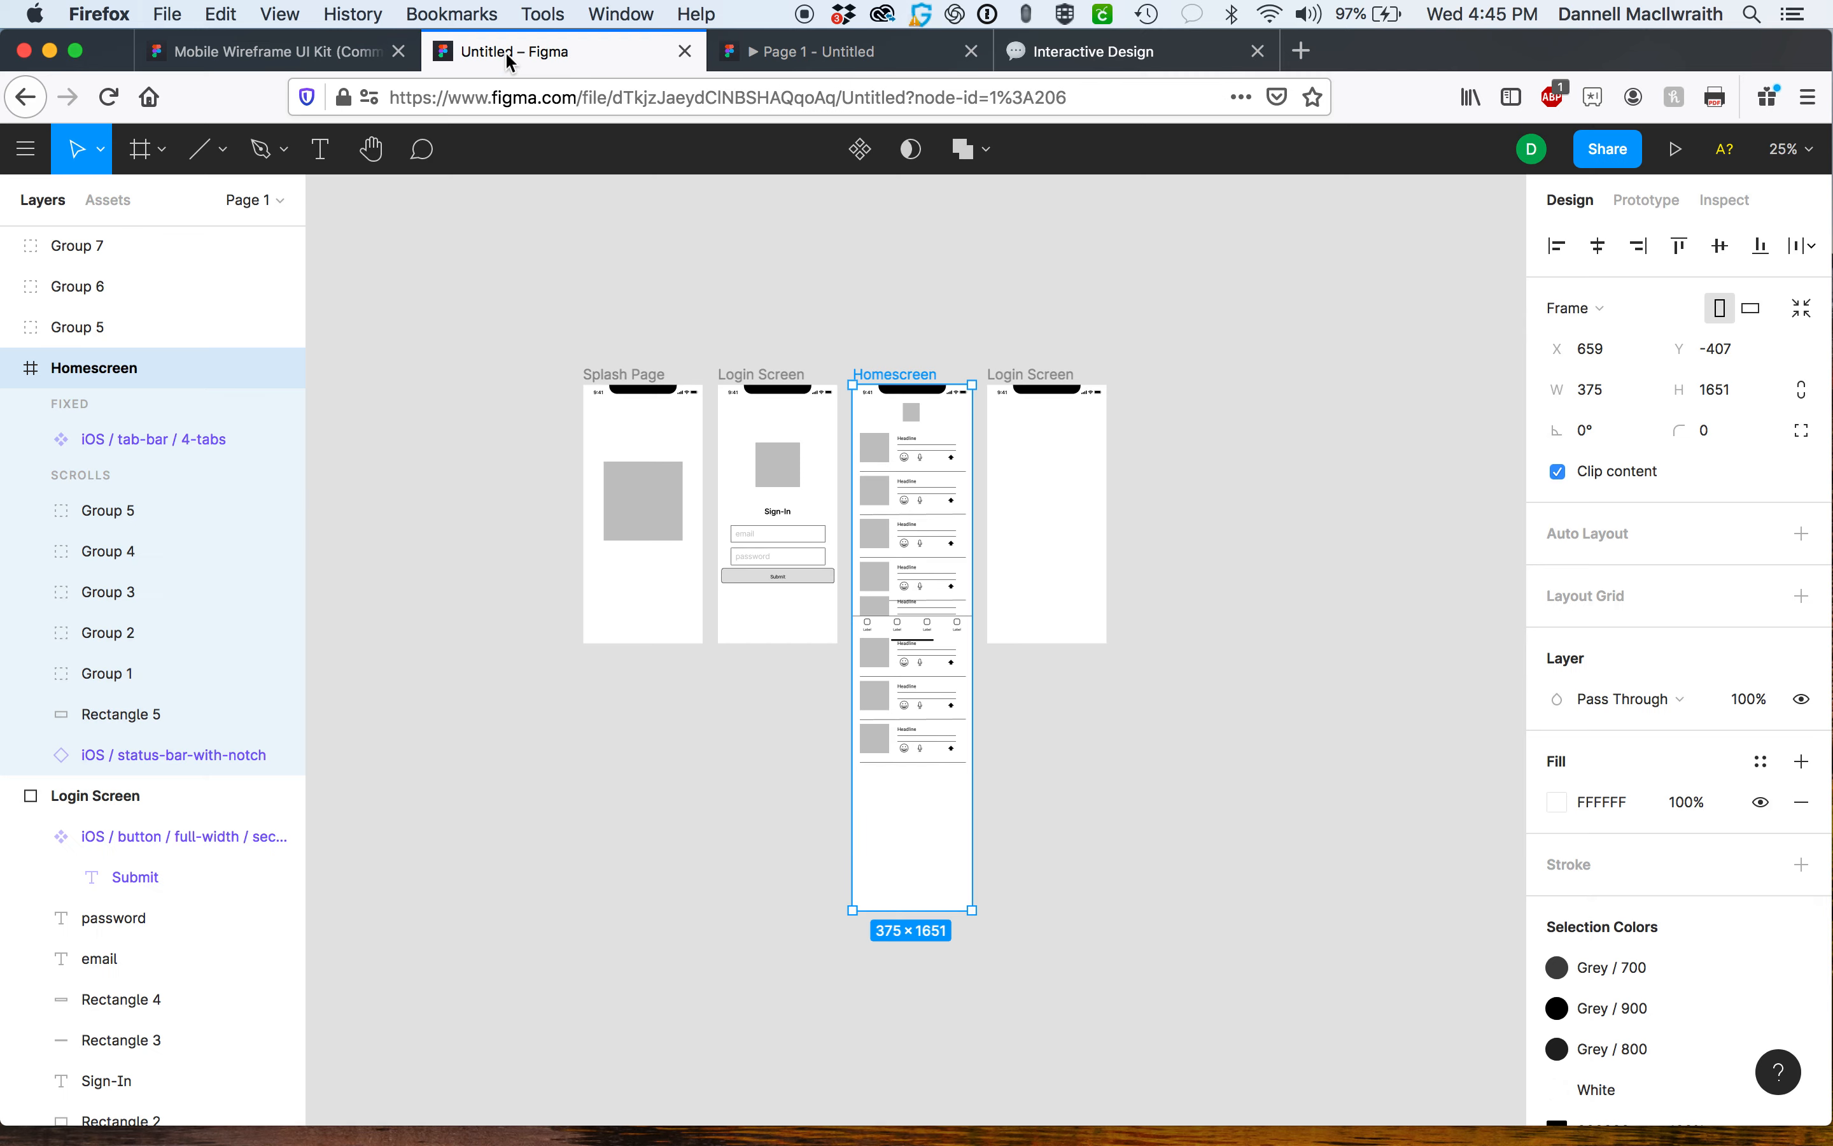
{"action": "left_click", "coordinate": [1042, 724]}
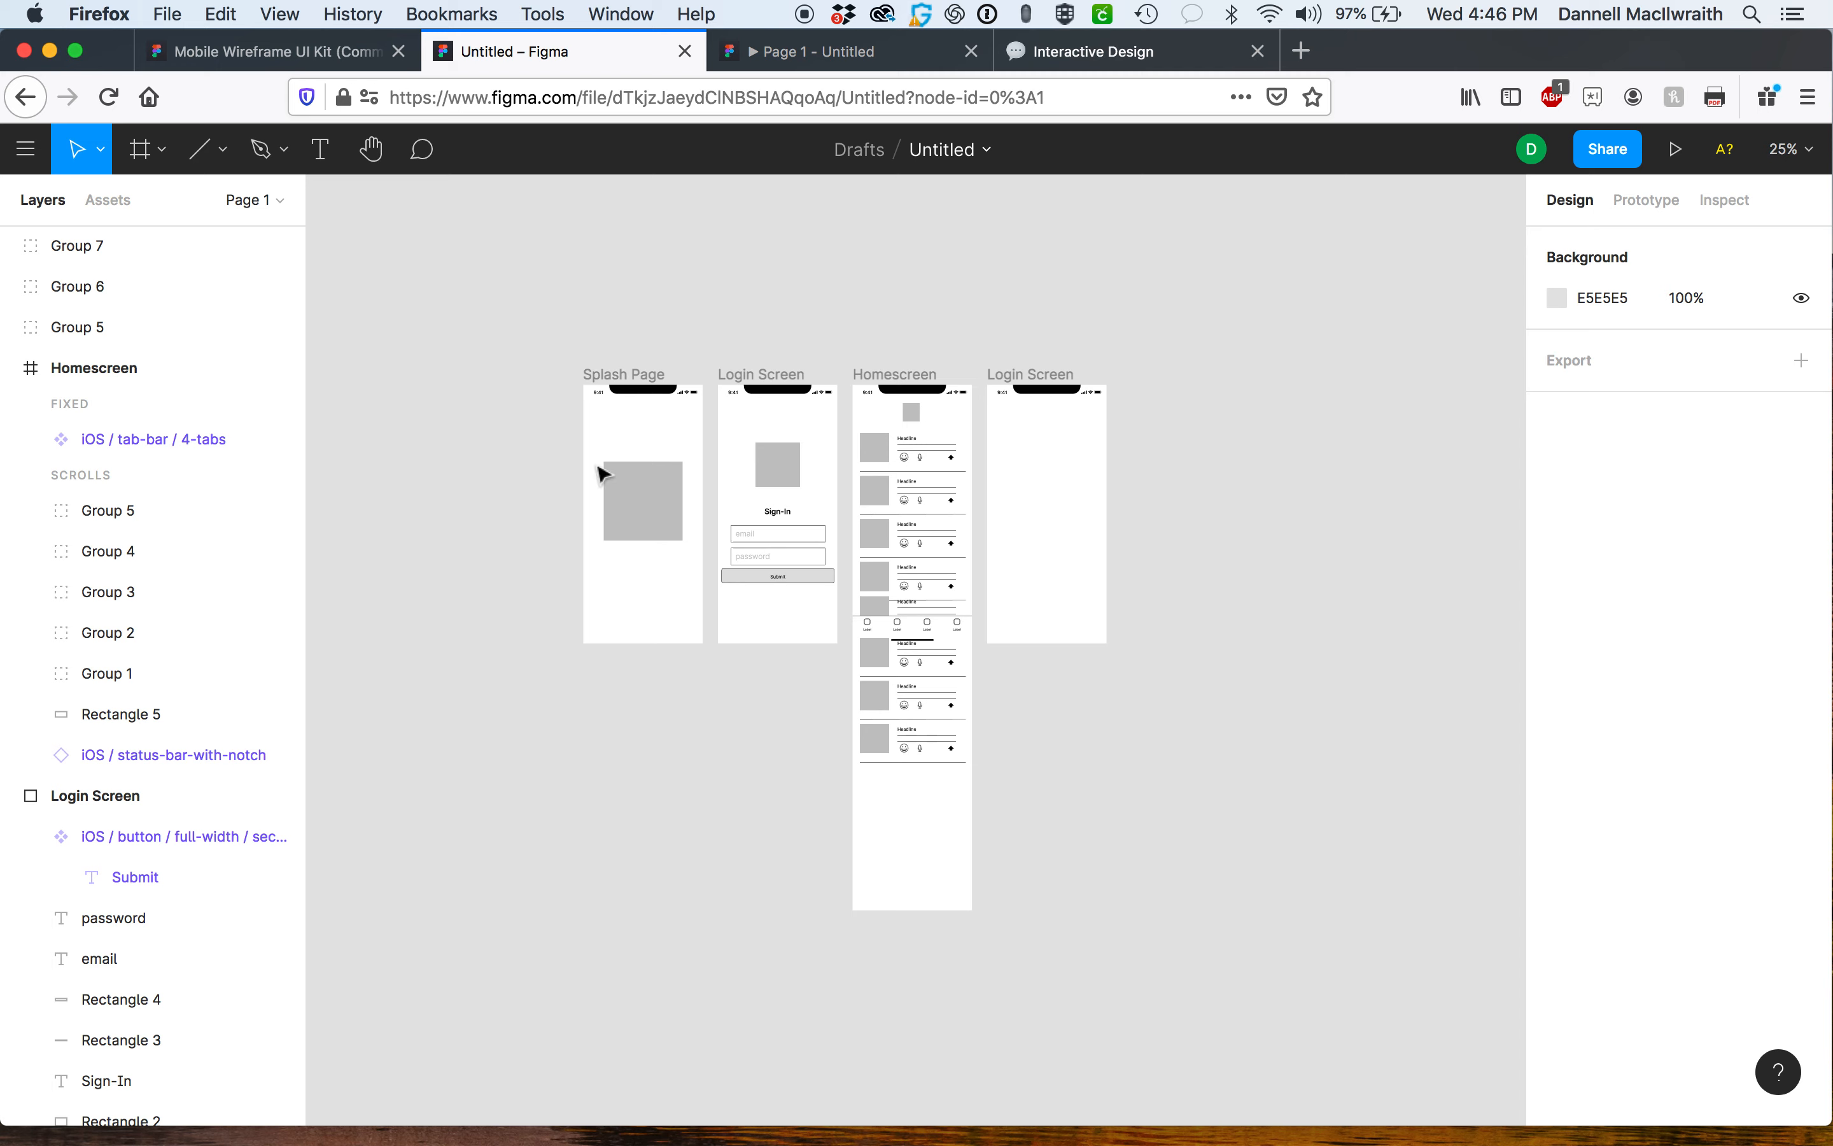
{"action": "left_click", "coordinate": [222, 156]}
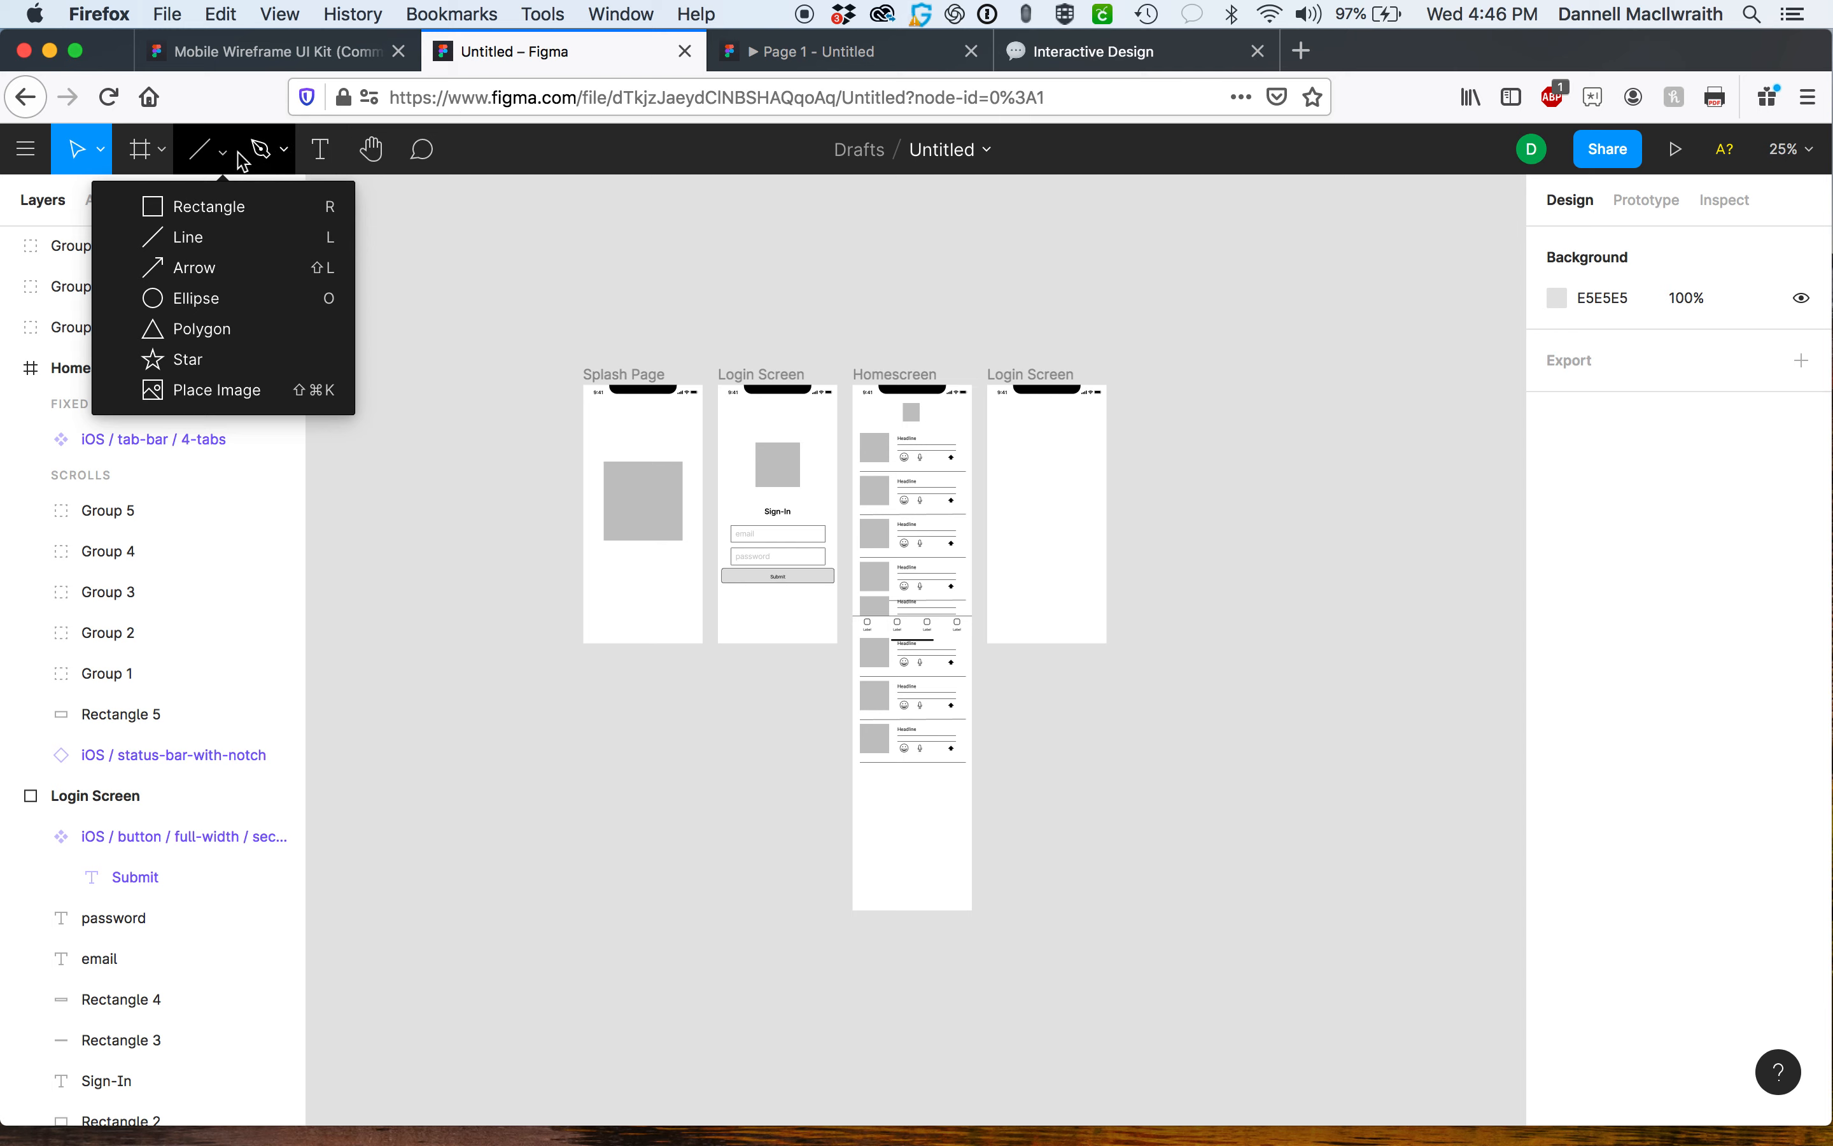
{"action": "left_click", "coordinate": [1139, 342]}
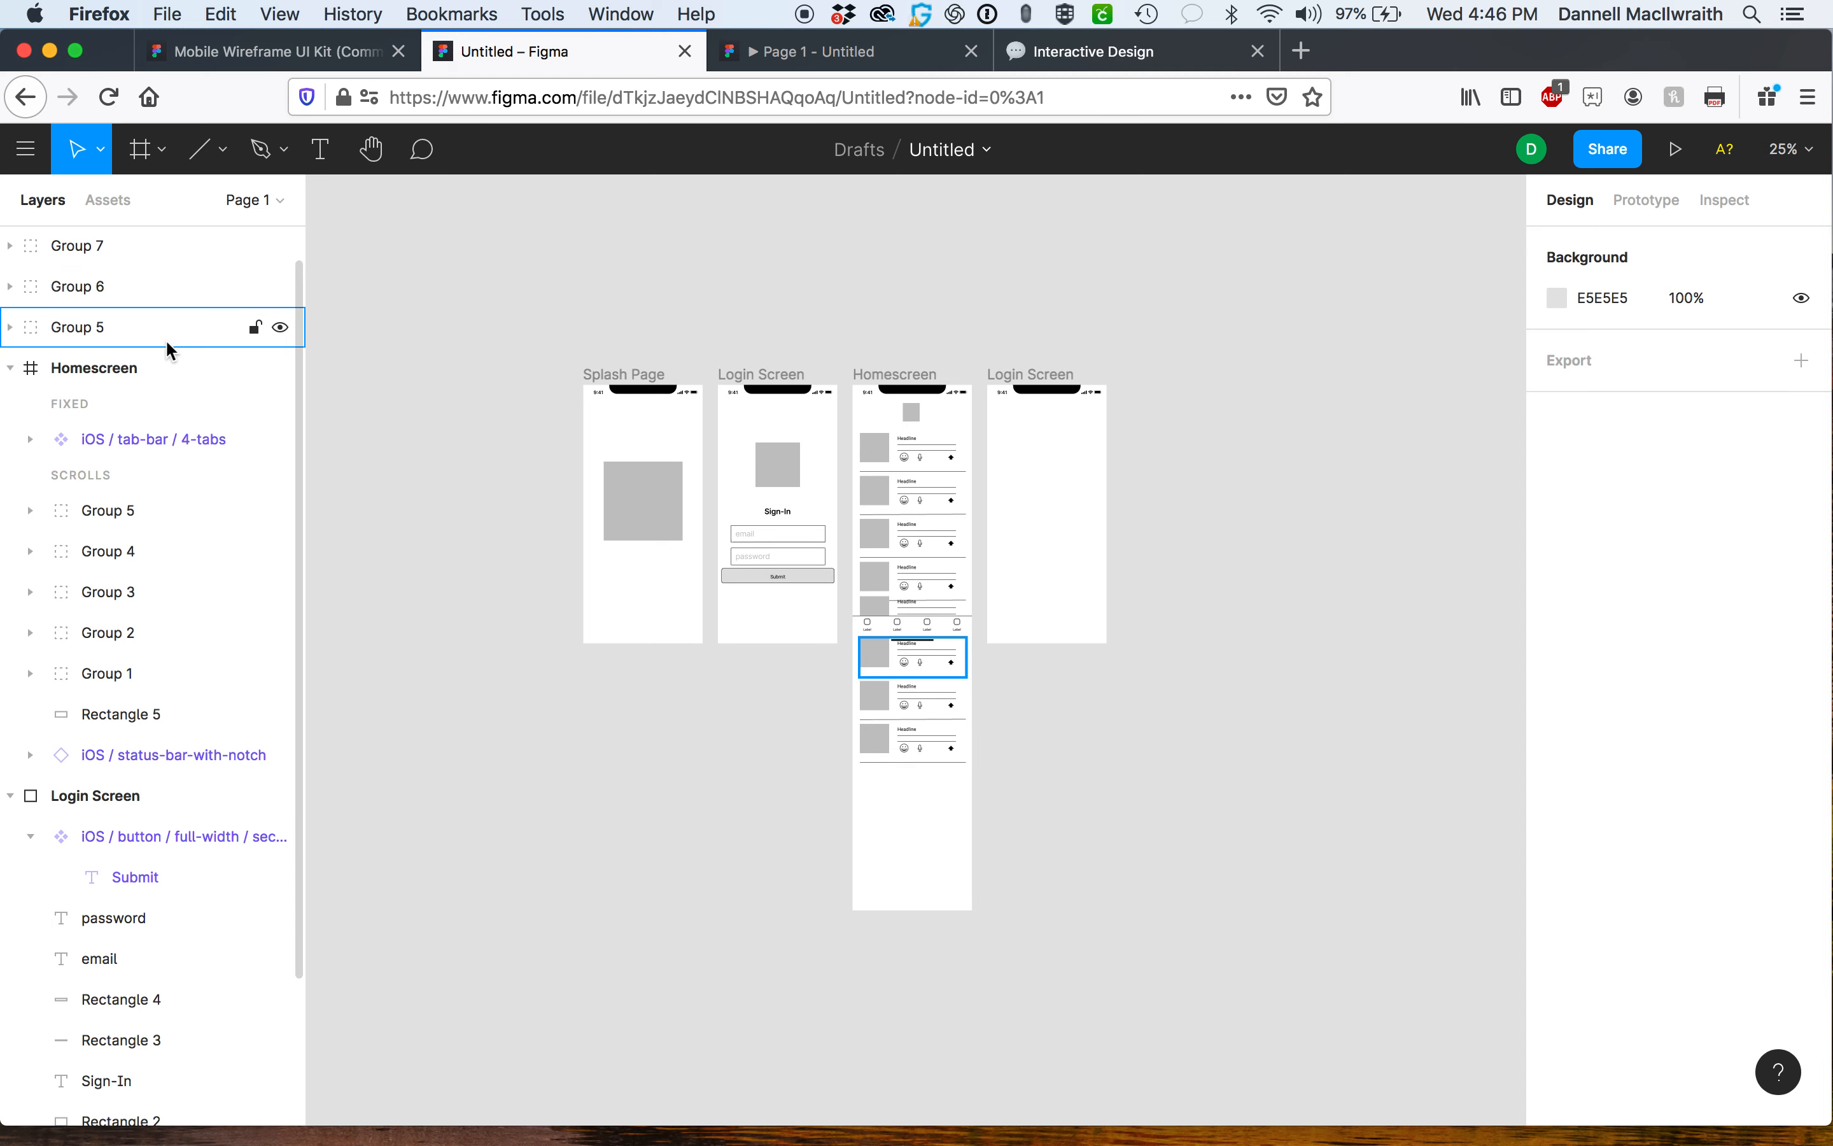
{"action": "scroll", "coordinate": [166, 338], "scroll_direction": "up", "scroll_amount": 1}
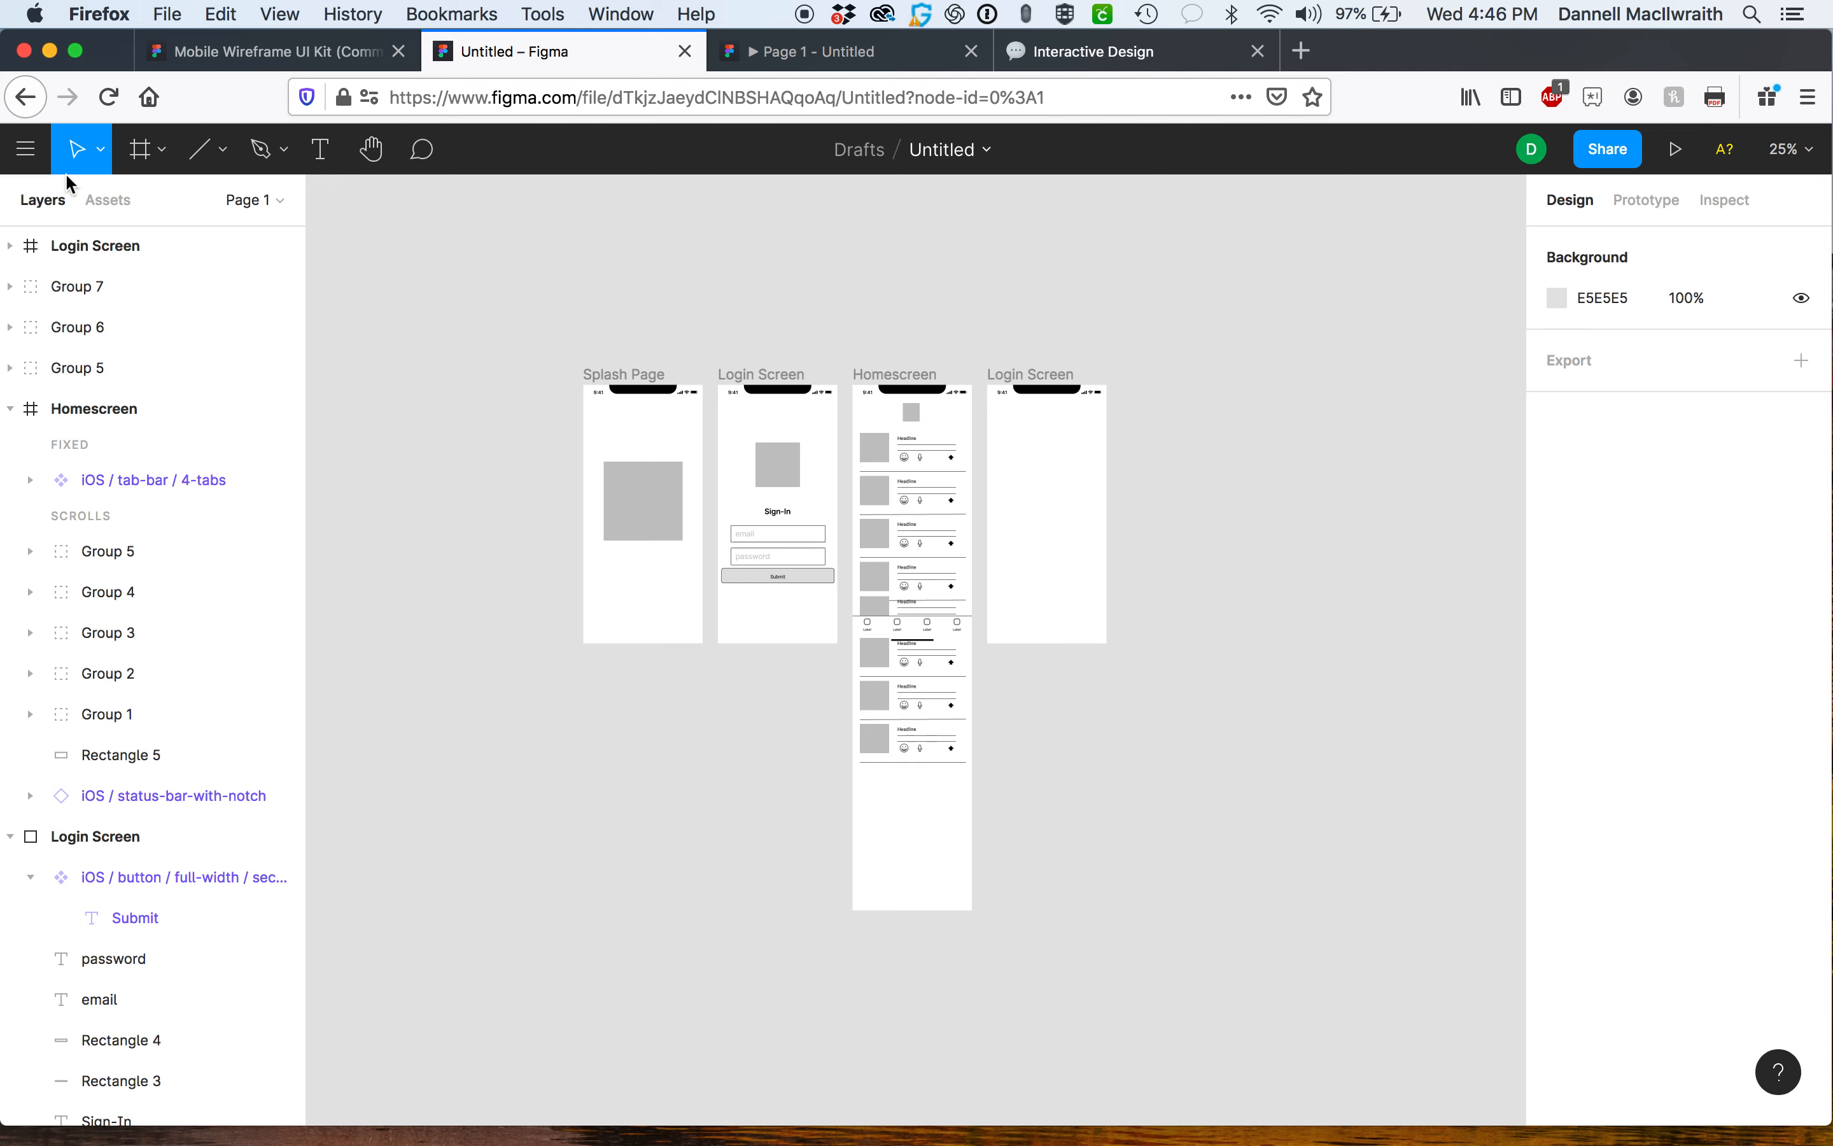
{"action": "left_click", "coordinate": [27, 156]}
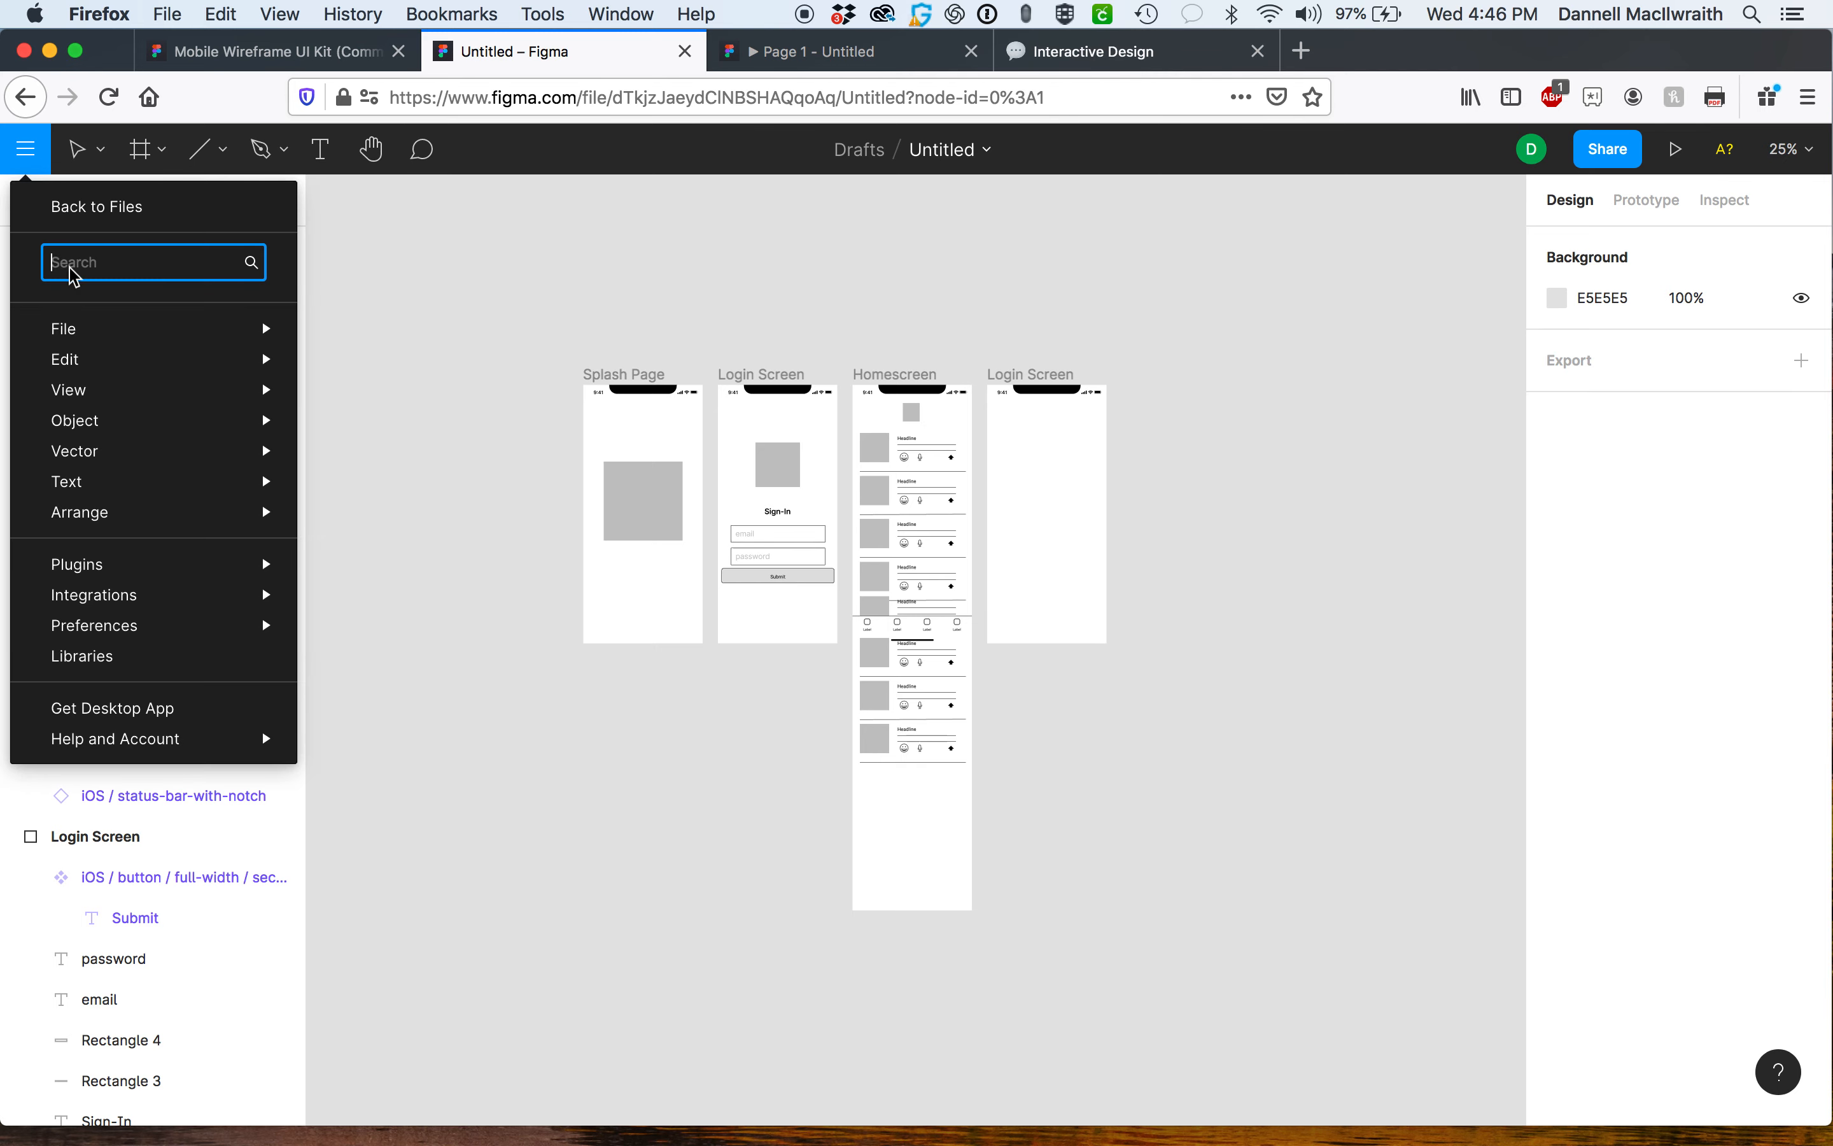
{"action": "mouse_move", "coordinate": [76, 328]}
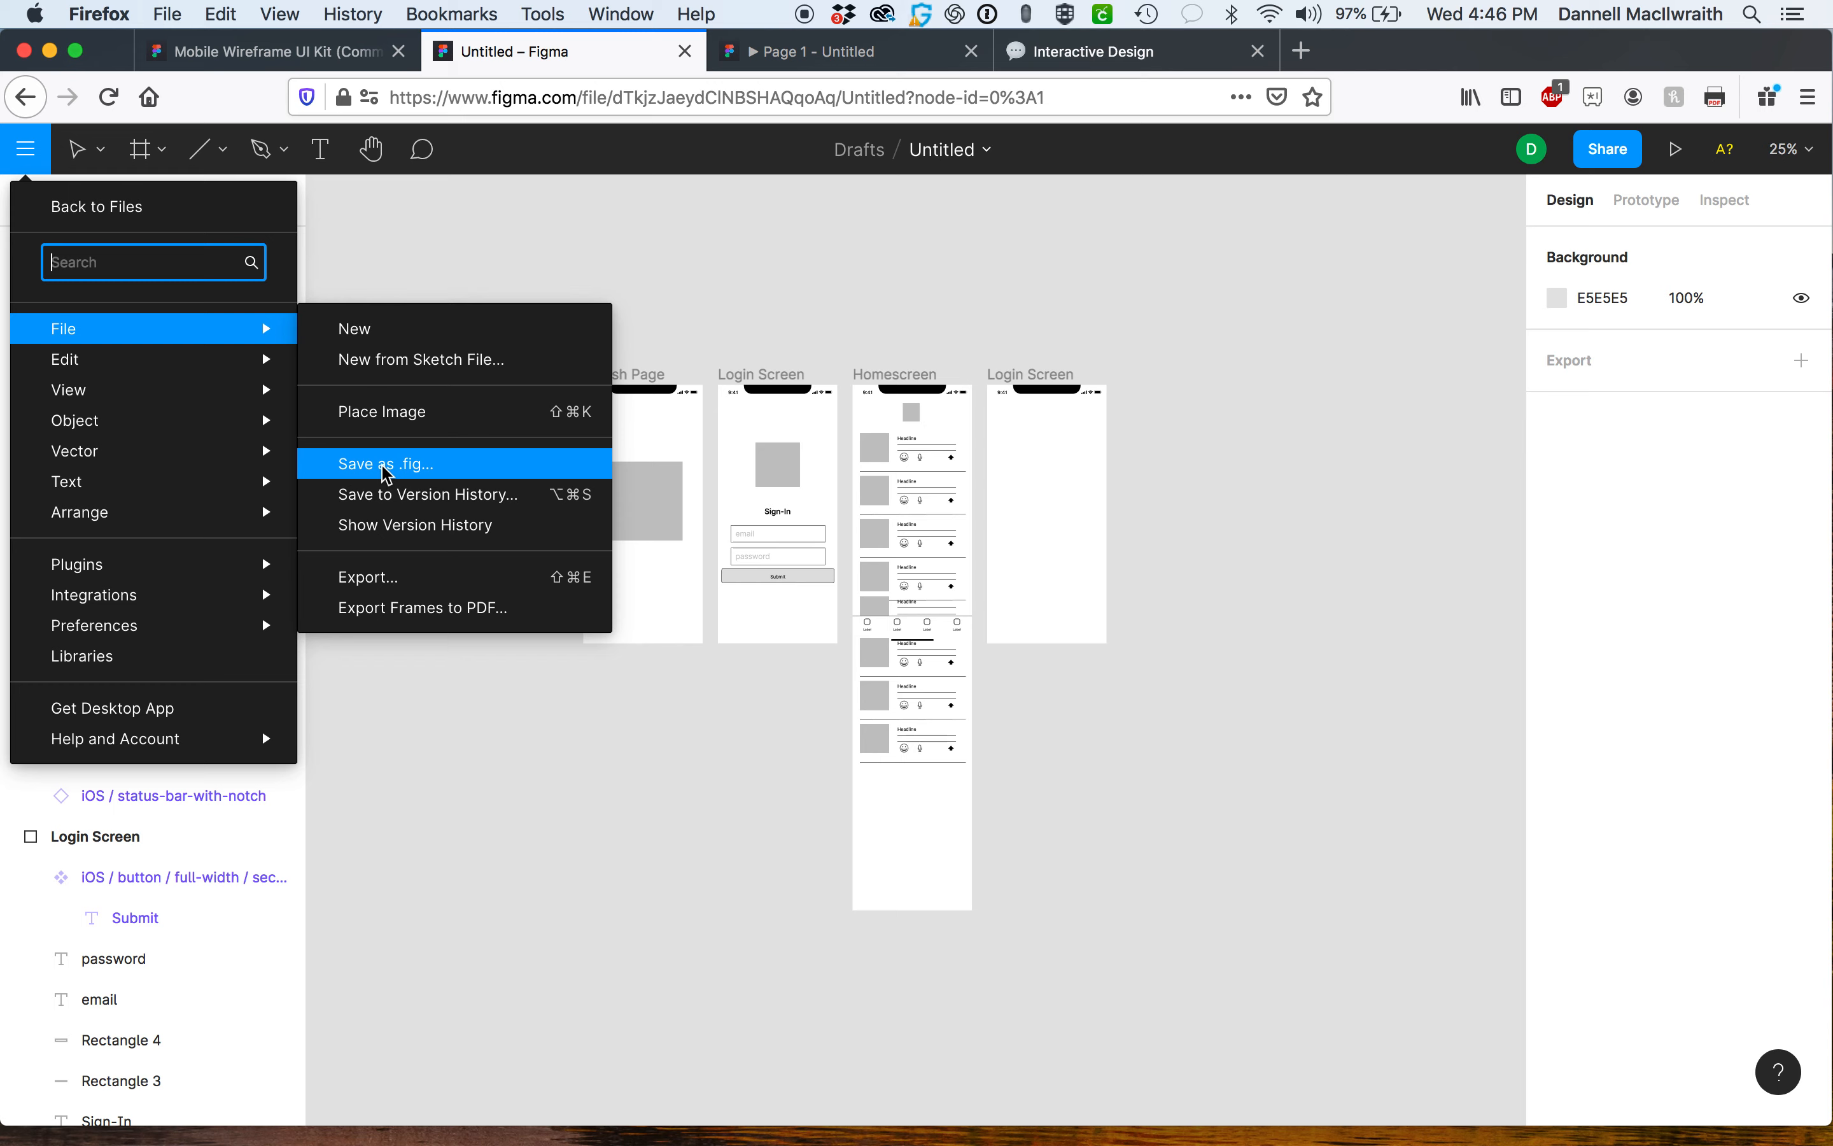
{"action": "left_click", "coordinate": [597, 250]}
Rename the file as App Wireframe Version 1.
{"action": "left_click", "coordinate": [947, 149]}
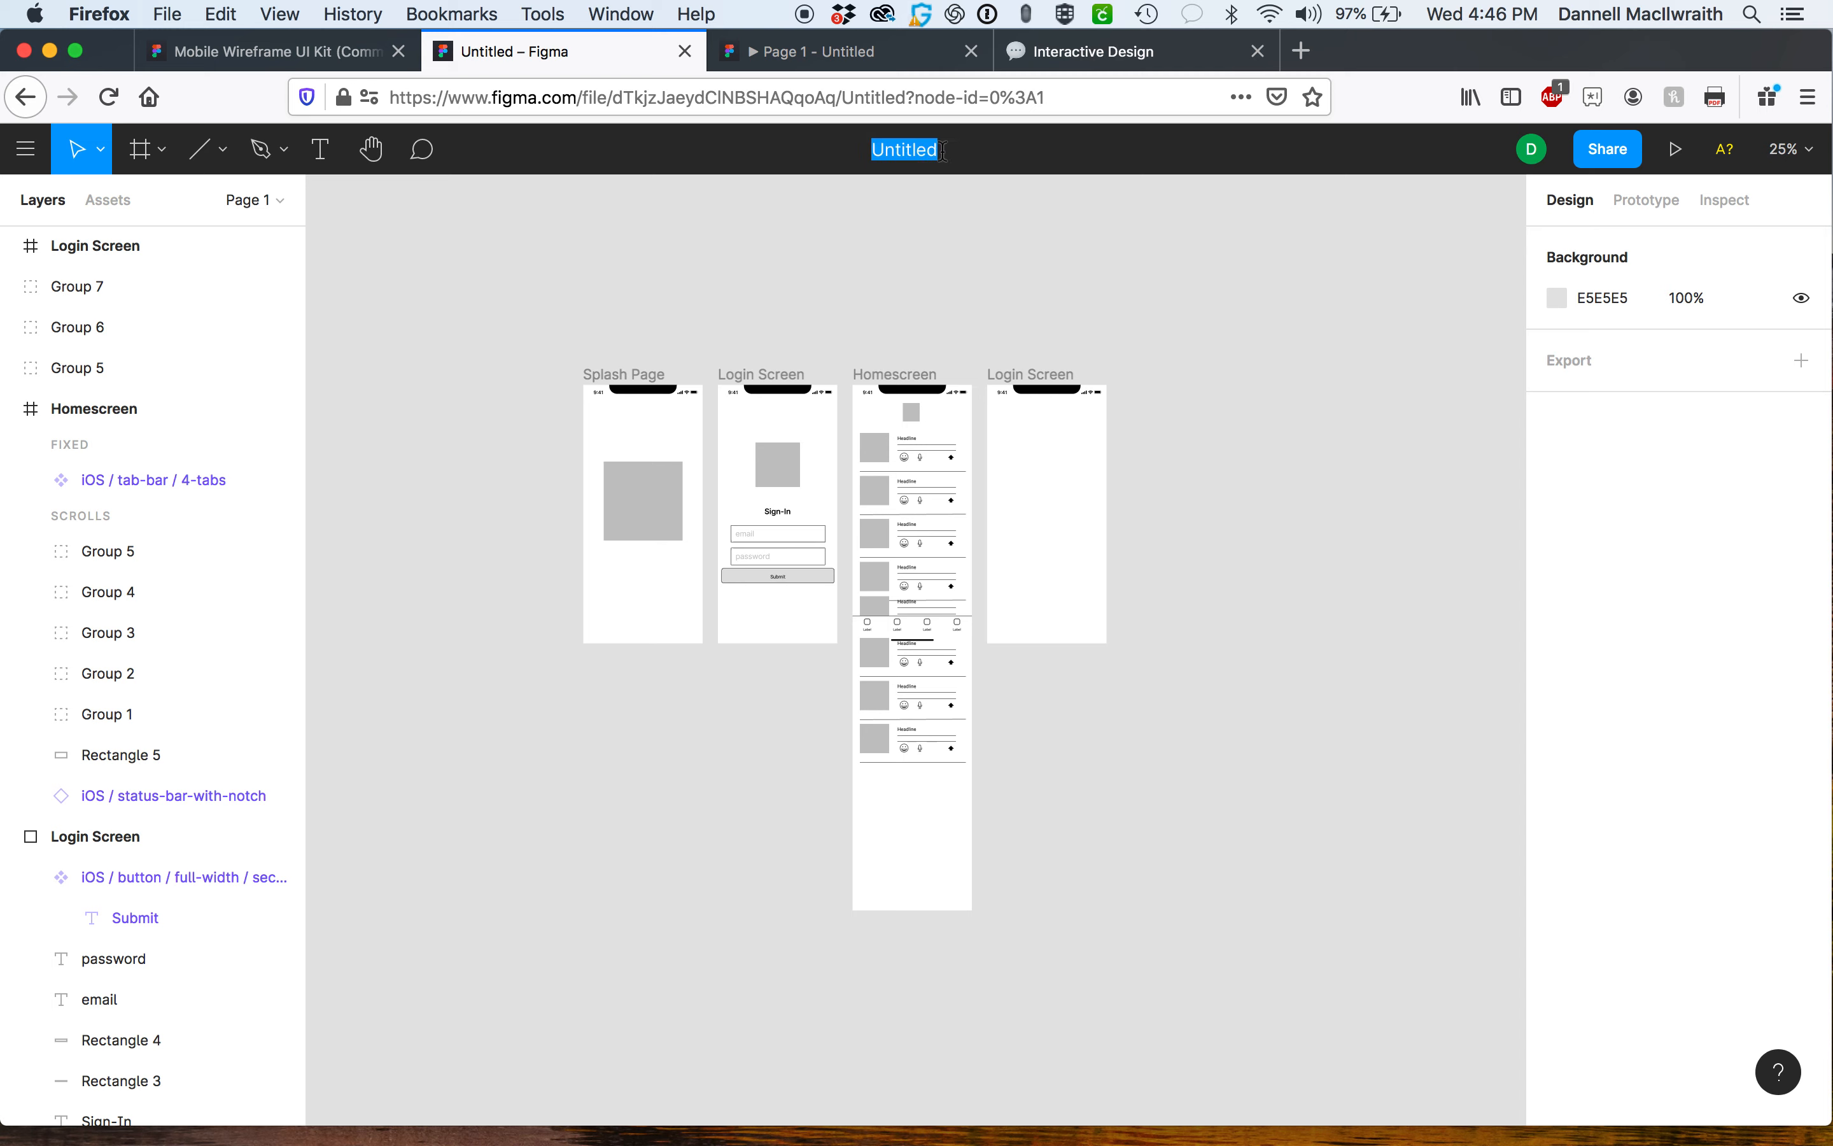
{"action": "type", "text": "App Wireframe"}
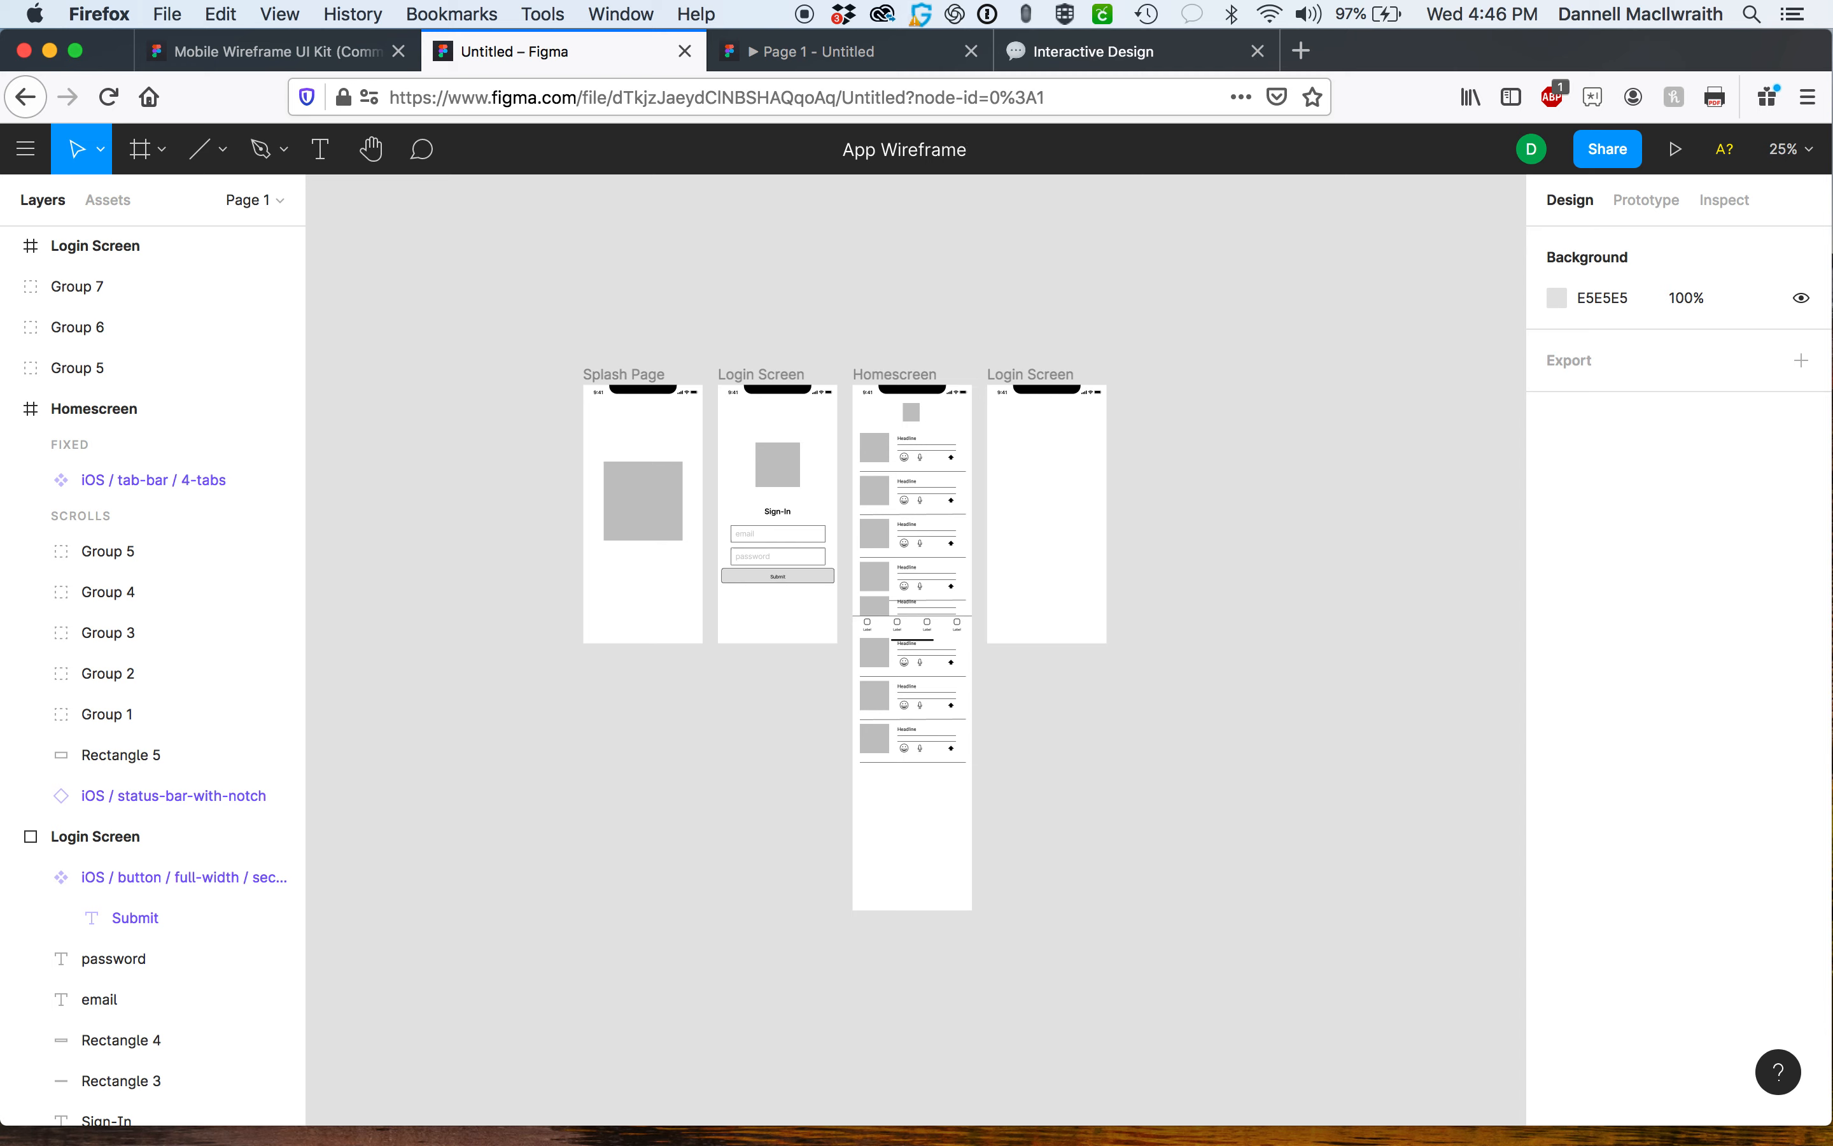
{"action": "type", "text": " Version 1"}
{"action": "key", "text": "Return"}
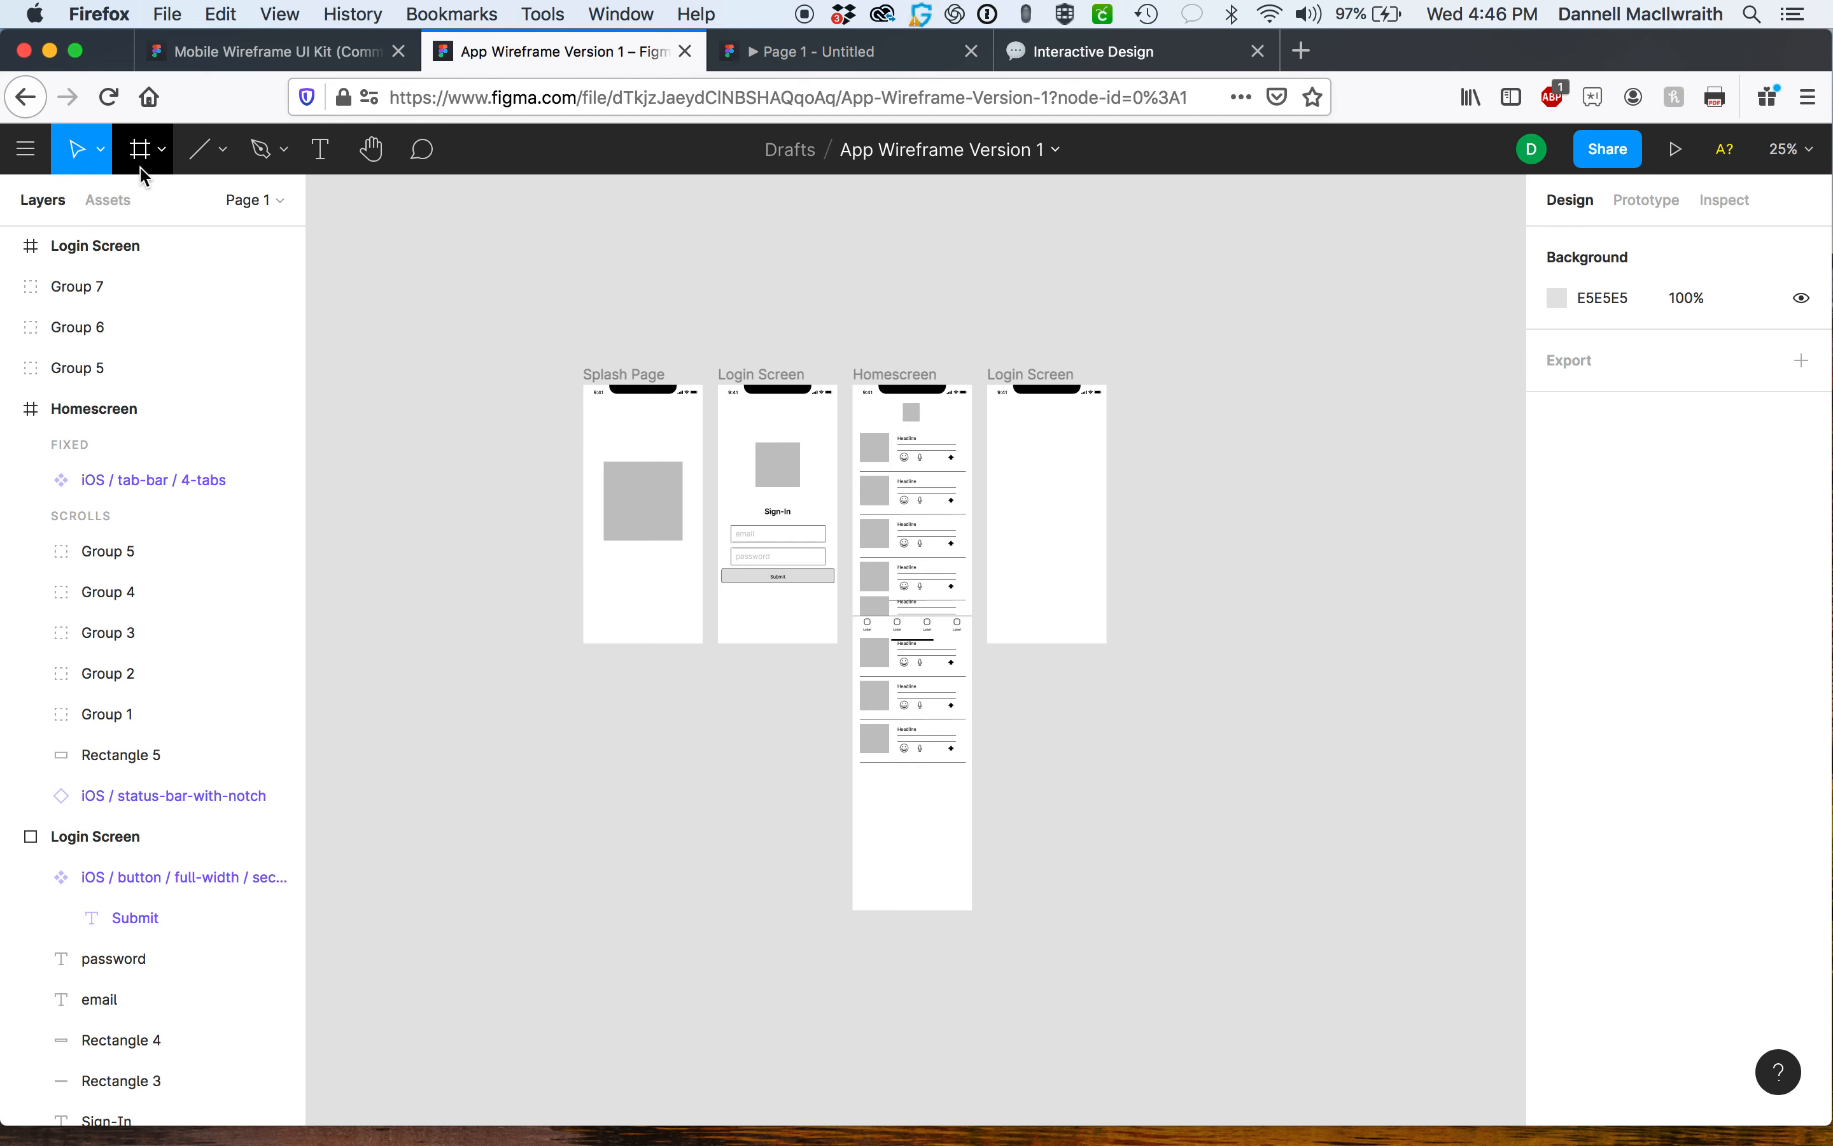
{"action": "left_click", "coordinate": [100, 150]}
{"action": "left_click", "coordinate": [26, 149]}
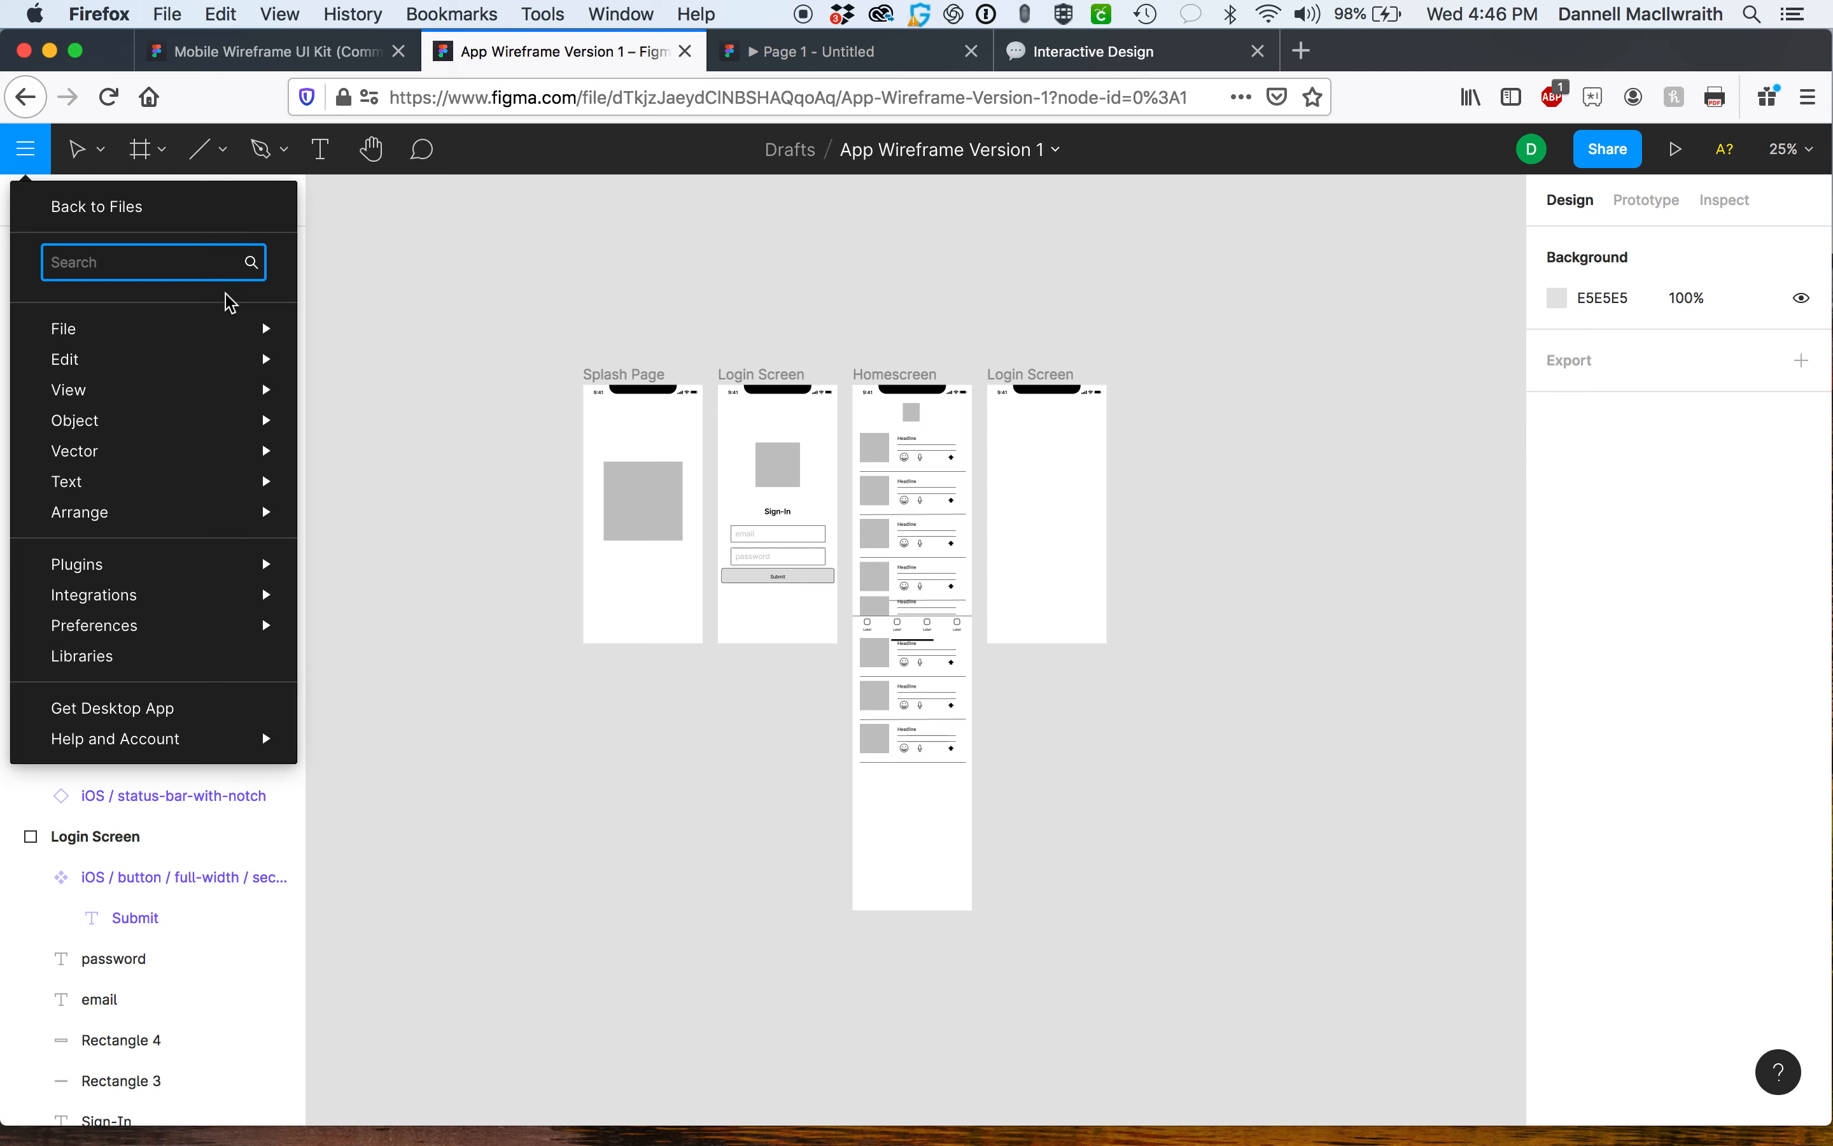
{"action": "mouse_move", "coordinate": [235, 331]}
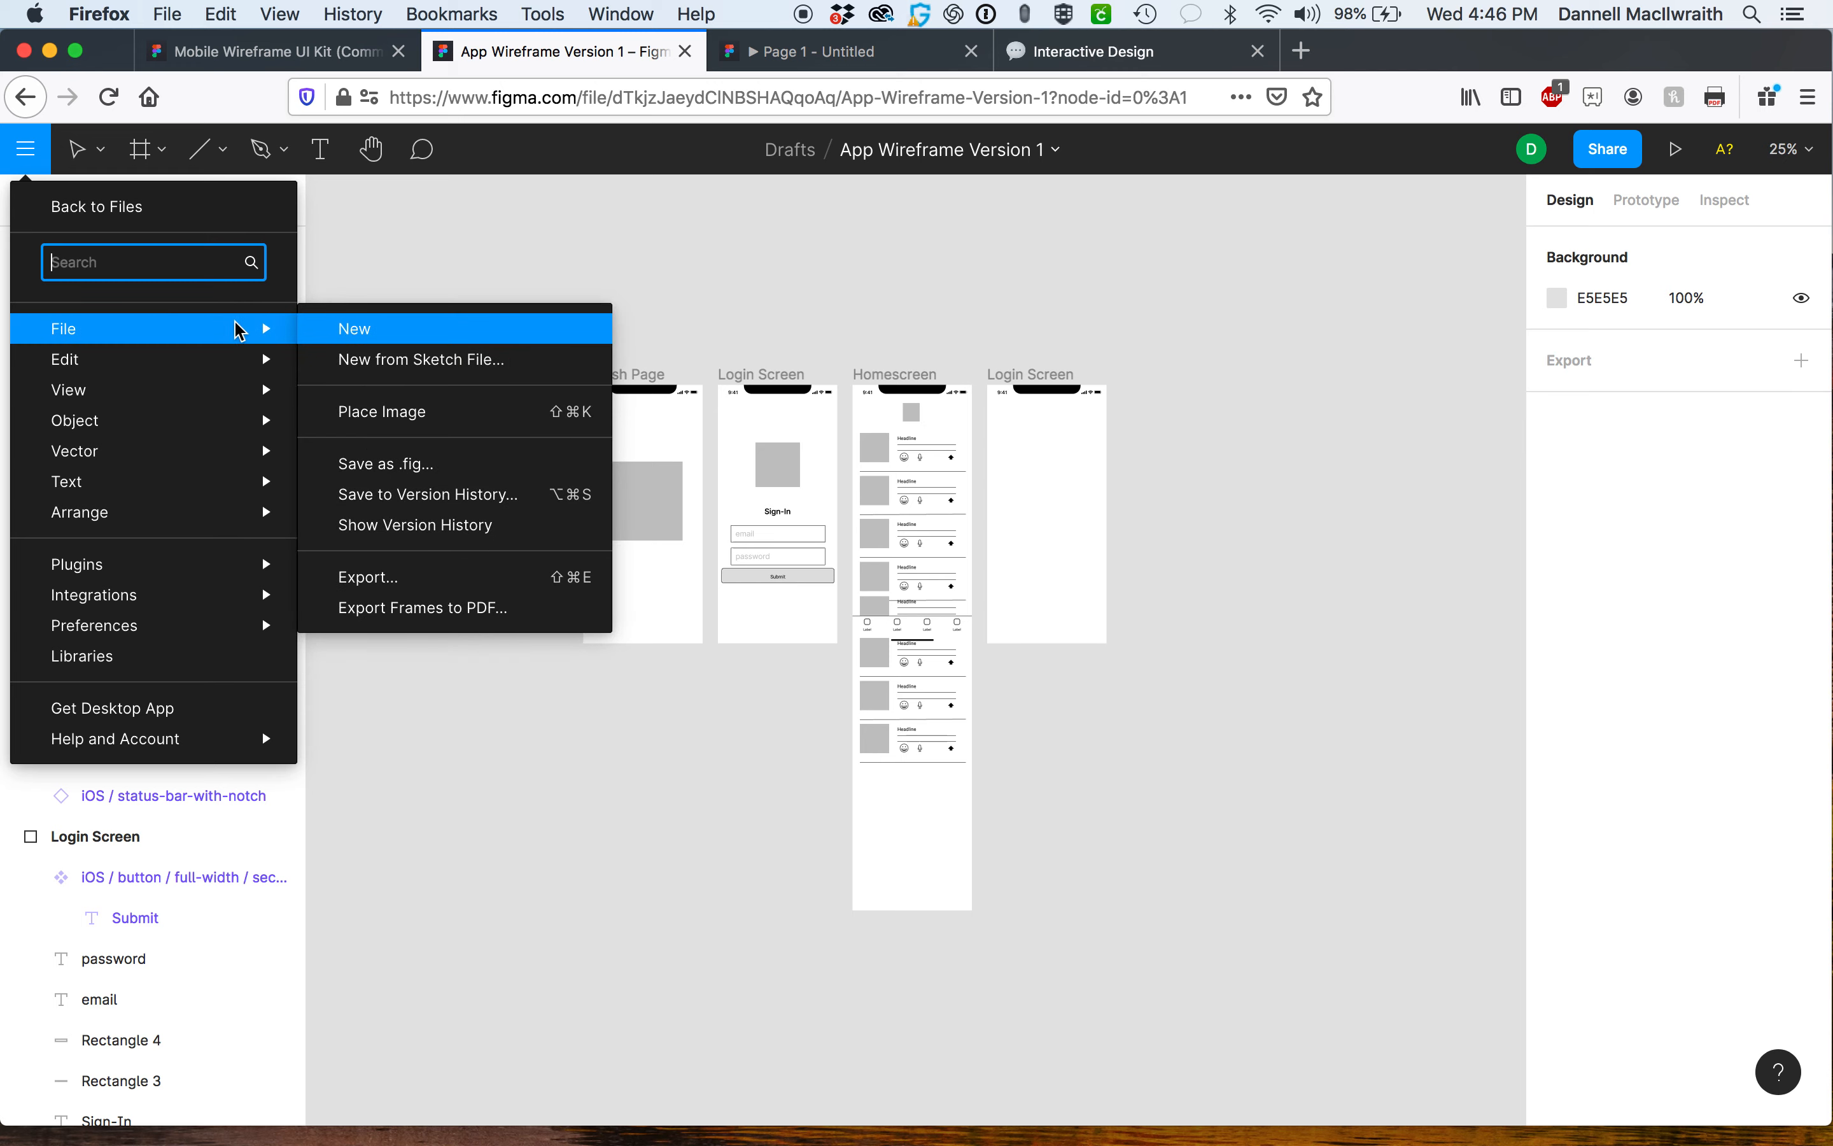
{"action": "left_click", "coordinate": [388, 616]}
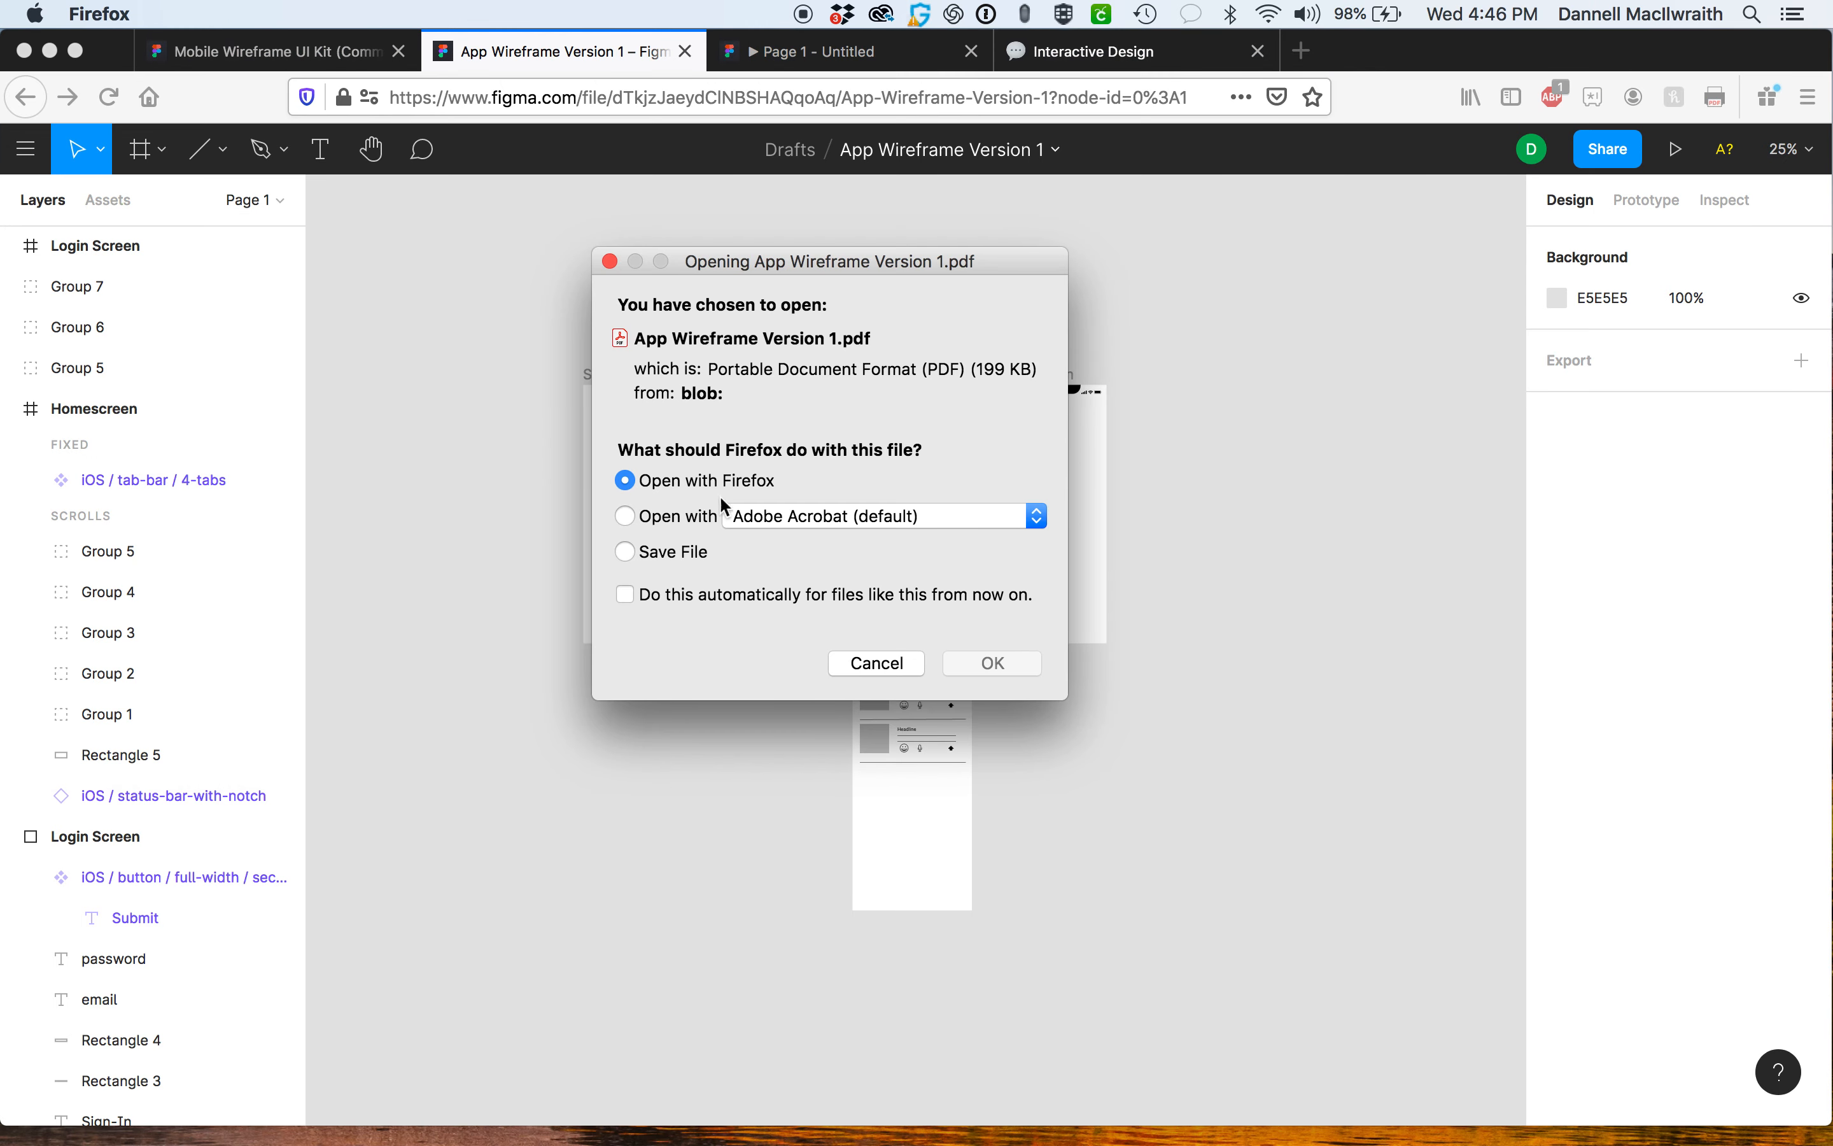
{"action": "left_click", "coordinate": [872, 660]}
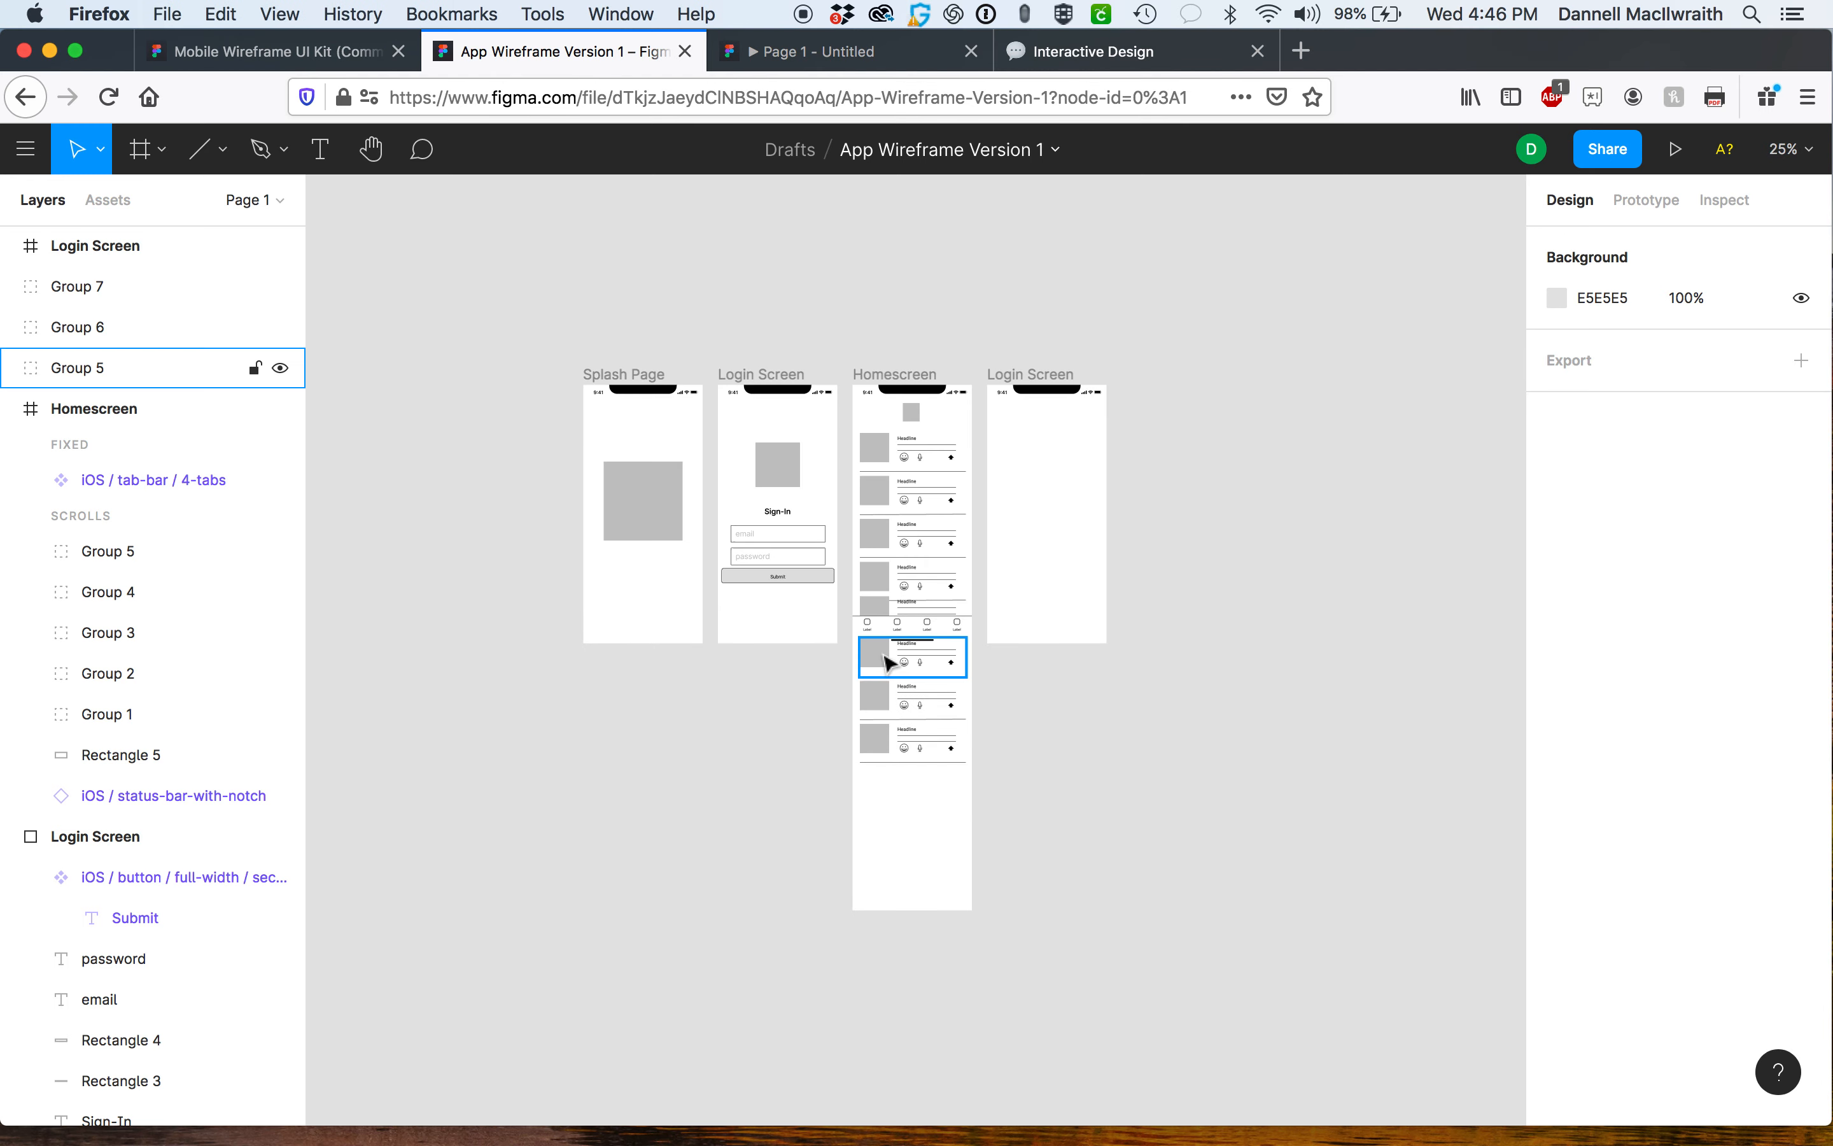
Copy the file's share link and open it in a new browser tab.
{"action": "left_click", "coordinate": [1634, 156]}
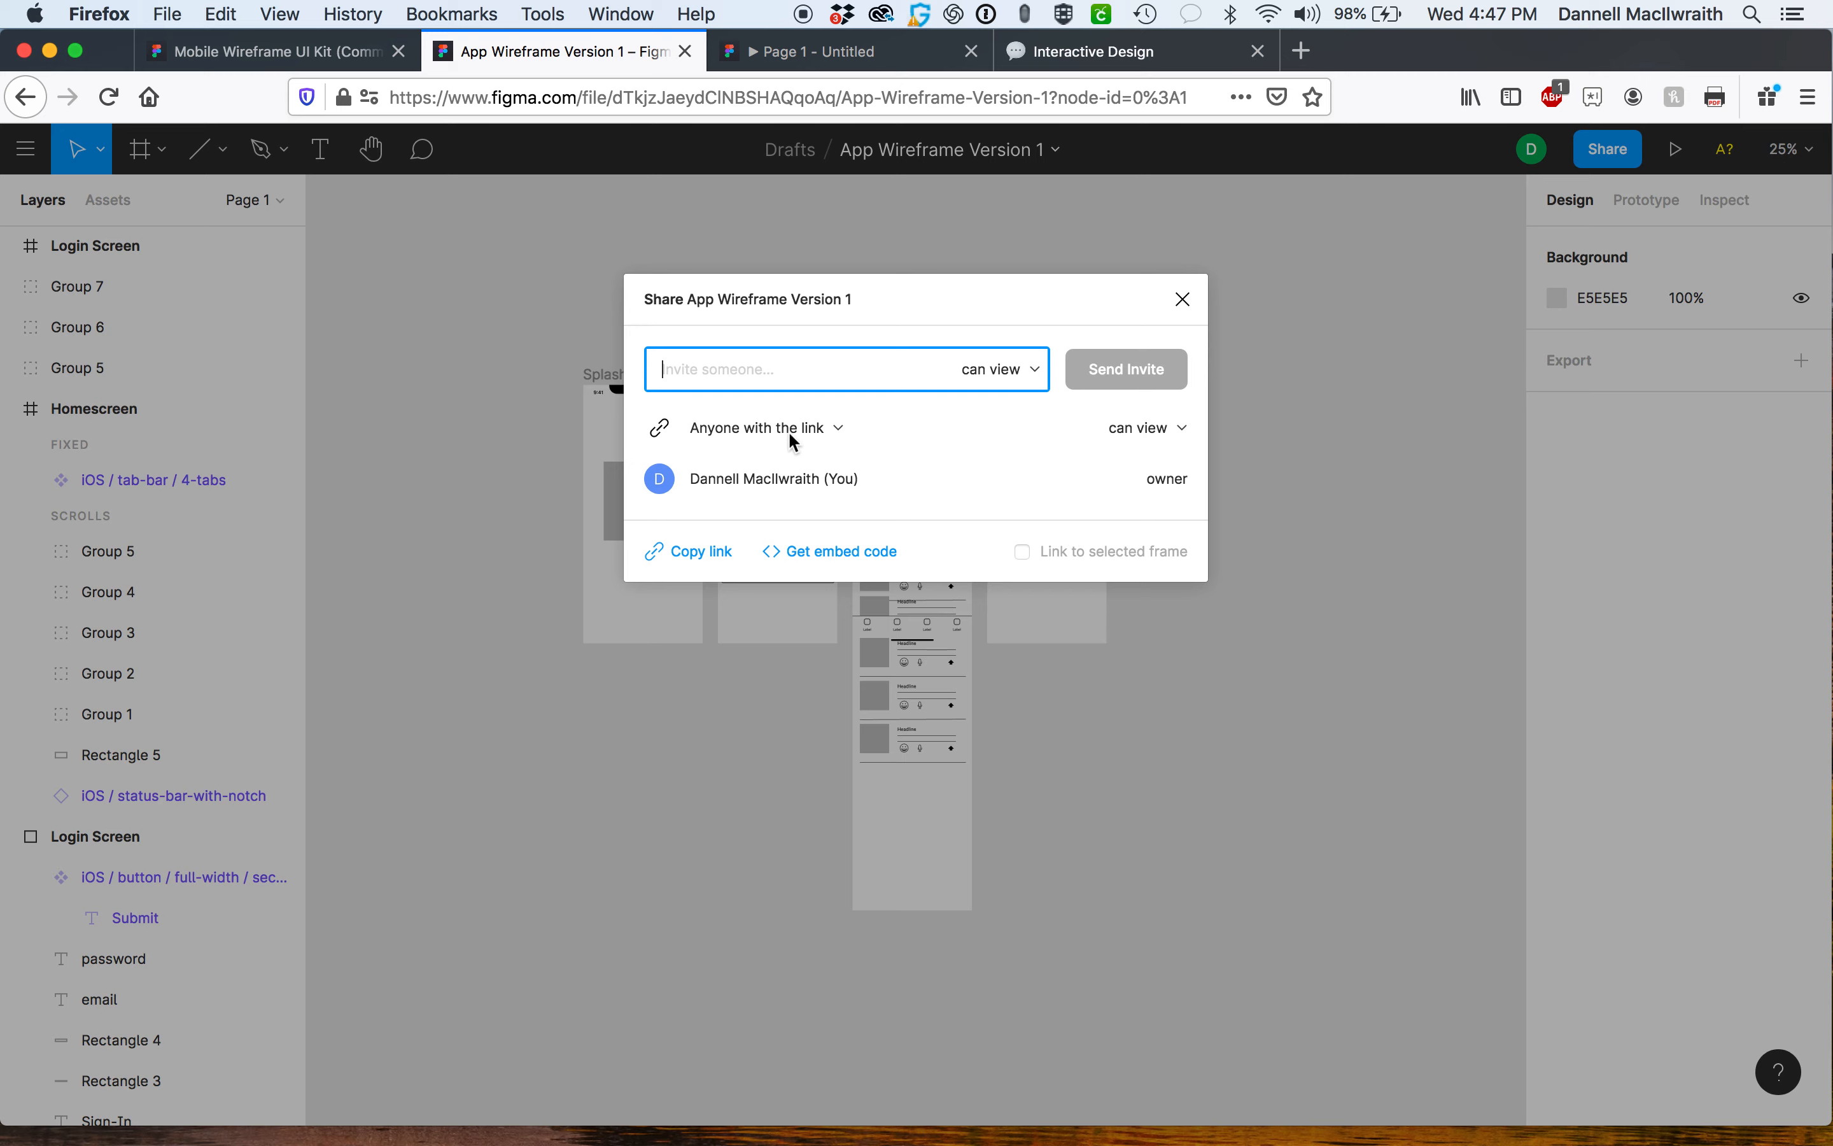
{"action": "left_click", "coordinate": [702, 554]}
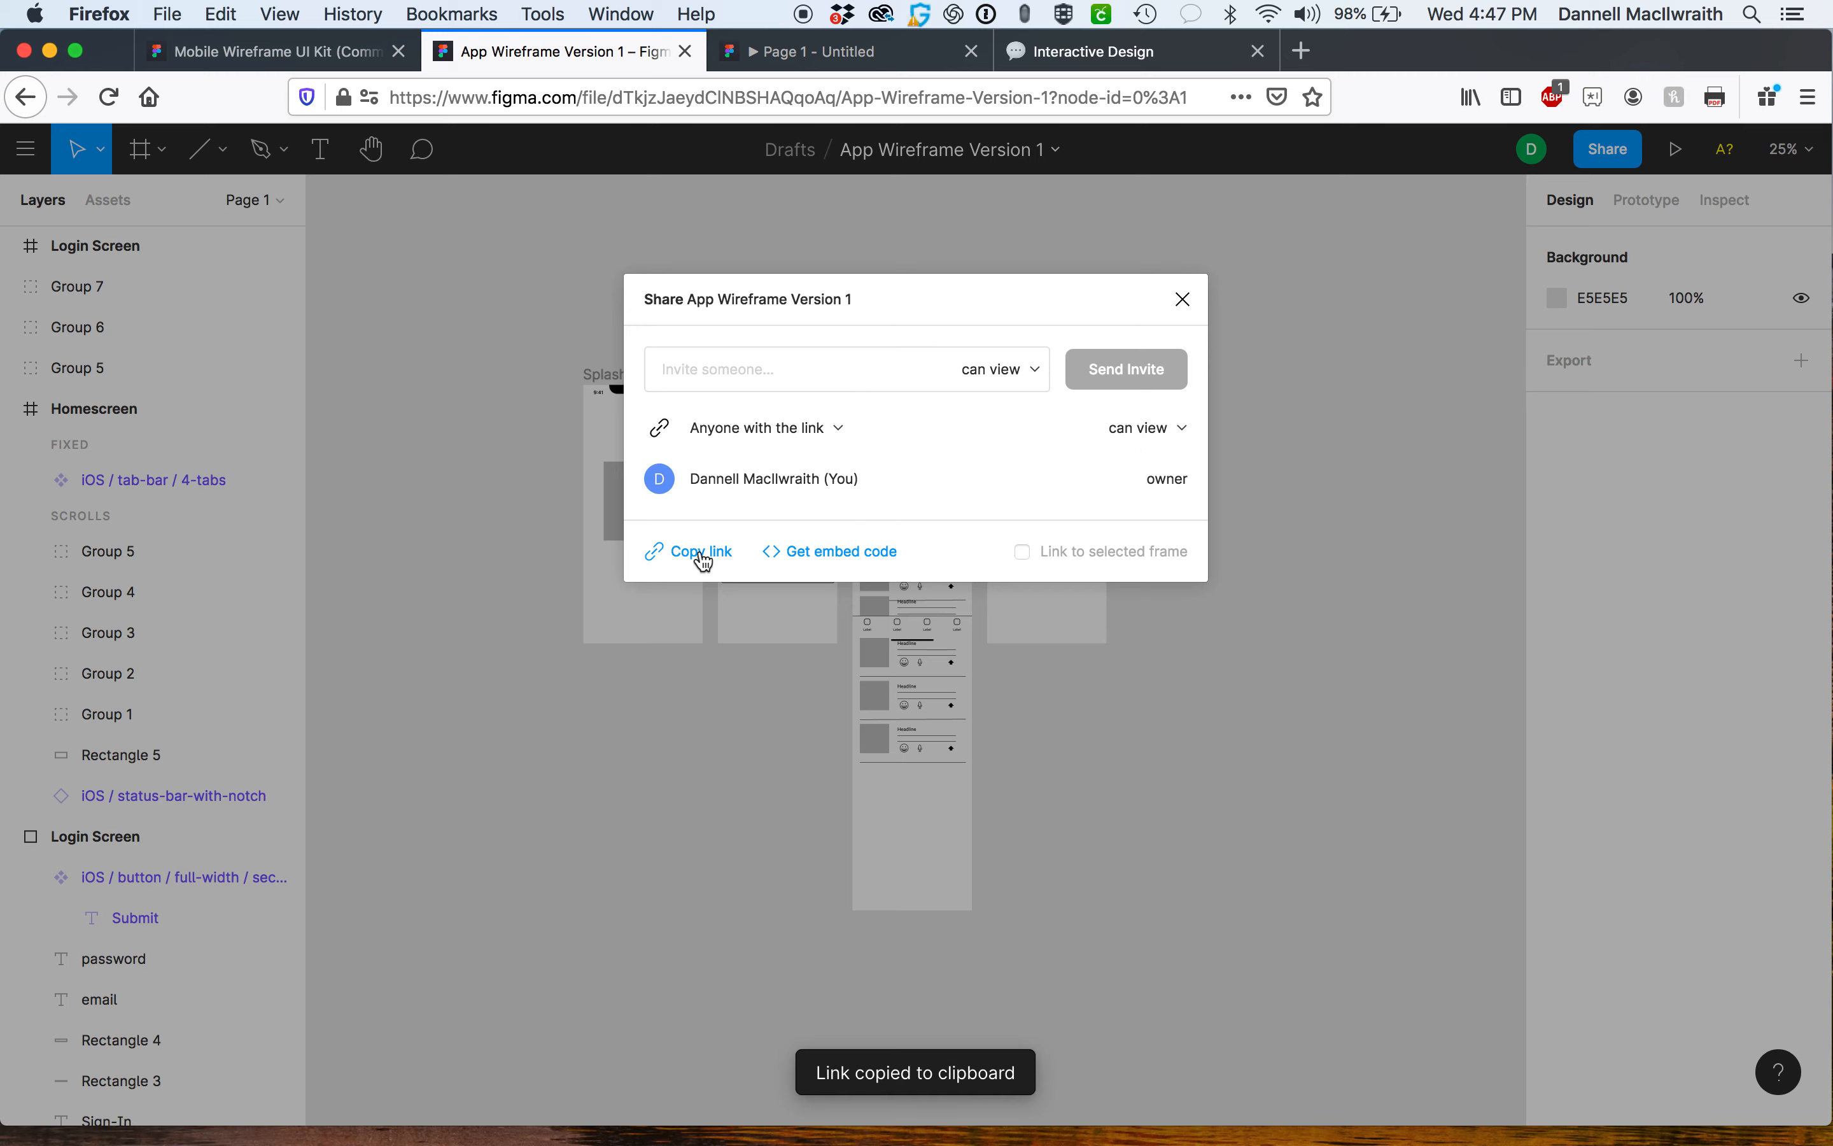
{"action": "left_click", "coordinate": [1302, 51]}
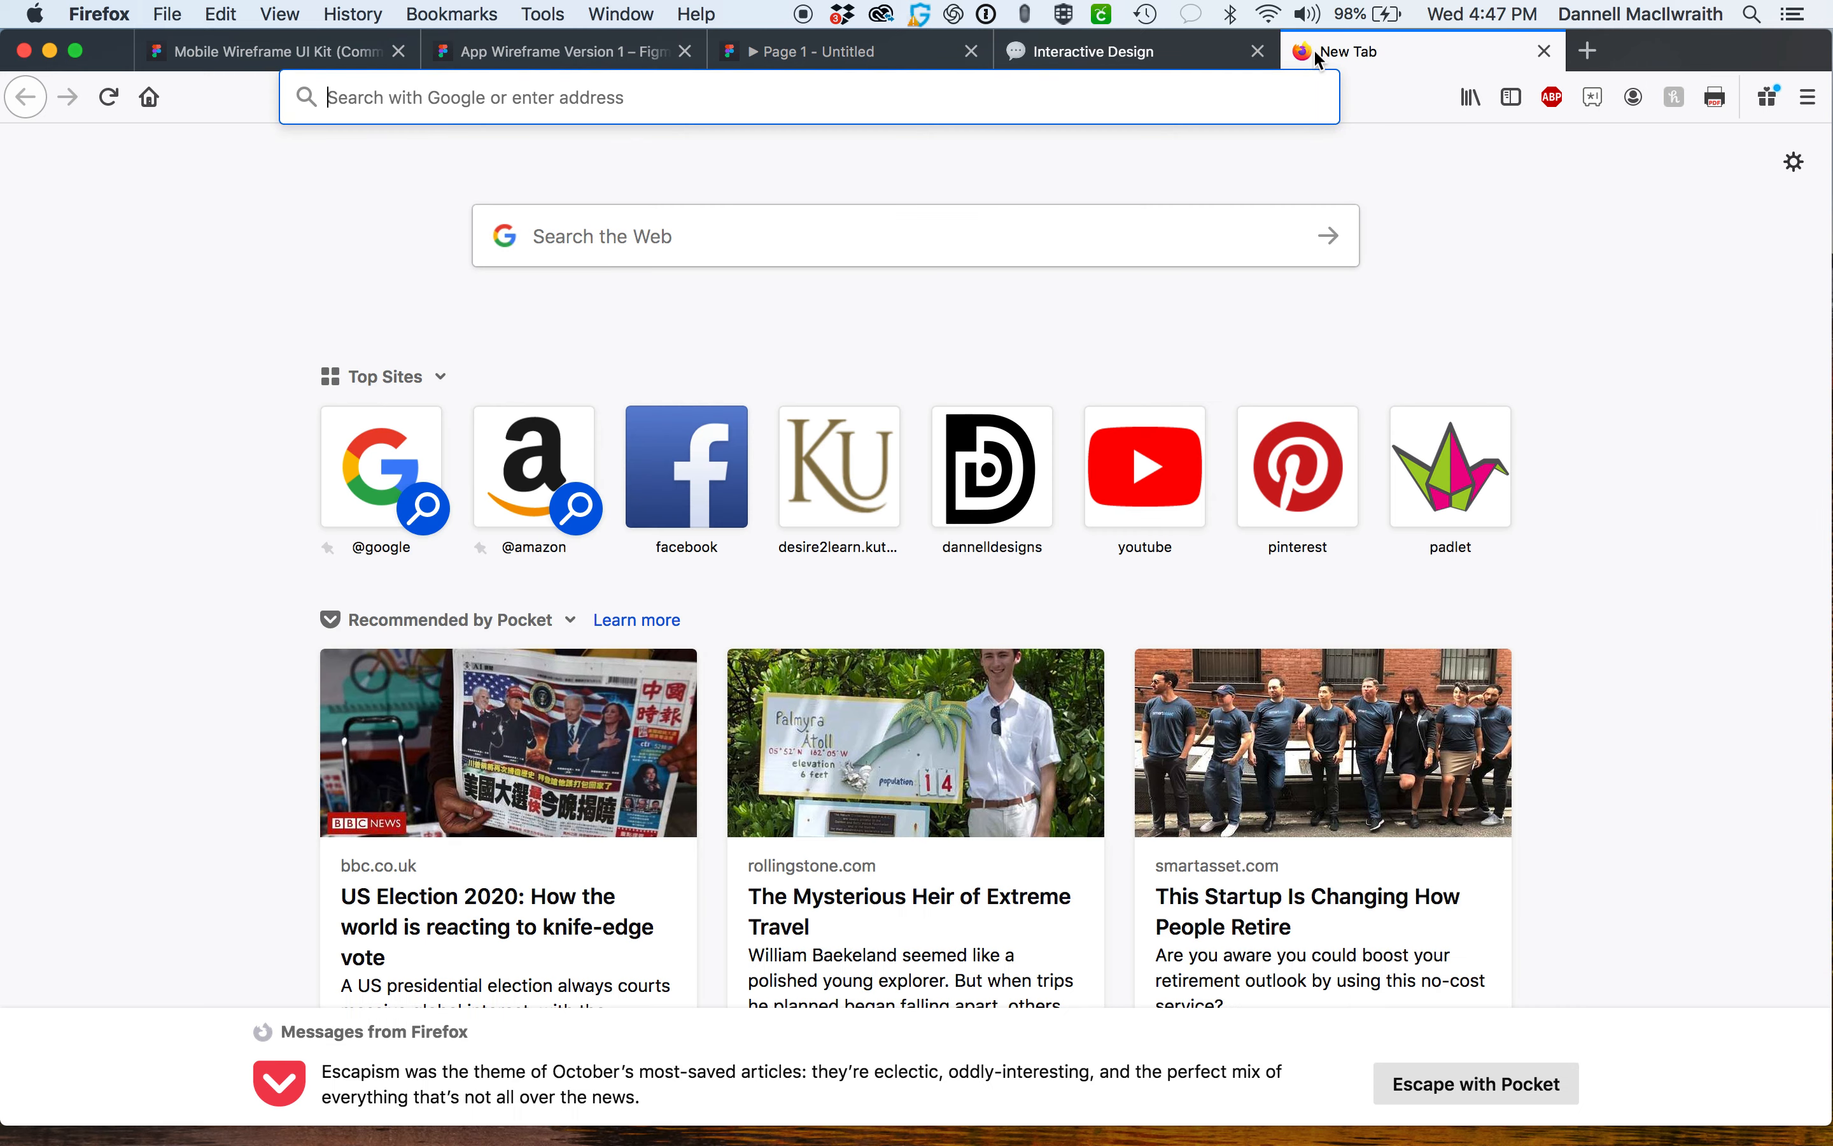
{"action": "key", "text": "super+v"}
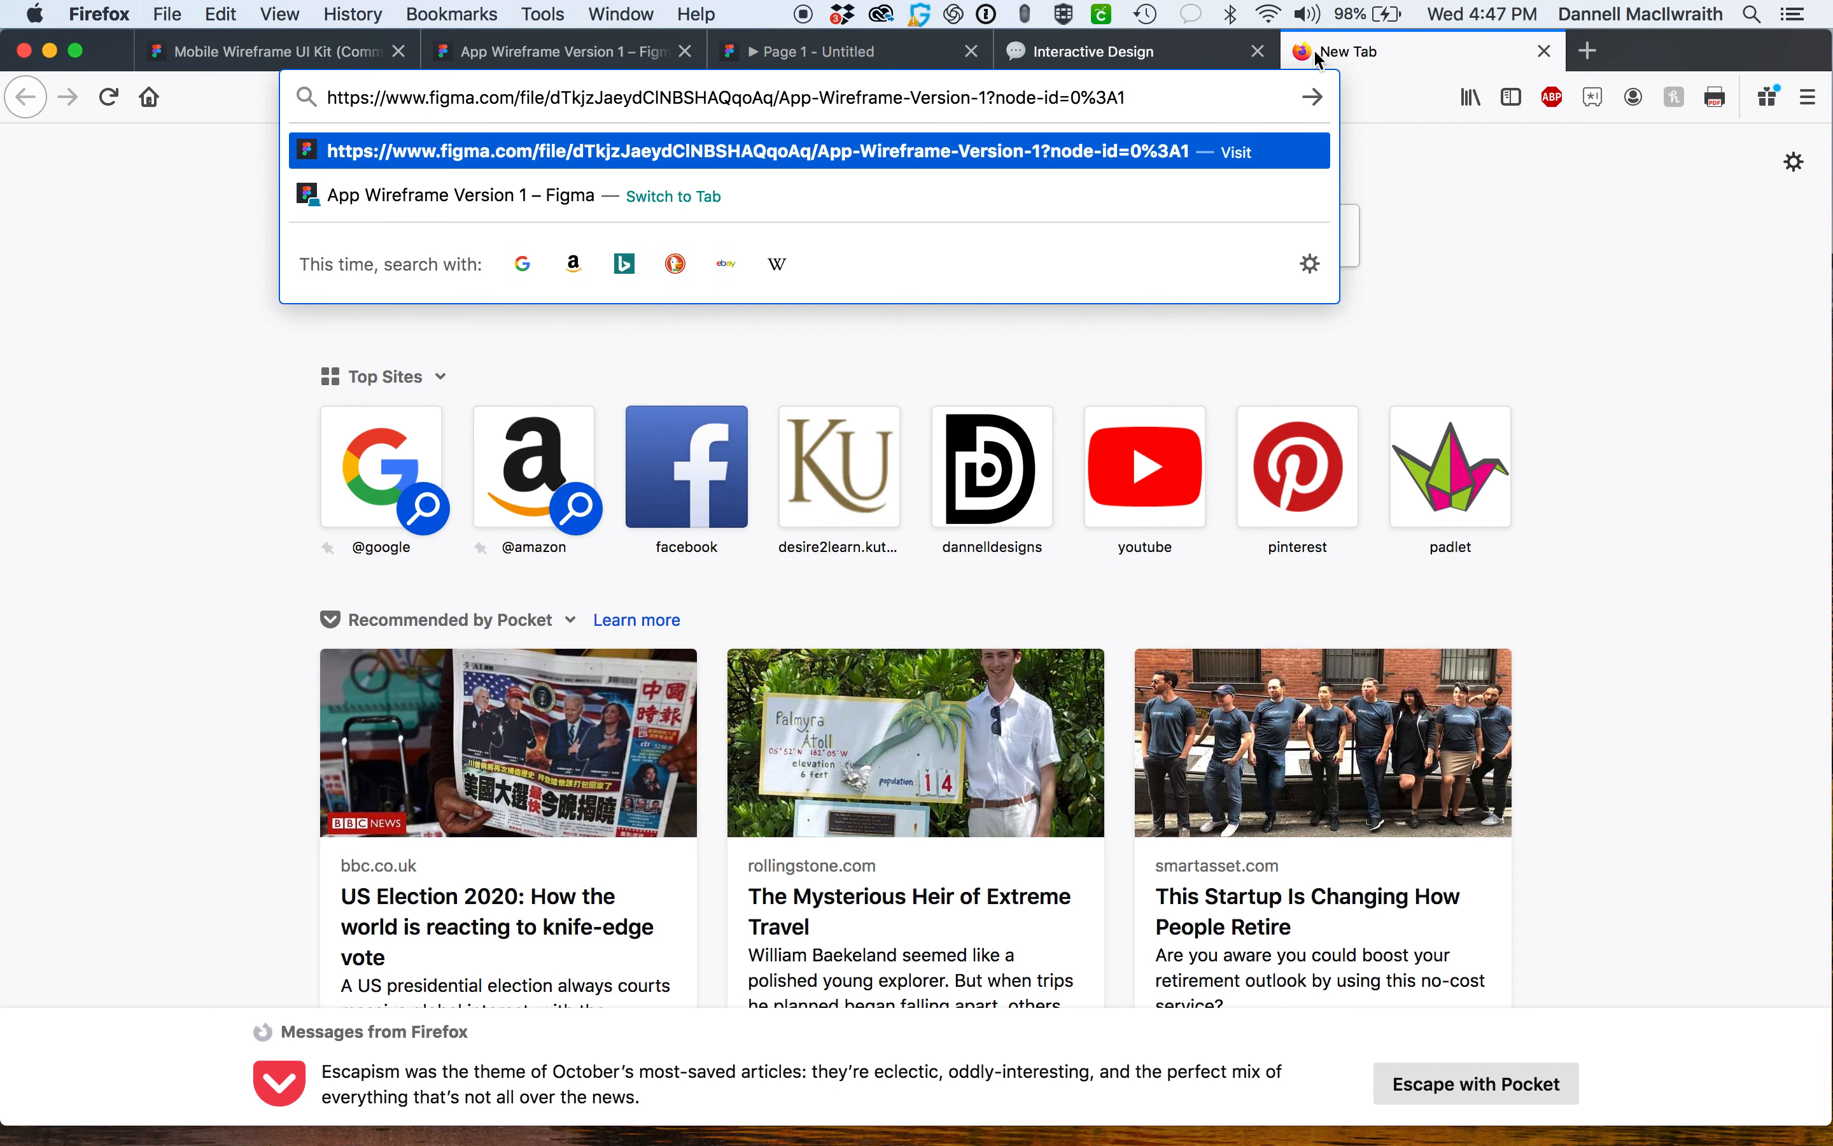
{"action": "key", "text": "Return"}
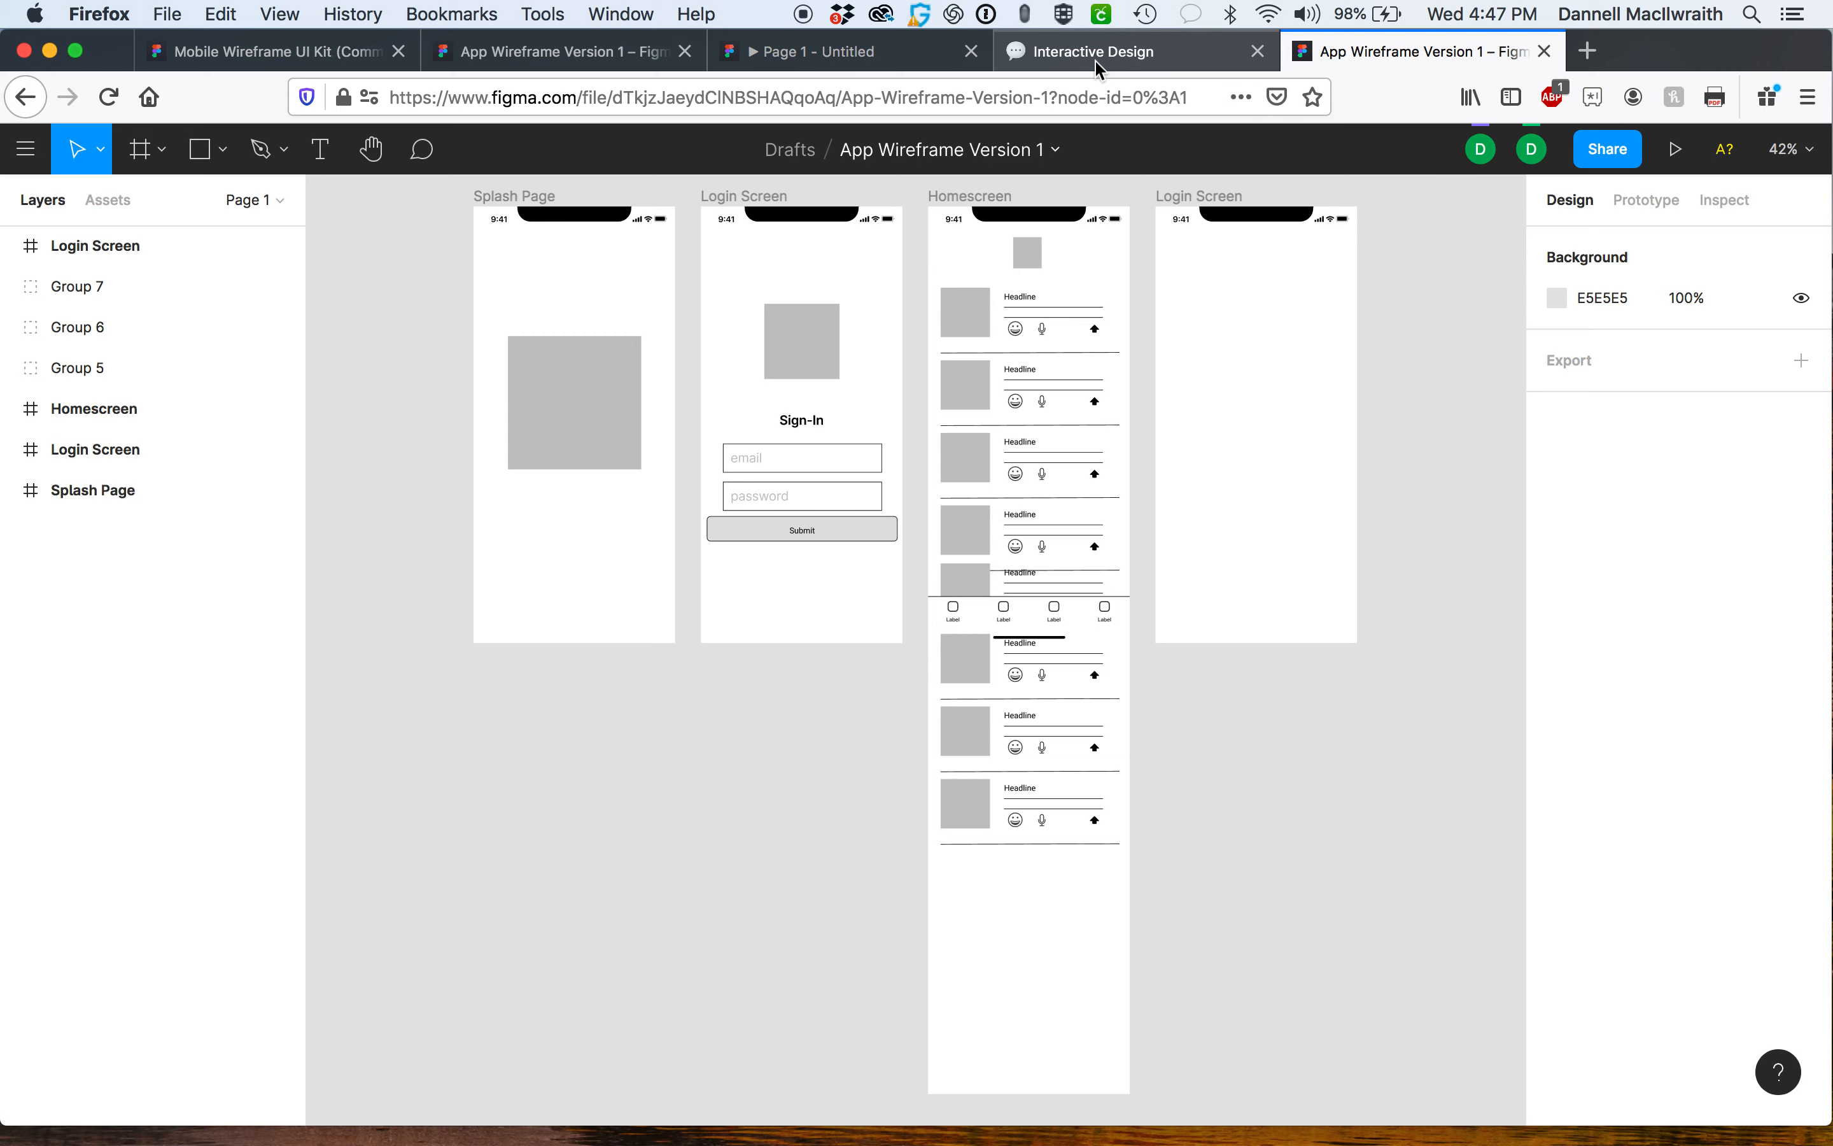
Close the extra tab and share dialog, then copy the prototype's share link from the presentation view.
{"action": "left_click", "coordinate": [1545, 51]}
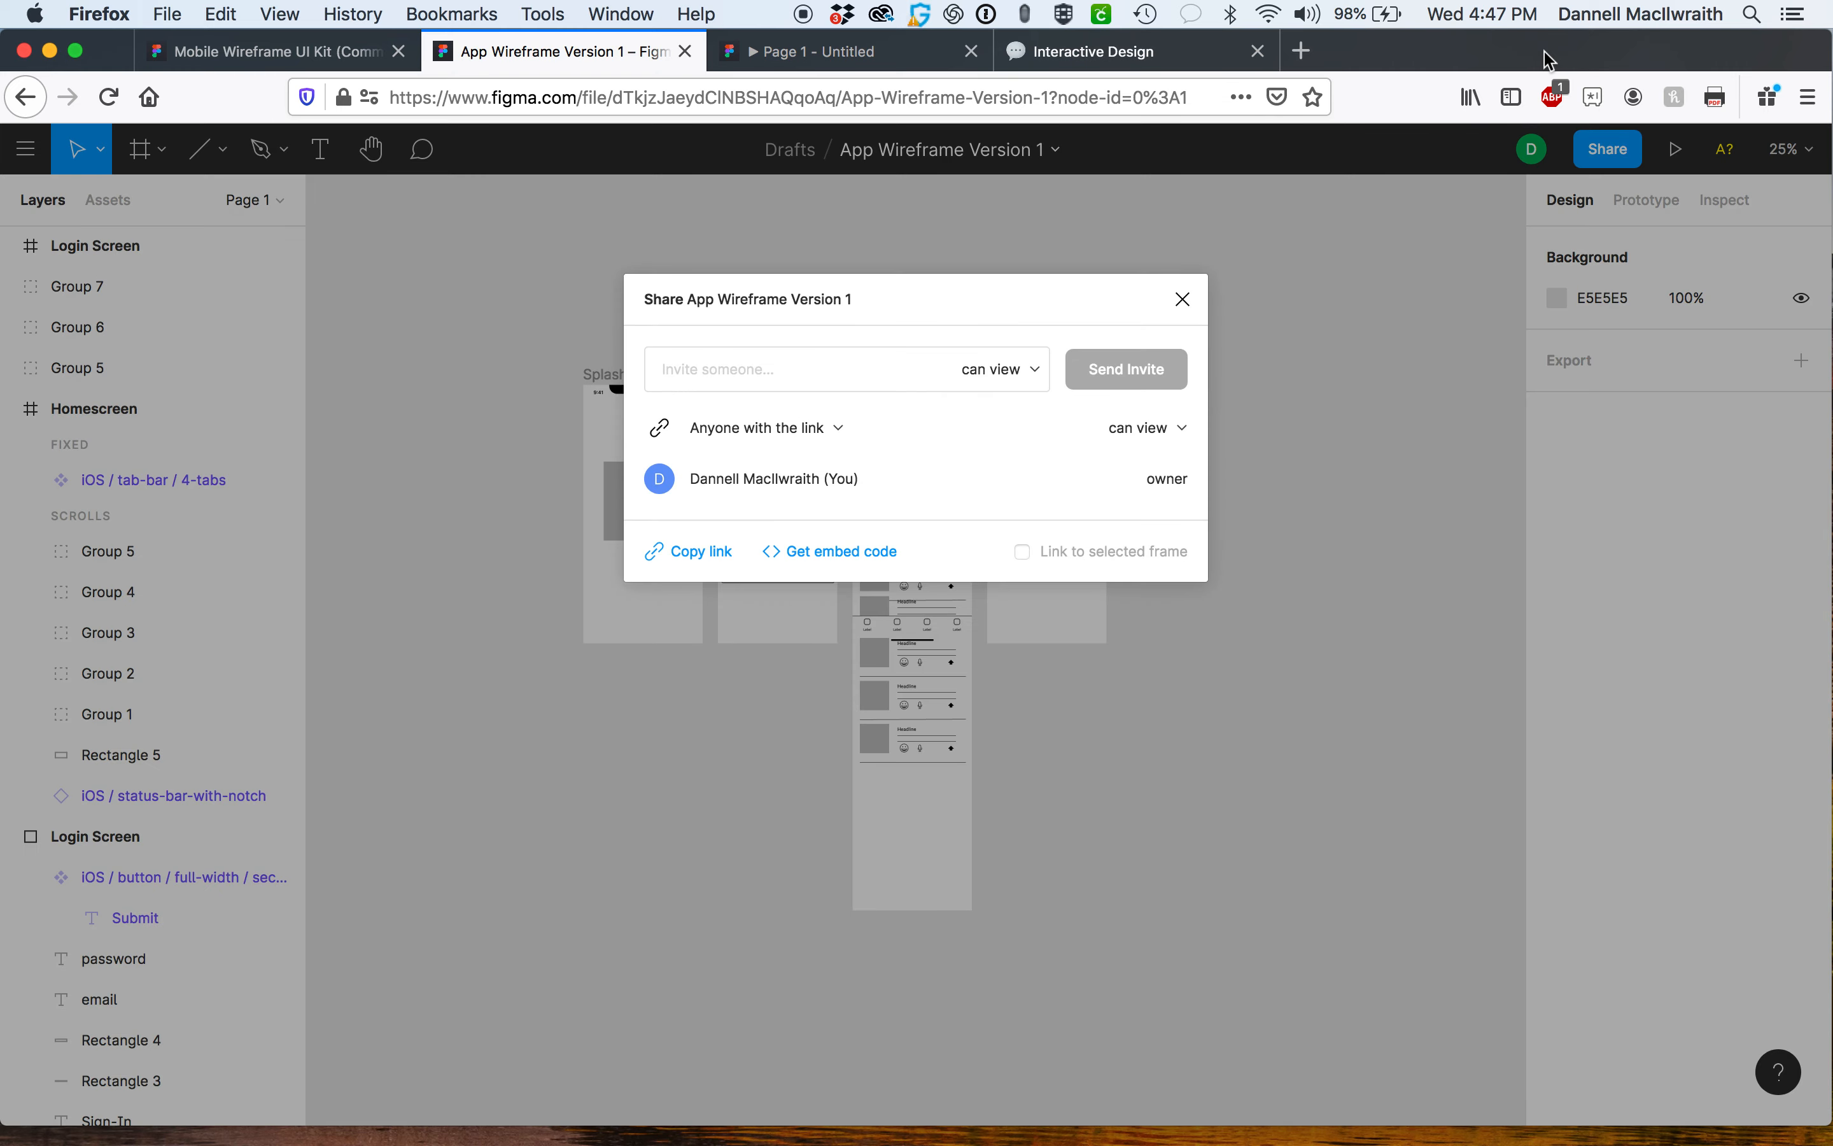
{"action": "left_click", "coordinate": [1183, 301]}
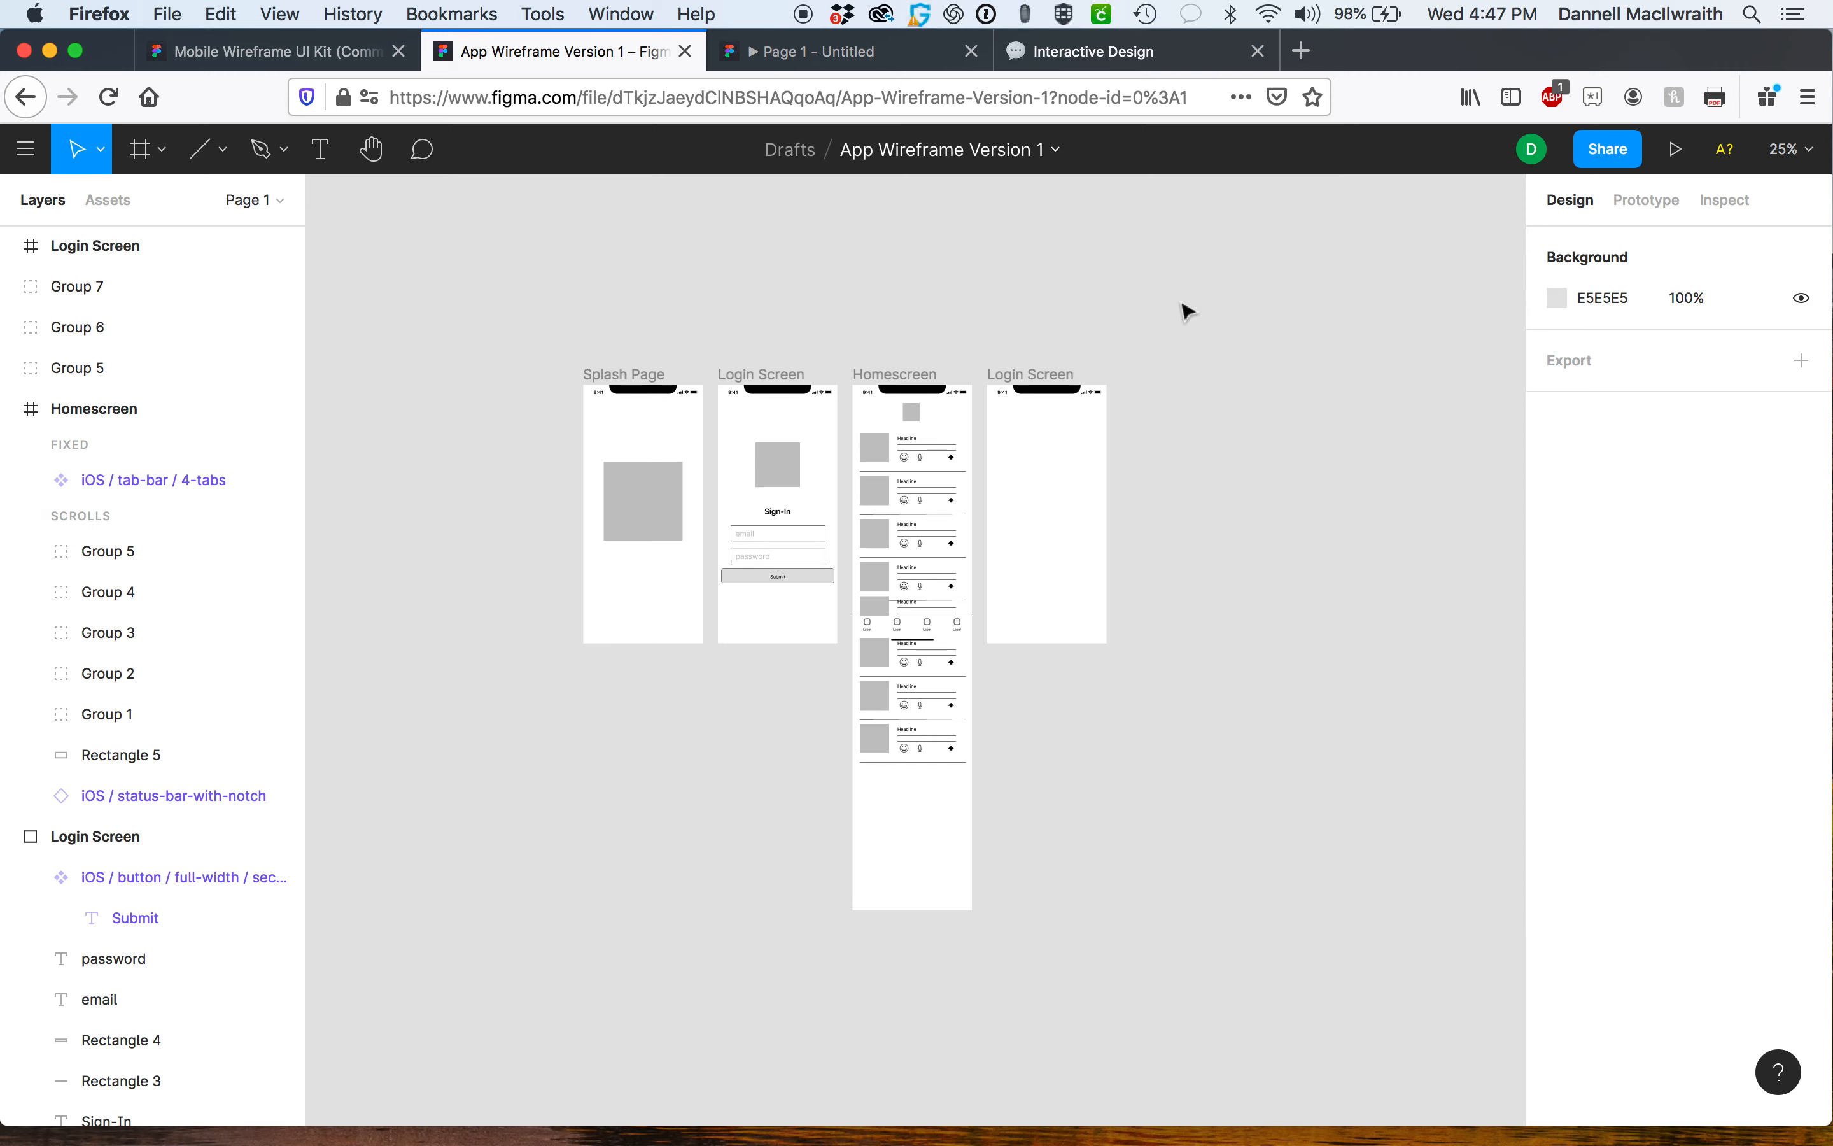
{"action": "left_click", "coordinate": [775, 51]}
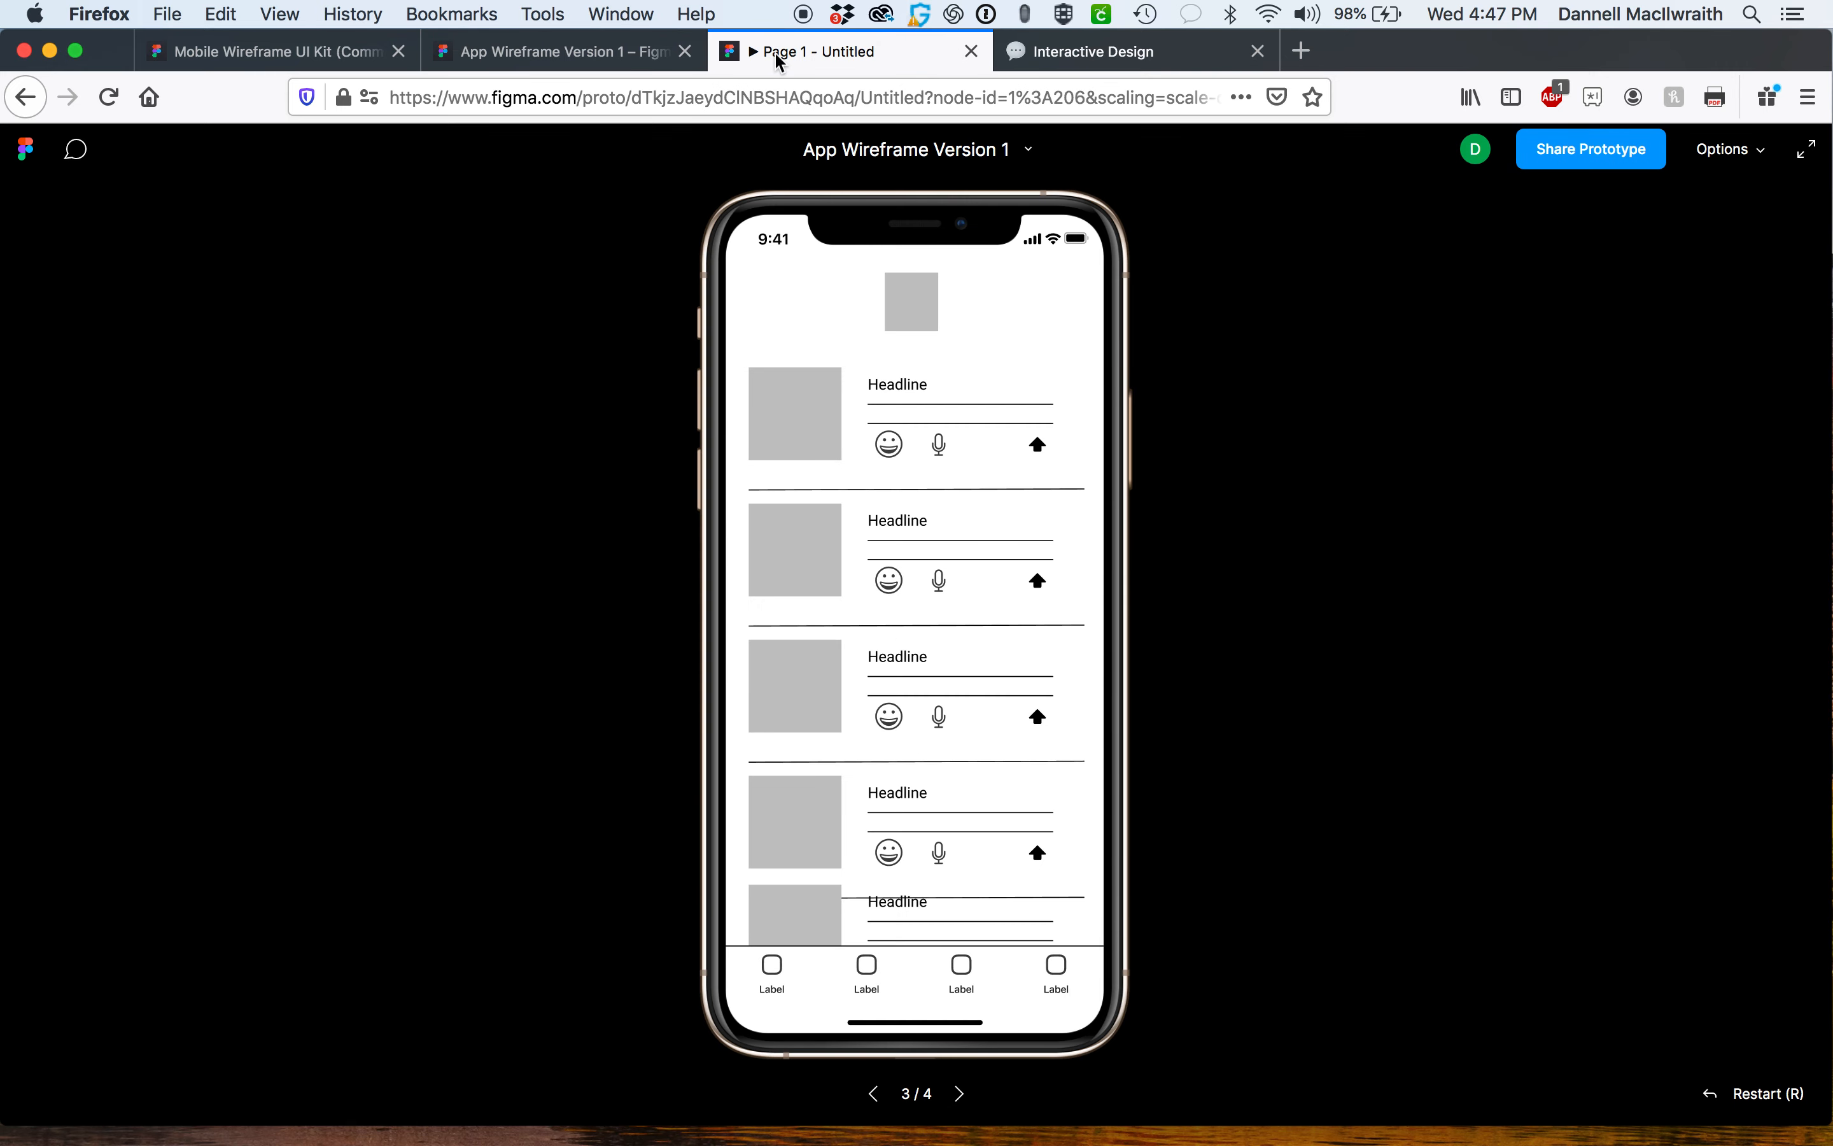
{"action": "left_click", "coordinate": [1598, 152]}
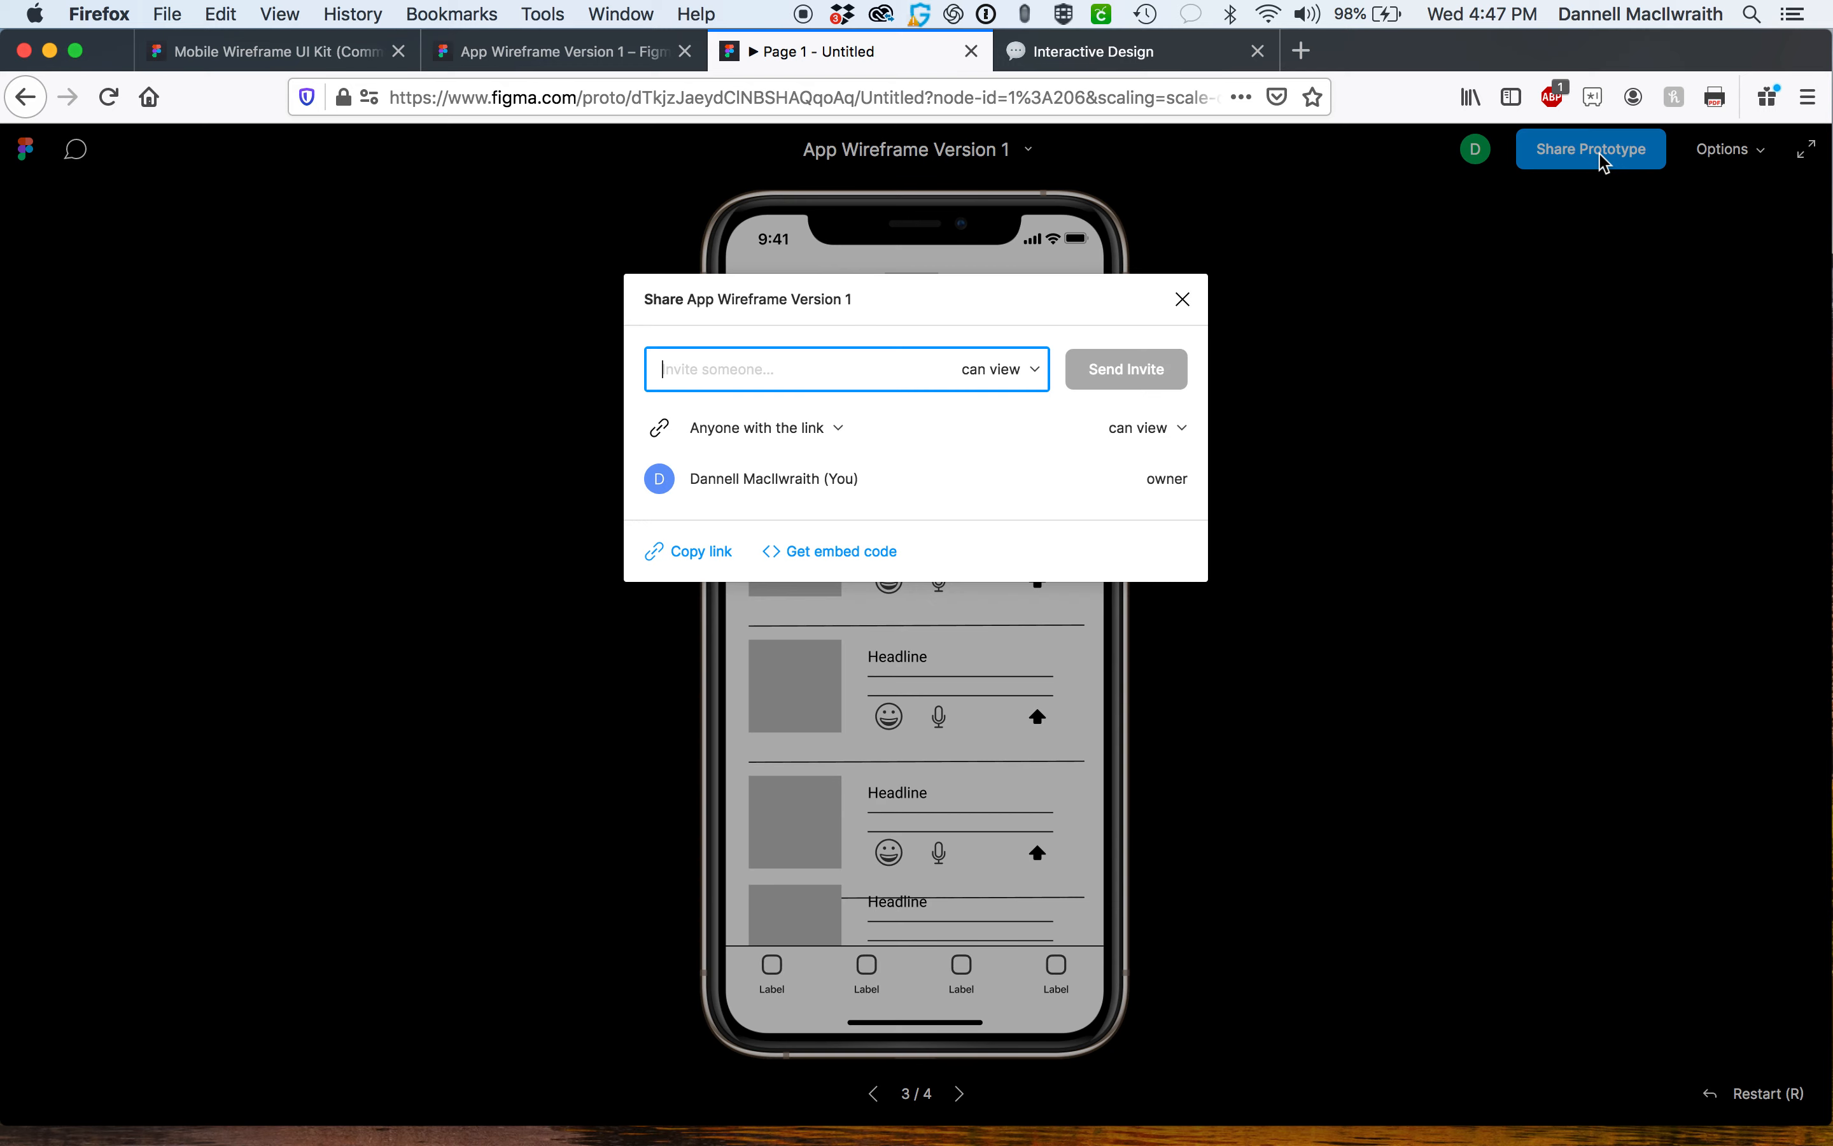
{"action": "left_click", "coordinate": [695, 551]}
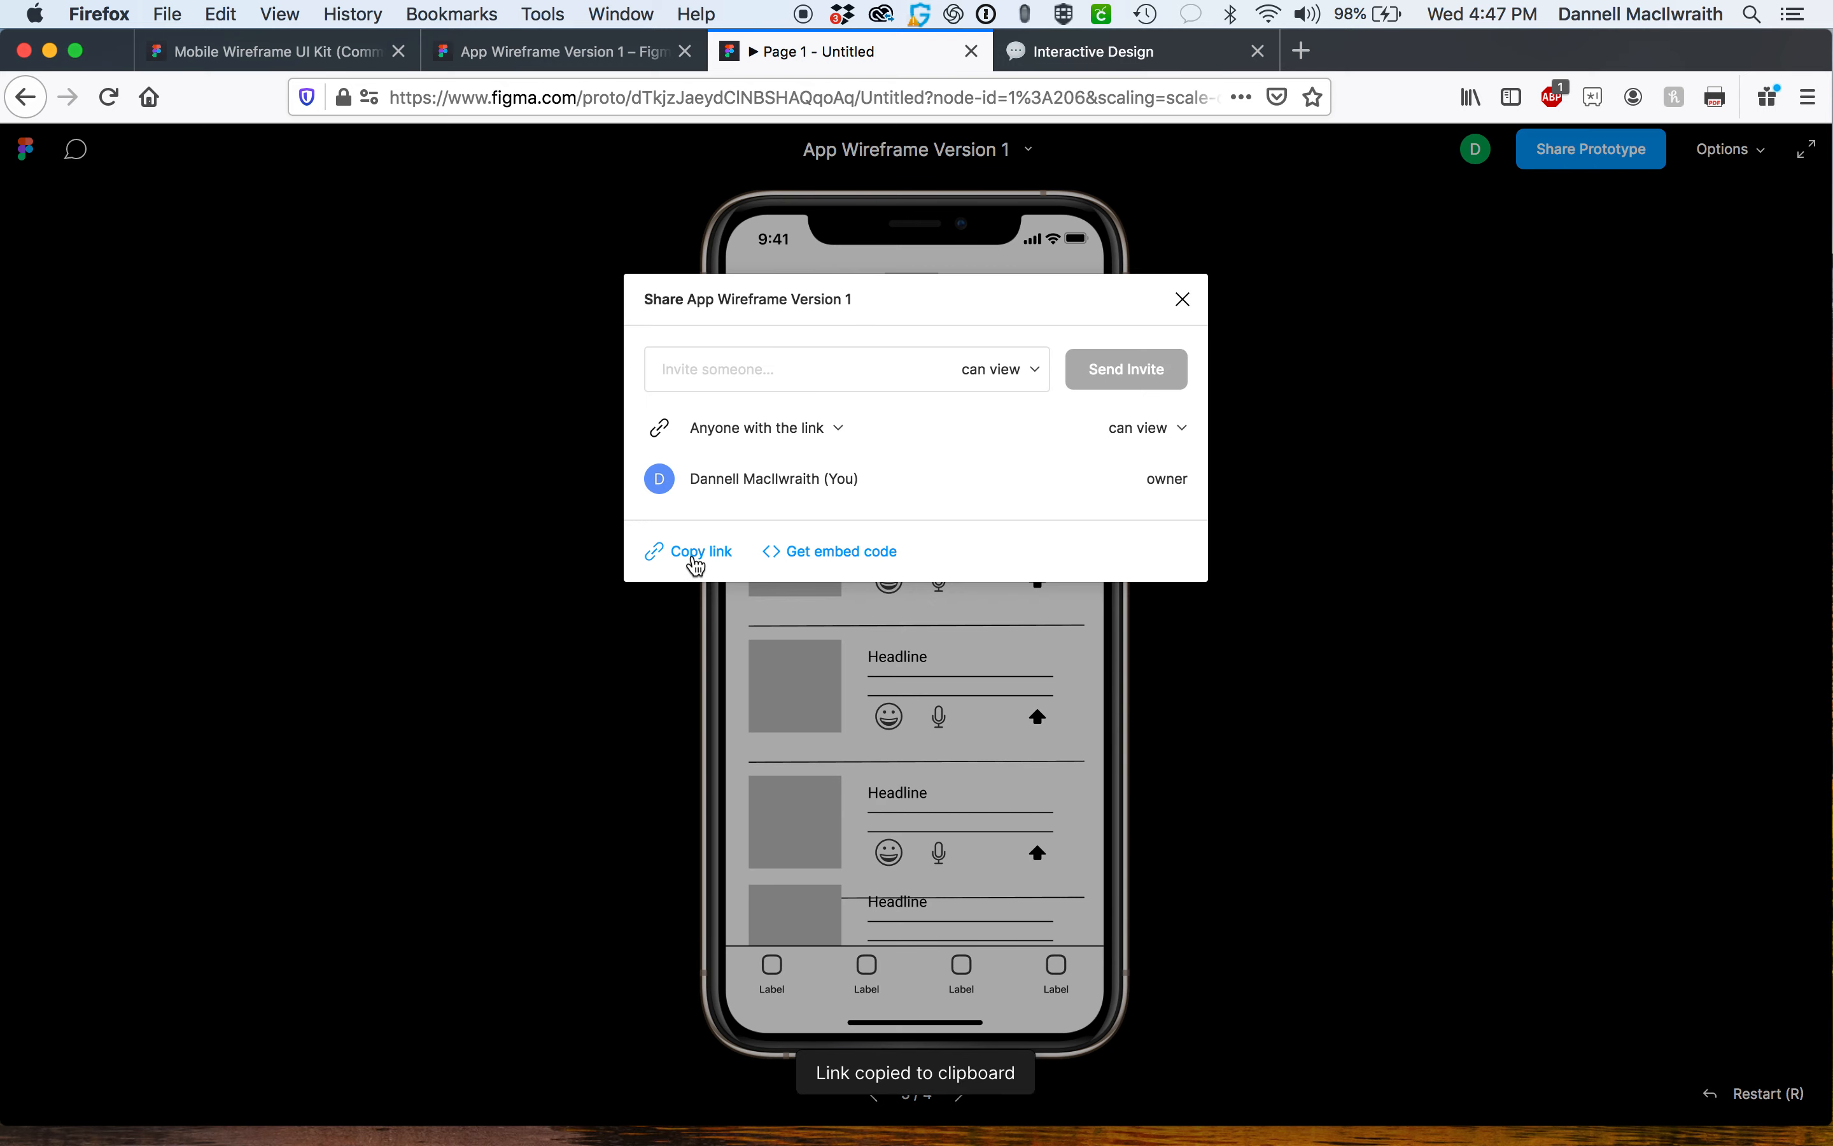
Open the copied prototype link in a new browser tab.
{"action": "left_click", "coordinate": [1182, 57]}
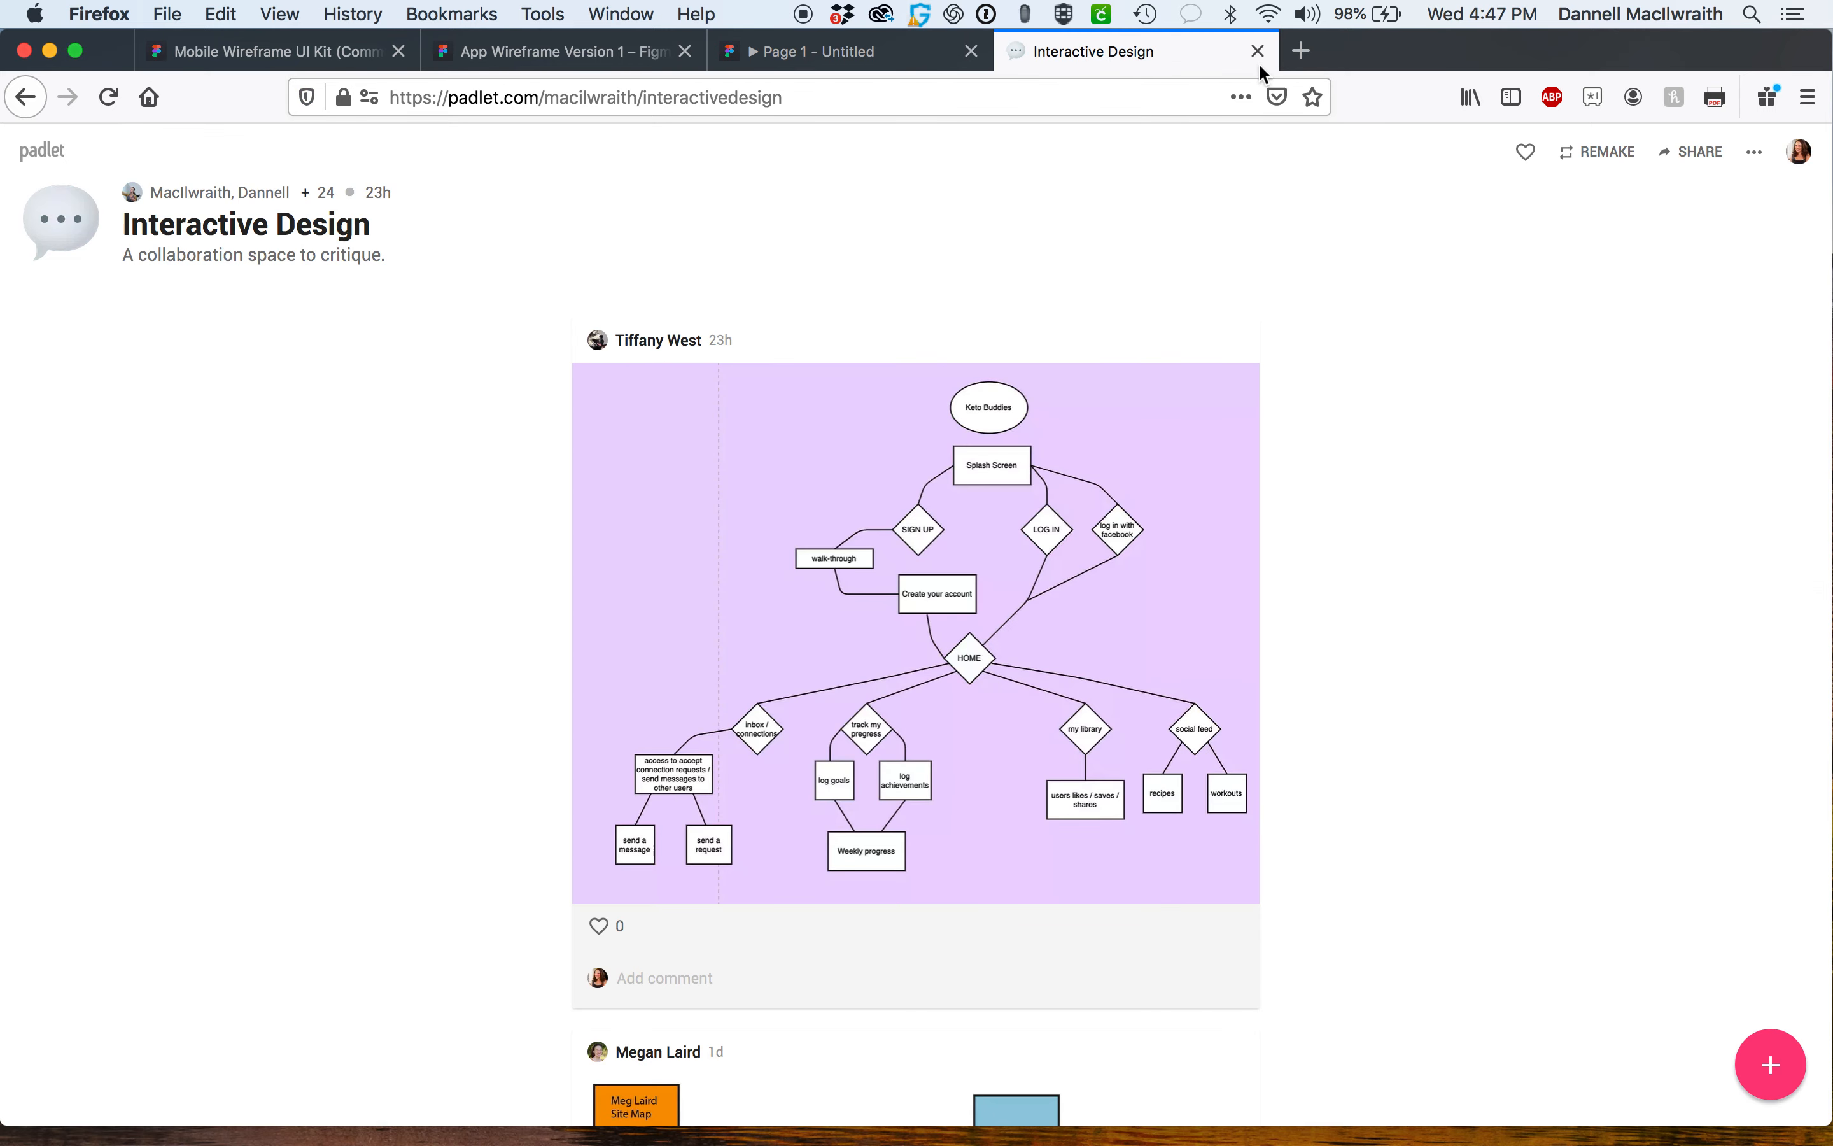
{"action": "left_click", "coordinate": [1295, 55]}
{"action": "key", "text": "super+v"}
{"action": "key", "text": "Return"}
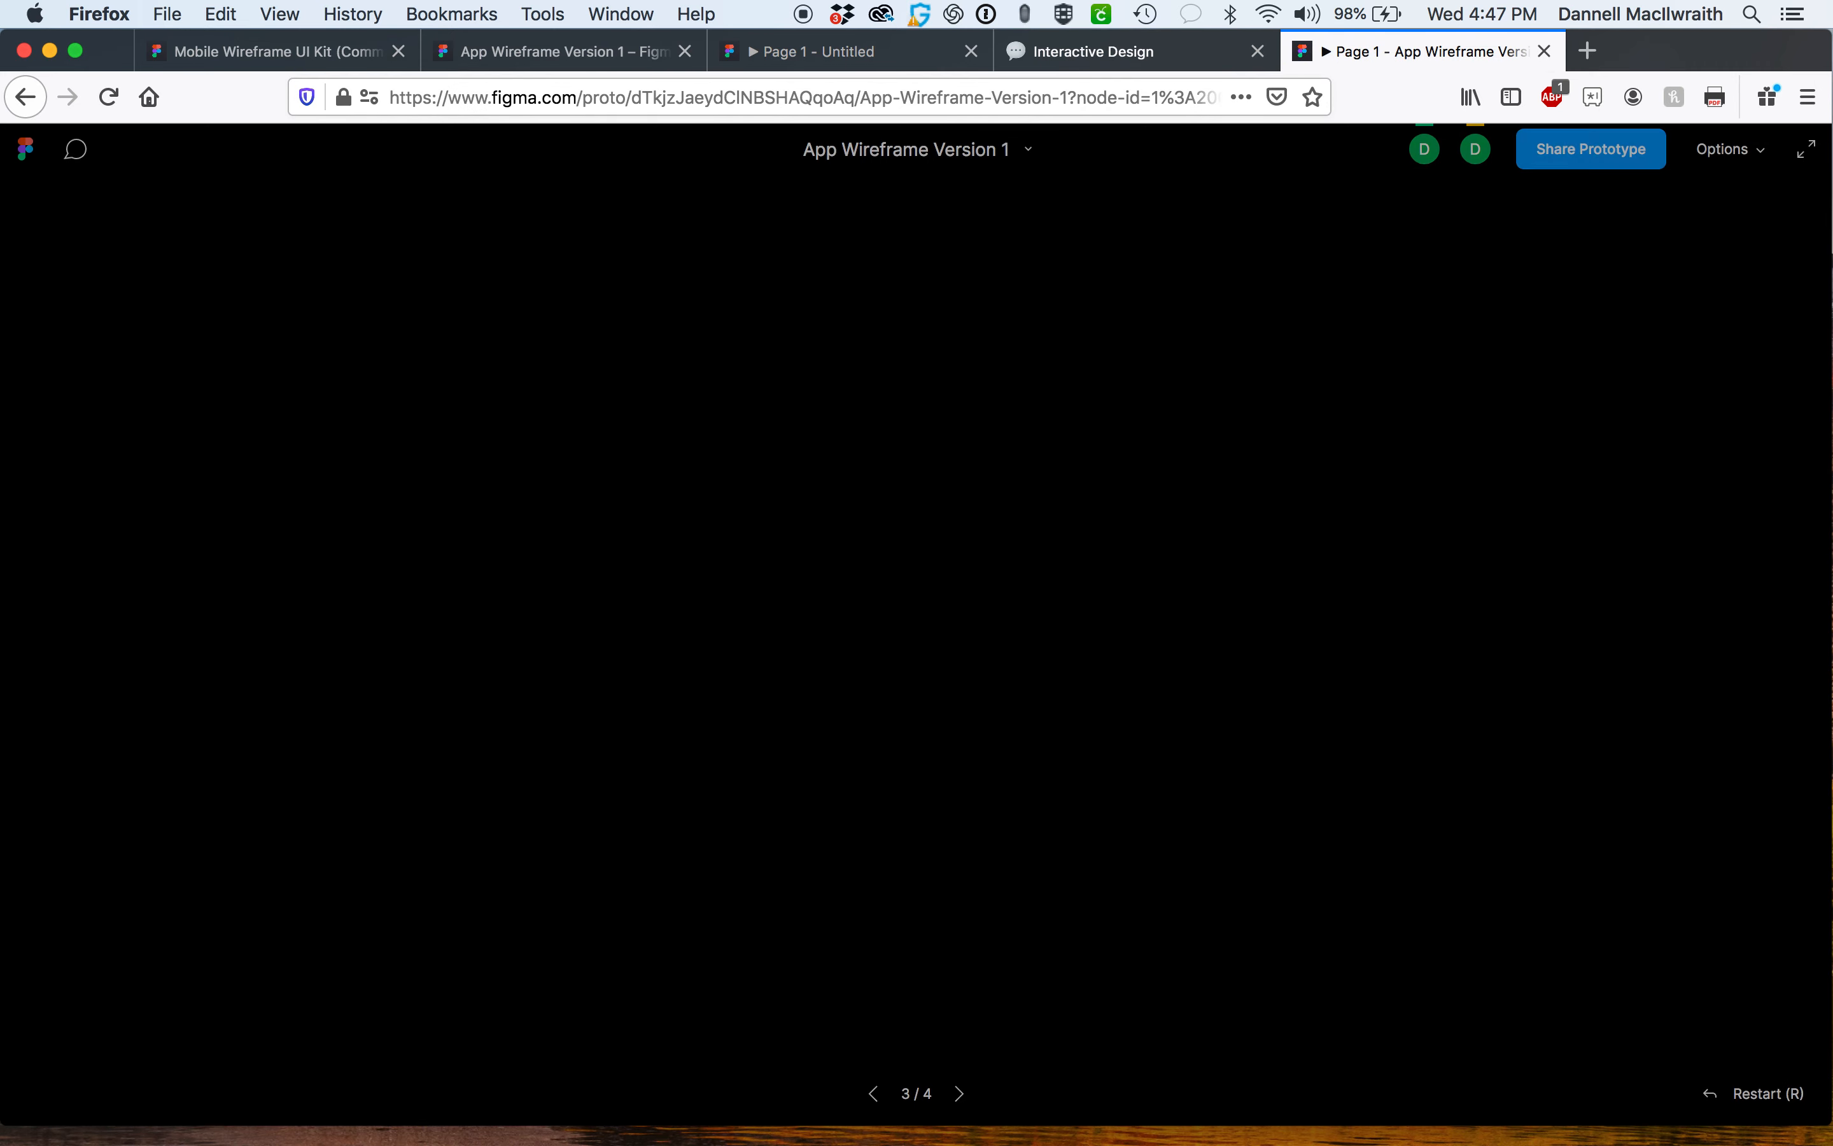
Scroll the Homescreen in the shared prototype to test it, then close that tab.
{"action": "left_click_drag", "start_coordinate": [797, 613], "coordinate": [900, 347]}
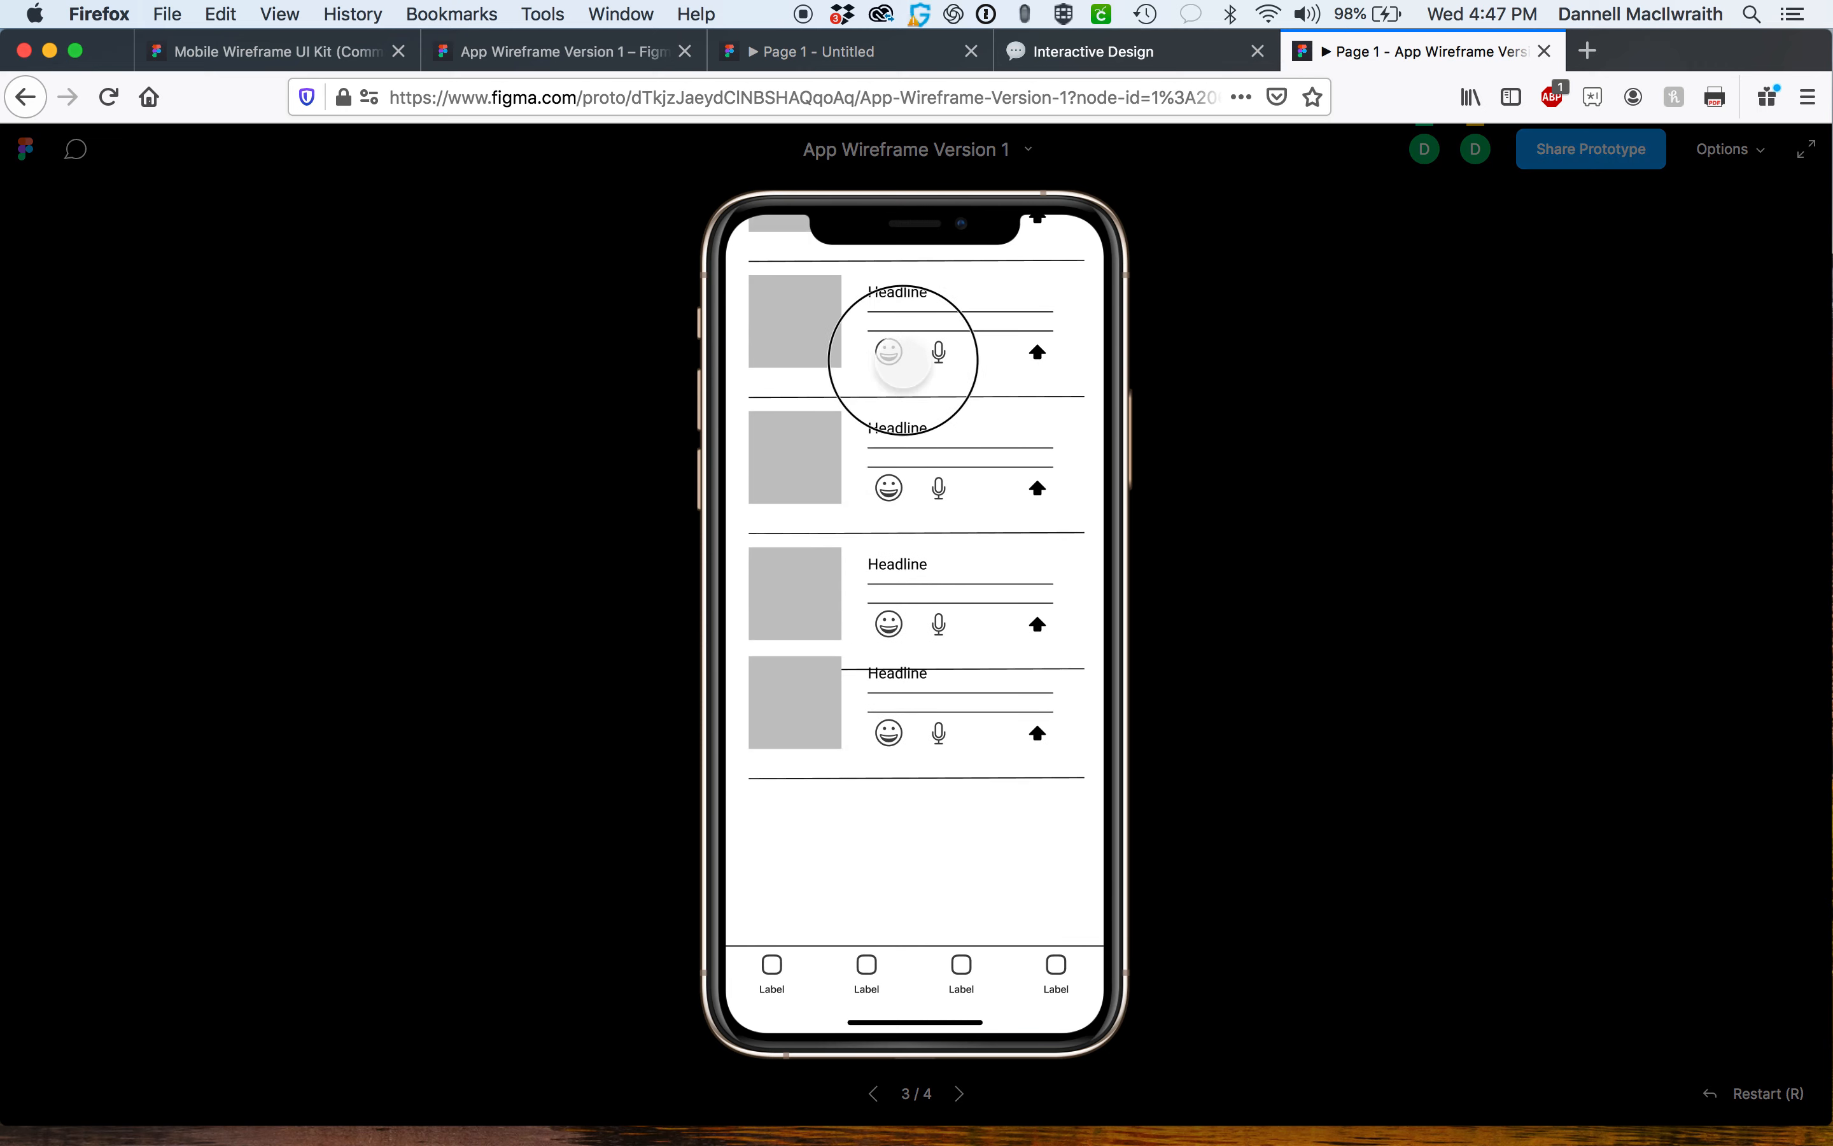
{"action": "left_click_drag", "start_coordinate": [861, 806], "coordinate": [864, 994]}
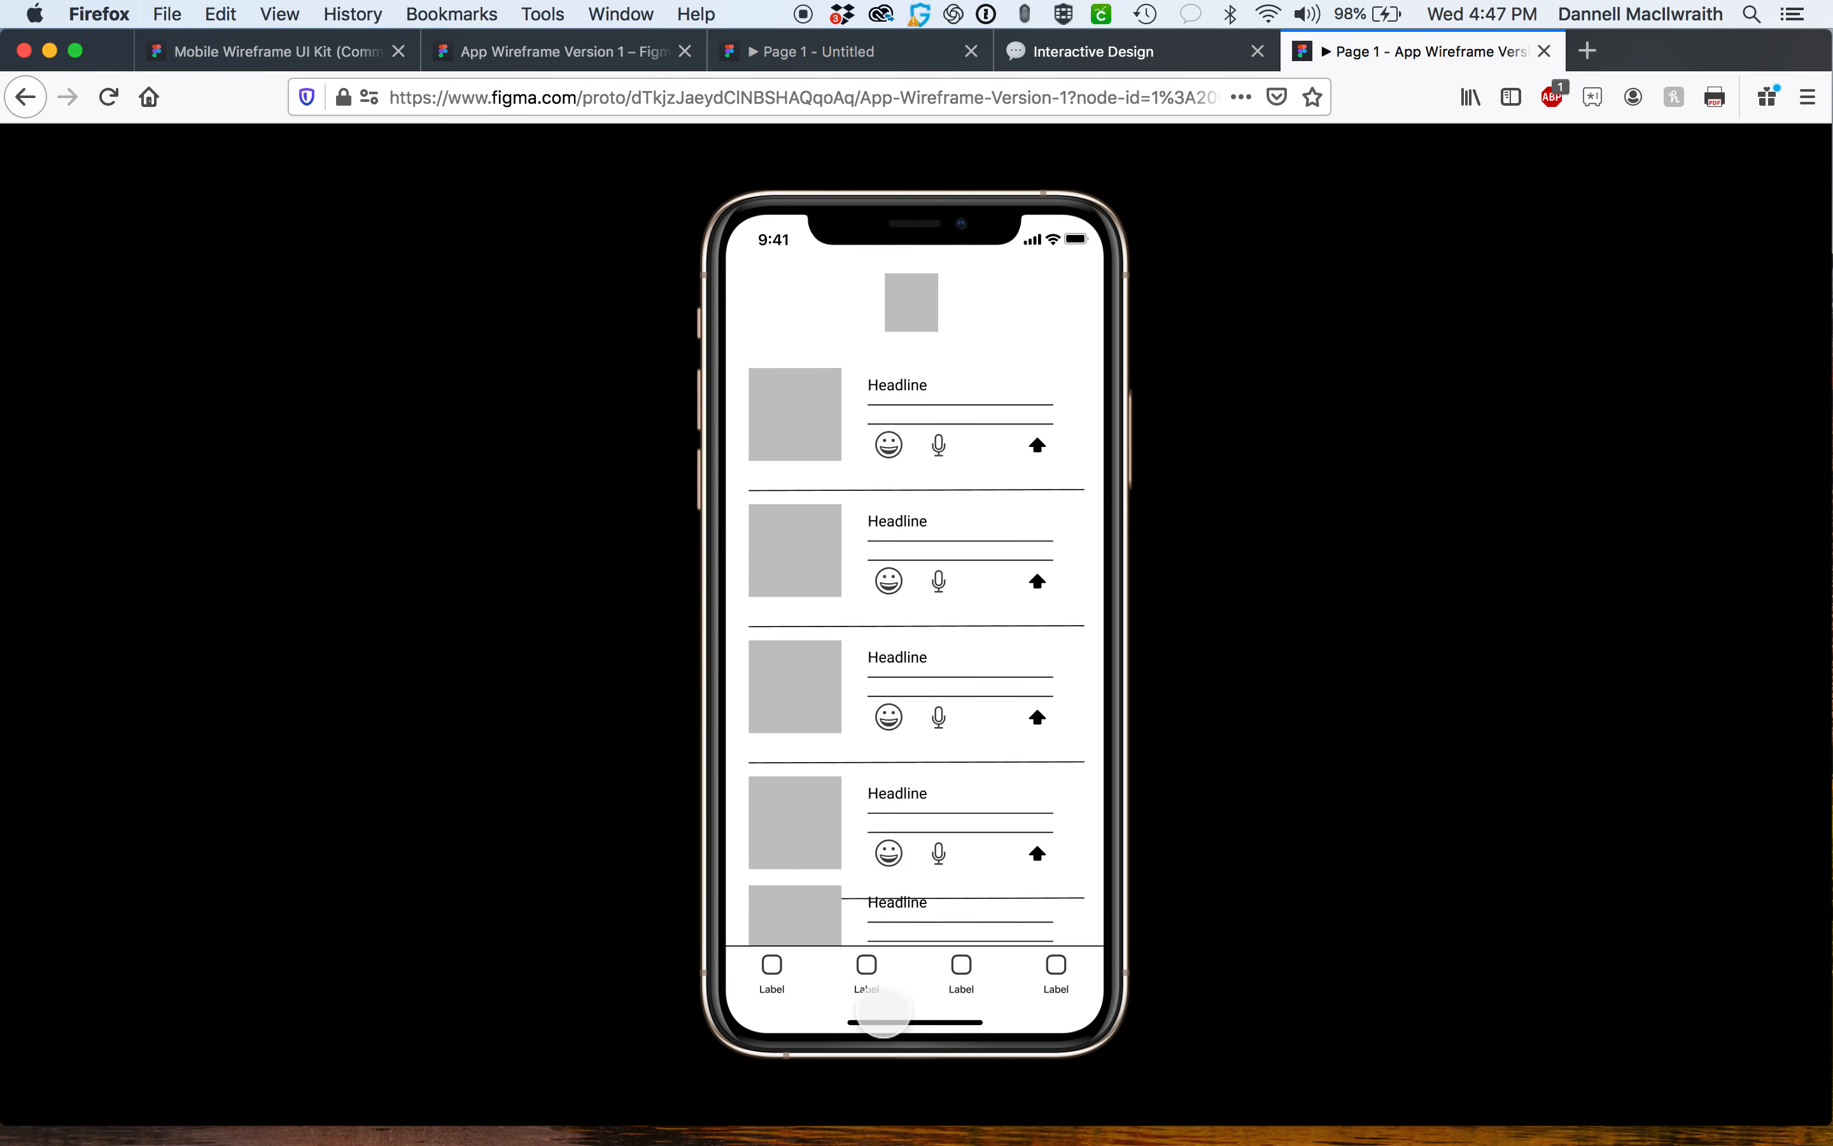
{"action": "left_click", "coordinate": [1543, 51]}
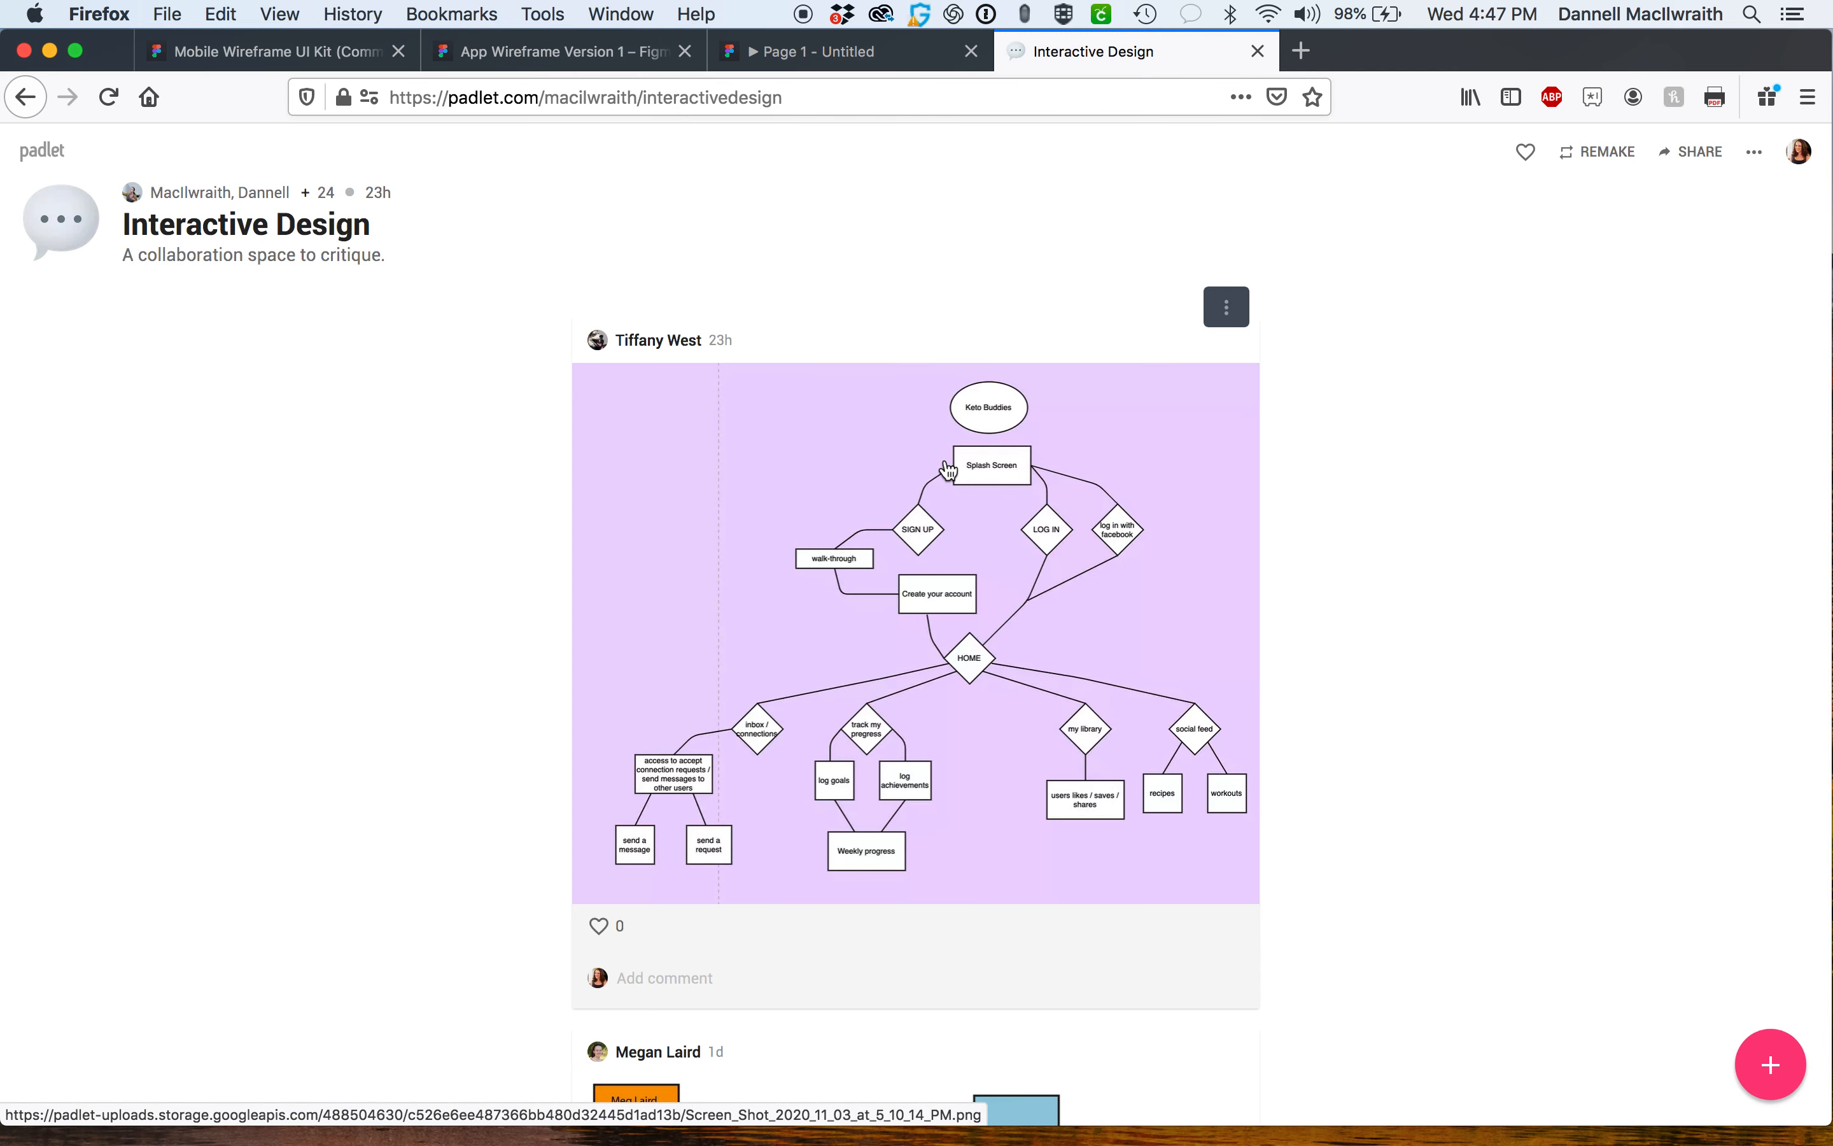
Browse the site map posts on the Interactive Design board, then return to the UI kit file.
{"action": "scroll", "coordinate": [953, 600], "scroll_direction": "down", "scroll_amount": 10}
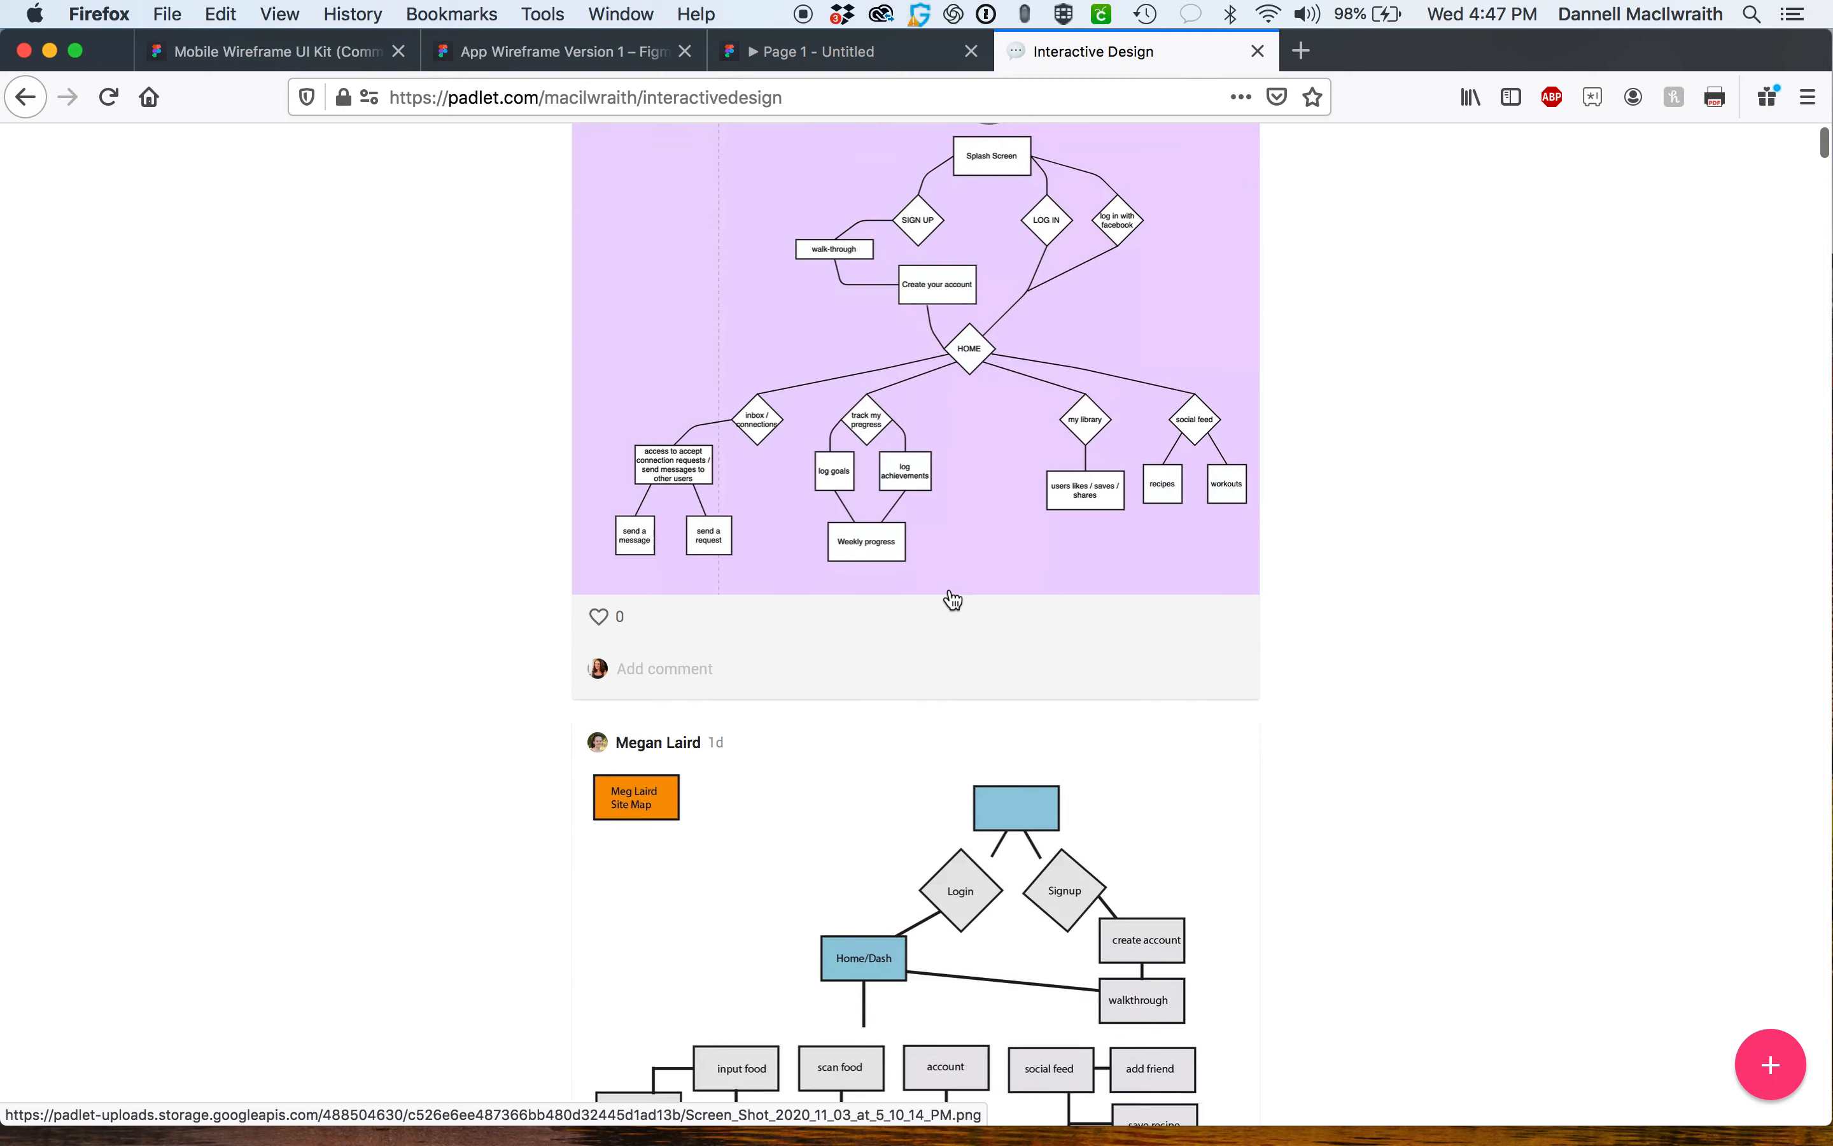
{"action": "left_click", "coordinate": [952, 391]}
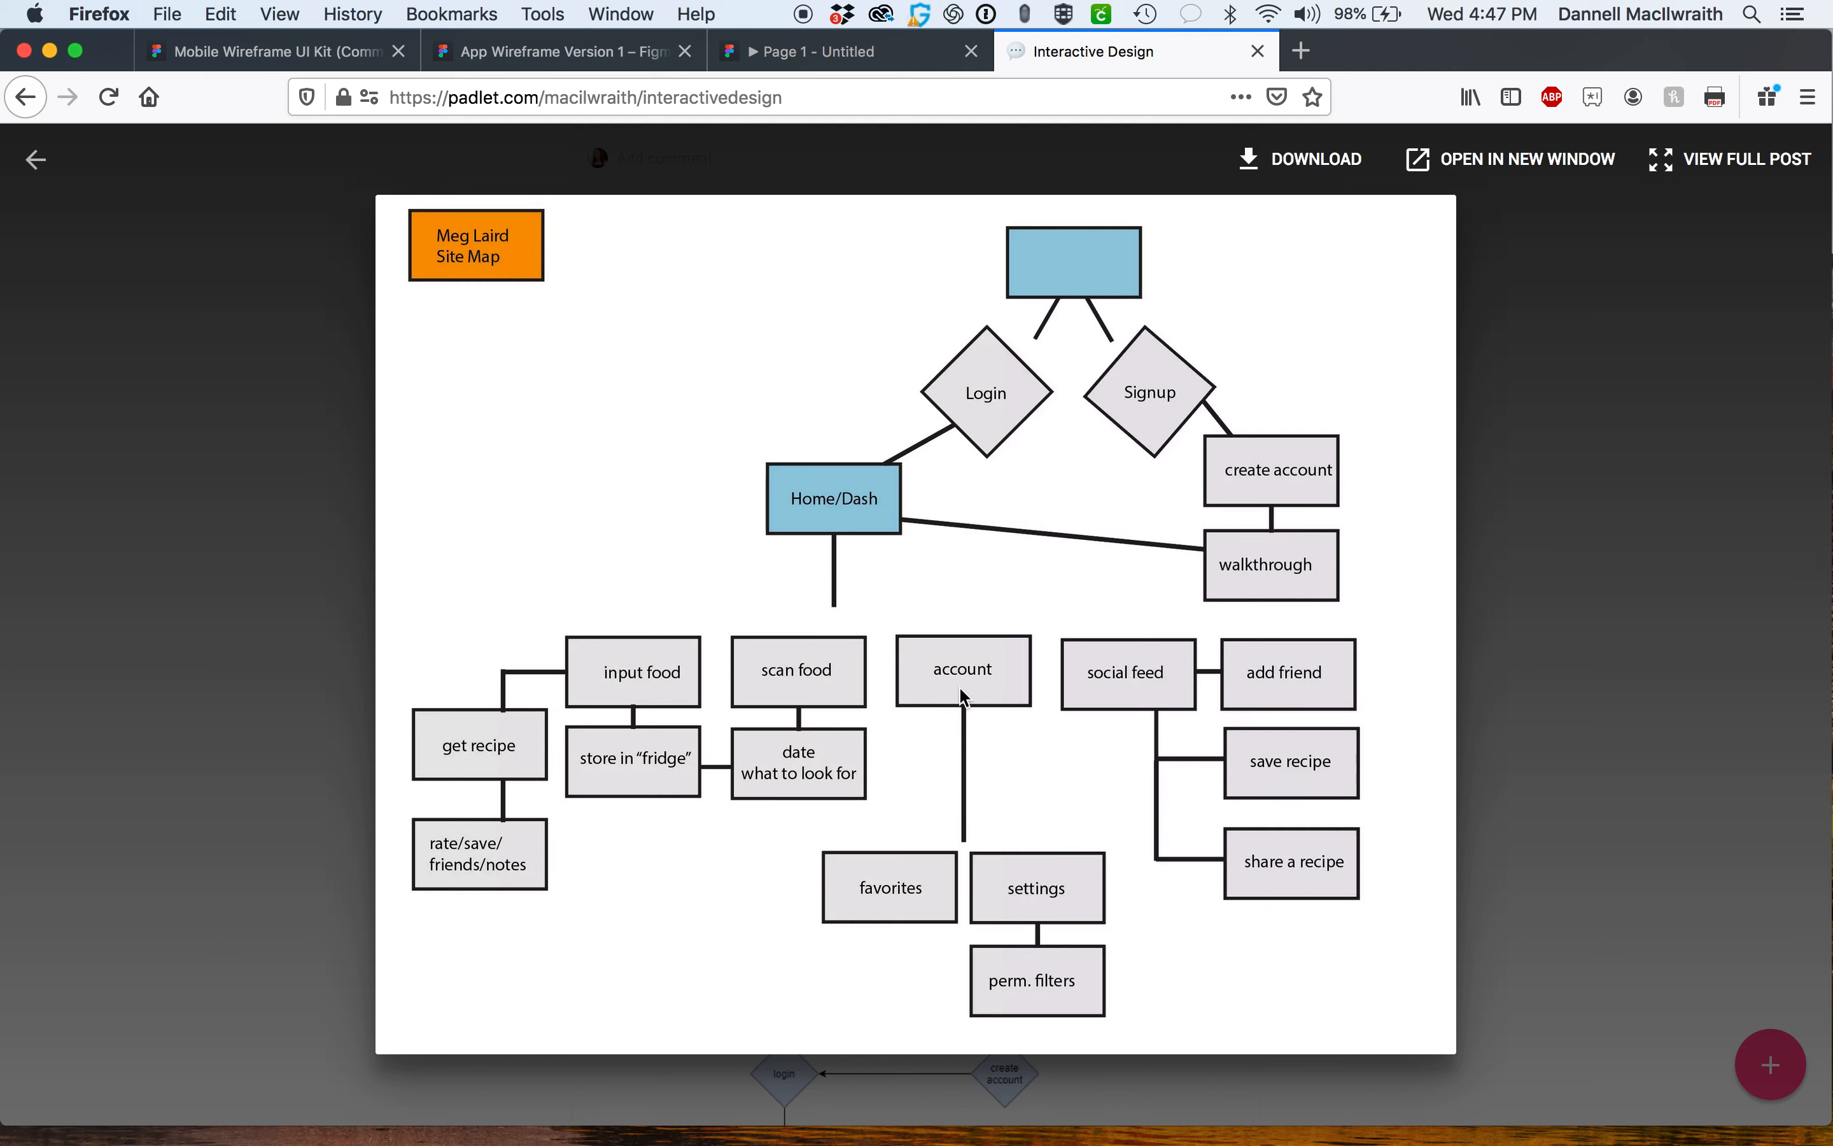
{"action": "left_click", "coordinate": [1535, 341]}
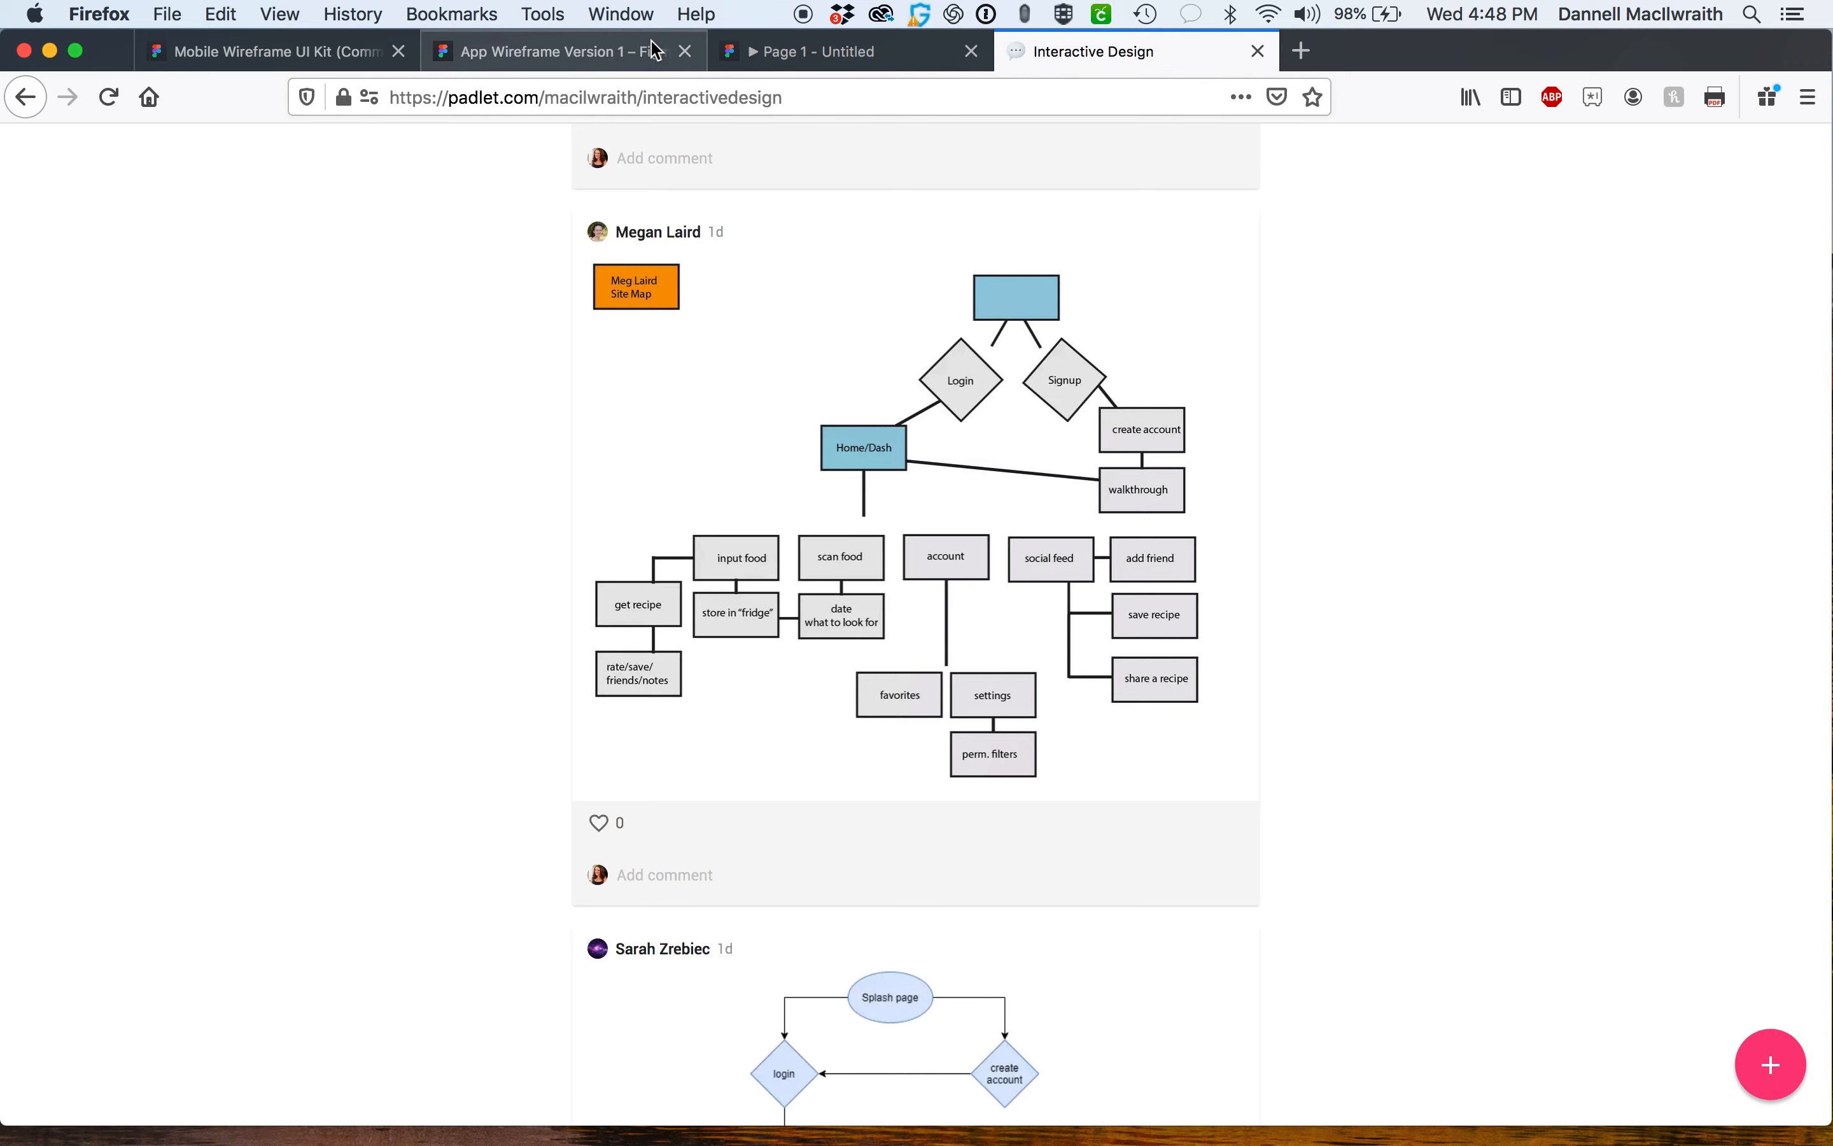
{"action": "left_click", "coordinate": [304, 58]}
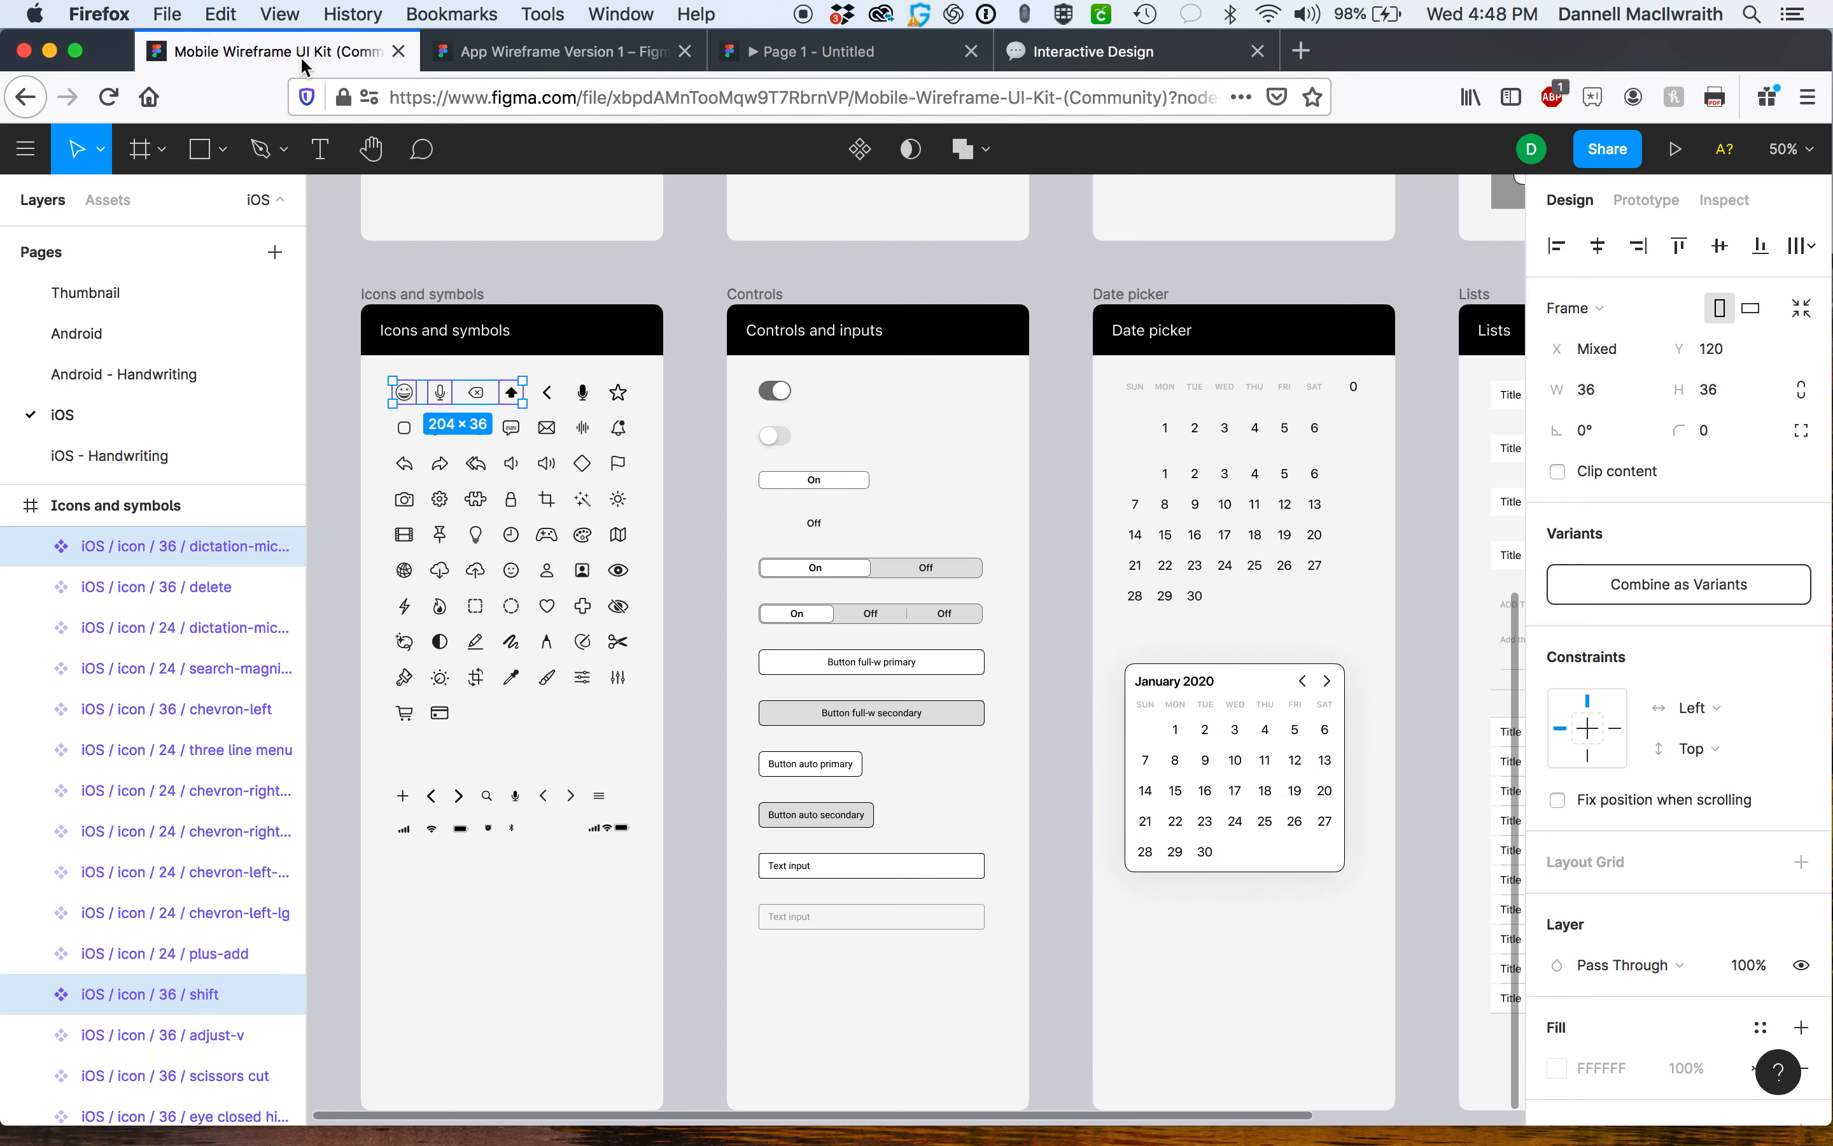